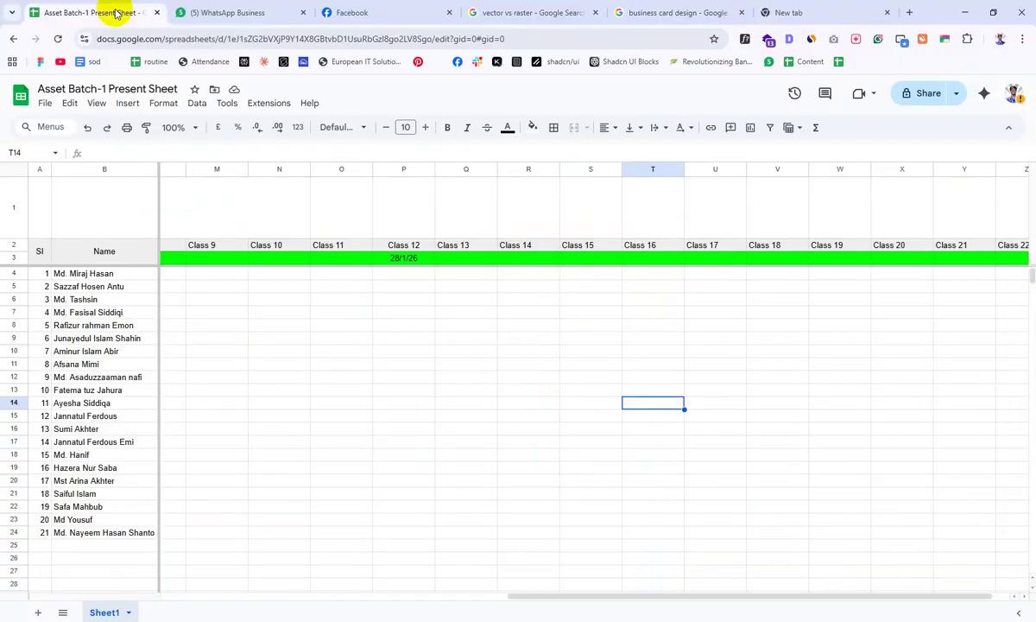
# Step: Bookmark the Asset Batch-1 Present Sheet with an empty name so it shows as an icon only
pyautogui.click(328, 402)
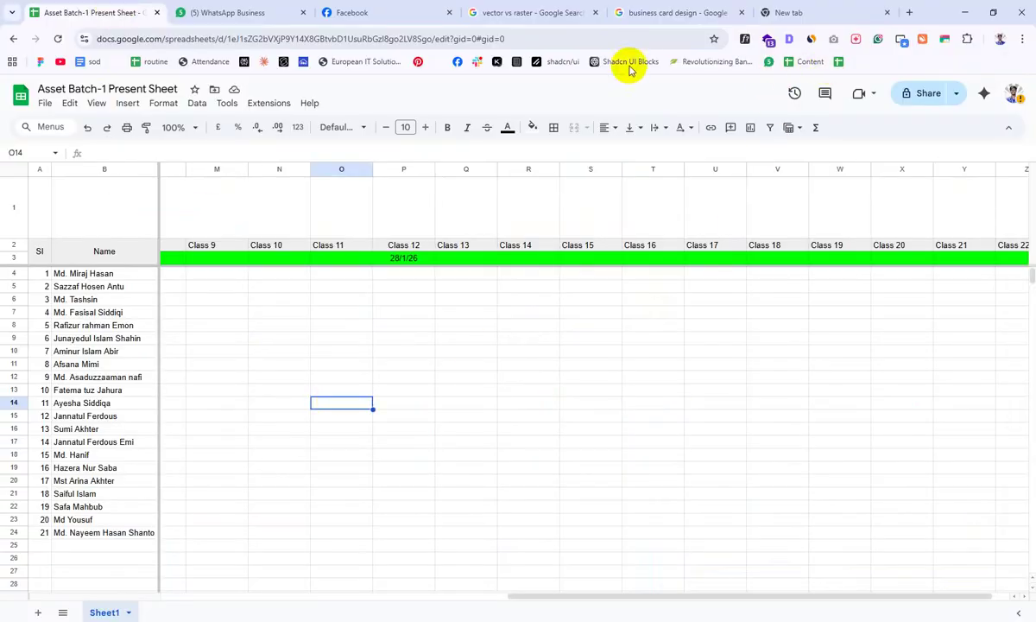
pyautogui.click(713, 38)
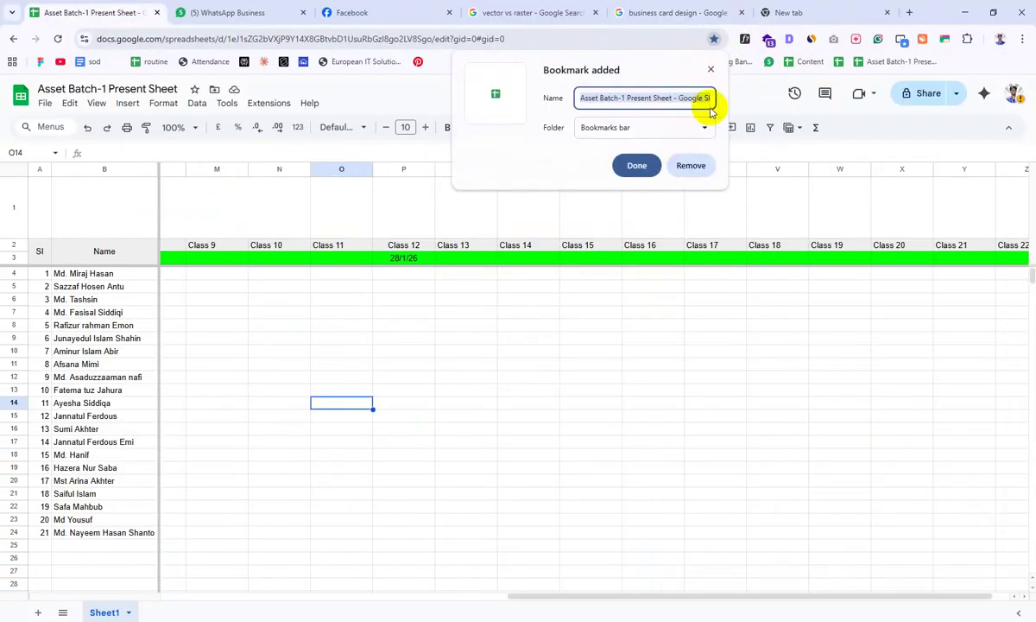
pyautogui.press('BackSpace')
pyautogui.click(631, 166)
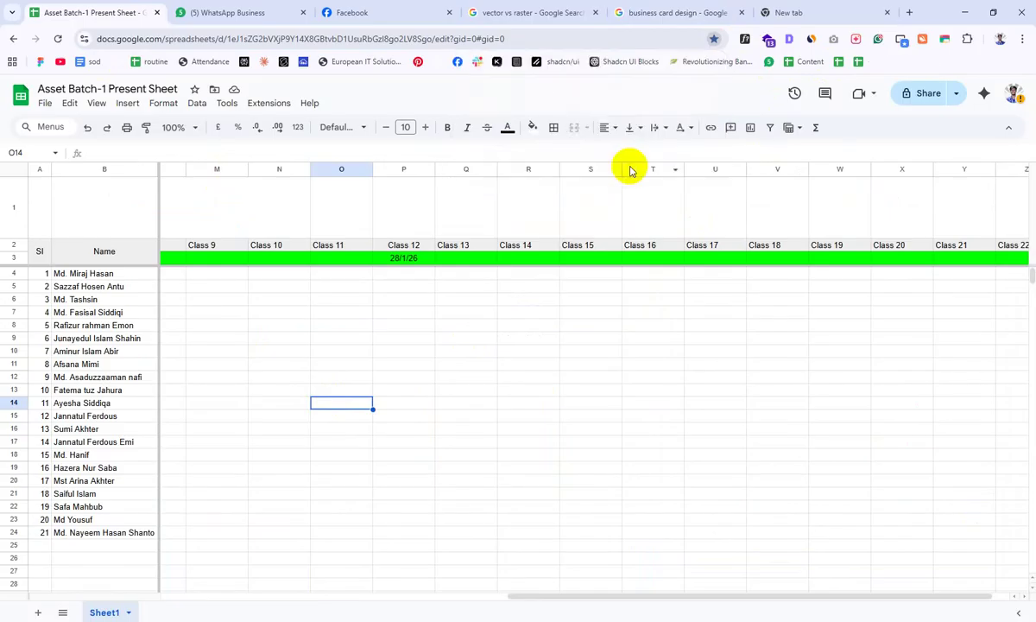
# Step: Cycle through the open browser tabs, then minimise Chrome to reveal Illustrator
pyautogui.click(664, 427)
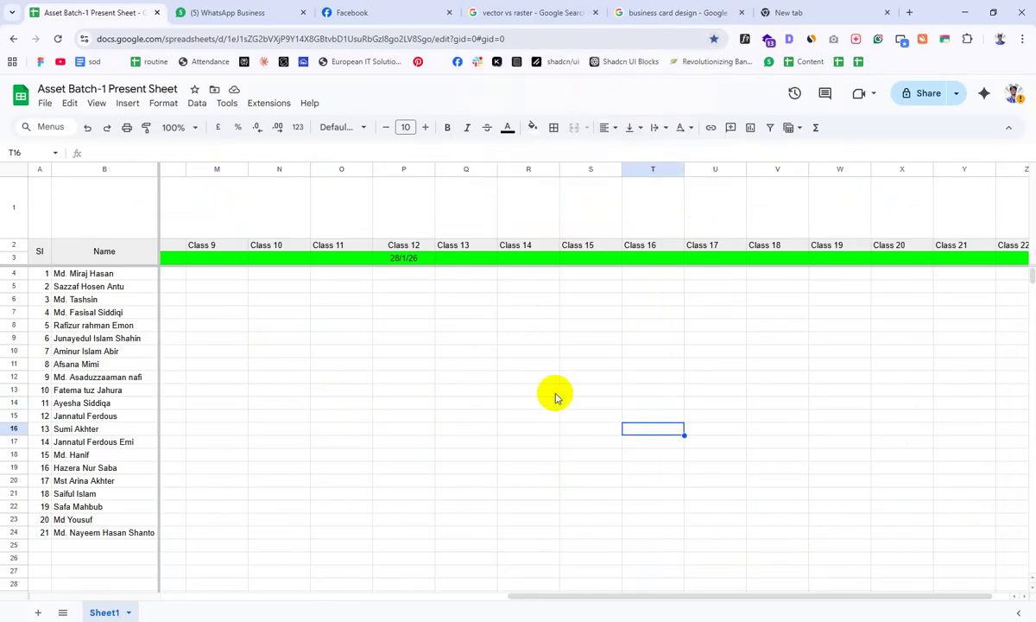
pyautogui.click(635, 11)
pyautogui.click(767, 10)
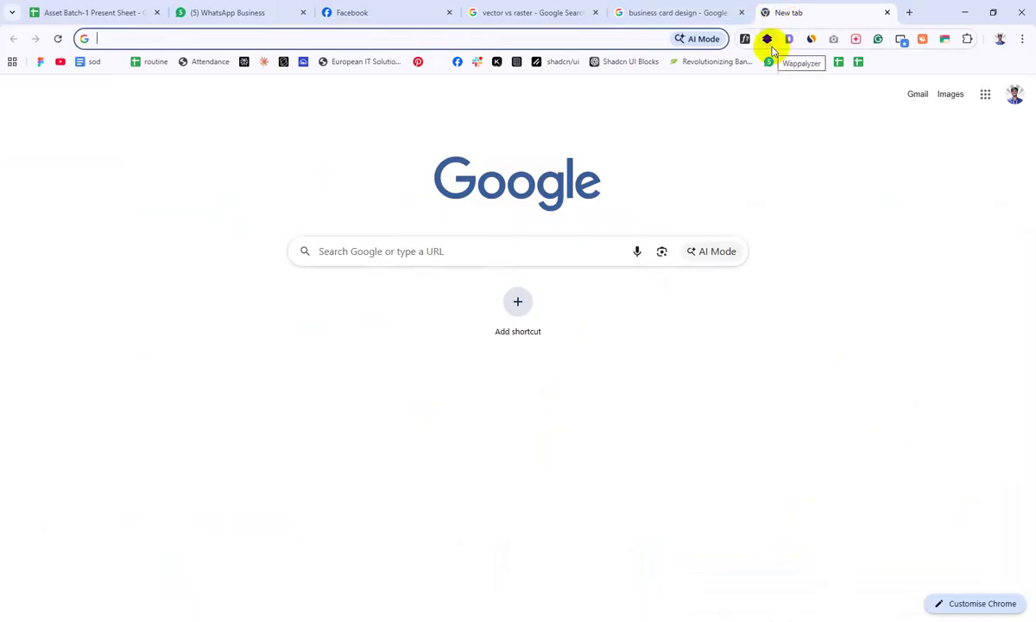
pyautogui.click(474, 10)
pyautogui.click(346, 10)
pyautogui.click(262, 11)
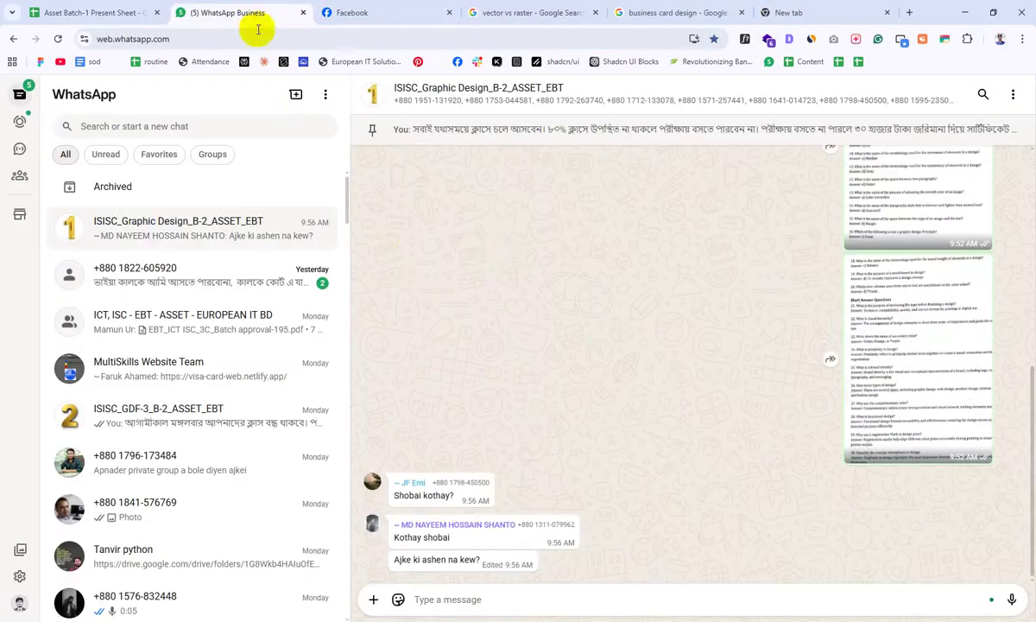
pyautogui.click(962, 14)
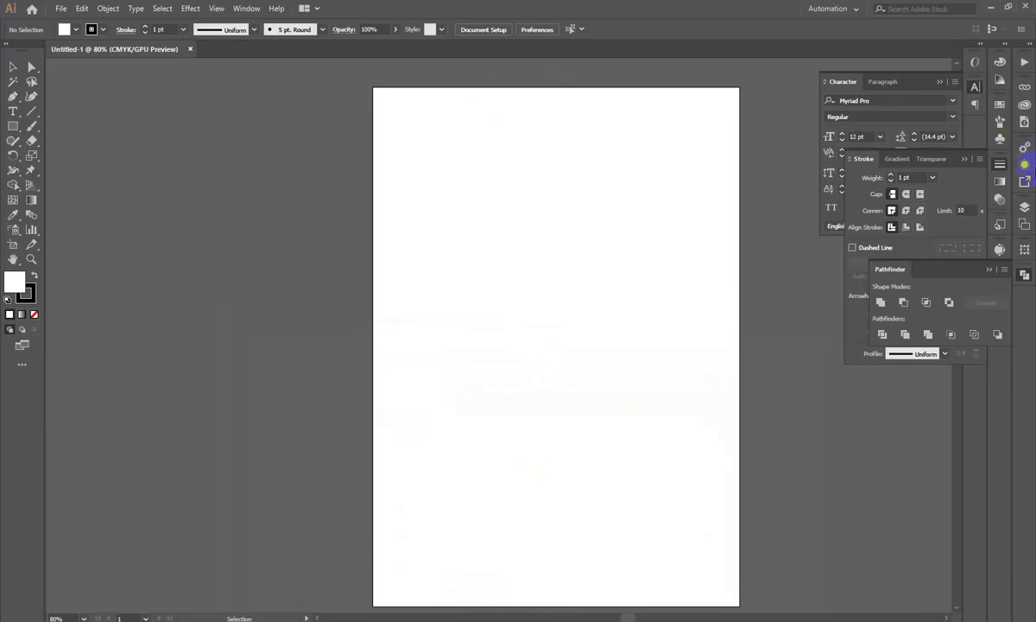
# Step: Collapse the Character, Stroke and Pathfinder panels and close the Untitled-1 document
pyautogui.click(975, 86)
pyautogui.click(1000, 165)
pyautogui.click(1024, 275)
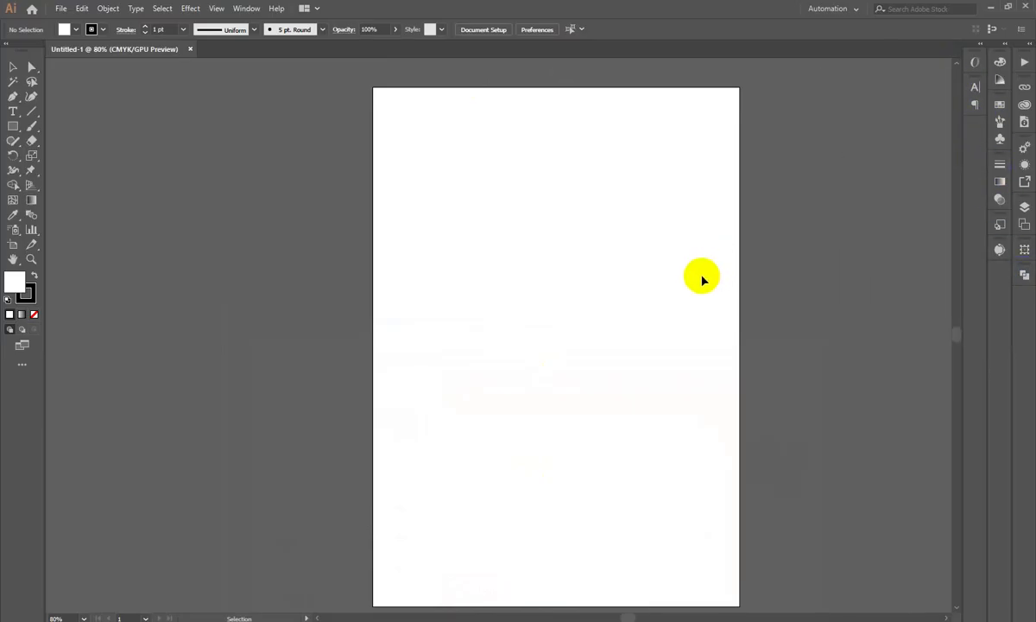
pyautogui.click(286, 213)
pyautogui.click(190, 50)
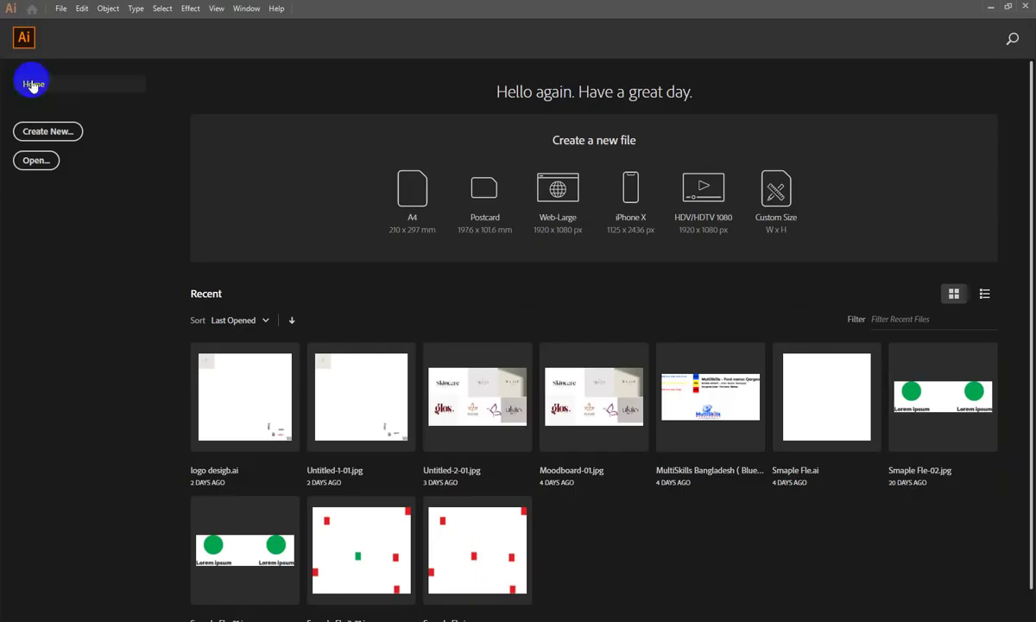
# Step: Start a new document with Ctrl+N, loading the A4 210 × 297 mm preset
pyautogui.hotkey('ctrl', 'n')
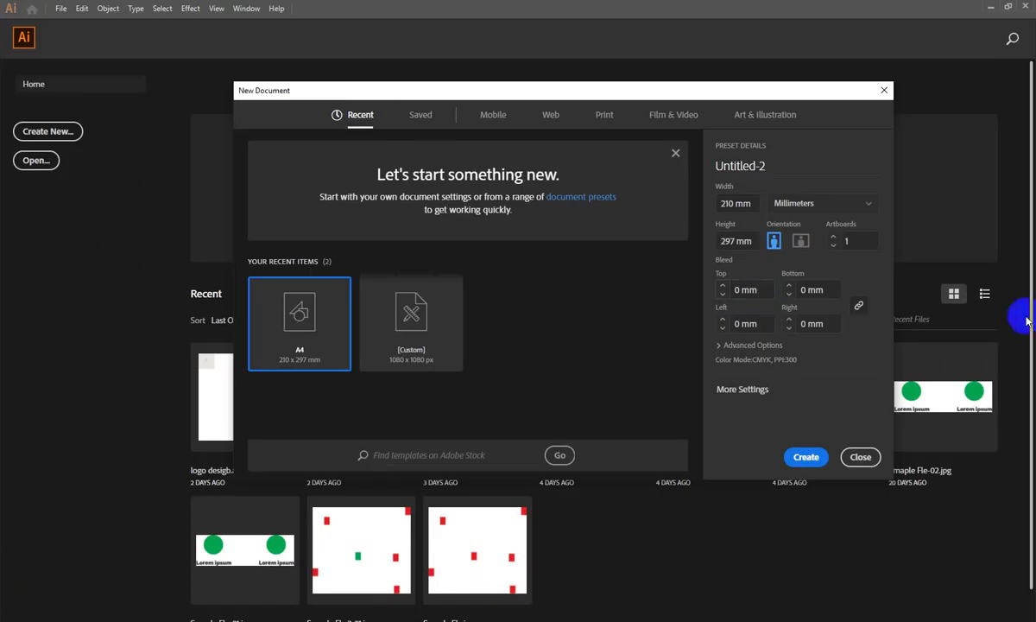
# Step: Switch the new document to inches and set its size to 3.5 in by 2 in
pyautogui.click(798, 204)
pyautogui.click(810, 267)
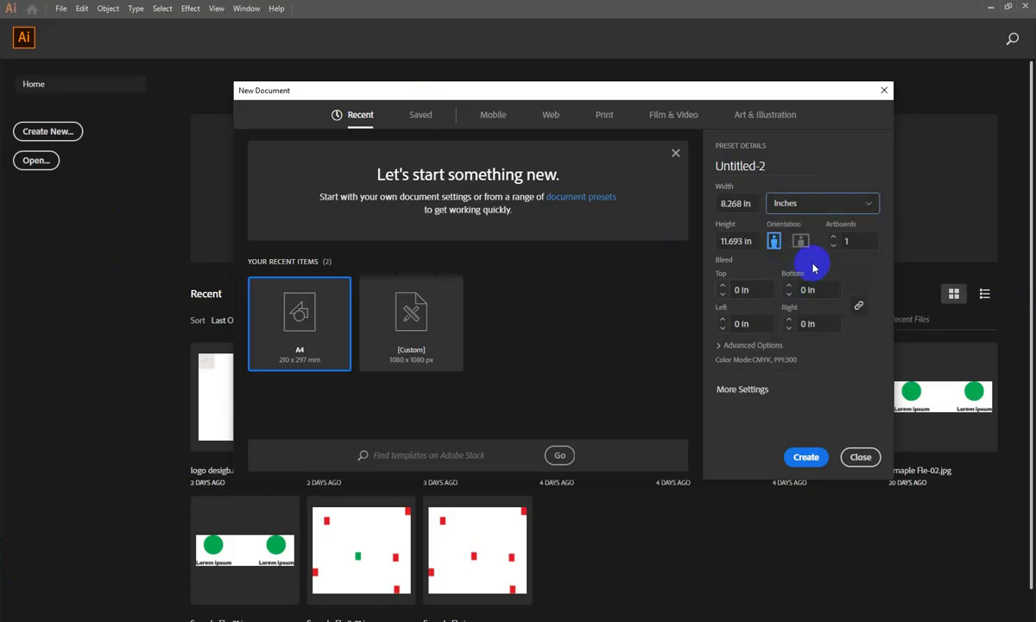
pyautogui.click(723, 204)
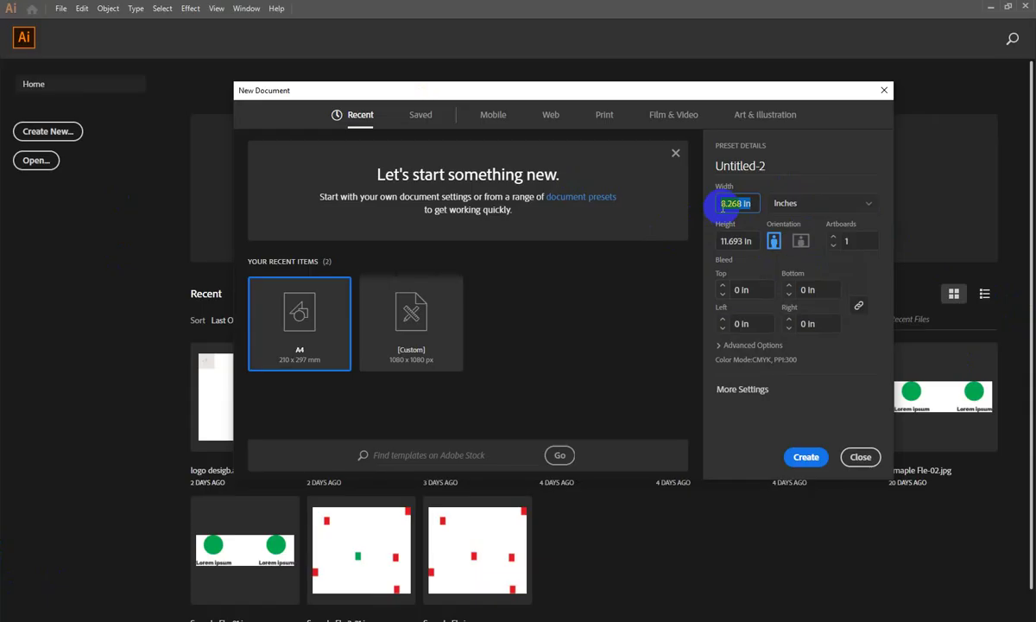
pyautogui.write('3.5')
pyautogui.click(732, 243)
pyautogui.write('2')
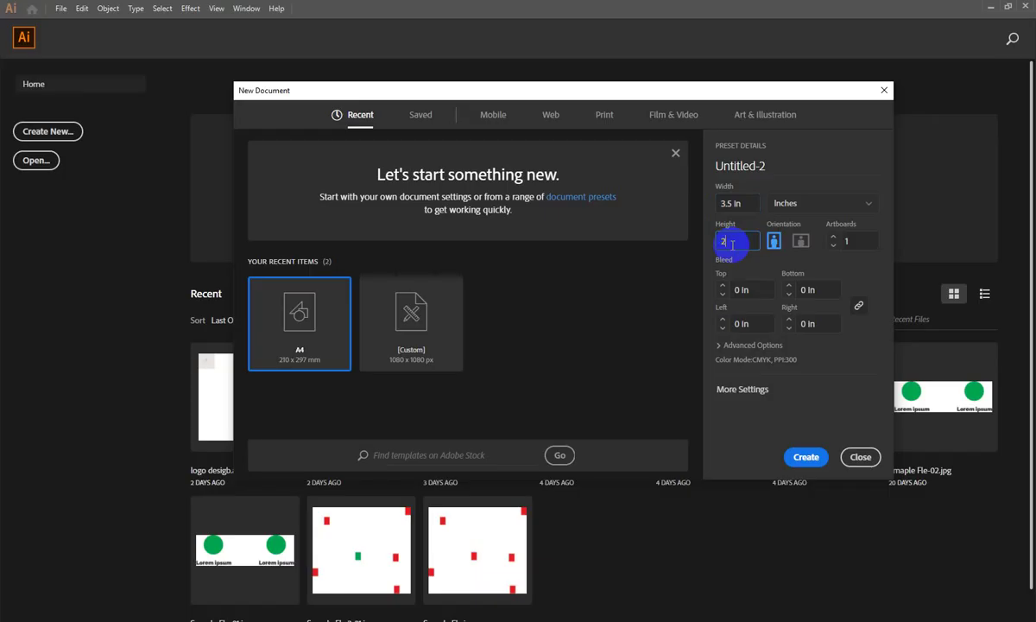
pyautogui.click(741, 289)
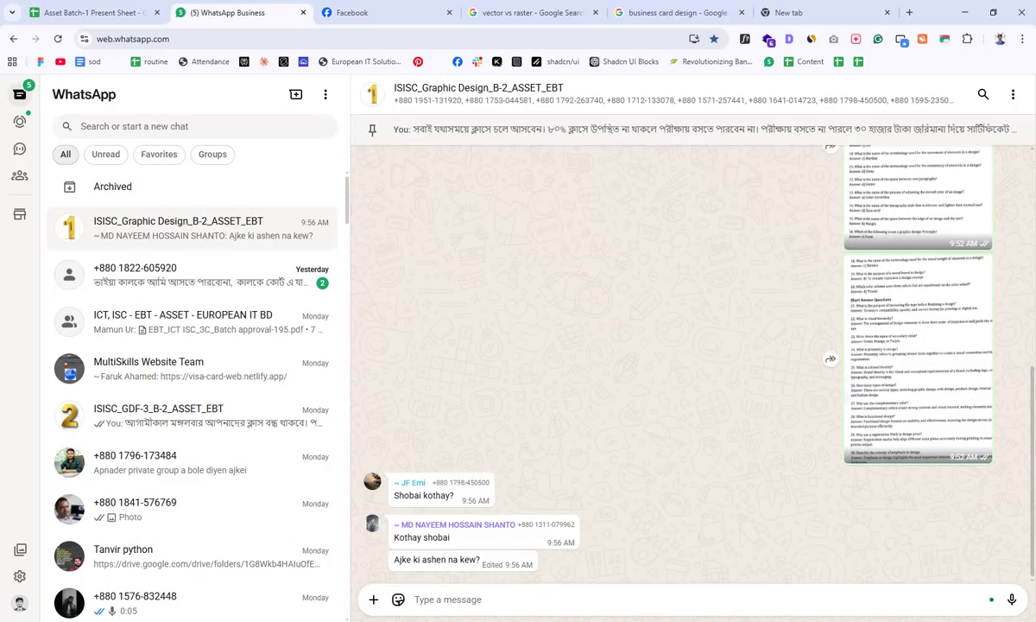
# Step: Search Google for 'geleto' and open Gelato's site in a new tab to browse it
pyautogui.click(769, 12)
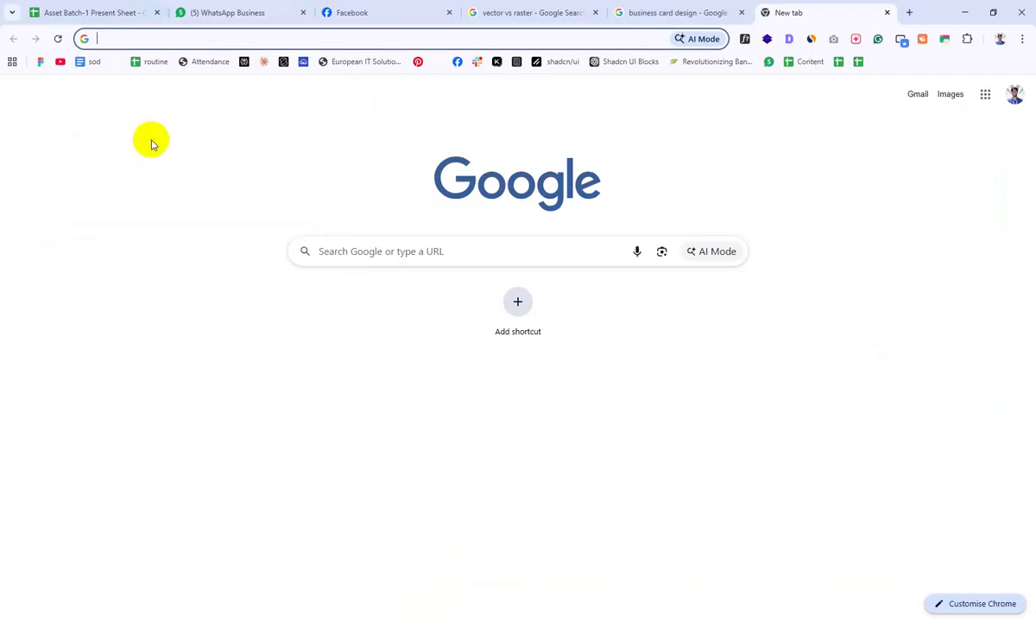
pyautogui.write('ge')
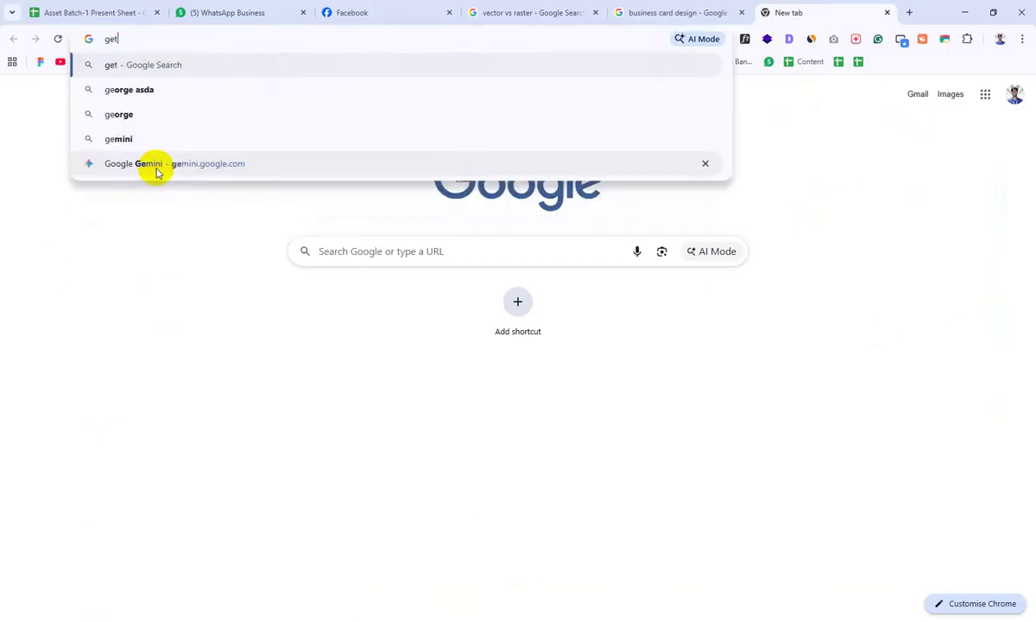
pyautogui.write('leto')
pyautogui.press('Return')
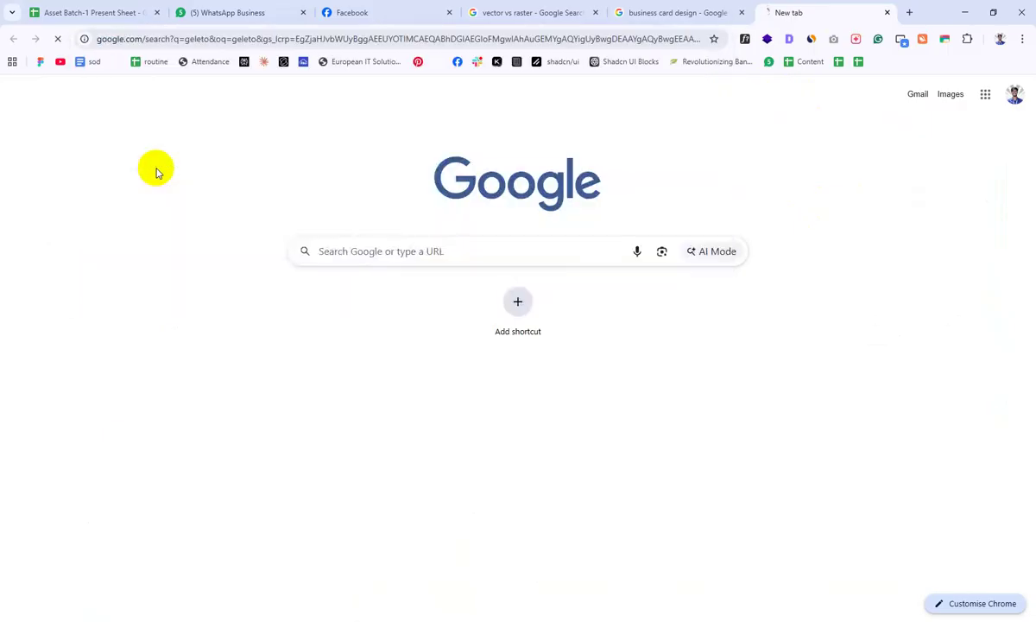
pyautogui.rightClick(216, 317)
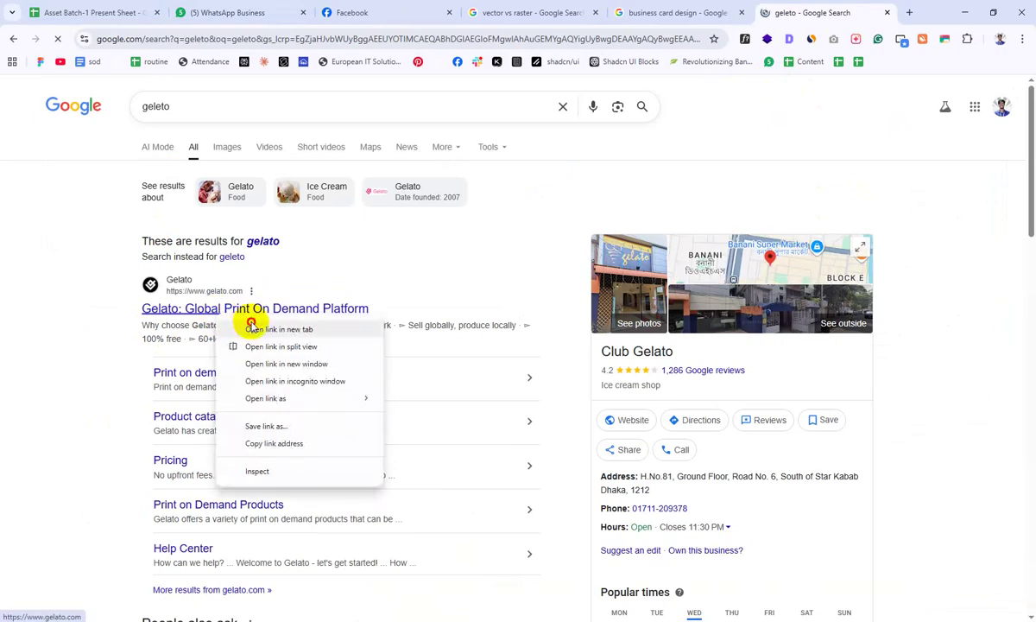
pyautogui.click(251, 326)
pyautogui.click(828, 7)
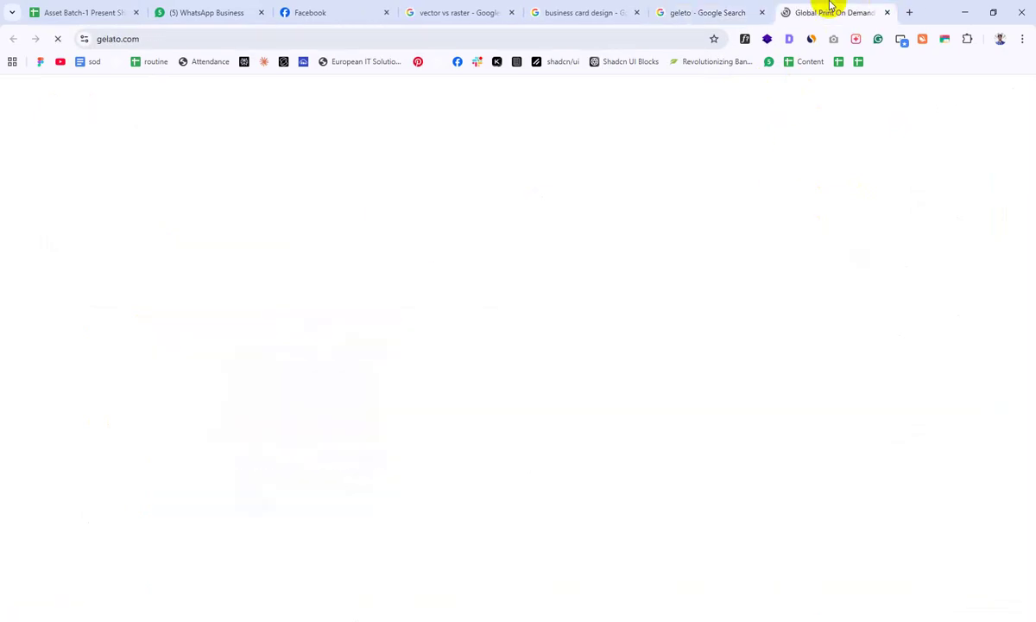
pyautogui.scroll(-2, 352, 273)
pyautogui.scroll(-5, 329, 360)
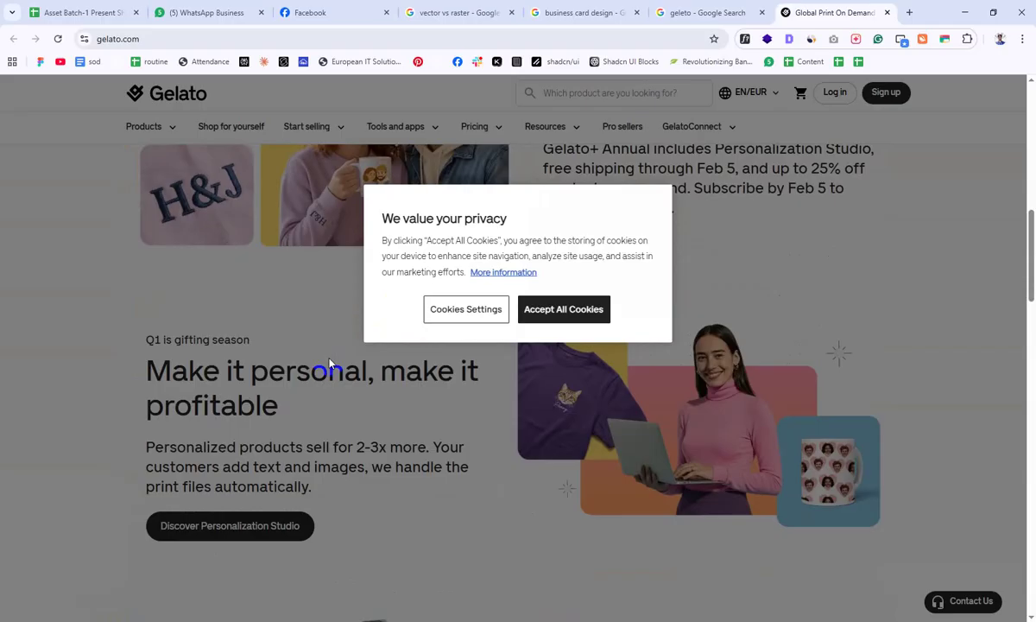
# Step: Search for 'vista', browse the VistaPrint website, then return to the geleto results
pyautogui.click(908, 12)
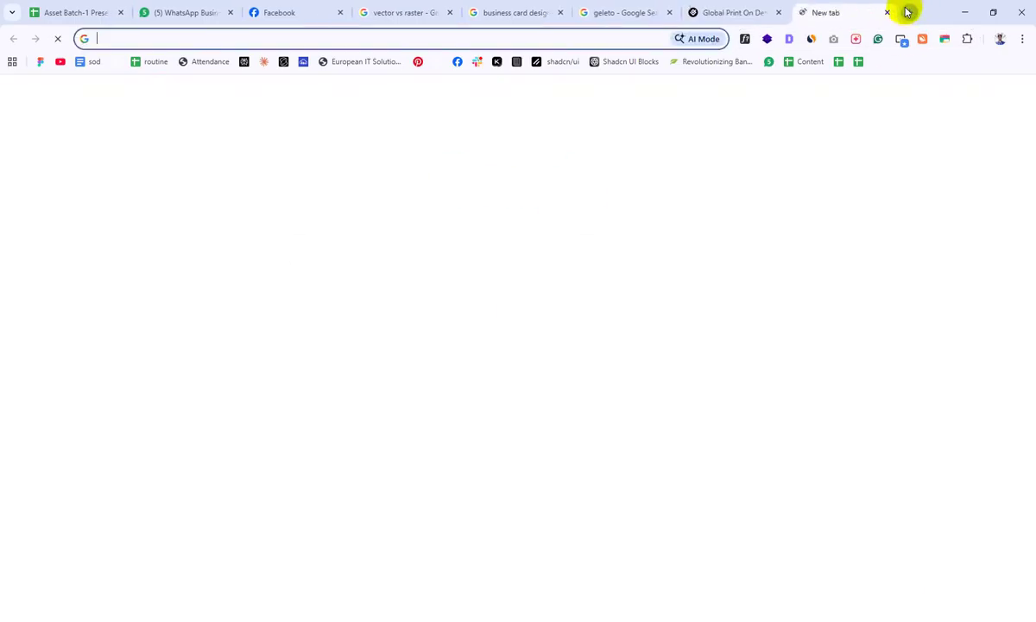
pyautogui.write('vista')
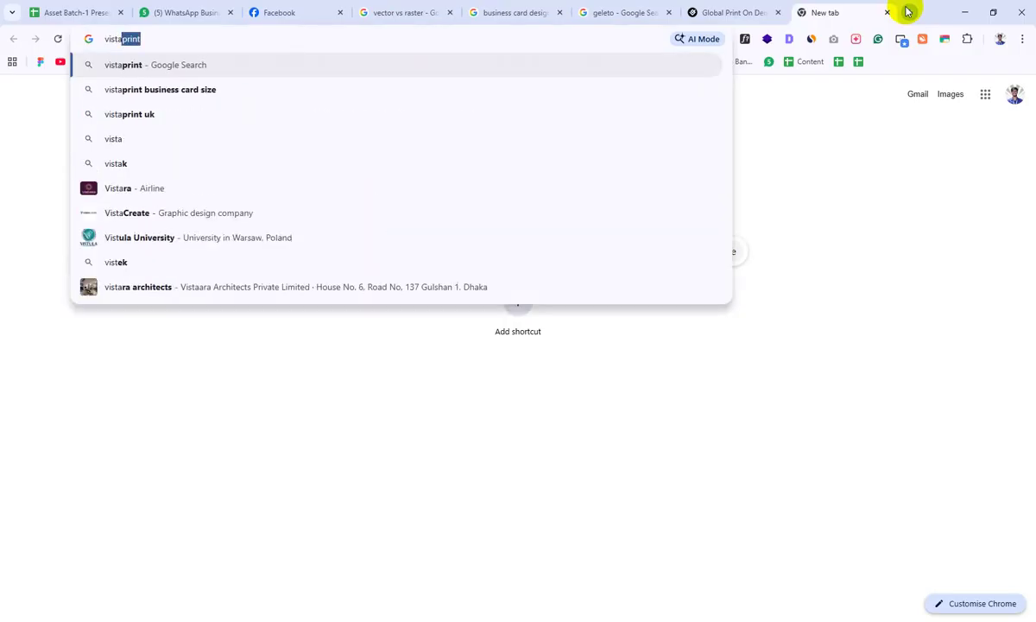
pyautogui.press('Return')
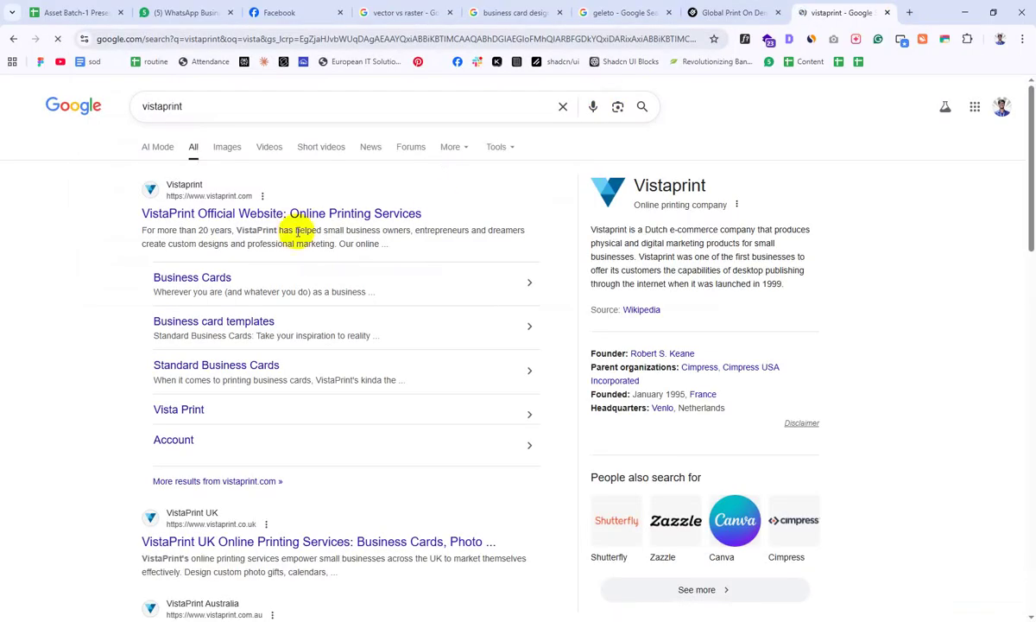
pyautogui.click(292, 218)
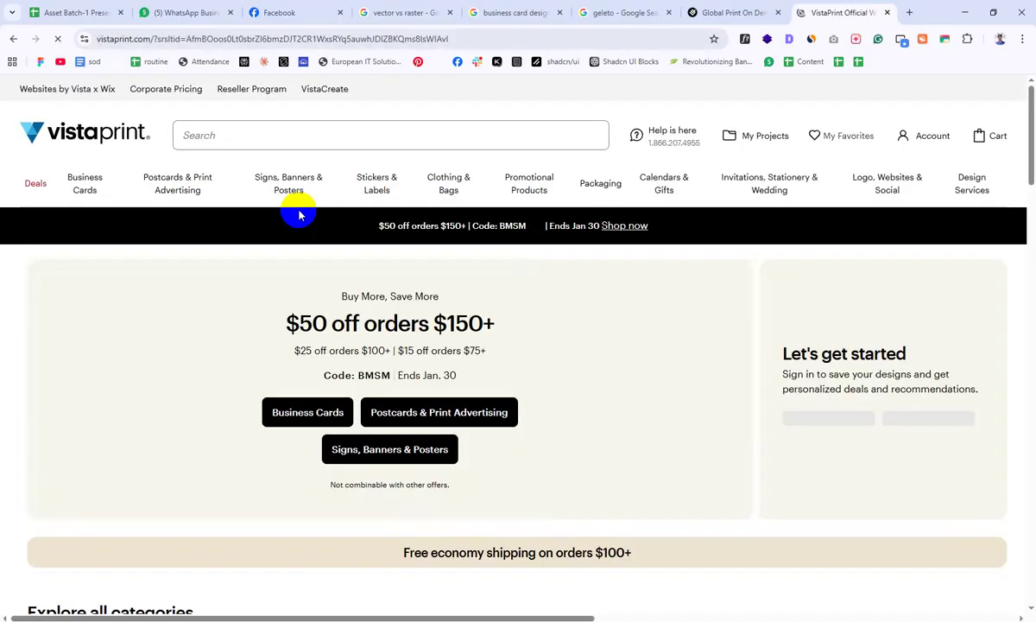
pyautogui.scroll(-6, 684, 183)
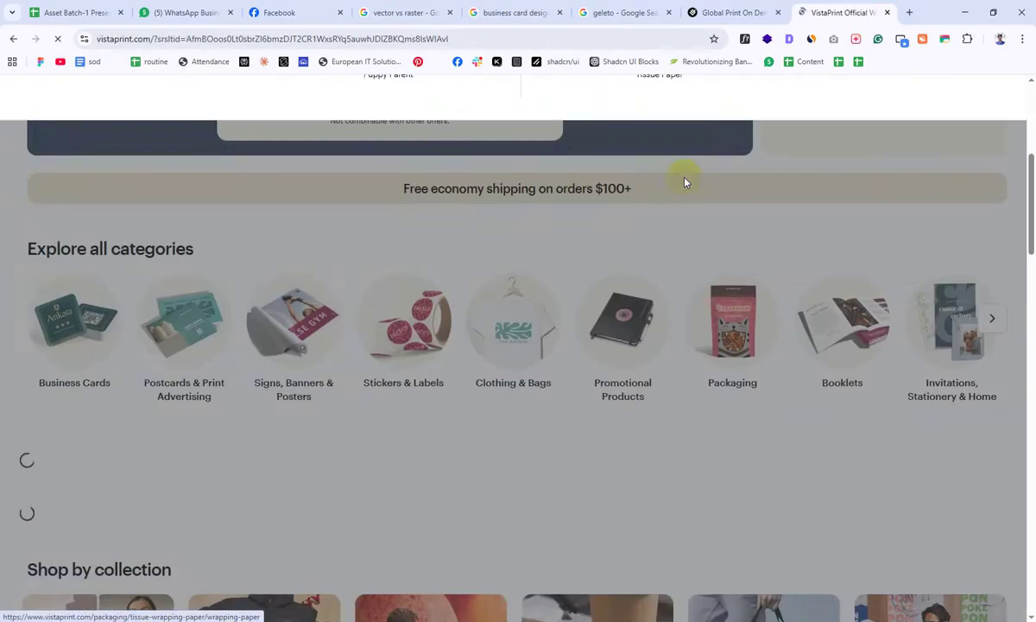
pyautogui.scroll(-3, 1016, 223)
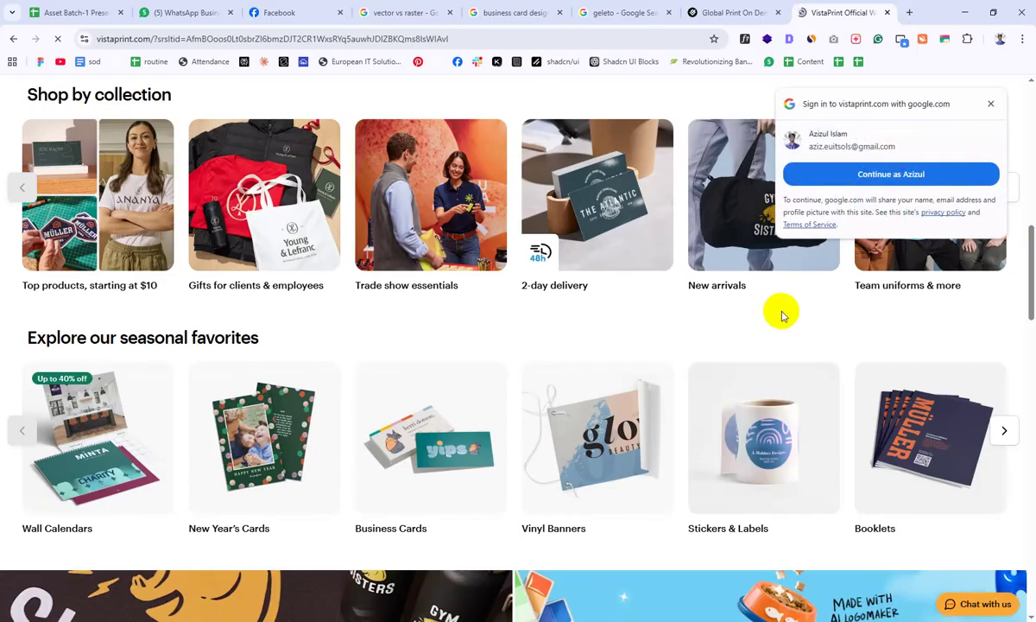
pyautogui.scroll(-2, 782, 315)
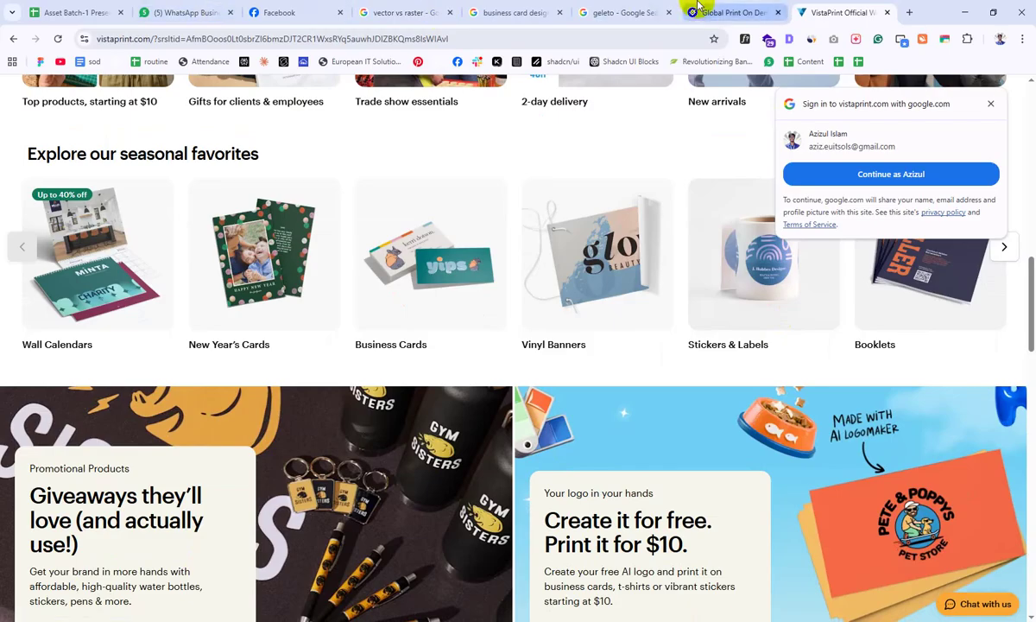
pyautogui.click(636, 12)
pyautogui.click(767, 11)
pyautogui.click(646, 12)
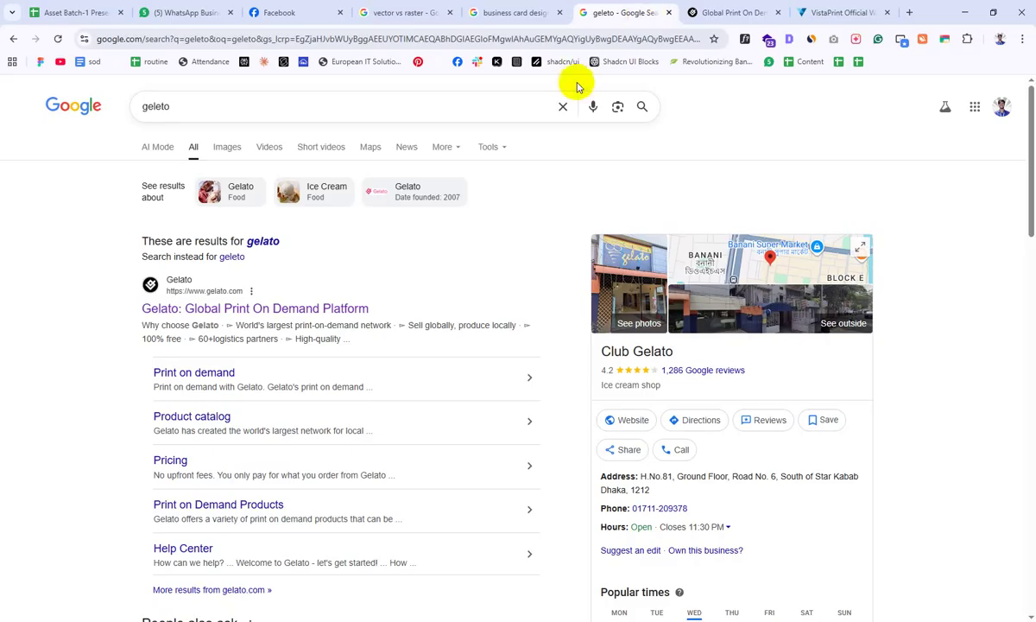
# Step: Close the geleto tab and run a Google Images search for 'Business bleed'
pyautogui.click(551, 8)
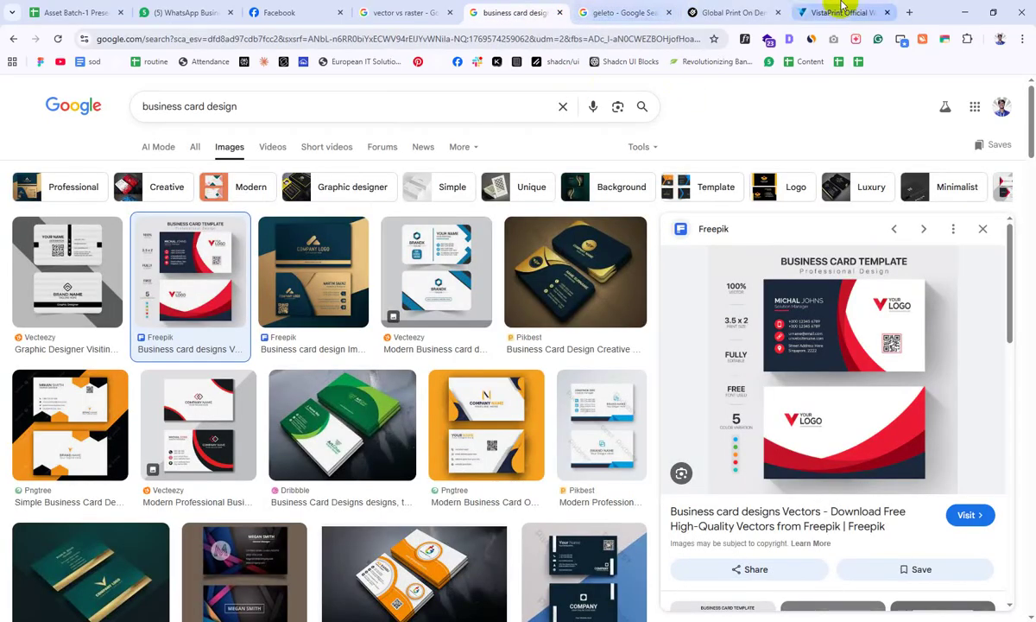
pyautogui.click(614, 12)
pyautogui.click(668, 12)
pyautogui.click(499, 12)
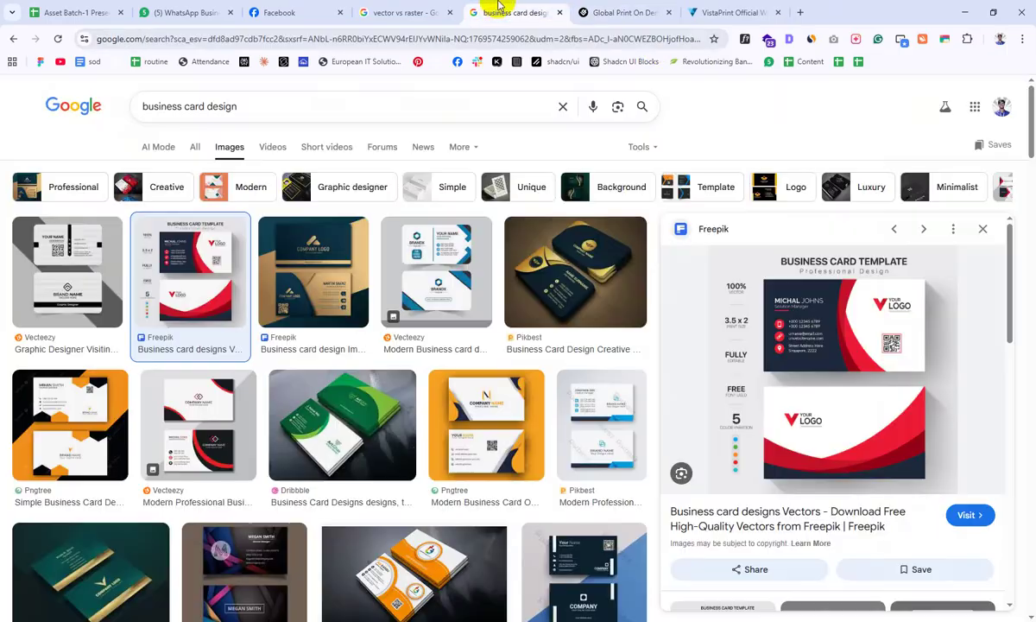
pyautogui.click(562, 108)
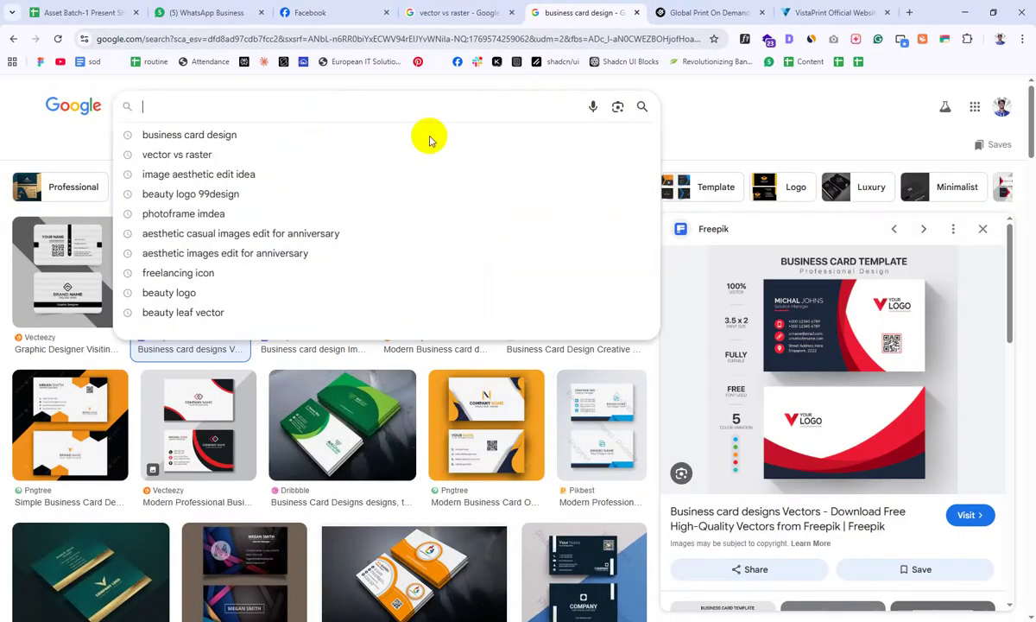
pyautogui.write('Business')
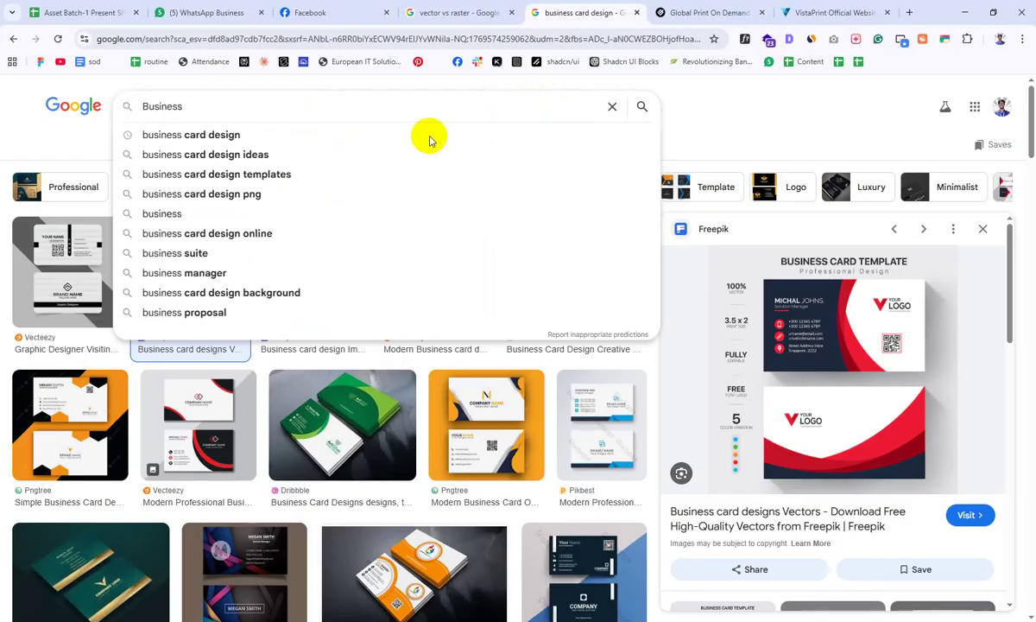
pyautogui.write(' bleed')
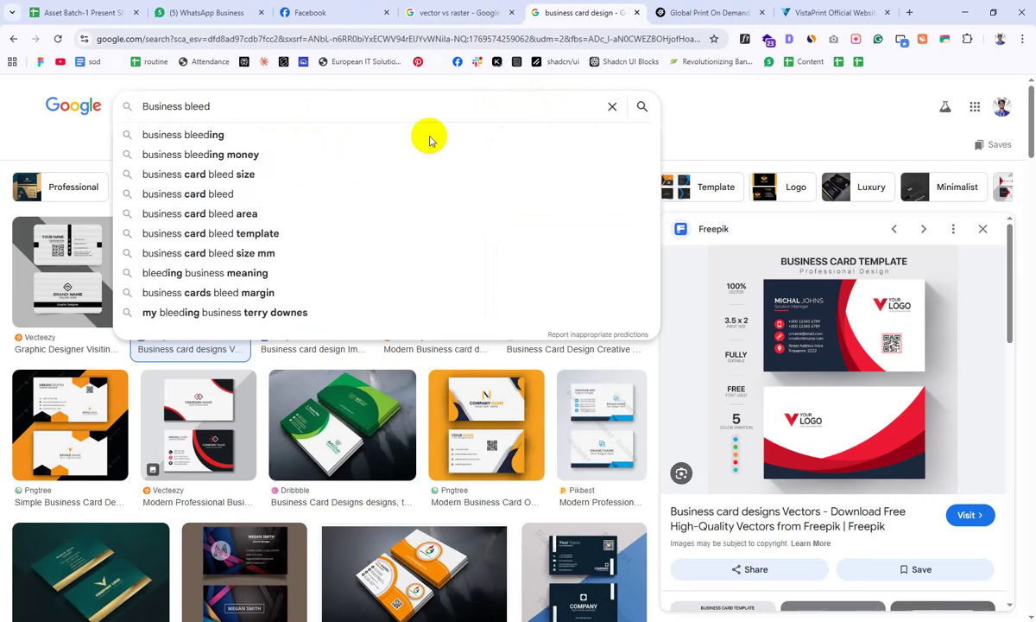
pyautogui.press('Return')
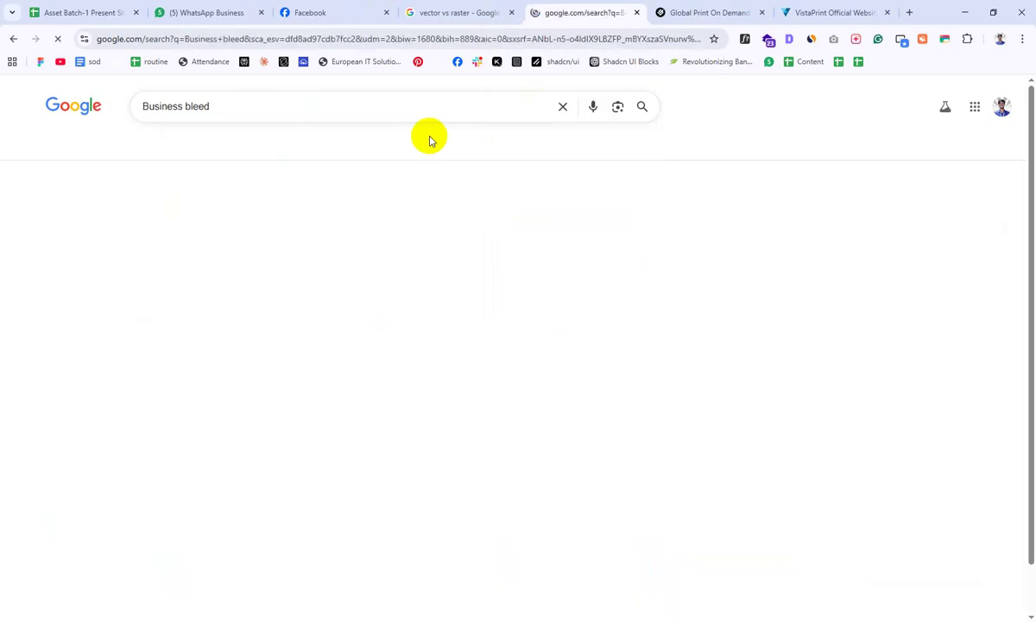
# Step: Preview the first bleed diagram, copy the image, and open its source page in a new tab
pyautogui.click(85, 260)
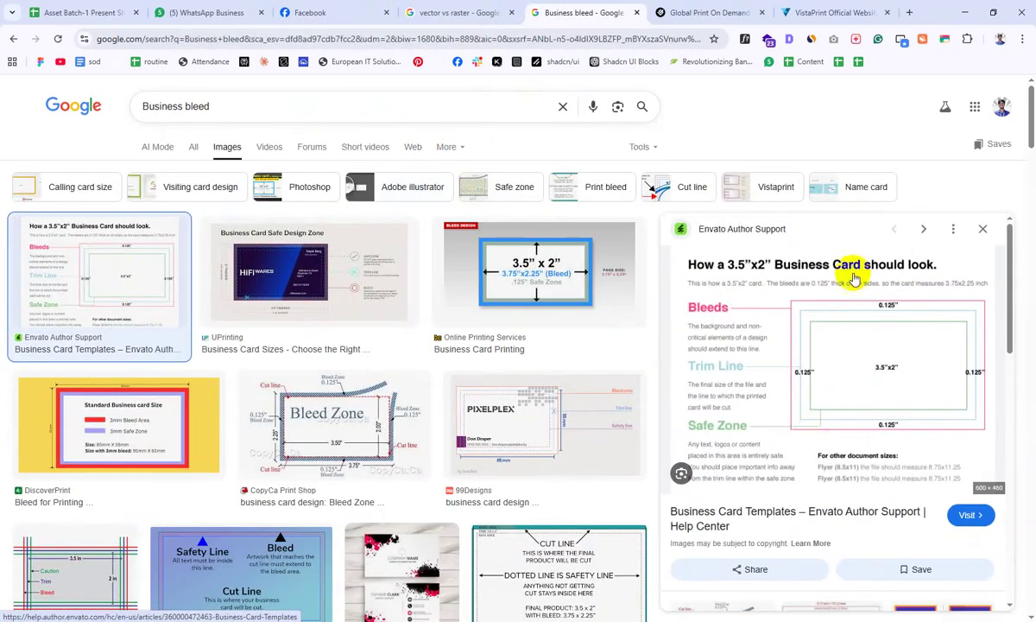
pyautogui.rightClick(853, 327)
pyautogui.click(902, 533)
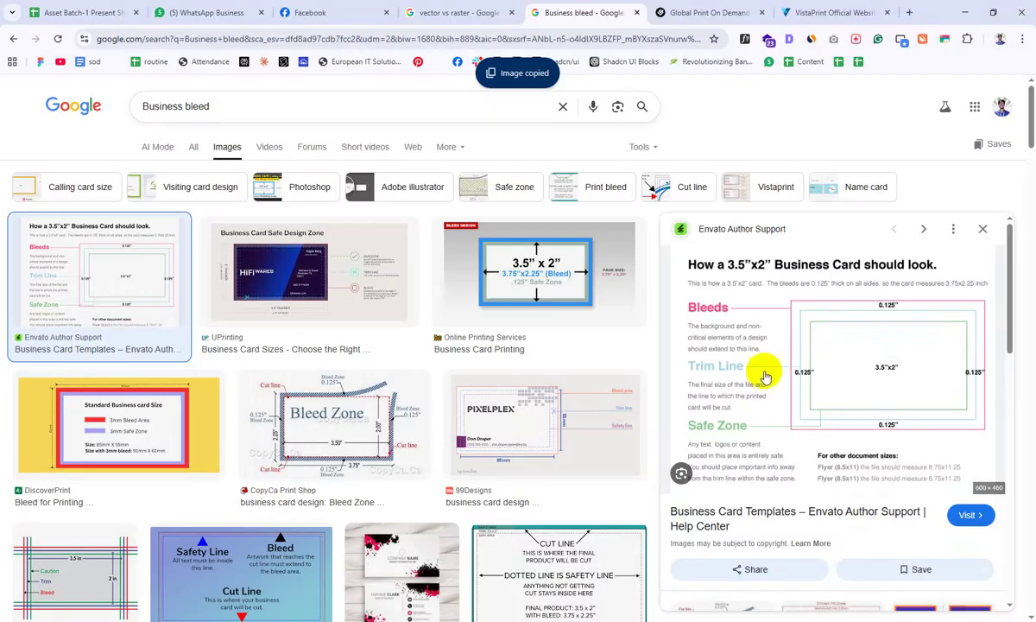
pyautogui.rightClick(836, 250)
pyautogui.click(855, 258)
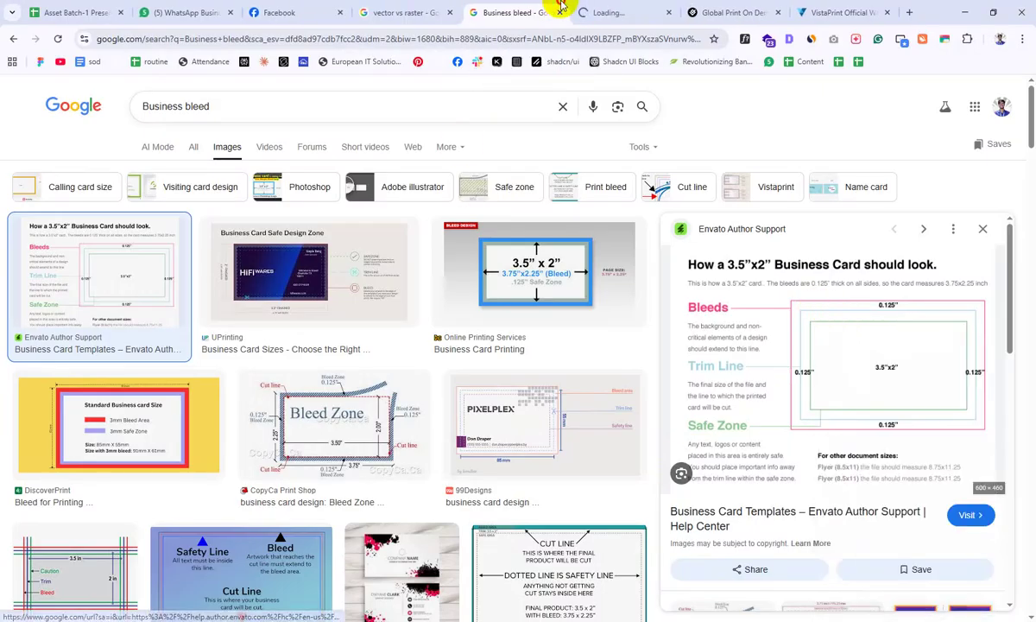
# Step: Open the source page's card bleed diagram image in its own tab and zoom in on it
pyautogui.click(599, 11)
pyautogui.scroll(-4, 335, 266)
pyautogui.scroll(-1, 328, 273)
pyautogui.rightClick(373, 253)
pyautogui.click(395, 262)
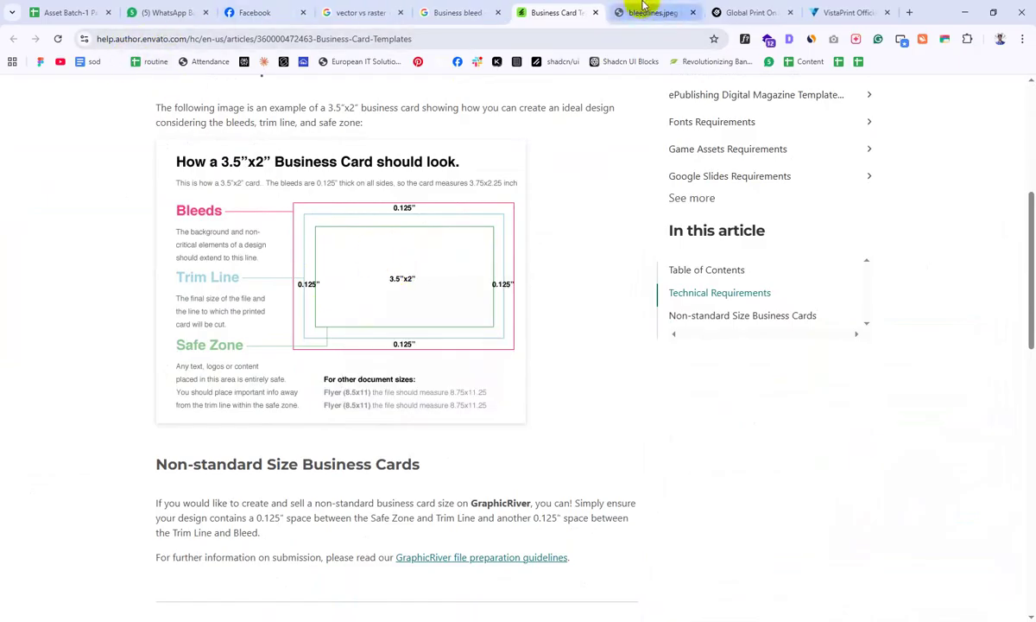
pyautogui.click(668, 10)
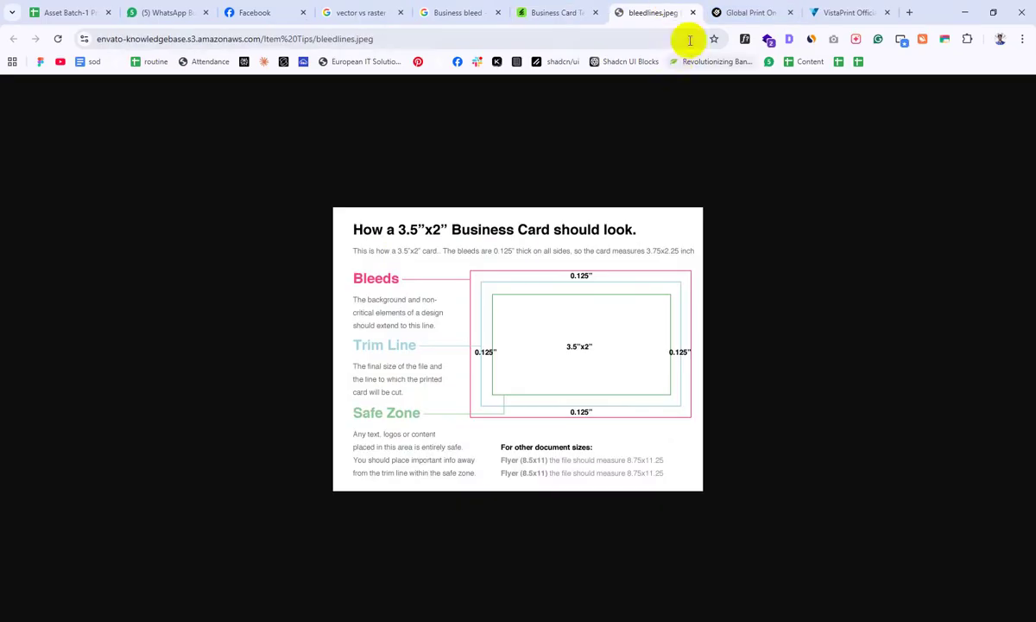
pyautogui.keyDown('ctrl'); pyautogui.scroll(5, 674, 371); pyautogui.keyUp('ctrl')
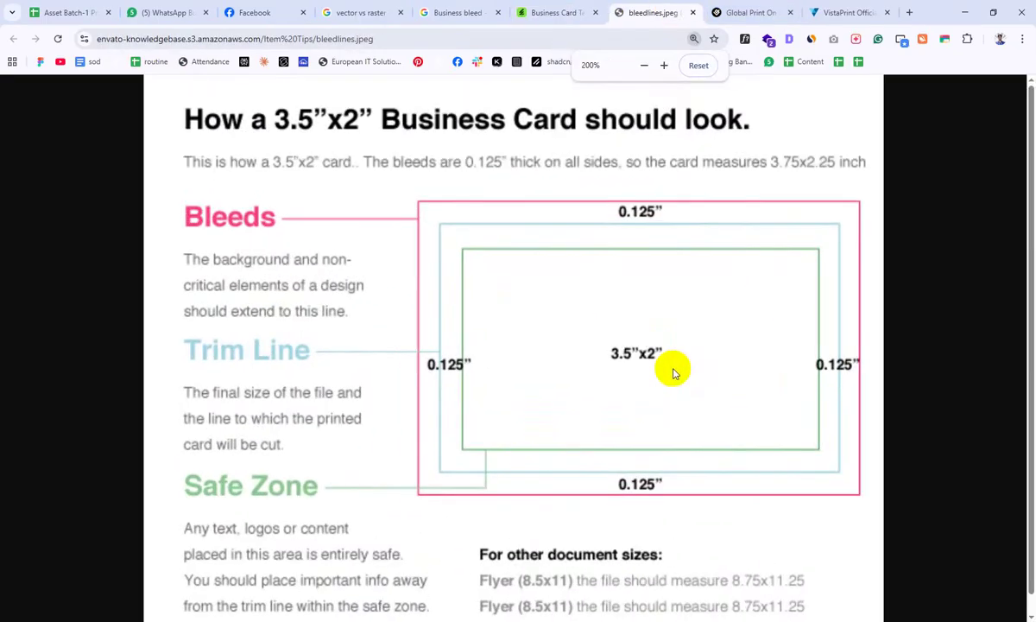
pyautogui.scroll(1, 674, 371)
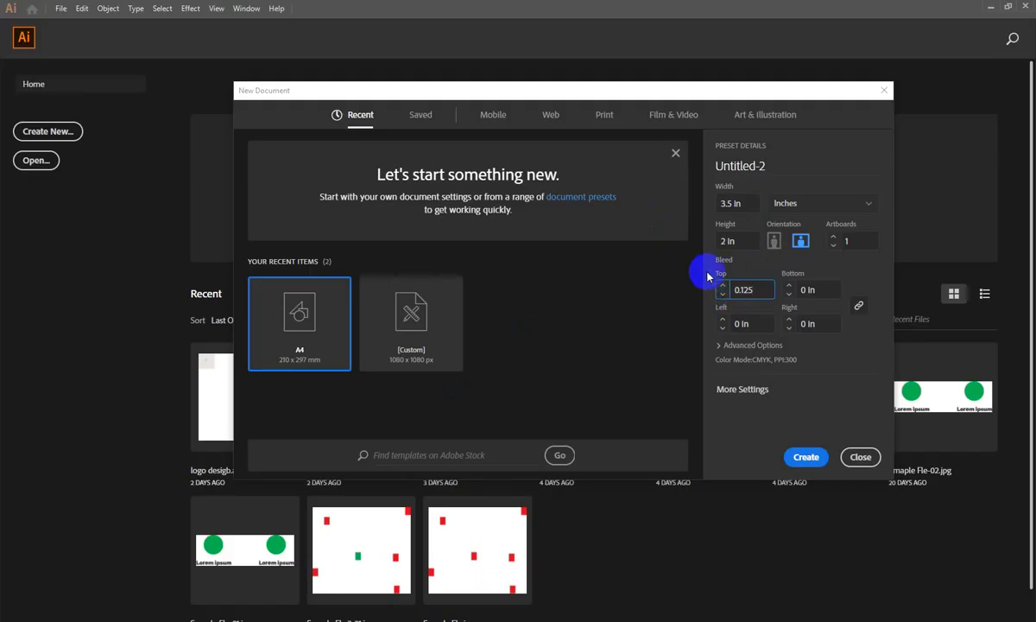
# Step: Give the new document 0.125 in bleed on all sides and keep CMYK colour mode
pyautogui.click(845, 394)
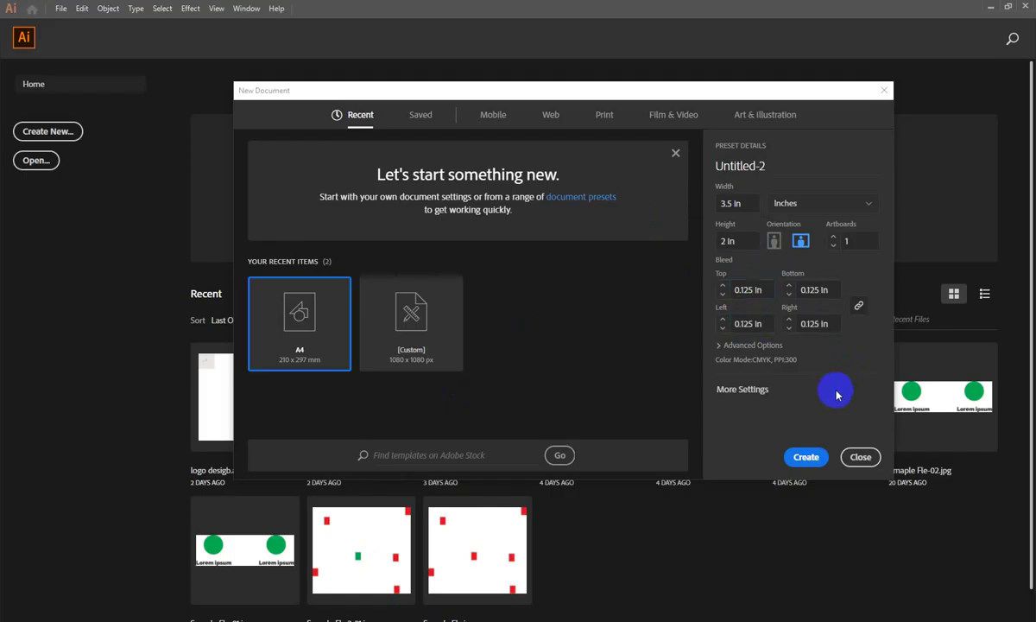
pyautogui.click(753, 346)
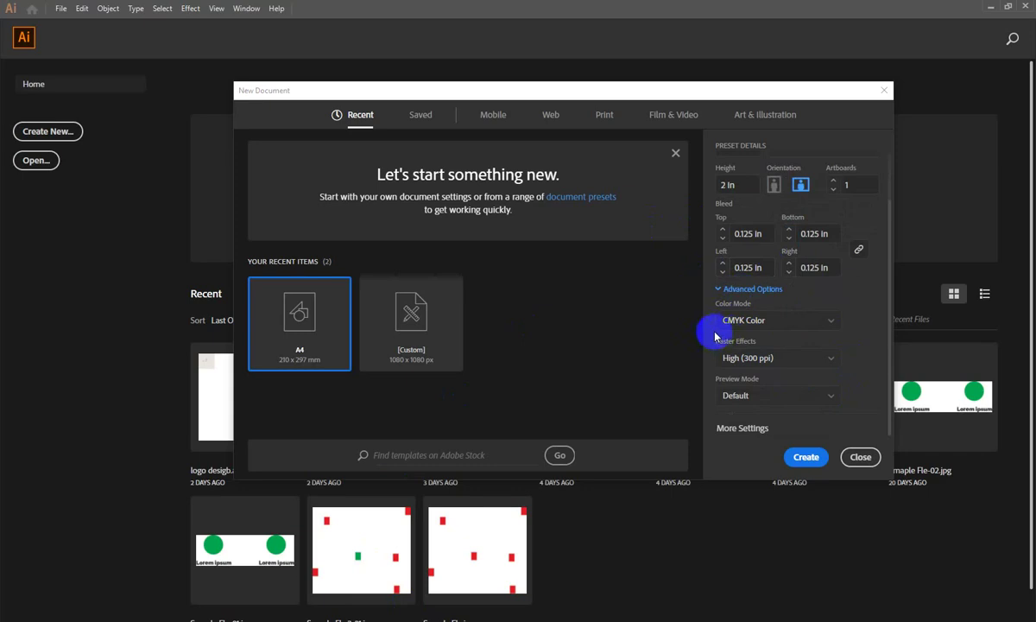
pyautogui.click(718, 322)
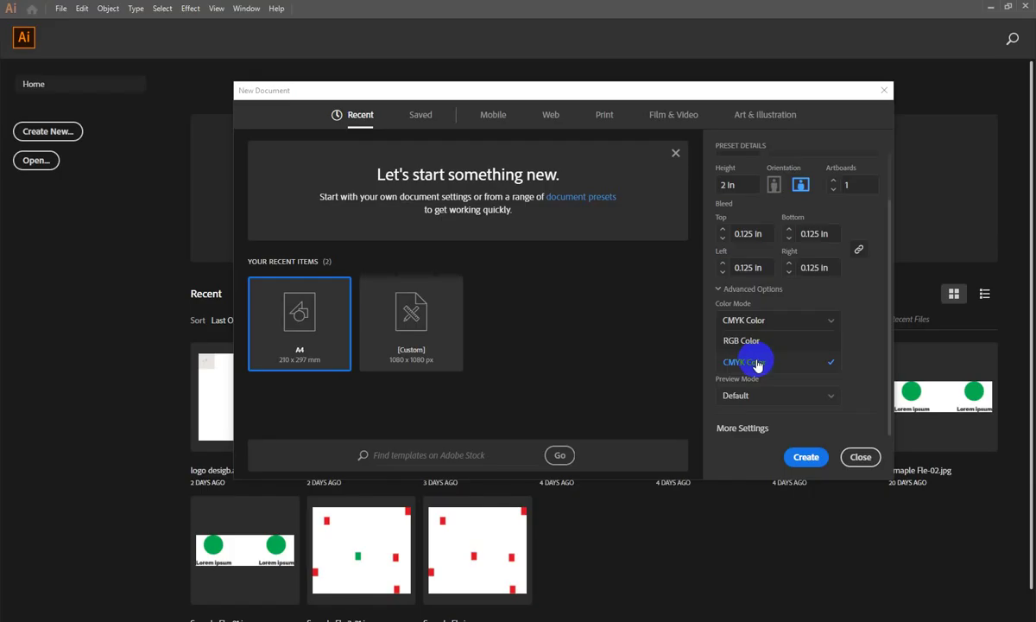
pyautogui.click(756, 365)
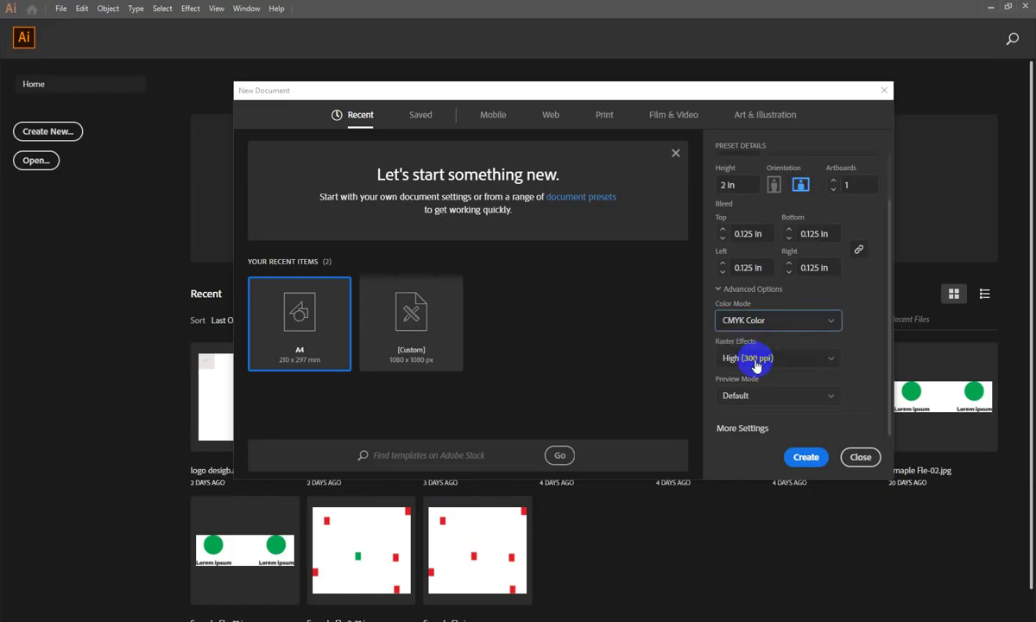
pyautogui.scroll(2, 760, 350)
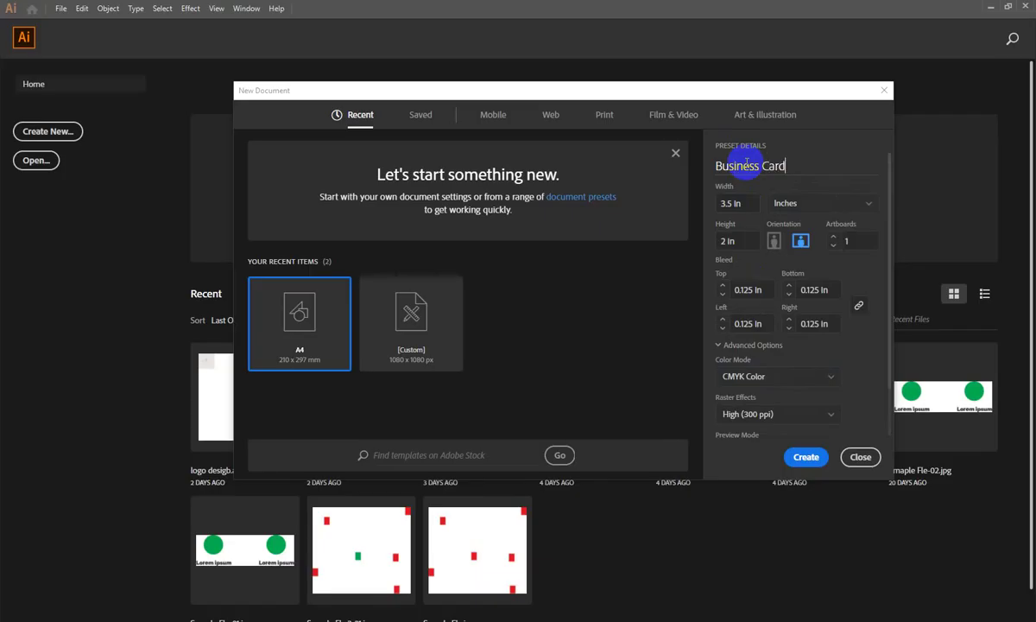
# Step: Create the Business Card document and zoom in to inspect its top-left bleed and trim corner
pyautogui.click(802, 456)
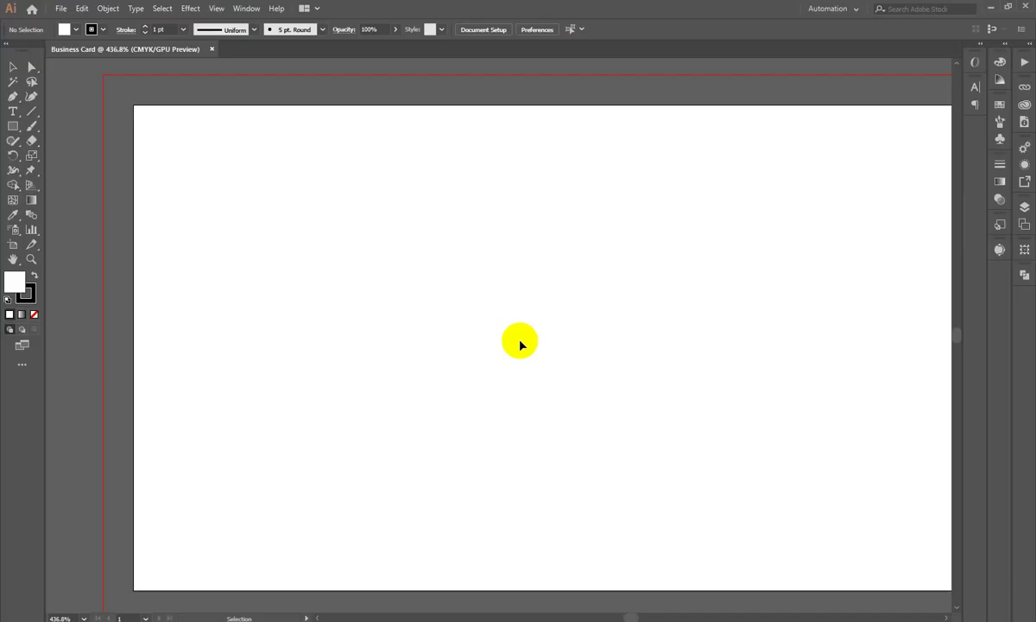
pyautogui.scroll(-1, 520, 345)
pyautogui.hotkey('ctrl', 'space')
pyautogui.moveTo(508, 340); pyautogui.dragTo(558, 361)
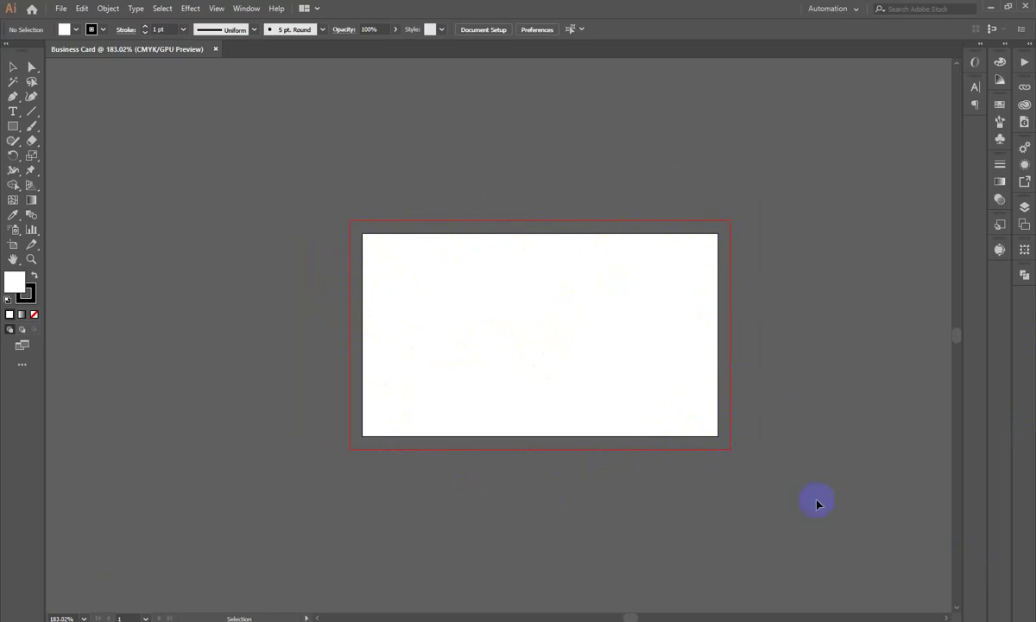
pyautogui.click(618, 400)
pyautogui.moveTo(361, 195); pyautogui.dragTo(535, 92)
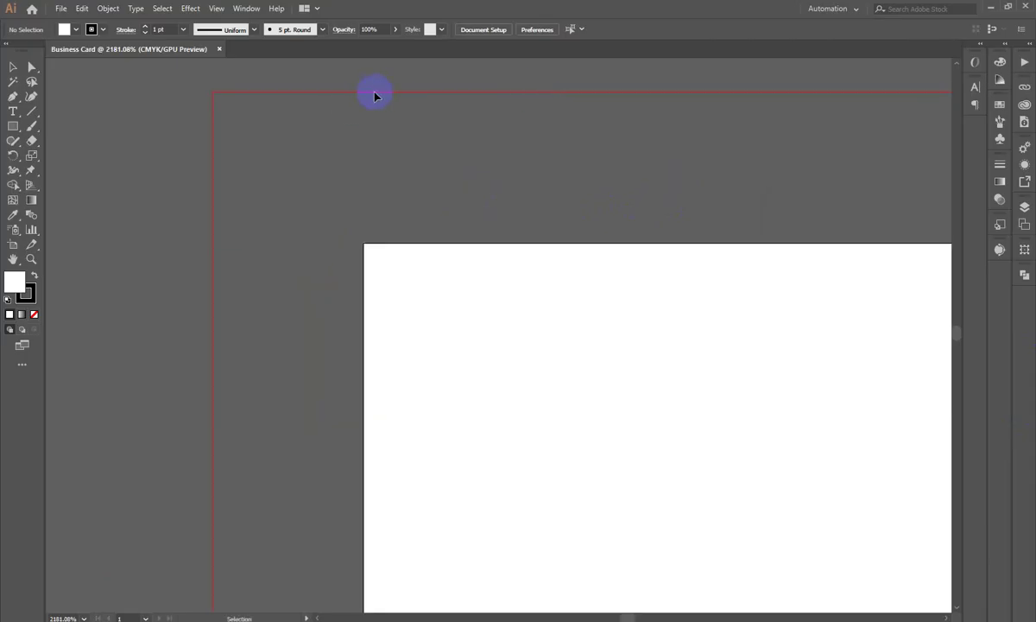
pyautogui.moveTo(665, 191); pyautogui.dragTo(578, 252)
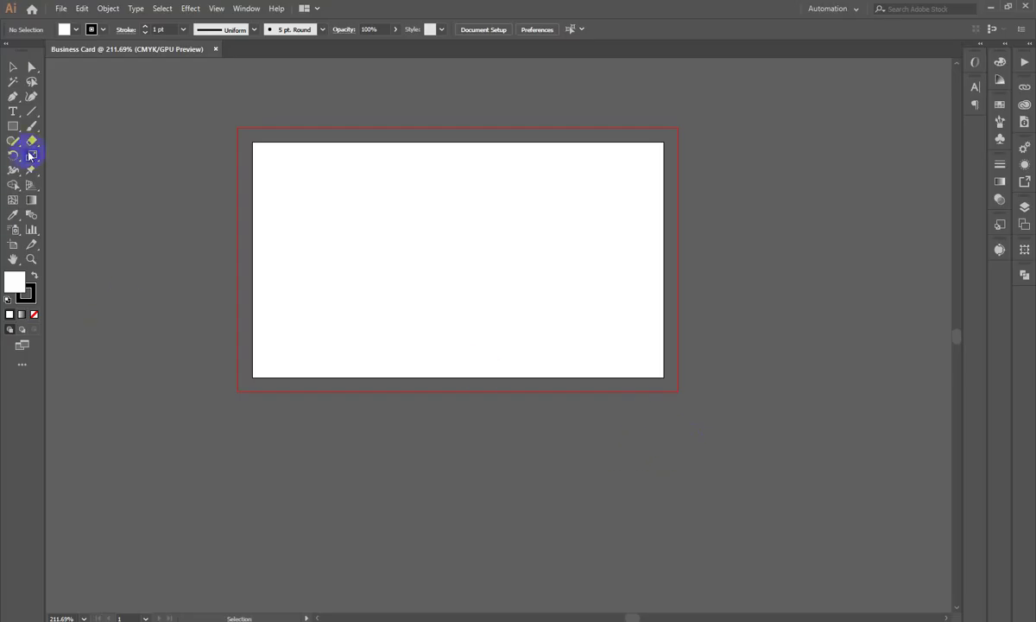
# Step: Draw a large white rectangle from the bleed corner and nudge it up and left
pyautogui.moveTo(19, 125); pyautogui.dragTo(45, 129)
pyautogui.moveTo(213, 116)
pyautogui.mouseDown()
pyautogui.moveTo(705, 481)
pyautogui.moveTo(770, 483)
pyautogui.mouseUp()
pyautogui.click(13, 67)
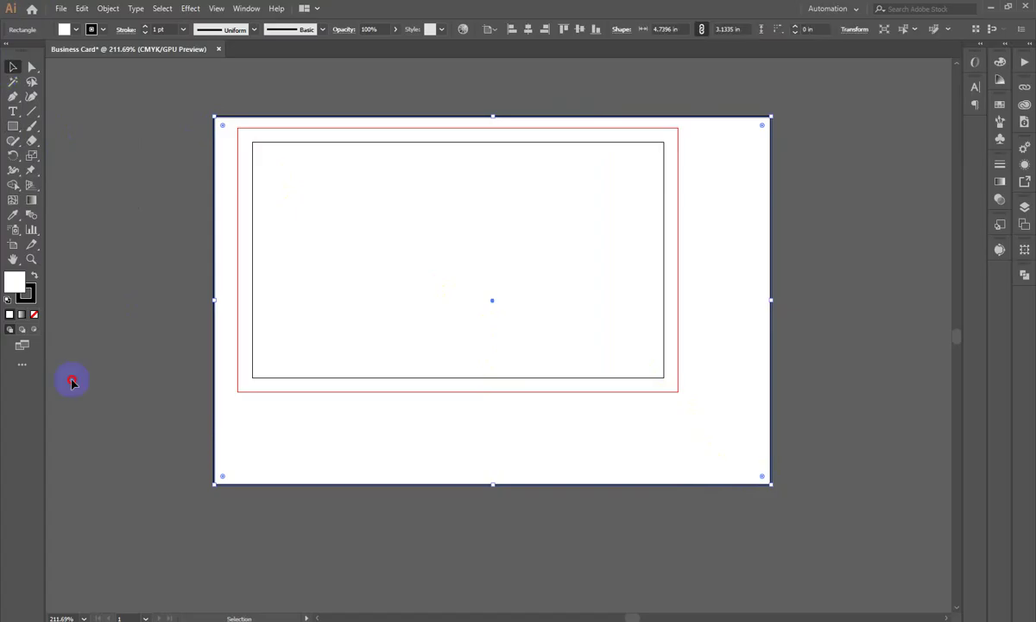
pyautogui.click(791, 478)
pyautogui.moveTo(719, 452); pyautogui.dragTo(713, 423)
pyautogui.click(866, 388)
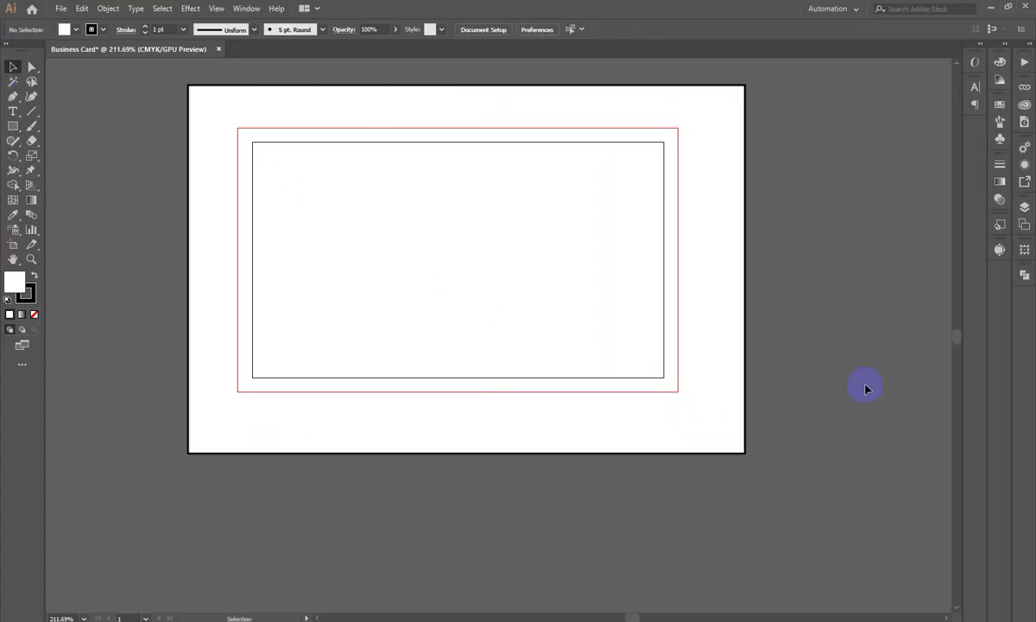
# Step: Move the white rectangle, delete it, then restore it with Ctrl+Z
pyautogui.click(658, 172)
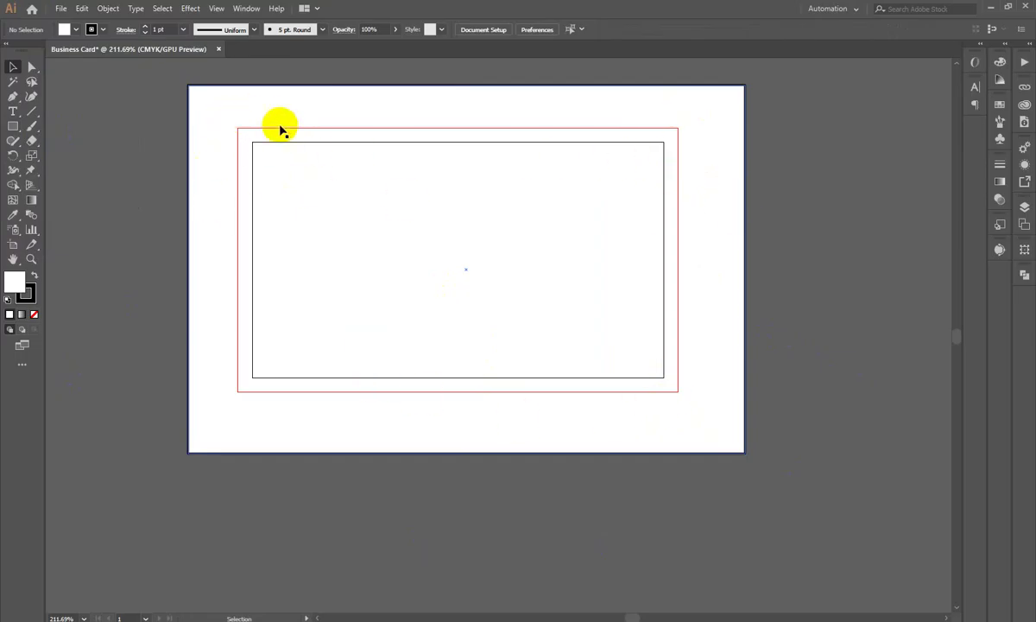
pyautogui.click(130, 406)
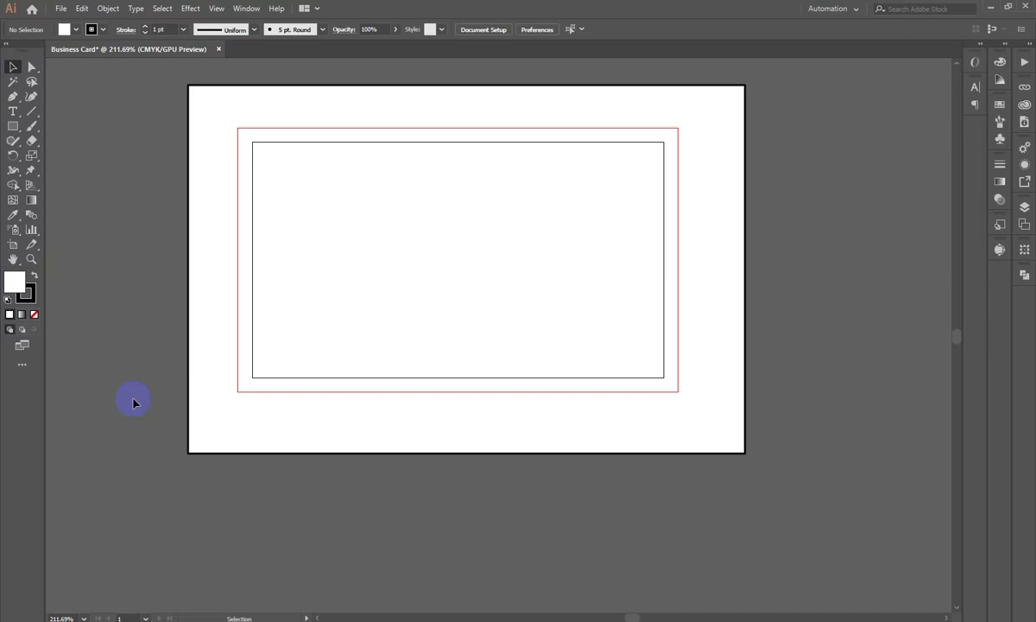
pyautogui.moveTo(431, 246); pyautogui.dragTo(399, 302)
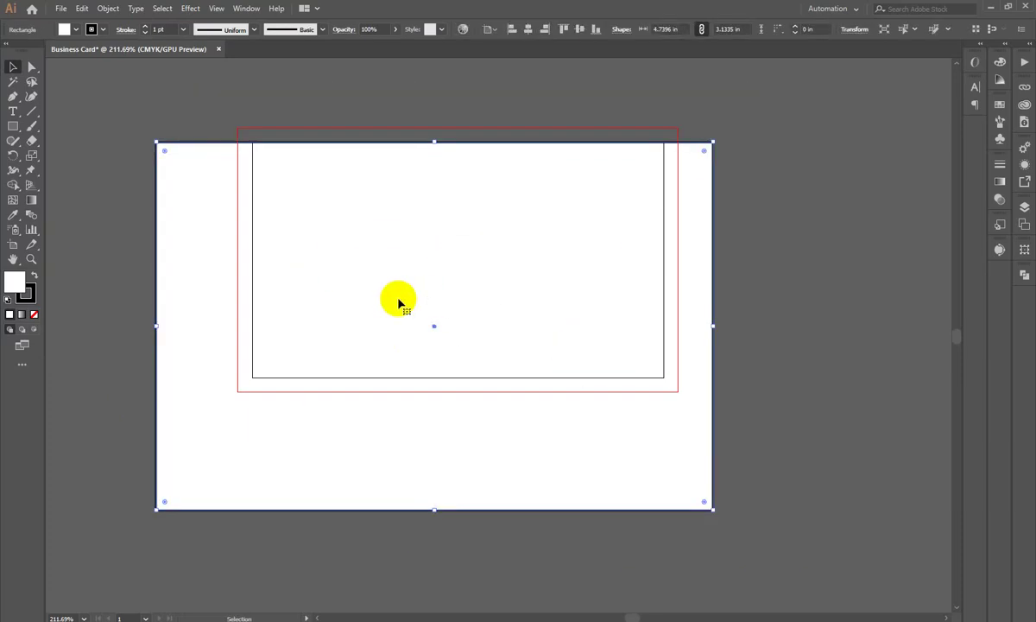
pyautogui.press('Delete')
pyautogui.hotkey('ctrl', 'space')
pyautogui.moveTo(321, 108); pyautogui.dragTo(362, 254)
pyautogui.hotkey('ctrl', 'z')
pyautogui.hotkey('ctrl', 'space')
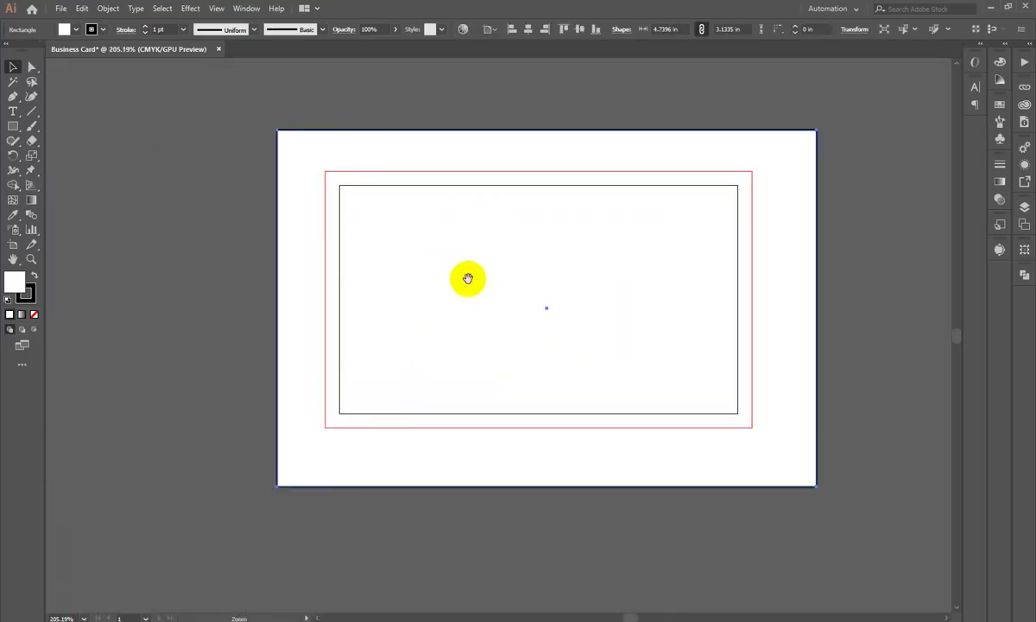
pyautogui.click(779, 232)
# Step: Draw a Paintbrush pointer line above the top bleed edge
pyautogui.moveTo(31, 126); pyautogui.dragTo(69, 128)
pyautogui.hotkey('ctrl', 'space')
pyautogui.click(615, 285)
pyautogui.moveTo(515, 138); pyautogui.dragTo(570, 101)
# Step: Handwrite .125 bleed labels above the top edge and beside the right edge
pyautogui.click(602, 97)
pyautogui.moveTo(632, 79)
pyautogui.mouseDown()
pyautogui.moveTo(623, 110)
pyautogui.moveTo(688, 92)
pyautogui.moveTo(679, 85)
pyautogui.moveTo(739, 84)
pyautogui.mouseUp()
pyautogui.moveTo(678, 60); pyautogui.dragTo(717, 62)
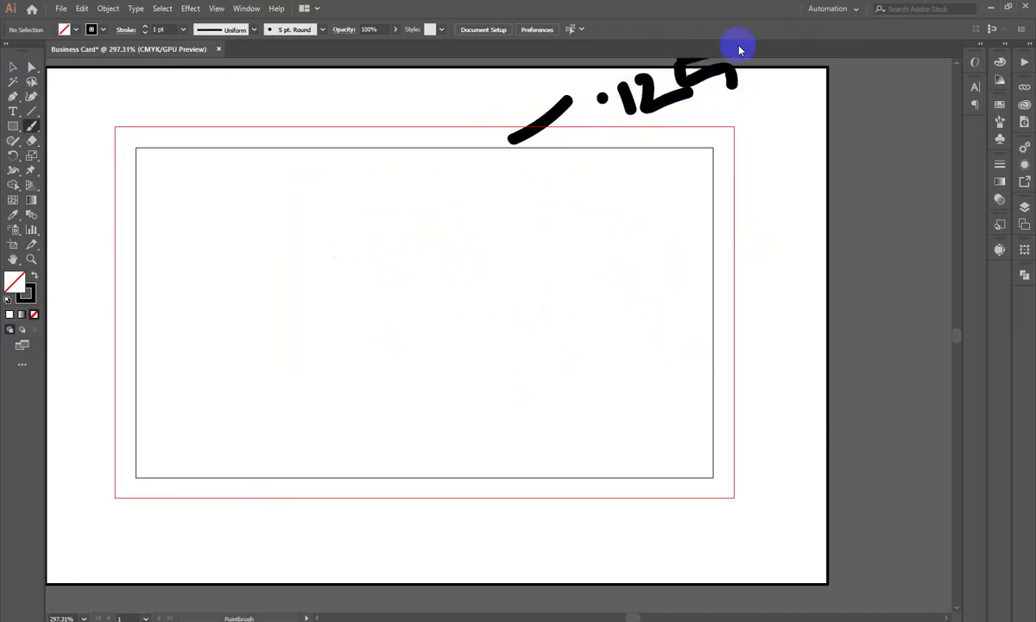
pyautogui.press('z')
pyautogui.moveTo(643, 171); pyautogui.dragTo(573, 215)
pyautogui.scroll(1, 585, 253)
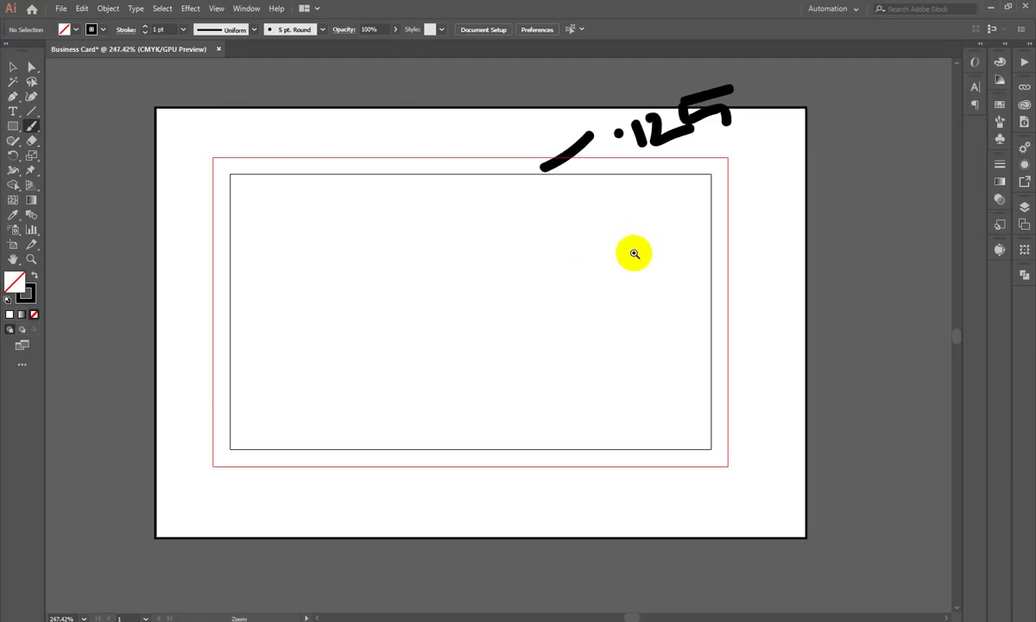
pyautogui.moveTo(715, 292); pyautogui.dragTo(749, 290)
pyautogui.click(759, 265)
pyautogui.moveTo(772, 249)
pyautogui.mouseDown()
pyautogui.moveTo(769, 272)
pyautogui.moveTo(805, 259)
pyautogui.mouseUp()
pyautogui.moveTo(818, 207)
pyautogui.mouseDown()
pyautogui.moveTo(841, 250)
pyautogui.moveTo(859, 186)
pyautogui.mouseUp()
# Step: Handwrite .125 bleed labels below the bottom edge and left of the artboard
pyautogui.moveTo(553, 459)
pyautogui.mouseDown()
pyautogui.moveTo(558, 492)
pyautogui.moveTo(533, 510)
pyautogui.moveTo(554, 525)
pyautogui.mouseUp()
pyautogui.click(534, 510)
pyautogui.moveTo(574, 494)
pyautogui.mouseDown()
pyautogui.moveTo(604, 523)
pyautogui.moveTo(620, 513)
pyautogui.moveTo(608, 499)
pyautogui.moveTo(668, 470)
pyautogui.mouseUp()
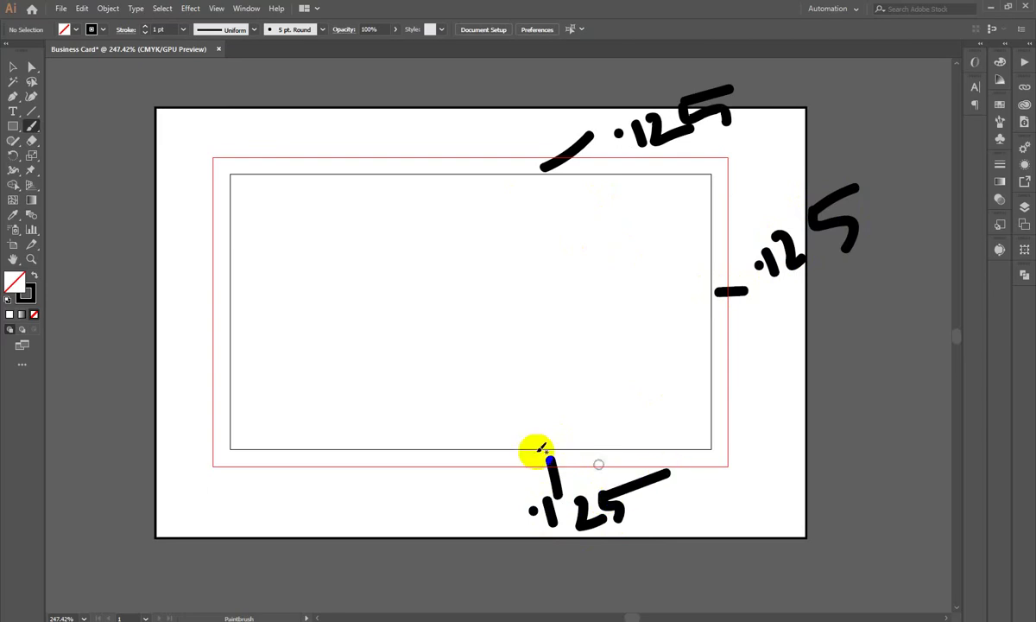
pyautogui.moveTo(222, 313); pyautogui.dragTo(198, 315)
pyautogui.click(80, 340)
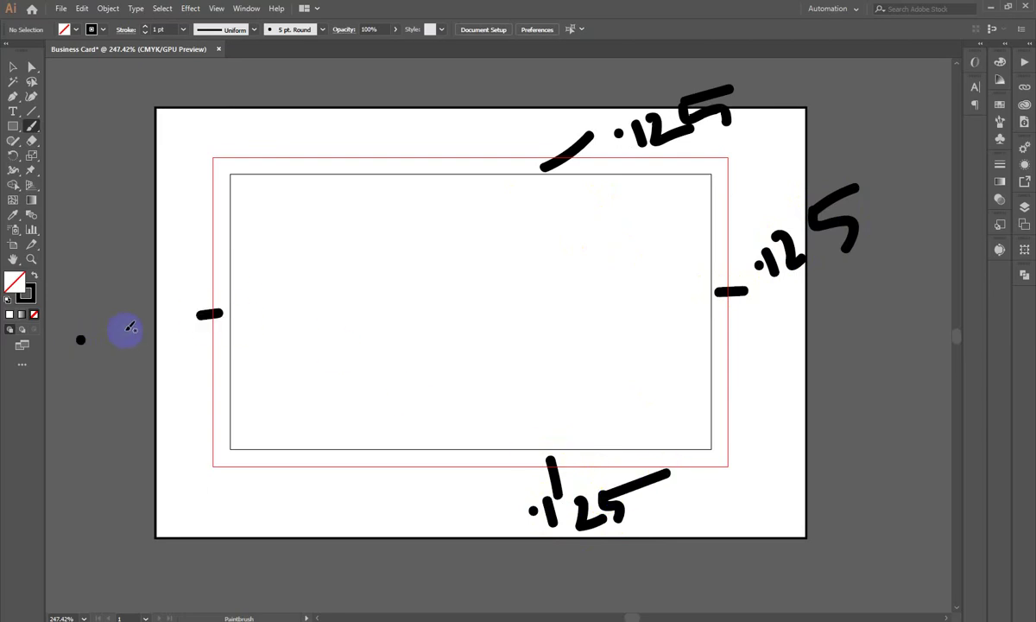
pyautogui.moveTo(117, 324); pyautogui.dragTo(104, 361)
pyautogui.moveTo(128, 323)
pyautogui.mouseDown()
pyautogui.moveTo(136, 364)
pyautogui.moveTo(177, 354)
pyautogui.mouseUp()
pyautogui.moveTo(156, 292)
pyautogui.mouseDown()
pyautogui.moveTo(180, 331)
pyautogui.moveTo(164, 362)
pyautogui.mouseUp()
pyautogui.moveTo(160, 297); pyautogui.dragTo(195, 290)
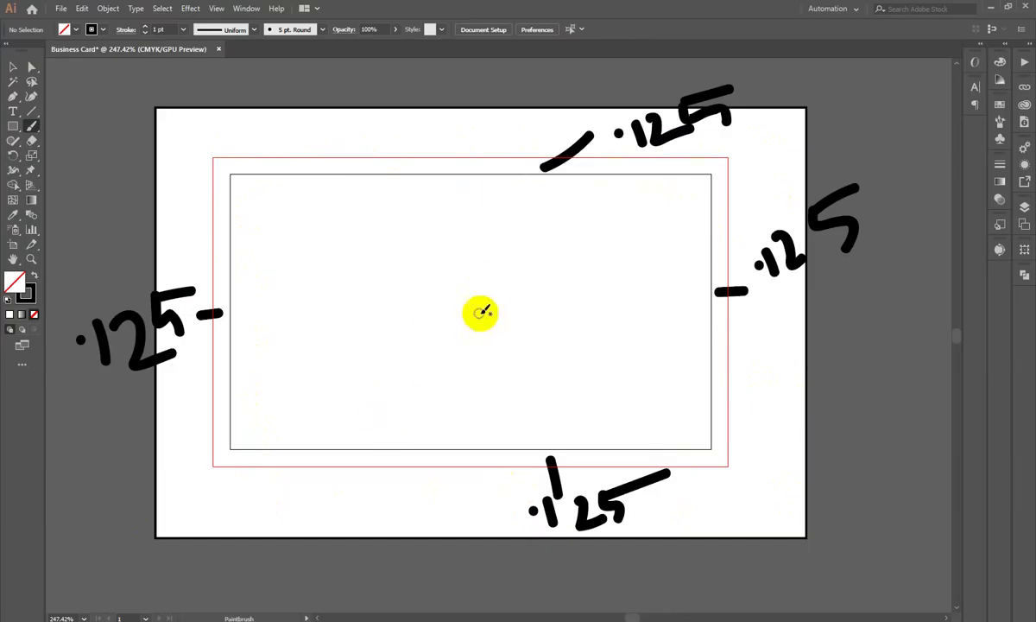
# Step: Draw a line along the trim's left edge and write the height sum 2 + .125 + .125
pyautogui.moveTo(230, 180); pyautogui.dragTo(231, 447)
pyautogui.moveTo(249, 321)
pyautogui.mouseDown()
pyautogui.moveTo(249, 360)
pyautogui.moveTo(300, 360)
pyautogui.moveTo(290, 359)
pyautogui.moveTo(305, 332)
pyautogui.moveTo(323, 323)
pyautogui.moveTo(308, 320)
pyautogui.moveTo(318, 347)
pyautogui.mouseUp()
pyautogui.moveTo(349, 294)
pyautogui.mouseDown()
pyautogui.moveTo(359, 322)
pyautogui.moveTo(360, 286)
pyautogui.moveTo(371, 306)
pyautogui.moveTo(399, 304)
pyautogui.mouseUp()
pyautogui.moveTo(398, 261); pyautogui.dragTo(421, 299)
pyautogui.moveTo(399, 260)
pyautogui.mouseDown()
pyautogui.moveTo(446, 252)
pyautogui.moveTo(488, 278)
pyautogui.moveTo(470, 302)
pyautogui.mouseUp()
pyautogui.moveTo(506, 251)
pyautogui.mouseDown()
pyautogui.moveTo(533, 278)
pyautogui.moveTo(535, 248)
pyautogui.moveTo(555, 275)
pyautogui.moveTo(583, 262)
pyautogui.mouseUp()
pyautogui.moveTo(585, 212)
pyautogui.mouseDown()
pyautogui.moveTo(608, 250)
pyautogui.moveTo(576, 259)
pyautogui.mouseUp()
pyautogui.moveTo(583, 212); pyautogui.dragTo(625, 209)
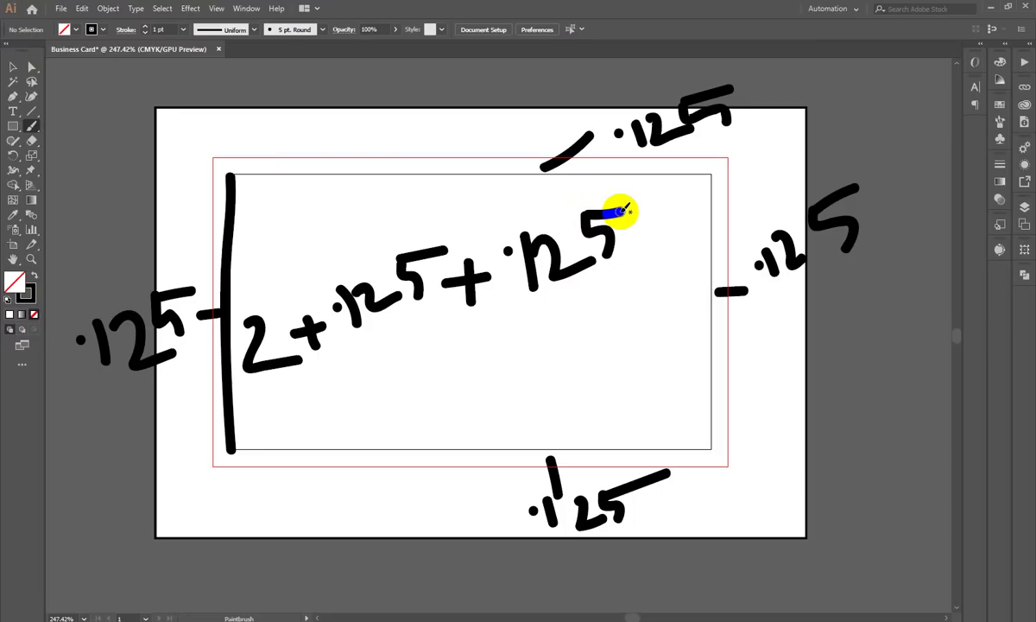
pyautogui.moveTo(623, 210); pyautogui.dragTo(624, 211)
pyautogui.moveTo(255, 335); pyautogui.dragTo(258, 316)
pyautogui.moveTo(306, 321); pyautogui.dragTo(291, 312)
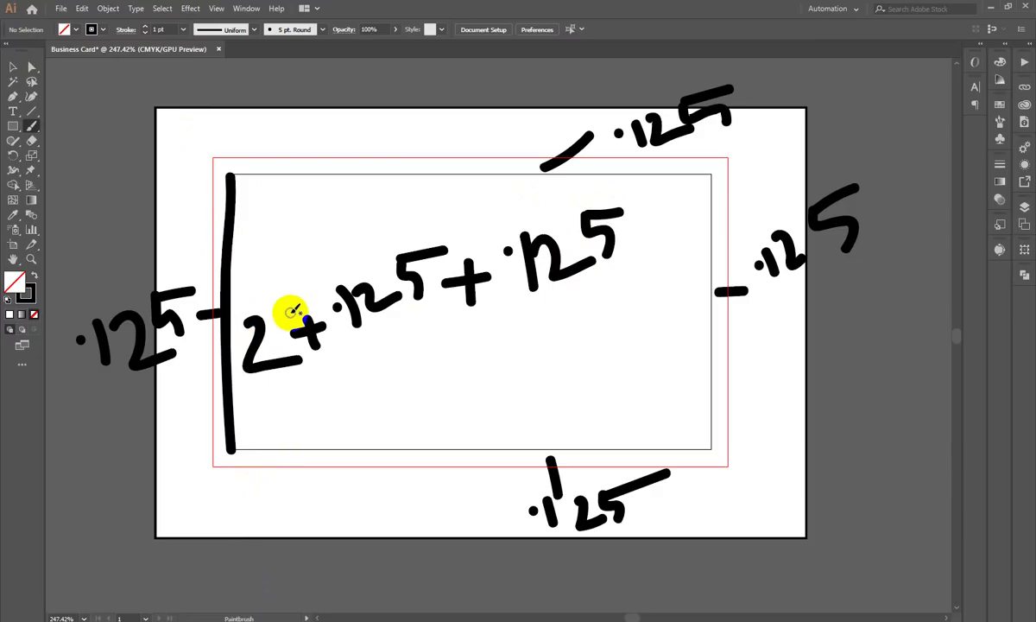
pyautogui.moveTo(294, 310); pyautogui.dragTo(285, 307)
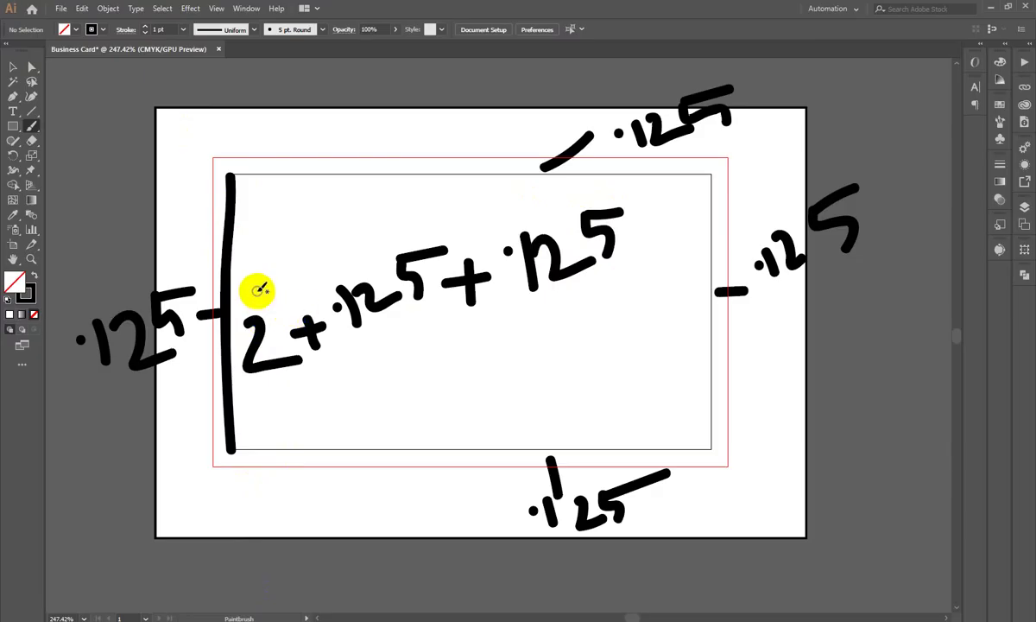
# Step: Write the width calculation 3.5 + .25 giving 3.75 below the height sum
pyautogui.moveTo(316, 434)
pyautogui.mouseDown()
pyautogui.moveTo(344, 425)
pyautogui.moveTo(359, 448)
pyautogui.moveTo(349, 473)
pyautogui.mouseUp()
pyautogui.click(389, 415)
pyautogui.moveTo(390, 414)
pyautogui.mouseDown()
pyautogui.moveTo(430, 432)
pyautogui.moveTo(398, 456)
pyautogui.moveTo(429, 395)
pyautogui.mouseUp()
pyautogui.moveTo(462, 412)
pyautogui.mouseDown()
pyautogui.moveTo(506, 402)
pyautogui.moveTo(494, 440)
pyautogui.mouseUp()
pyautogui.click(533, 381)
pyautogui.moveTo(567, 363)
pyautogui.mouseDown()
pyautogui.moveTo(602, 381)
pyautogui.moveTo(640, 351)
pyautogui.moveTo(602, 341)
pyautogui.moveTo(643, 331)
pyautogui.moveTo(716, 393)
pyautogui.mouseUp()
pyautogui.click(669, 369)
pyautogui.moveTo(723, 333)
pyautogui.mouseDown()
pyautogui.moveTo(752, 330)
pyautogui.moveTo(733, 378)
pyautogui.mouseUp()
pyautogui.moveTo(764, 328)
pyautogui.mouseDown()
pyautogui.moveTo(787, 342)
pyautogui.moveTo(753, 378)
pyautogui.mouseUp()
pyautogui.moveTo(808, 321); pyautogui.dragTo(828, 315)
# Step: Select all the handwritten notes, drag them off the artboard, and recentre the empty card
pyautogui.click(13, 66)
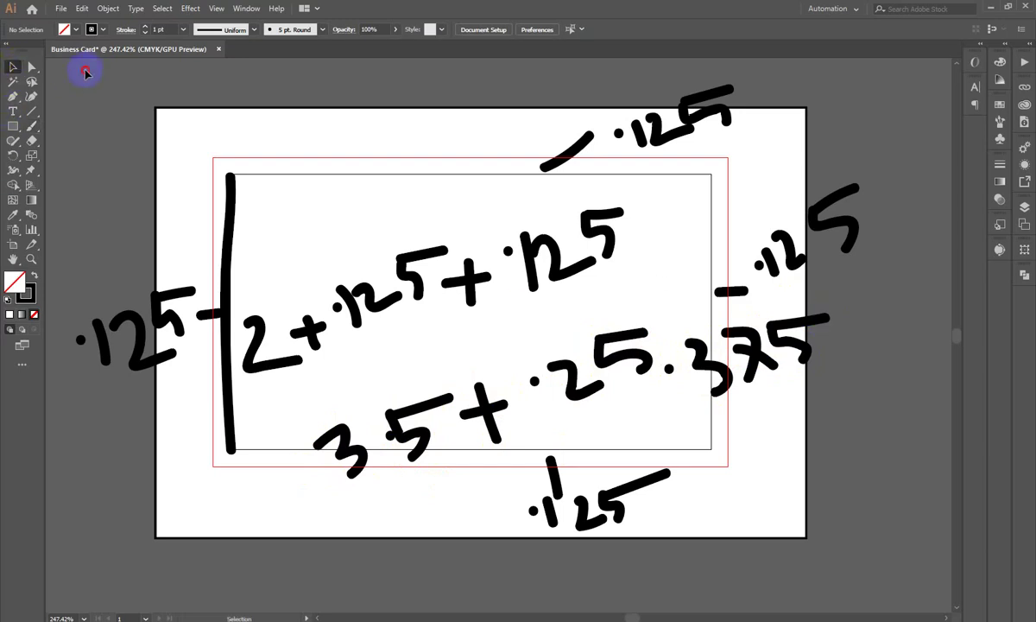
pyautogui.hotkey('ctrl', 'a')
pyautogui.scroll(-5, 708, 431)
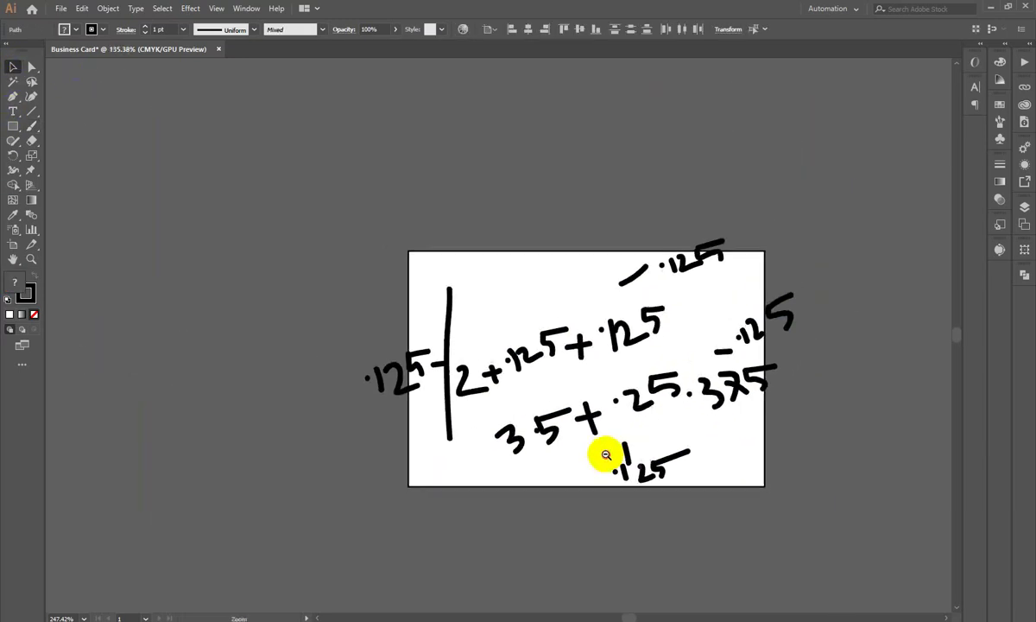
pyautogui.moveTo(701, 431); pyautogui.dragTo(328, 215)
pyautogui.scroll(6, 572, 298)
pyautogui.moveTo(639, 463); pyautogui.dragTo(451, 325)
# Step: Draw a rectangle with an exact size of 3.75 × 2.25 in
pyautogui.click(233, 376)
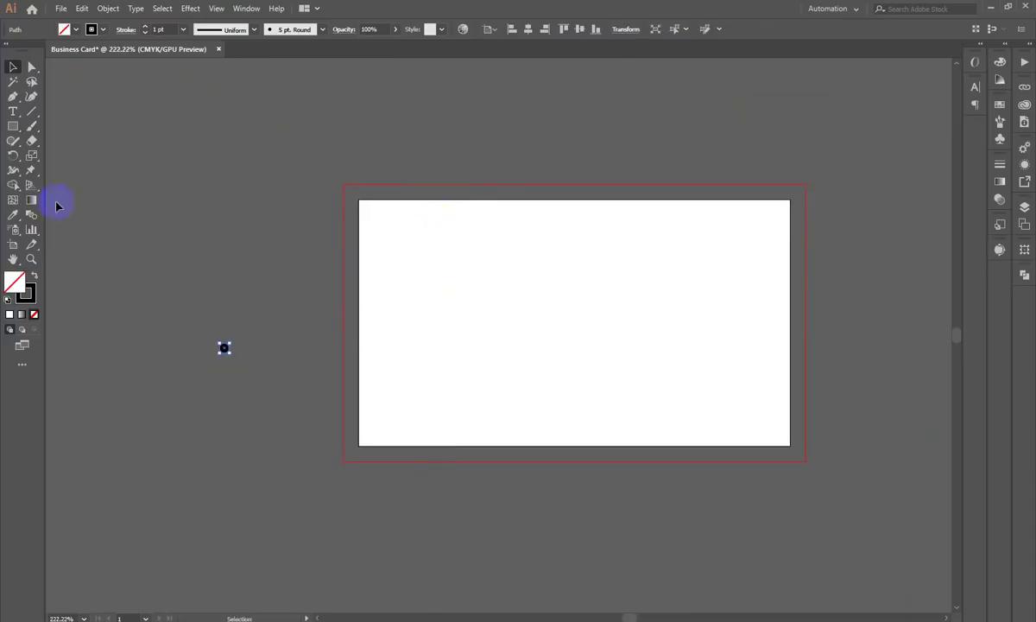
pyautogui.moveTo(12, 126); pyautogui.dragTo(51, 125)
pyautogui.click(505, 307)
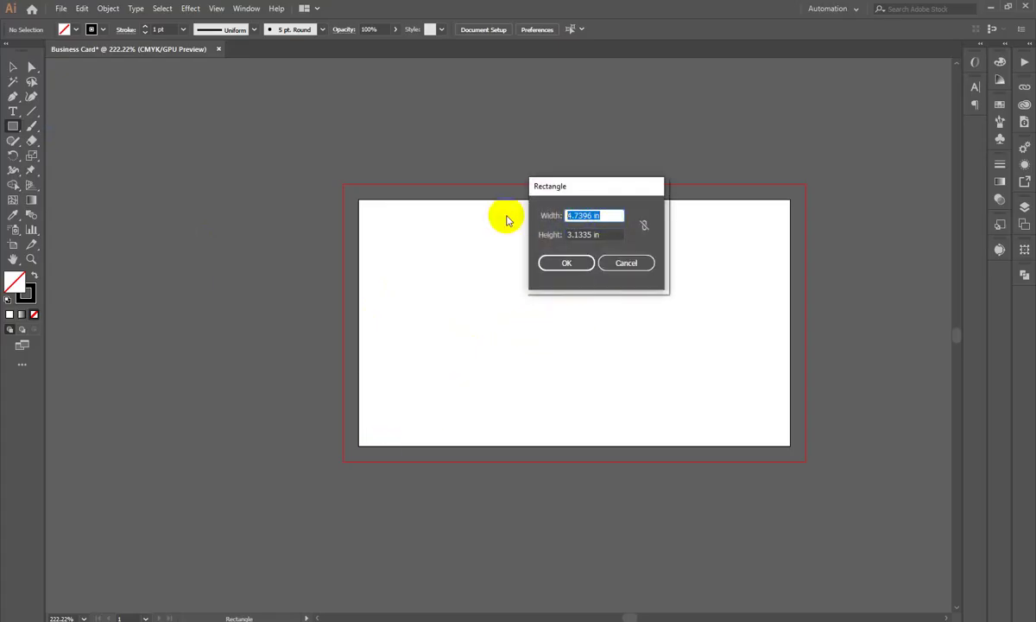
pyautogui.write('3.75')
pyautogui.click(607, 234)
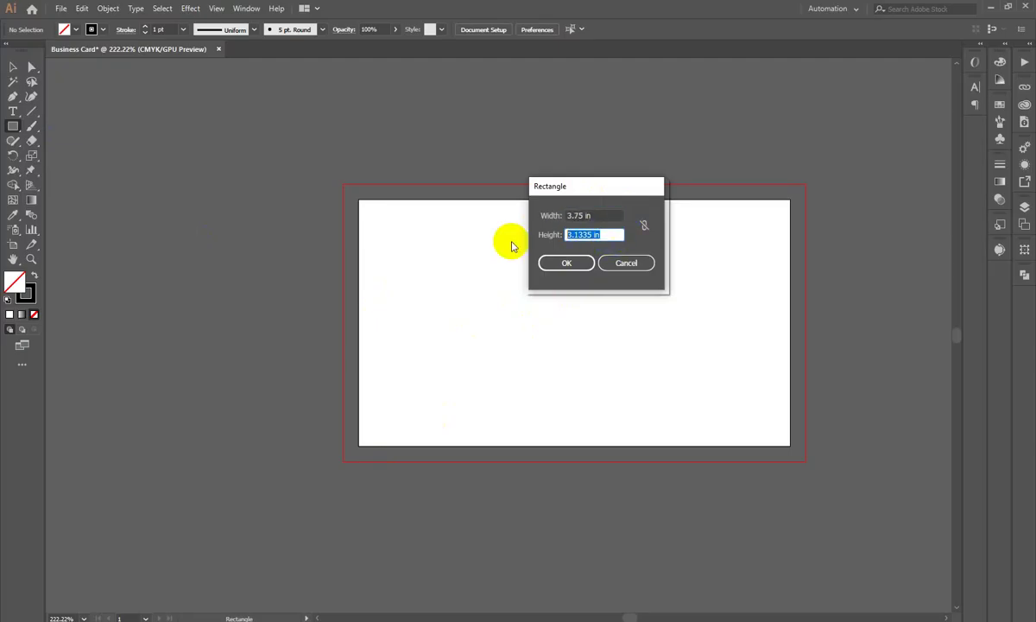
pyautogui.write('2.25')
pyautogui.press('Return')
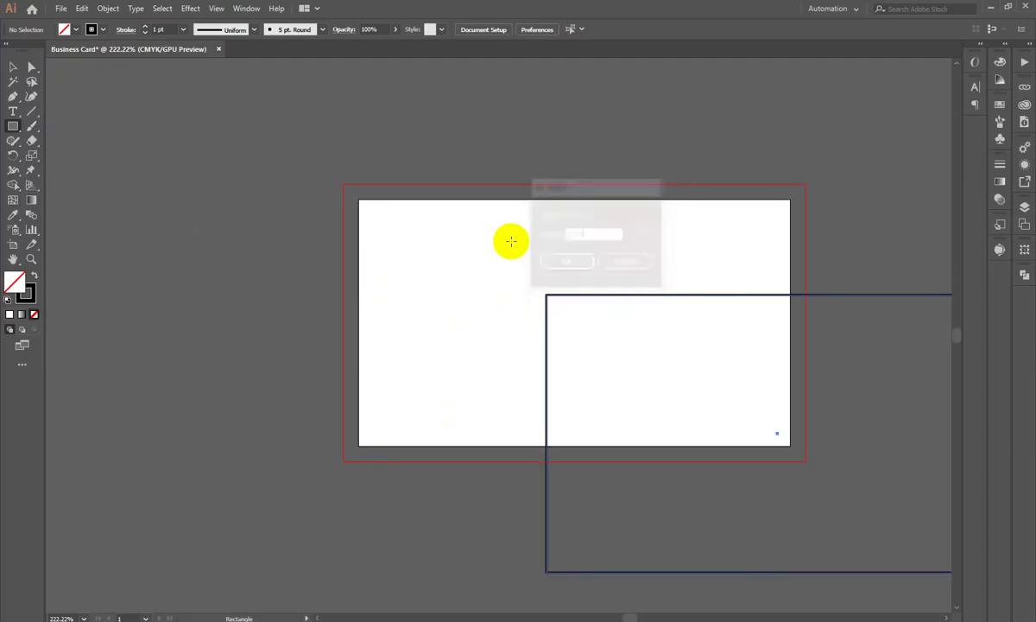
# Step: Give the rectangle a pure white fill and no stroke
pyautogui.doubleClick(13, 280)
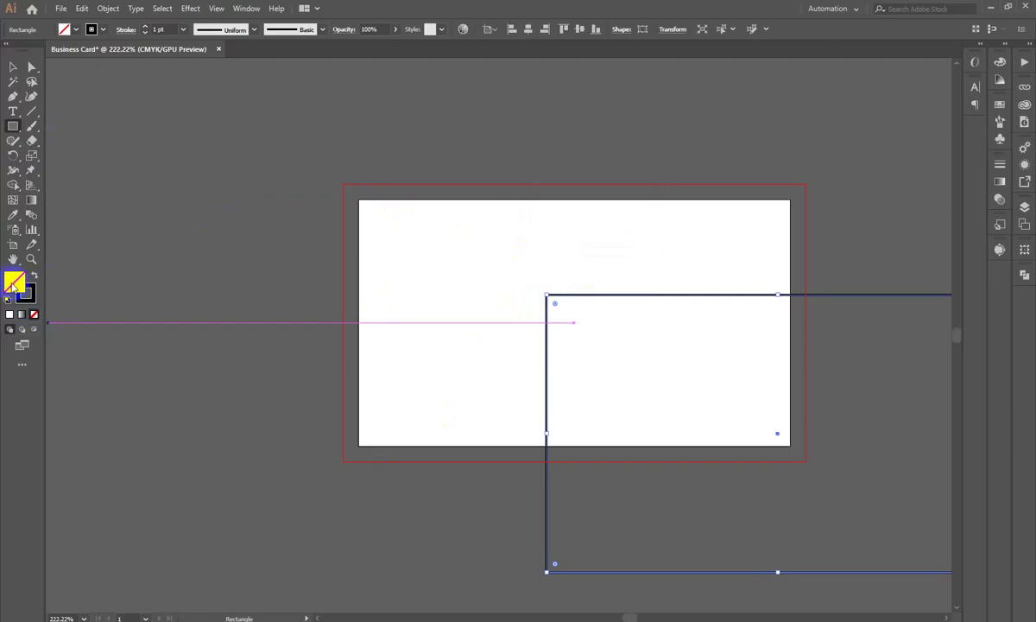
pyautogui.moveTo(628, 157); pyautogui.dragTo(596, 104)
pyautogui.click(888, 116)
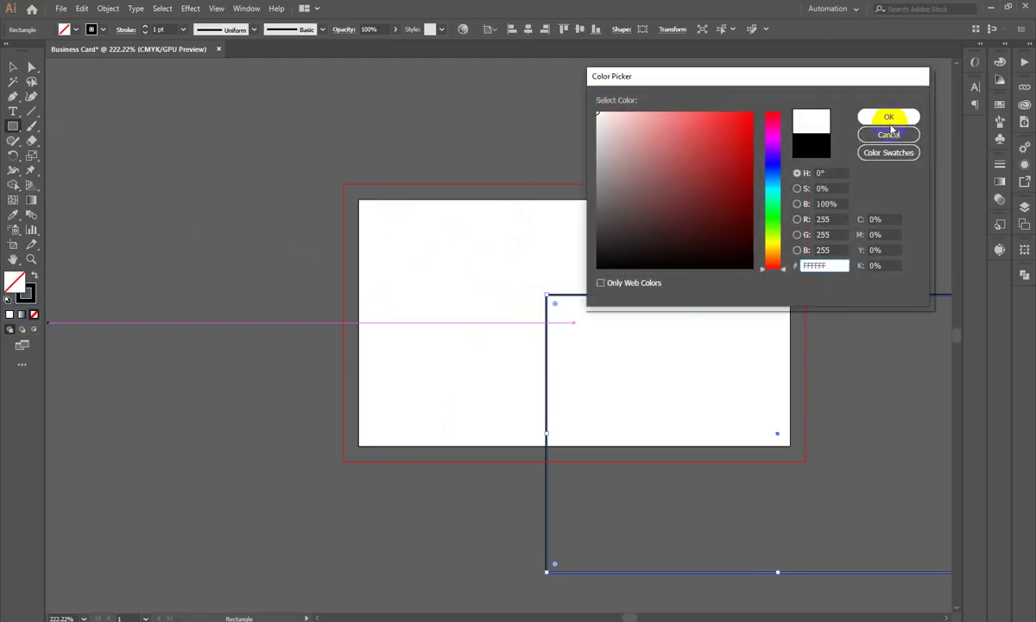
pyautogui.click(13, 67)
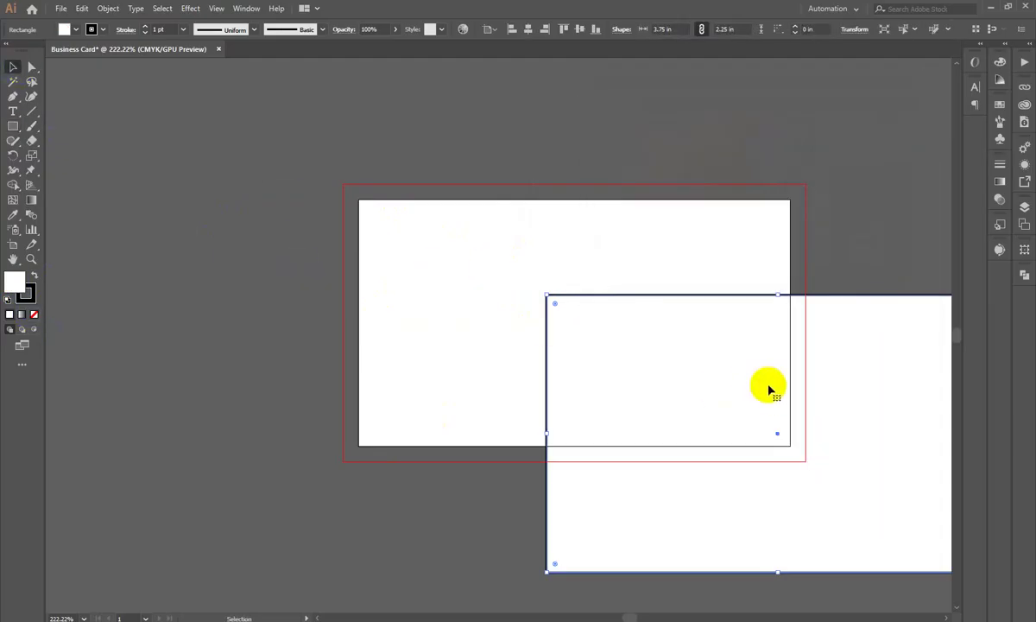
pyautogui.scroll(-3, 691, 363)
pyautogui.hscroll(3, 649, 384)
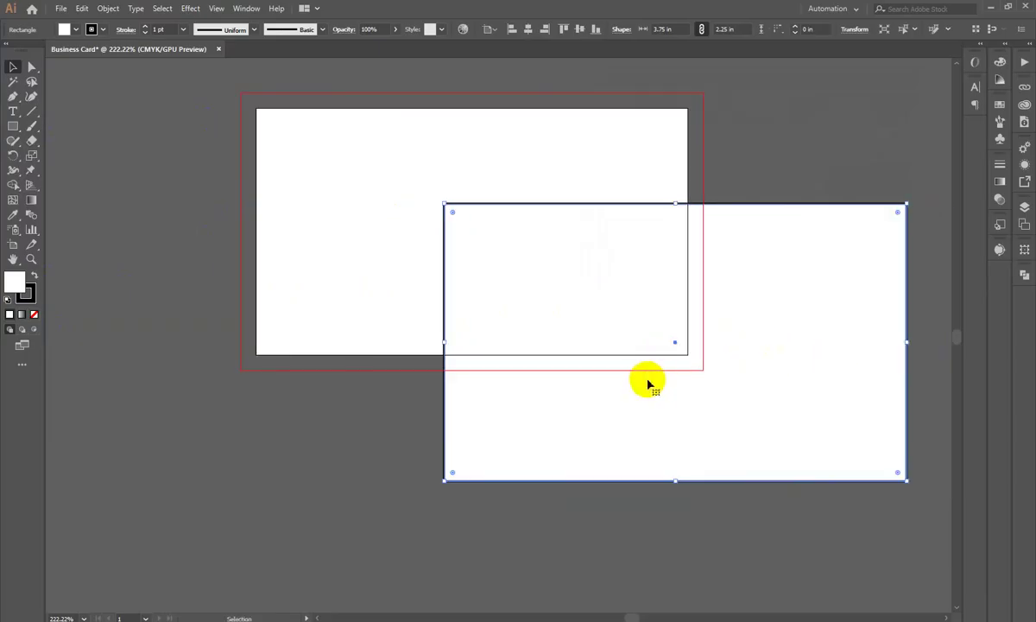
pyautogui.click(27, 295)
pyautogui.press('/')
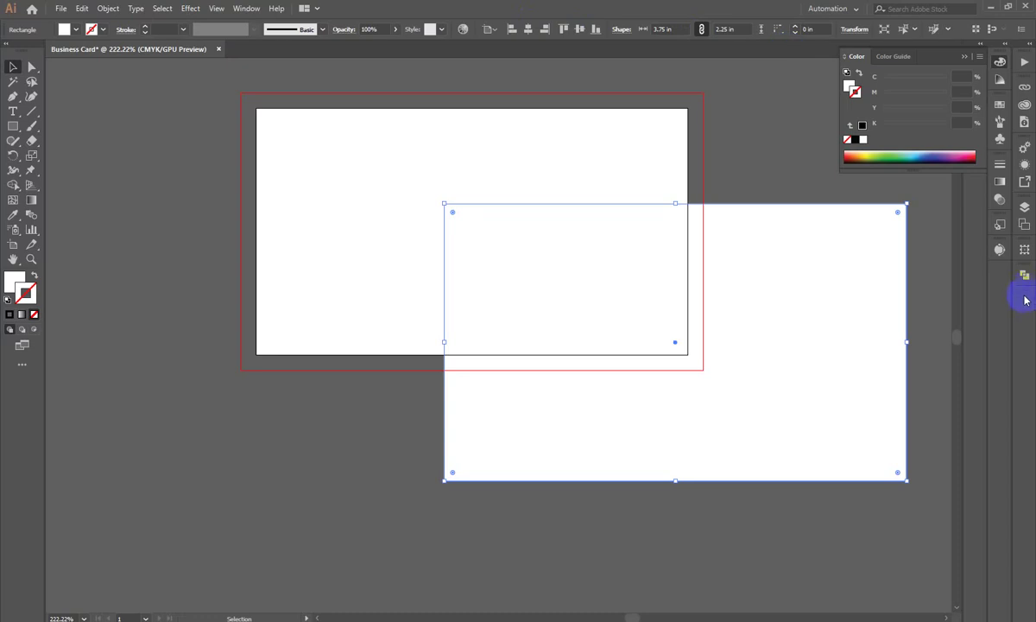
pyautogui.click(965, 56)
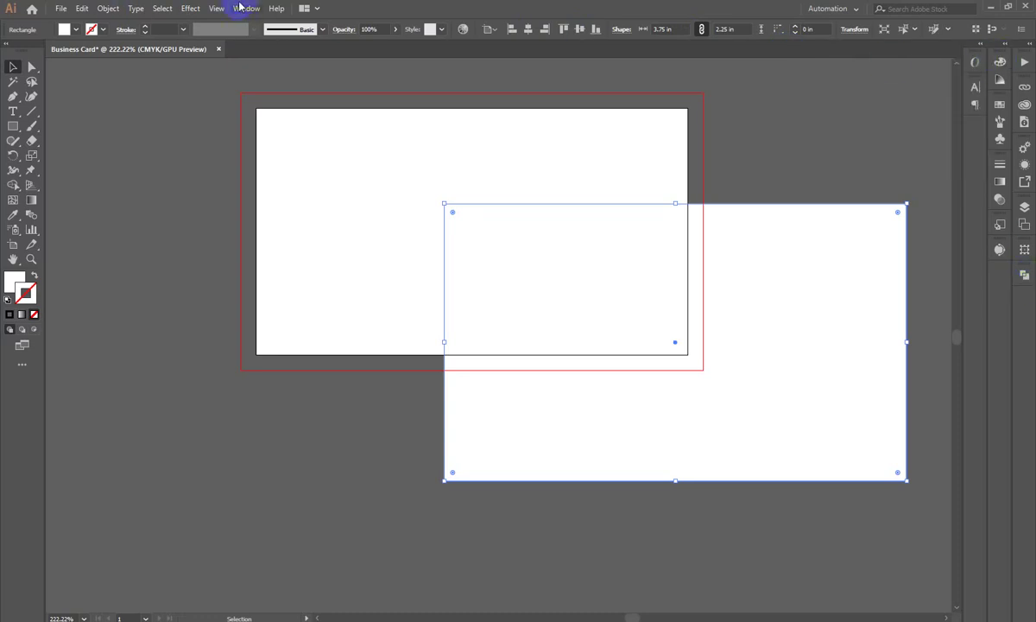
# Step: Centre the rectangle horizontally and vertically on the artboard with Align to Artboard, then reselect it
pyautogui.click(245, 8)
pyautogui.click(295, 140)
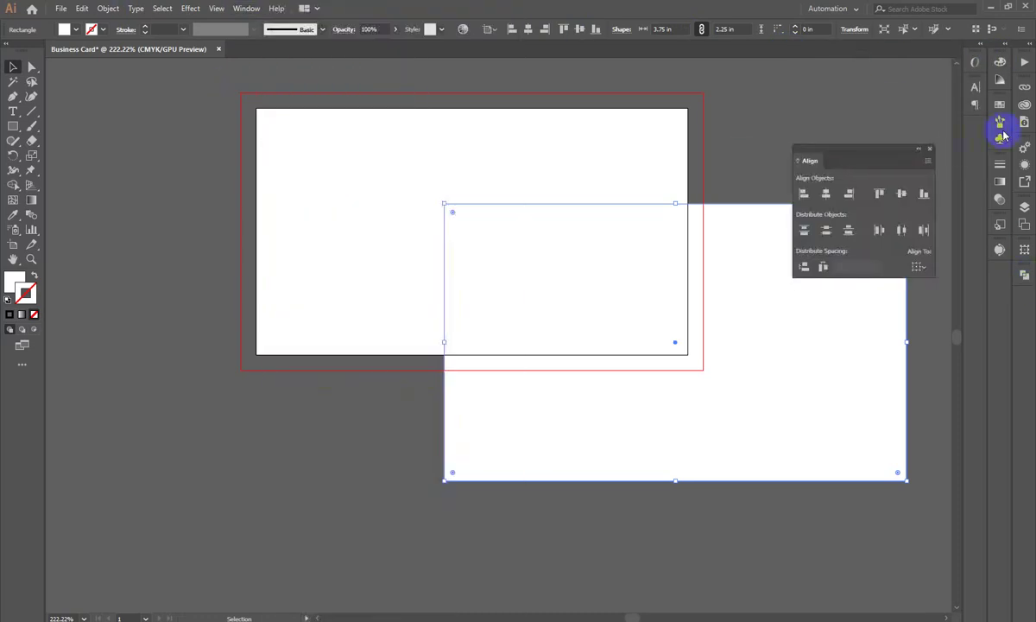
pyautogui.moveTo(917, 154); pyautogui.dragTo(1004, 256)
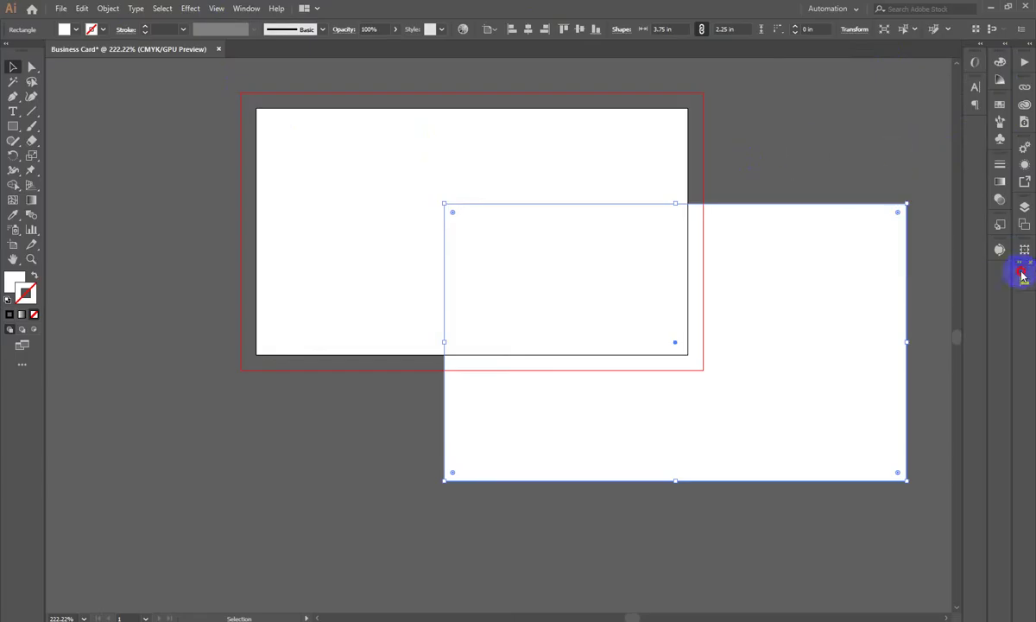
pyautogui.click(1025, 315)
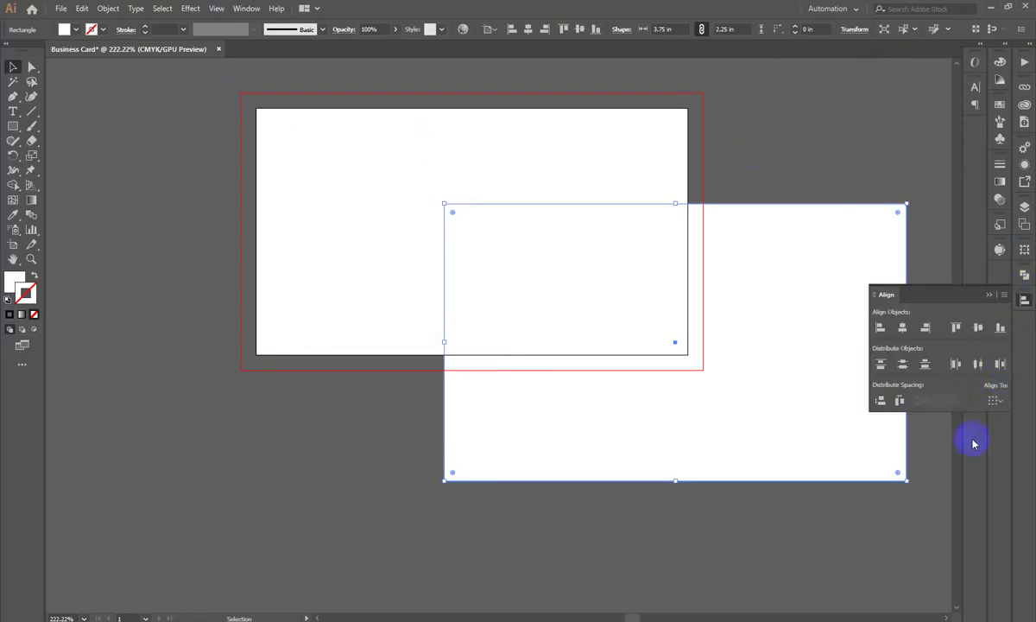
pyautogui.click(994, 400)
pyautogui.click(969, 442)
pyautogui.click(902, 327)
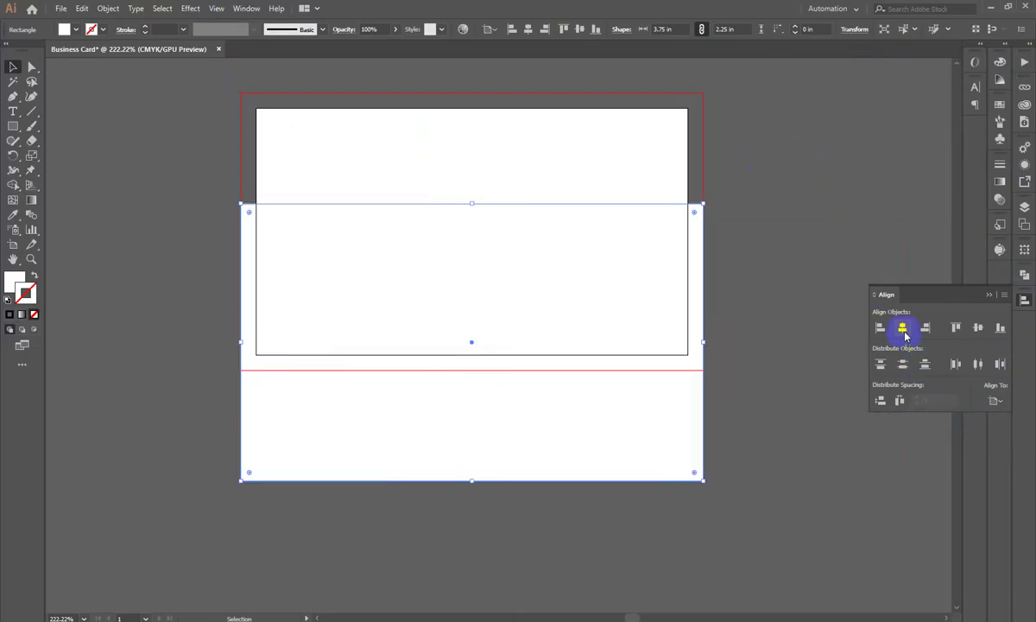
pyautogui.click(977, 328)
pyautogui.click(857, 186)
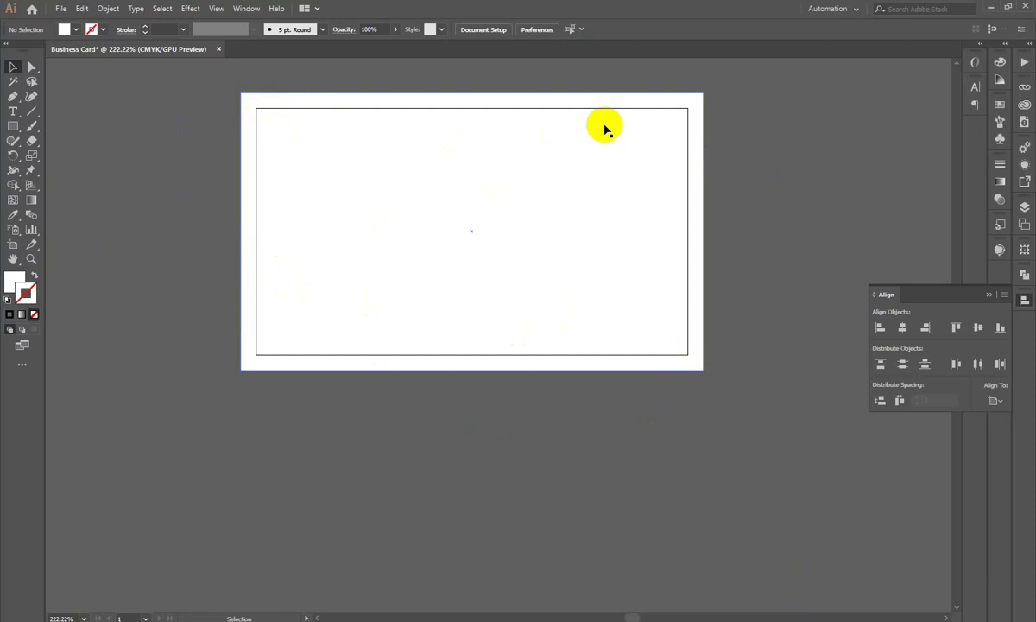
pyautogui.click(559, 542)
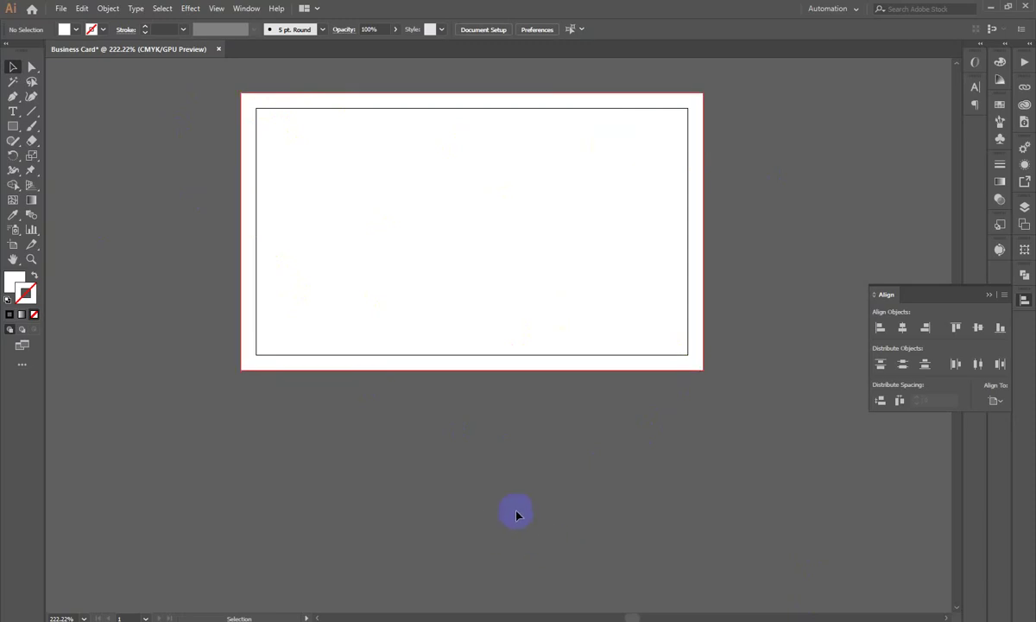
pyautogui.click(529, 252)
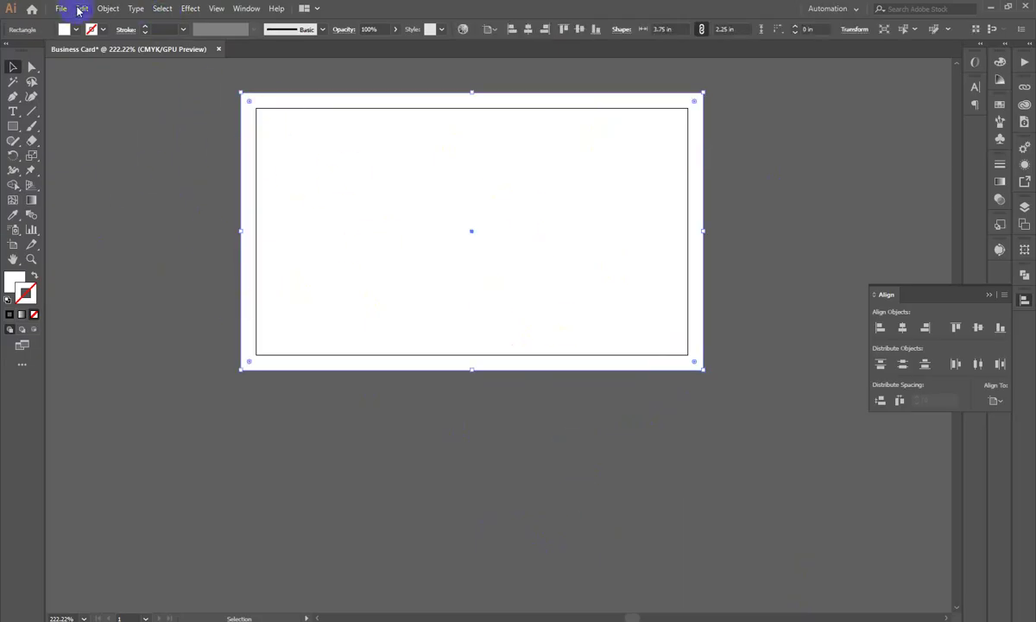
# Step: Preview an Offset Path on the card rectangle, then cancel it
pyautogui.click(107, 8)
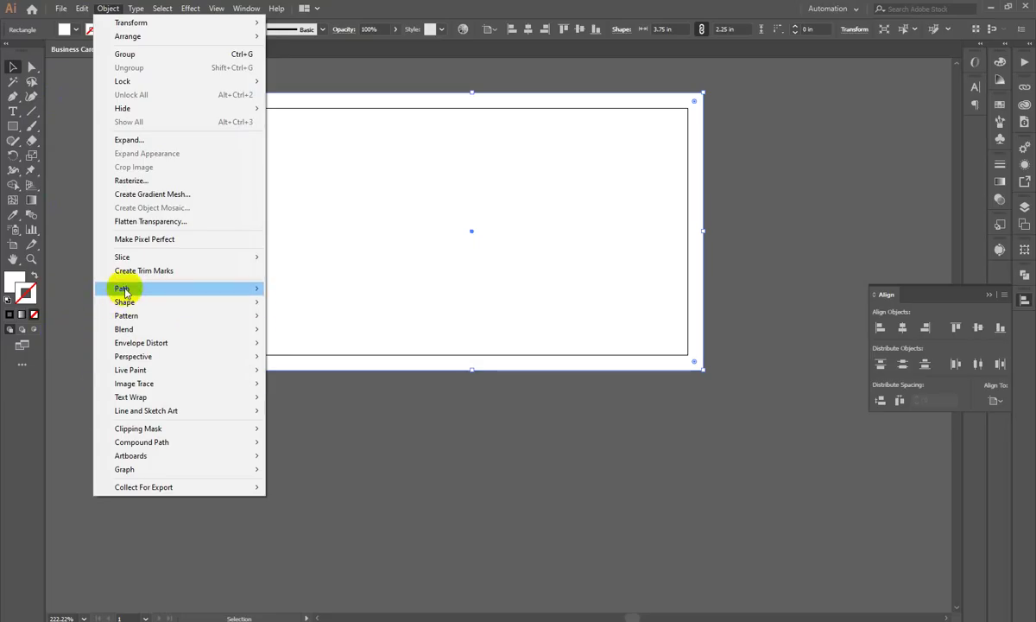
pyautogui.moveTo(127, 288)
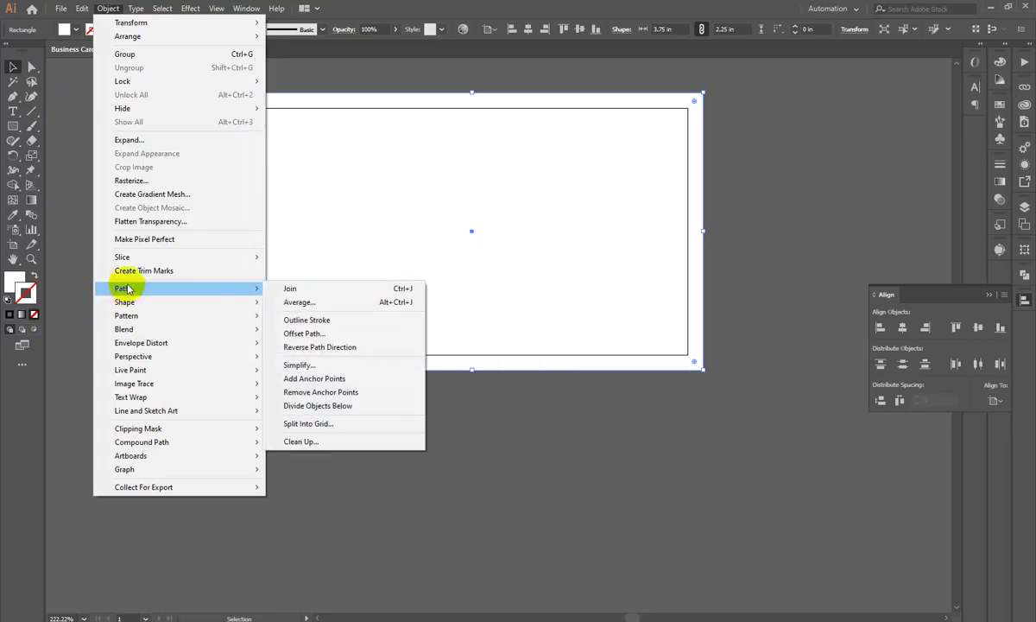
pyautogui.click(312, 338)
pyautogui.moveTo(449, 255); pyautogui.dragTo(785, 191)
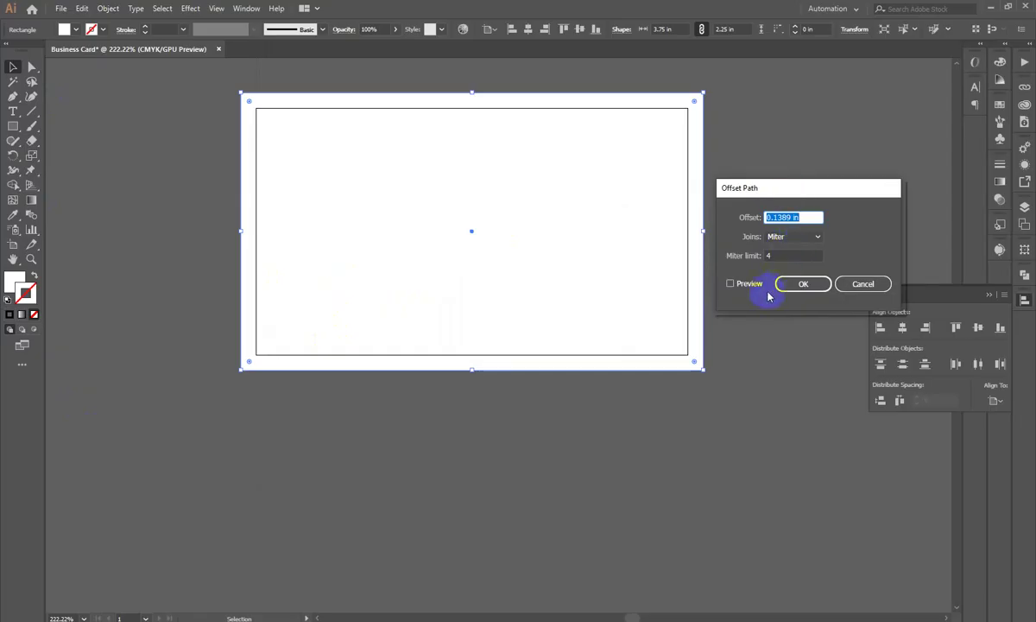
pyautogui.moveTo(797, 190); pyautogui.dragTo(902, 198)
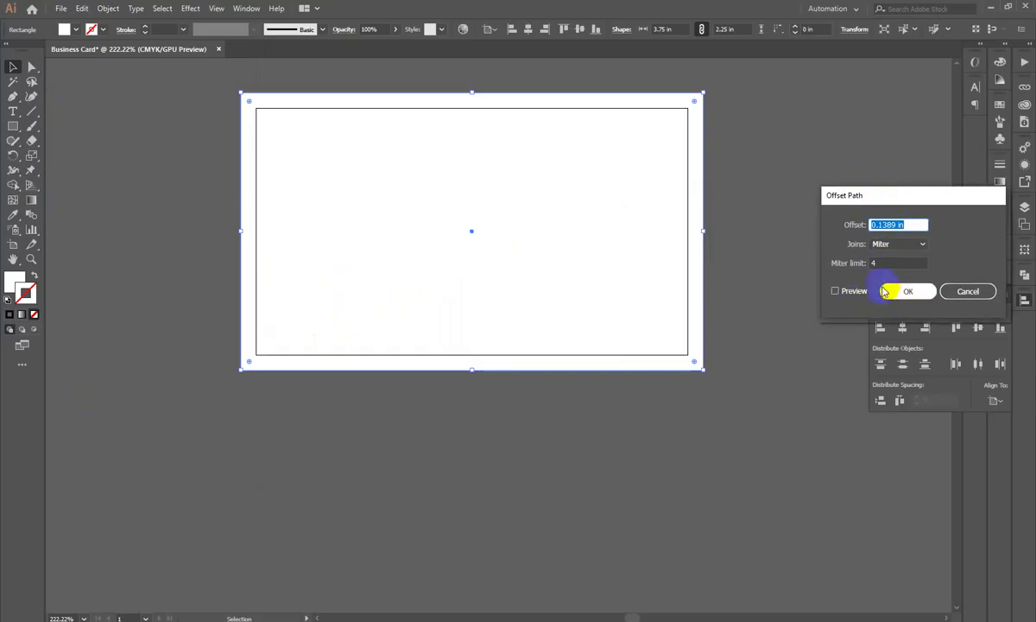
pyautogui.click(835, 291)
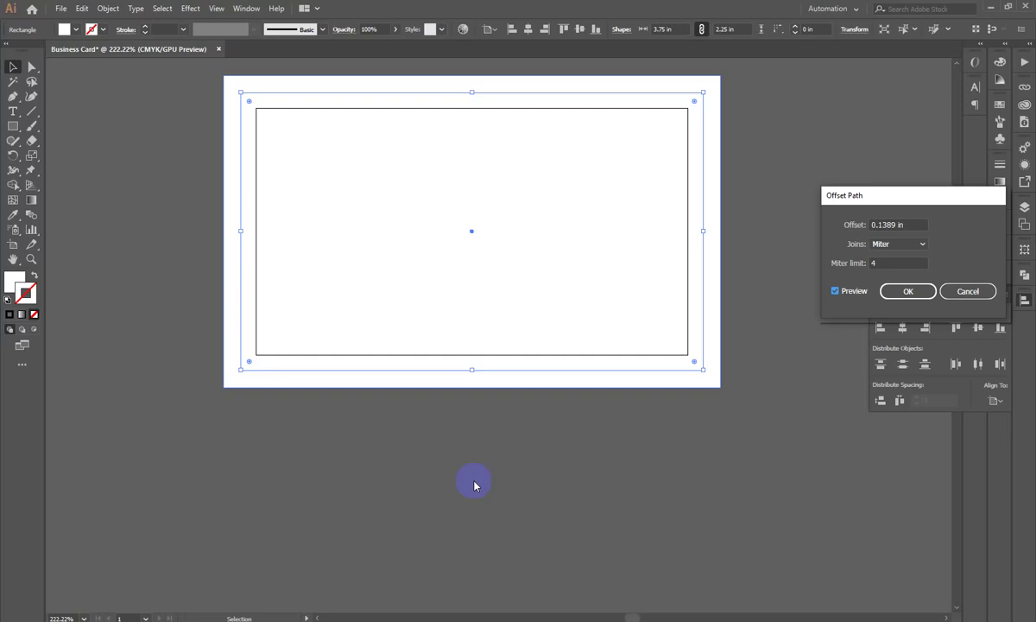
pyautogui.click(968, 291)
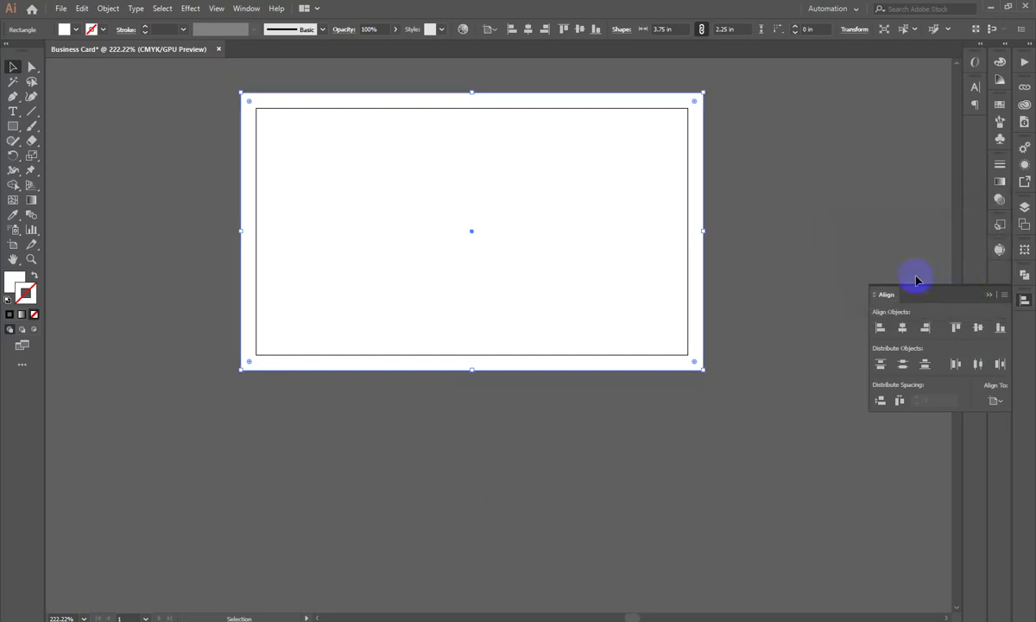
# Step: Reopen Offset Path with preview and try an offset of -0.125 in before cancelling
pyautogui.click(276, 95)
pyautogui.click(108, 7)
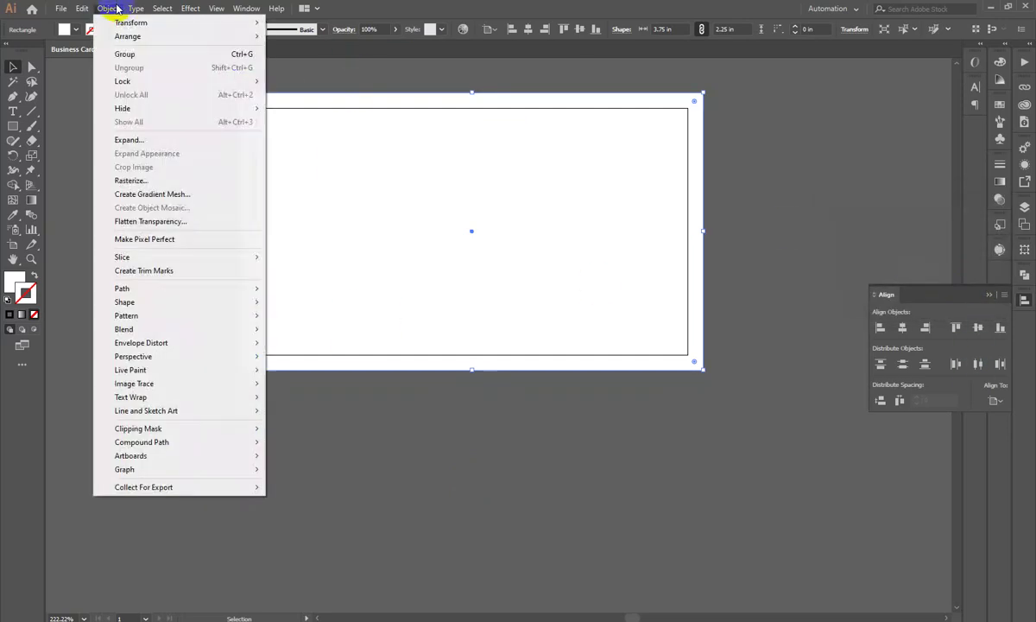
pyautogui.moveTo(239, 288)
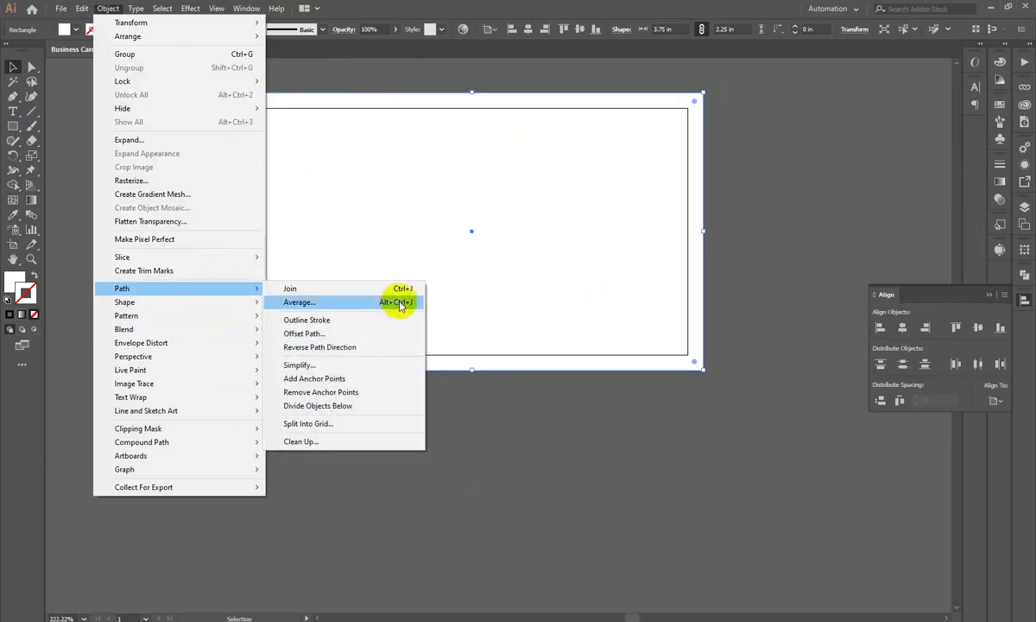
pyautogui.click(354, 334)
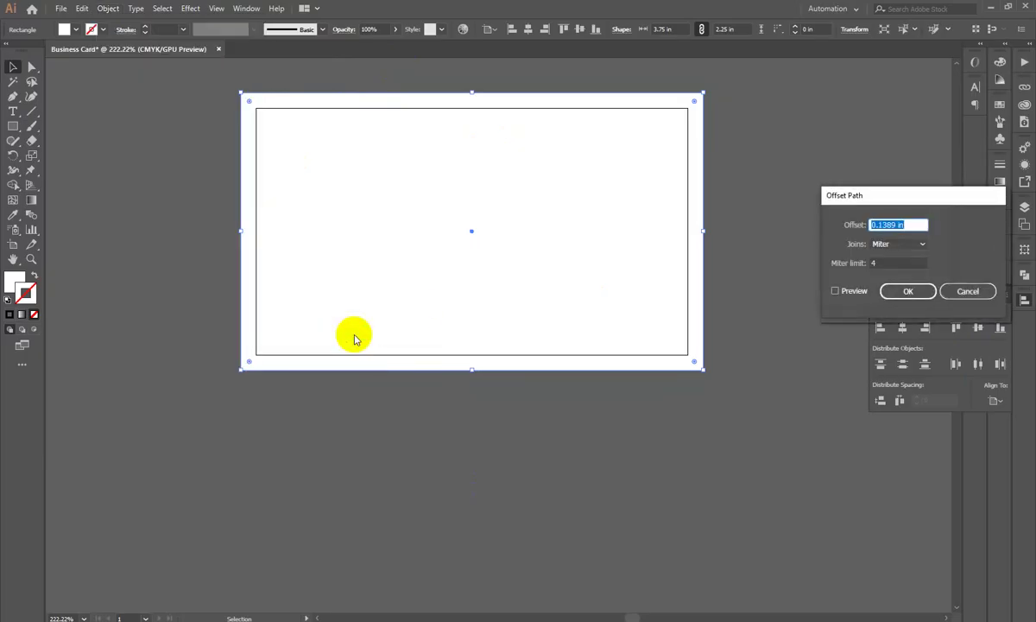
pyautogui.moveTo(918, 194); pyautogui.dragTo(848, 186)
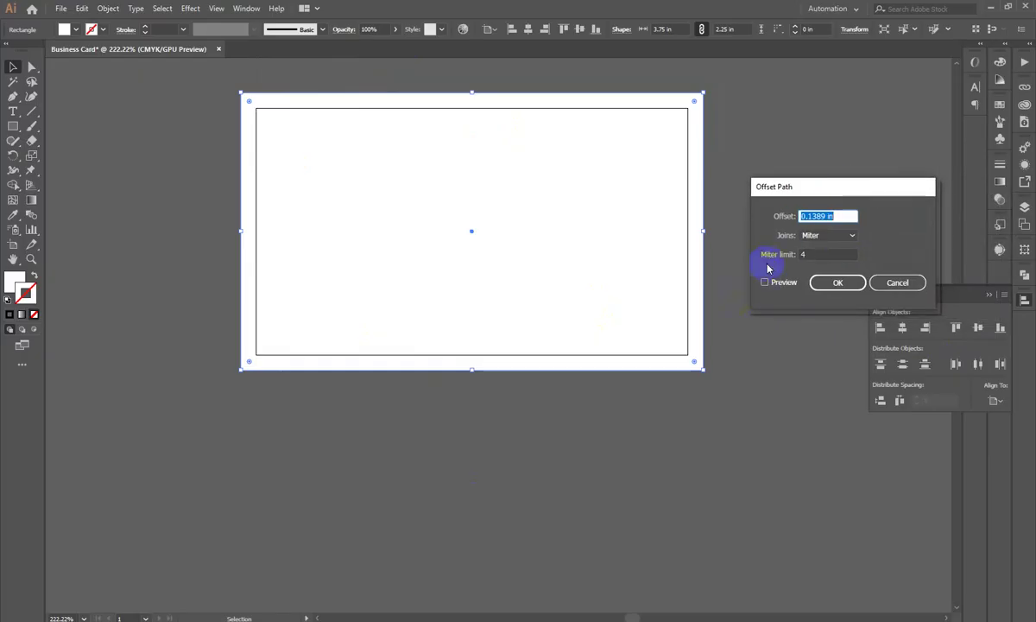
pyautogui.click(764, 284)
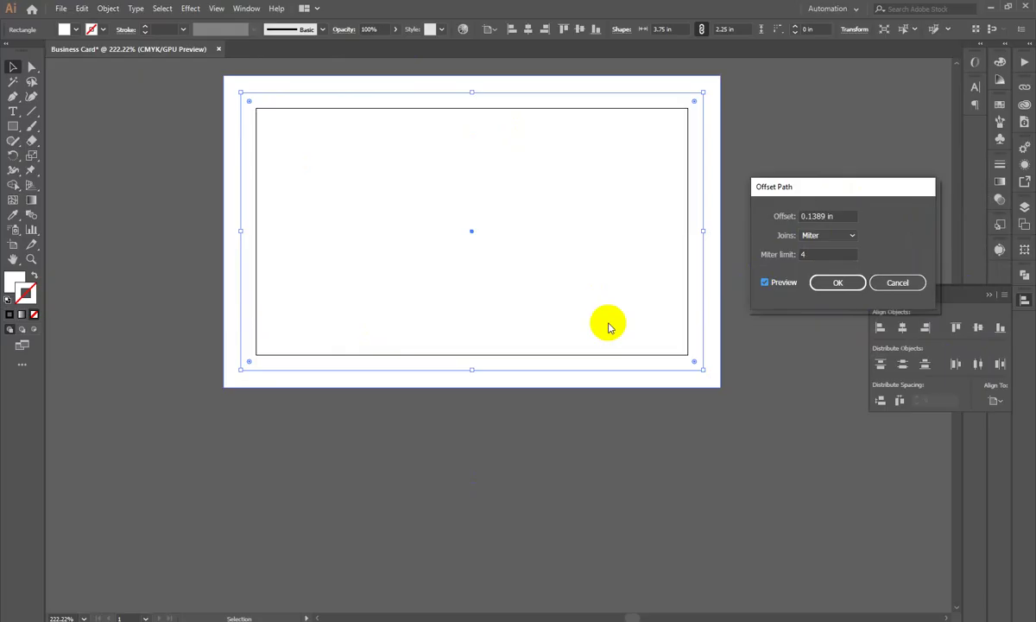
pyautogui.moveTo(786, 233)
pyautogui.mouseDown()
pyautogui.moveTo(831, 216)
pyautogui.moveTo(773, 230)
pyautogui.mouseUp()
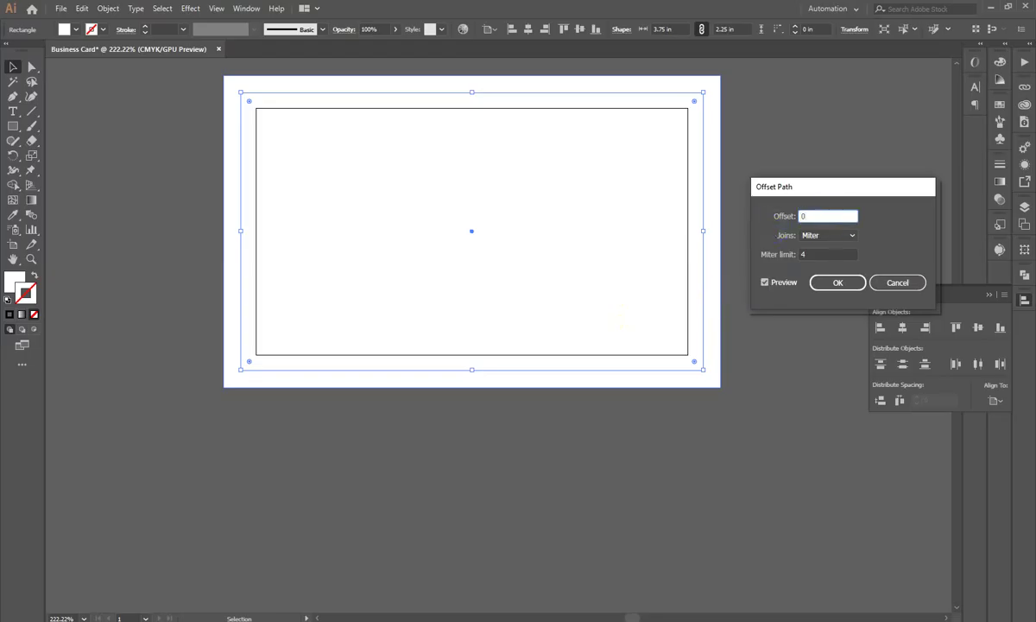
pyautogui.click(802, 254)
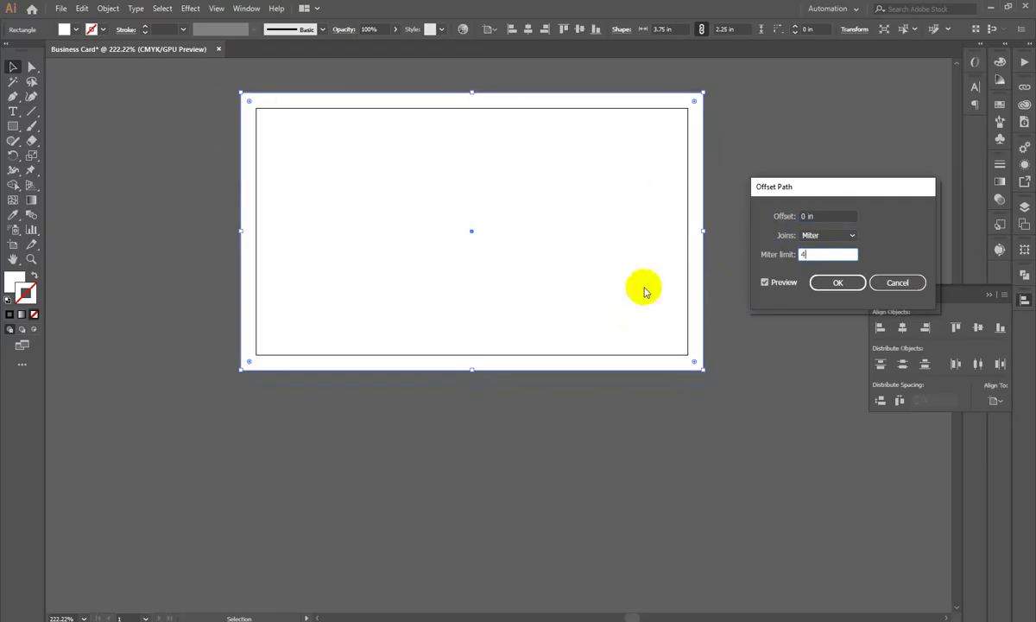
pyautogui.click(813, 215)
pyautogui.write('-0.125')
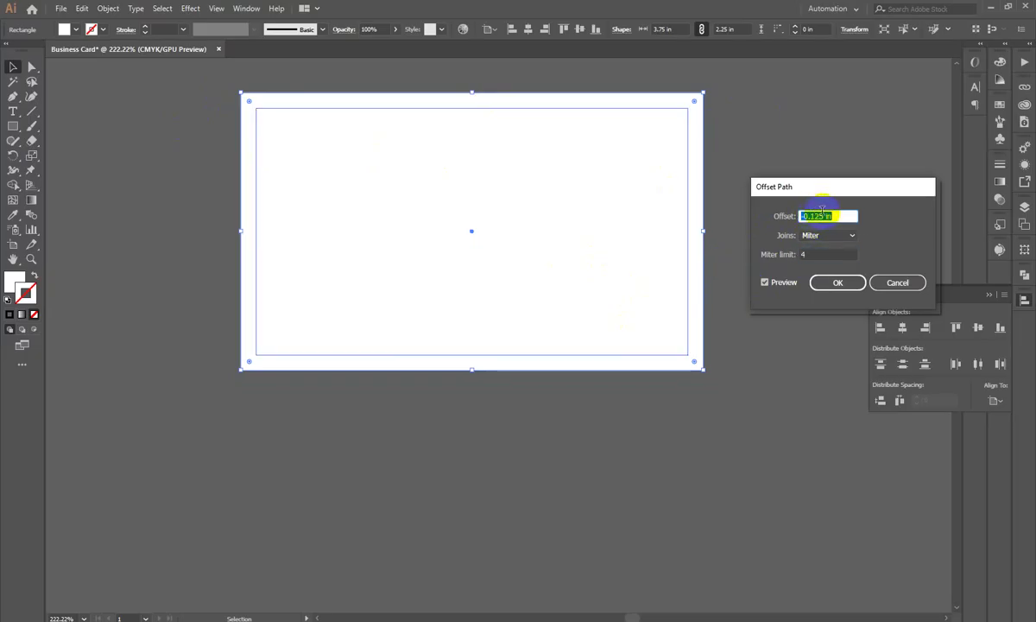
pyautogui.press('BackSpace')
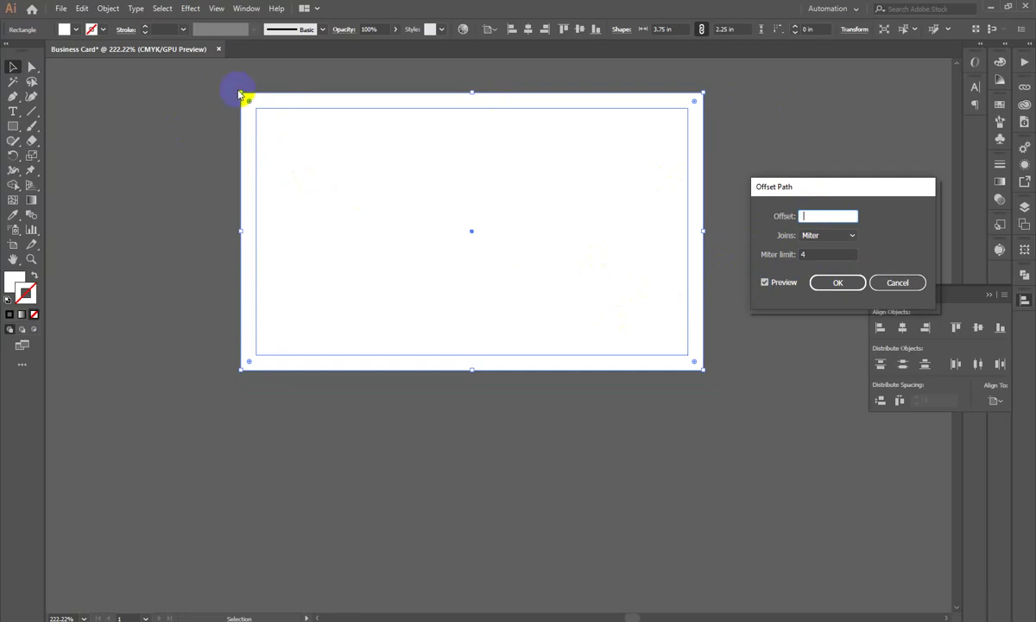
pyautogui.click(818, 217)
pyautogui.click(897, 284)
# Step: Zoom out and drag the handwritten notes toward the card, then undo the move
pyautogui.click(804, 144)
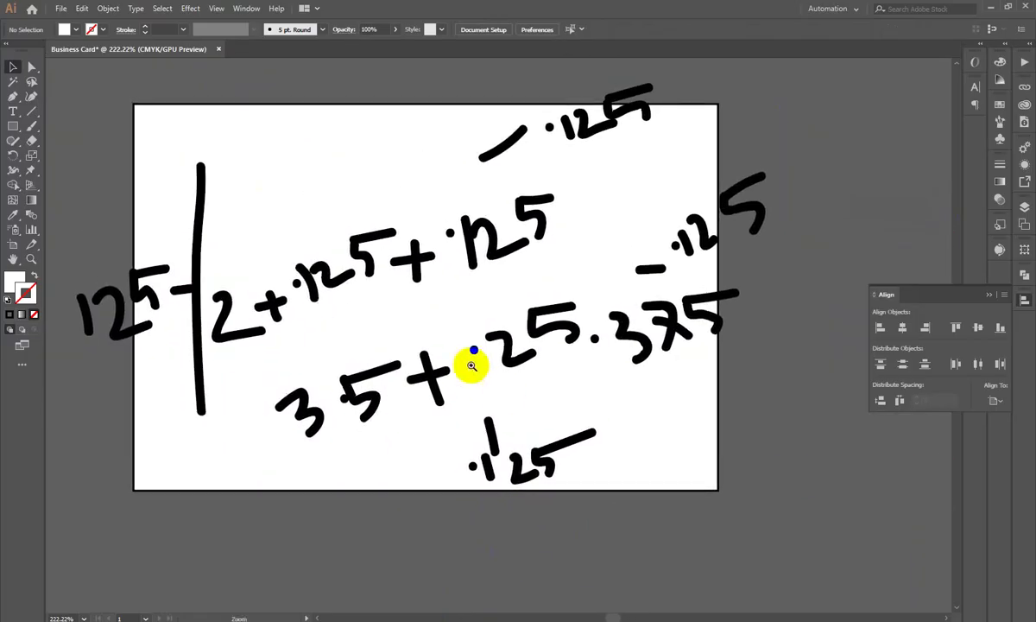
pyautogui.moveTo(215, 293); pyautogui.dragTo(243, 331)
pyautogui.moveTo(397, 476); pyautogui.dragTo(362, 428)
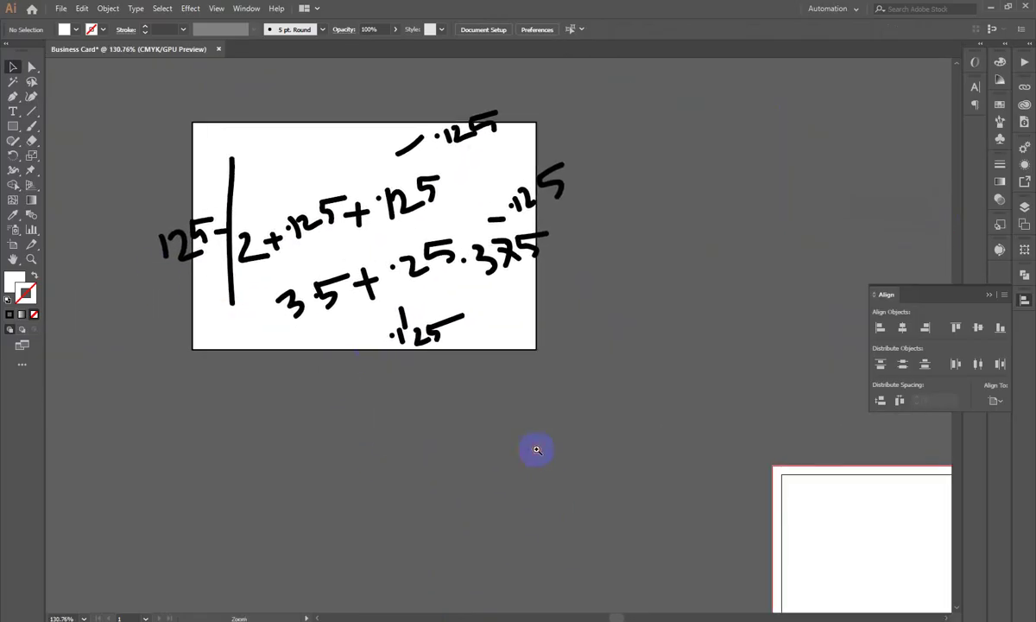
pyautogui.moveTo(555, 451); pyautogui.dragTo(539, 458)
pyautogui.moveTo(278, 204)
pyautogui.mouseDown()
pyautogui.moveTo(874, 559)
pyautogui.moveTo(729, 448)
pyautogui.mouseUp()
pyautogui.click(428, 378)
pyautogui.hotkey('ctrl', '+')
pyautogui.moveTo(828, 498); pyautogui.dragTo(546, 347)
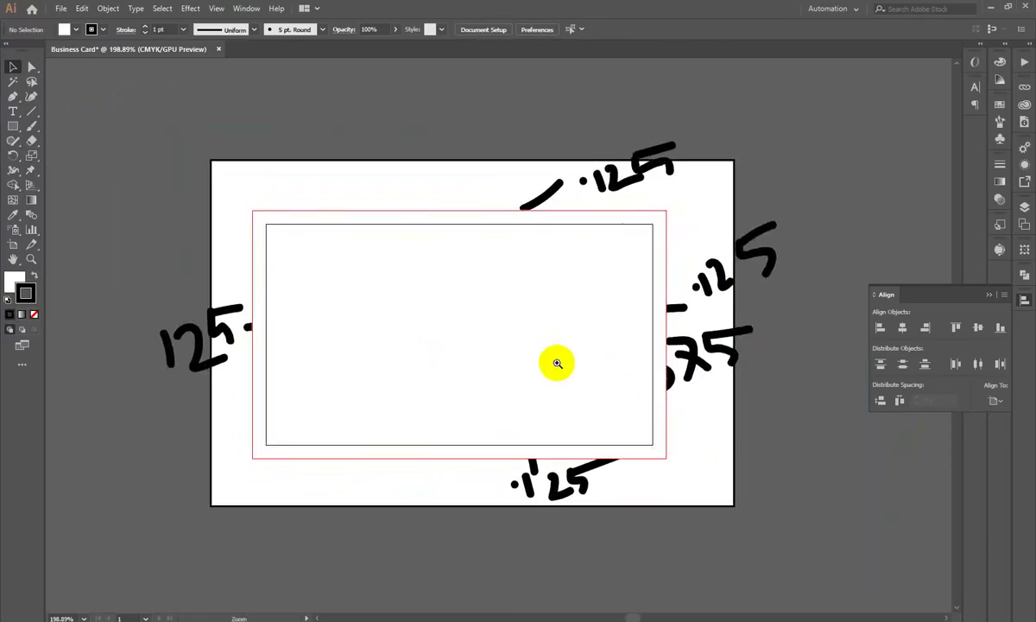
pyautogui.scroll(-2, 546, 347)
pyautogui.hotkey('ctrl', 'z')
# Step: Select all the handwritten notes and position them over the card's bleed and trim outlines
pyautogui.scroll(-2, 206, 147)
pyautogui.moveTo(296, 220)
pyautogui.mouseDown()
pyautogui.moveTo(534, 432)
pyautogui.moveTo(133, 177)
pyautogui.mouseUp()
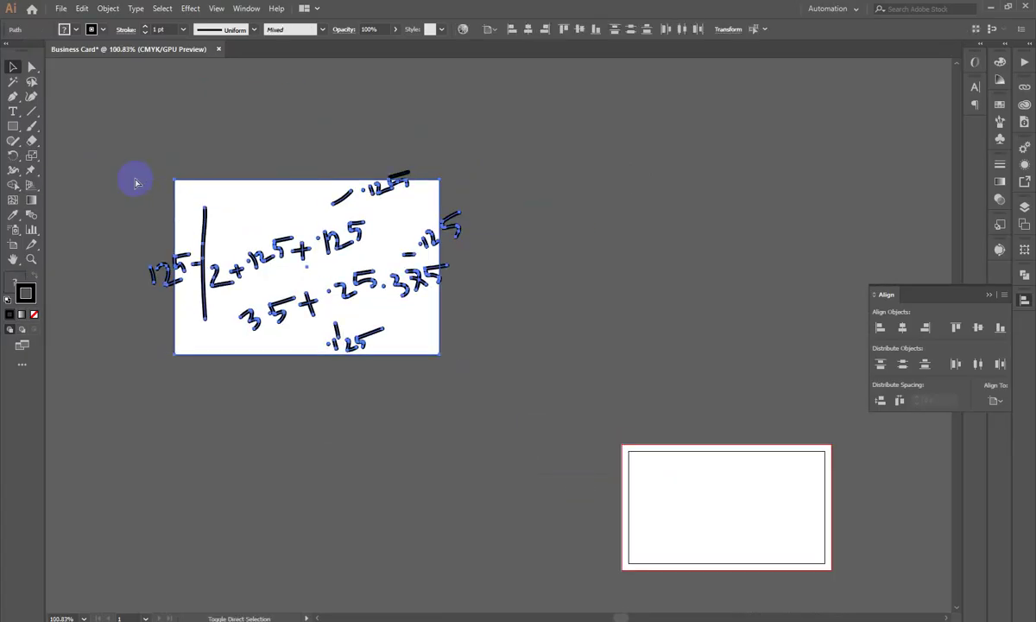
pyautogui.scroll(-3, 358, 370)
pyautogui.moveTo(291, 241); pyautogui.dragTo(509, 367)
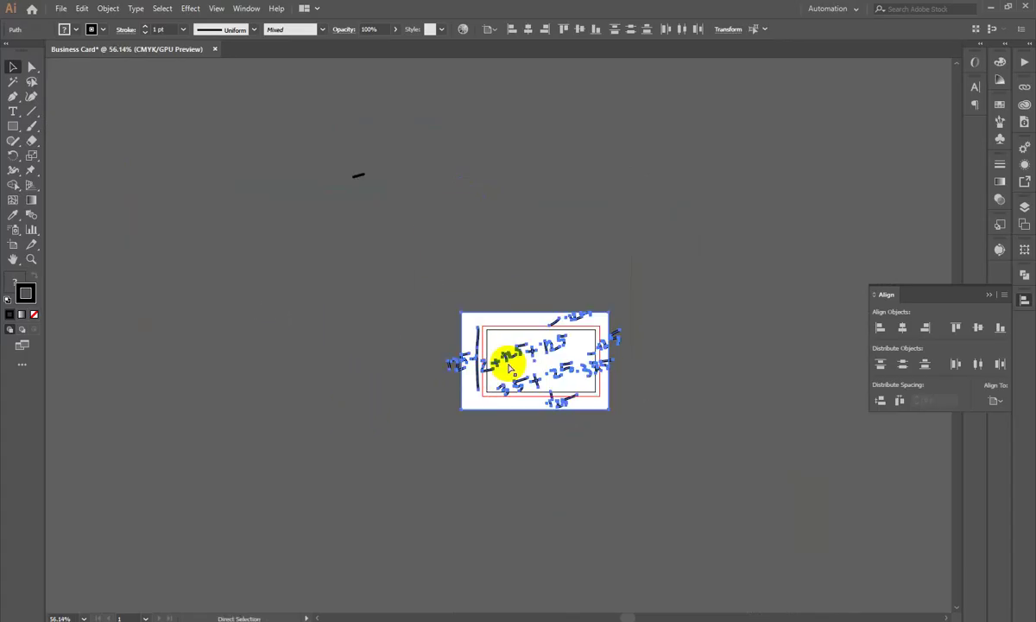
pyautogui.scroll(5, 503, 369)
pyautogui.moveTo(549, 315)
pyautogui.mouseDown()
pyautogui.moveTo(636, 321)
pyautogui.moveTo(629, 270)
pyautogui.mouseUp()
pyautogui.hotkey('ctrl', 'space')
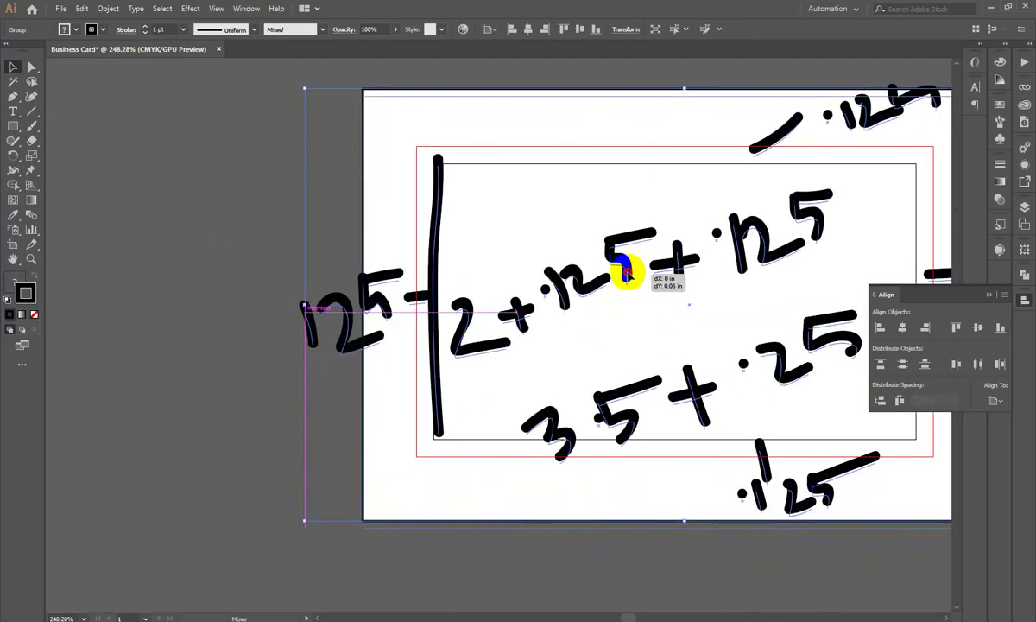
pyautogui.scroll(2, 266, 268)
pyautogui.moveTo(266, 269); pyautogui.dragTo(236, 328)
pyautogui.click(236, 328)
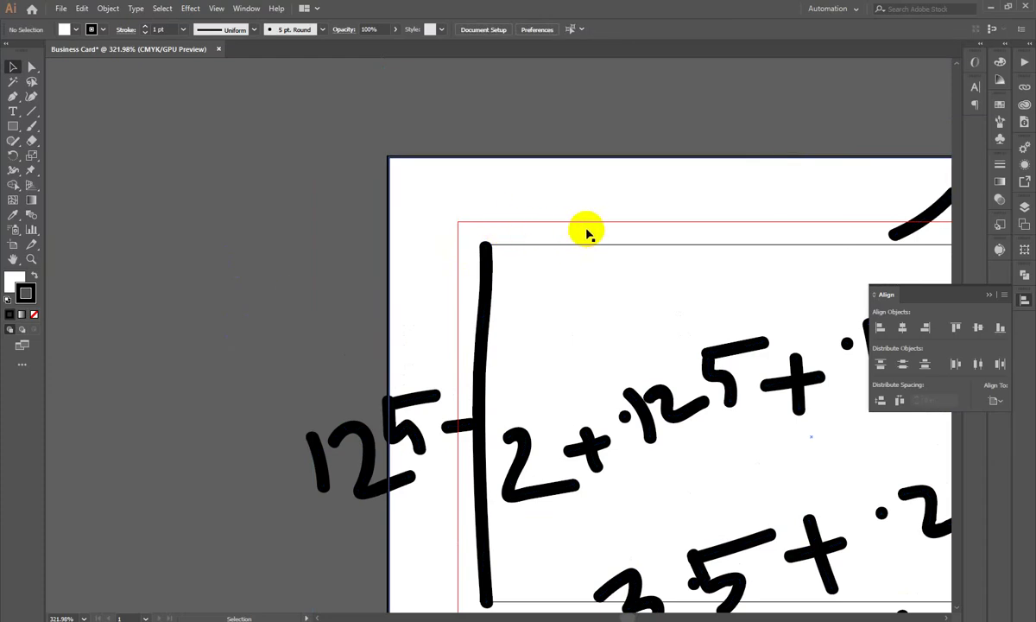
pyautogui.moveTo(706, 335)
pyautogui.mouseDown()
pyautogui.moveTo(606, 259)
pyautogui.moveTo(380, 199)
pyautogui.mouseUp()
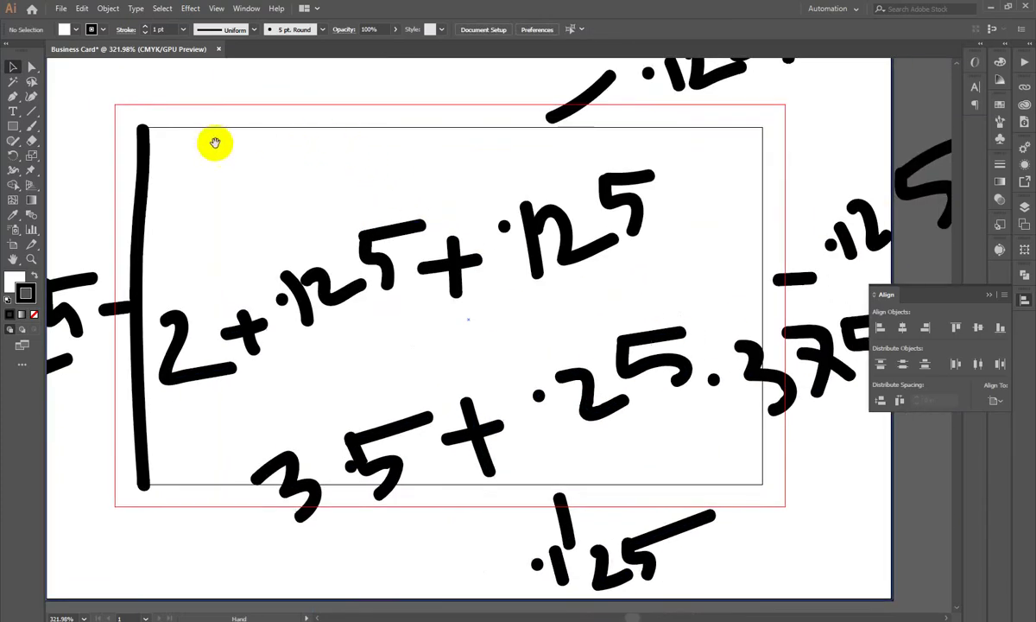
pyautogui.moveTo(521, 328); pyautogui.dragTo(568, 332)
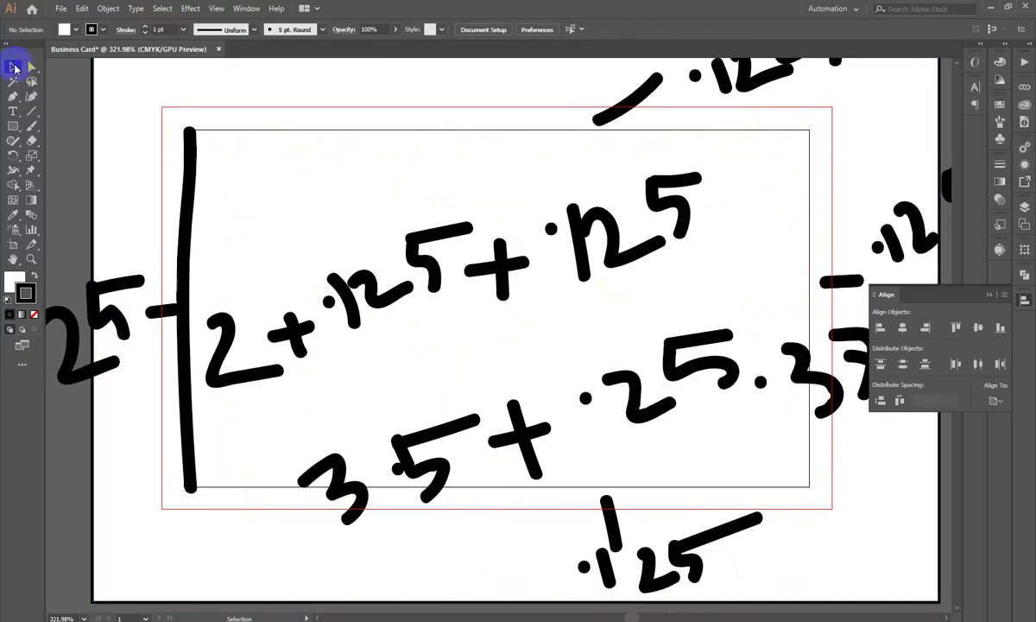
pyautogui.click(432, 617)
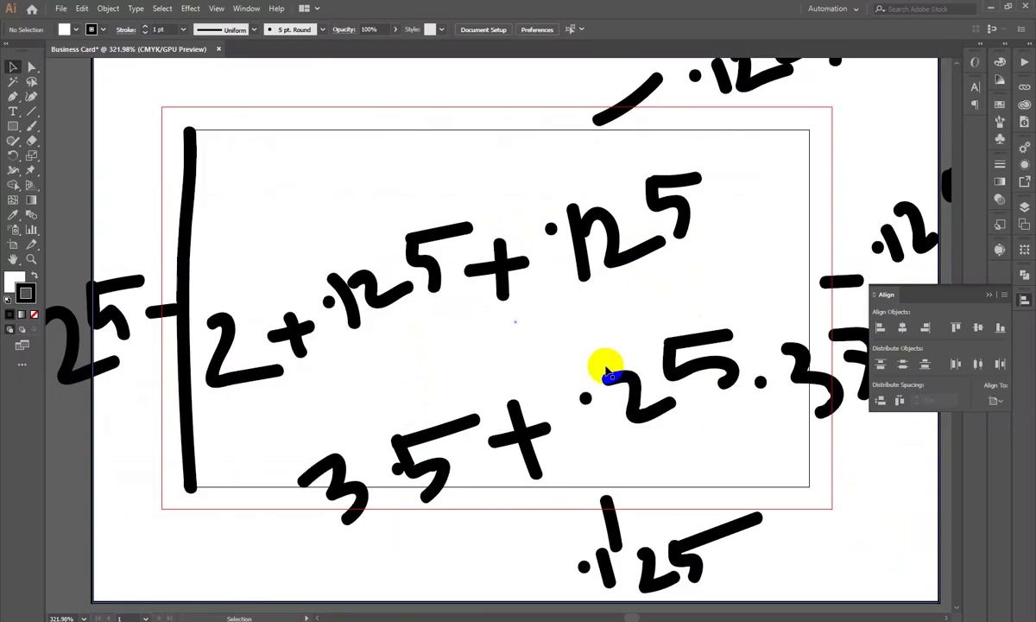
# Step: Scroll down the bleedlines.jpeg diagram of the 3.5 × 2 in card's bleed, trim and safe zone
pyautogui.scroll(-5, 606, 365)
# Step: Move the handwritten notes off the card, restoring the bleed rectangle after an accidental delete
pyautogui.moveTo(784, 340); pyautogui.dragTo(218, 162)
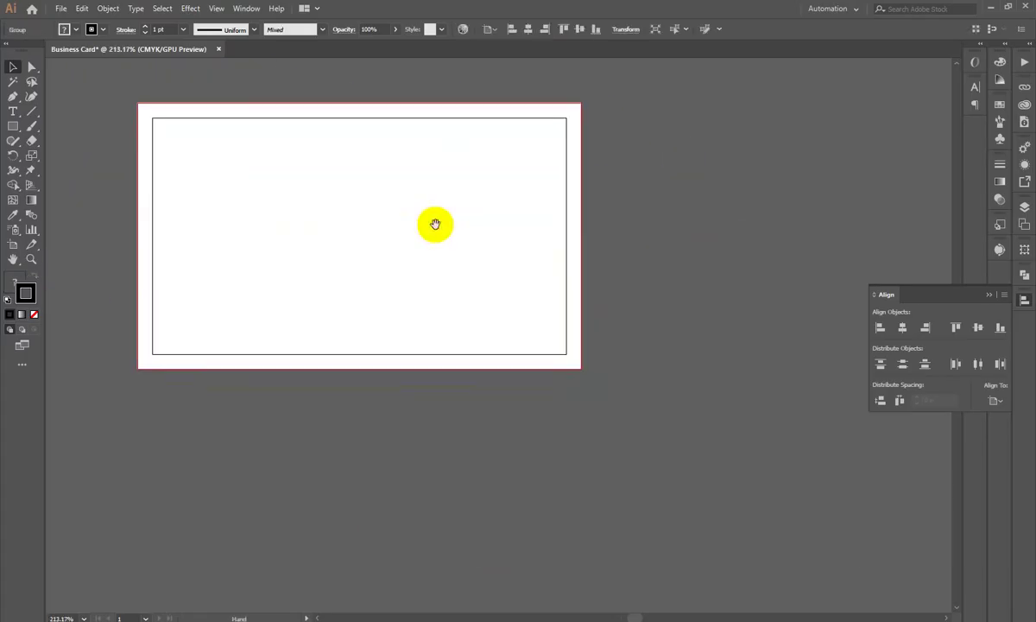
pyautogui.moveTo(290, 237); pyautogui.dragTo(562, 410)
pyautogui.hotkey('ctrl', 'z')
pyautogui.press('v')
pyautogui.press('a')
pyautogui.press('Delete')
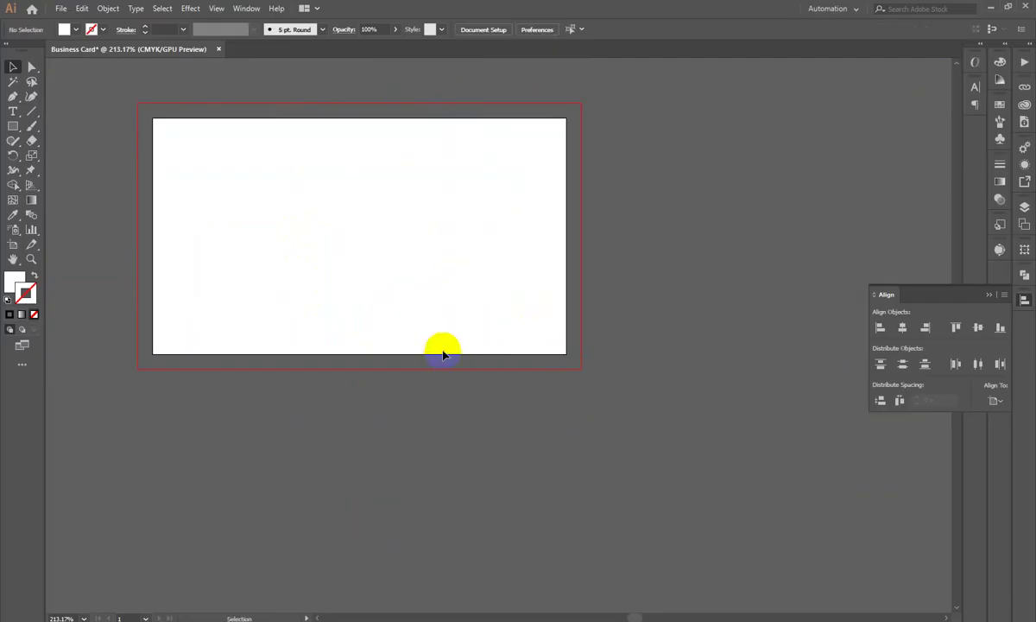
pyautogui.hotkey('ctrl', 'z')
pyautogui.hotkey('ctrl', 'z')
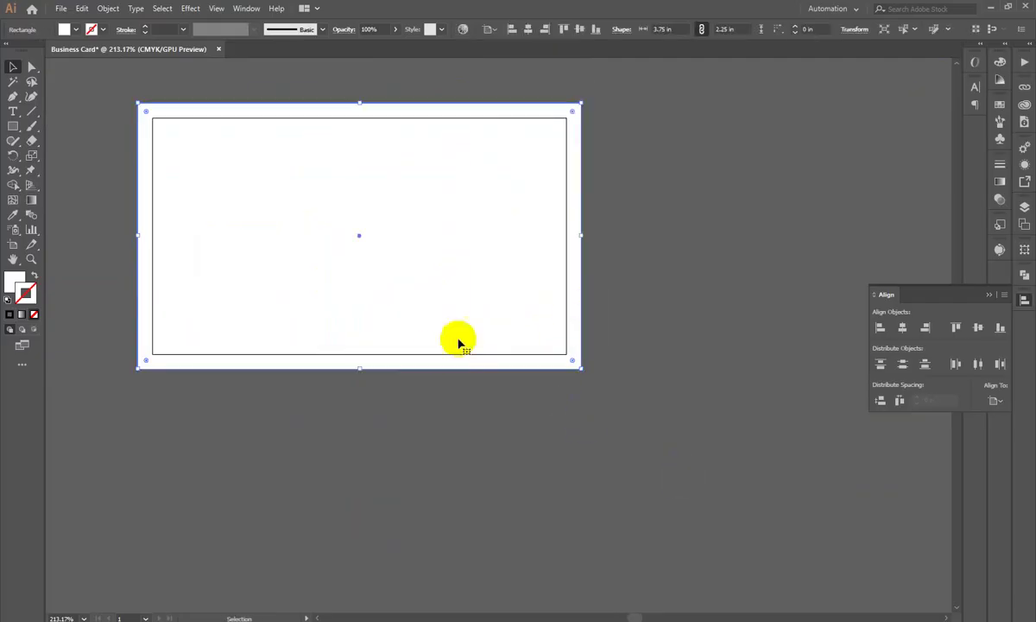
# Step: Offset the bleed rectangle's path by -0.25 in to create a 3.25 × 1.75 in inset rectangle
pyautogui.click(108, 9)
pyautogui.moveTo(127, 293)
pyautogui.click(333, 331)
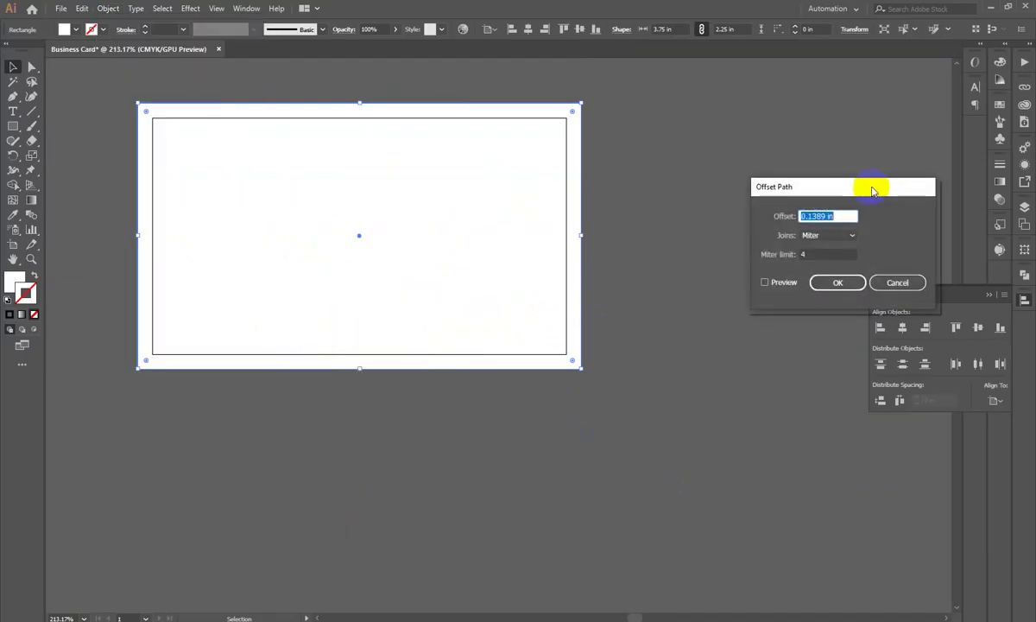
pyautogui.moveTo(872, 192); pyautogui.dragTo(849, 170)
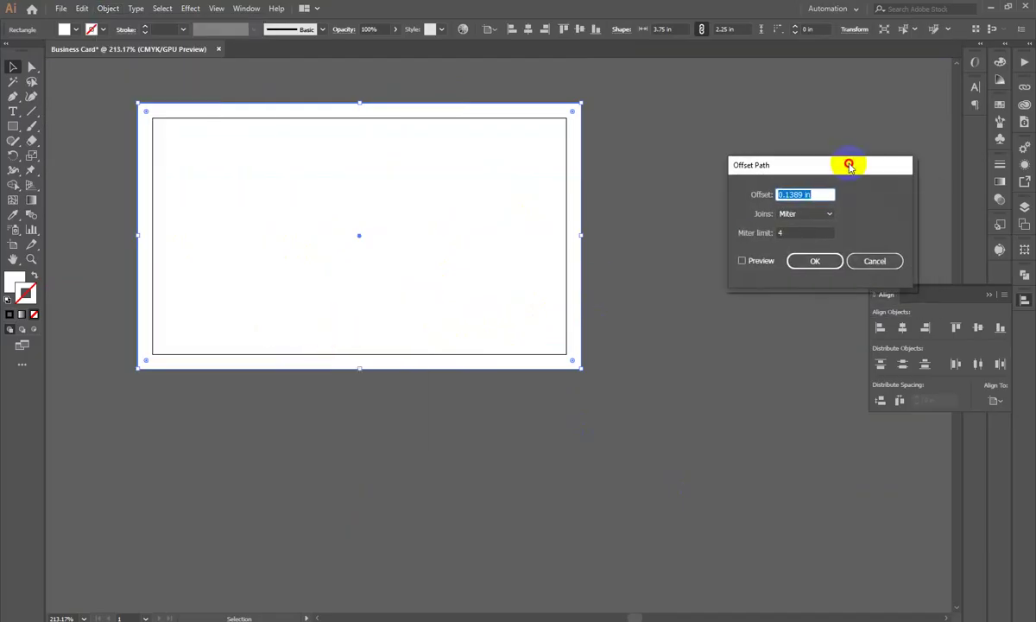
pyautogui.click(744, 261)
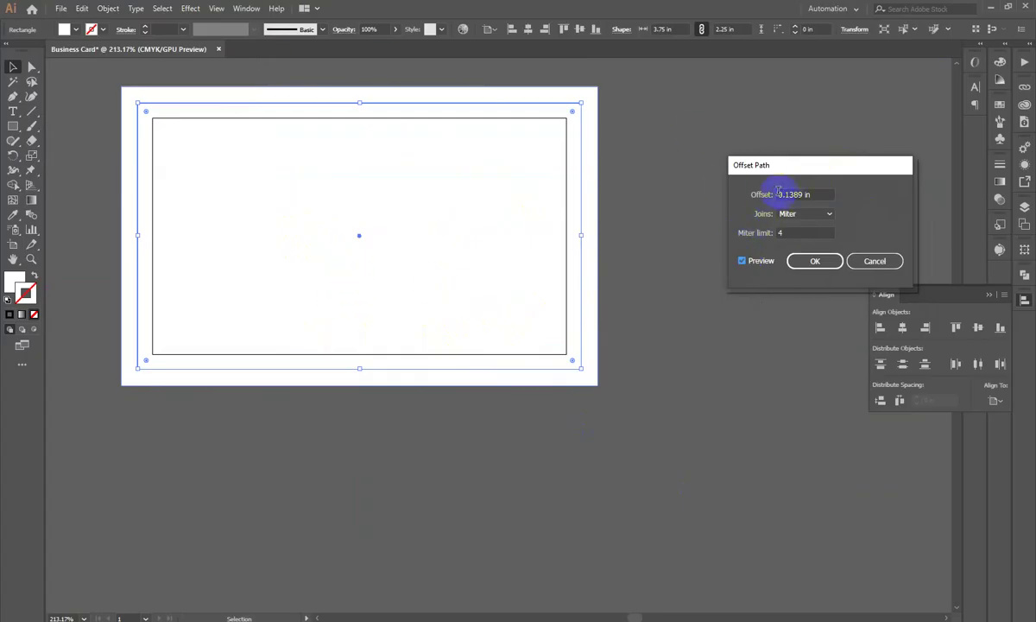
pyautogui.write('0.375')
pyautogui.press('Tab')
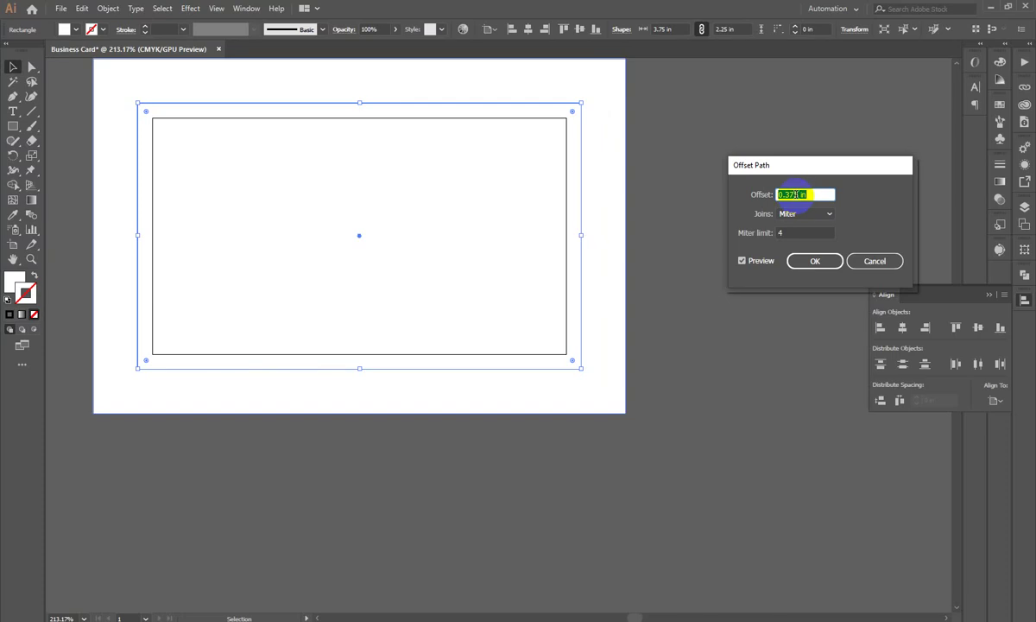
pyautogui.write('0')
pyautogui.press('Tab')
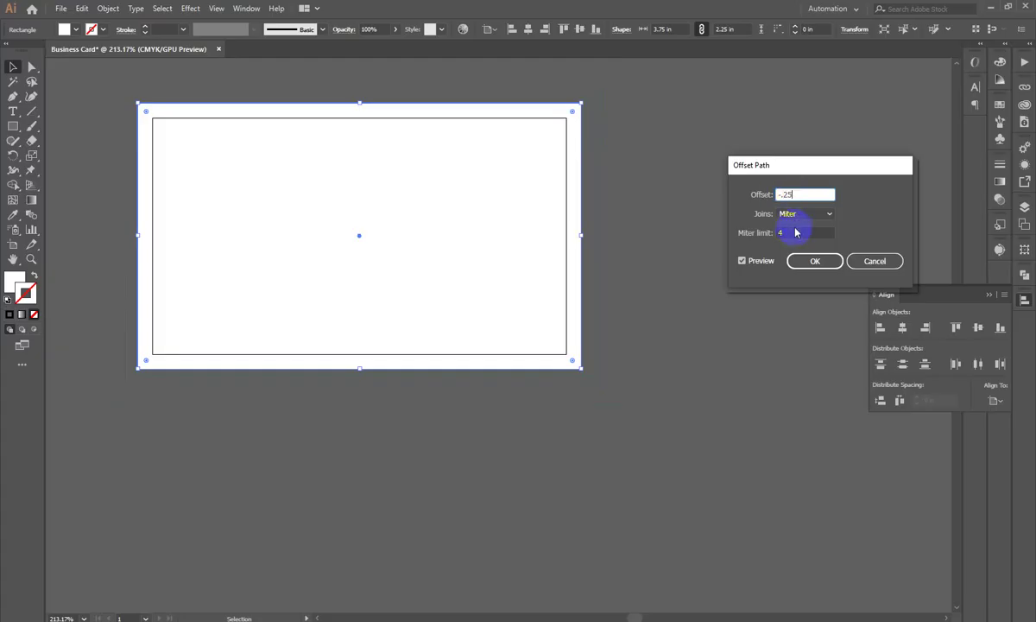
pyautogui.click(793, 232)
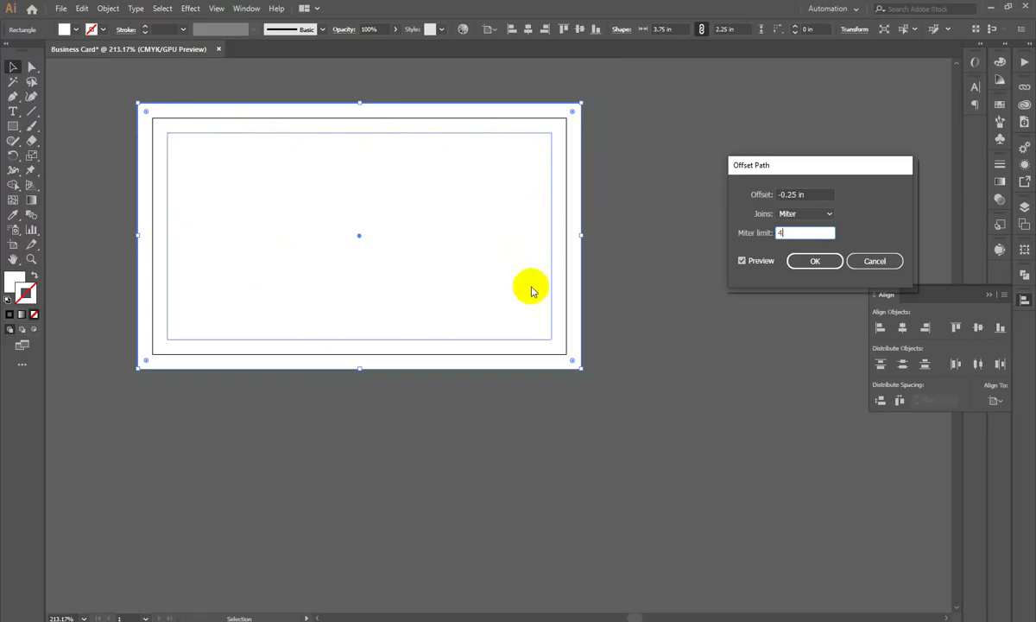
pyautogui.click(351, 409)
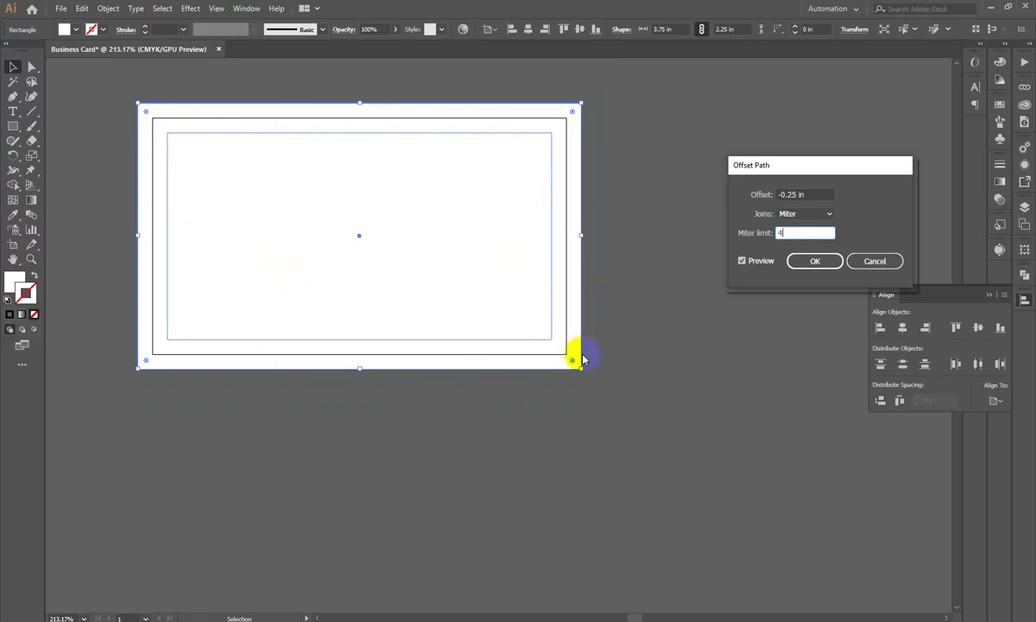
pyautogui.click(802, 272)
pyautogui.click(377, 273)
# Step: Undo stray moves of the inset and card rectangles and fit the card in view
pyautogui.moveTo(377, 273); pyautogui.dragTo(742, 336)
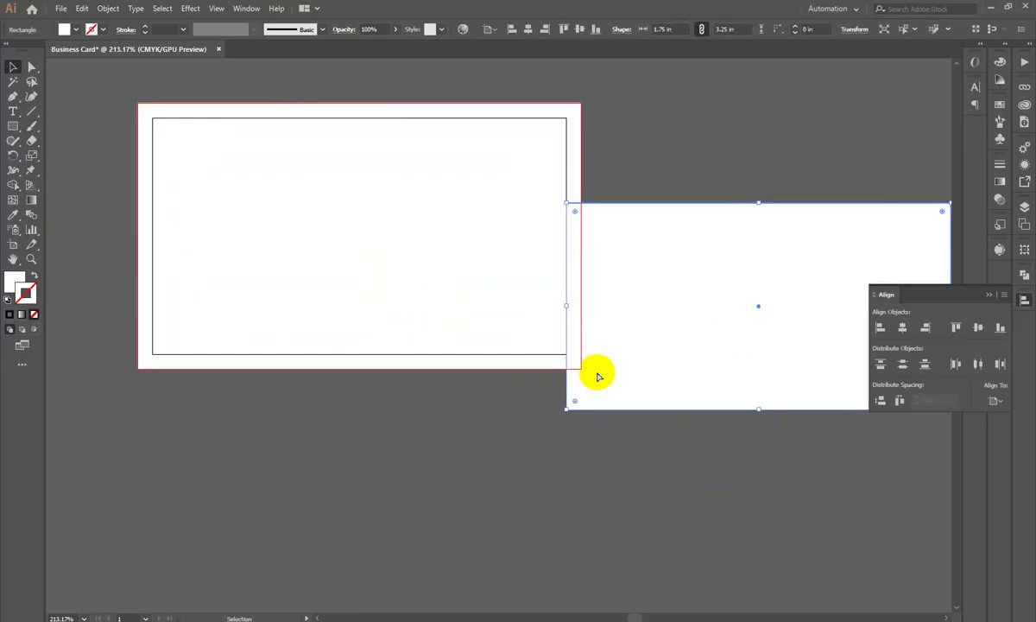
pyautogui.hotkey('ctrl', 'z')
pyautogui.moveTo(582, 143); pyautogui.dragTo(696, 317)
pyautogui.hotkey('ctrl', 'z')
pyautogui.moveTo(358, 239); pyautogui.dragTo(705, 340)
pyautogui.hotkey('ctrl', 'z')
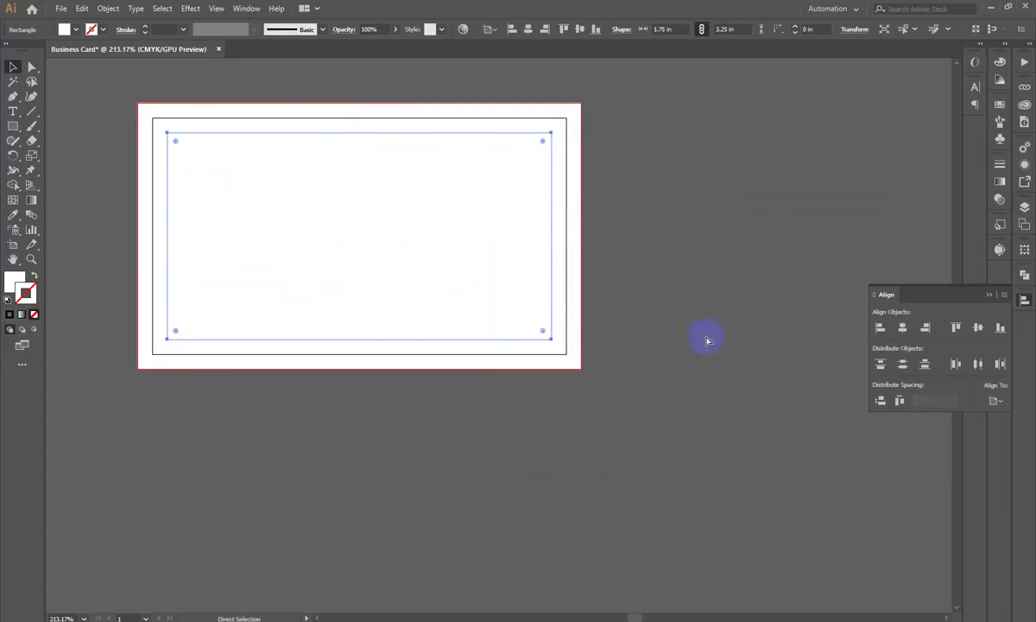
pyautogui.hotkey('ctrl', '0')
pyautogui.click(335, 371)
pyautogui.click(795, 192)
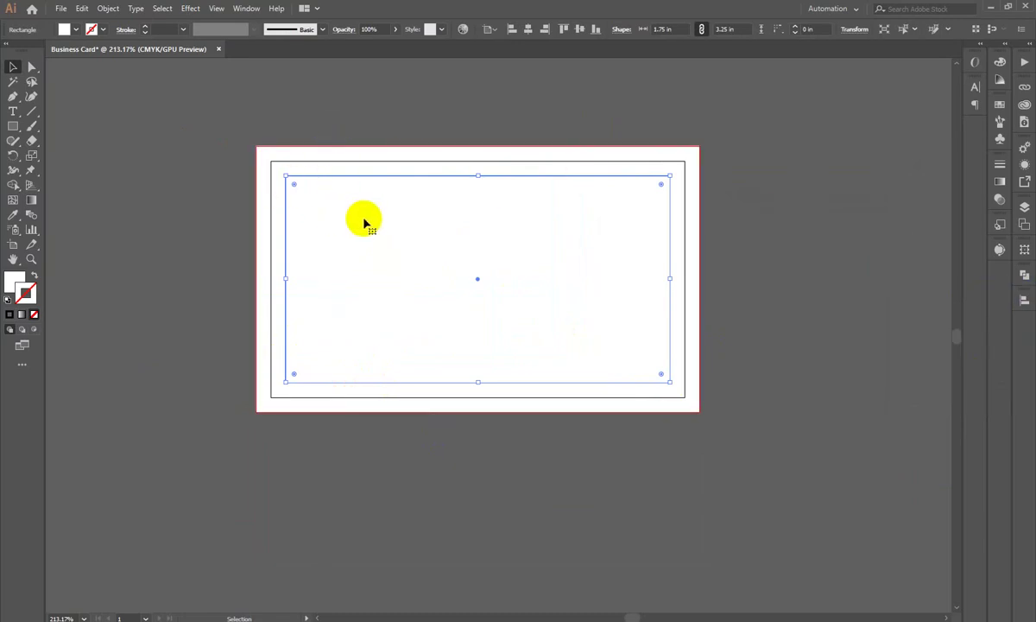
pyautogui.click(220, 240)
# Step: Convert the 3.25 × 1.75 in inner rectangle to guides with Make Guides and inspect them
pyautogui.click(416, 253)
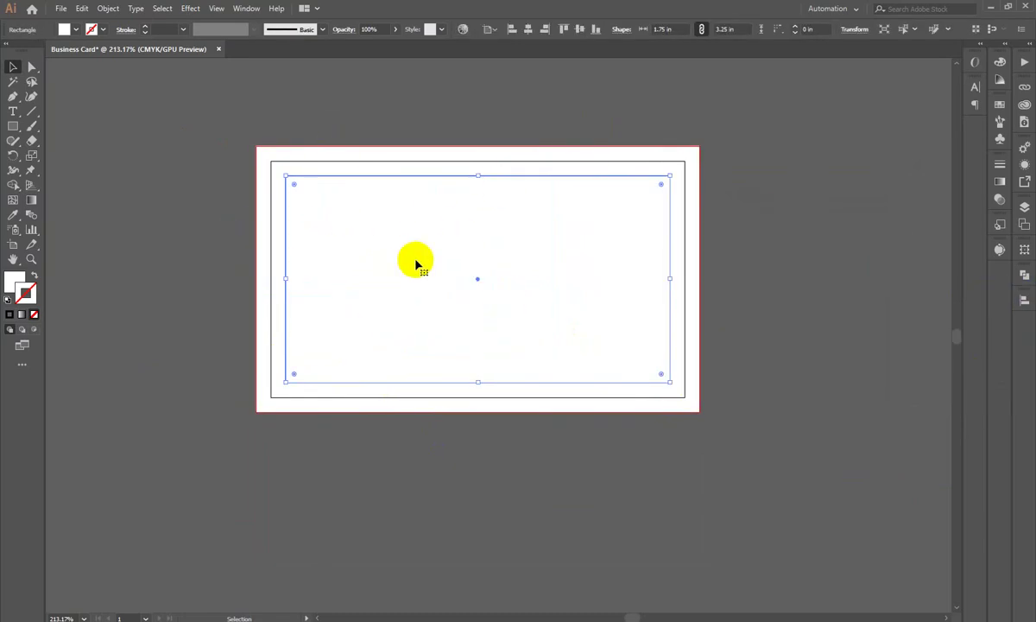
pyautogui.rightClick(375, 186)
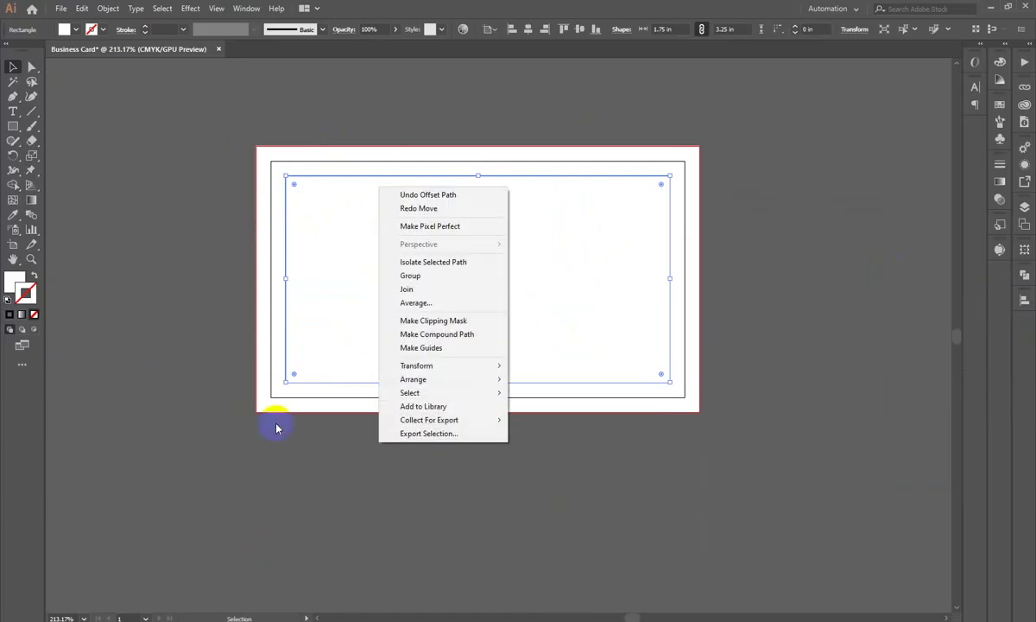
pyautogui.click(444, 349)
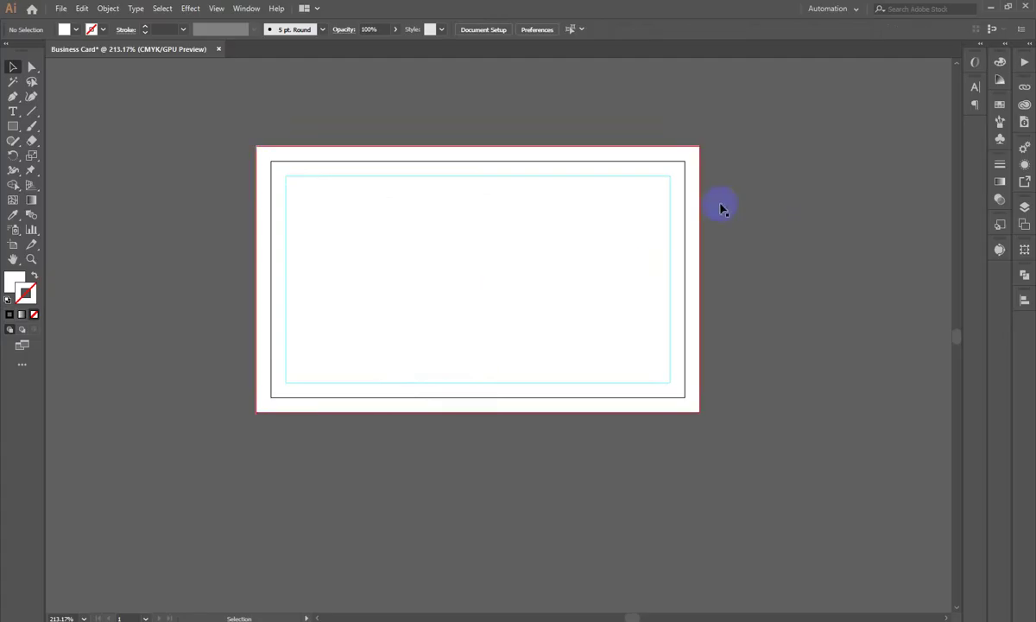
pyautogui.scroll(5, 743, 213)
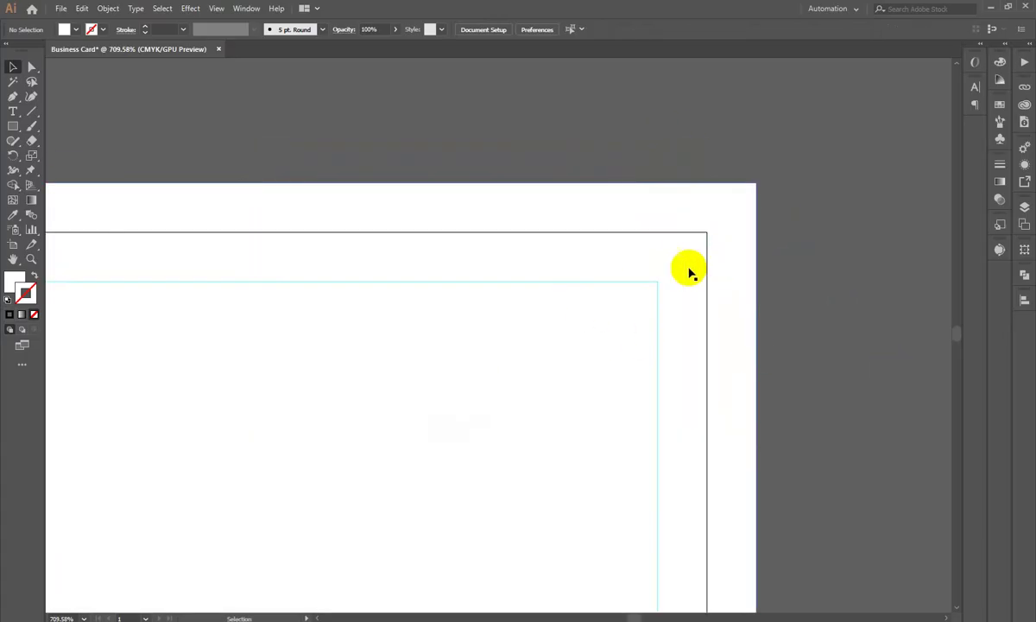
pyautogui.scroll(-2, 692, 304)
pyautogui.moveTo(725, 281); pyautogui.dragTo(461, 315)
# Step: Open Edit > Preferences at the Guides & Grid section
pyautogui.press('super')
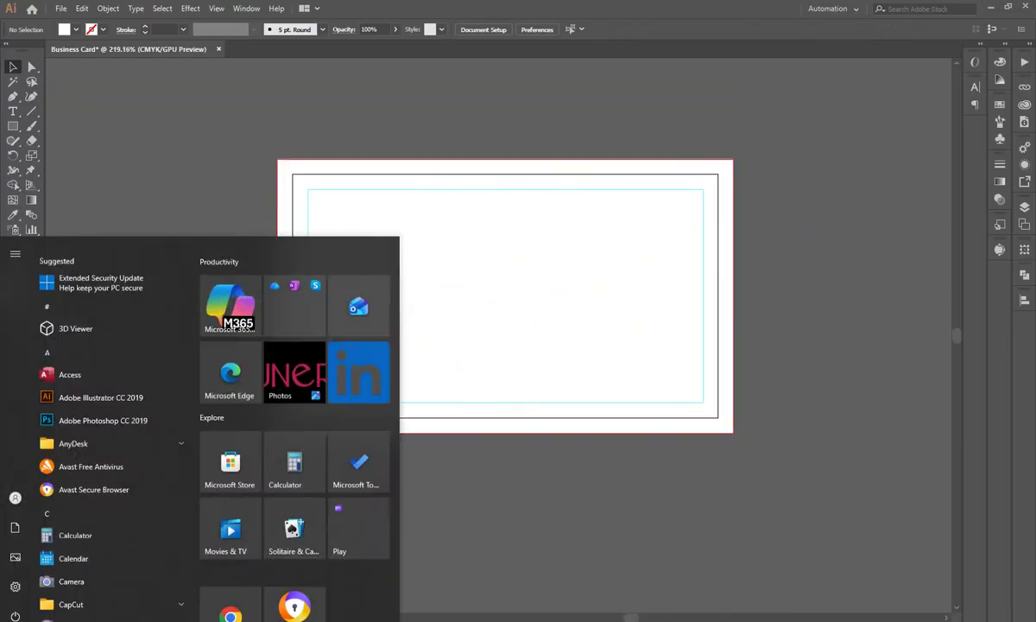
pyautogui.click(659, 567)
pyautogui.click(108, 8)
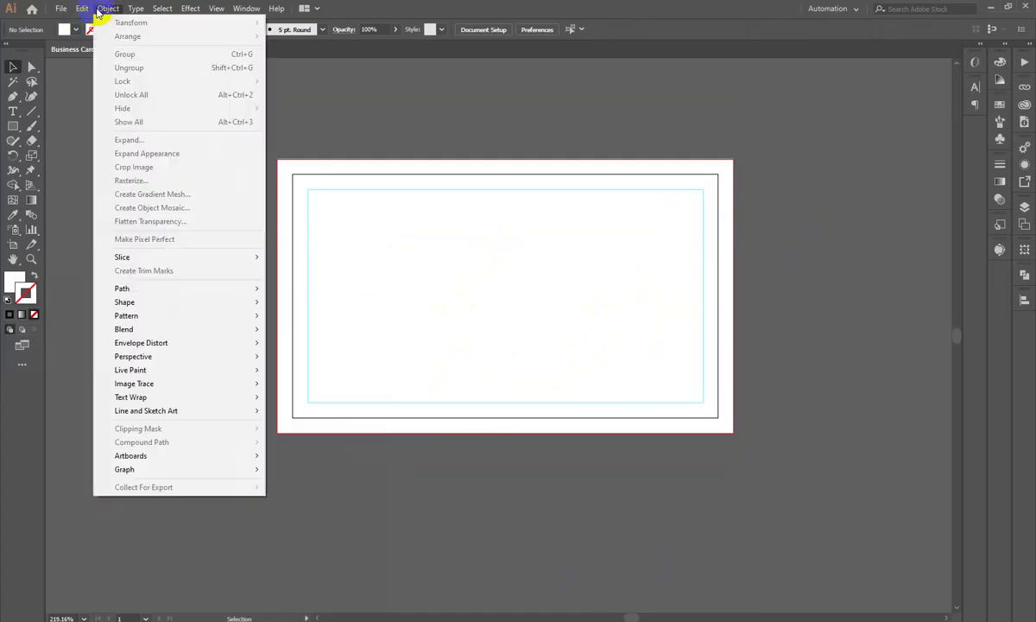
pyautogui.moveTo(82, 8)
pyautogui.moveTo(134, 399)
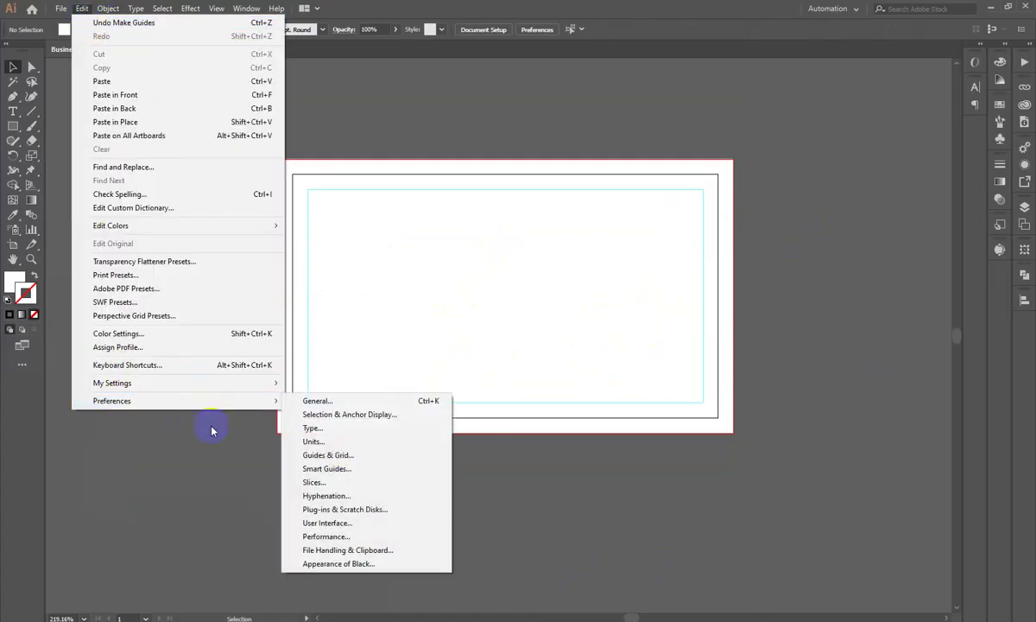
pyautogui.click(352, 442)
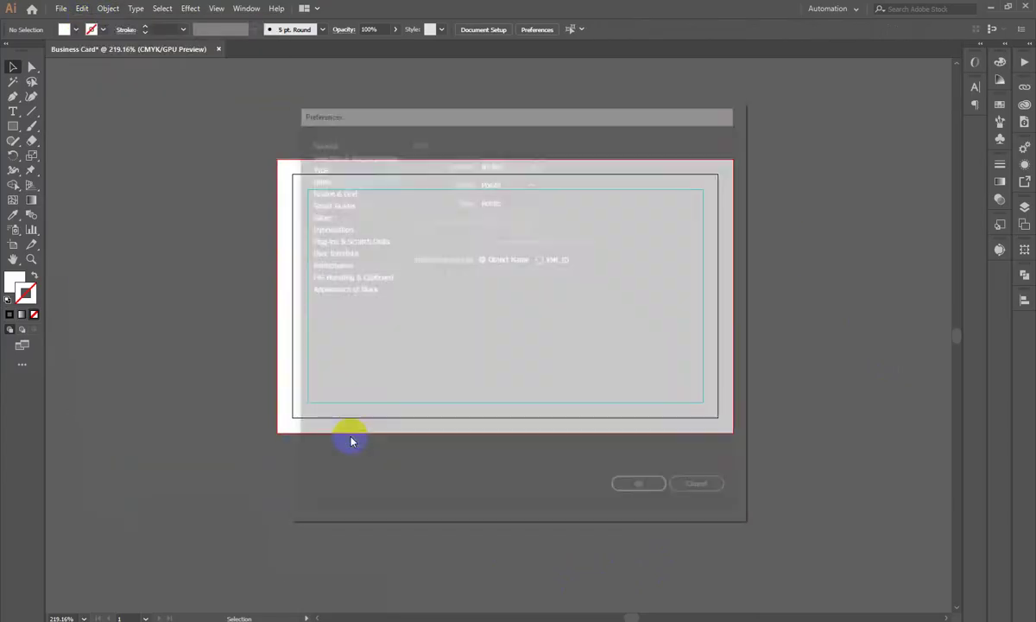
pyautogui.click(333, 191)
# Step: Set the guide colour to pure red and confirm the Preferences dialog
pyautogui.click(544, 179)
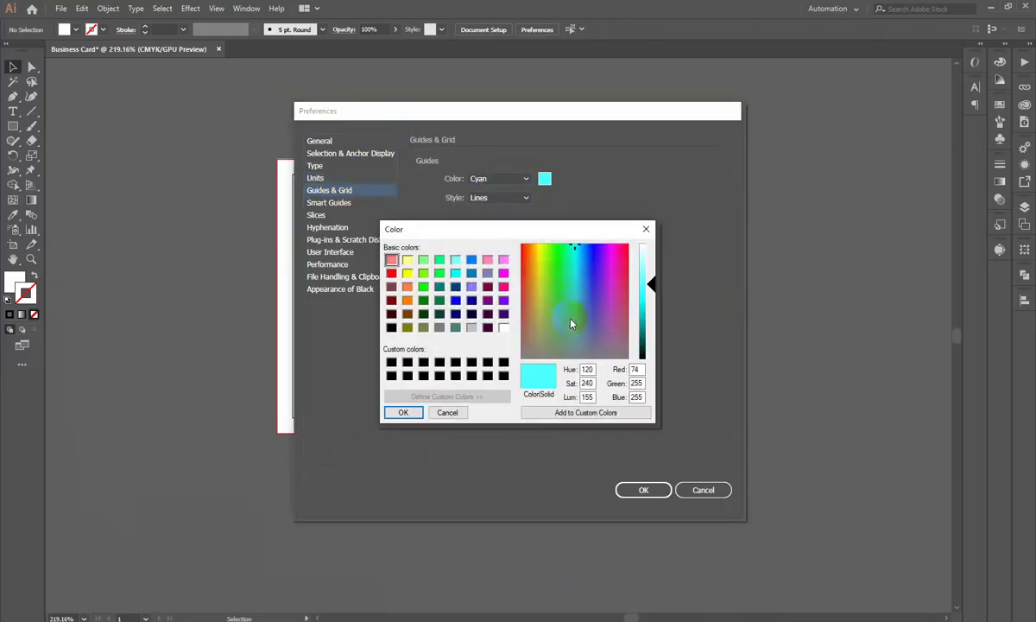
pyautogui.click(526, 250)
pyautogui.moveTo(526, 251); pyautogui.dragTo(520, 246)
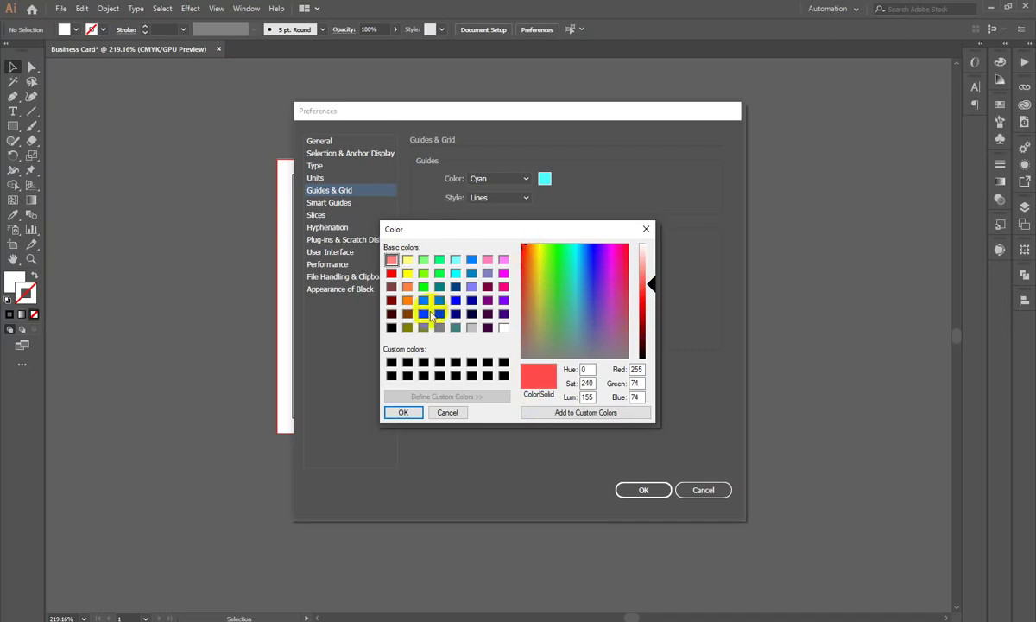
pyautogui.click(391, 274)
pyautogui.click(536, 111)
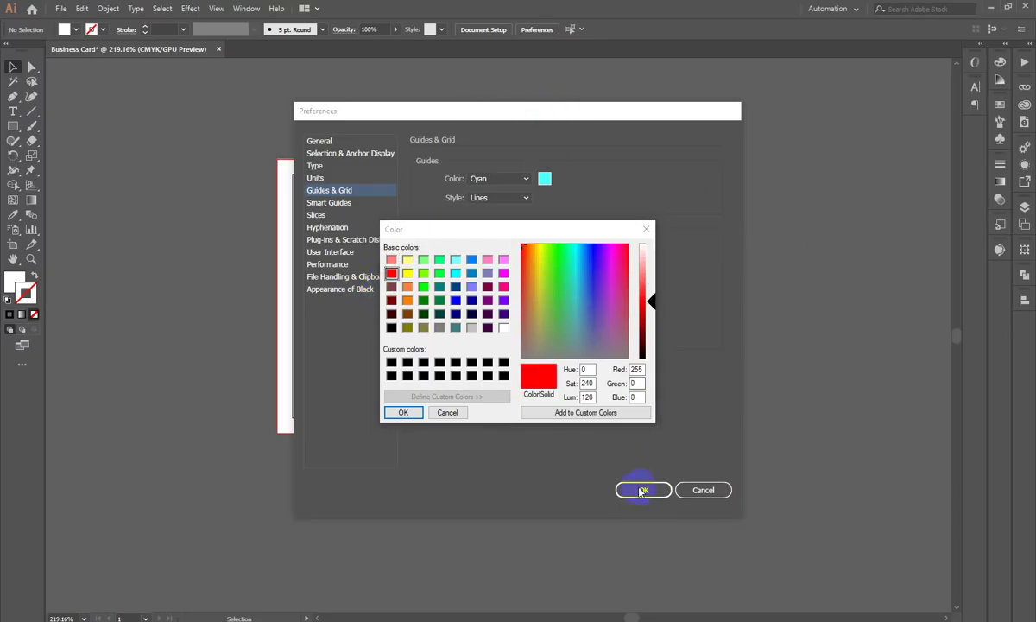
pyautogui.click(393, 411)
pyautogui.moveTo(481, 110); pyautogui.dragTo(682, 224)
pyautogui.click(853, 608)
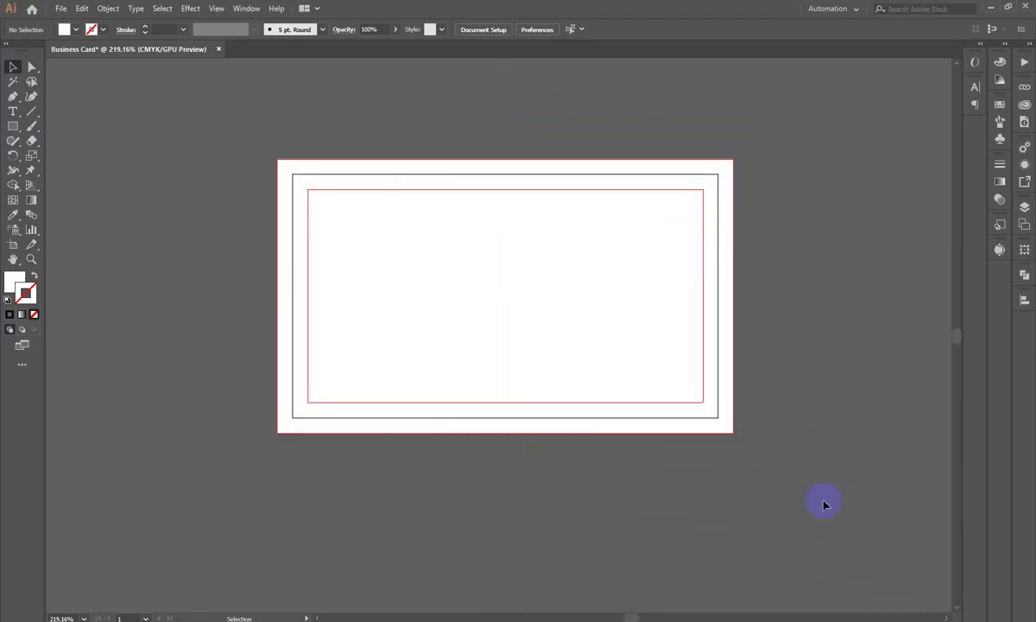
pyautogui.rightClick(834, 382)
pyautogui.click(777, 271)
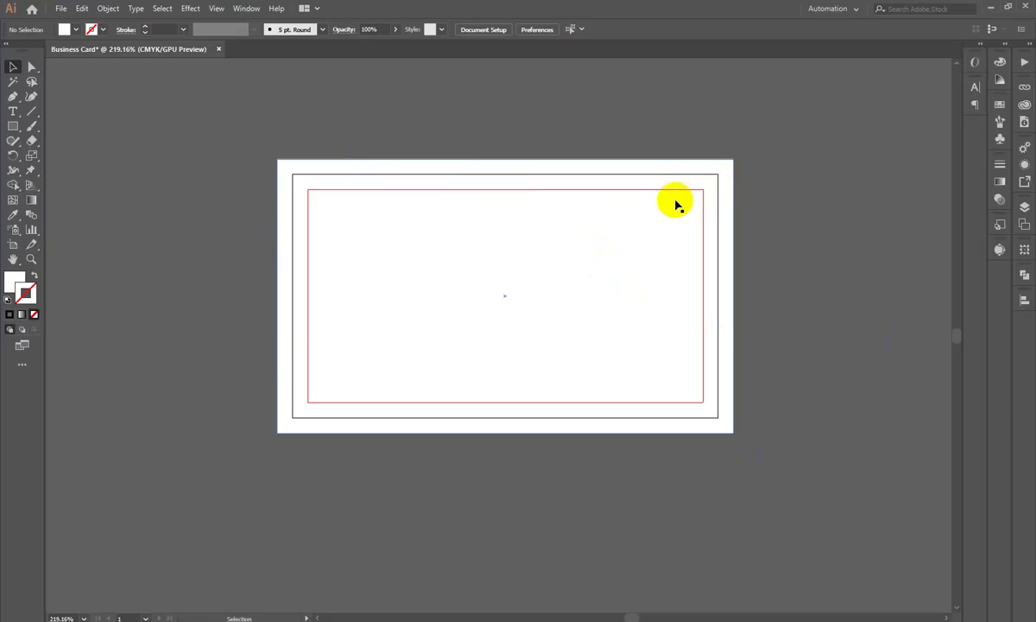
pyautogui.click(780, 121)
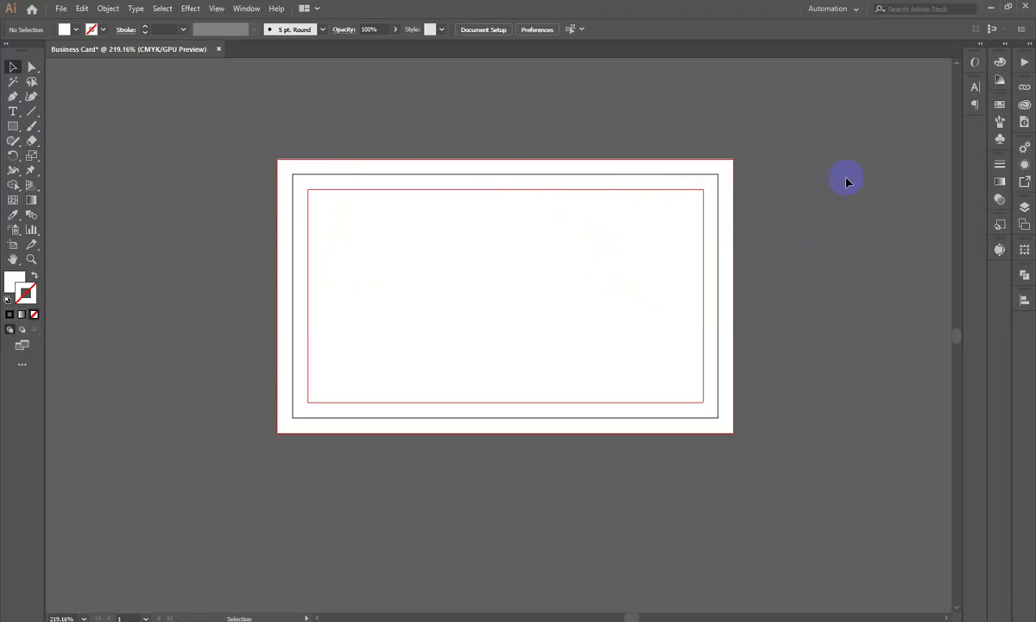
pyautogui.click(91, 9)
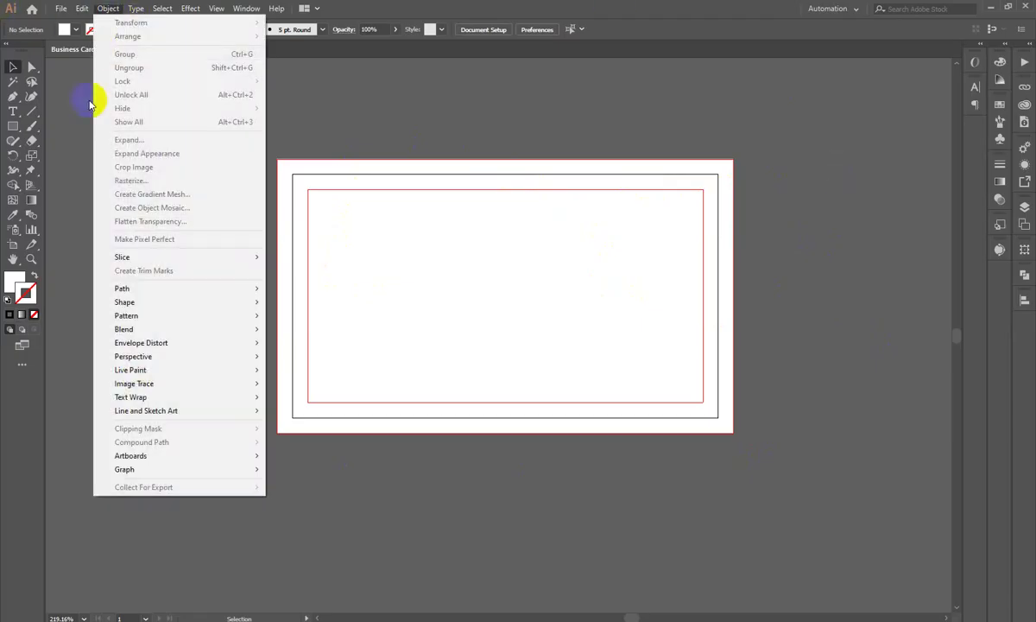
pyautogui.click(82, 12)
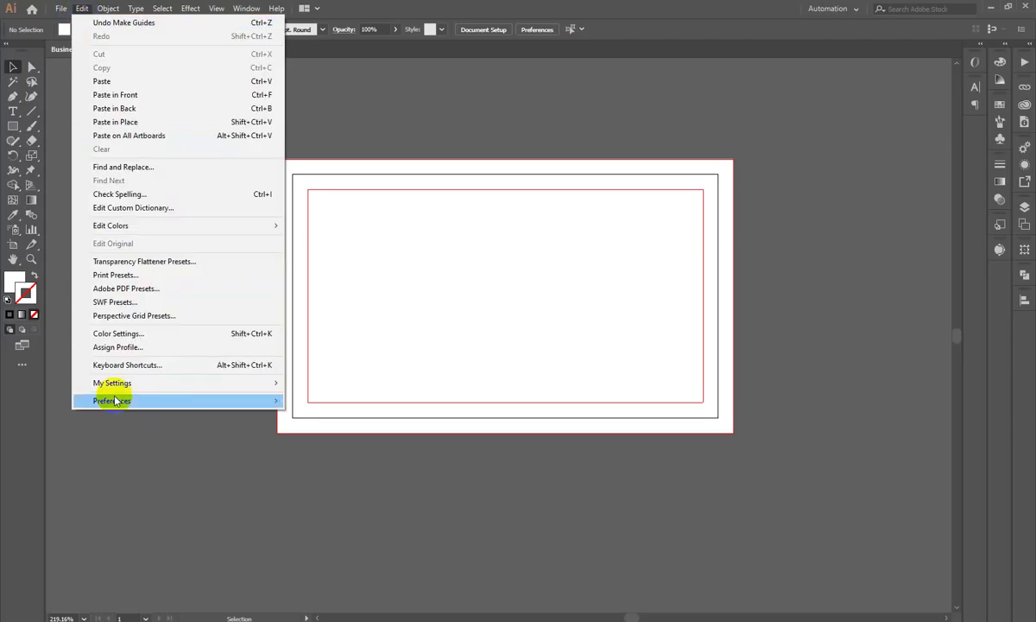
pyautogui.moveTo(118, 399)
pyautogui.click(817, 241)
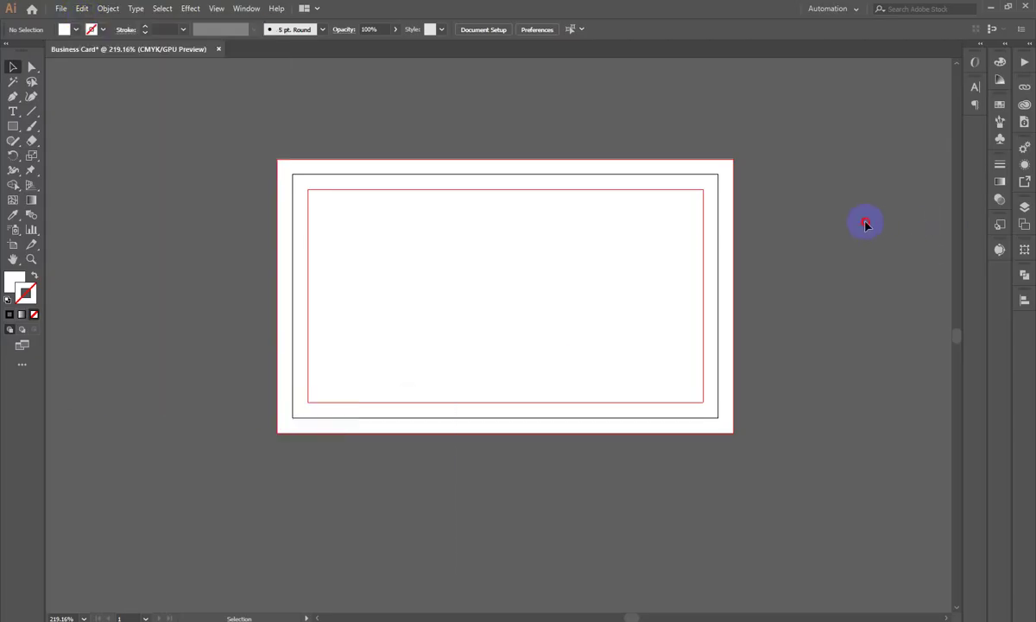
pyautogui.click(416, 229)
pyautogui.moveTo(386, 185); pyautogui.dragTo(401, 328)
pyautogui.click(561, 259)
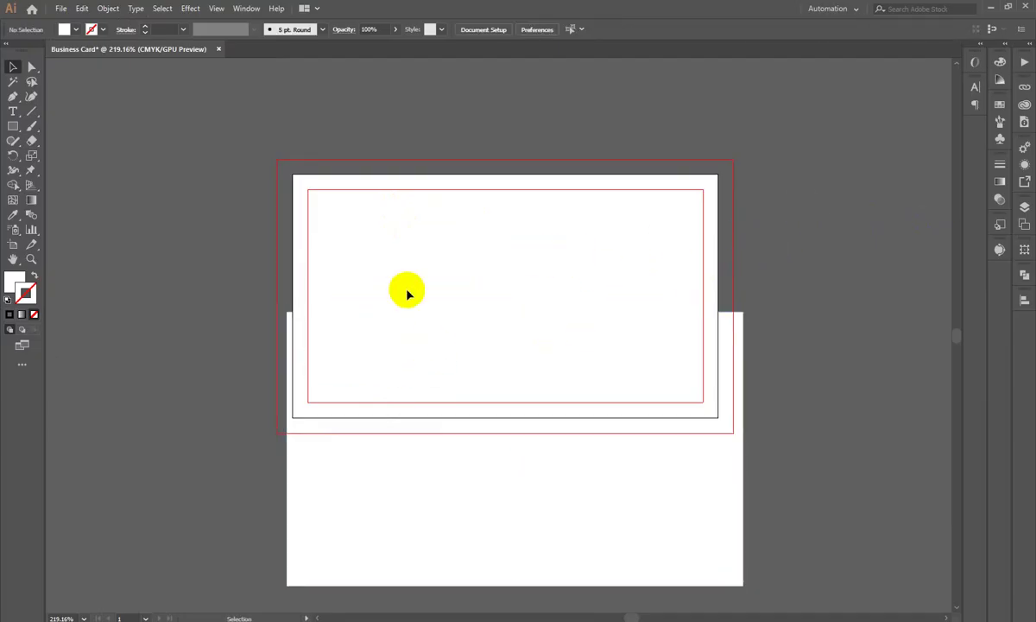
pyautogui.hotkey('ctrl', 'z')
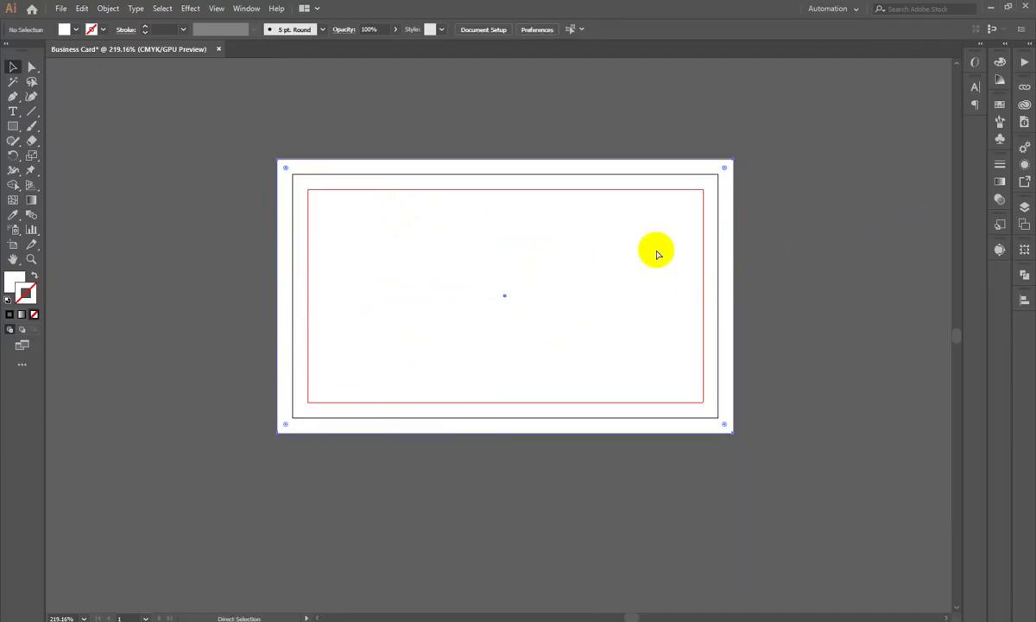
pyautogui.click(819, 241)
pyautogui.hscroll(3, 814, 246)
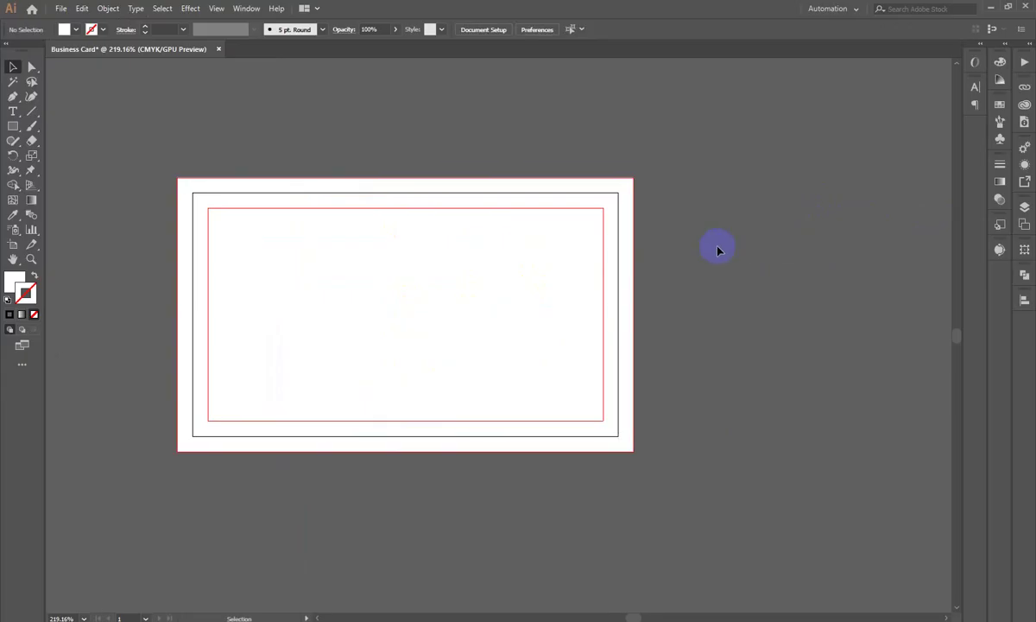
pyautogui.rightClick(770, 146)
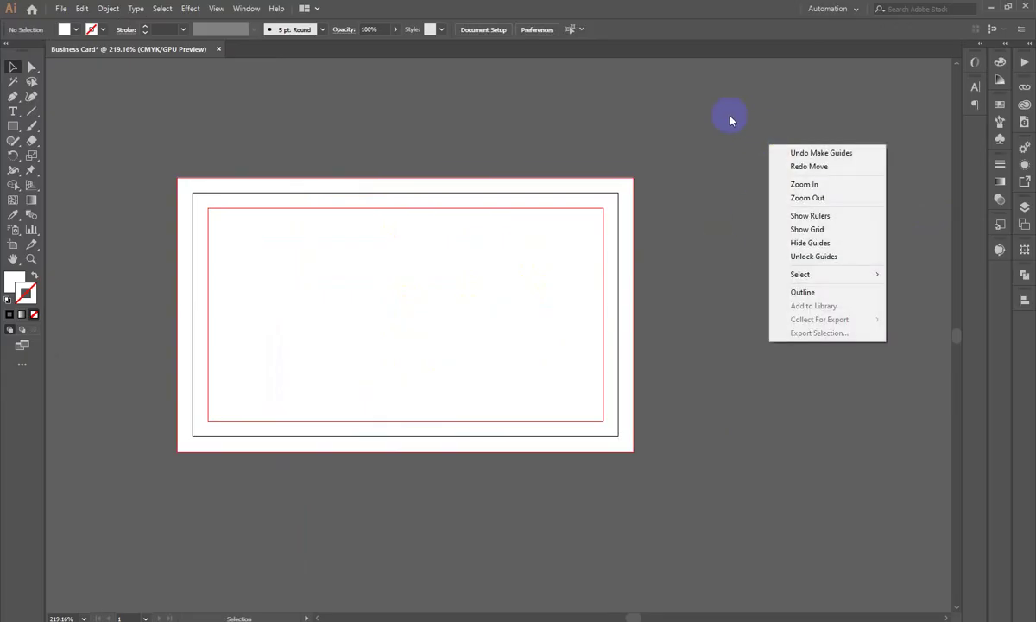
pyautogui.click(266, 108)
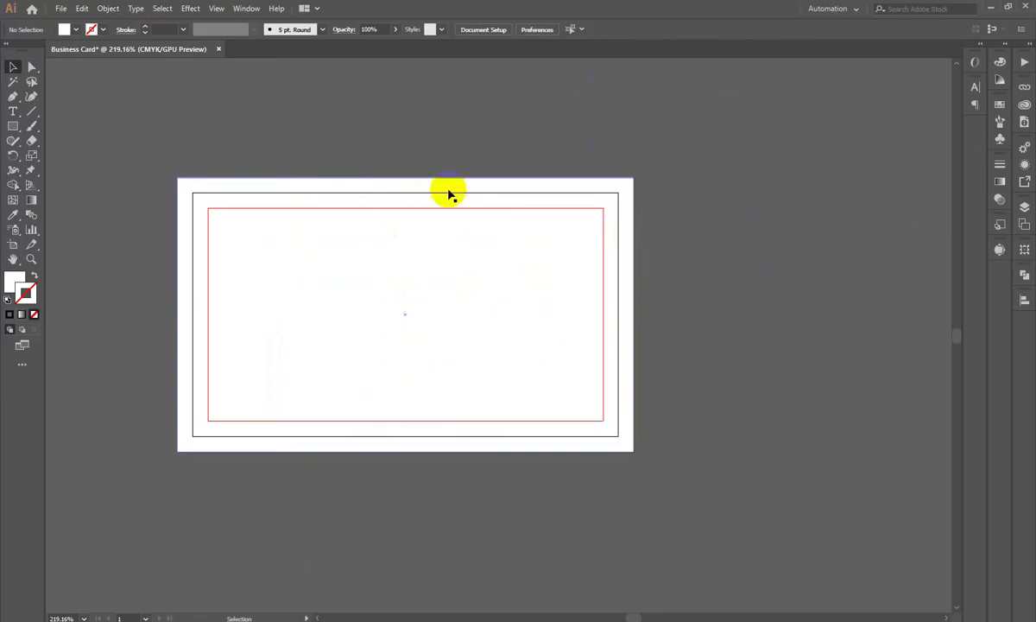
pyautogui.rightClick(869, 128)
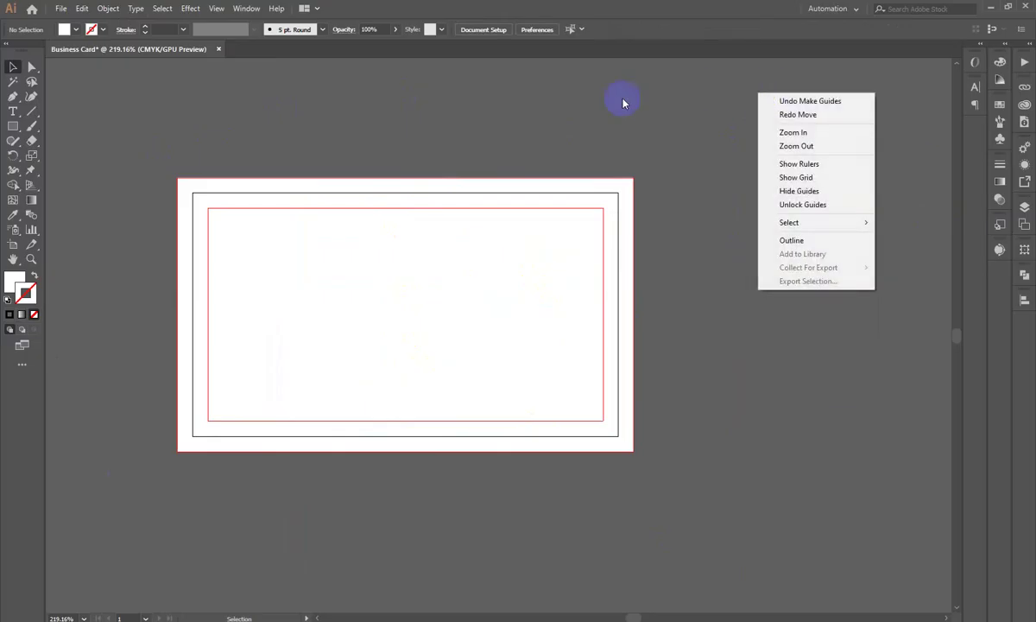
pyautogui.click(807, 205)
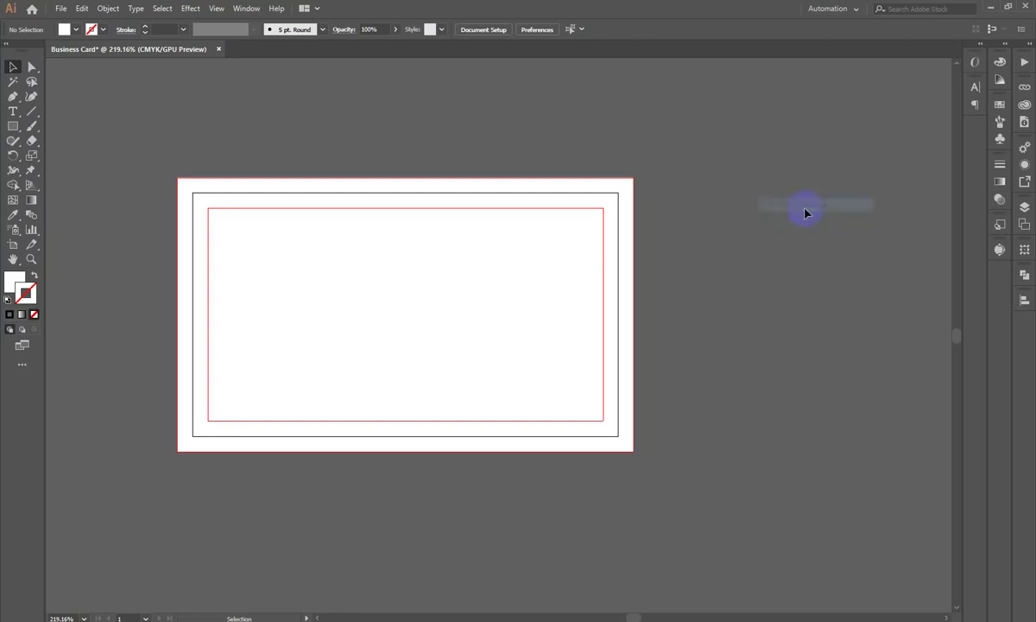
pyautogui.moveTo(470, 306); pyautogui.dragTo(825, 200)
pyautogui.hotkey('ctrl', 'z')
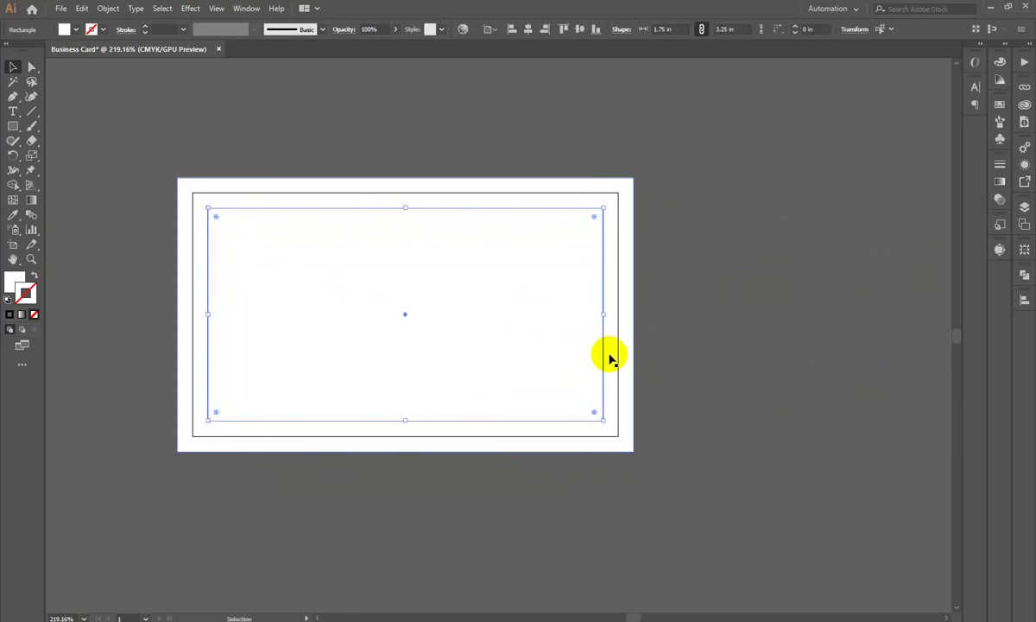
pyautogui.rightClick(753, 248)
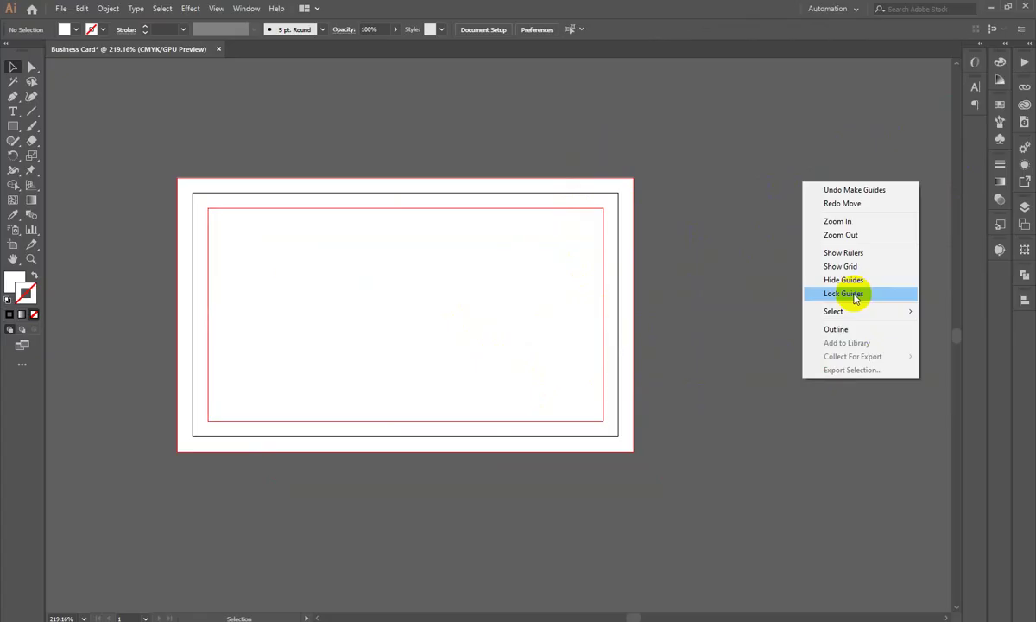
pyautogui.click(855, 295)
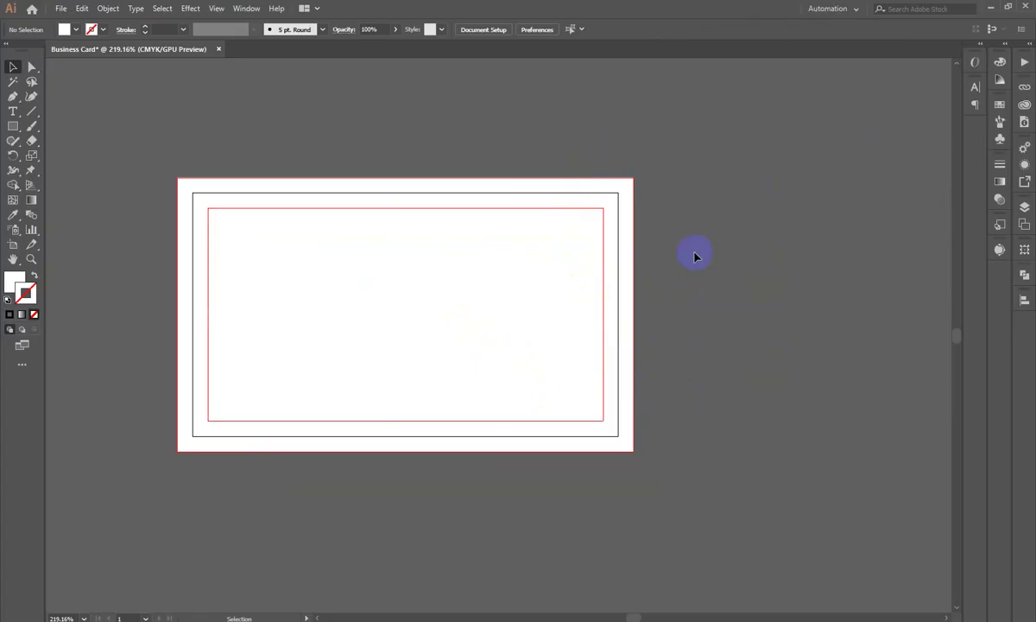
# Step: Clear the selection and hide the guides from the canvas right-click menu
pyautogui.click(625, 256)
pyautogui.click(544, 444)
pyautogui.click(632, 213)
pyautogui.hotkey('ctrl', 'a')
pyautogui.hotkey('ctrl', '5')
pyautogui.click(470, 292)
pyautogui.rightClick(761, 202)
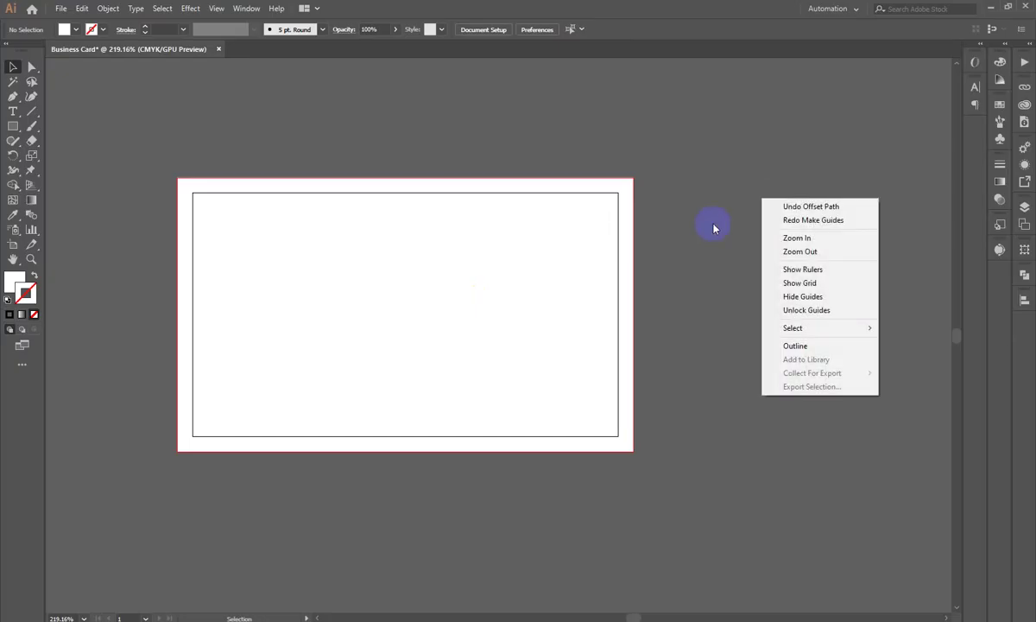
pyautogui.click(796, 299)
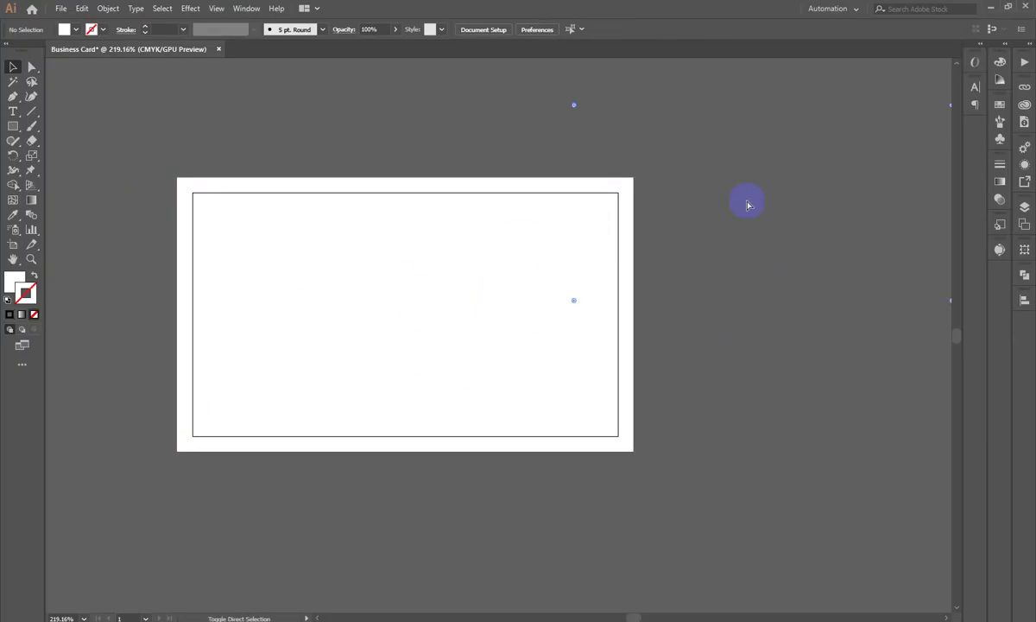
# Step: Make the inner rectangle a guide again, then hide the guides from the canvas menu
pyautogui.hotkey('ctrl', 'a')
pyautogui.click(747, 204)
pyautogui.hotkey('ctrl', 'a')
pyautogui.click(747, 226)
pyautogui.rightClick(365, 291)
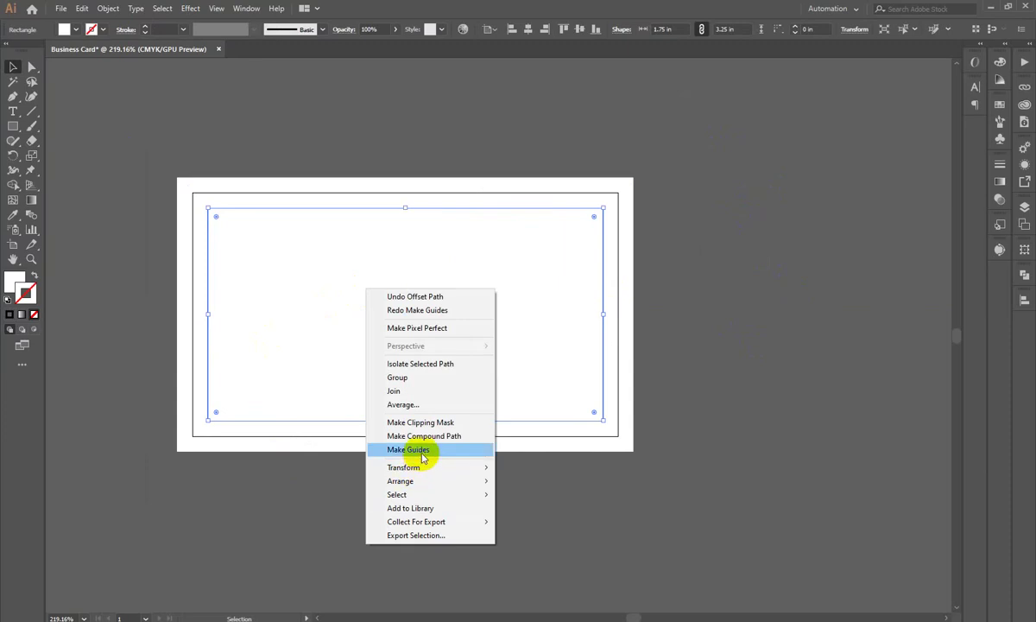
pyautogui.click(421, 449)
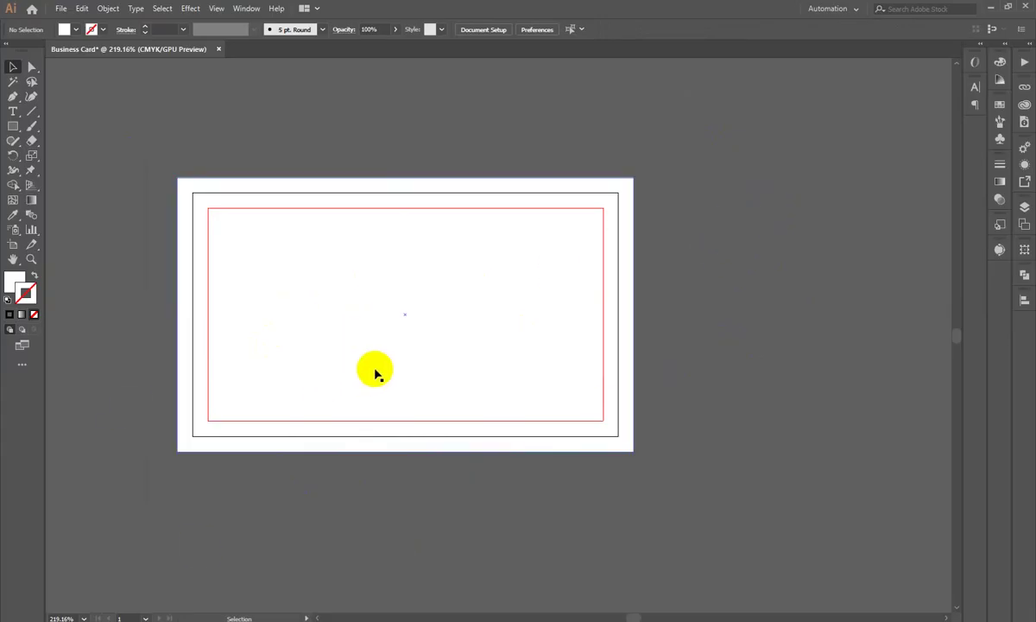
pyautogui.rightClick(763, 162)
pyautogui.rightClick(720, 136)
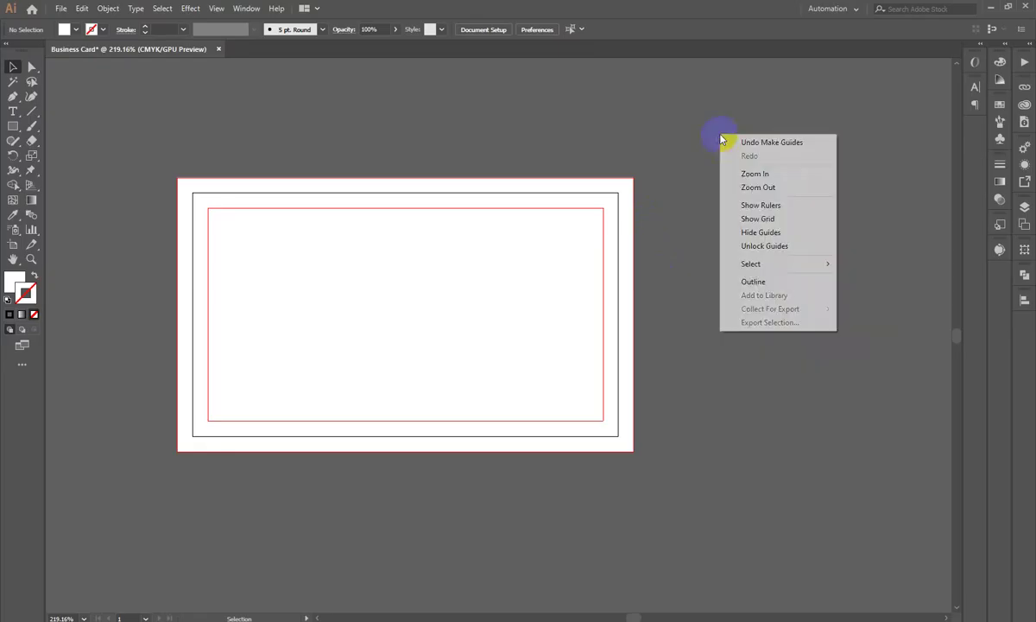
pyautogui.click(771, 235)
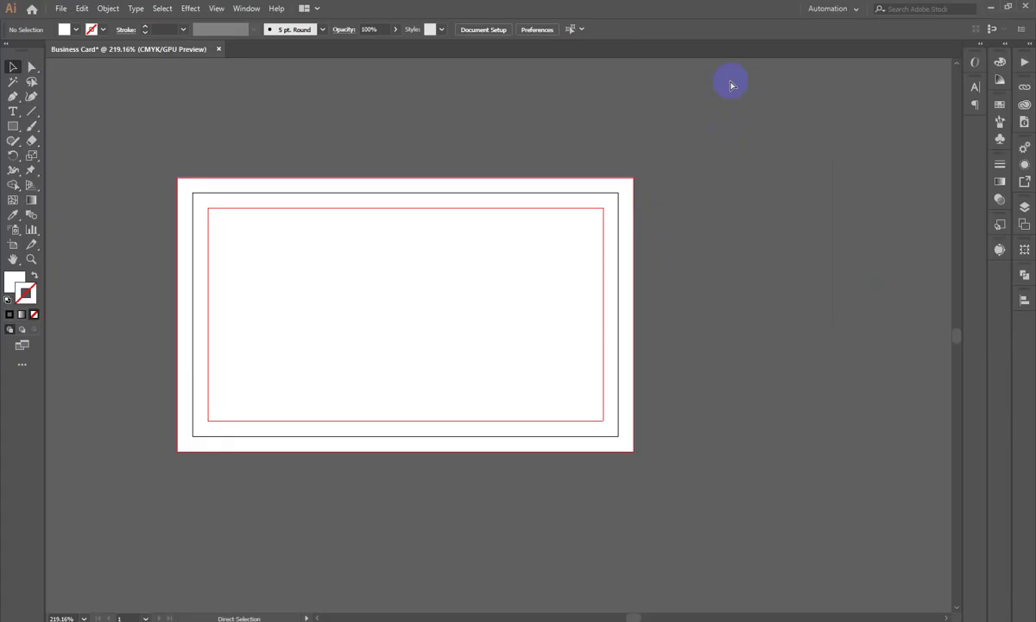
# Step: Hide the guides, zoom out slightly, and try selecting the inner rectangle on the card
pyautogui.hotkey('ctrl', ';')
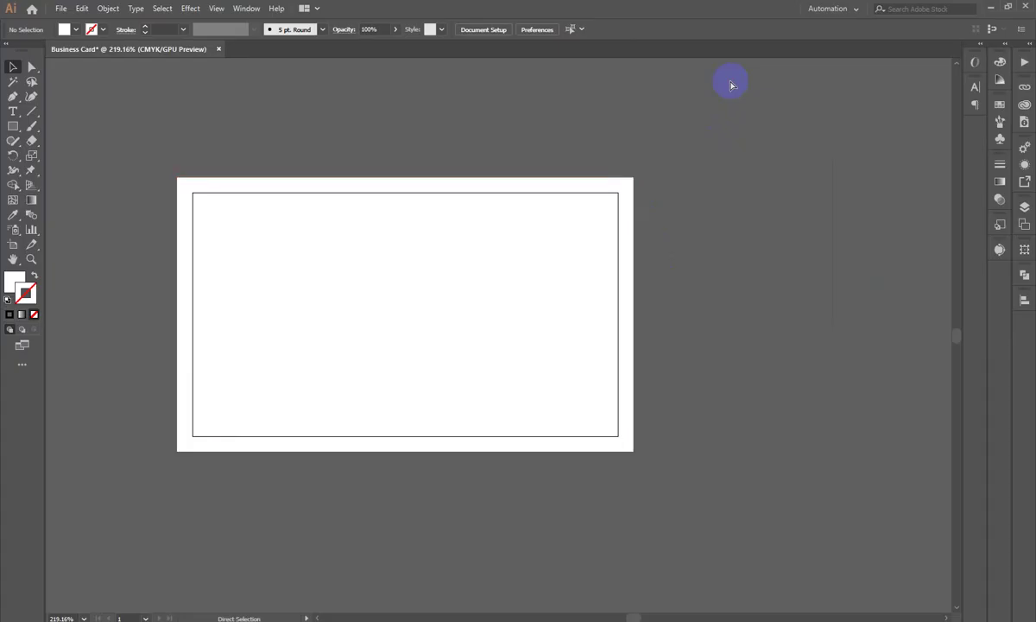
pyautogui.hotkey('ctrl', 'z')
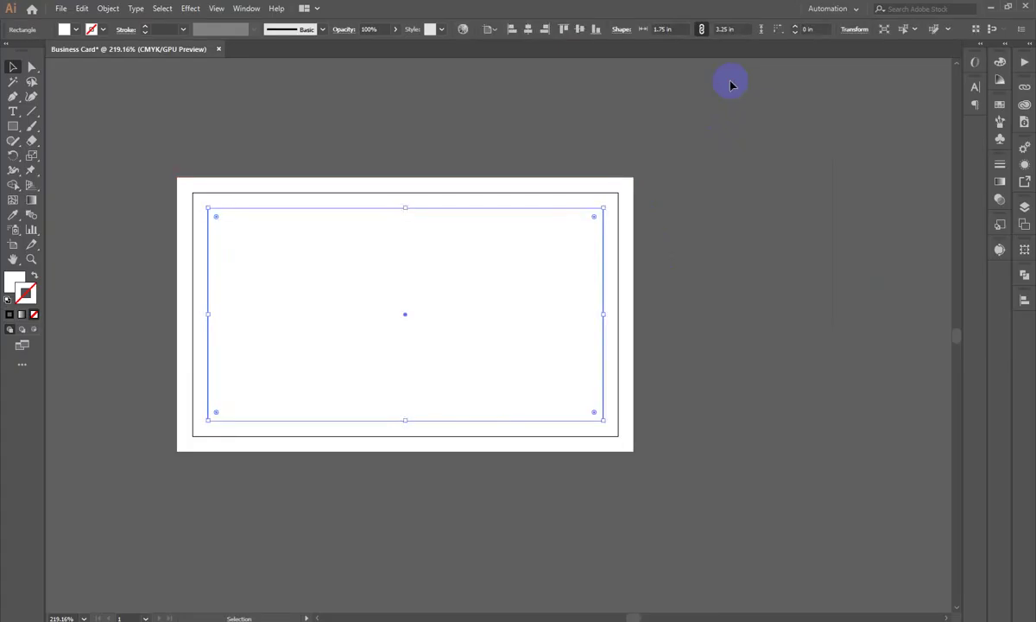
pyautogui.click(801, 249)
pyautogui.moveTo(800, 250); pyautogui.dragTo(509, 235)
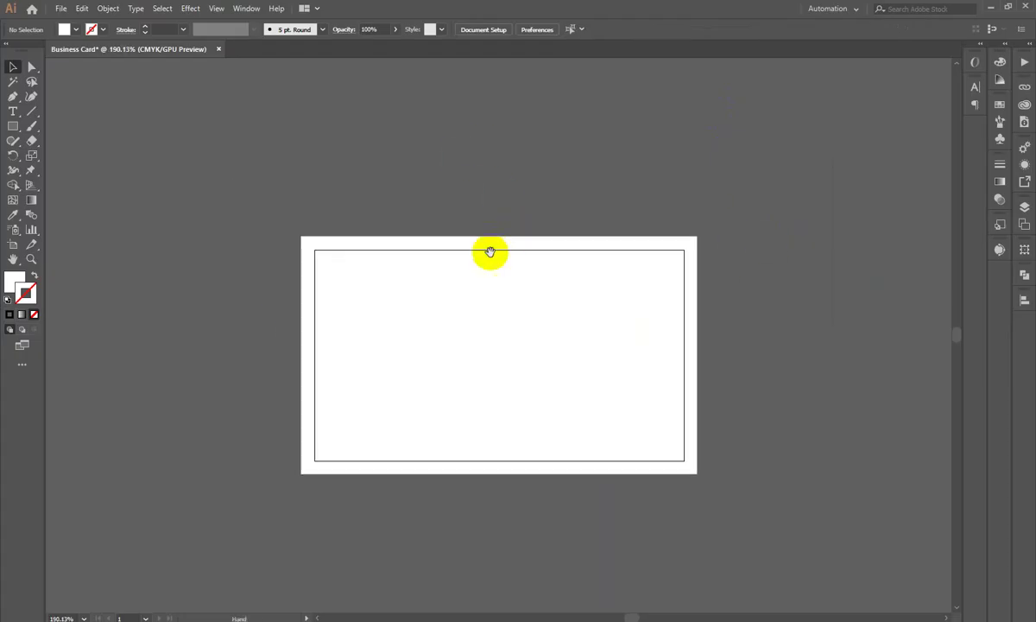
pyautogui.hotkey('ctrl', 'a')
pyautogui.press('a')
pyautogui.press('v')
pyautogui.click(547, 179)
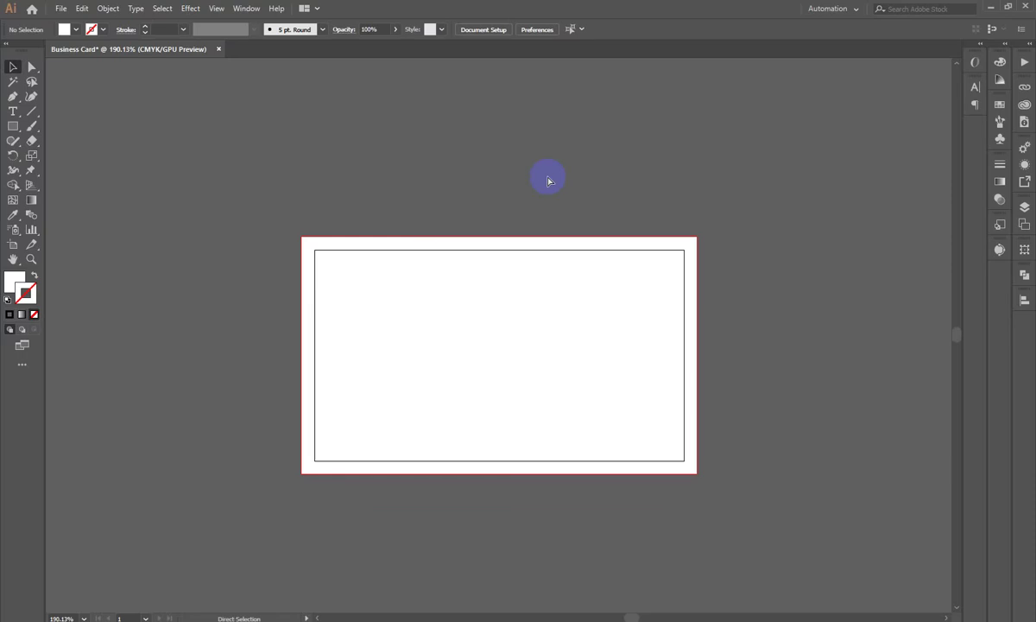
# Step: Turn the inner 3.25 × 1.75 in rectangle into red safe-zone guides
pyautogui.hotkey('ctrl', 'a')
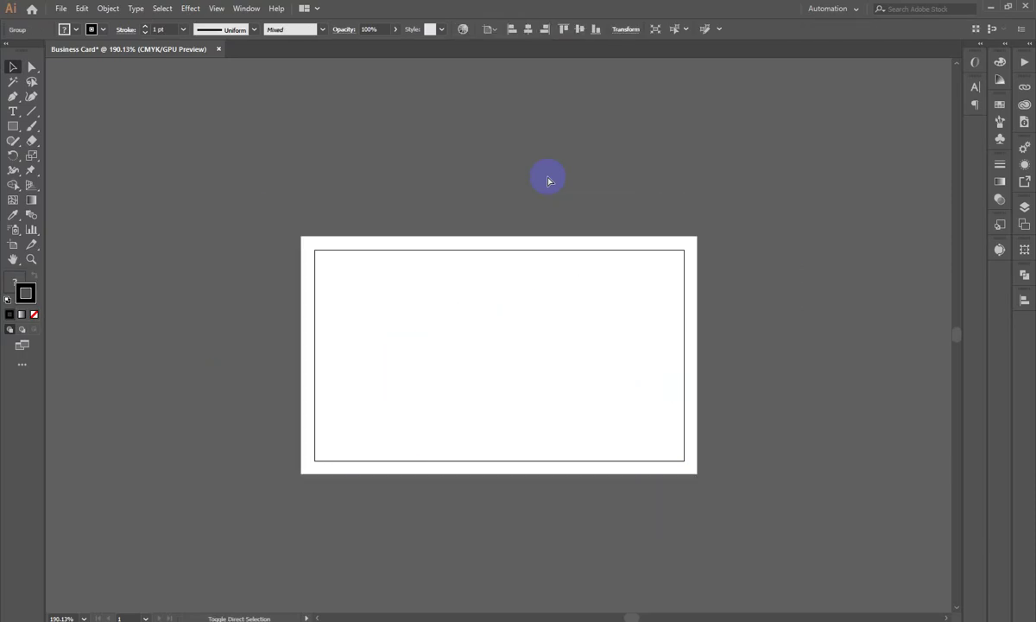
pyautogui.hotkey('ctrl', 'shift', 'a')
pyautogui.click(532, 388)
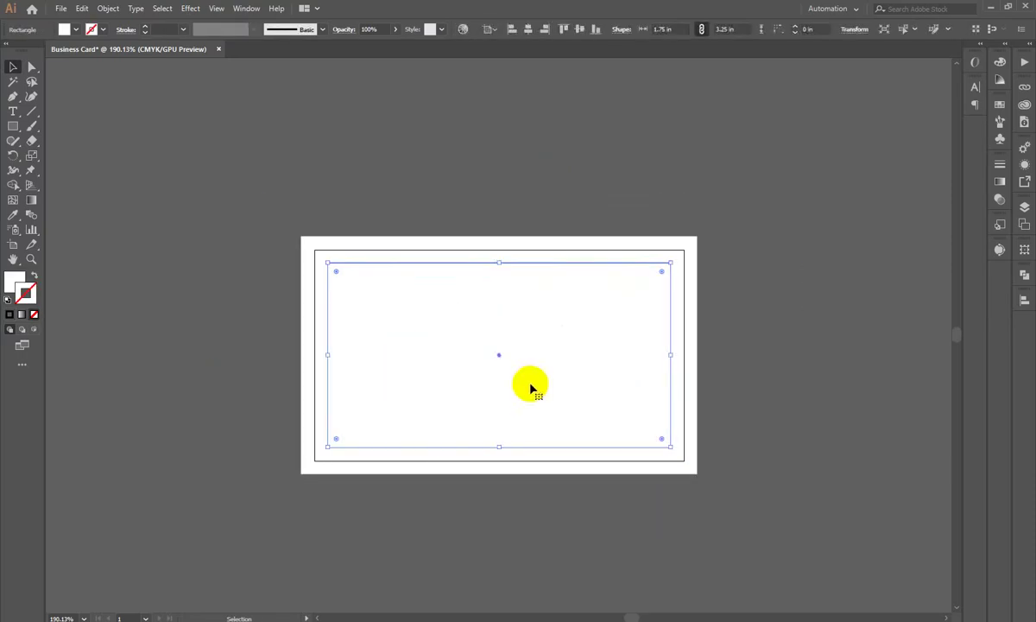
pyautogui.hotkey('ctrl', 'shift', 'a')
pyautogui.rightClick(574, 294)
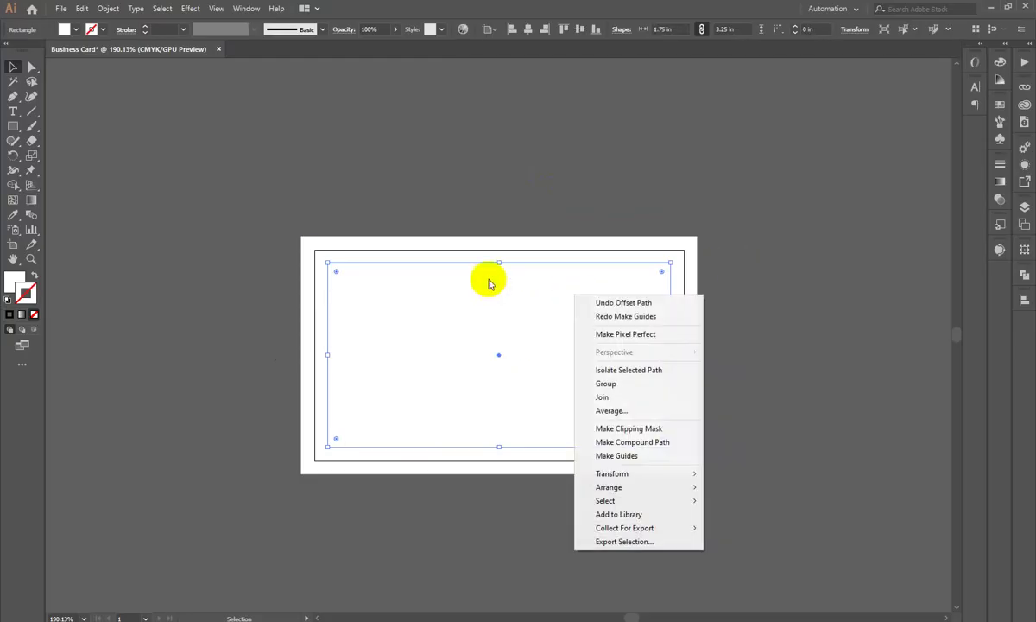
pyautogui.click(628, 458)
pyautogui.hotkey('ctrl', ';')
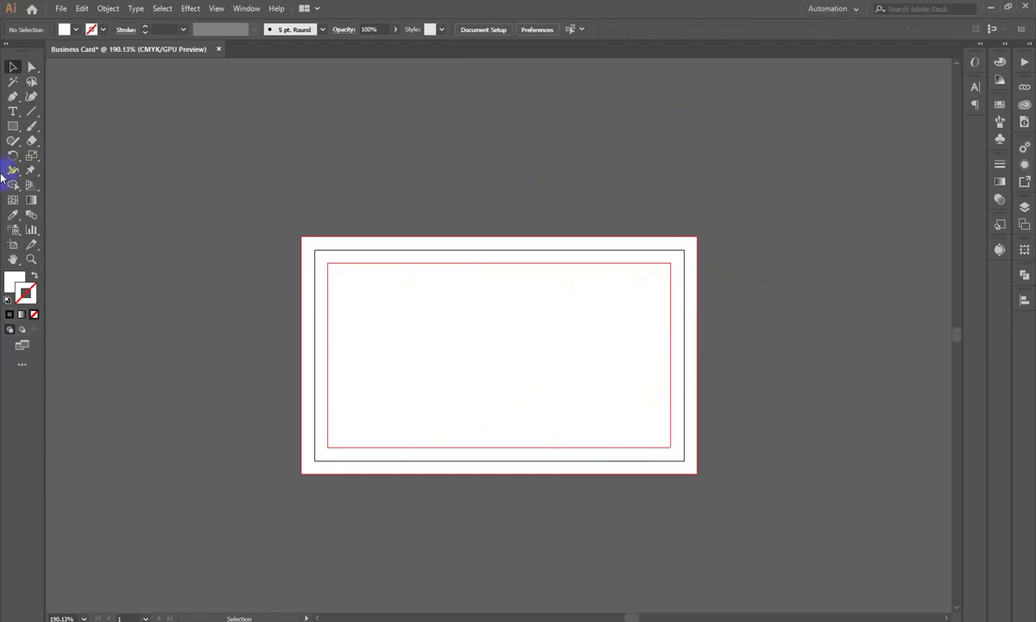
# Step: With the Paintbrush set to white strokes and no fill, brush an 'f' above the card
pyautogui.moveTo(31, 125); pyautogui.dragTo(51, 125)
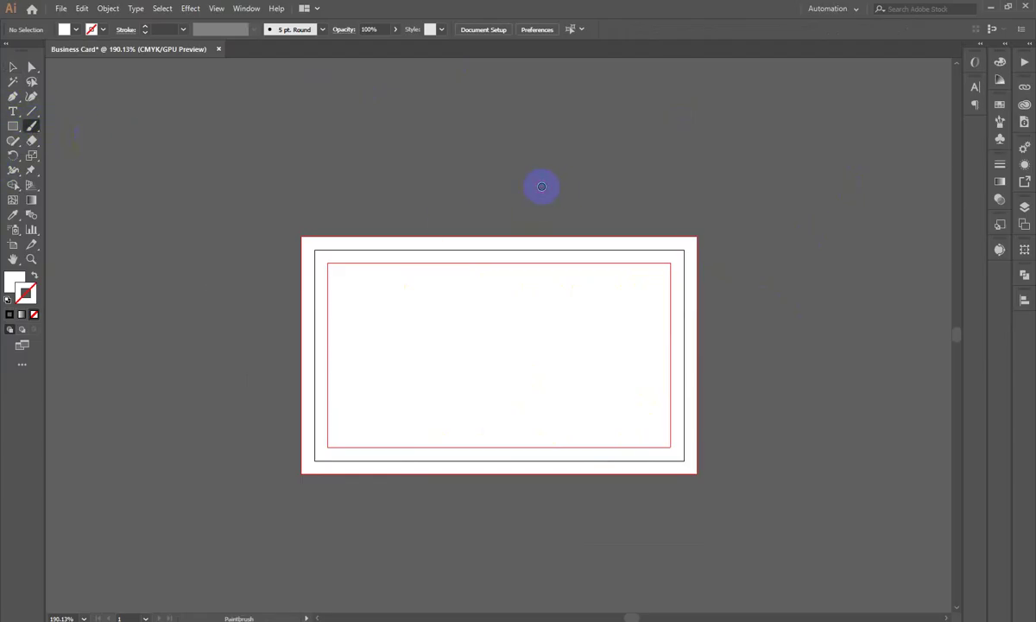
pyautogui.scroll(2, 531, 177)
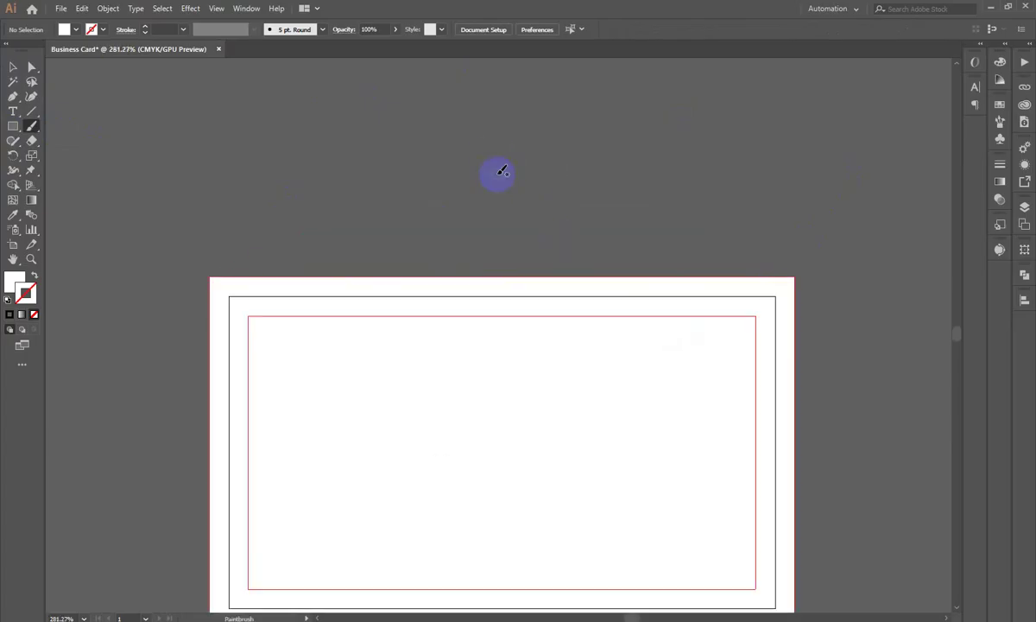
pyautogui.hotkey('shift', 'x')
pyautogui.moveTo(377, 117); pyautogui.dragTo(372, 235)
pyautogui.moveTo(353, 177)
pyautogui.mouseDown()
pyautogui.moveTo(396, 188)
pyautogui.moveTo(398, 174)
pyautogui.moveTo(440, 169)
pyautogui.moveTo(458, 143)
pyautogui.moveTo(516, 186)
pyautogui.moveTo(518, 211)
pyautogui.mouseUp()
pyautogui.hotkey('ctrl', 'z')
# Step: Finish brushing the word 'front' above the artboard and return to the Selection tool
pyautogui.moveTo(492, 164); pyautogui.dragTo(566, 137)
pyautogui.scroll(-1, 589, 143)
pyautogui.scroll(-3, 347, 243)
pyautogui.scroll(2, 446, 277)
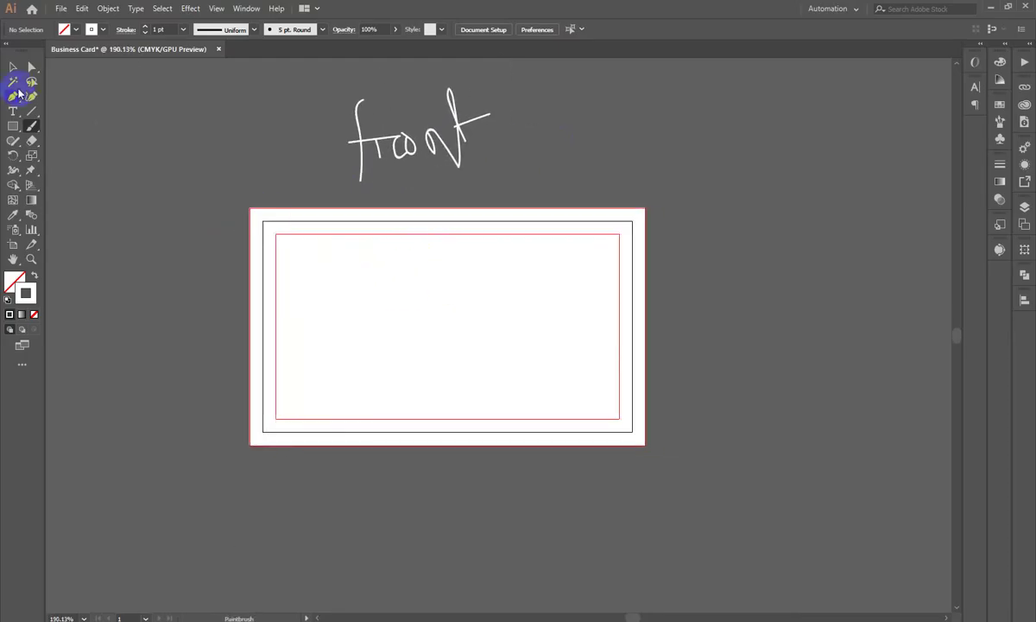
pyautogui.click(13, 67)
pyautogui.scroll(-1, 121, 268)
pyautogui.keyDown('ctrl'); pyautogui.keyDown('alt'); pyautogui.click(421, 289); pyautogui.keyUp('alt'); pyautogui.keyUp('ctrl')
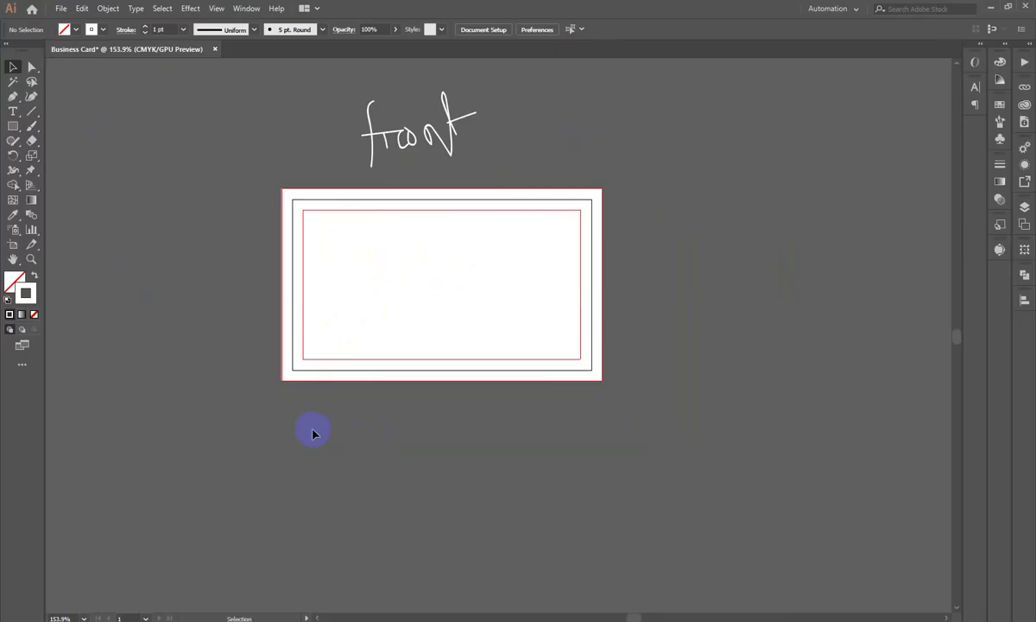
pyautogui.scroll(-2, 309, 425)
pyautogui.scroll(1, 302, 412)
# Step: Select the white bleed rectangle, then bring up the canvas context menu and dismiss it
pyautogui.click(290, 309)
pyautogui.click(714, 275)
pyautogui.rightClick(658, 227)
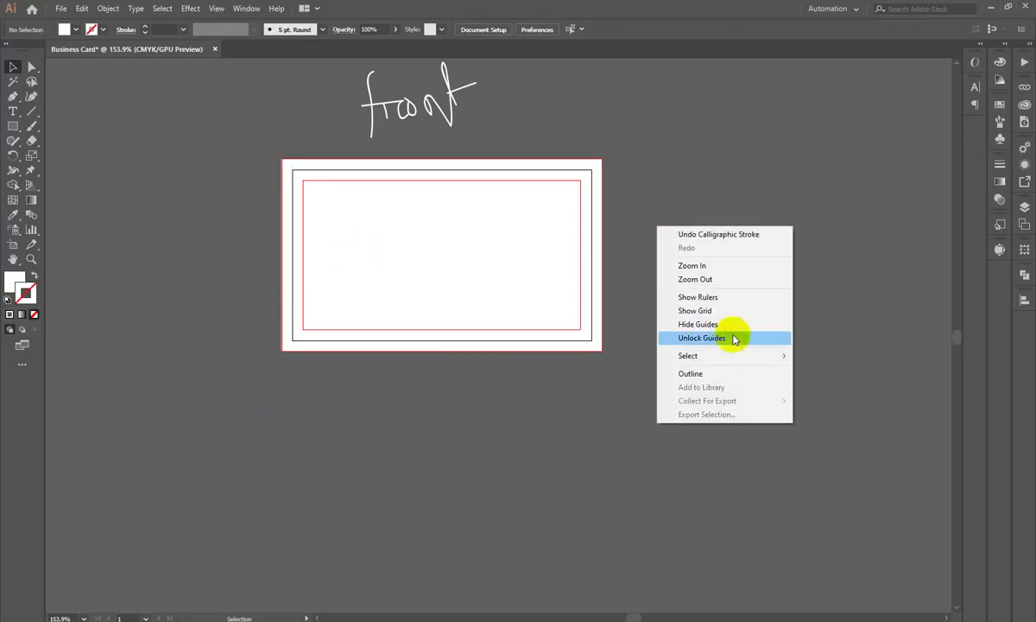
pyautogui.click(716, 172)
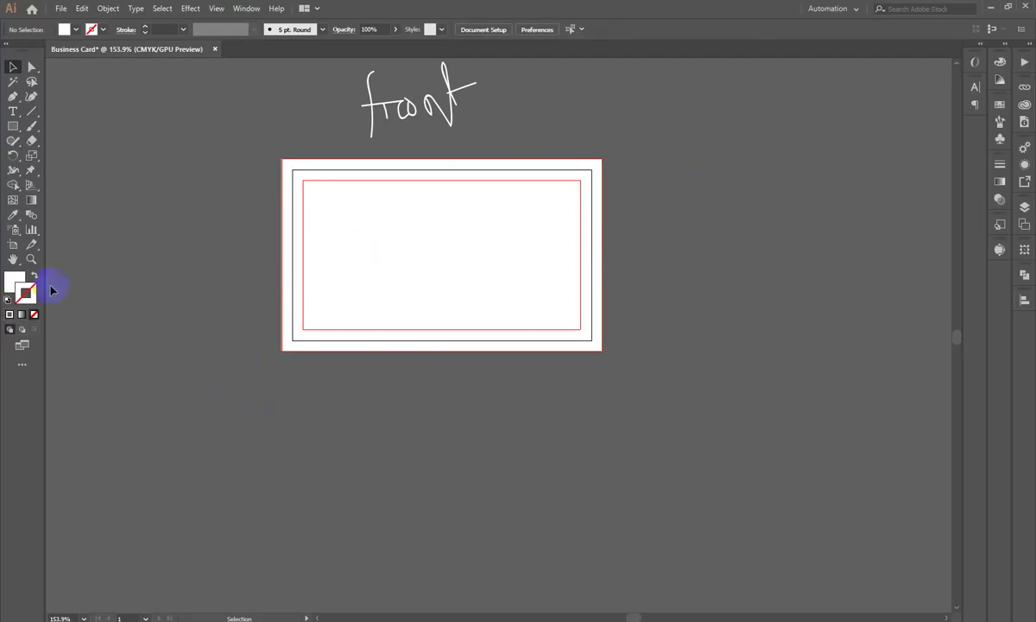
# Step: Copy the card artboard to the right with the Artboard tool, then undo the copy
pyautogui.click(14, 246)
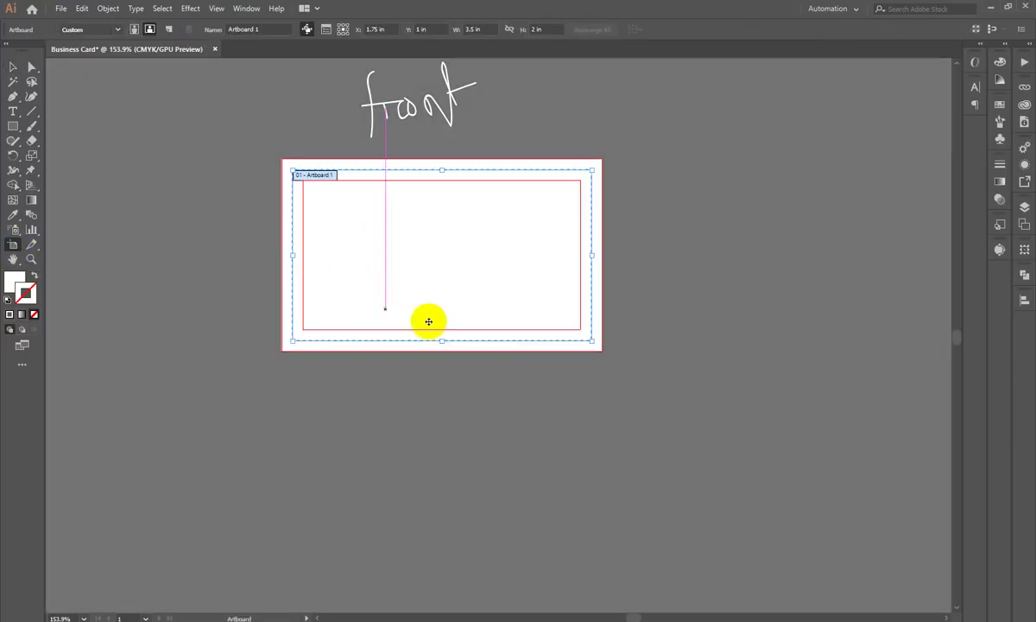
pyautogui.scroll(-1, 402, 381)
pyautogui.moveTo(463, 402); pyautogui.dragTo(384, 397)
pyautogui.moveTo(321, 289); pyautogui.dragTo(681, 289)
pyautogui.click(12, 68)
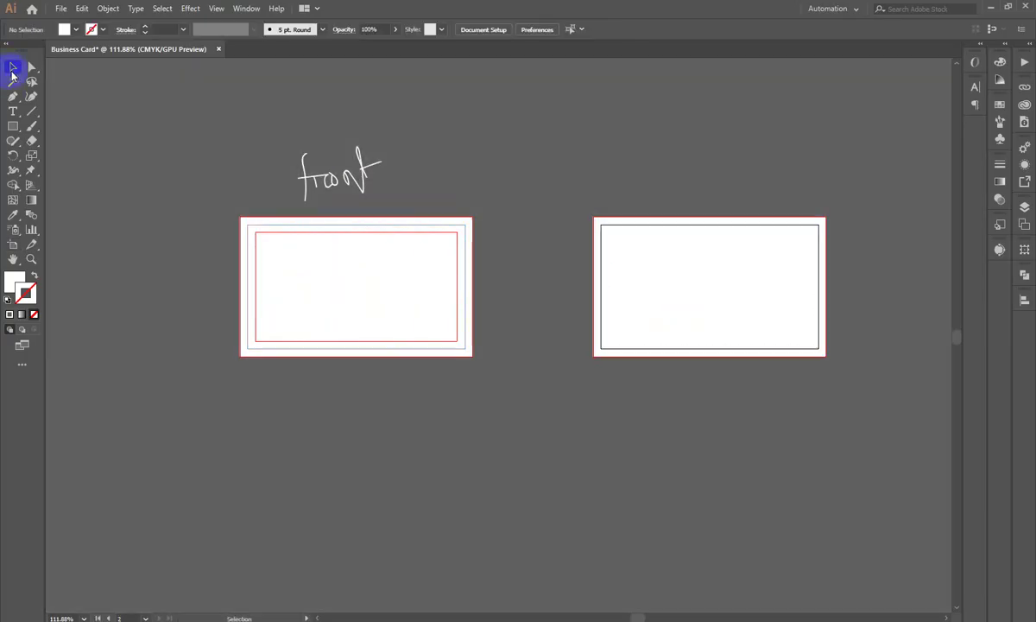
pyautogui.moveTo(439, 268); pyautogui.dragTo(480, 392)
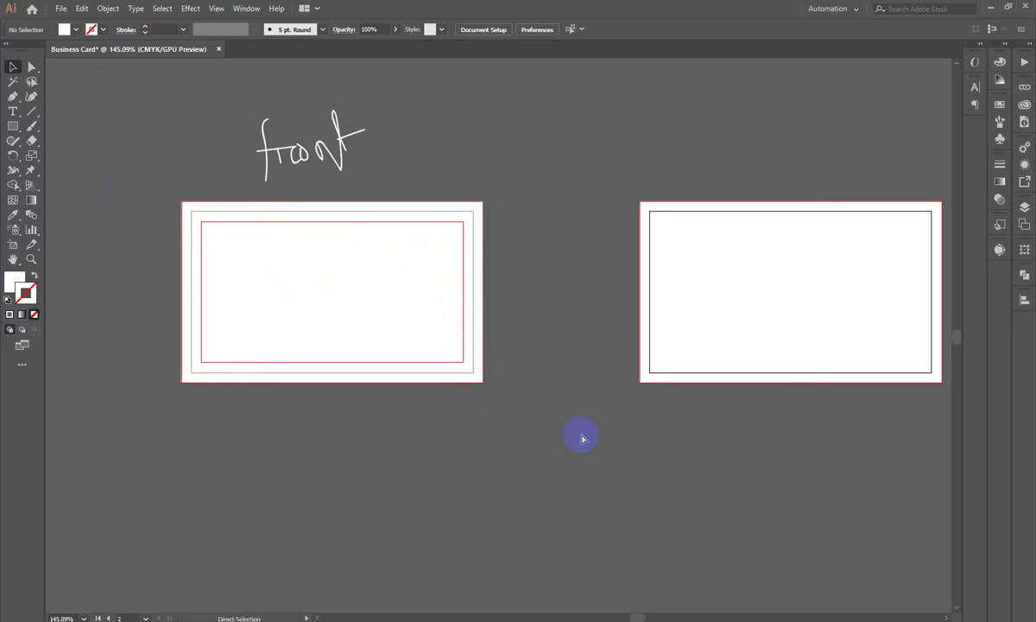
pyautogui.hotkey('ctrl', 'z')
# Step: Unlock the guides, duplicate the card artboard again, then undo the duplicate
pyautogui.rightClick(571, 210)
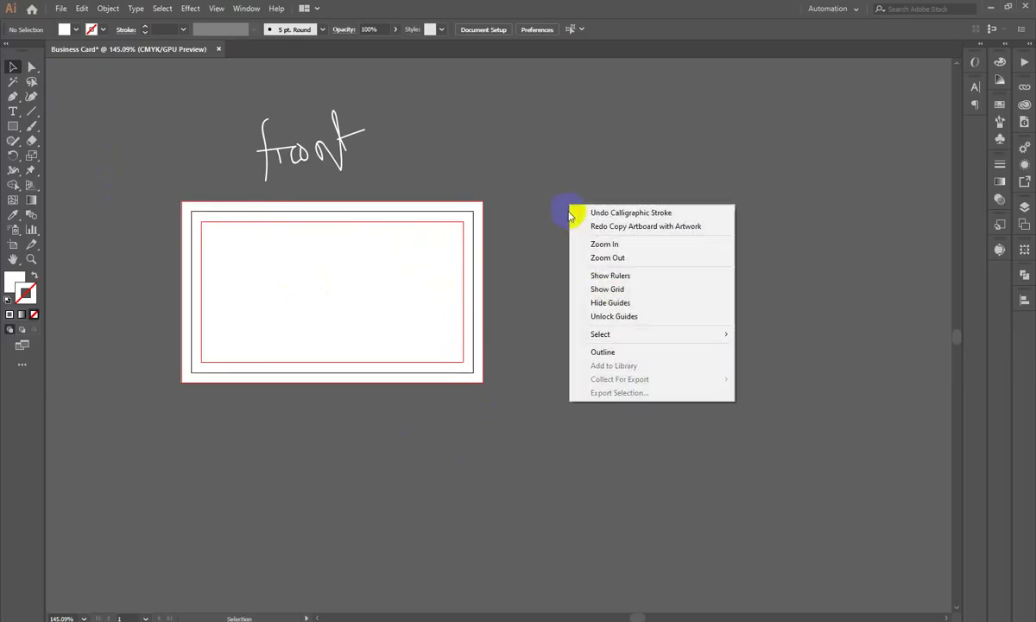
pyautogui.click(608, 316)
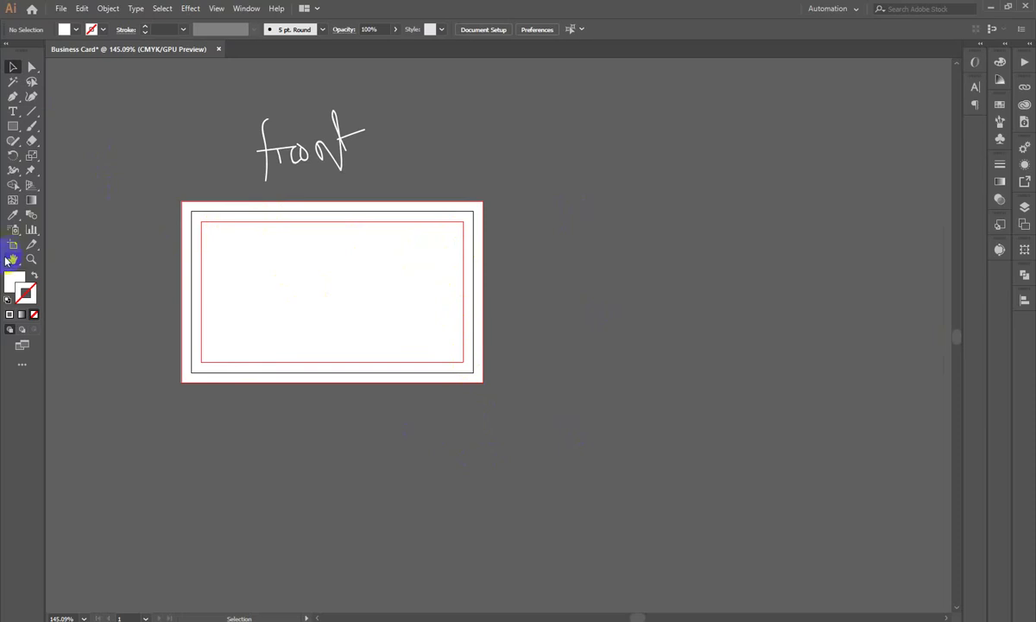
pyautogui.click(12, 248)
pyautogui.moveTo(227, 298); pyautogui.dragTo(626, 313)
pyautogui.click(12, 66)
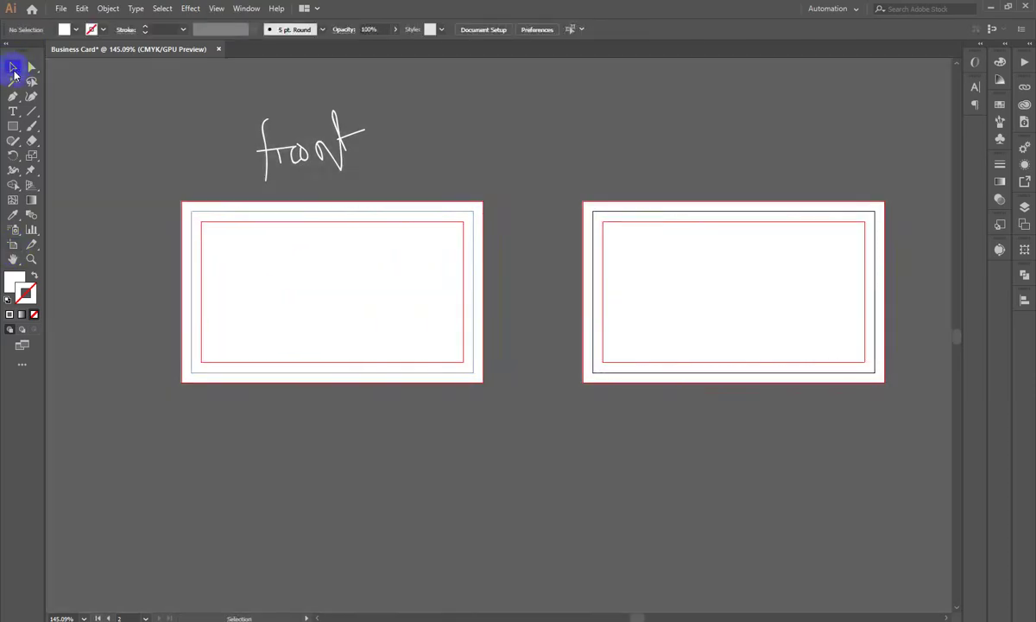
pyautogui.click(335, 169)
pyautogui.click(593, 177)
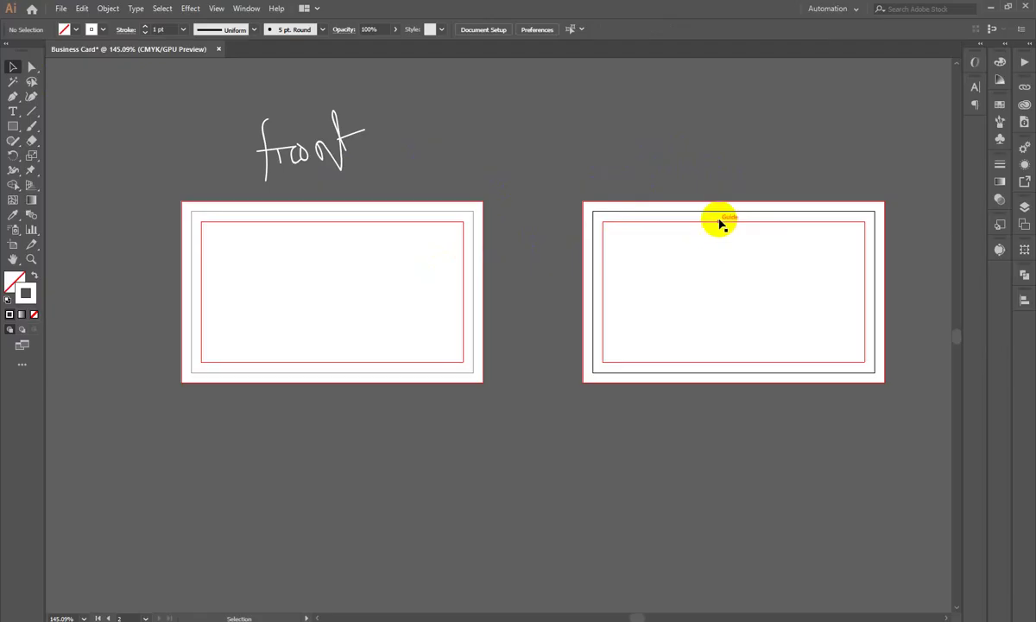
pyautogui.hotkey('ctrl', 'z')
# Step: Marquee-select and delete the handwritten 'front' strokes, then switch to Chrome
pyautogui.moveTo(382, 307); pyautogui.dragTo(521, 353)
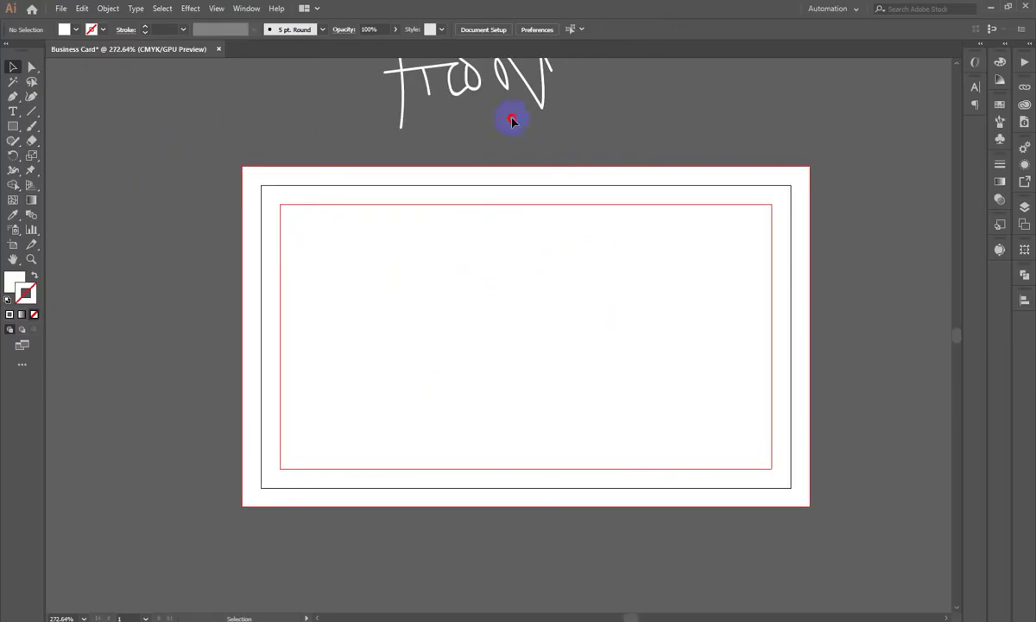
pyautogui.moveTo(608, 122); pyautogui.dragTo(396, 72)
pyautogui.scroll(3, 396, 71)
pyautogui.press('Delete')
pyautogui.moveTo(338, 162); pyautogui.dragTo(507, 282)
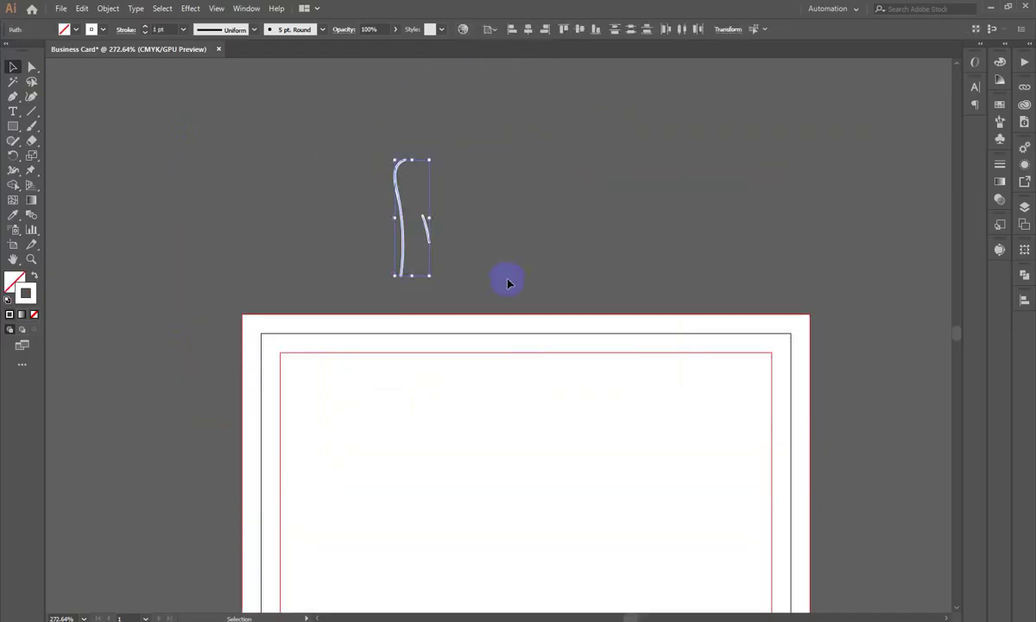
pyautogui.press('Delete')
pyautogui.scroll(-1, 527, 241)
pyautogui.click(426, 615)
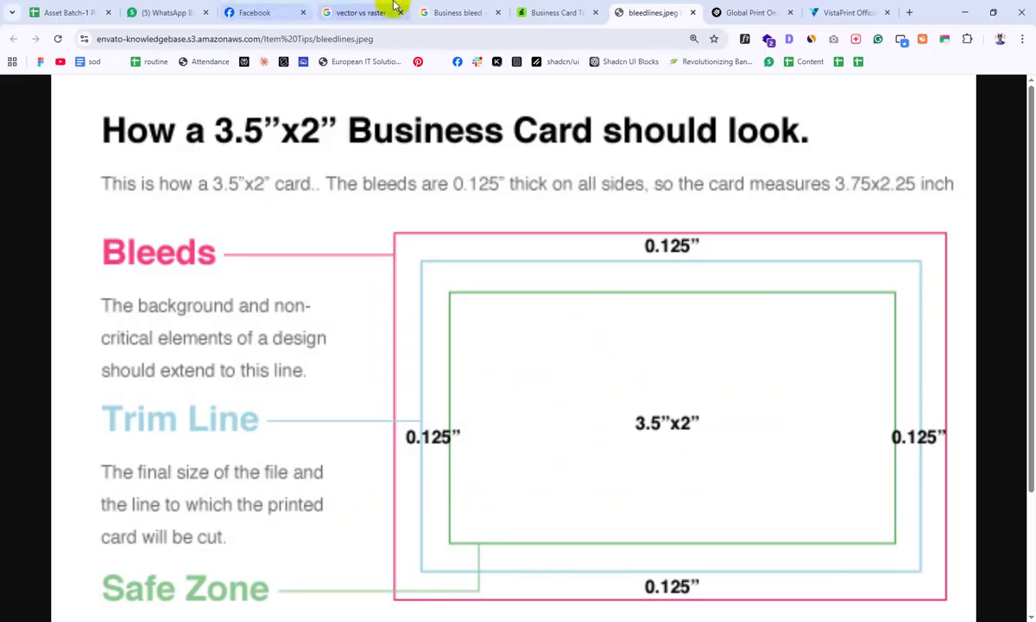
# Step: Look through the bleed-lines, Business bleed and vector vs raster tabs, ending on vector vs raster
pyautogui.click(536, 7)
pyautogui.click(484, 10)
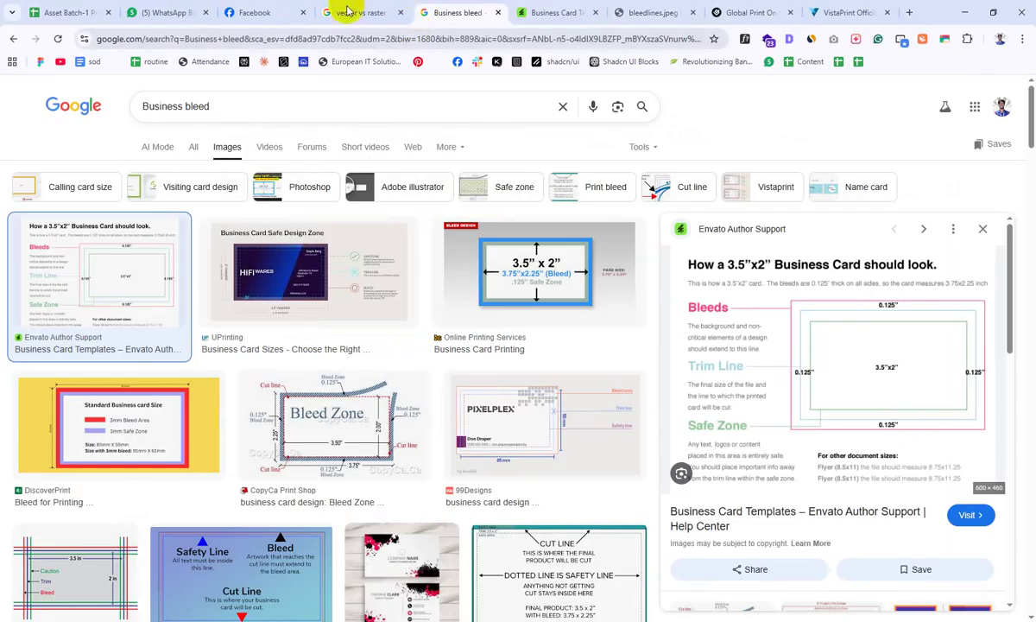
pyautogui.click(347, 9)
pyautogui.click(462, 10)
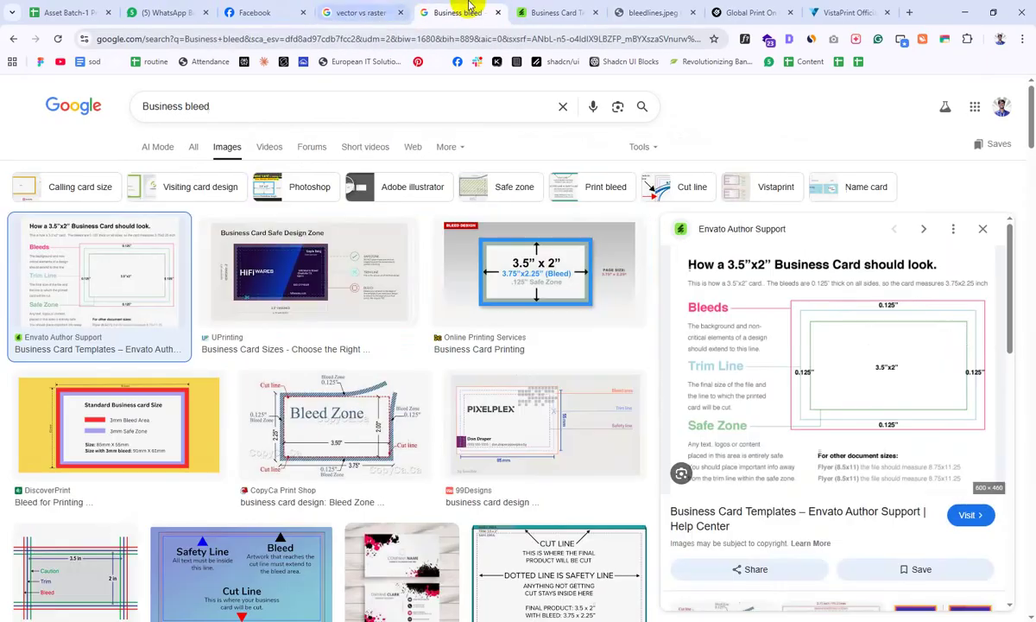
pyautogui.click(234, 104)
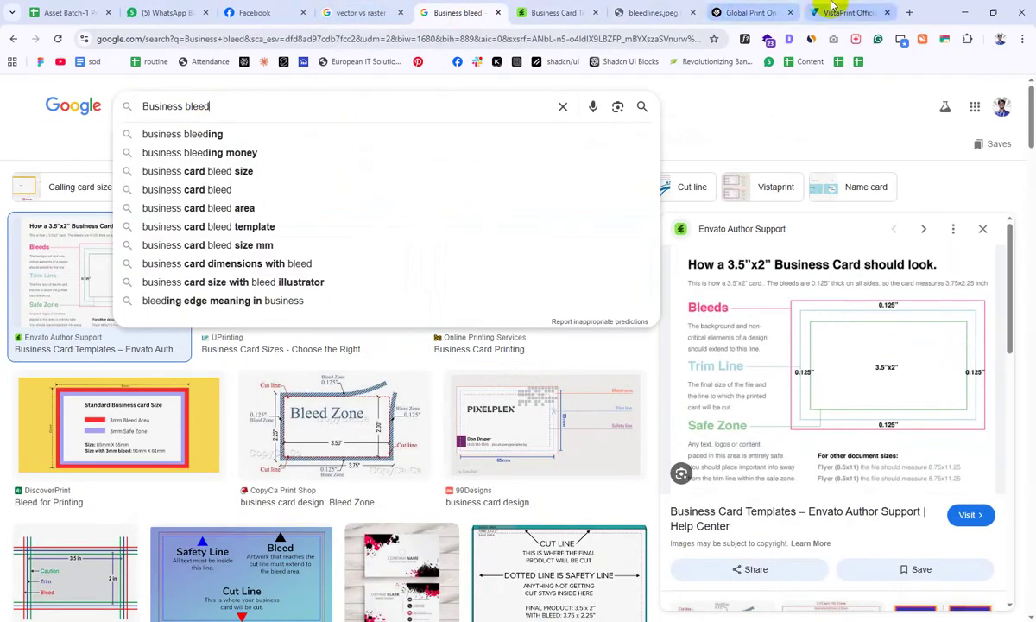
pyautogui.click(385, 7)
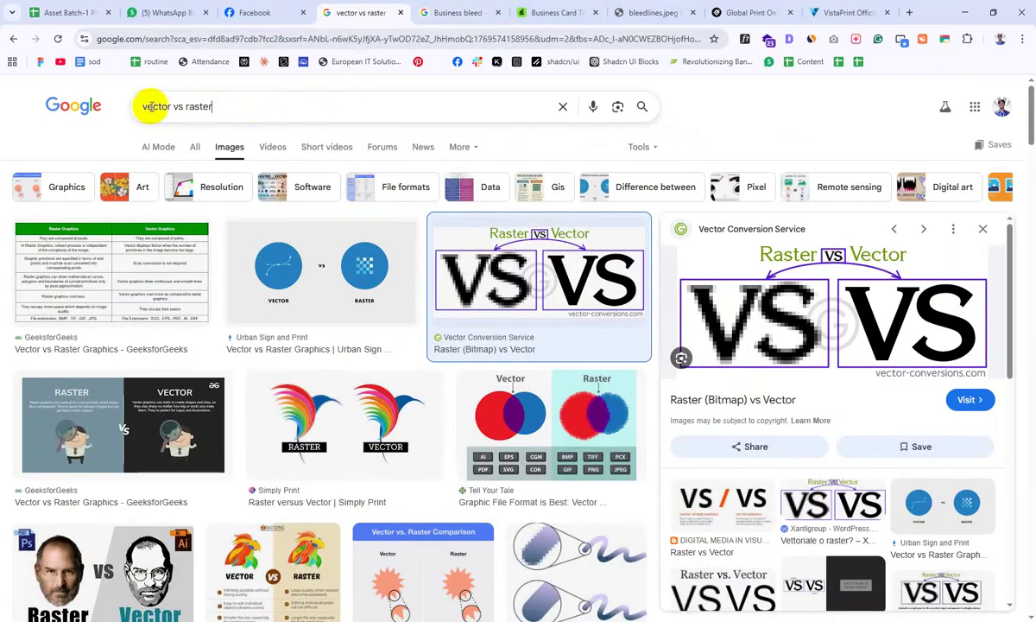
# Step: Replace the search query with 'business card design' and run it
pyautogui.tripleClick(147, 105)
pyautogui.write('business')
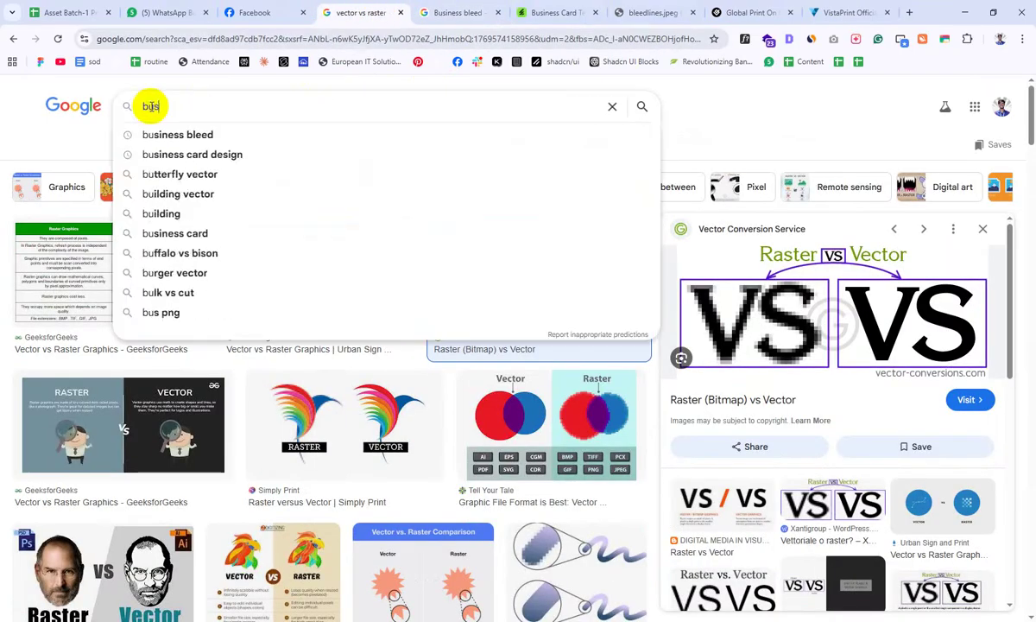
pyautogui.press('BackSpace')
pyautogui.press('BackSpace')
pyautogui.write('ss card')
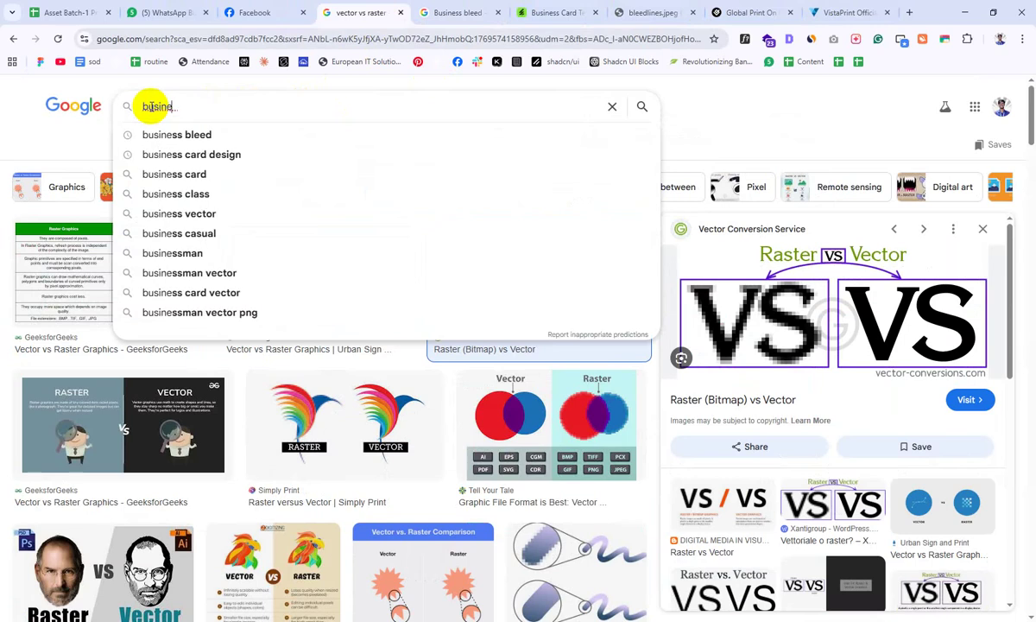
pyautogui.write(' d')
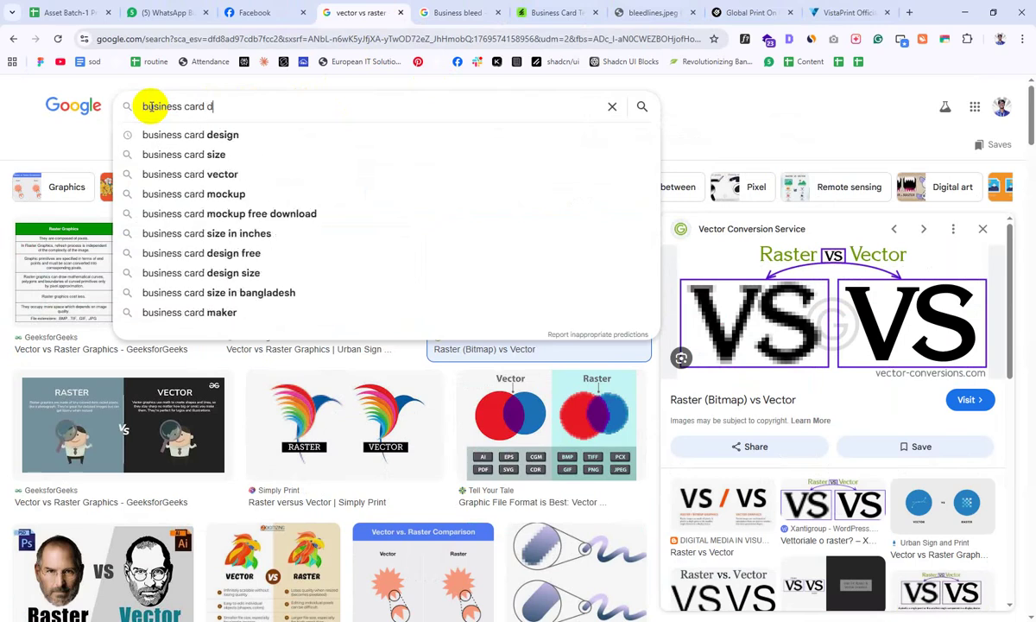
pyautogui.write('esign')
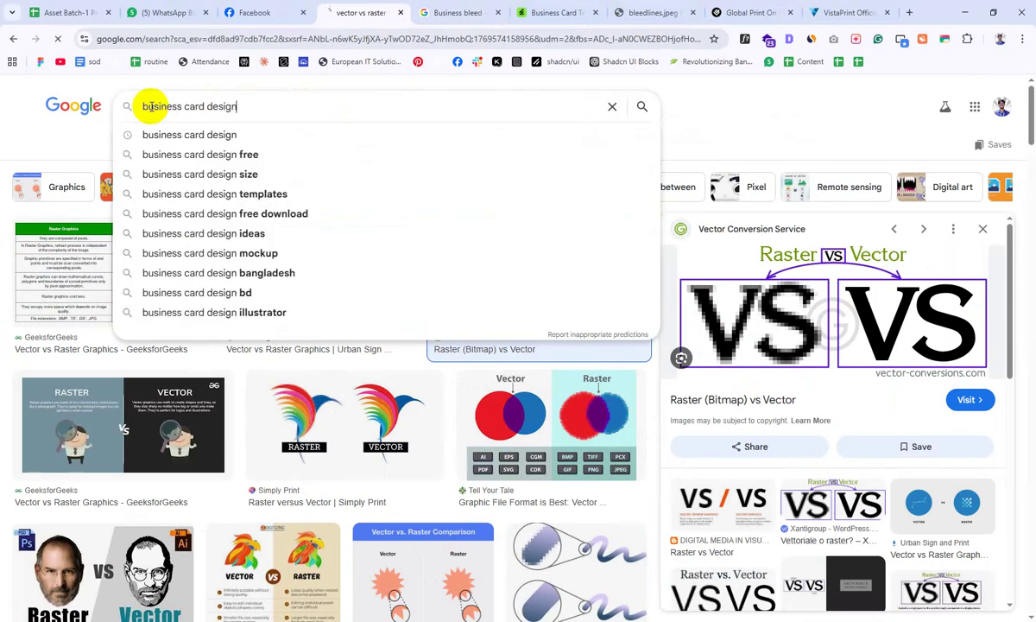
pyautogui.press('Return')
# Step: Preview the orange Behance card and the red-and-white Adobe Stock card in the results
pyautogui.scroll(-1, 742, 190)
pyautogui.scroll(-2, 738, 200)
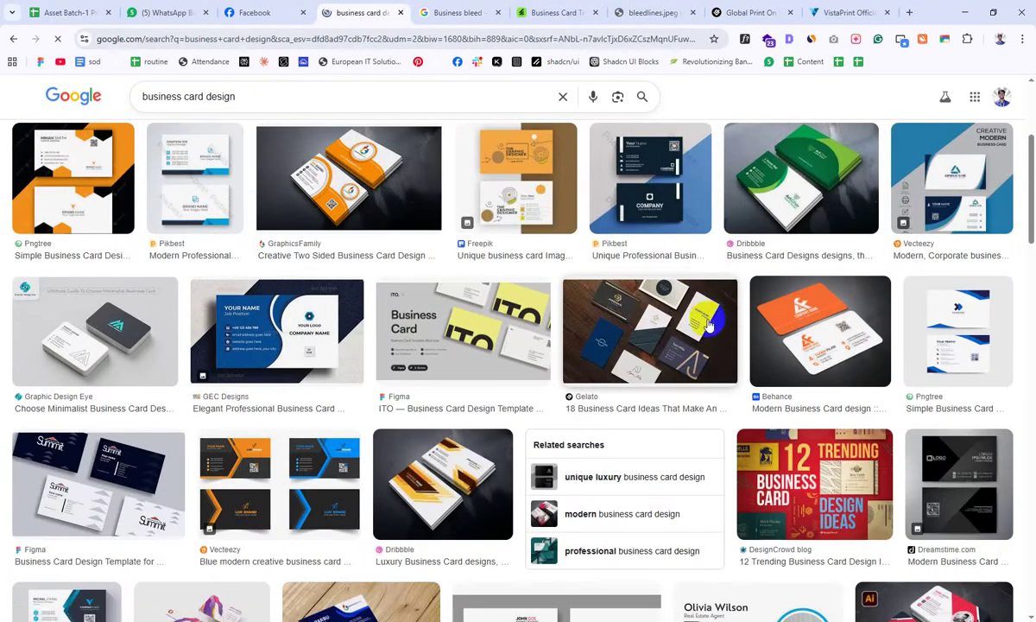
pyautogui.scroll(-1, 690, 276)
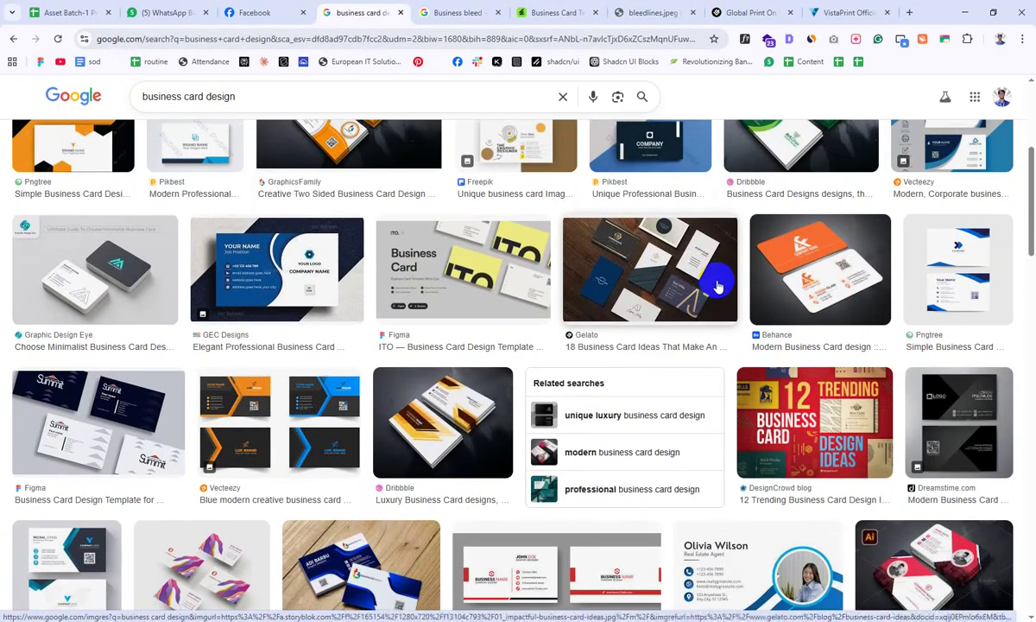
pyautogui.scroll(-1, 715, 284)
pyautogui.click(788, 211)
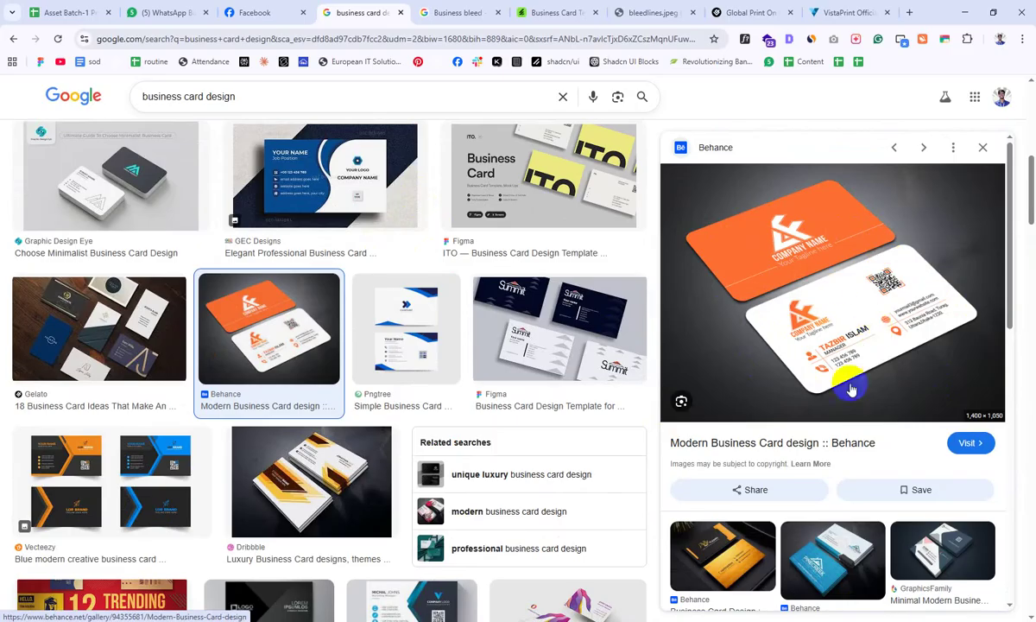
pyautogui.scroll(-4, 226, 235)
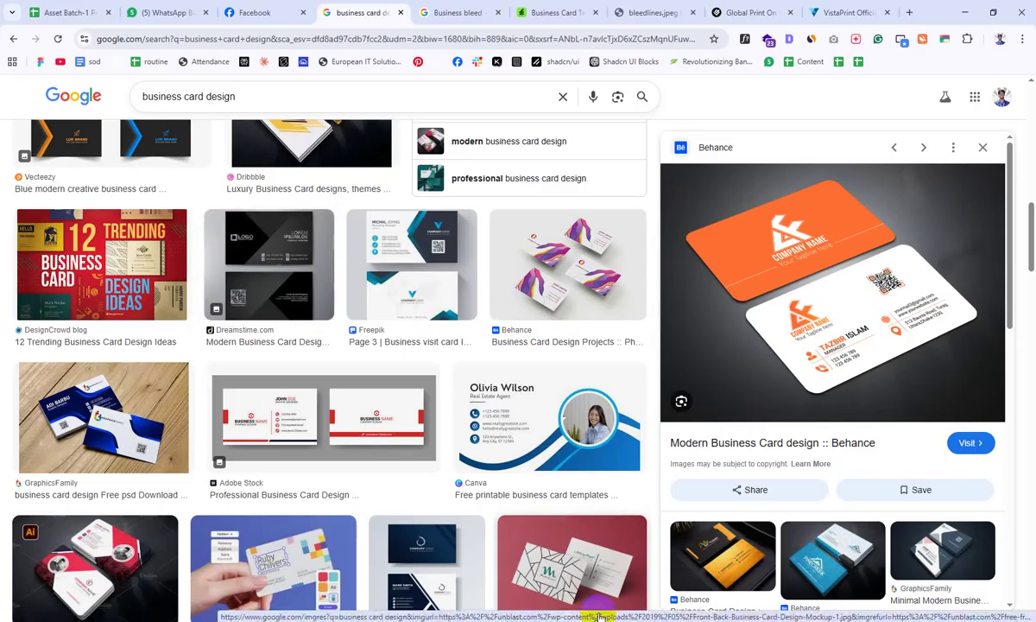
pyautogui.click(381, 456)
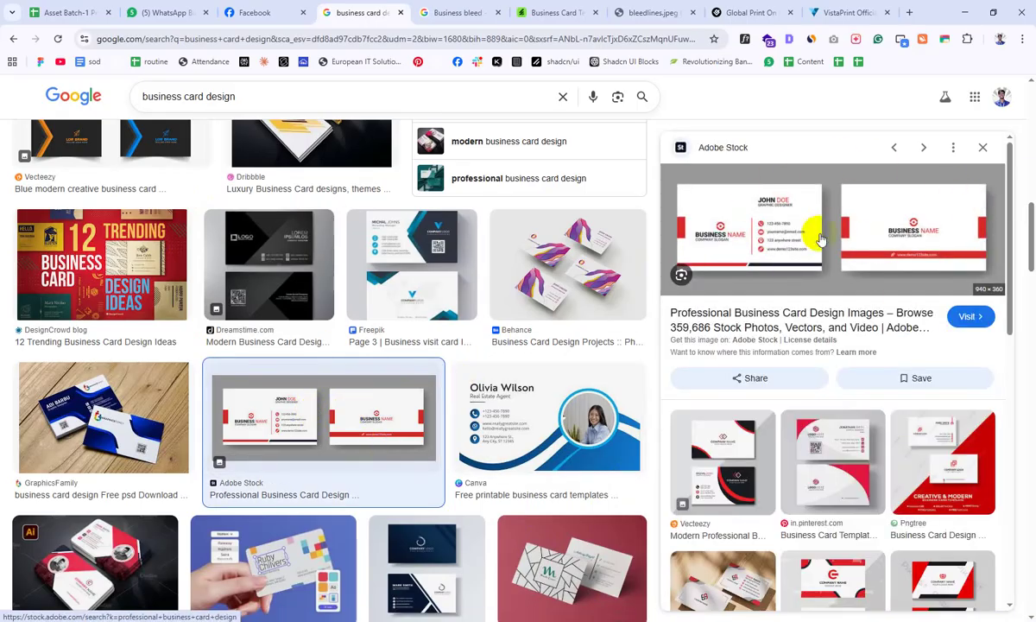
# Step: Preview the red-and-white curved Pngtree template from in.pinterest.com, then return to Illustrator
pyautogui.scroll(-2, 181, 312)
pyautogui.scroll(-4, 181, 312)
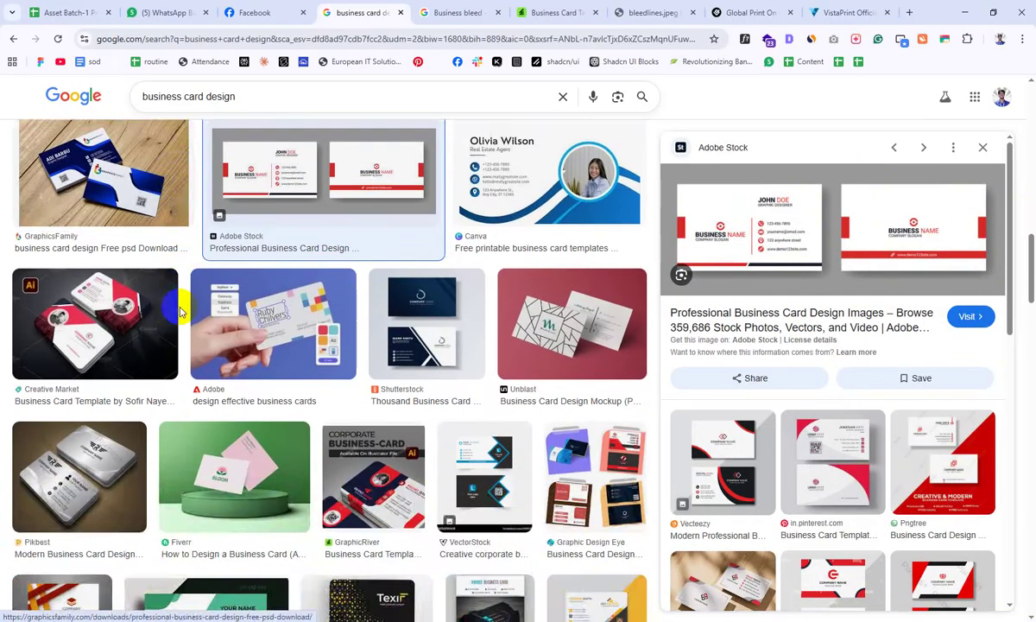
pyautogui.click(857, 466)
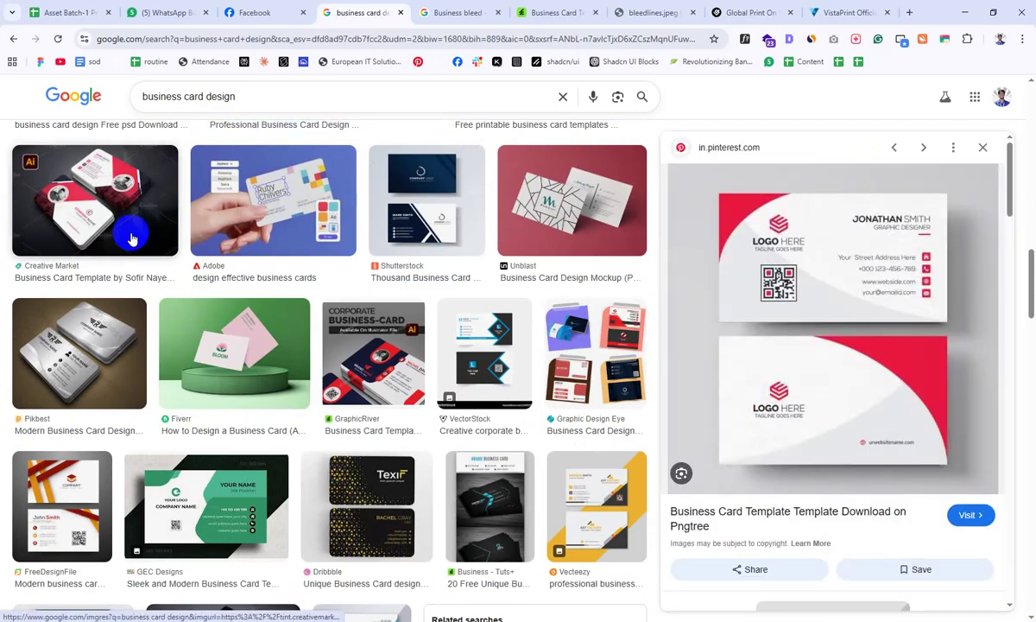
pyautogui.scroll(-1, 132, 234)
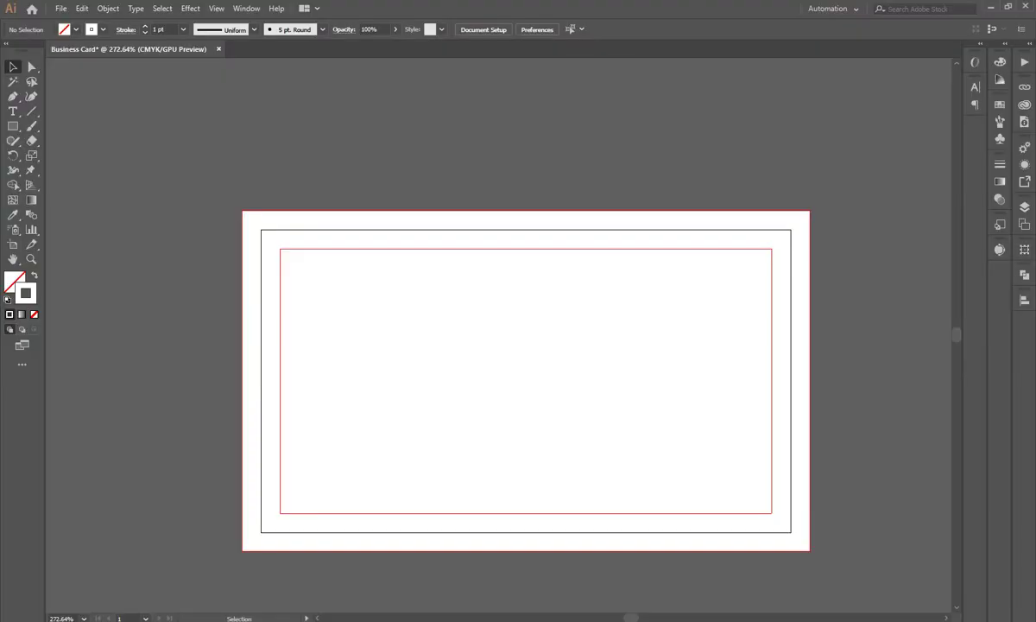
pyautogui.click(13, 125)
# Step: Draw a large circle overlapping the card's right side with the Ellipse tool
pyautogui.click(52, 170)
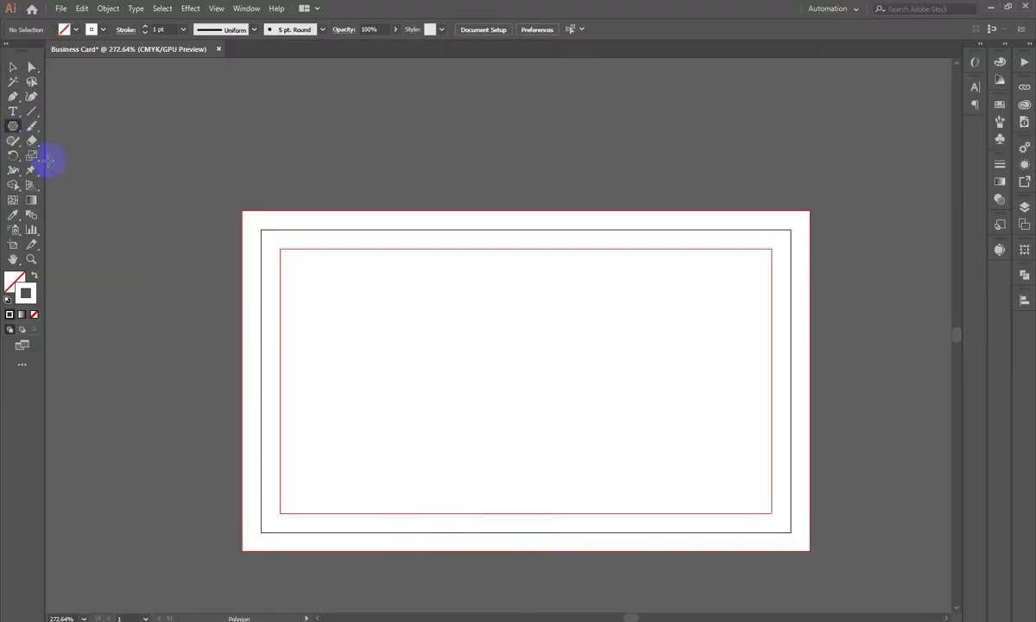
pyautogui.click(13, 127)
pyautogui.click(76, 157)
pyautogui.scroll(-2, 566, 322)
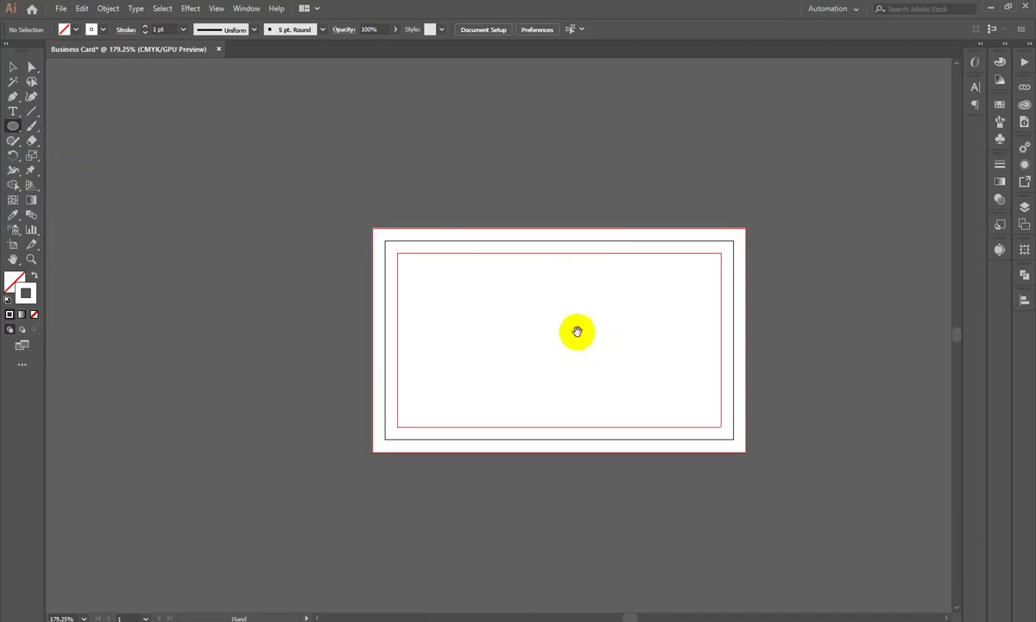
pyautogui.moveTo(566, 322); pyautogui.dragTo(527, 318)
pyautogui.moveTo(601, 242)
pyautogui.mouseDown()
pyautogui.moveTo(844, 462)
pyautogui.moveTo(855, 495)
pyautogui.mouseUp()
pyautogui.click(12, 66)
# Step: Fill the circle with red EF0F0F, with no stroke
pyautogui.click(33, 275)
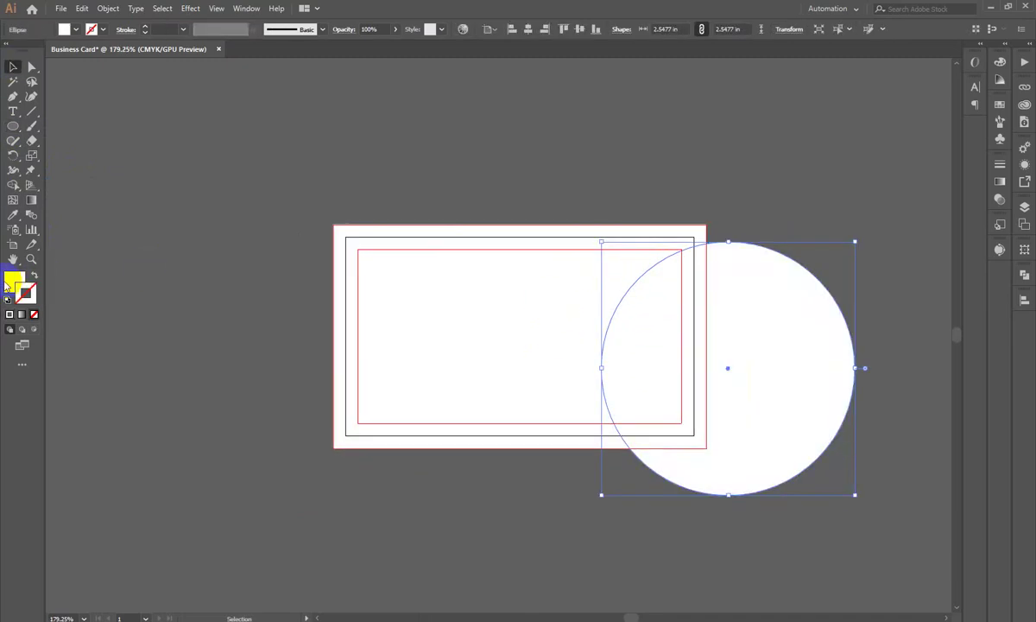
pyautogui.doubleClick(13, 281)
pyautogui.click(745, 120)
pyautogui.click(888, 116)
# Step: Move the red circle off the artboard to the upper left
pyautogui.moveTo(729, 368); pyautogui.dragTo(656, 318)
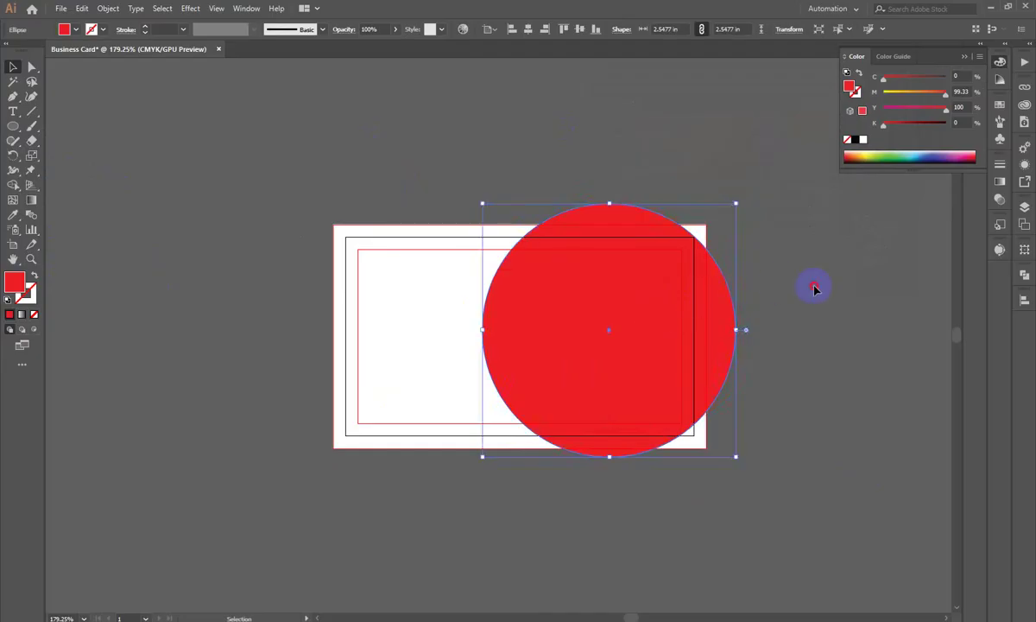
pyautogui.click(814, 286)
pyautogui.click(675, 303)
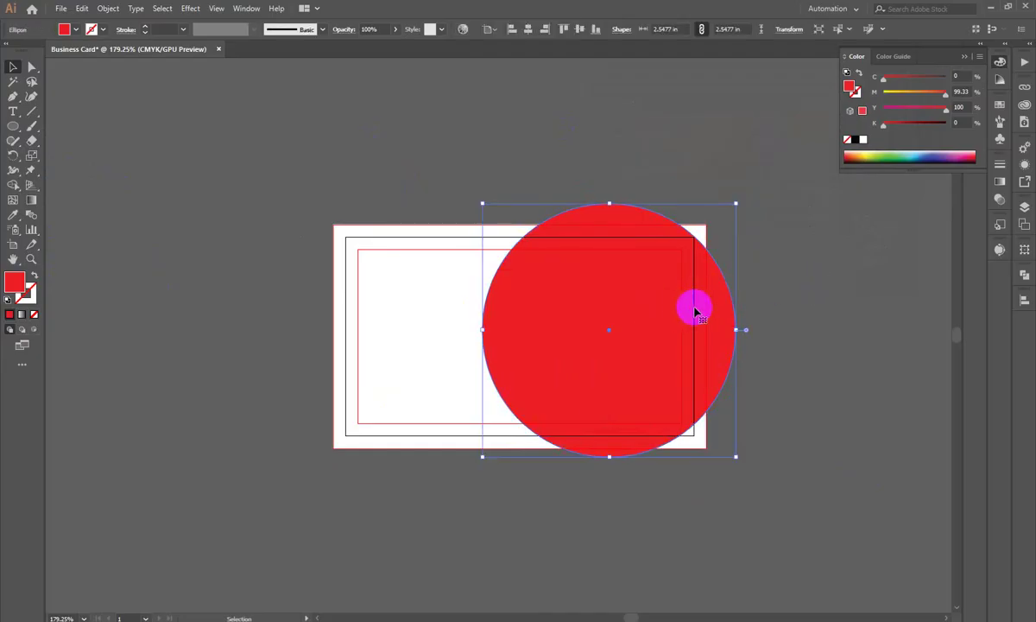
pyautogui.moveTo(699, 312); pyautogui.dragTo(225, 206)
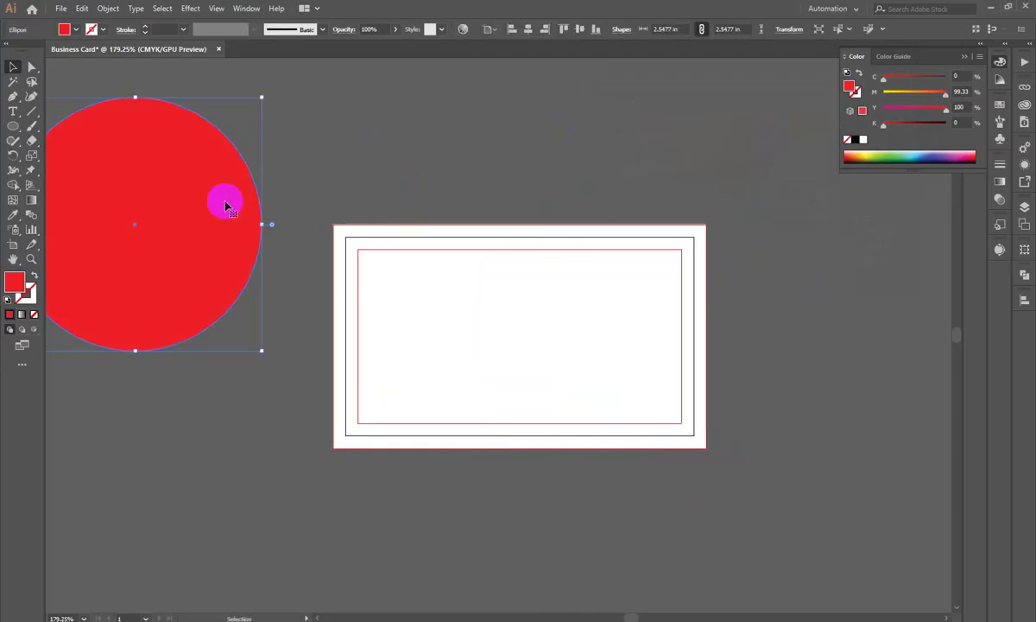
pyautogui.click(16, 144)
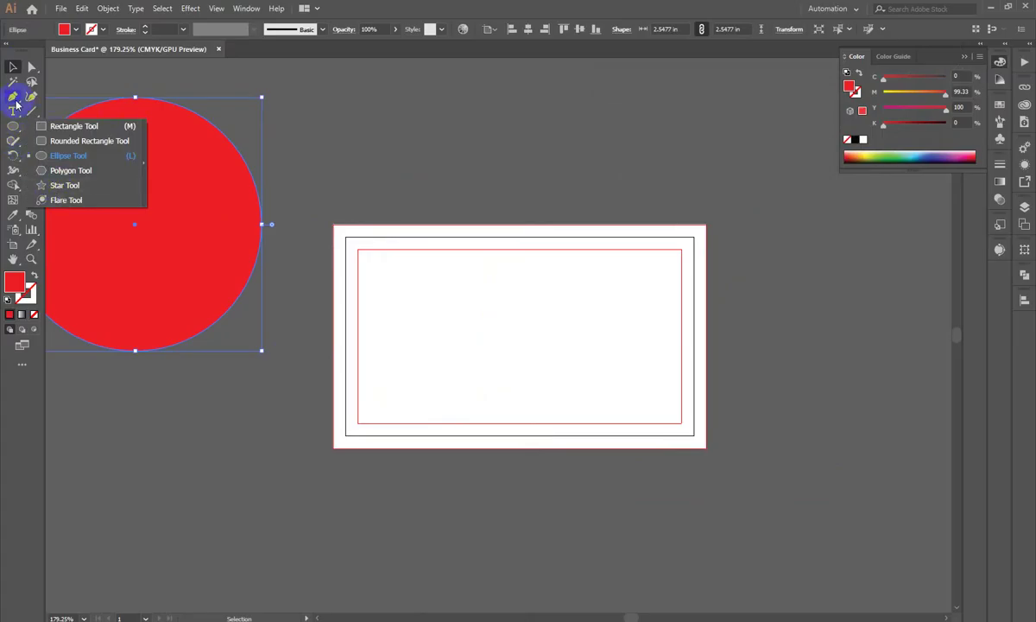
# Step: Try a lens flare on the red circle, then undo it
pyautogui.click(66, 200)
pyautogui.moveTo(568, 184); pyautogui.dragTo(520, 236)
pyautogui.hotkey('ctrl', 'z')
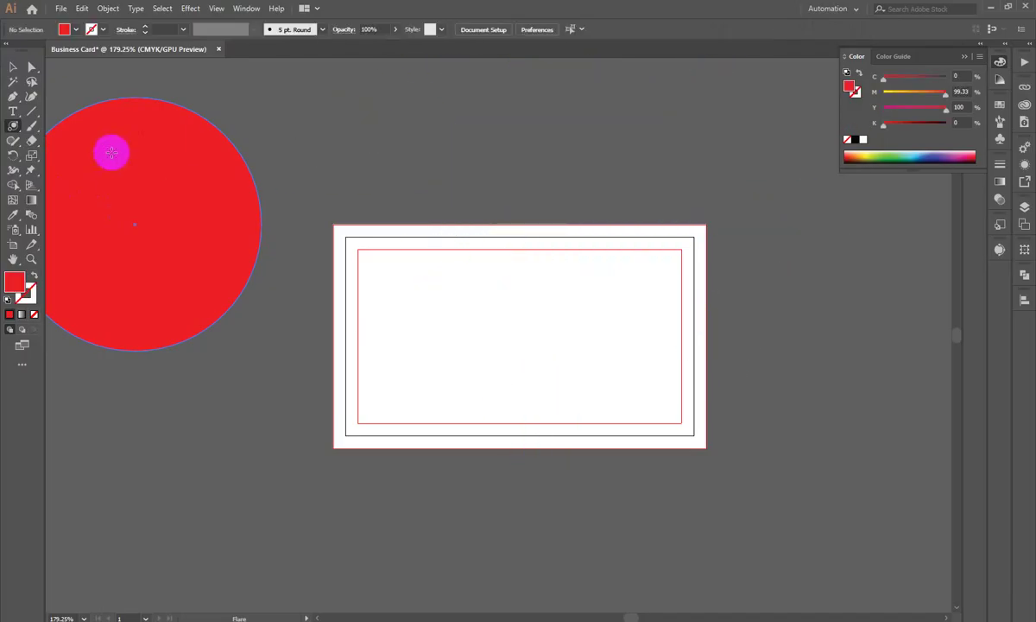
# Step: Draw a red three-point star as a triangle and position it above the card
pyautogui.click(13, 125)
pyautogui.click(73, 185)
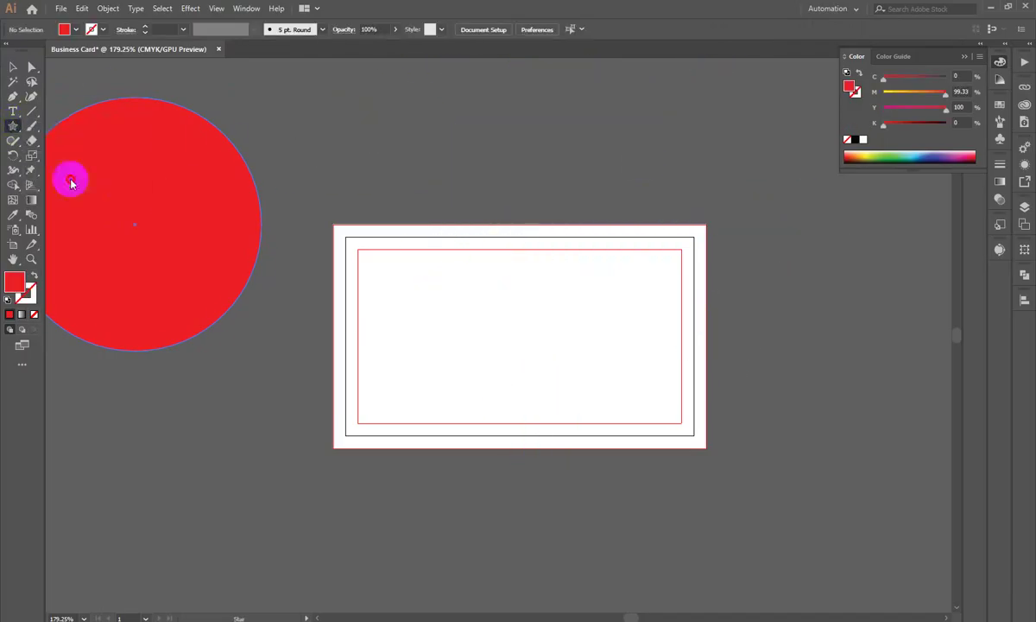
pyautogui.moveTo(675, 212)
pyautogui.mouseDown()
pyautogui.moveTo(606, 212)
pyautogui.moveTo(670, 212)
pyautogui.mouseUp()
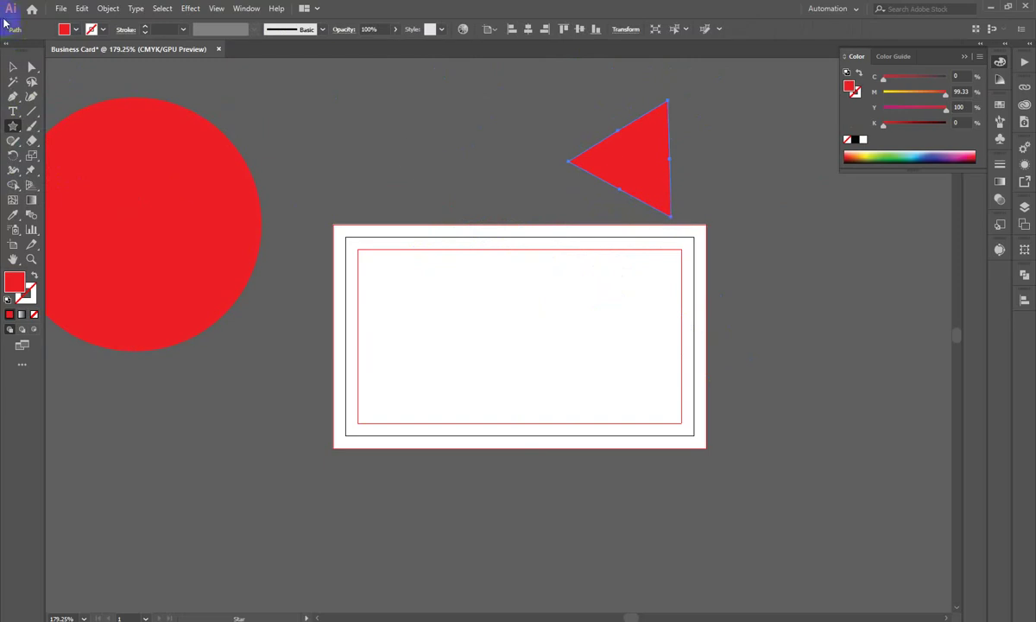
pyautogui.moveTo(629, 141); pyautogui.dragTo(591, 118)
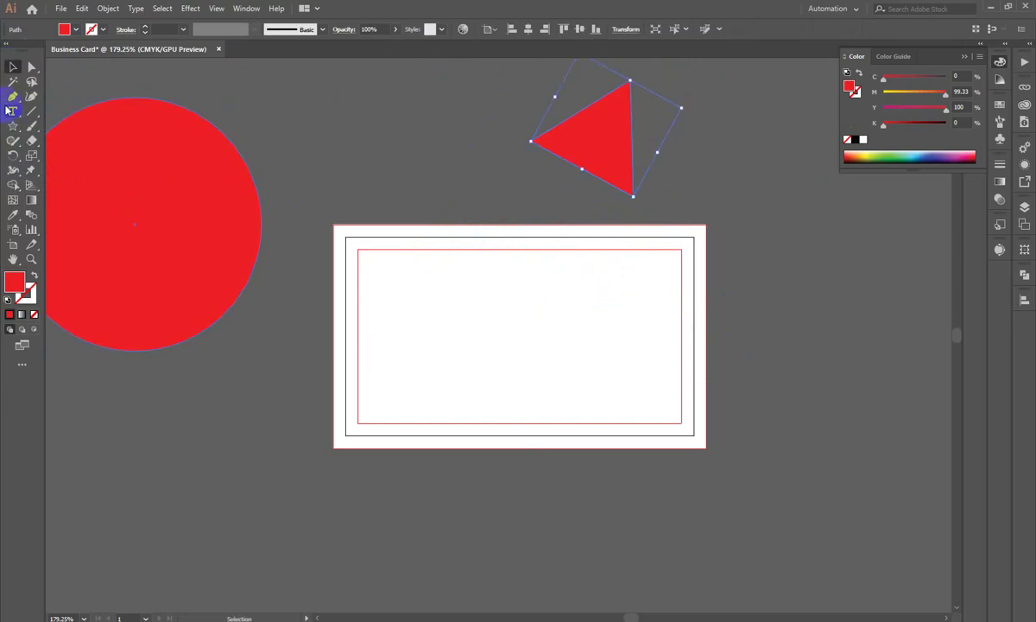
pyautogui.rightClick(16, 128)
pyautogui.rightClick(15, 98)
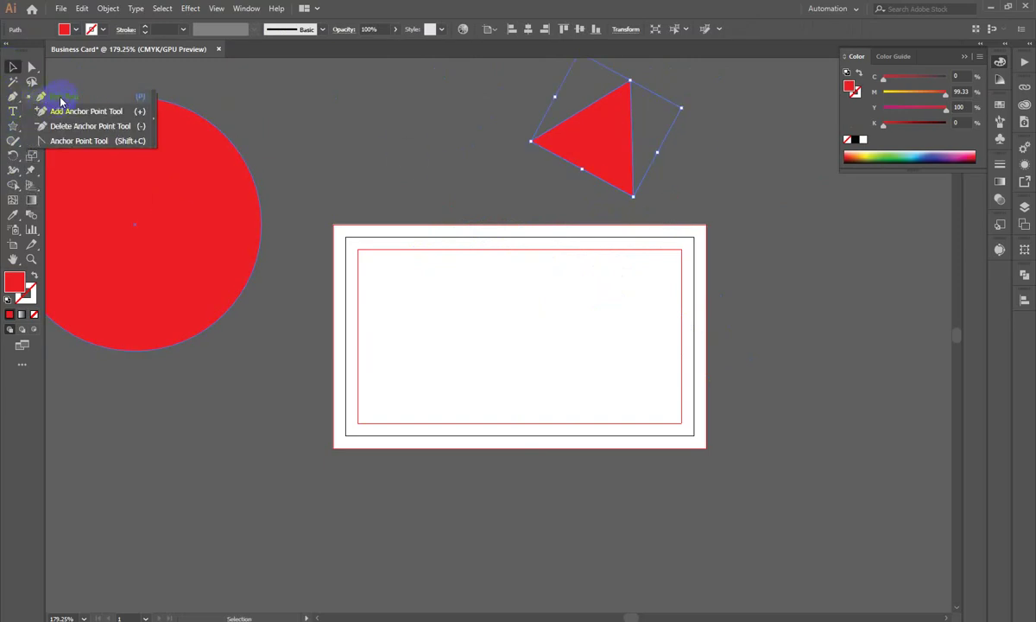
pyautogui.click(52, 95)
# Step: Pen-draw a closed red triangle from the card's top edge to its top-right and bottom-right corners
pyautogui.click(504, 226)
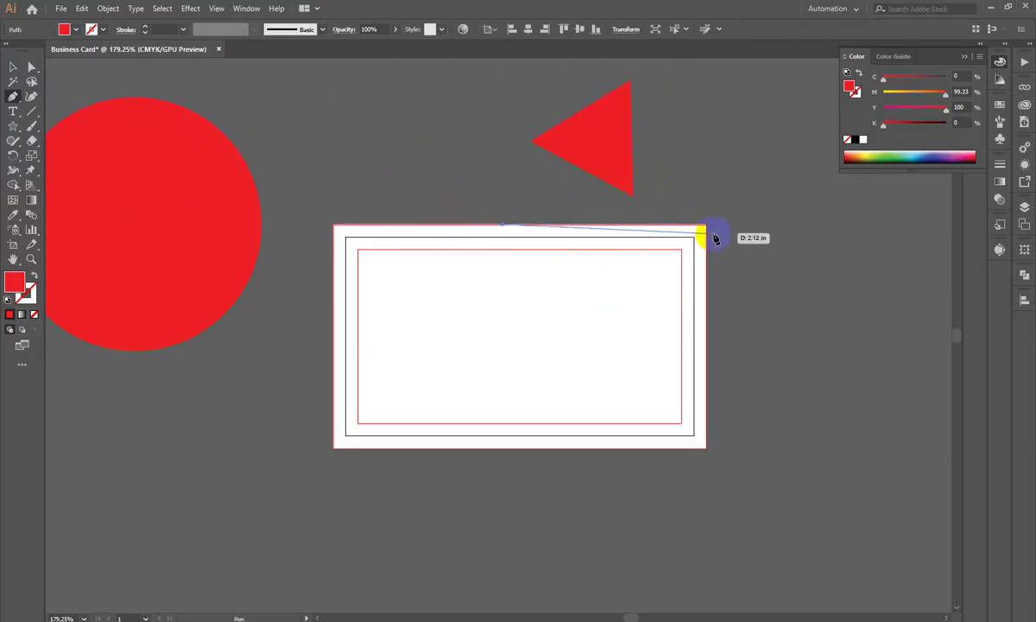
pyautogui.click(704, 225)
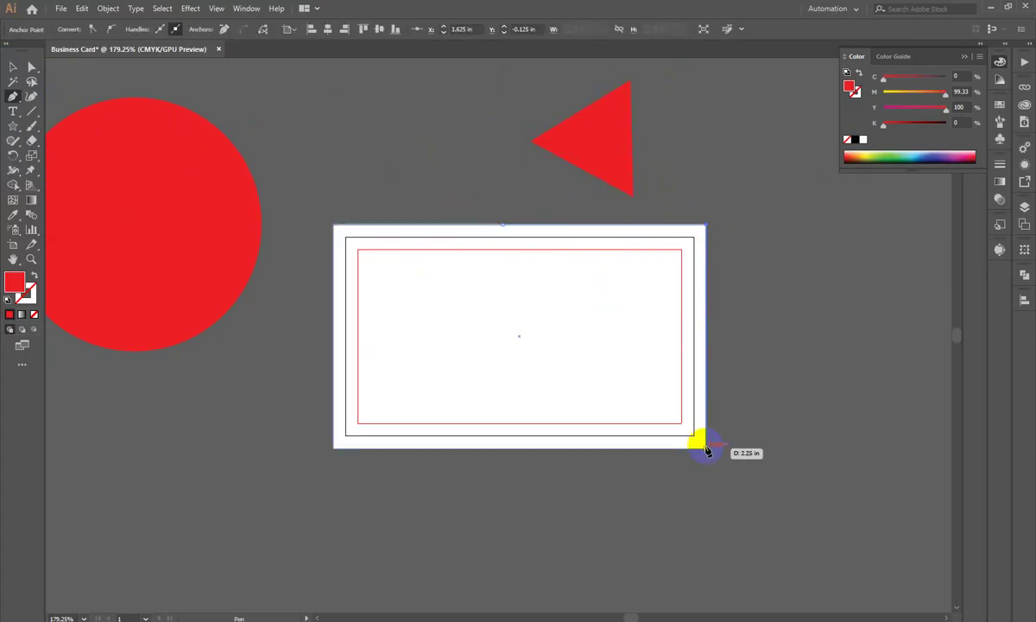
pyautogui.click(705, 448)
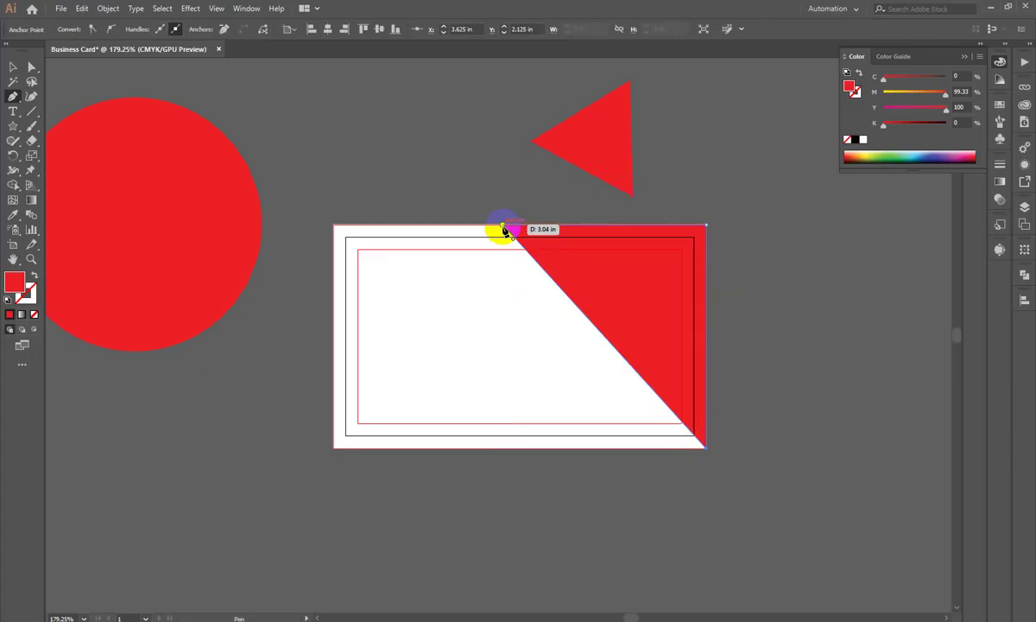
pyautogui.click(501, 242)
# Step: Move the red circle away from the card and select the corner triangle
pyautogui.click(12, 66)
pyautogui.click(324, 115)
pyautogui.moveTo(585, 259); pyautogui.dragTo(508, 305)
pyautogui.moveTo(292, 220); pyautogui.dragTo(256, 340)
pyautogui.moveTo(595, 285); pyautogui.dragTo(613, 261)
pyautogui.click(614, 271)
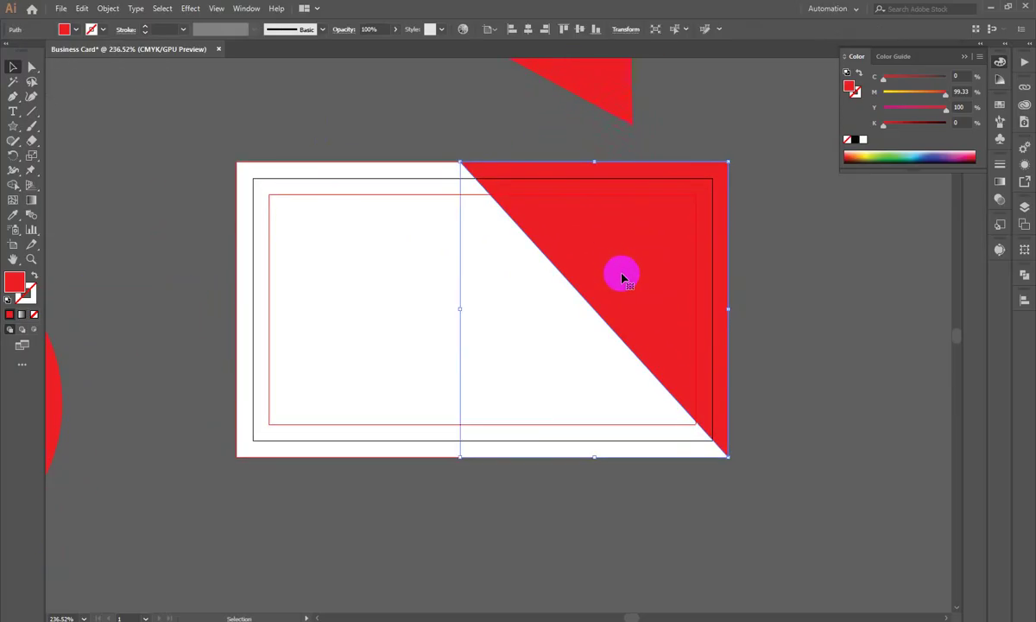
# Step: Slide the red triangle's top anchor point left along the card's top edge
pyautogui.click(32, 66)
pyautogui.moveTo(399, 161); pyautogui.dragTo(363, 120)
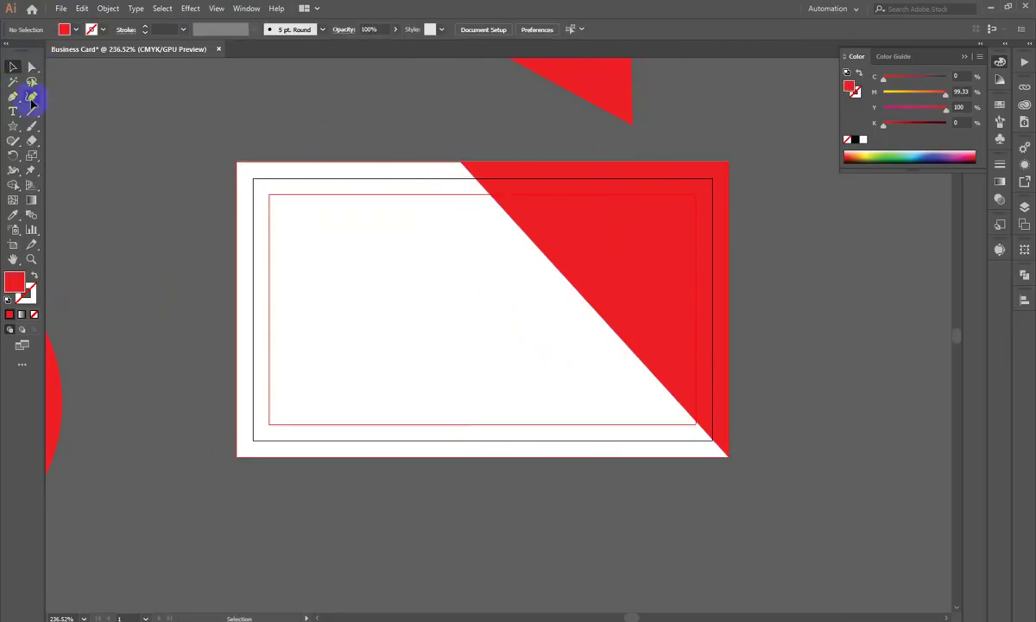
pyautogui.click(12, 67)
pyautogui.click(358, 413)
pyautogui.hotkey('ctrl', 'shift', 'a')
pyautogui.click(32, 66)
pyautogui.moveTo(461, 163); pyautogui.dragTo(398, 163)
pyautogui.hotkey('ctrl', 'shift', 'a')
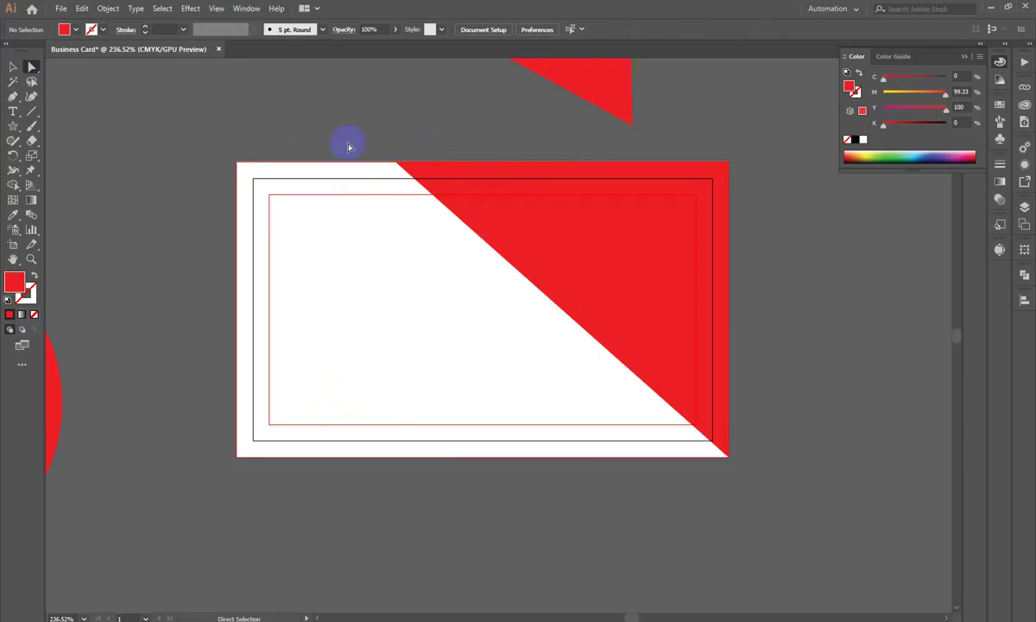
pyautogui.click(12, 67)
# Step: Bend the red triangle's diagonal edge into a concave curve with the Anchor Point Tool
pyautogui.click(651, 260)
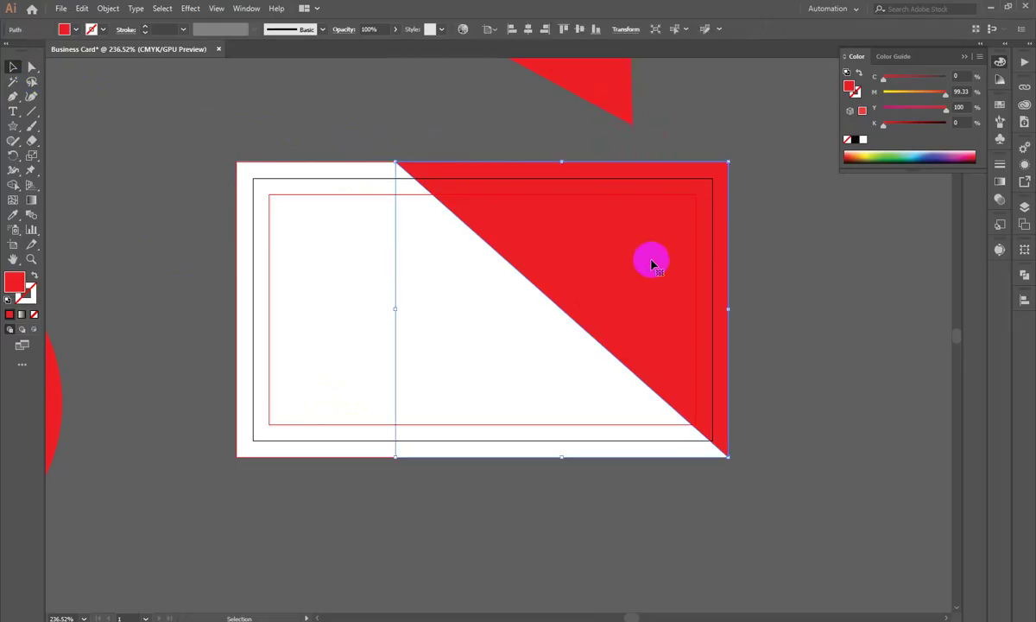
pyautogui.moveTo(12, 106); pyautogui.dragTo(52, 142)
pyautogui.moveTo(570, 320); pyautogui.dragTo(610, 271)
pyautogui.click(532, 201)
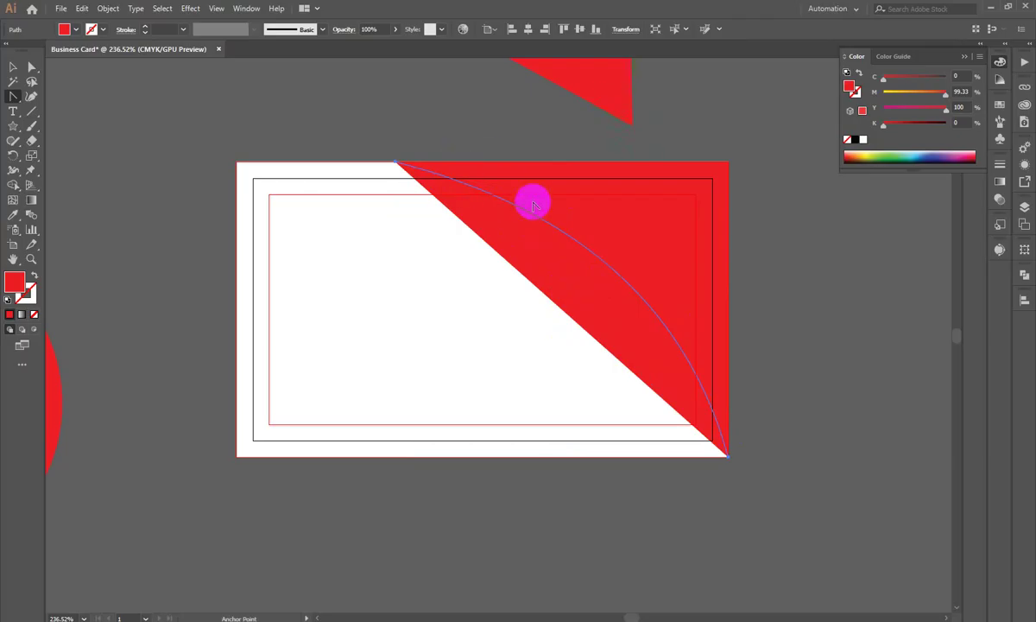
pyautogui.click(12, 67)
pyautogui.click(208, 120)
pyautogui.moveTo(506, 224); pyautogui.dragTo(790, 301)
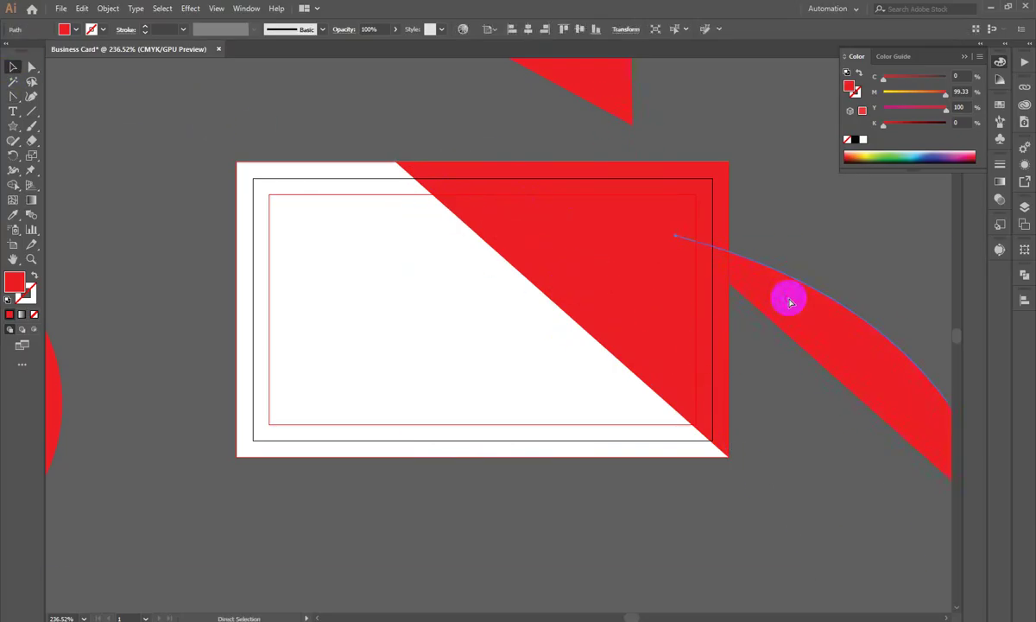
pyautogui.hotkey('ctrl', 'z')
pyautogui.hotkey('ctrl', 'z')
pyautogui.hotkey('ctrl', 'z')
pyautogui.click(12, 97)
pyautogui.moveTo(532, 291); pyautogui.dragTo(611, 205)
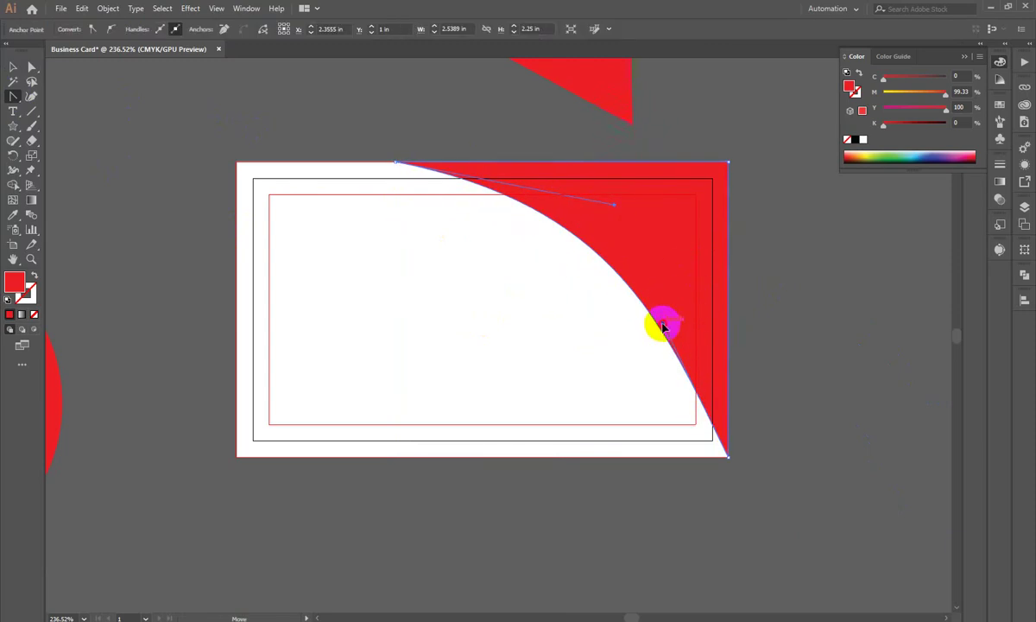
pyautogui.click(13, 66)
pyautogui.click(266, 140)
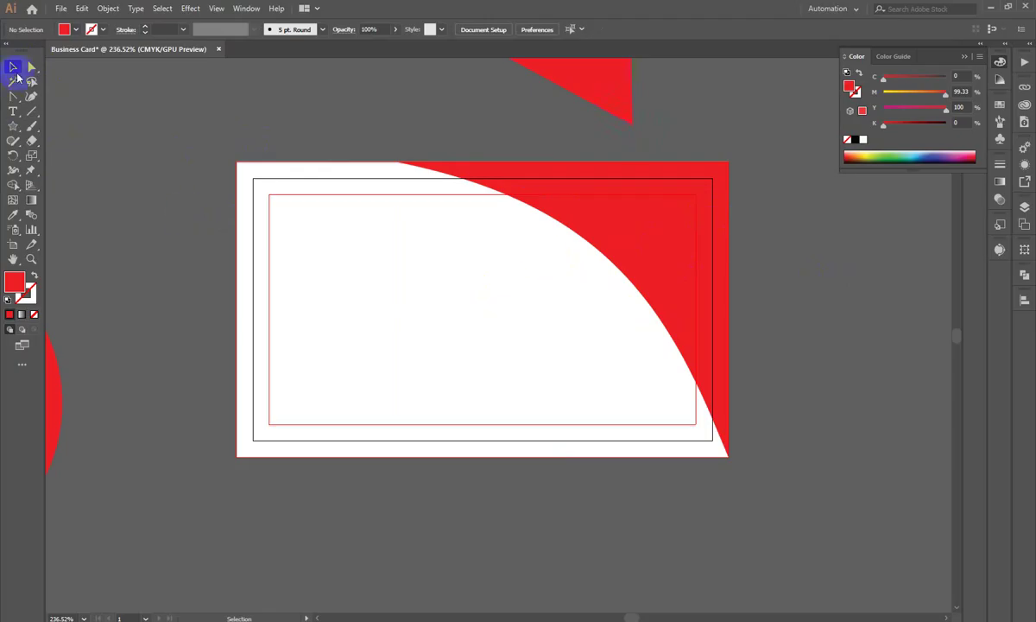
# Step: Delete the curved red corner shape, the red triangle and the red half-circle
pyautogui.moveTo(639, 243); pyautogui.dragTo(384, 477)
pyautogui.press('Delete')
pyautogui.click(645, 163)
pyautogui.press('Delete')
pyautogui.moveTo(154, 481); pyautogui.dragTo(30, 323)
pyautogui.press('Delete')
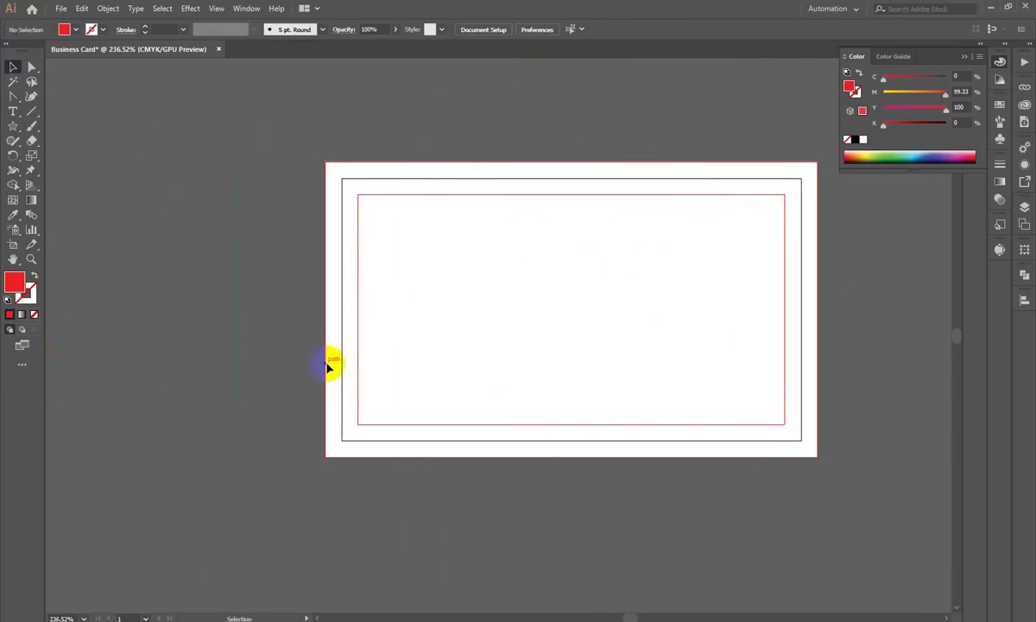
# Step: Preview the Pngtree, GraphicsFamily and red Dribbble business card designs in the image results
pyautogui.scroll(-1, 328, 363)
pyautogui.hotkey('alt', 'Tab')
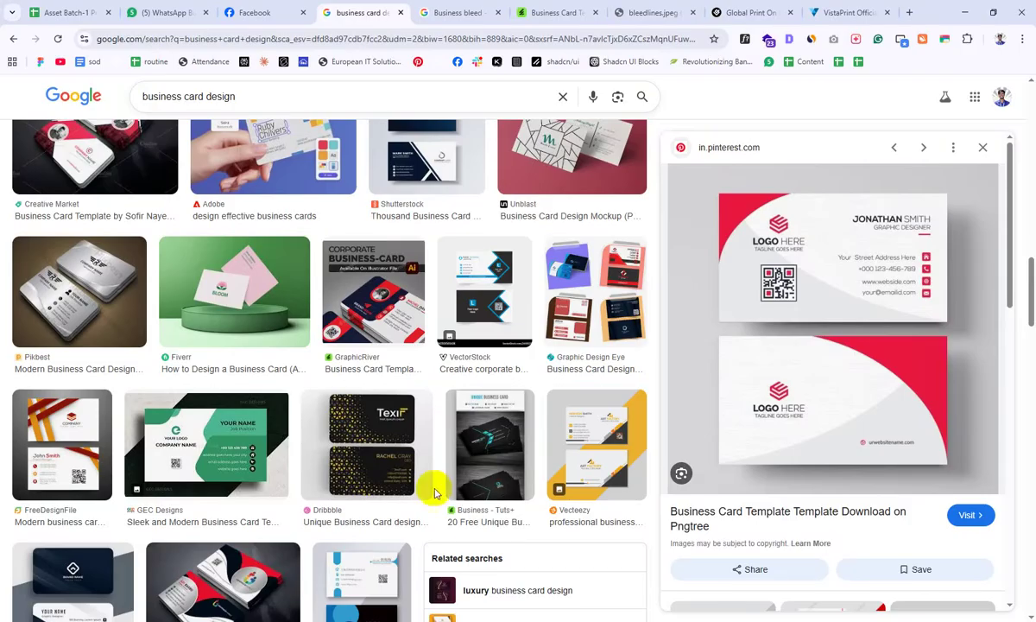
pyautogui.scroll(-4, 534, 201)
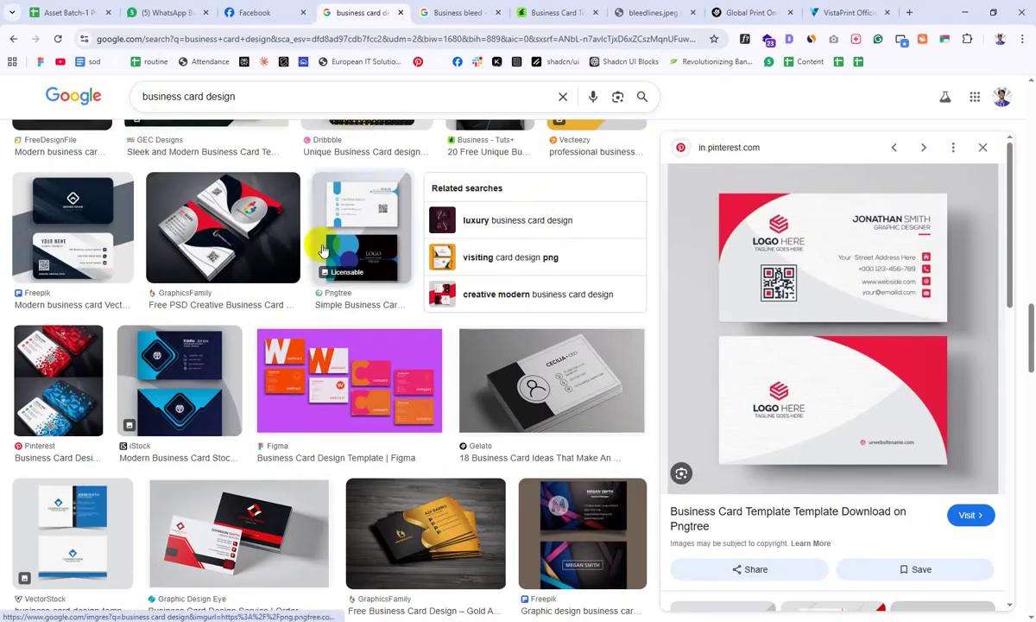
pyautogui.click(363, 248)
pyautogui.click(220, 212)
pyautogui.scroll(-4, 232, 215)
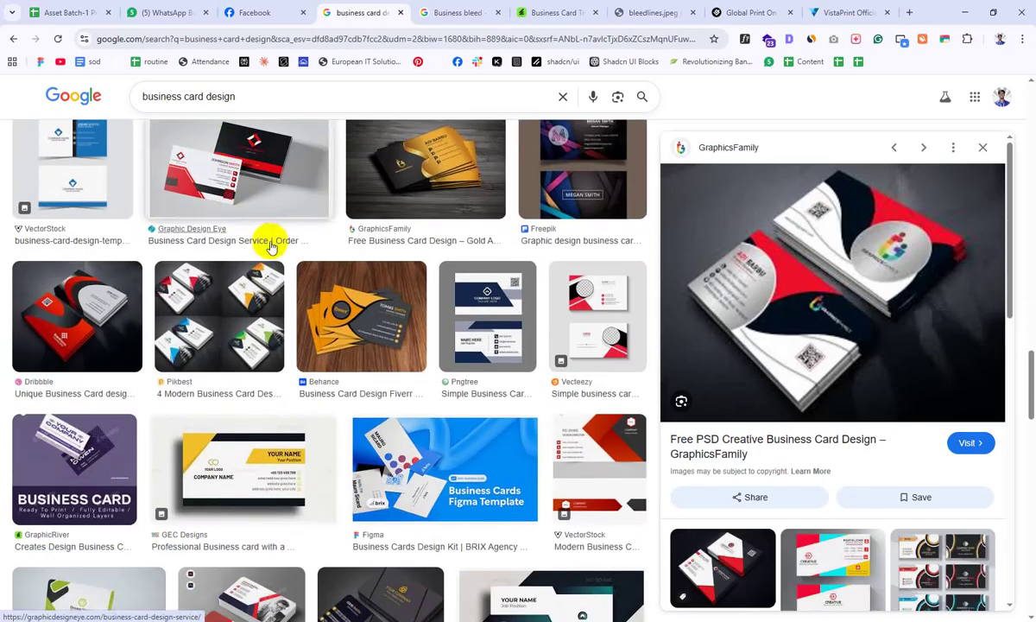
pyautogui.scroll(-1, 270, 244)
pyautogui.click(112, 197)
pyautogui.scroll(-3, 231, 181)
pyautogui.scroll(-7, 248, 194)
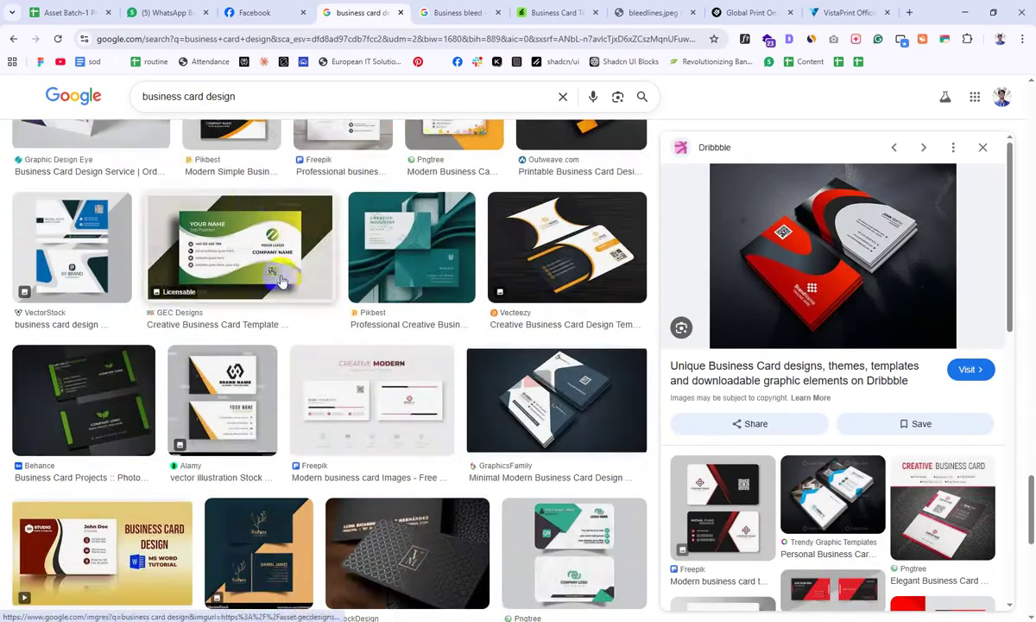
pyautogui.scroll(-1, 466, 363)
# Step: Preview the Creative Modern, red SUN Studio and Pngtree red business card templates
pyautogui.click(384, 390)
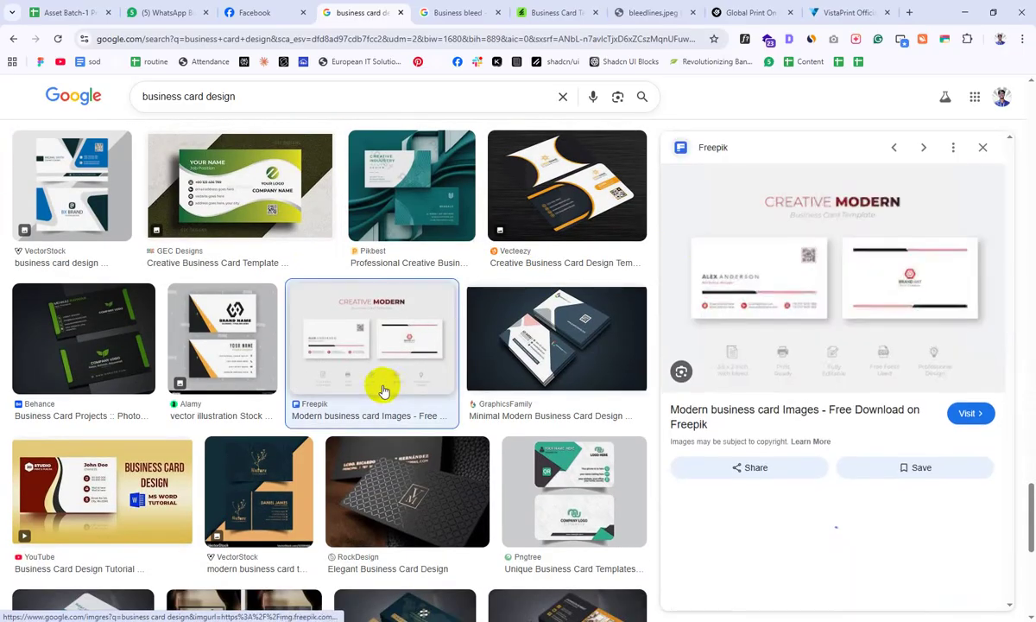
pyautogui.scroll(-5, 384, 390)
pyautogui.scroll(-5, 410, 372)
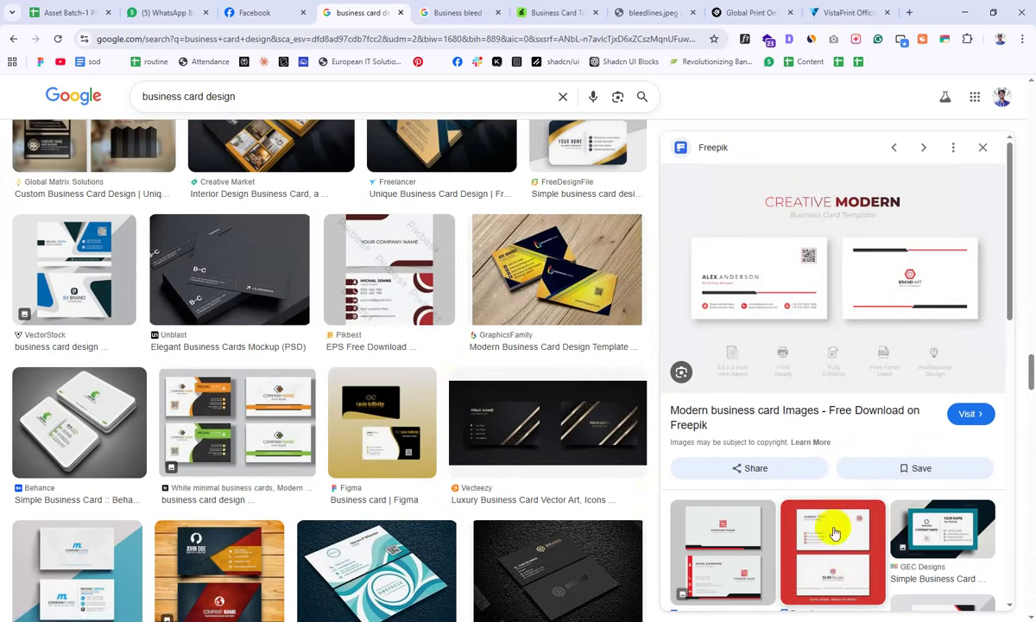
pyautogui.click(843, 568)
pyautogui.scroll(-4, 120, 332)
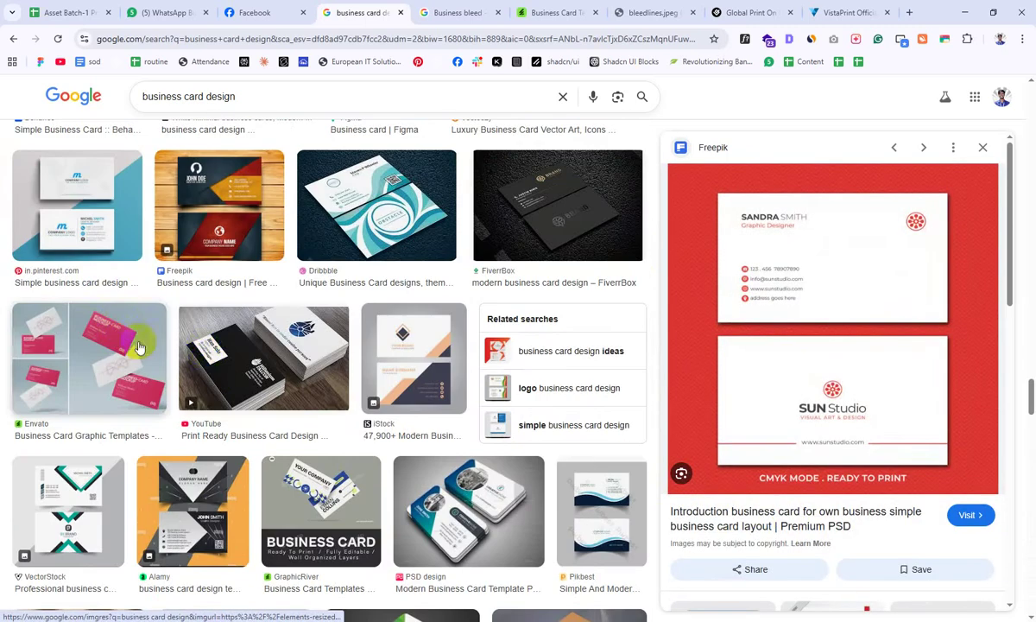
pyautogui.scroll(-5, 740, 453)
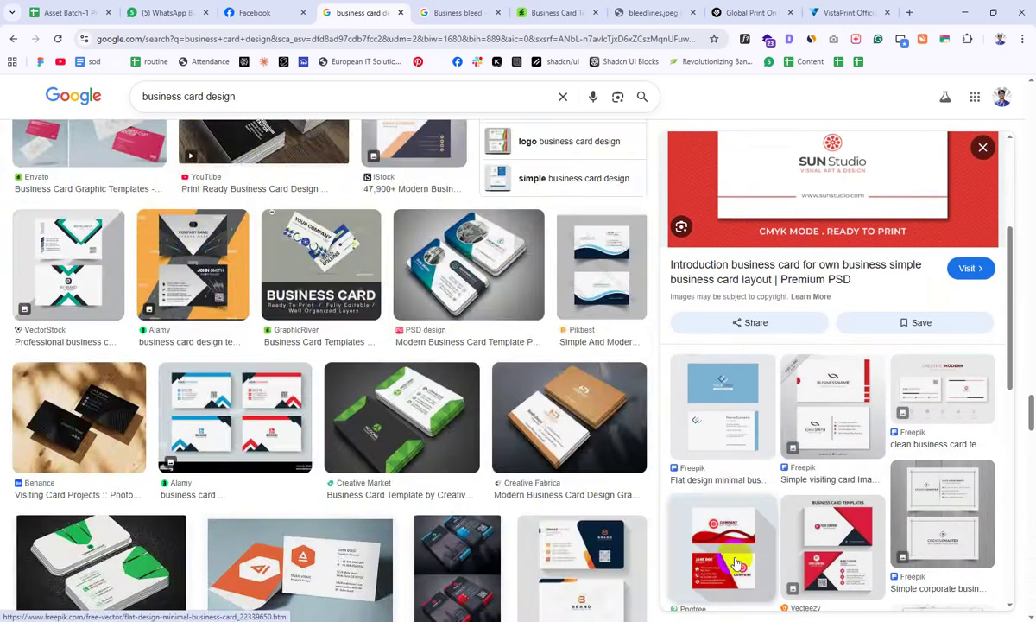
pyautogui.click(682, 523)
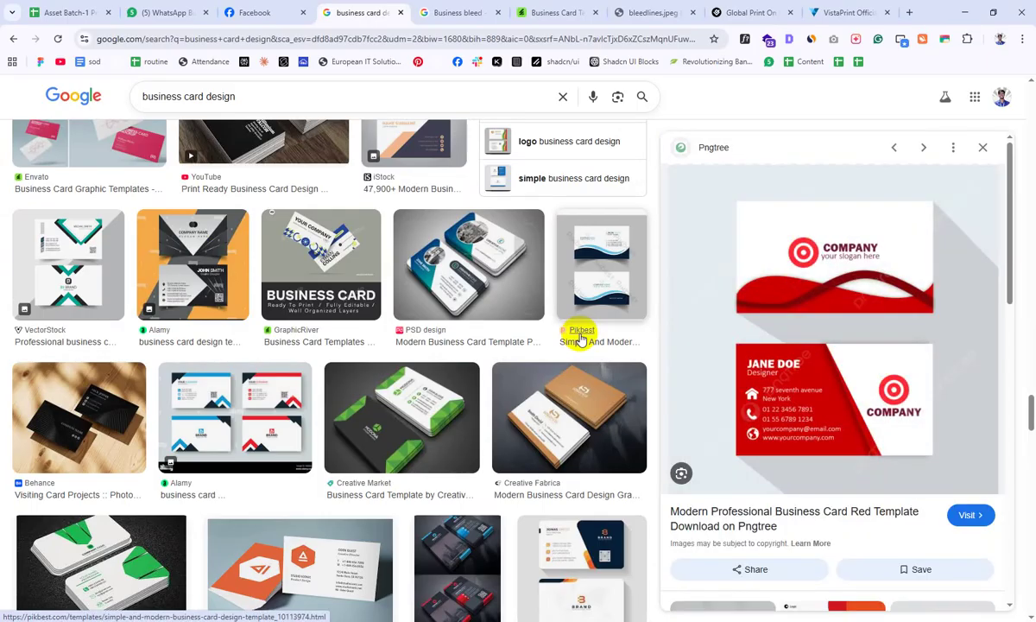
pyautogui.scroll(-6, 580, 338)
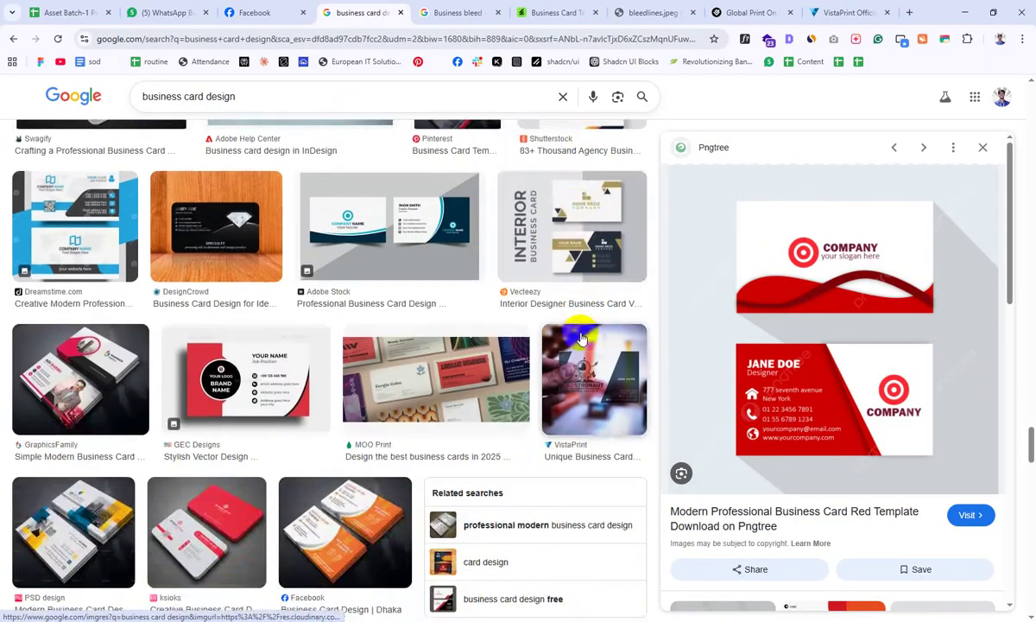
pyautogui.scroll(-2, 580, 338)
# Step: Close the business bleed, card template and VistaPrint tabs, then open a new blank tab
pyautogui.click(466, 12)
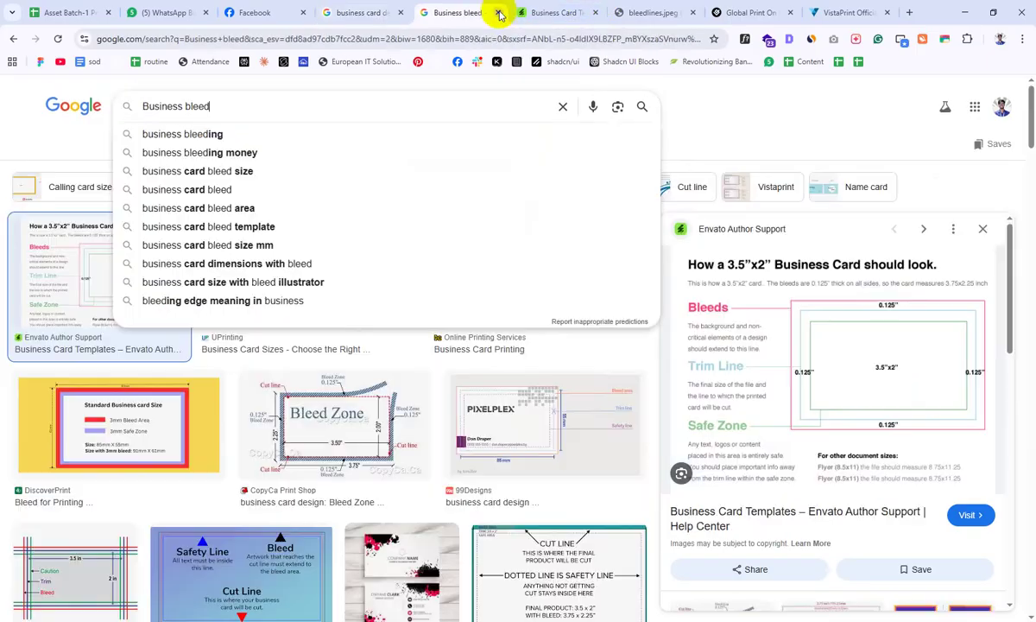
pyautogui.click(498, 12)
pyautogui.click(498, 12)
pyautogui.click(361, 8)
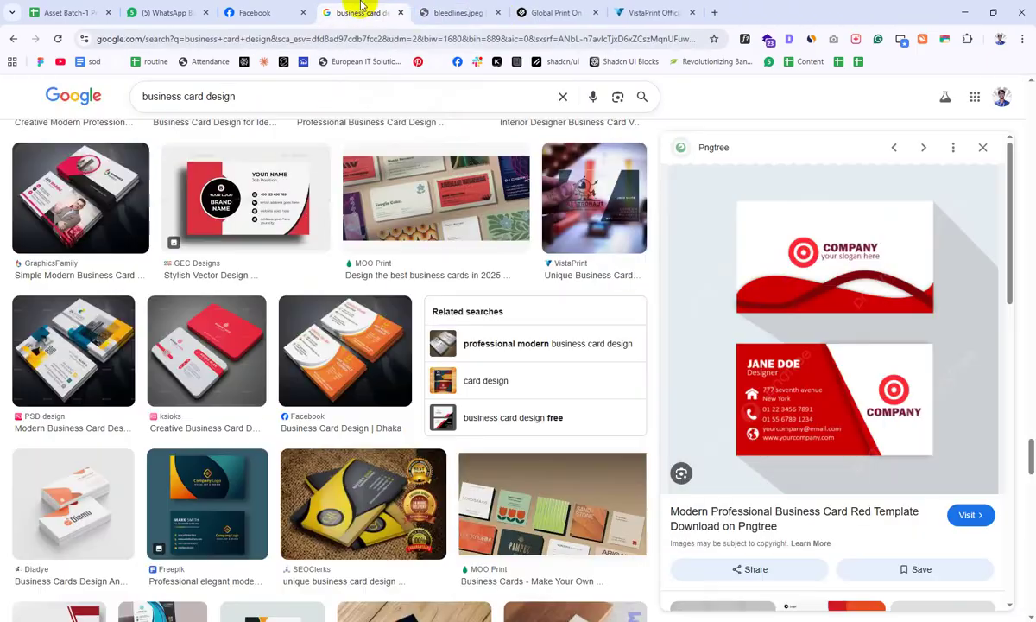
pyautogui.click(583, 13)
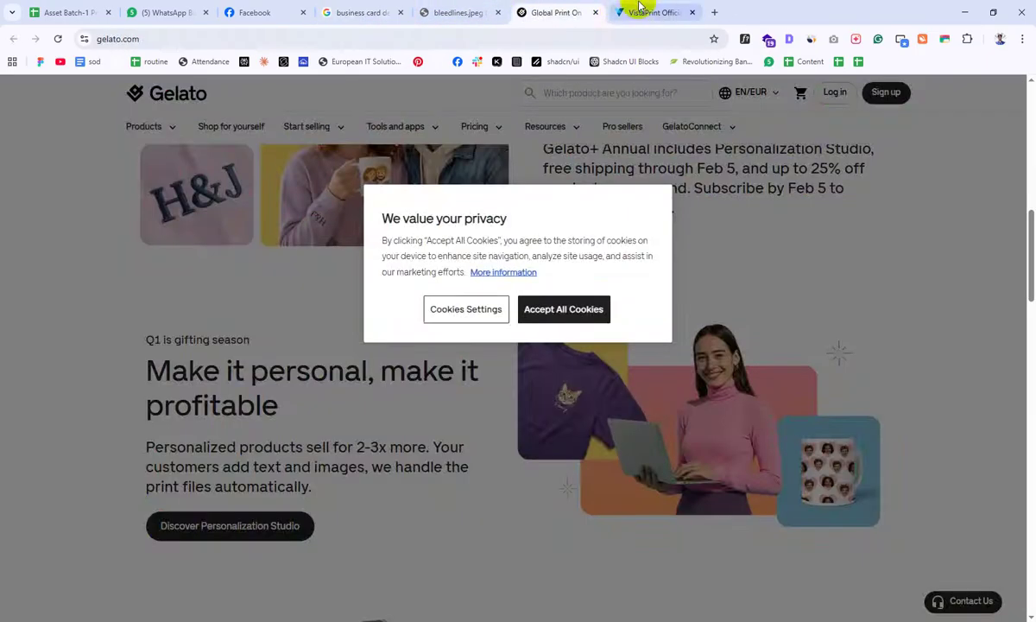
pyautogui.click(660, 12)
pyautogui.click(692, 12)
pyautogui.click(537, 12)
pyautogui.click(622, 12)
pyautogui.click(714, 12)
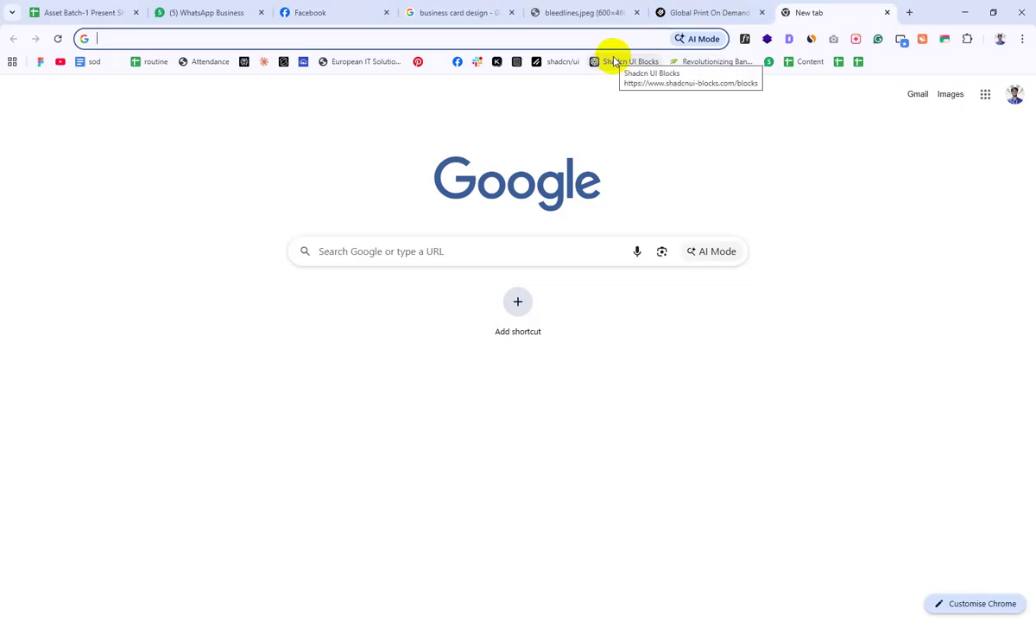
# Step: Search Google Images for 'Microsoft business card'
pyautogui.write('Micrf')
pyautogui.press('BackSpace')
pyautogui.write('soft ')
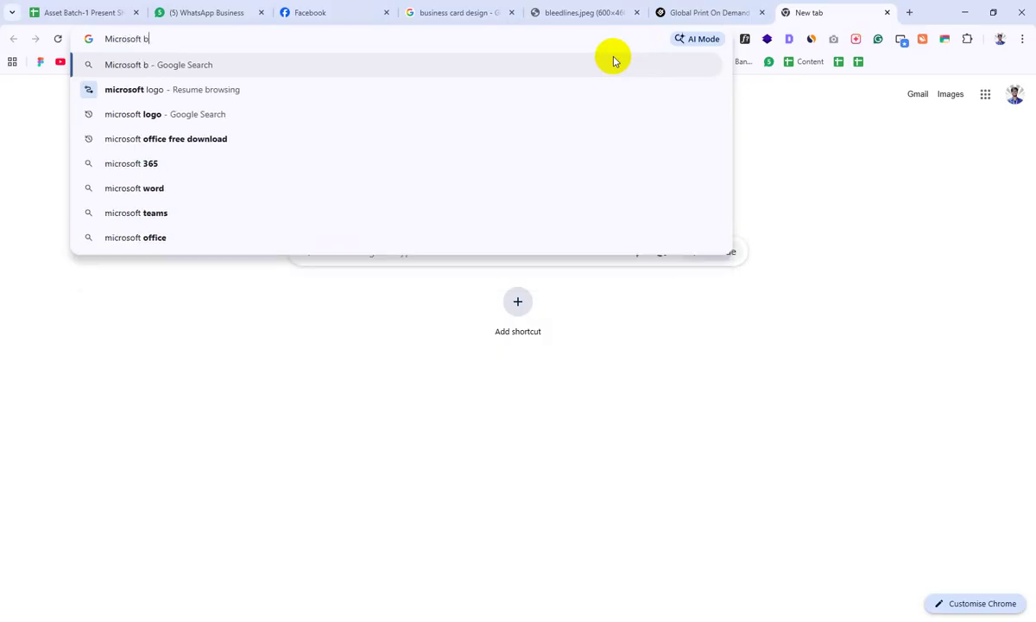
pyautogui.write('business card')
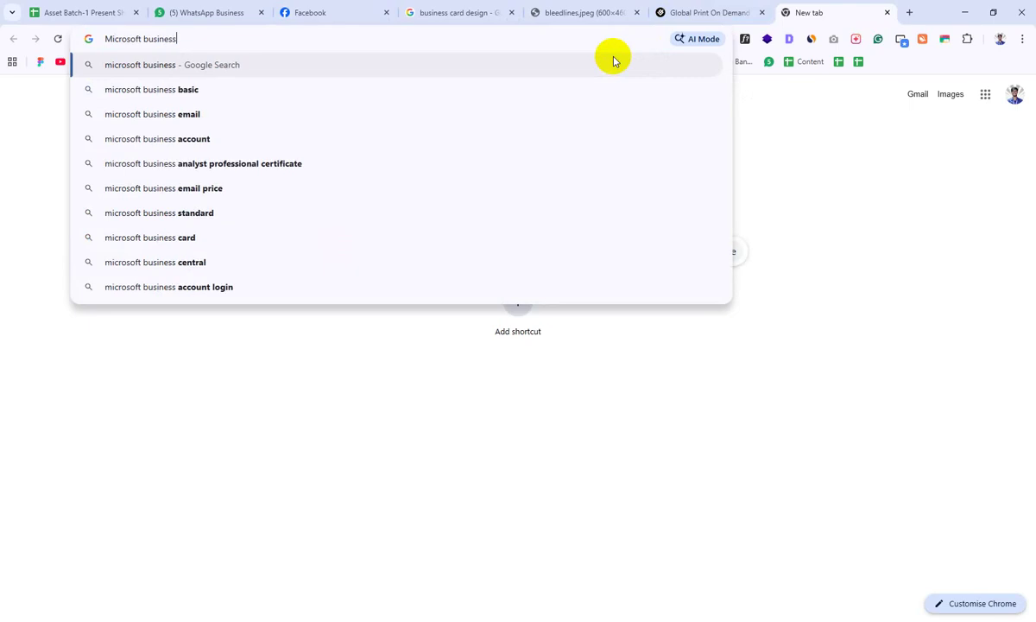
pyautogui.press('Return')
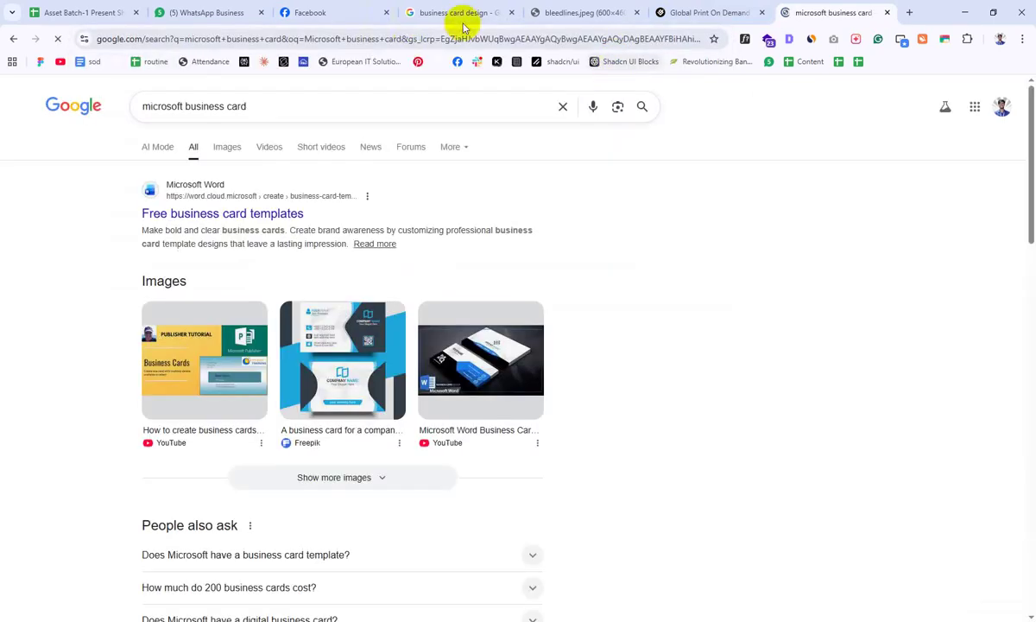
pyautogui.click(227, 151)
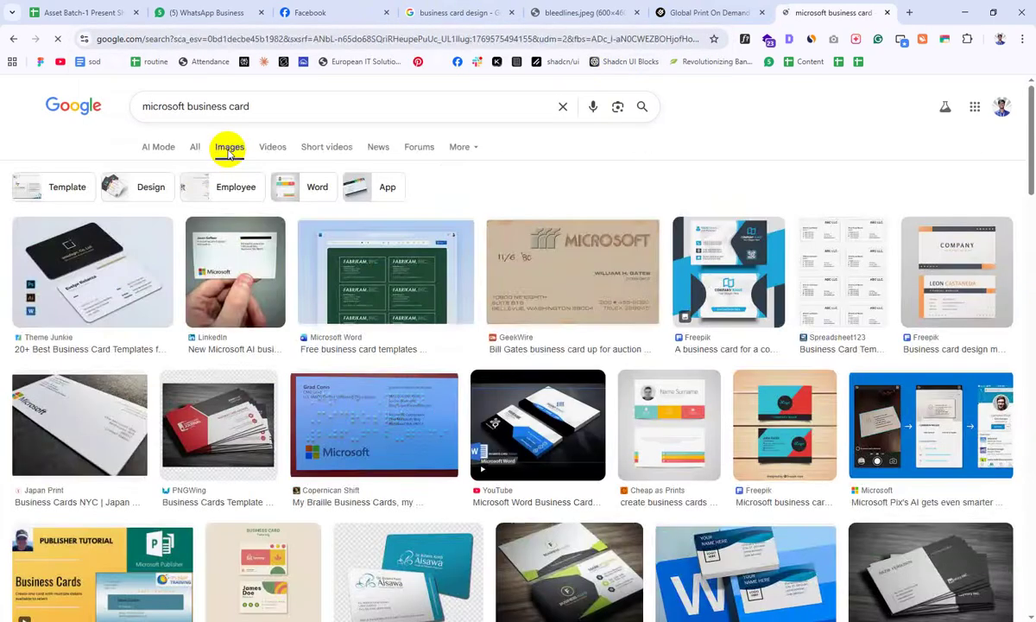
# Step: Preview the LinkedIn and Japan Print Microsoft business cards, settling on the LinkedIn one
pyautogui.click(244, 275)
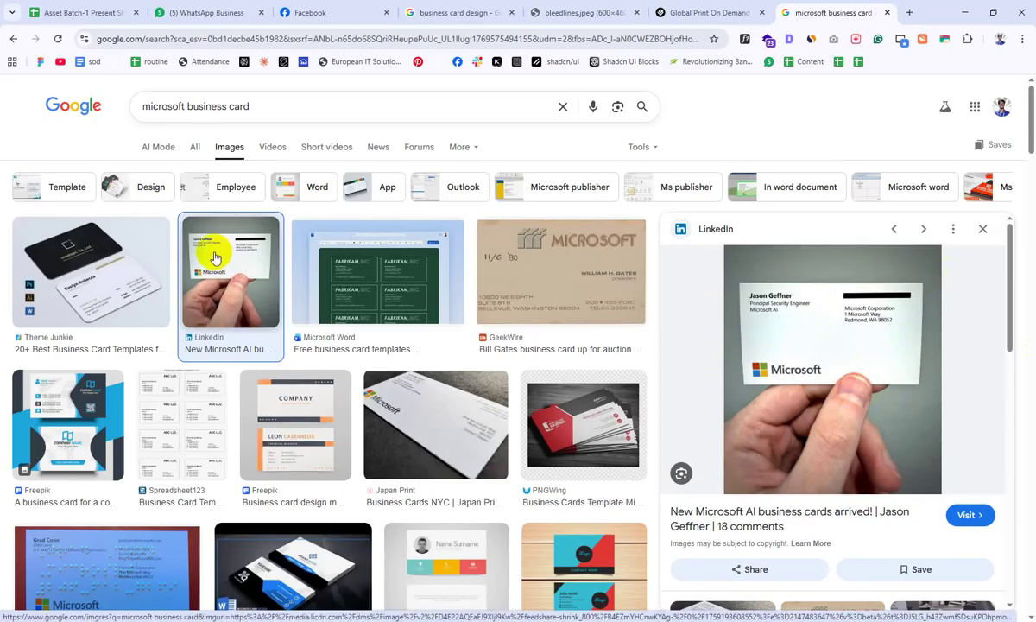
pyautogui.scroll(-2, 259, 289)
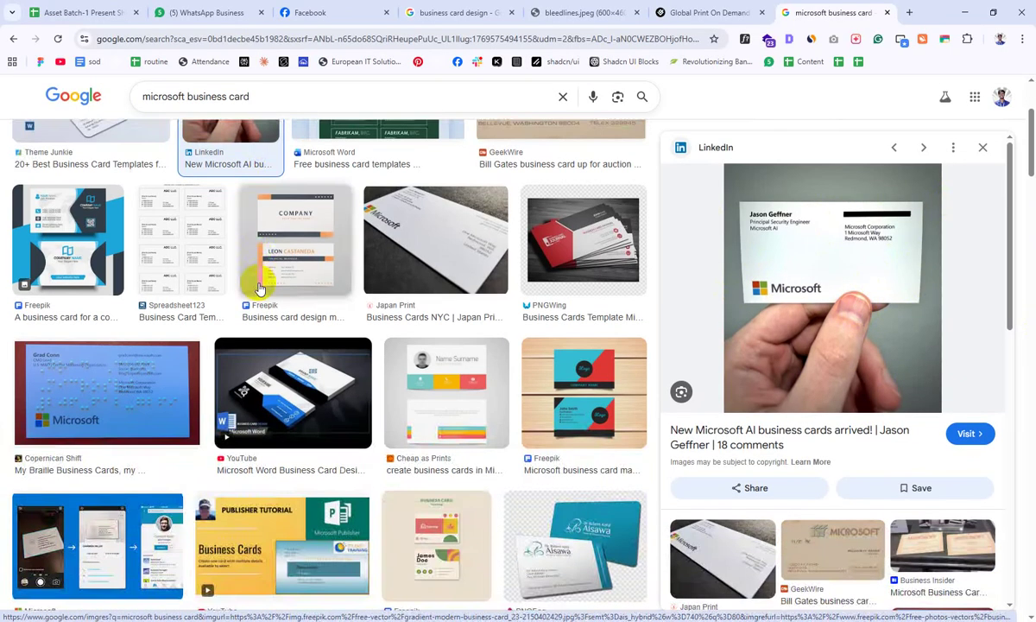
pyautogui.click(436, 211)
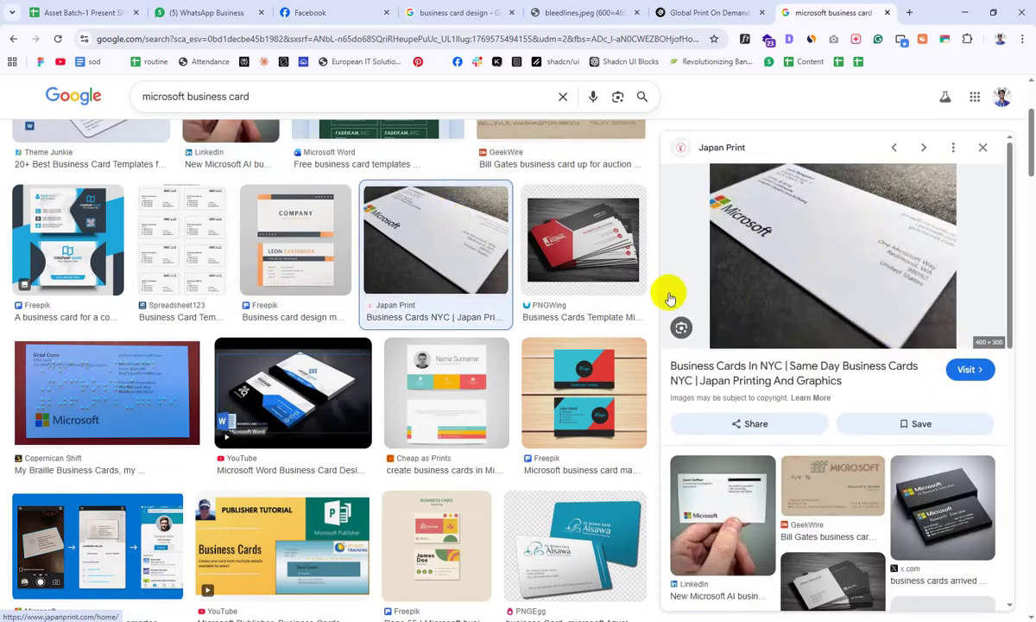
pyautogui.scroll(-2, 383, 304)
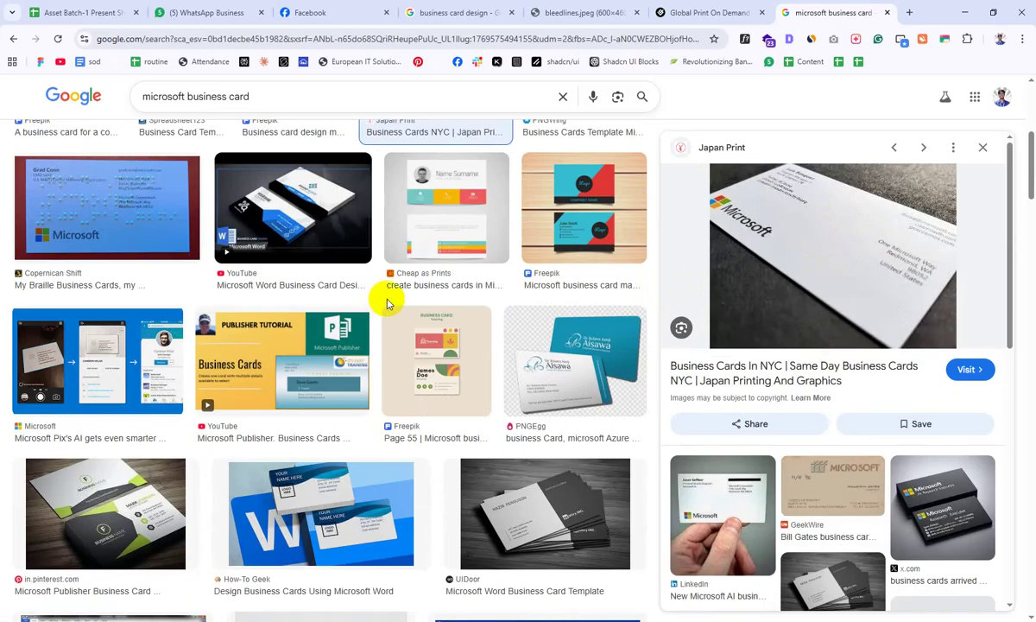
pyautogui.scroll(3, 386, 304)
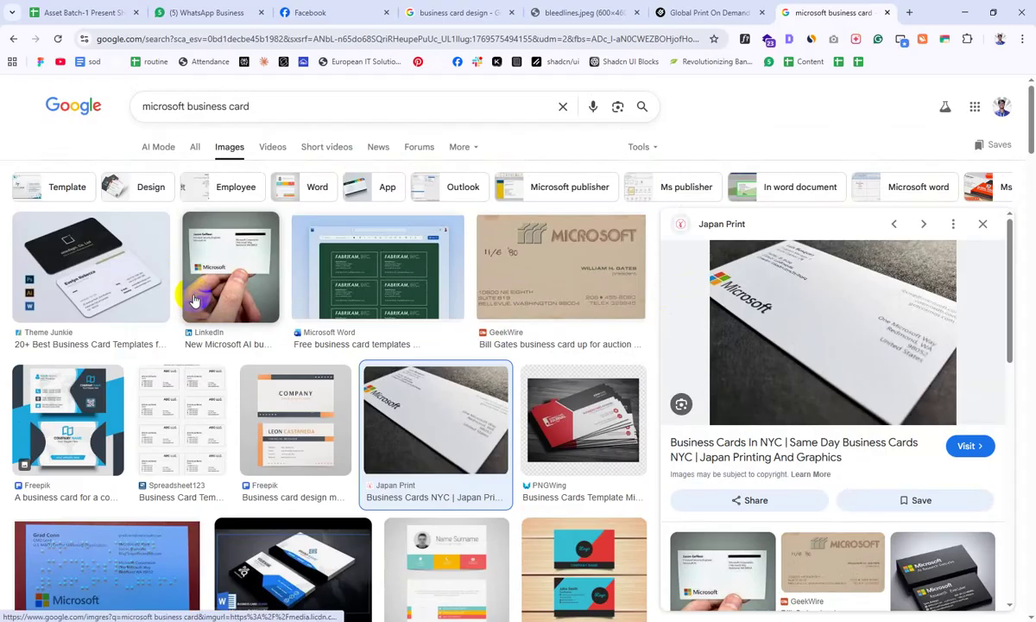
pyautogui.click(195, 301)
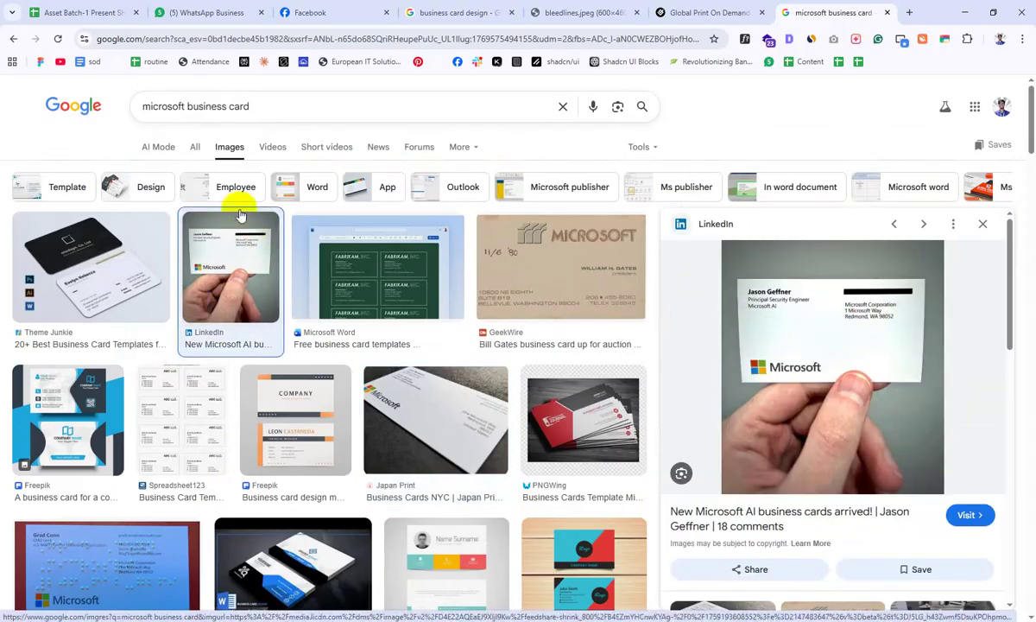
pyautogui.moveTo(185, 106); pyautogui.dragTo(124, 109)
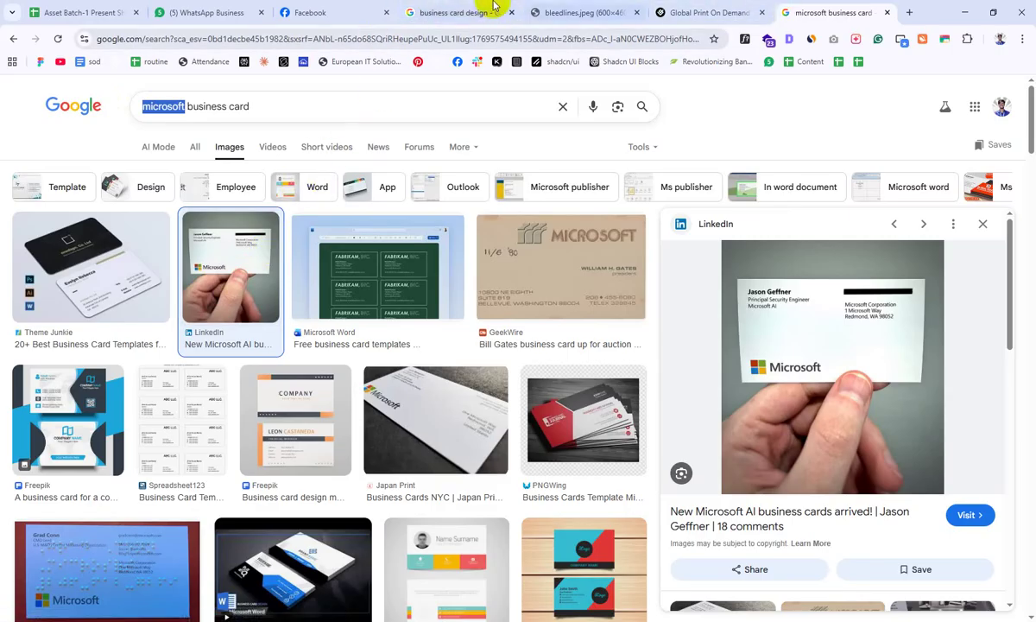
pyautogui.click(470, 12)
# Step: Preview the red ksioks card design and the Alamy card template set in the results
pyautogui.scroll(-5, 349, 423)
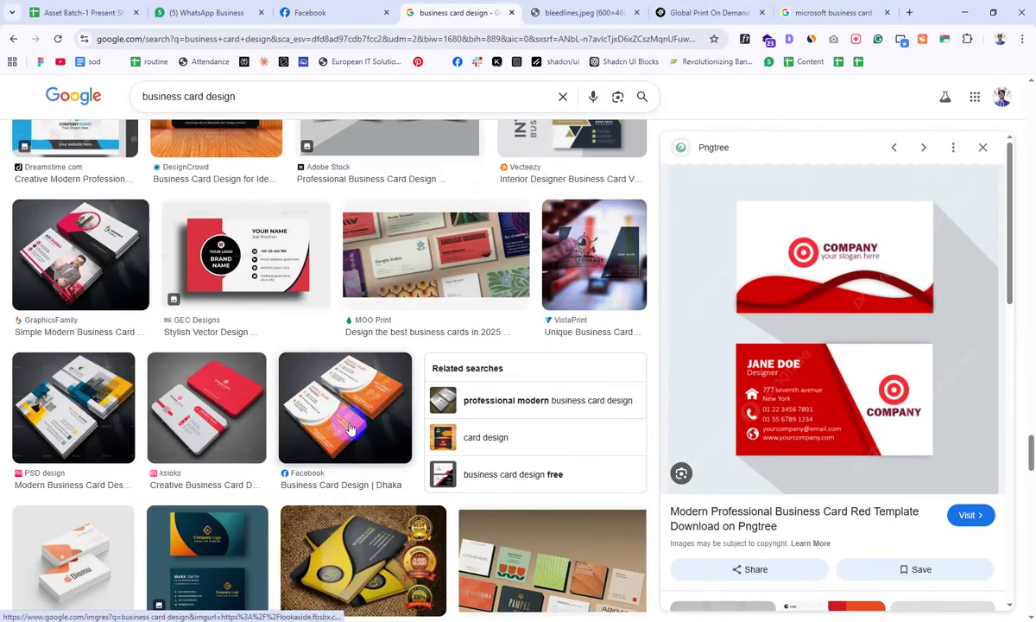
pyautogui.click(207, 392)
pyautogui.scroll(2, 498, 296)
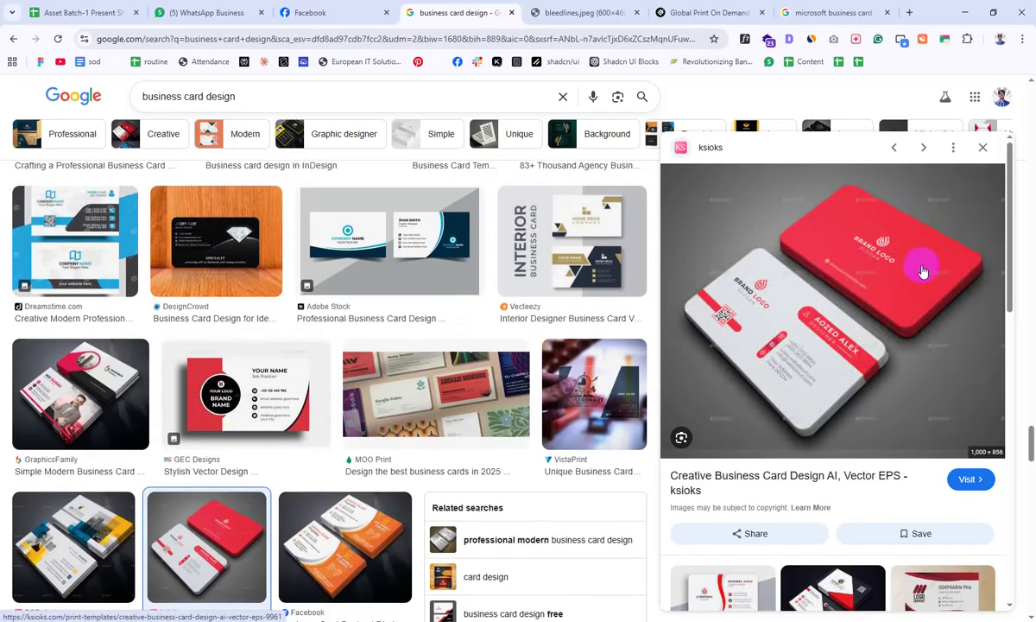
pyautogui.scroll(3, 381, 313)
pyautogui.scroll(4, 385, 317)
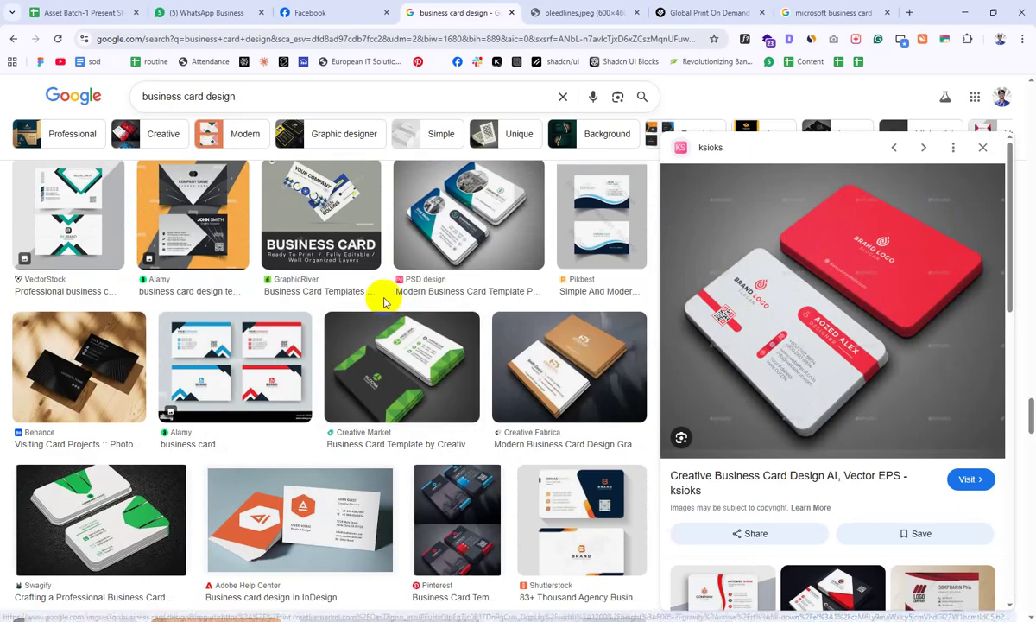
pyautogui.click(177, 326)
pyautogui.scroll(2, 266, 280)
pyautogui.scroll(5, 266, 281)
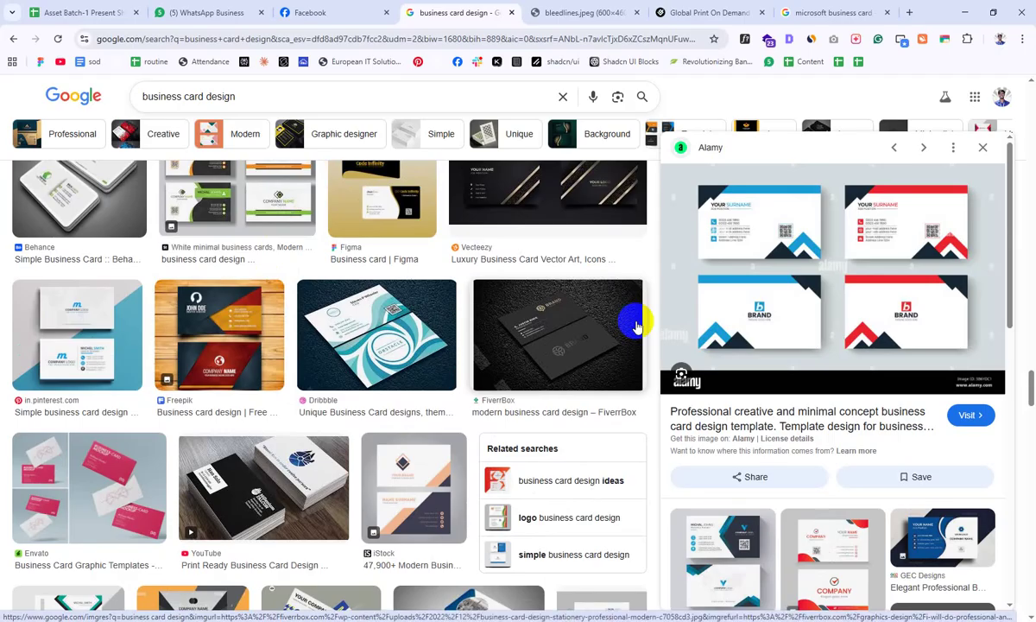
pyautogui.scroll(4, 561, 388)
# Step: Open Pinterest's Business Hub in the bleed-lines tab and search for 'business card design'
pyautogui.click(545, 13)
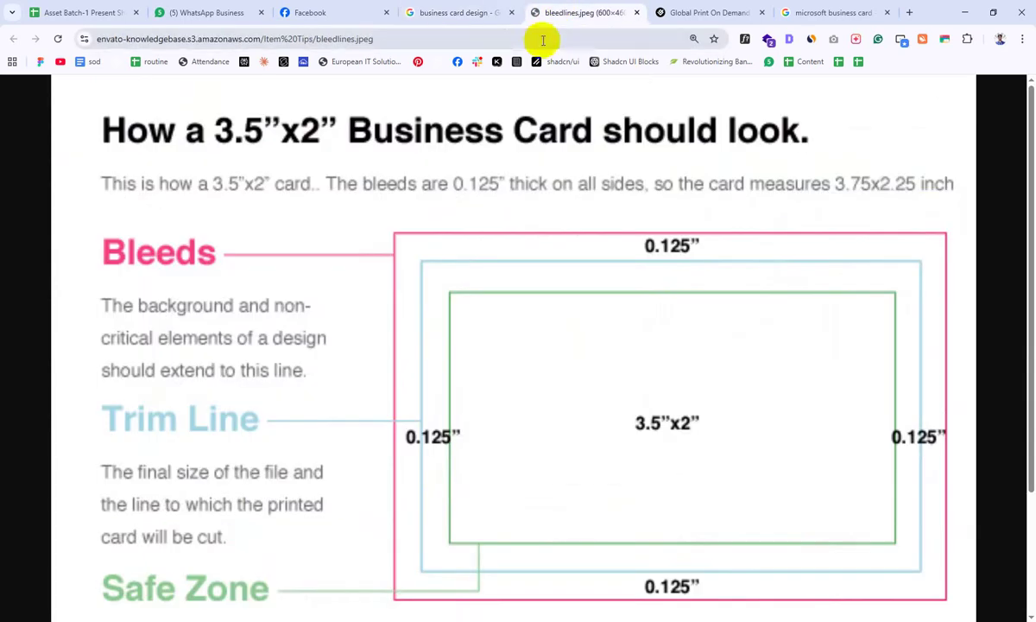
pyautogui.click(544, 36)
pyautogui.write('pint')
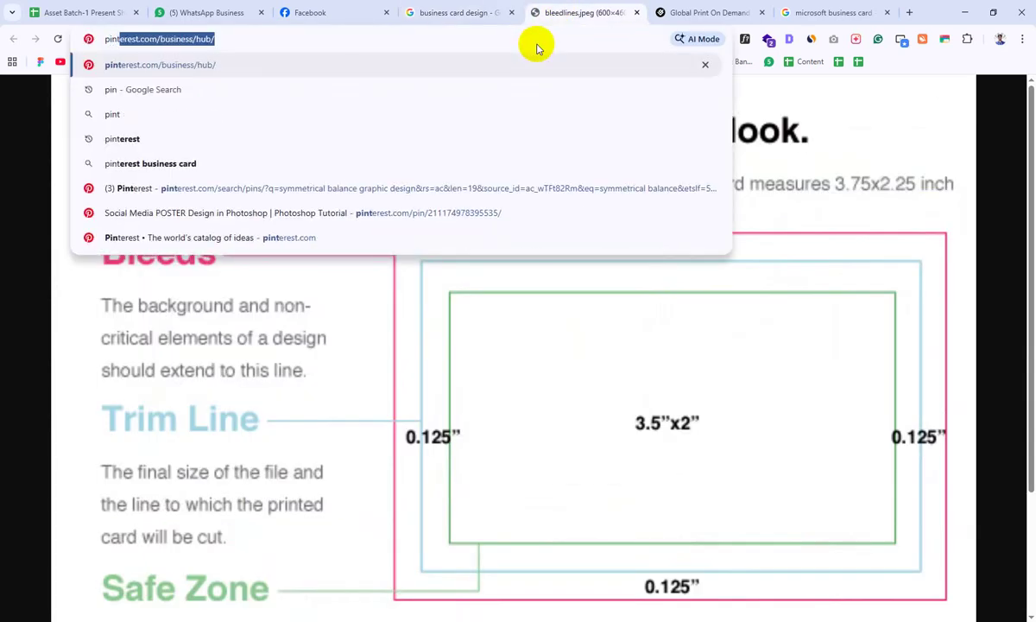
pyautogui.press('Return')
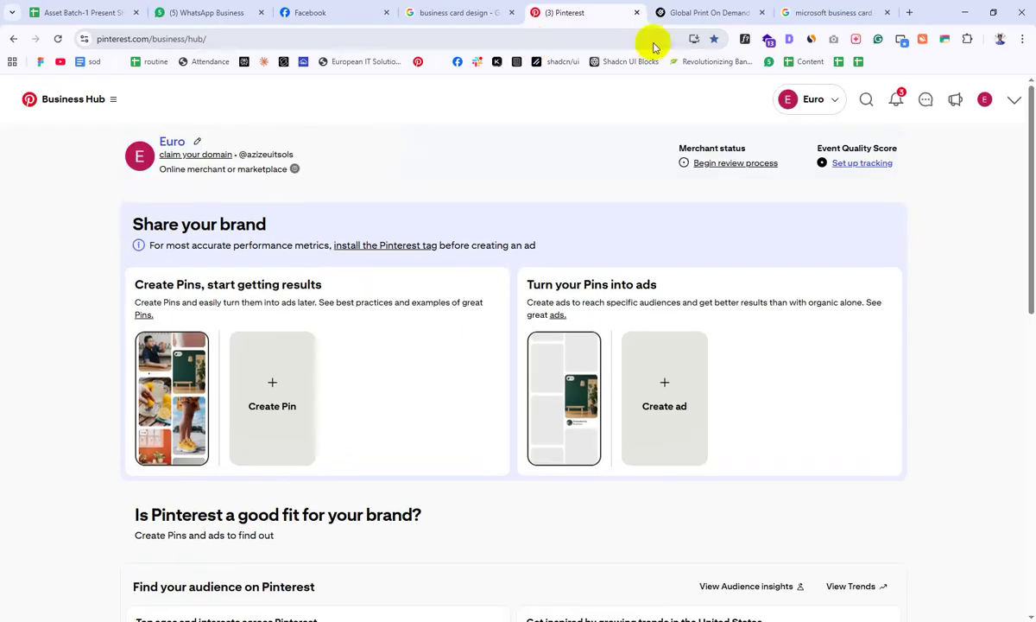
pyautogui.click(870, 101)
pyautogui.write('Businees card desug')
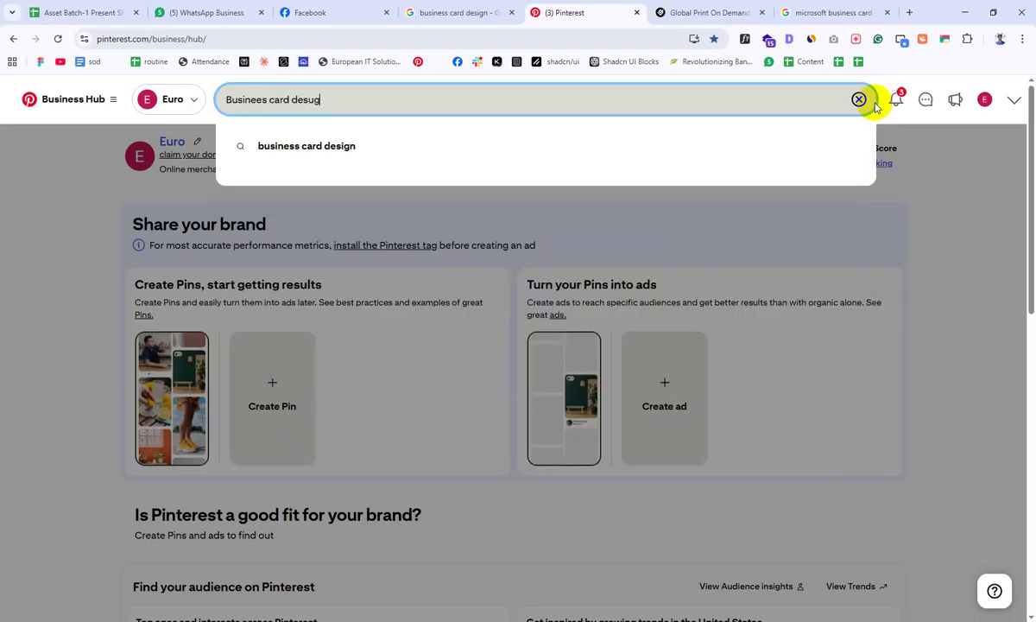
pyautogui.click(409, 154)
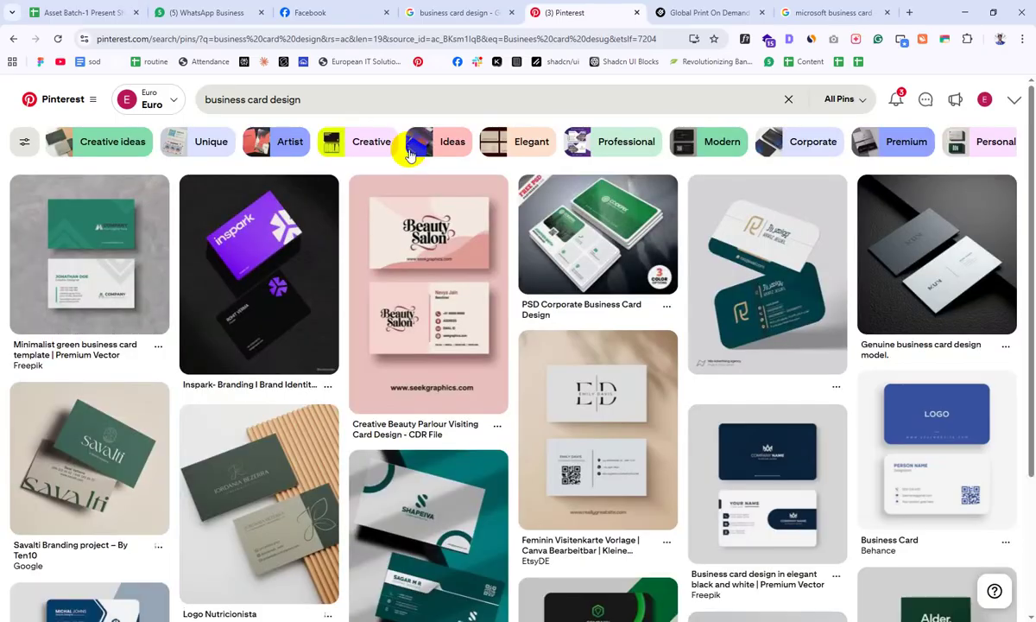
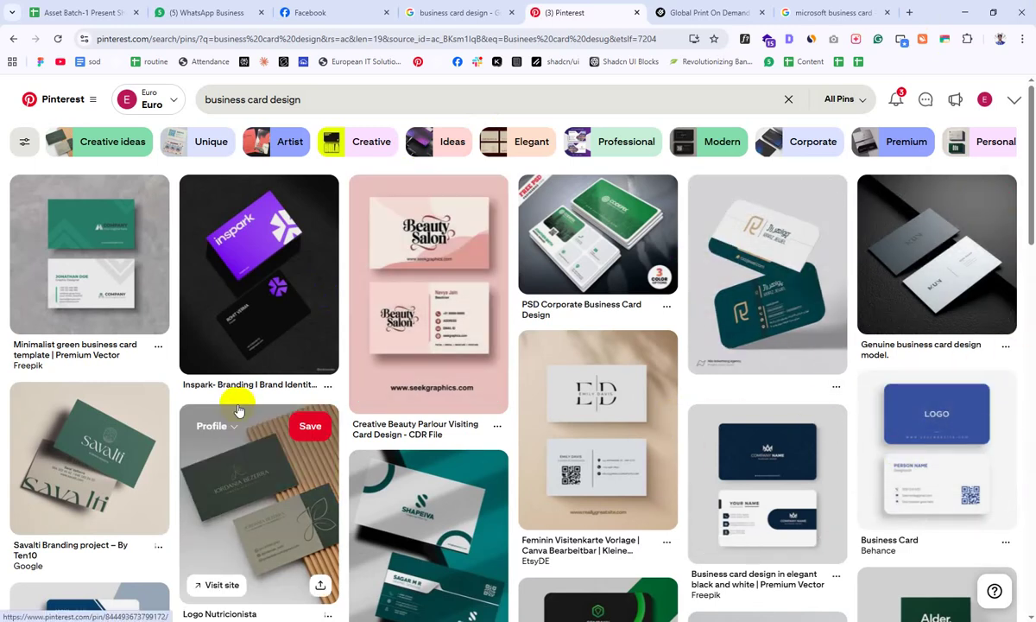
# Step: Browse further Pinterest business card design results, then bring the blank Business Card artboard back into view
pyautogui.scroll(-4, 239, 411)
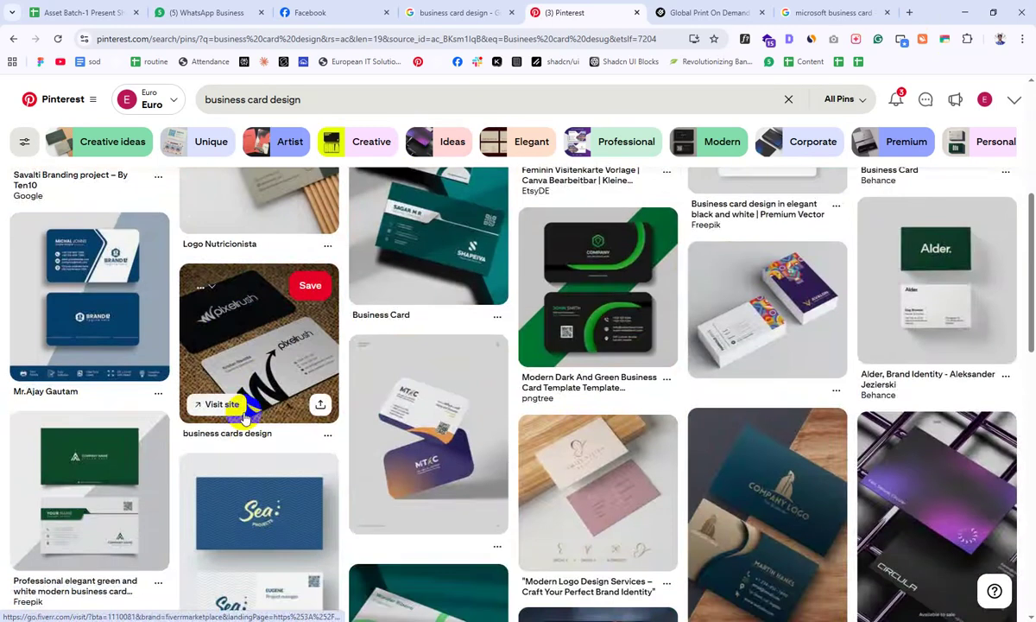
pyautogui.scroll(-2, 229, 406)
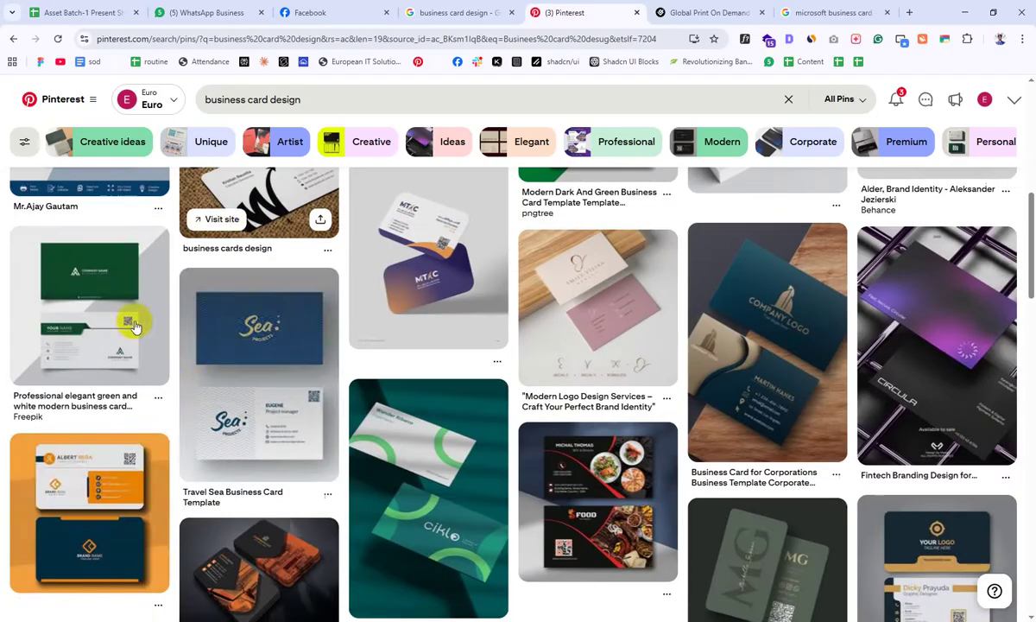
pyautogui.scroll(-5, 273, 463)
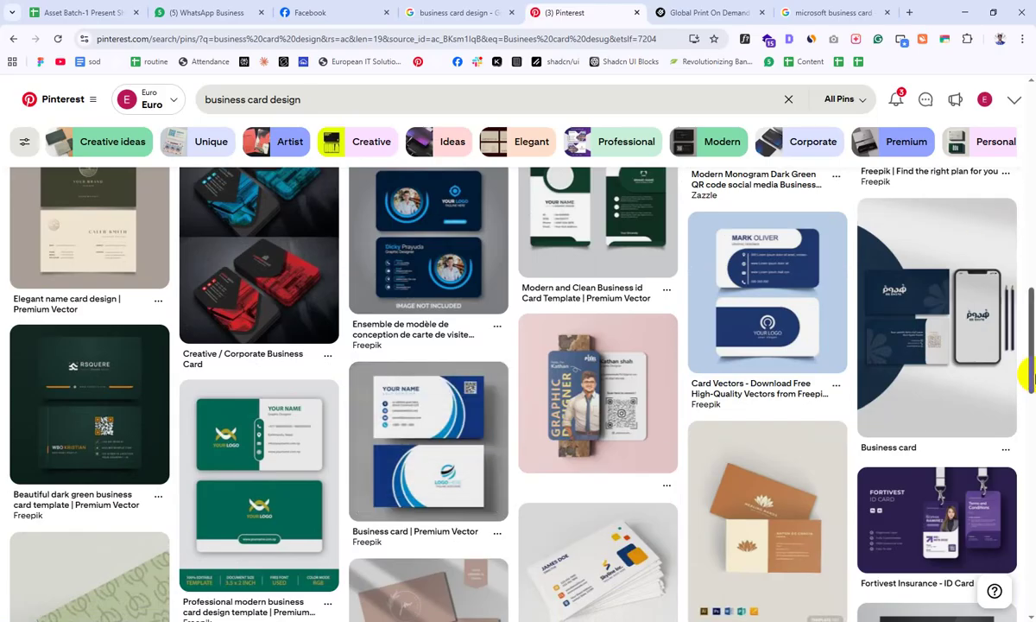
pyautogui.scroll(-8, 1030, 373)
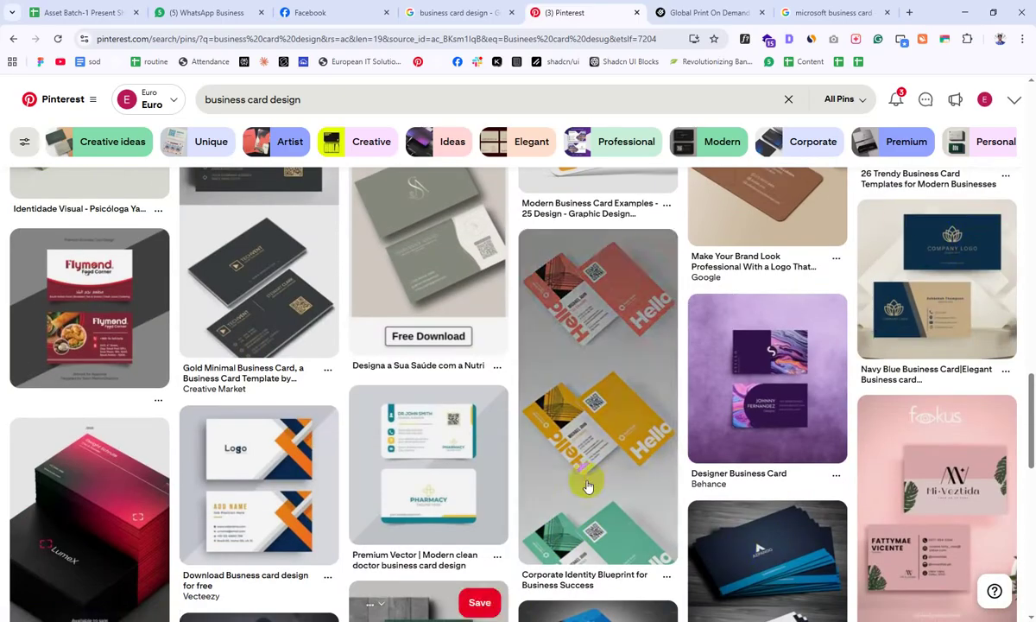
pyautogui.scroll(-2, 674, 490)
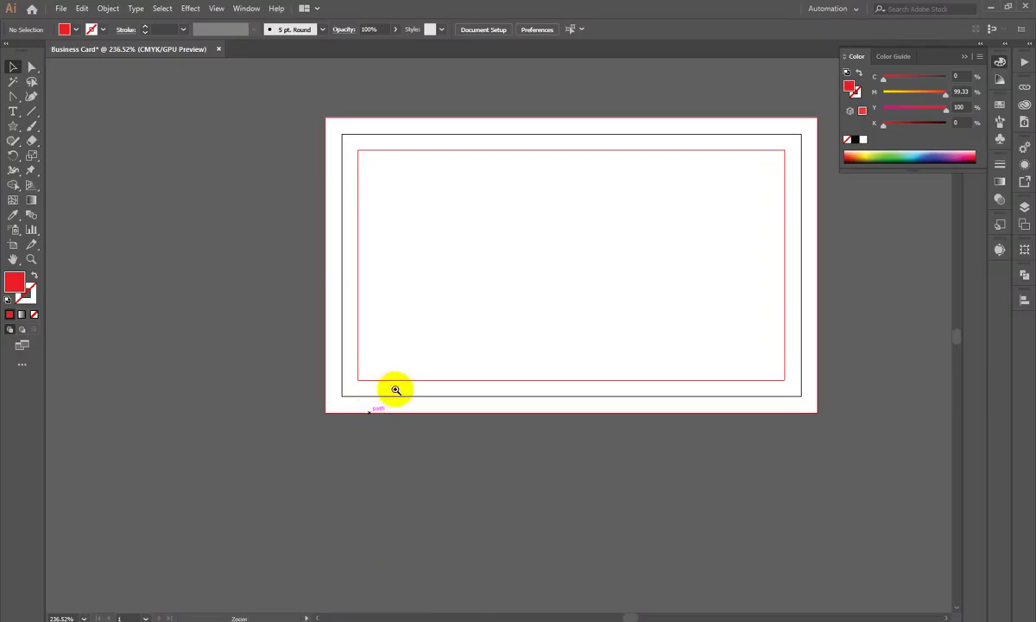
pyautogui.moveTo(762, 210); pyautogui.dragTo(665, 220)
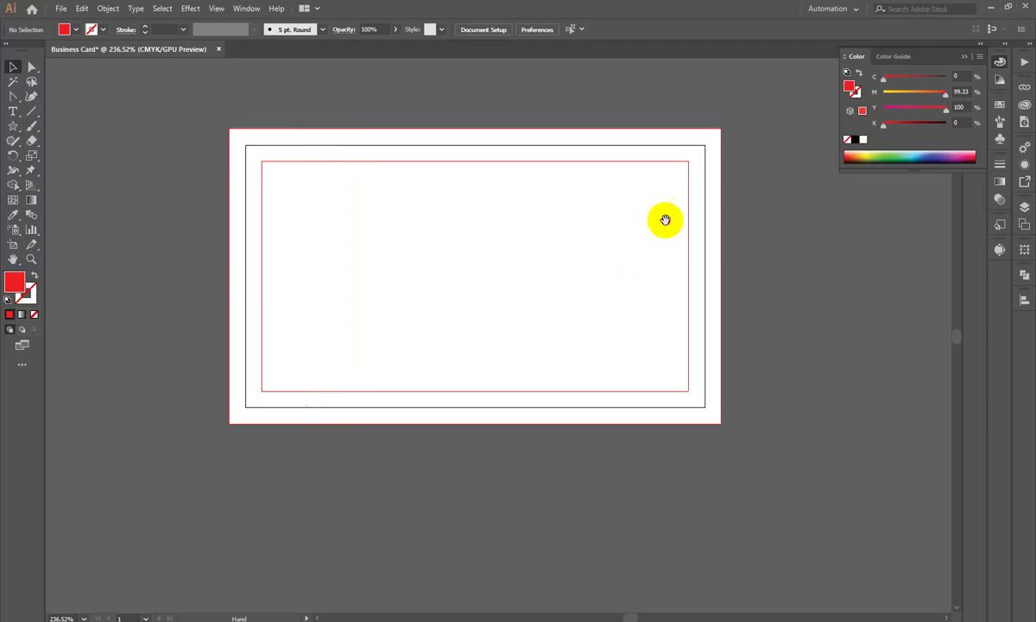
# Step: Collapse the Color panel and draw a red placeholder block at the card's top-left
pyautogui.click(999, 63)
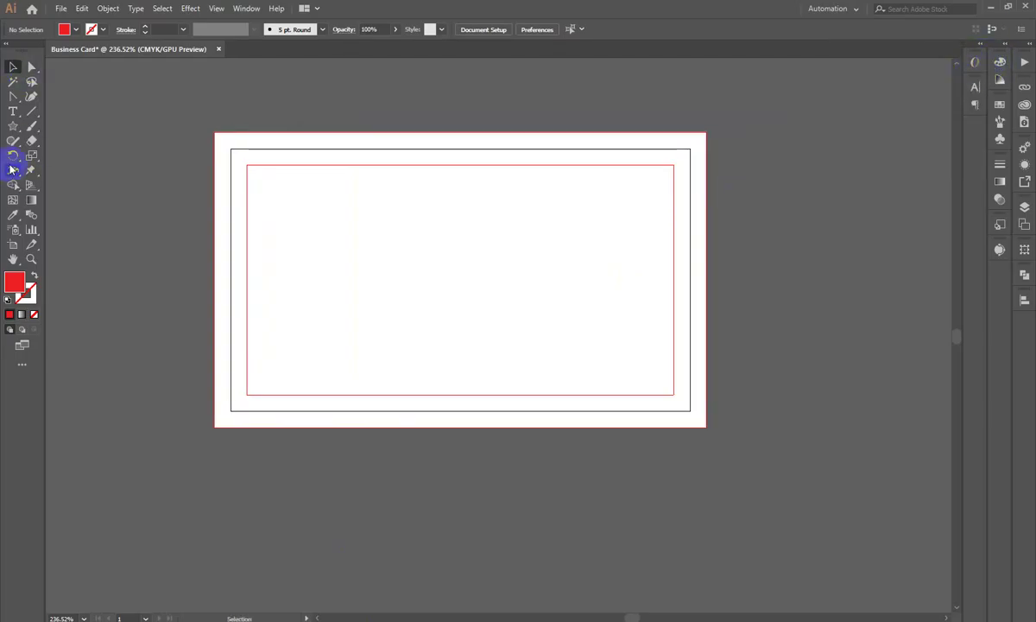
pyautogui.moveTo(13, 126); pyautogui.dragTo(65, 125)
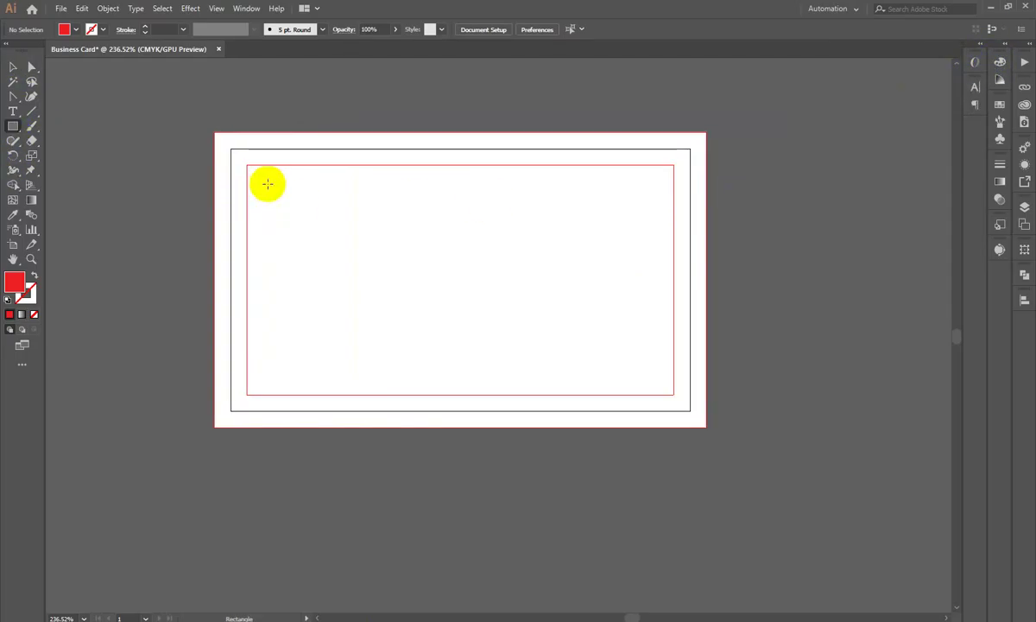
pyautogui.moveTo(262, 172); pyautogui.dragTo(446, 231)
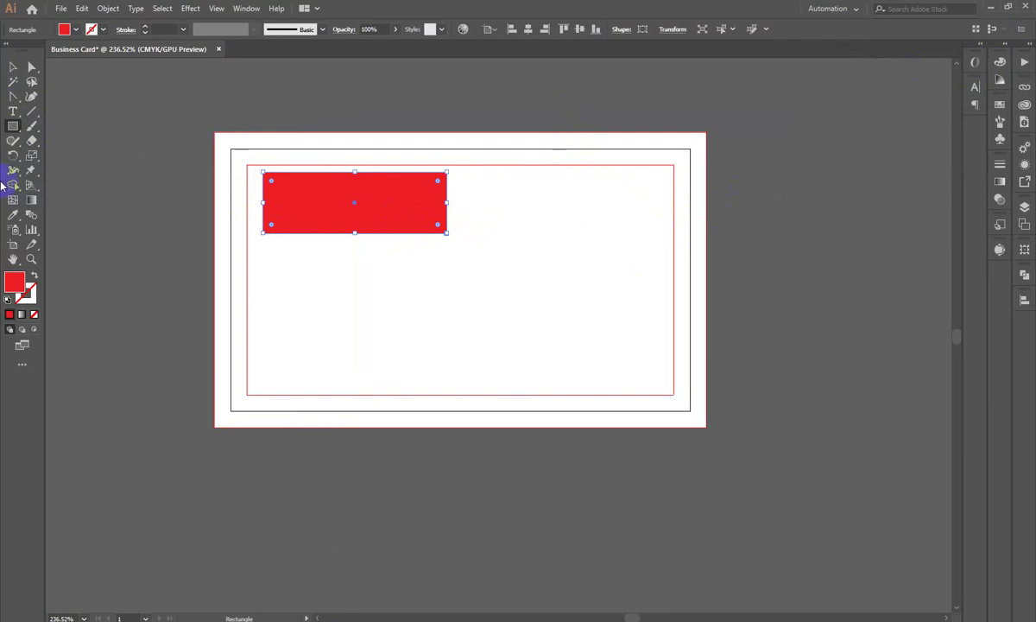
pyautogui.click(18, 64)
pyautogui.click(368, 234)
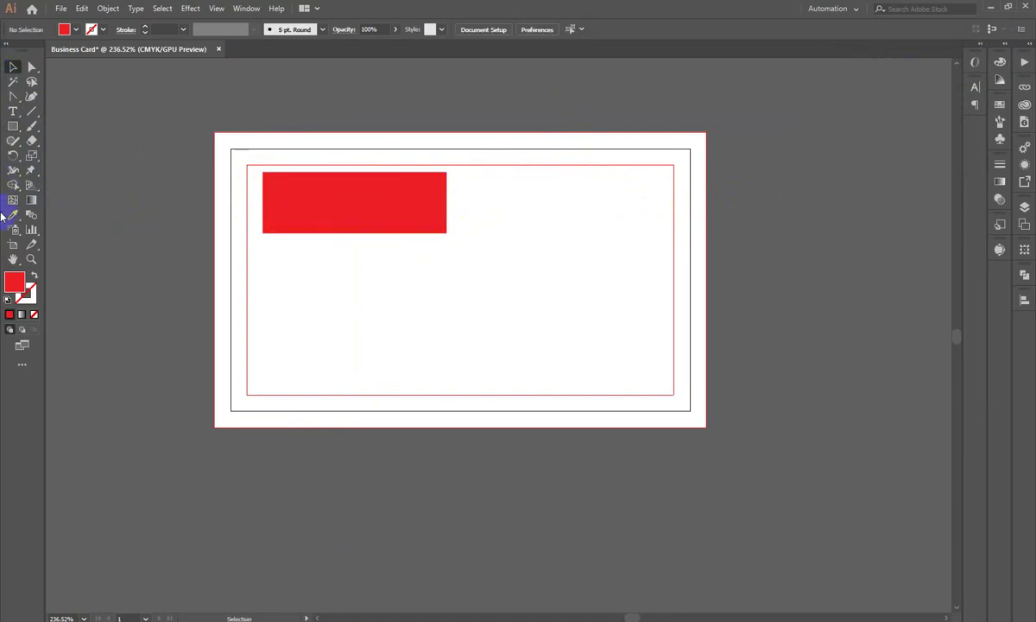
# Step: Sketch more red layout blocks: a top-right block, stacked text bars, a contact bar and a lower-right square
pyautogui.click(14, 123)
pyautogui.moveTo(582, 172); pyautogui.dragTo(670, 213)
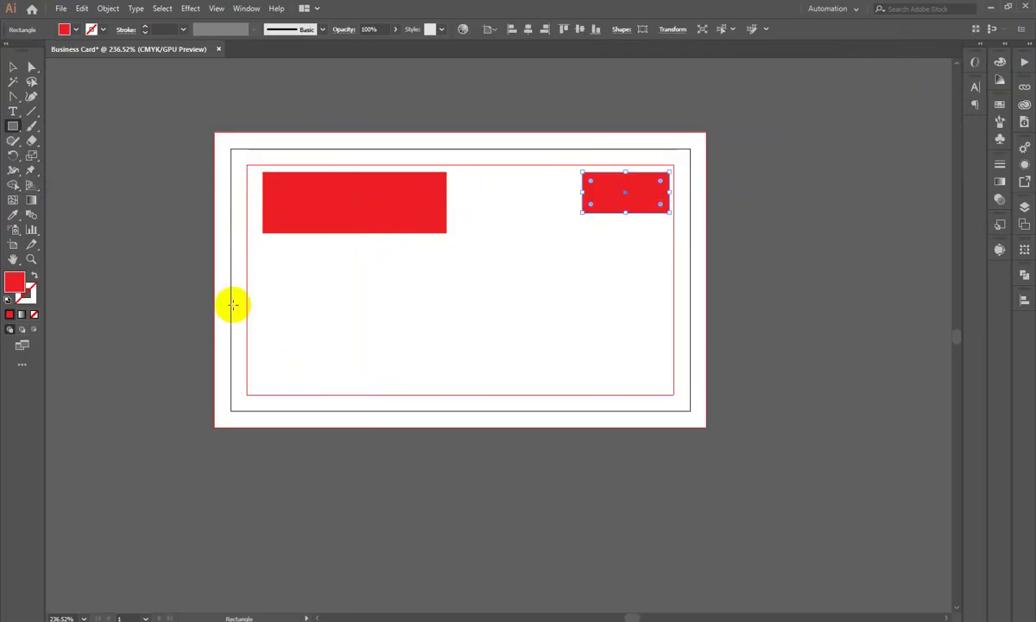
pyautogui.moveTo(262, 263); pyautogui.dragTo(455, 285)
pyautogui.moveTo(273, 299); pyautogui.dragTo(437, 325)
pyautogui.moveTo(273, 334)
pyautogui.mouseDown()
pyautogui.moveTo(343, 350)
pyautogui.moveTo(436, 345)
pyautogui.mouseUp()
pyautogui.moveTo(257, 358); pyautogui.dragTo(414, 372)
pyautogui.moveTo(559, 286); pyautogui.dragTo(658, 378)
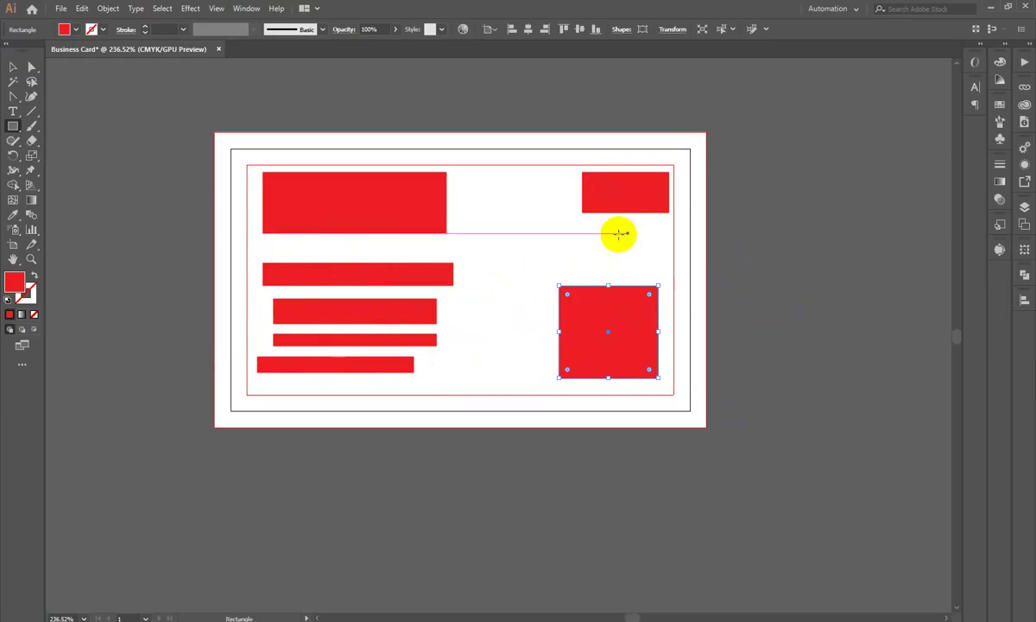
pyautogui.click(13, 67)
pyautogui.click(157, 298)
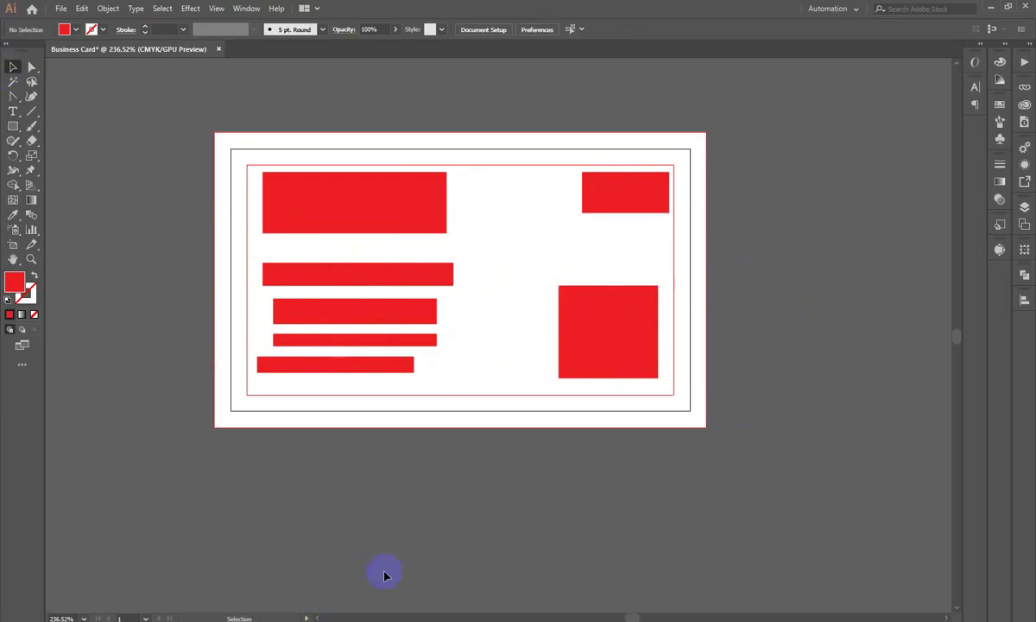
# Step: Delete every red placeholder block, leaving the Business Card artboard empty
pyautogui.scroll(1, 416, 266)
pyautogui.click(682, 358)
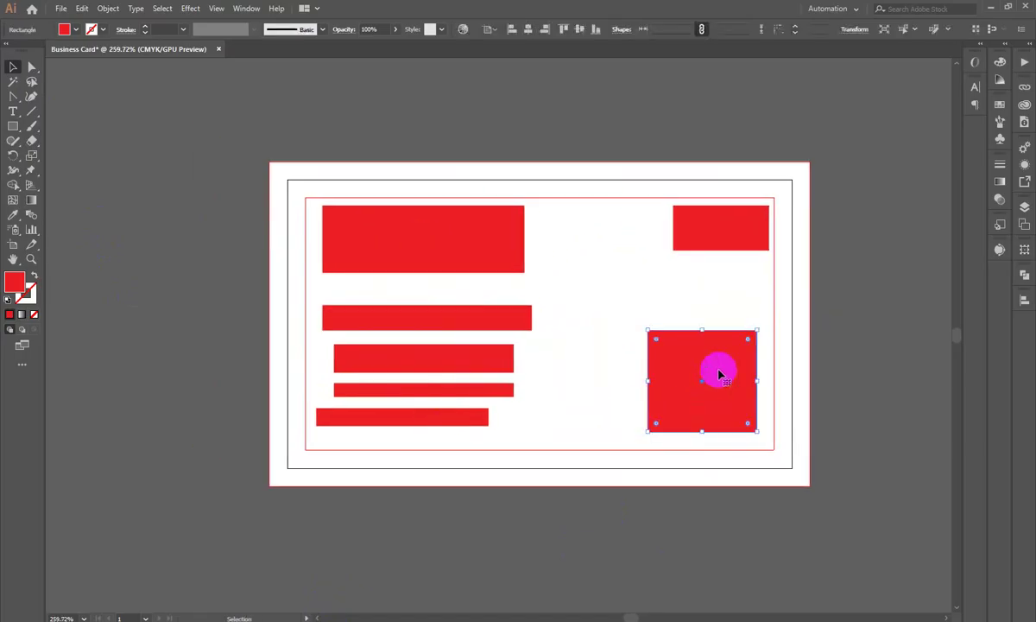
pyautogui.press('Delete')
pyautogui.click(469, 245)
pyautogui.press('Delete')
pyautogui.click(724, 229)
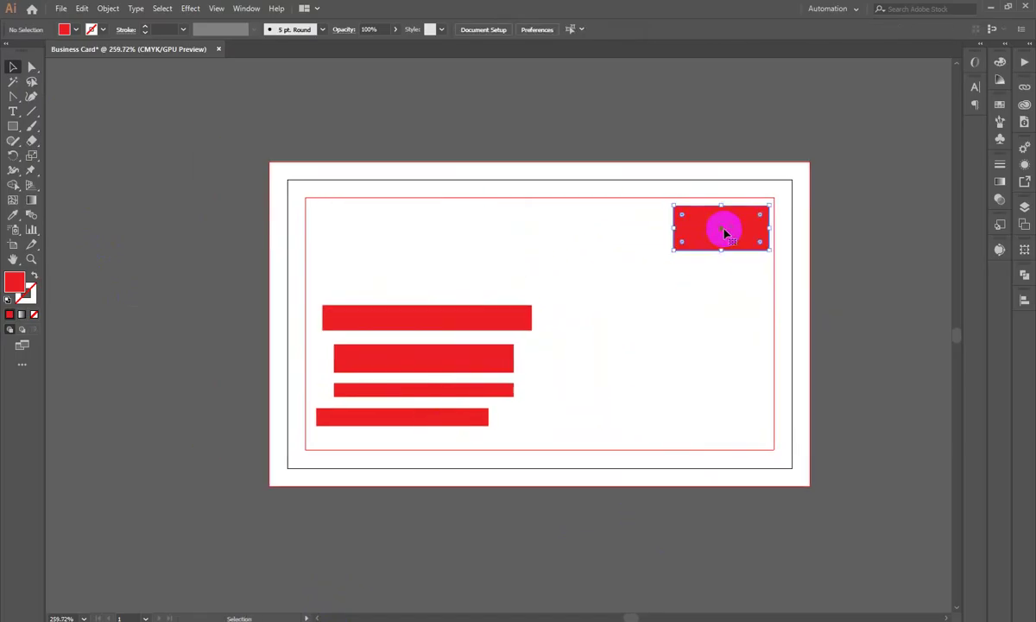
pyautogui.press('Delete')
pyautogui.click(461, 320)
pyautogui.press('Delete')
pyautogui.click(423, 356)
pyautogui.press('Delete')
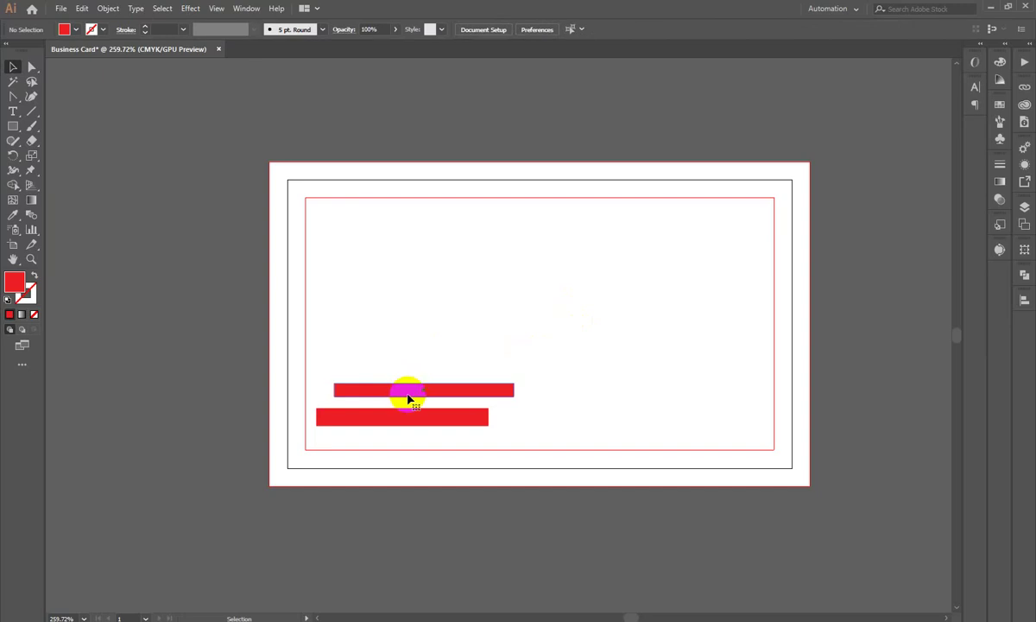
pyautogui.click(409, 394)
pyautogui.press('Delete')
pyautogui.click(402, 416)
pyautogui.press('Delete')
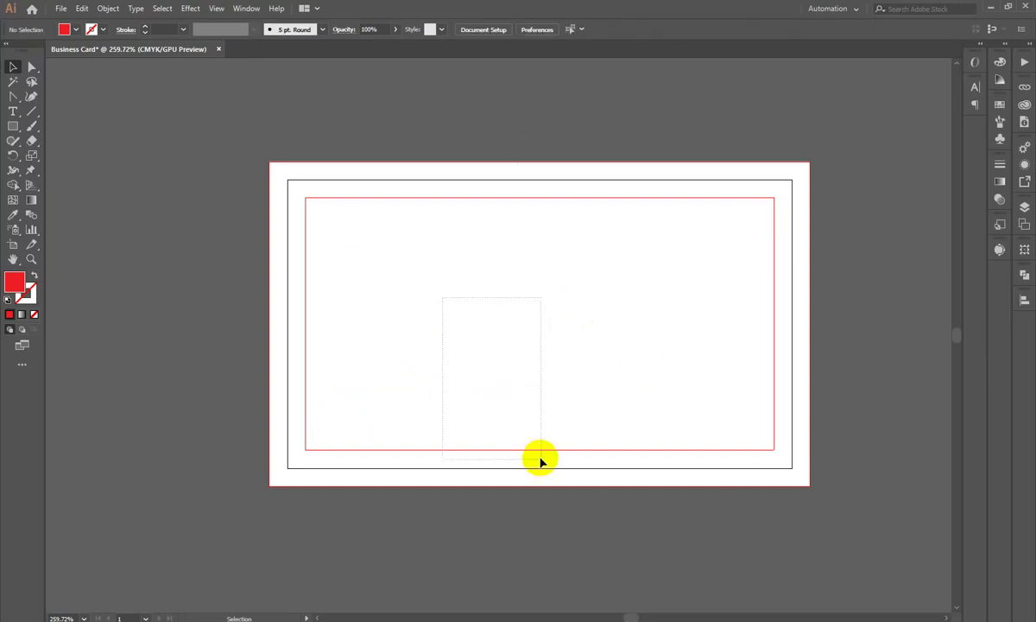
# Step: Draw a closed red wave shape with the Pen Tool along the card's bottom edge, corner to corner
pyautogui.scroll(2, 358, 229)
pyautogui.moveTo(399, 338); pyautogui.dragTo(412, 339)
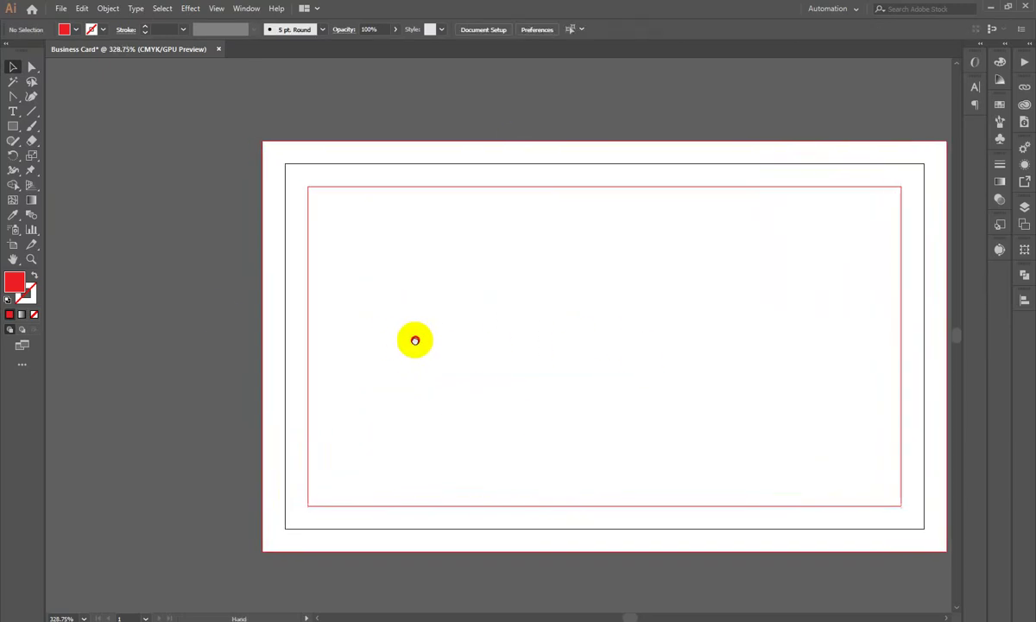
pyautogui.moveTo(793, 240); pyautogui.dragTo(640, 256)
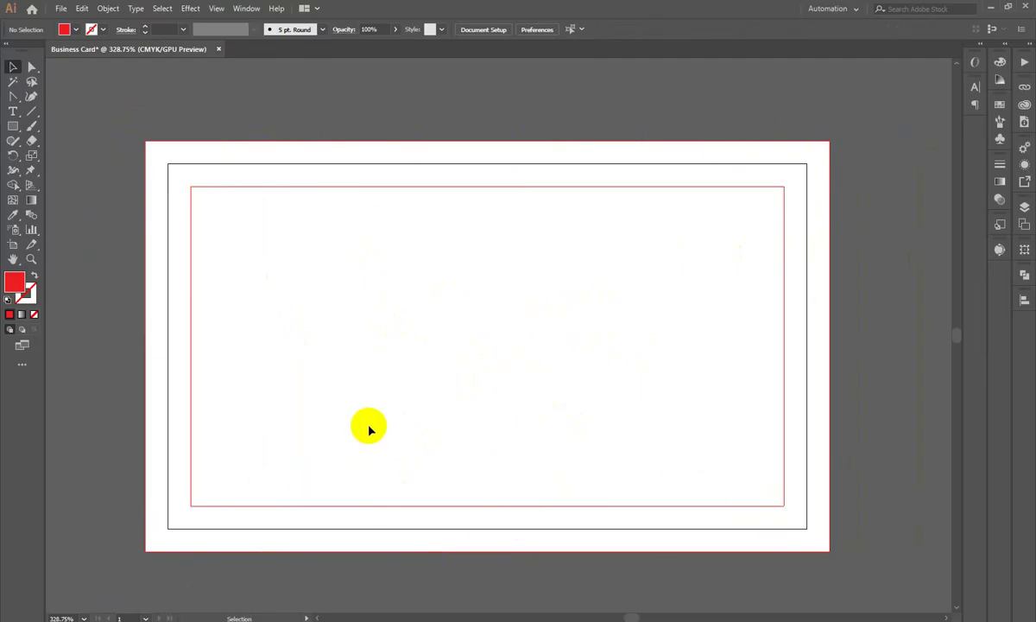
pyautogui.click(17, 154)
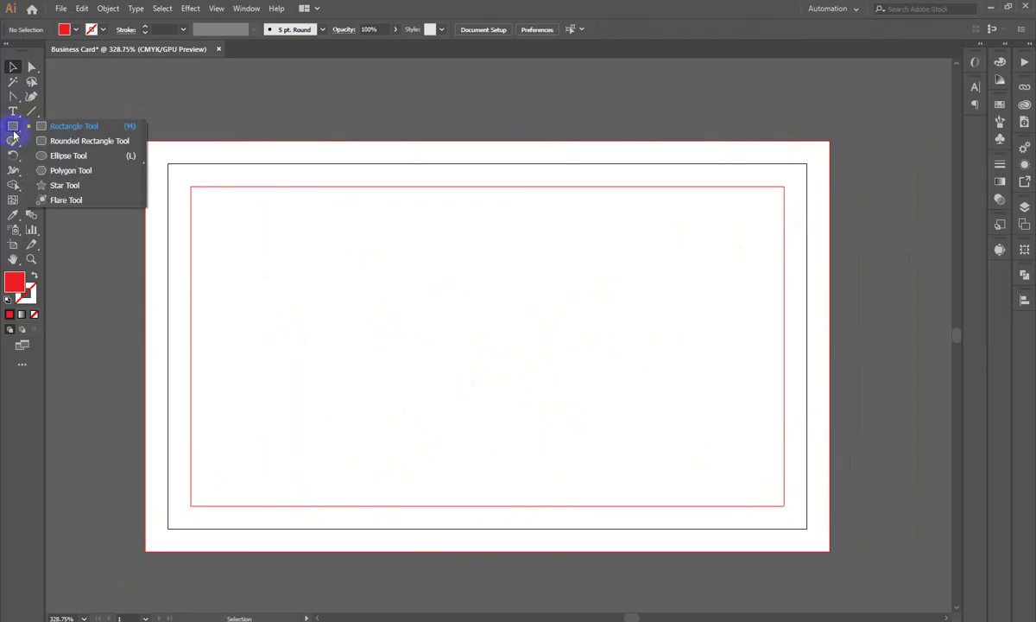
pyautogui.moveTo(12, 96); pyautogui.dragTo(52, 100)
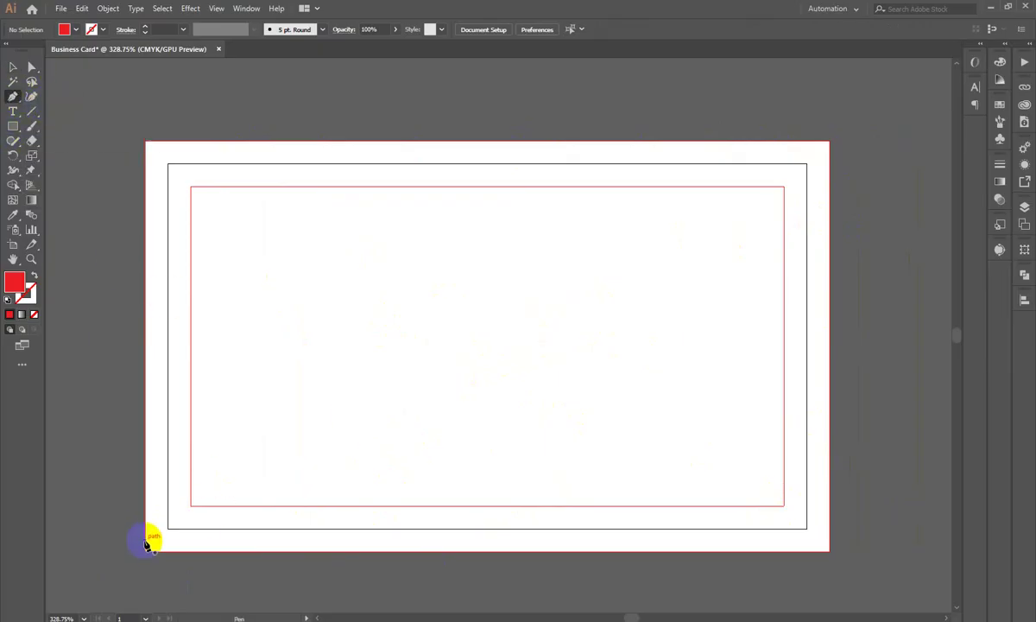
pyautogui.click(146, 540)
pyautogui.moveTo(530, 480); pyautogui.dragTo(659, 541)
pyautogui.click(828, 460)
pyautogui.click(827, 549)
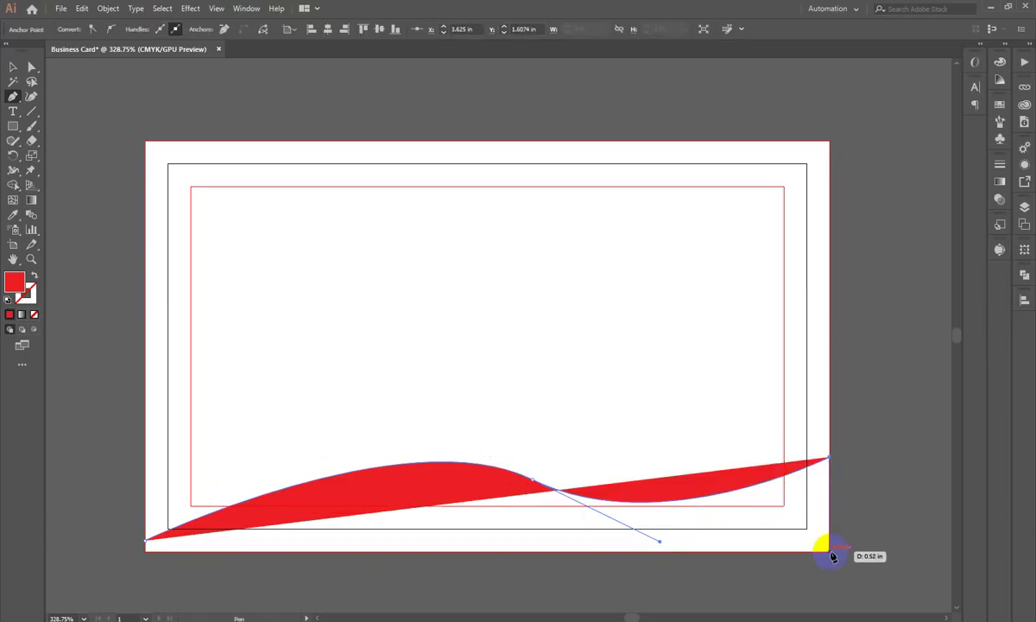
pyautogui.click(147, 542)
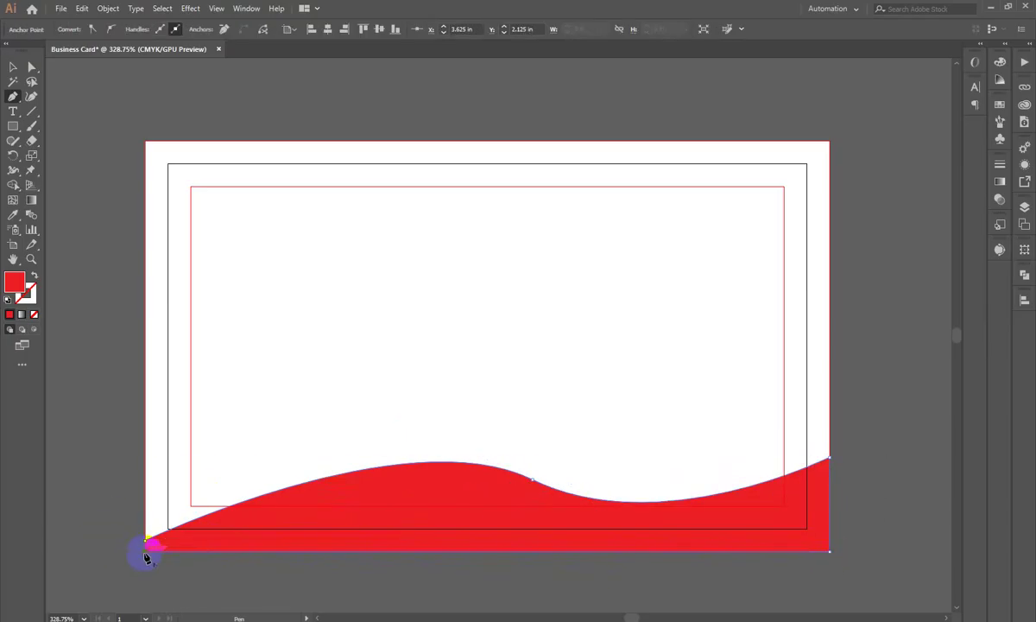
# Step: Zoom in on the wave's corner to check it, then nudge the wave lower on the card
pyautogui.click(14, 69)
pyautogui.click(99, 261)
pyautogui.scroll(-3, 156, 312)
pyautogui.moveTo(155, 313); pyautogui.dragTo(466, 432)
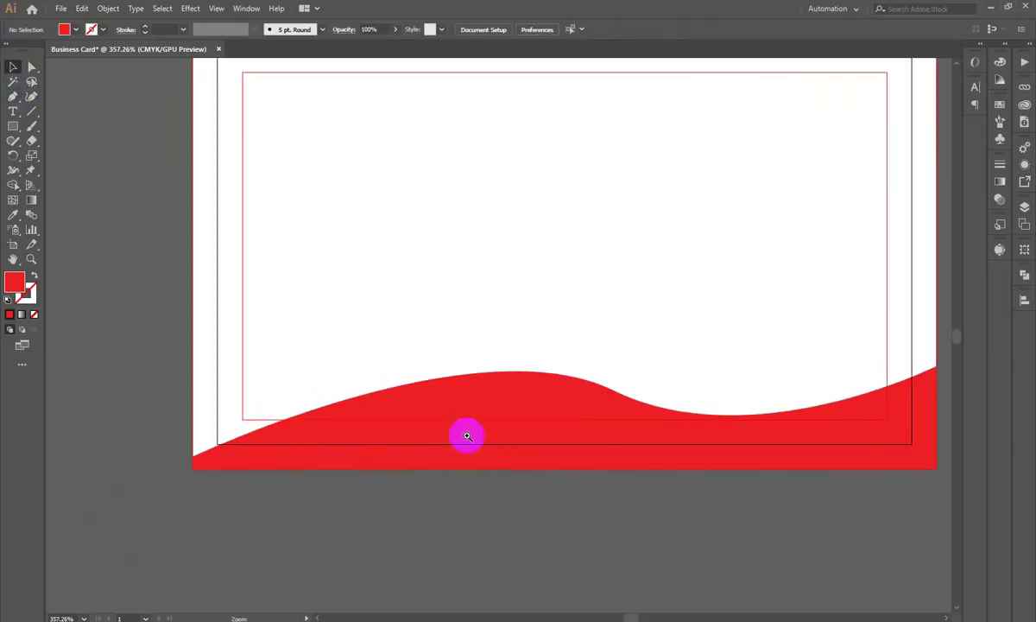
pyautogui.click(216, 448)
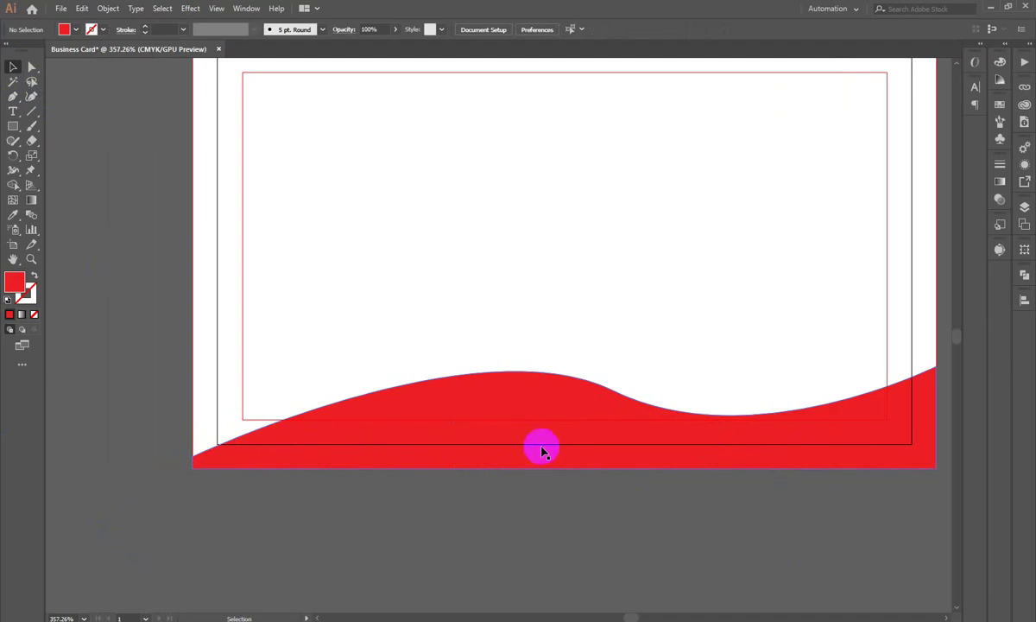
pyautogui.press('z')
pyautogui.moveTo(675, 448); pyautogui.dragTo(780, 449)
pyautogui.click(781, 449)
pyautogui.press('h')
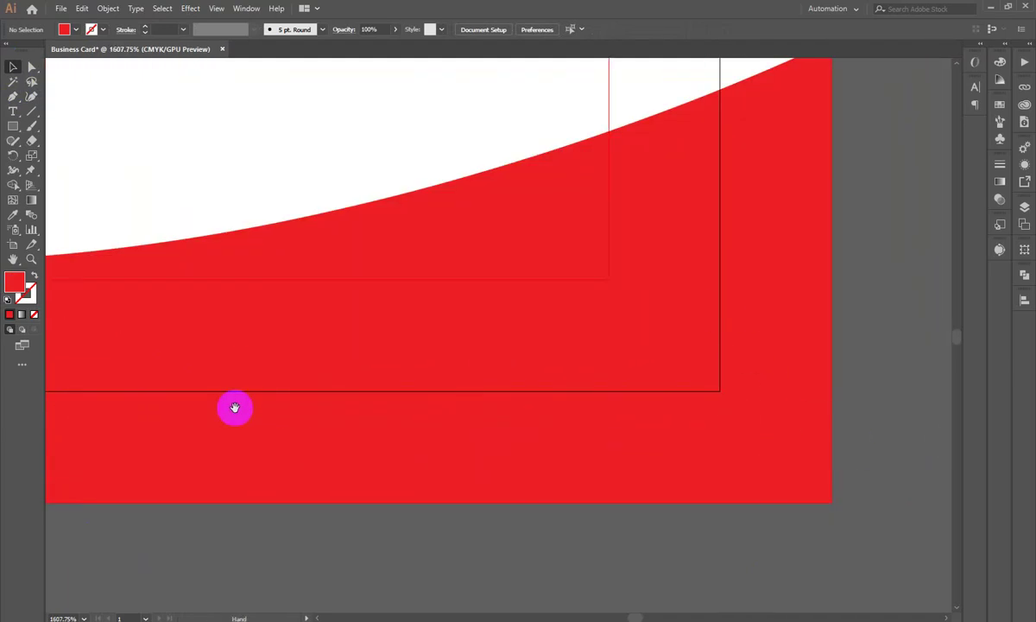
pyautogui.scroll(-5, 235, 408)
pyautogui.scroll(2, 241, 450)
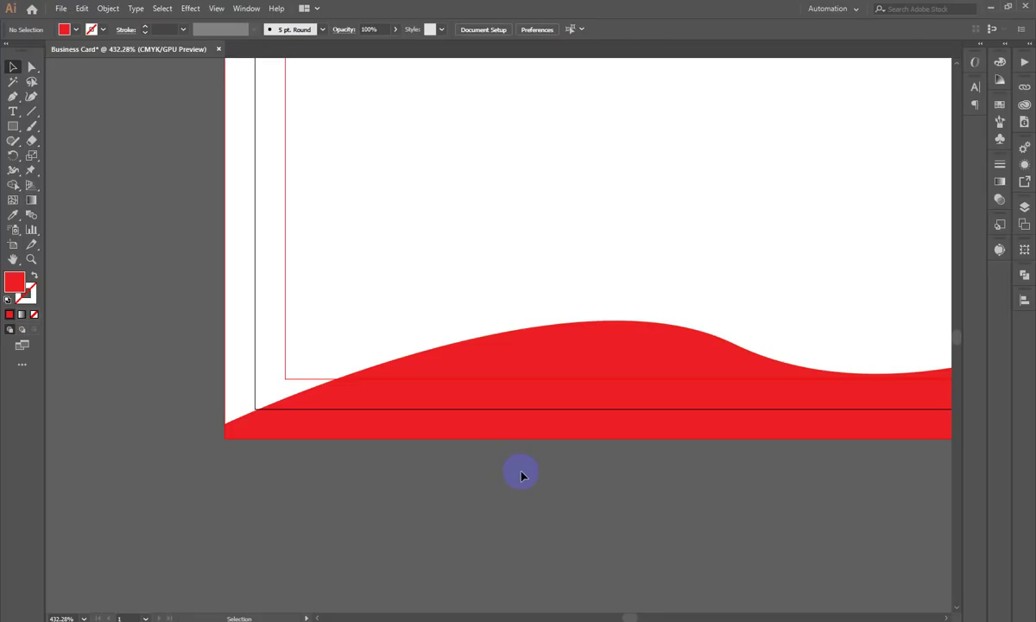
pyautogui.scroll(1, 518, 470)
pyautogui.scroll(-2, 545, 453)
pyautogui.moveTo(497, 419); pyautogui.dragTo(443, 533)
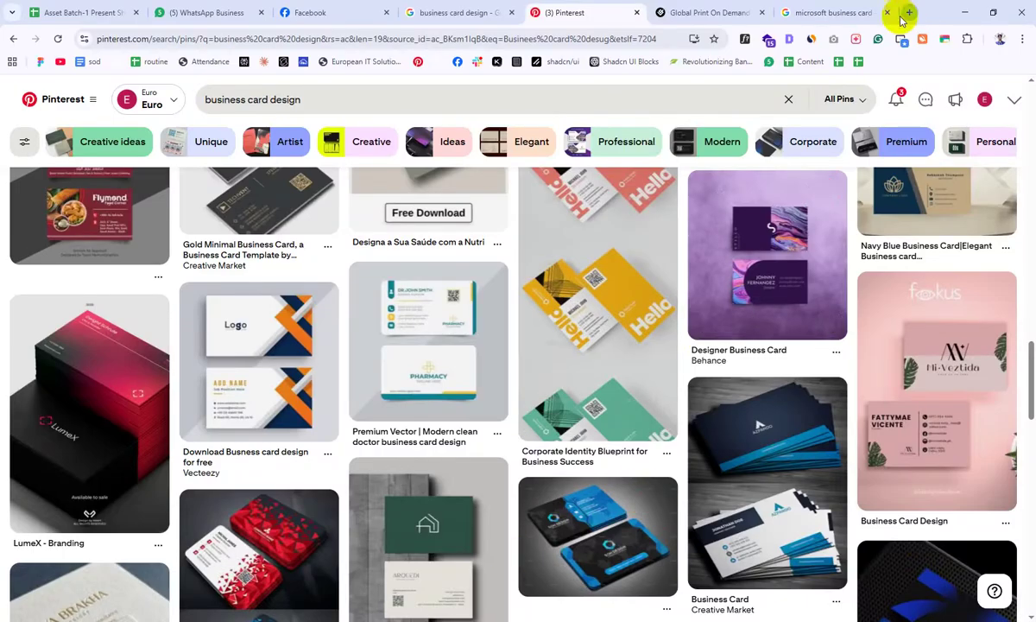
# Step: Open ChatGPT in a new tab and ask for business card content, staying logged out
pyautogui.hotkey('ctrl', 't')
pyautogui.write('chat')
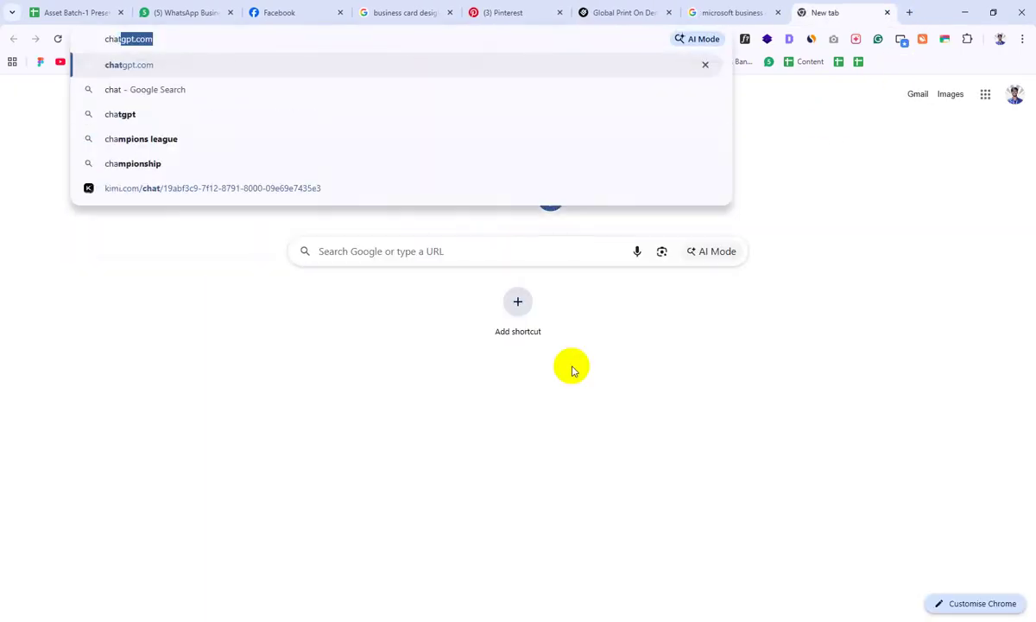
pyautogui.press('Return')
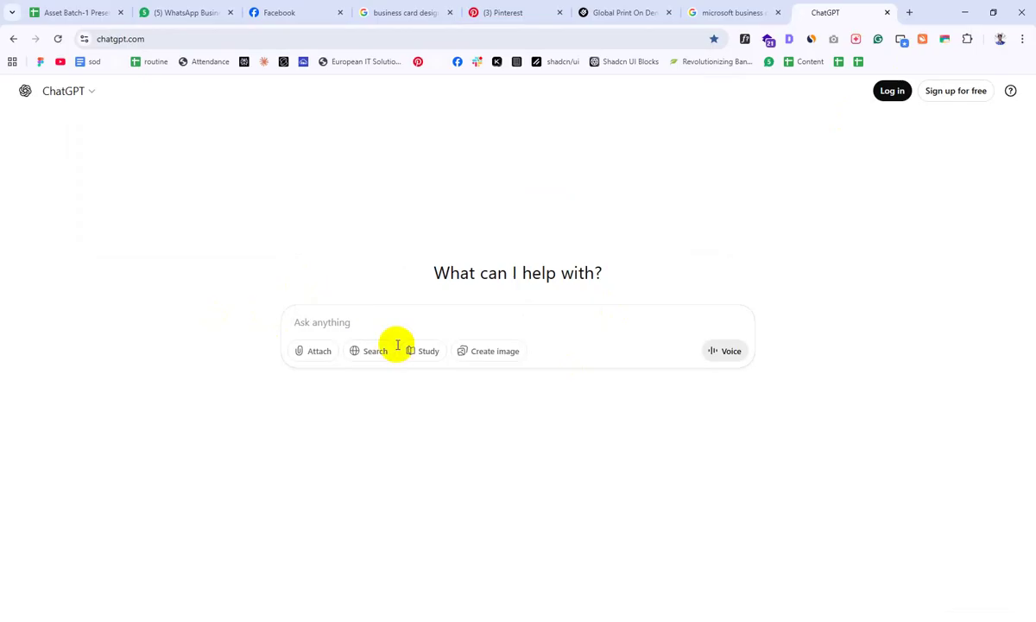
pyautogui.write('Wa')
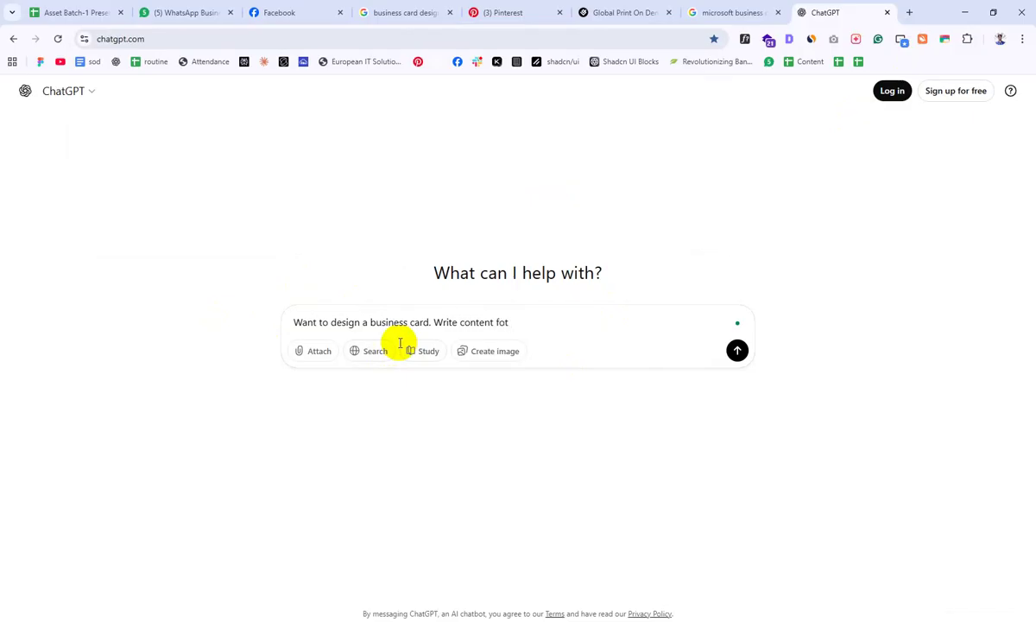
pyautogui.press('Return')
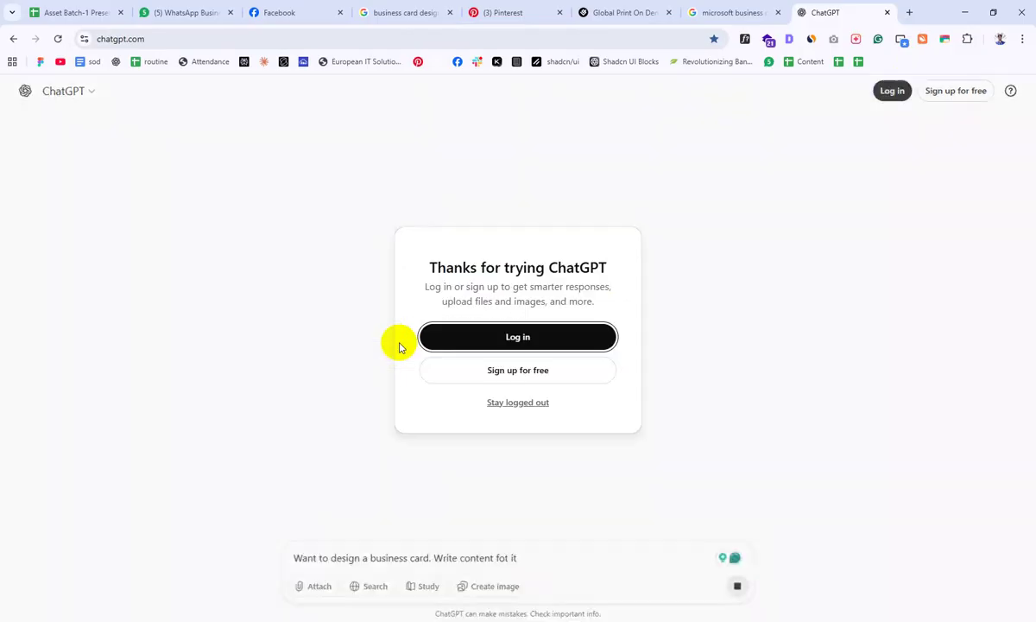
pyautogui.click(515, 401)
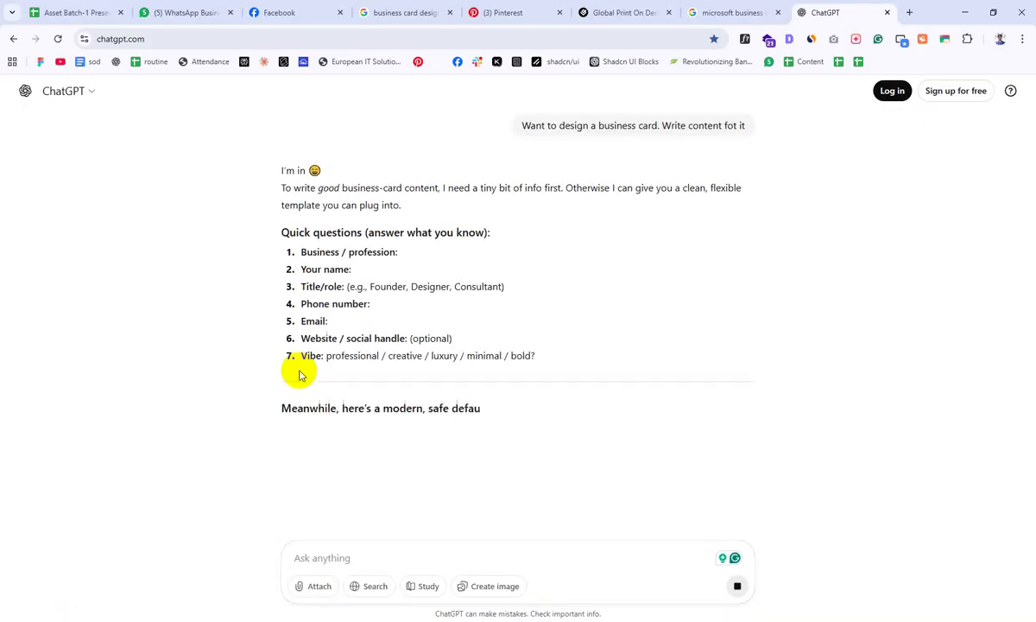
pyautogui.scroll(-2, 324, 381)
pyautogui.scroll(-1, 328, 417)
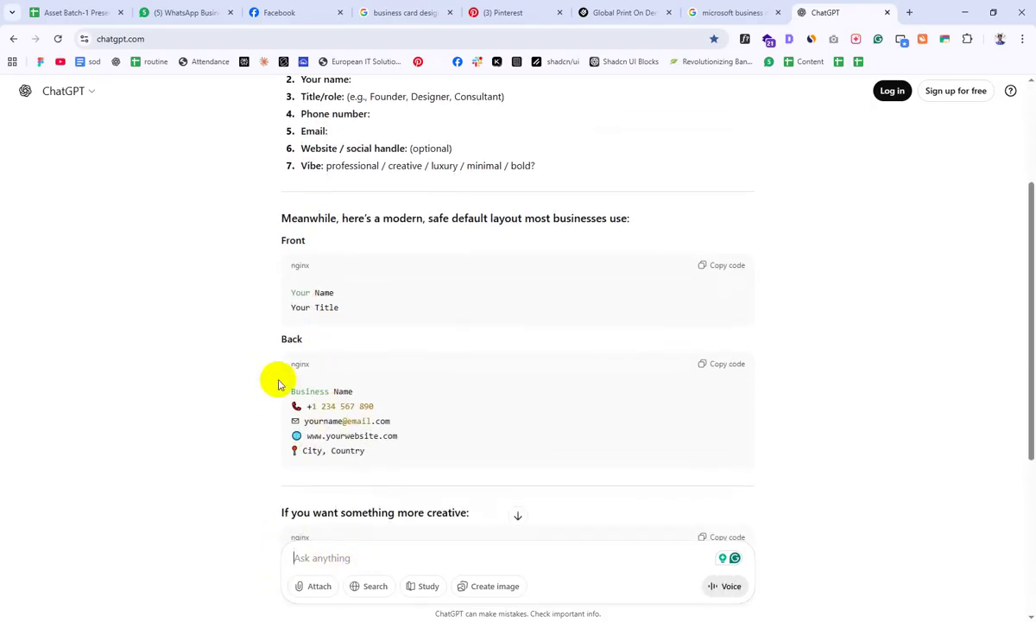
# Step: Ask for dummy information and copy the sample name and job title from the reply
pyautogui.write('D')
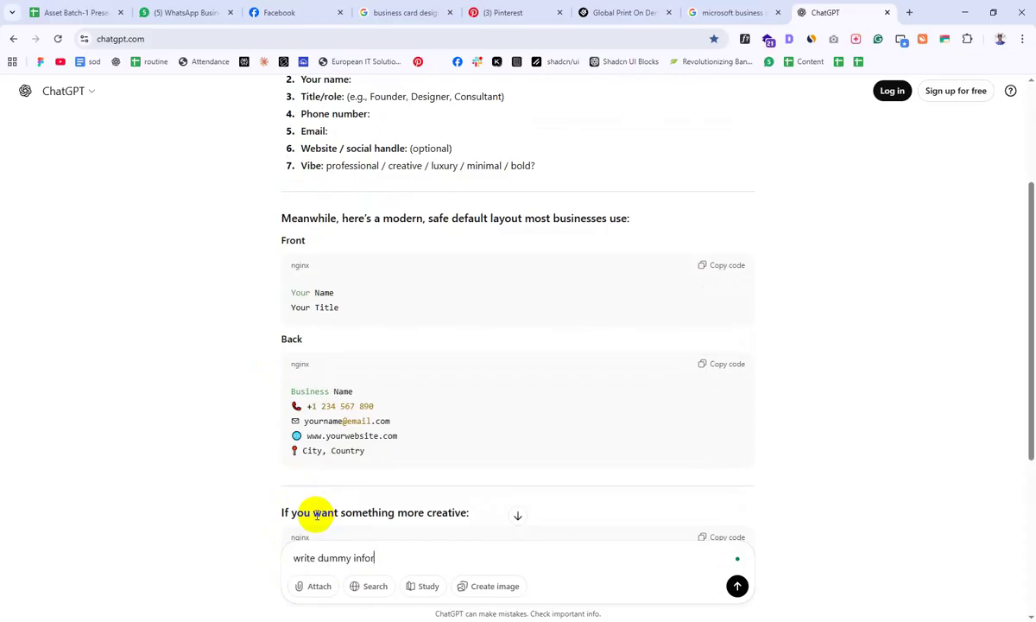
pyautogui.press('Return')
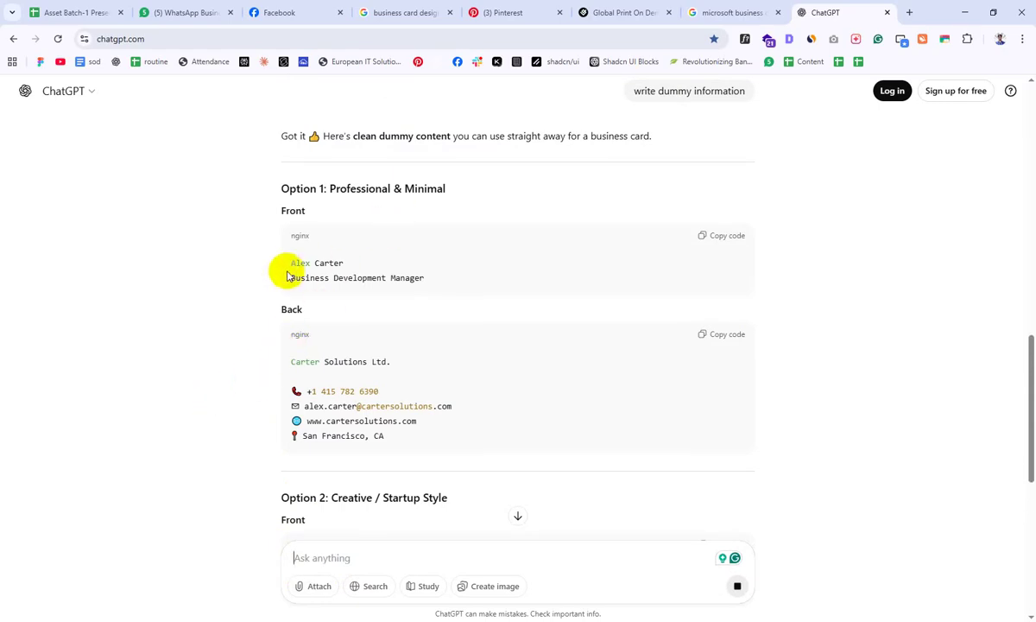
pyautogui.moveTo(291, 265); pyautogui.dragTo(343, 262)
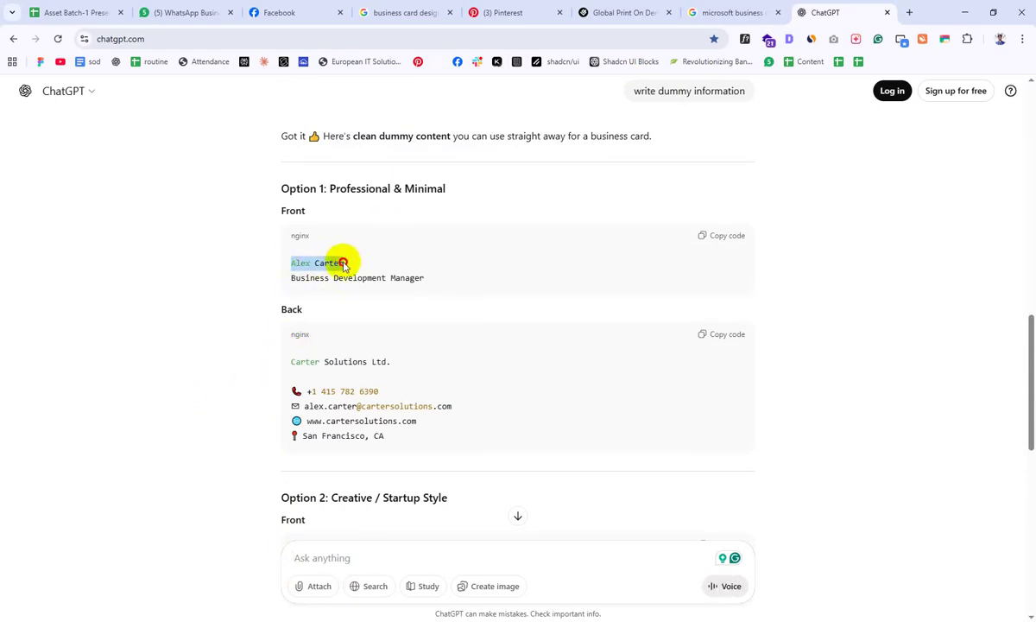
pyautogui.click(292, 289)
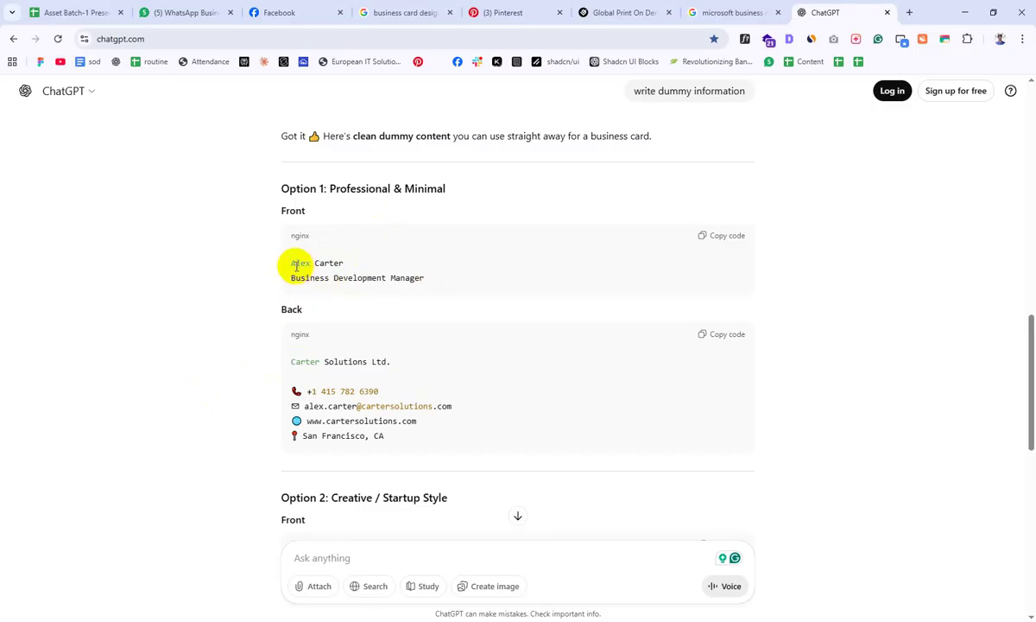
pyautogui.moveTo(291, 264); pyautogui.dragTo(427, 278)
pyautogui.rightClick(329, 282)
pyautogui.click(363, 295)
# Step: Paste the name and title onto the card as separate text objects, moving the name toward the top-left
pyautogui.click(486, 614)
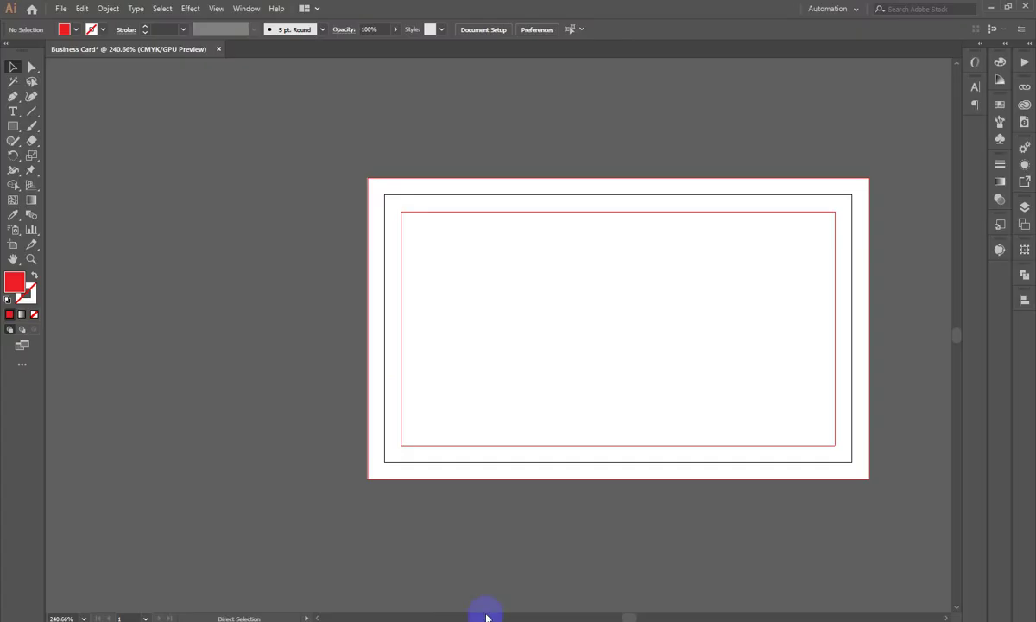
pyautogui.hotkey('ctrl', 'v')
pyautogui.scroll(2, 595, 285)
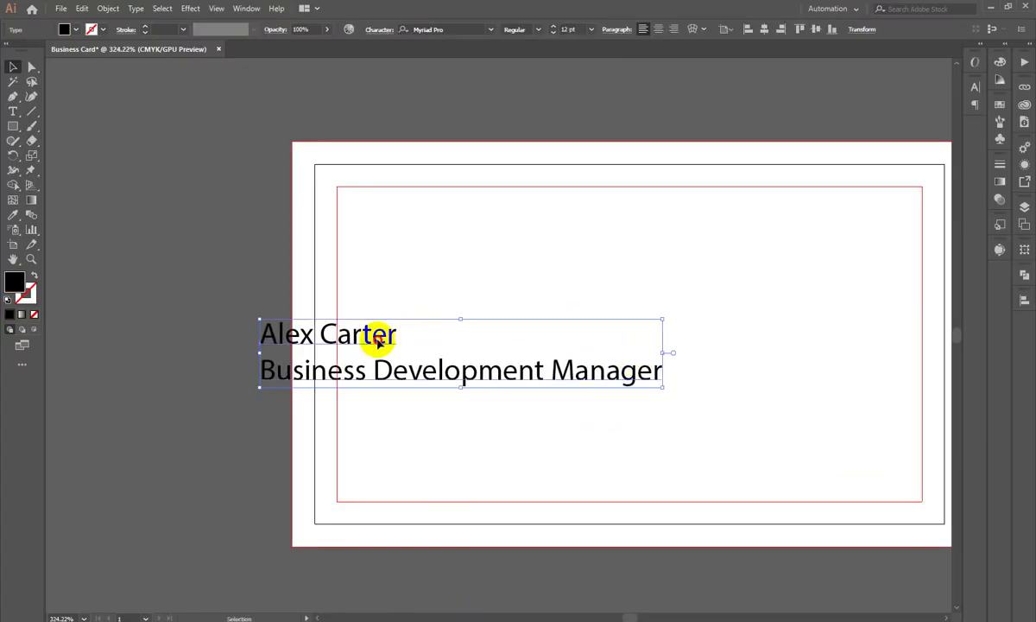
pyautogui.moveTo(381, 335); pyautogui.dragTo(576, 328)
pyautogui.tripleClick(577, 326)
pyautogui.press('BackSpace')
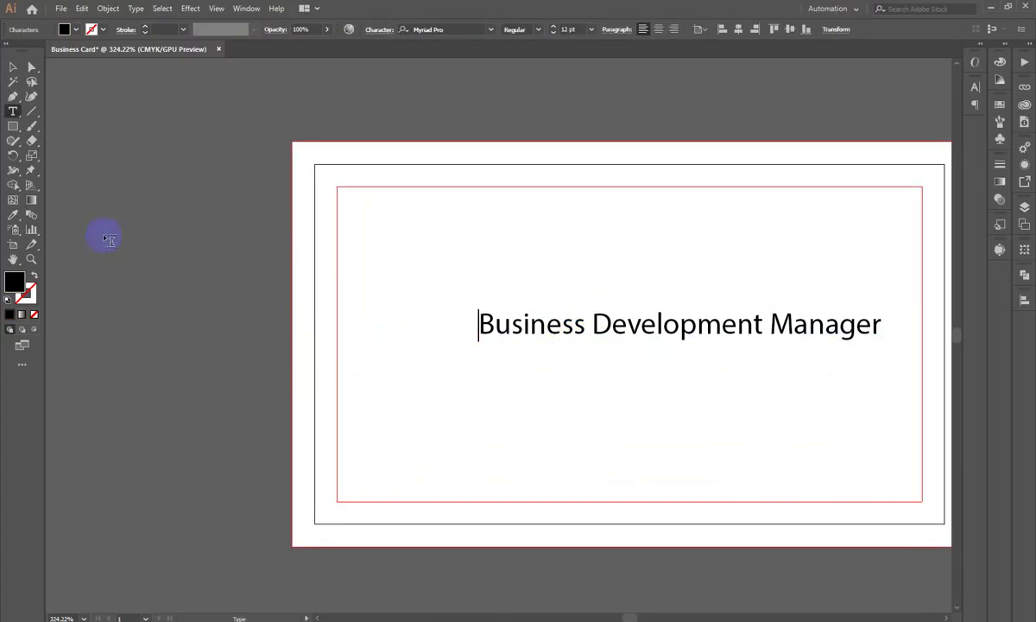
pyautogui.click(13, 66)
pyautogui.moveTo(634, 324); pyautogui.dragTo(398, 419)
pyautogui.click(457, 312)
pyautogui.hotkey('ctrl', 'v')
pyautogui.moveTo(486, 321); pyautogui.dragTo(470, 308)
pyautogui.doubleClick(473, 309)
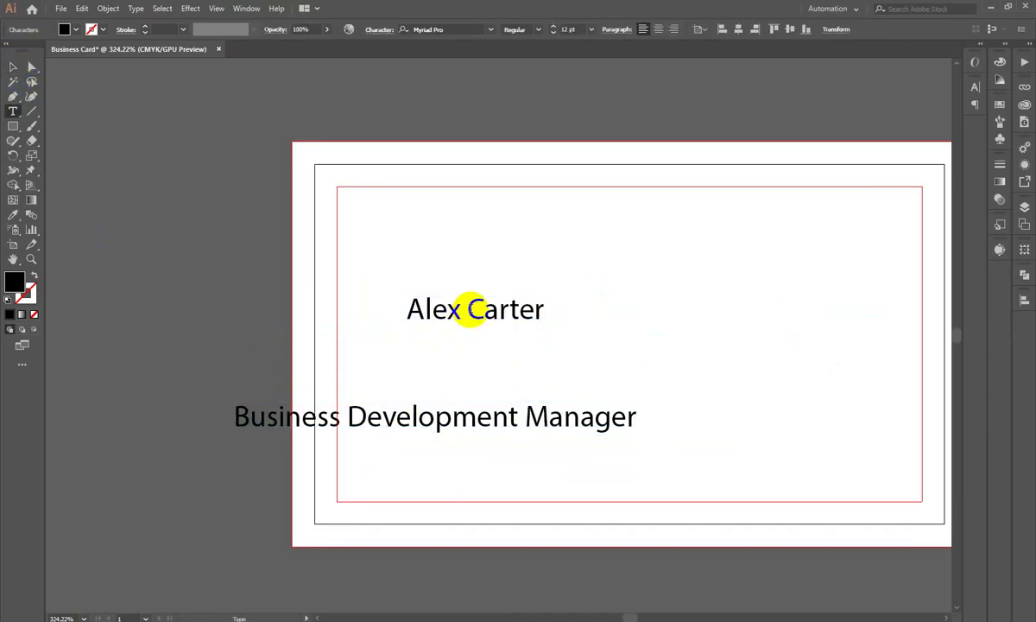
pyautogui.press('BackSpace')
pyautogui.click(12, 67)
pyautogui.moveTo(474, 308); pyautogui.dragTo(414, 213)
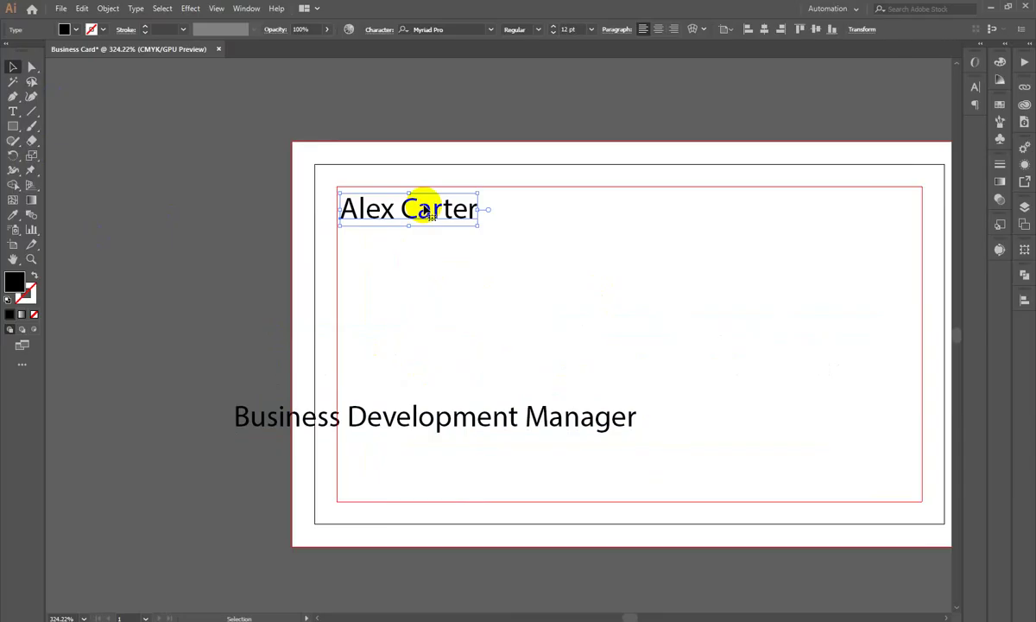
# Step: Position the Business Development Manager title directly beneath the name
pyautogui.moveTo(396, 421); pyautogui.dragTo(498, 249)
pyautogui.click(470, 215)
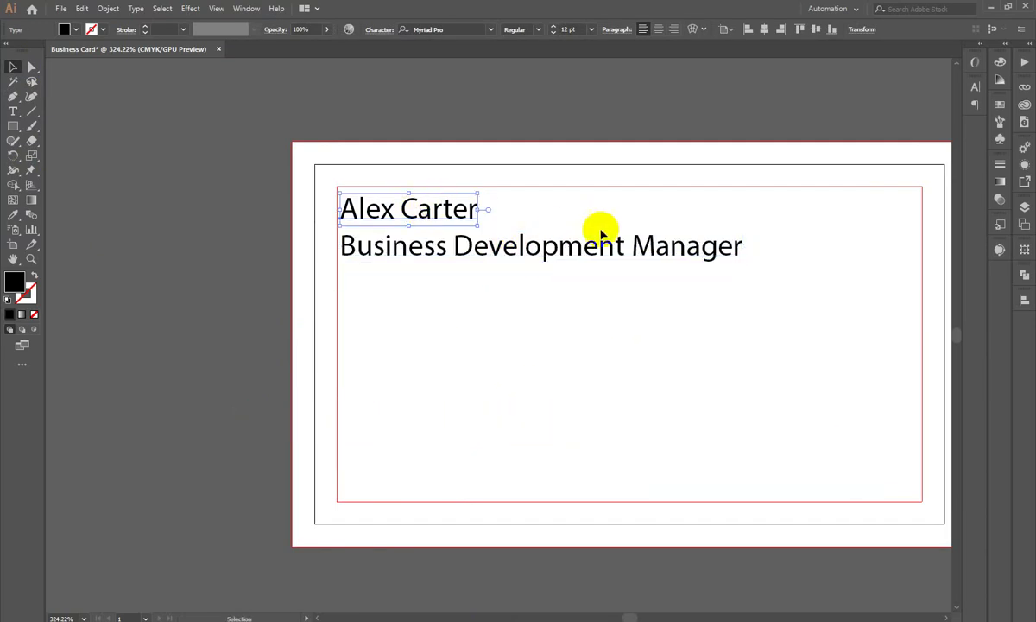
pyautogui.moveTo(448, 208); pyautogui.dragTo(458, 209)
pyautogui.moveTo(449, 268); pyautogui.dragTo(451, 335)
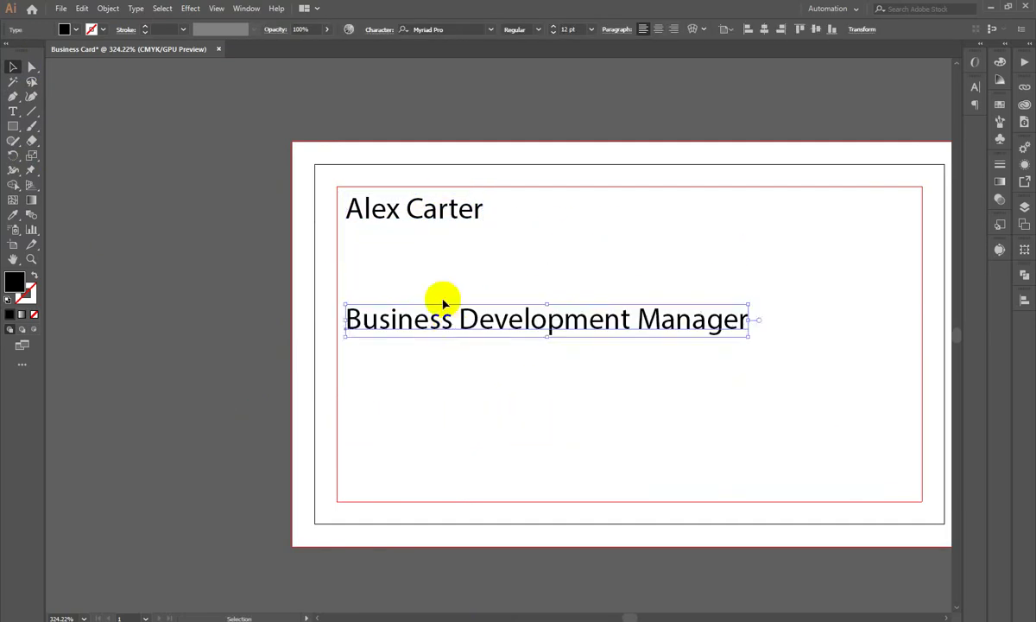
pyautogui.moveTo(430, 210); pyautogui.dragTo(436, 235)
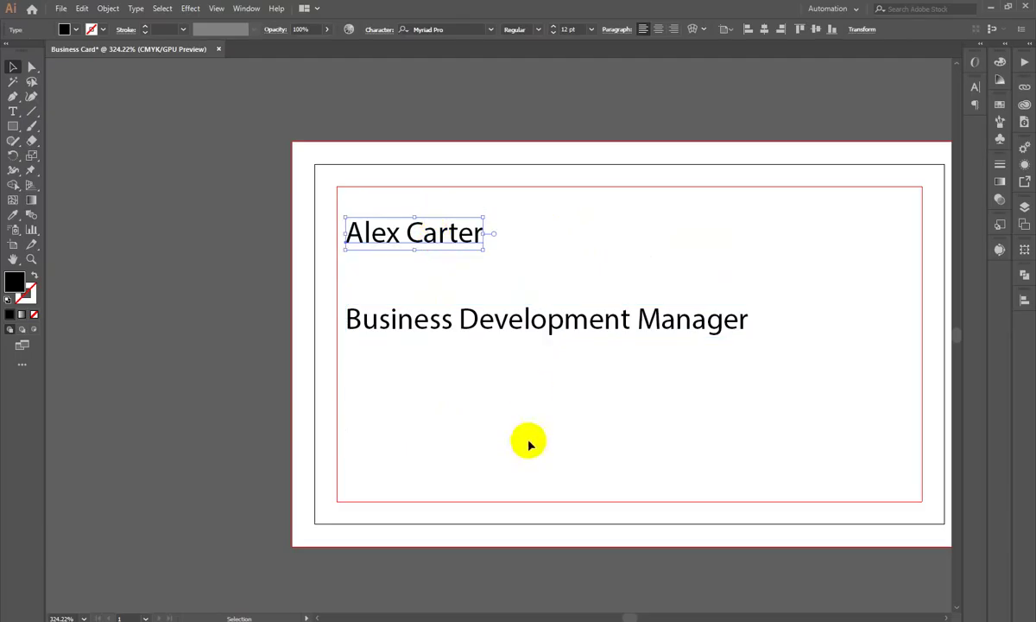
pyautogui.moveTo(529, 442); pyautogui.dragTo(423, 180)
pyautogui.click(440, 292)
pyautogui.moveTo(411, 327); pyautogui.dragTo(404, 262)
# Step: Scale the title text smaller and fine-tune the name and title placement together
pyautogui.moveTo(741, 268); pyautogui.dragTo(467, 264)
pyautogui.click(530, 338)
pyautogui.scroll(2, 381, 275)
pyautogui.moveTo(397, 322)
pyautogui.mouseDown()
pyautogui.moveTo(430, 303)
pyautogui.moveTo(406, 302)
pyautogui.mouseUp()
pyautogui.moveTo(562, 300); pyautogui.dragTo(668, 302)
pyautogui.click(626, 423)
pyautogui.moveTo(486, 308); pyautogui.dragTo(486, 316)
pyautogui.click(492, 406)
pyautogui.moveTo(467, 371)
pyautogui.mouseDown()
pyautogui.moveTo(289, 337)
pyautogui.moveTo(463, 382)
pyautogui.mouseUp()
pyautogui.moveTo(393, 231); pyautogui.dragTo(422, 230)
# Step: Copy the four contact lines (phone, e-mail, website, city) from the reply's Back section
pyautogui.click(461, 341)
pyautogui.hotkey('alt', 'Tab')
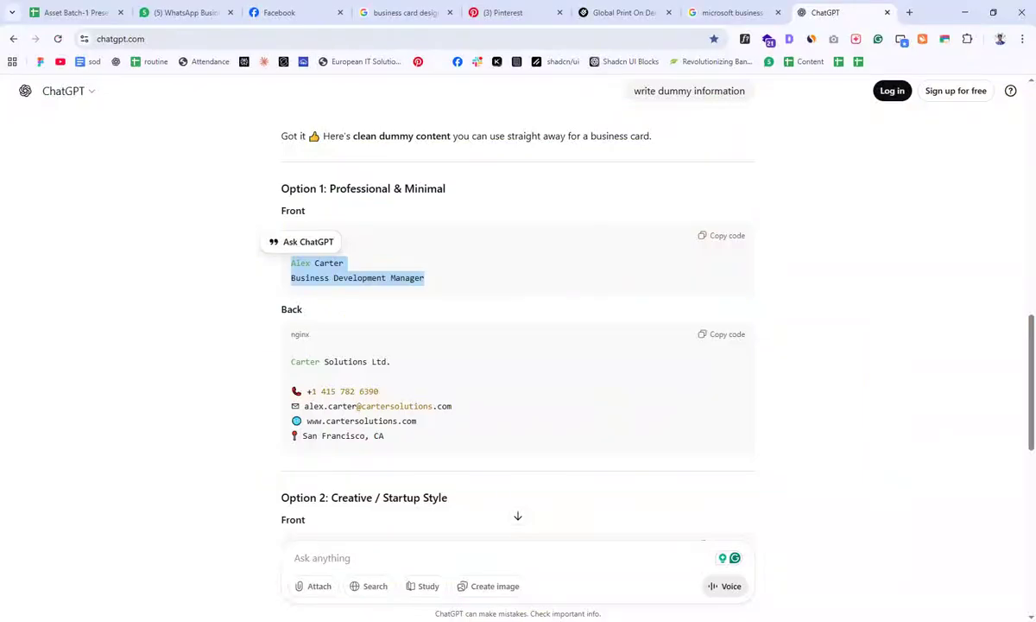
pyautogui.moveTo(297, 391); pyautogui.dragTo(378, 391)
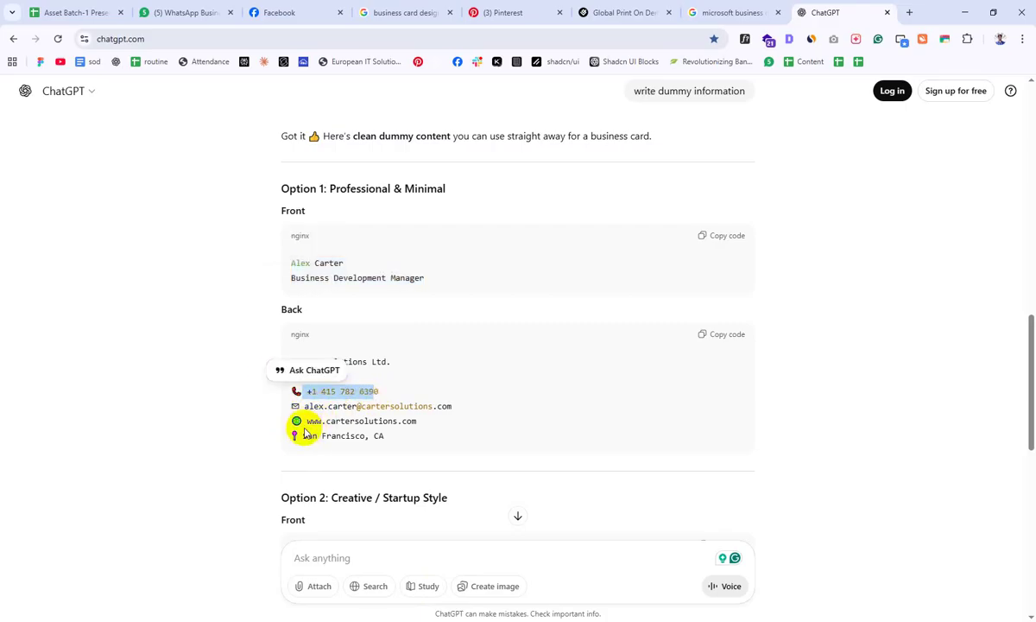
pyautogui.moveTo(312, 421); pyautogui.dragTo(423, 429)
pyautogui.click(340, 462)
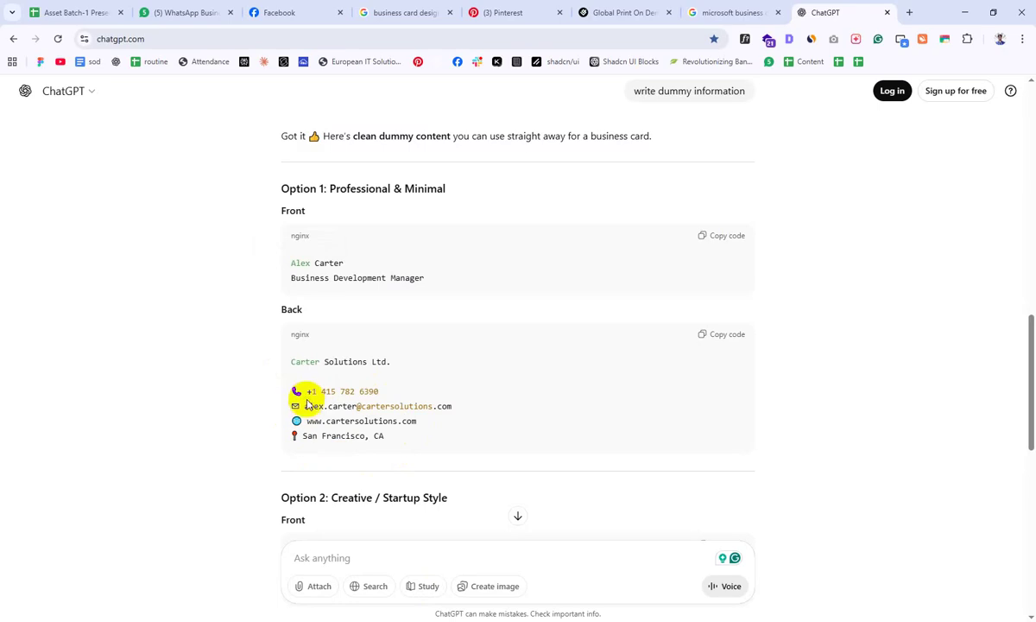
pyautogui.moveTo(307, 391); pyautogui.dragTo(359, 437)
pyautogui.rightClick(358, 438)
# Step: Paste the copied contact lines onto the card and shift the block right and down
pyautogui.click(394, 448)
pyautogui.hotkey('alt', 'Tab')
pyautogui.hotkey('ctrl', 'v')
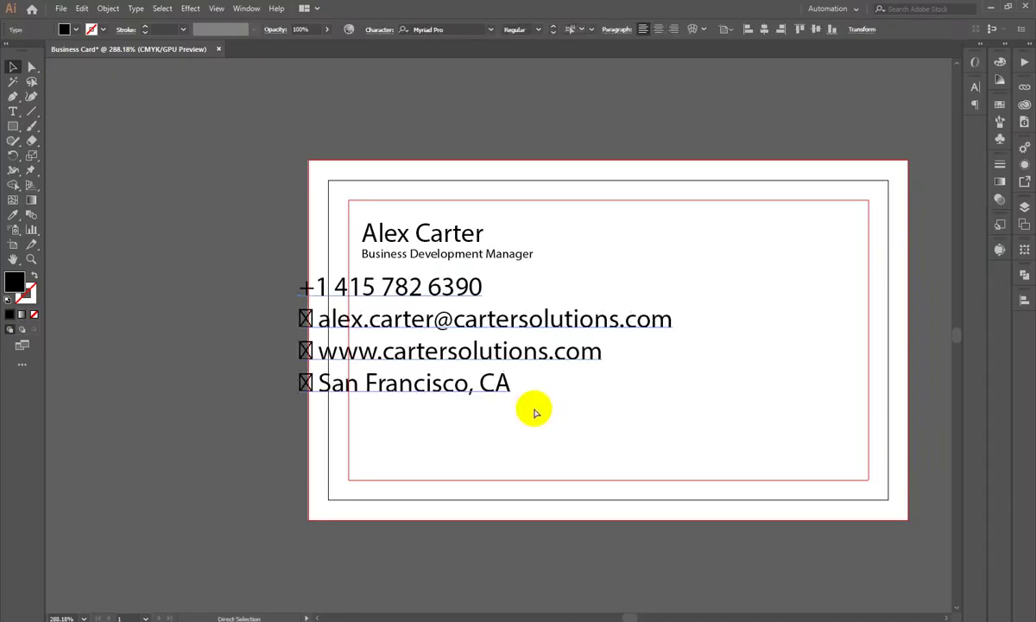
pyautogui.moveTo(465, 354); pyautogui.dragTo(637, 382)
# Step: Delete the broken icon glyphs before the email and website, keeping the email on its own line
pyautogui.doubleClick(458, 358)
pyautogui.moveTo(473, 355); pyautogui.dragTo(395, 354)
pyautogui.press('BackSpace')
pyautogui.press('BackSpace')
pyautogui.moveTo(473, 349); pyautogui.dragTo(457, 381)
pyautogui.press('BackSpace')
pyautogui.press('BackSpace')
pyautogui.click(666, 310)
pyautogui.press('BackSpace')
pyautogui.press('Return')
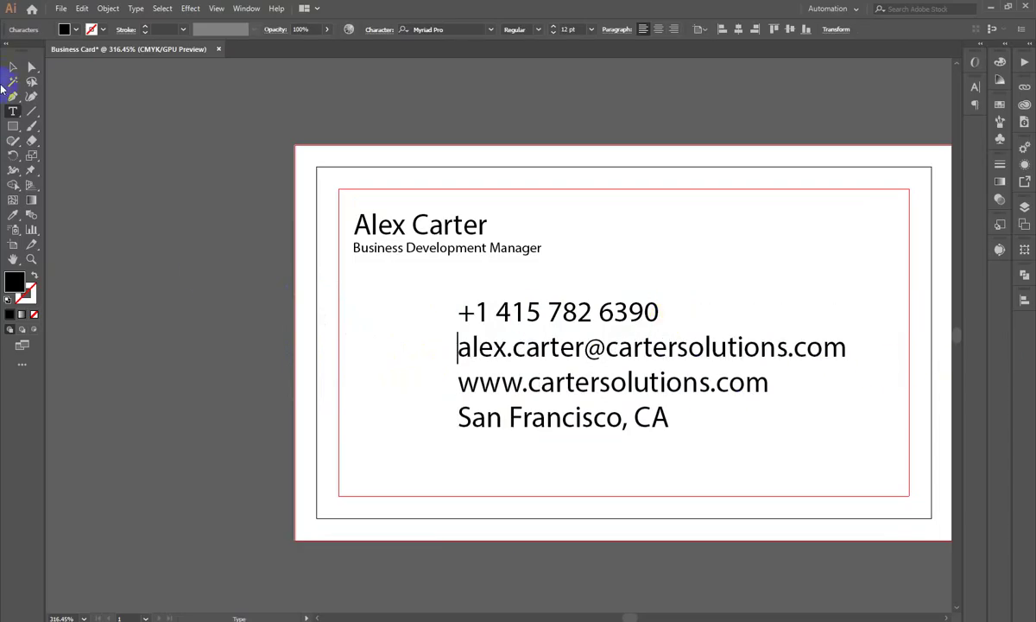
# Step: Scale the contact block smaller and reposition it lower on the card
pyautogui.click(15, 69)
pyautogui.moveTo(504, 363); pyautogui.dragTo(629, 470)
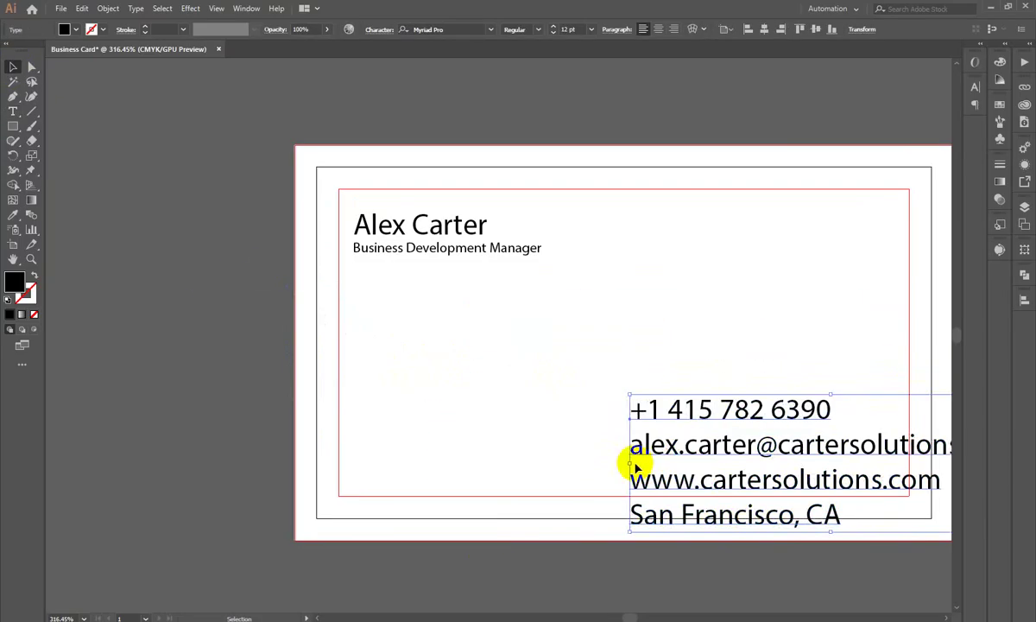
pyautogui.hotkey('ctrl', 'z')
pyautogui.moveTo(884, 402); pyautogui.dragTo(717, 400)
pyautogui.moveTo(580, 393); pyautogui.dragTo(516, 393)
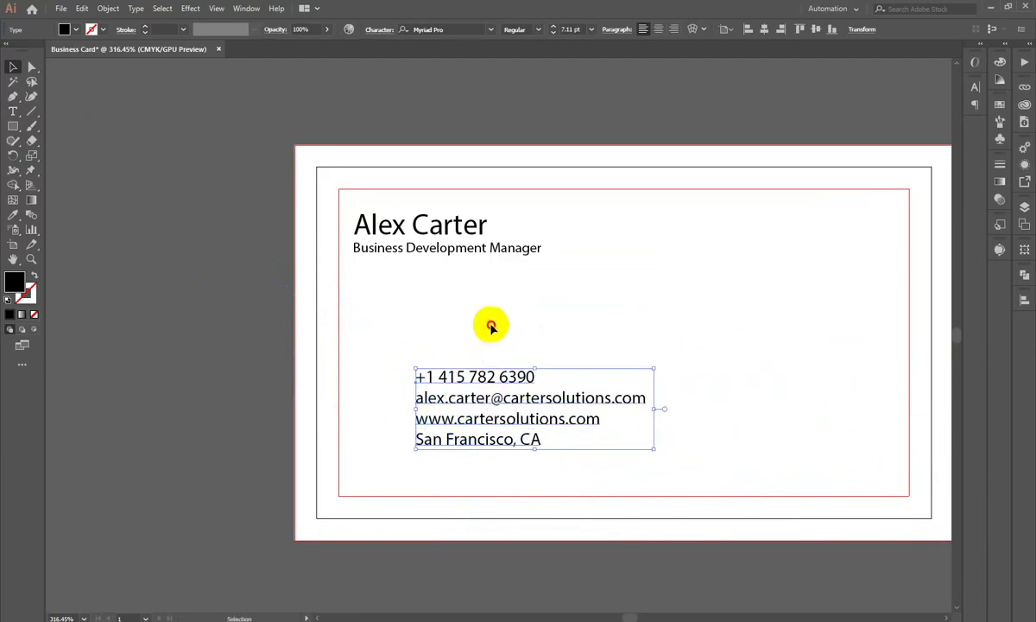
pyautogui.click(488, 328)
pyautogui.click(386, 446)
pyautogui.moveTo(386, 445); pyautogui.dragTo(369, 350)
pyautogui.moveTo(514, 352); pyautogui.dragTo(505, 455)
# Step: Make the phone number a separate text object without its trailing space
pyautogui.tripleClick(514, 389)
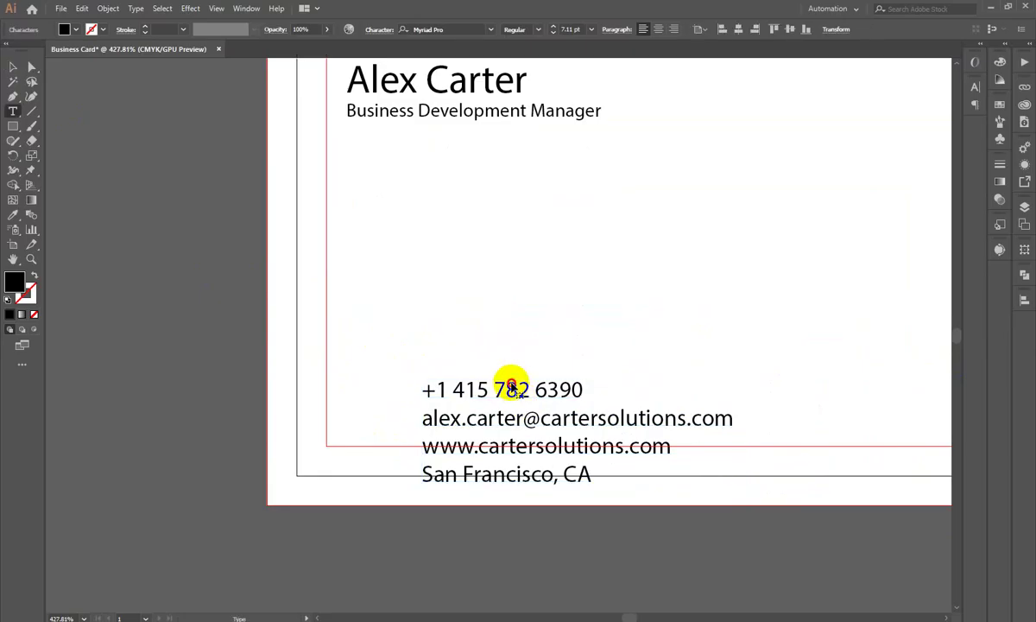
pyautogui.hotkey('ctrl', 'x')
pyautogui.click(13, 66)
pyautogui.hotkey('ctrl', 'v')
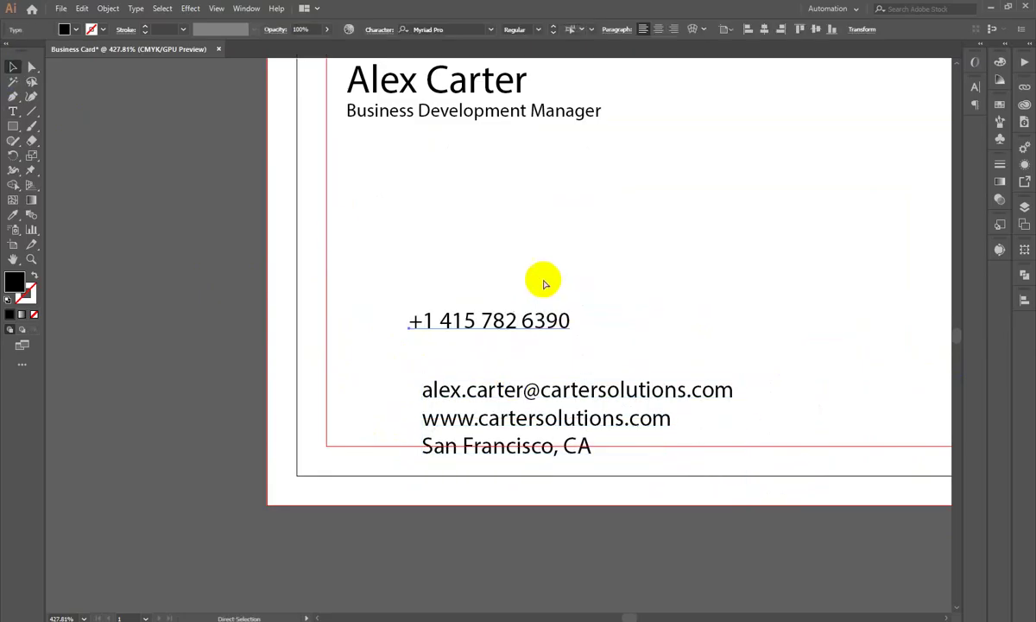
pyautogui.doubleClick(516, 392)
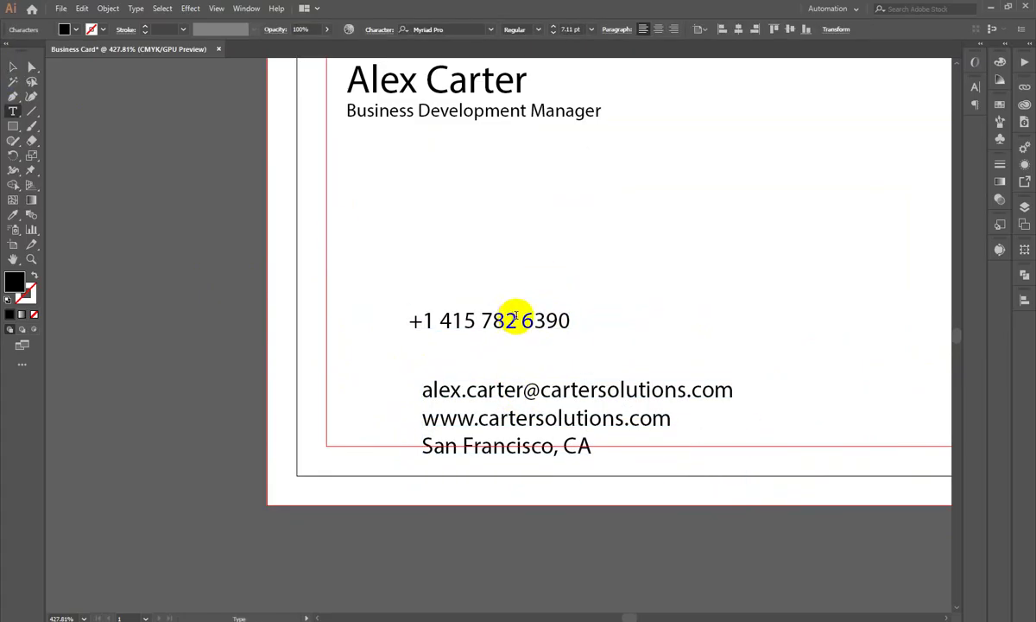
pyautogui.press('BackSpace')
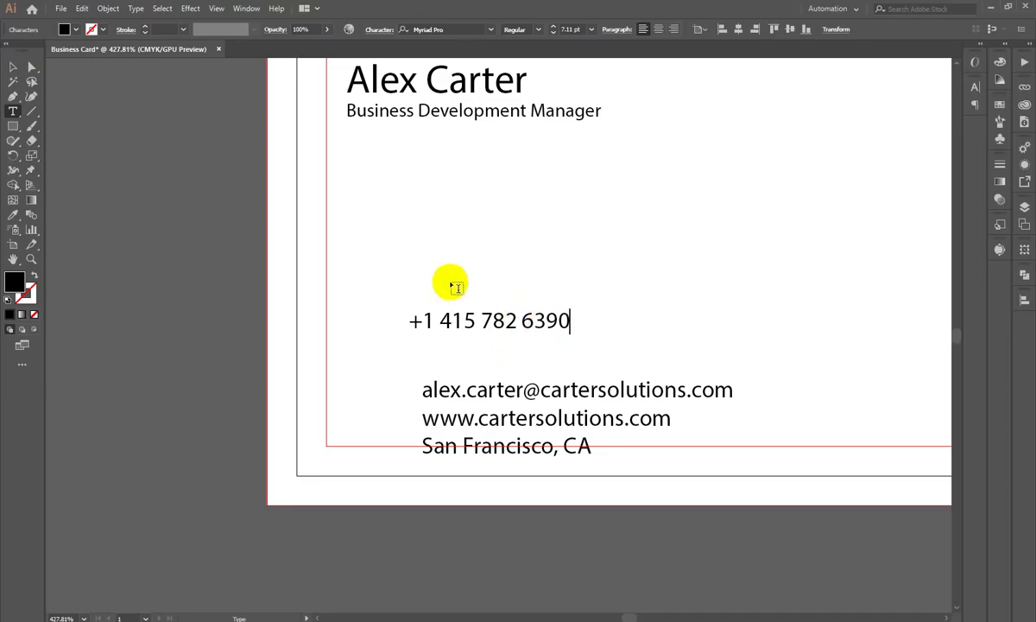
pyautogui.press('Escape')
# Step: Make the email a separate text object above the phone number, without a trailing space
pyautogui.click(509, 392)
pyautogui.tripleClick(508, 393)
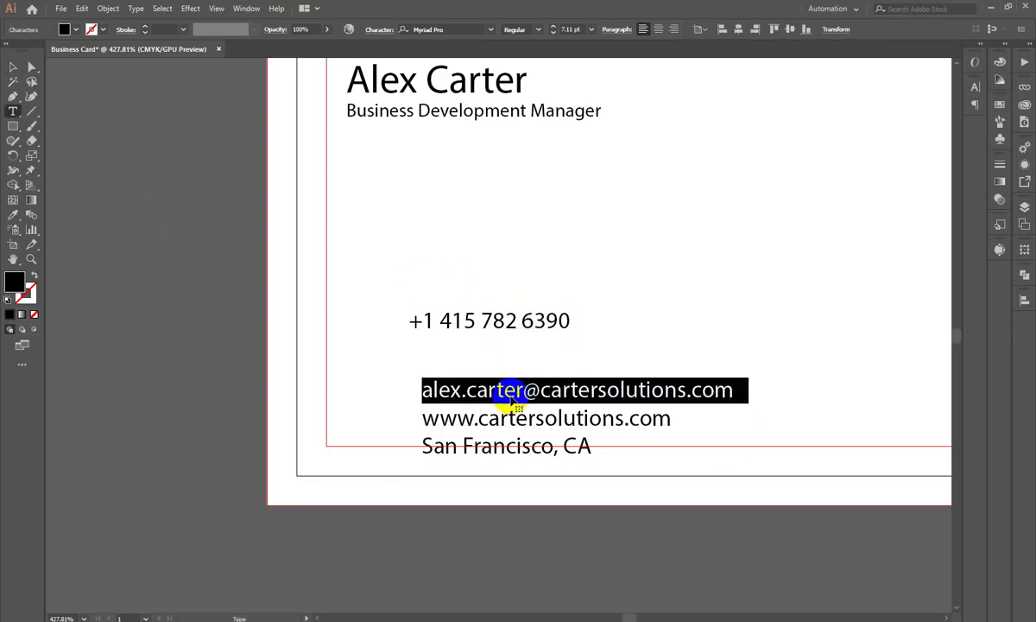
pyautogui.hotkey('ctrl', 'x')
pyautogui.press('Escape')
pyautogui.hotkey('ctrl', 'v')
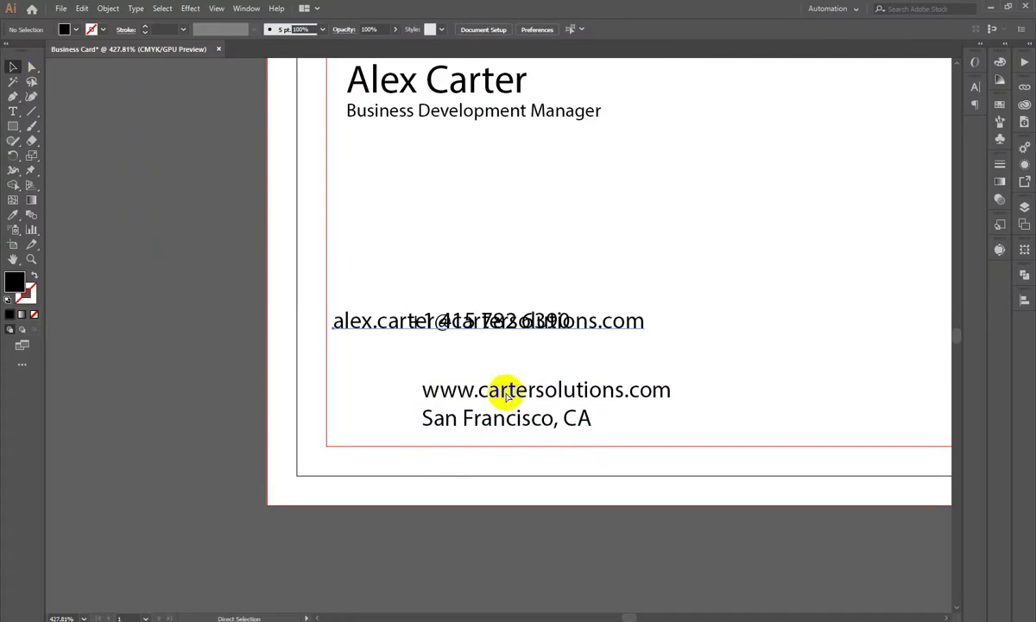
pyautogui.moveTo(417, 338); pyautogui.dragTo(447, 246)
pyautogui.press('t')
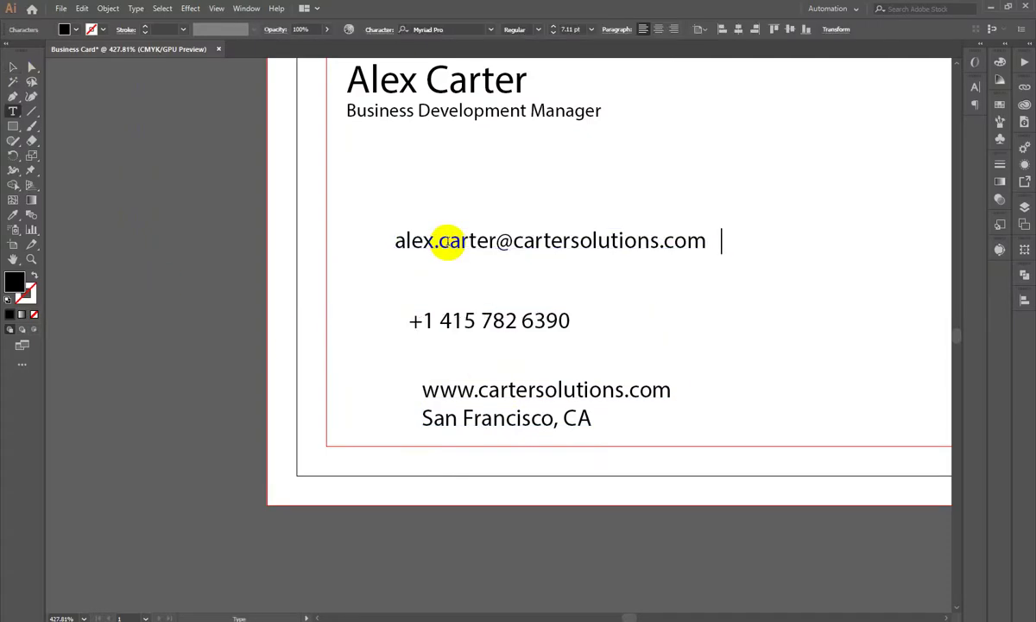
pyautogui.press('BackSpace')
pyautogui.click(13, 66)
# Step: Split the website line out of the block and move the San Francisco, CA line lower
pyautogui.press('t')
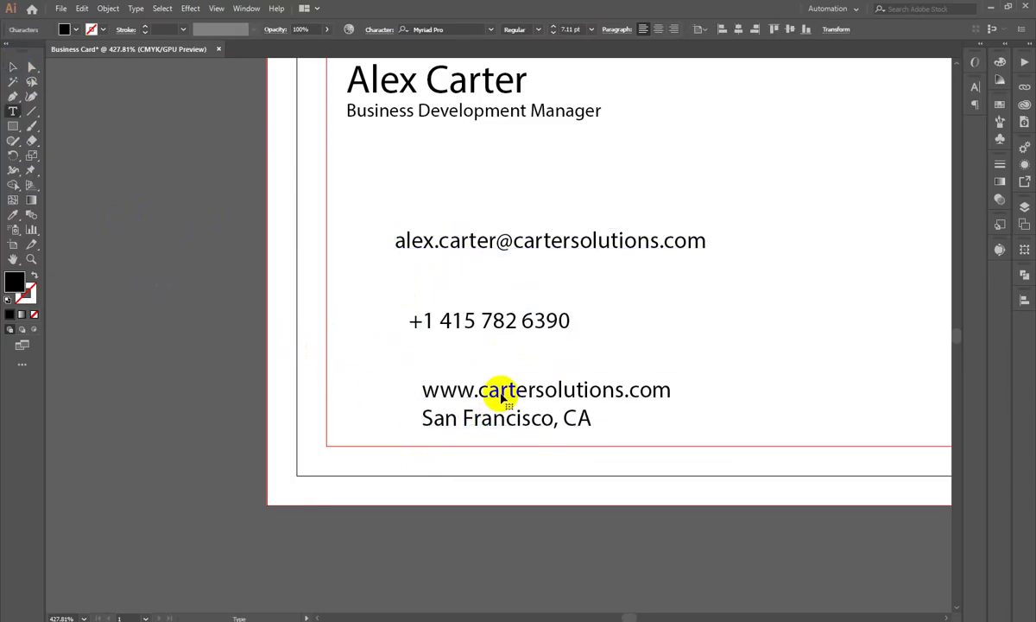
pyautogui.tripleClick(501, 393)
pyautogui.press('BackSpace')
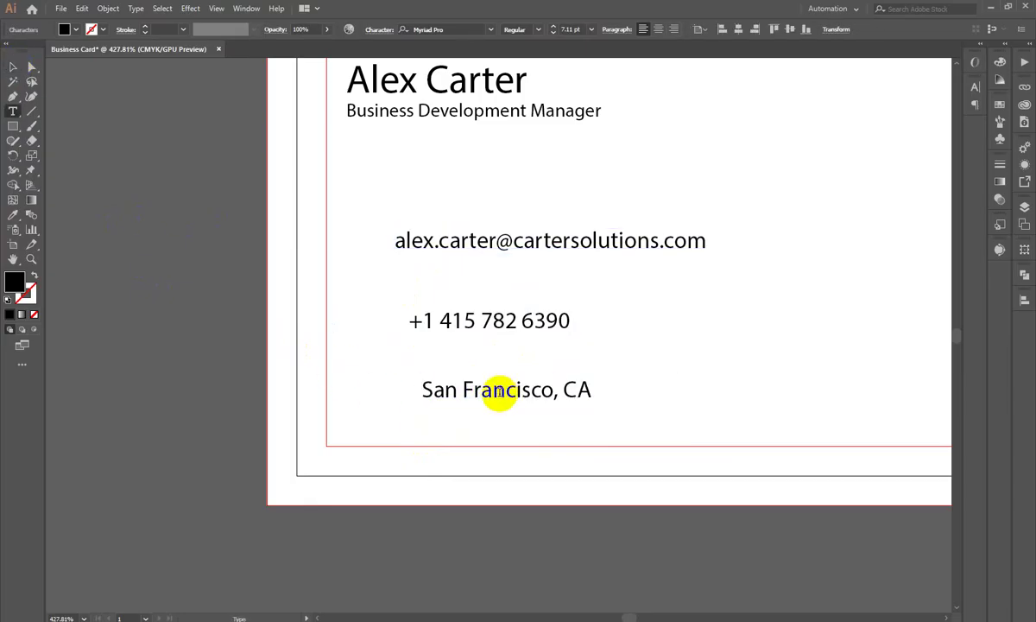
pyautogui.press('Escape')
pyautogui.click(208, 293)
pyautogui.hotkey('ctrl', 'z')
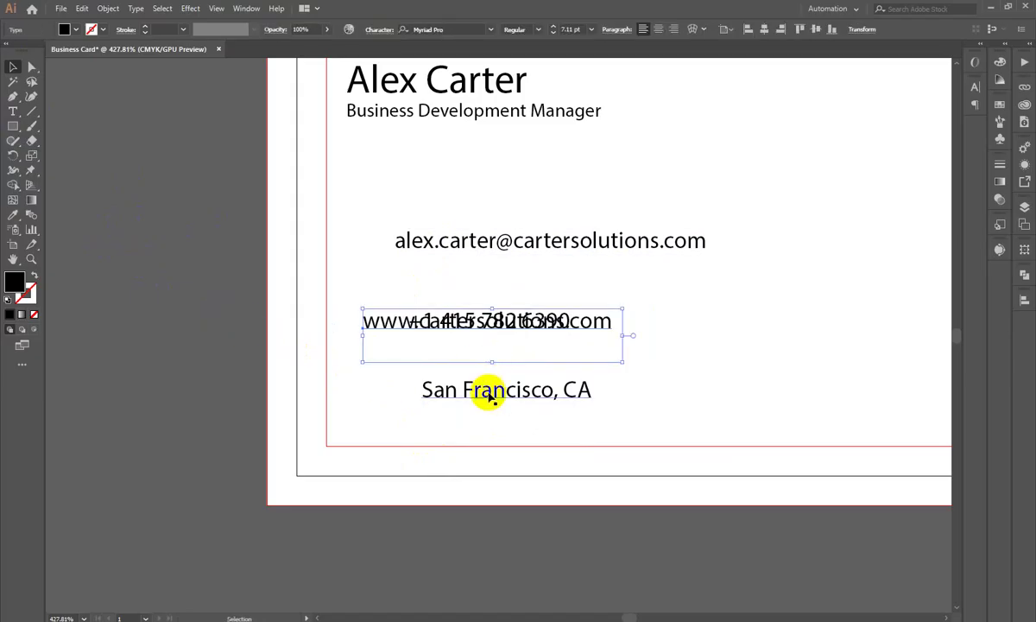
pyautogui.moveTo(481, 377); pyautogui.dragTo(459, 465)
pyautogui.moveTo(378, 327); pyautogui.dragTo(411, 407)
pyautogui.doubleClick(411, 406)
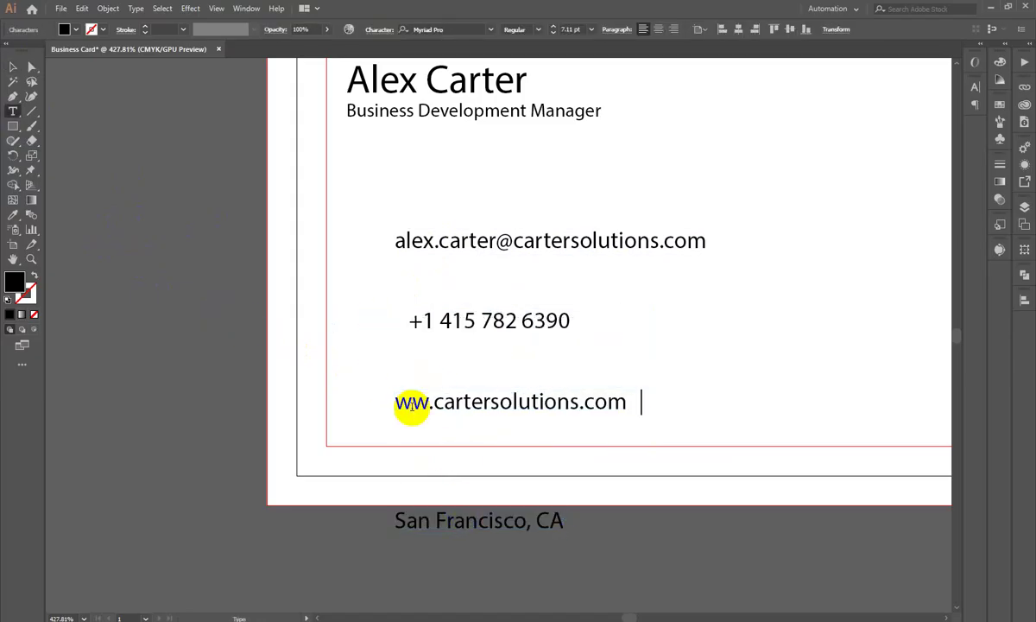
pyautogui.hotkey('ctrl', 'z')
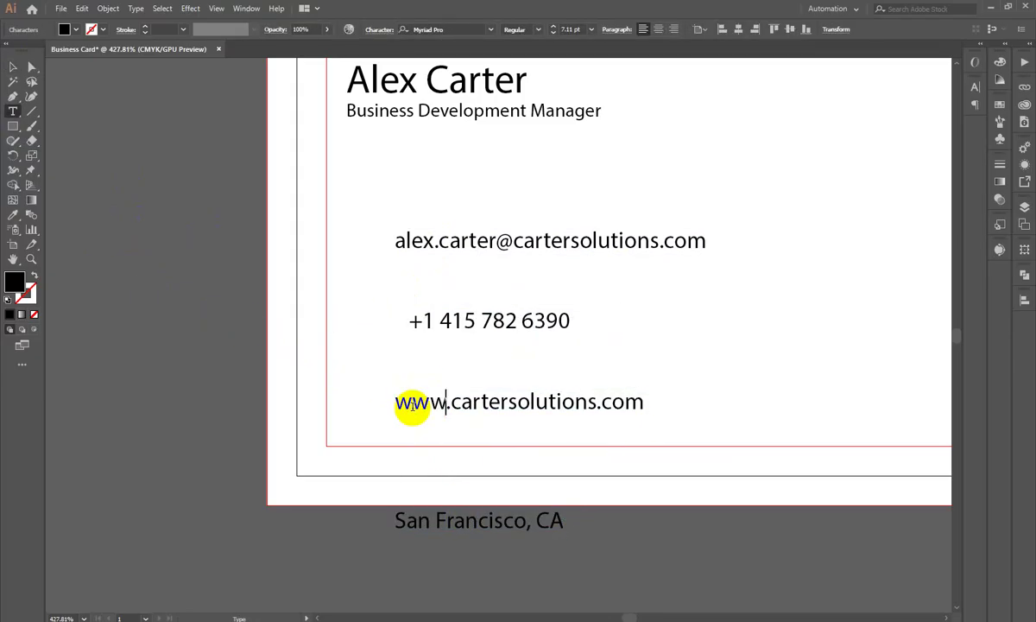
pyautogui.press('BackSpace')
# Step: Reorder the lines: phone on top, email below it, website next, San Francisco, CA on the card
pyautogui.click(15, 66)
pyautogui.moveTo(473, 242); pyautogui.dragTo(467, 363)
pyautogui.moveTo(466, 320); pyautogui.dragTo(466, 233)
pyautogui.moveTo(481, 354); pyautogui.dragTo(491, 298)
pyautogui.moveTo(555, 398); pyautogui.dragTo(561, 402)
pyautogui.moveTo(324, 192); pyautogui.dragTo(555, 522)
pyautogui.click(489, 542)
pyautogui.moveTo(480, 524); pyautogui.dragTo(483, 330)
# Step: Left-align the four contact lines to the phone number and move the block lower
pyautogui.moveTo(311, 231); pyautogui.dragTo(557, 471)
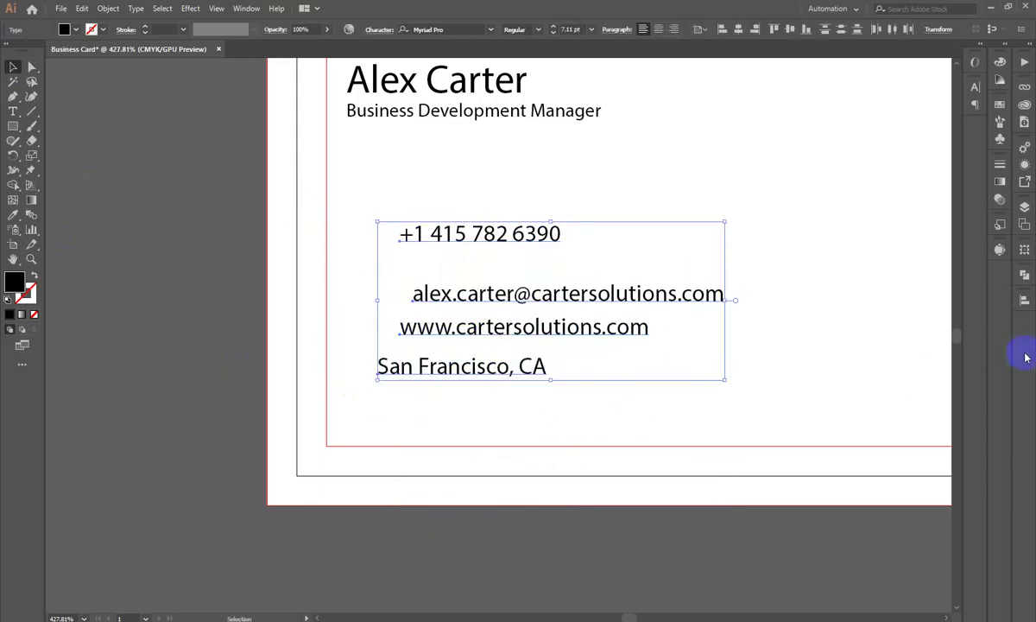
pyautogui.click(1024, 299)
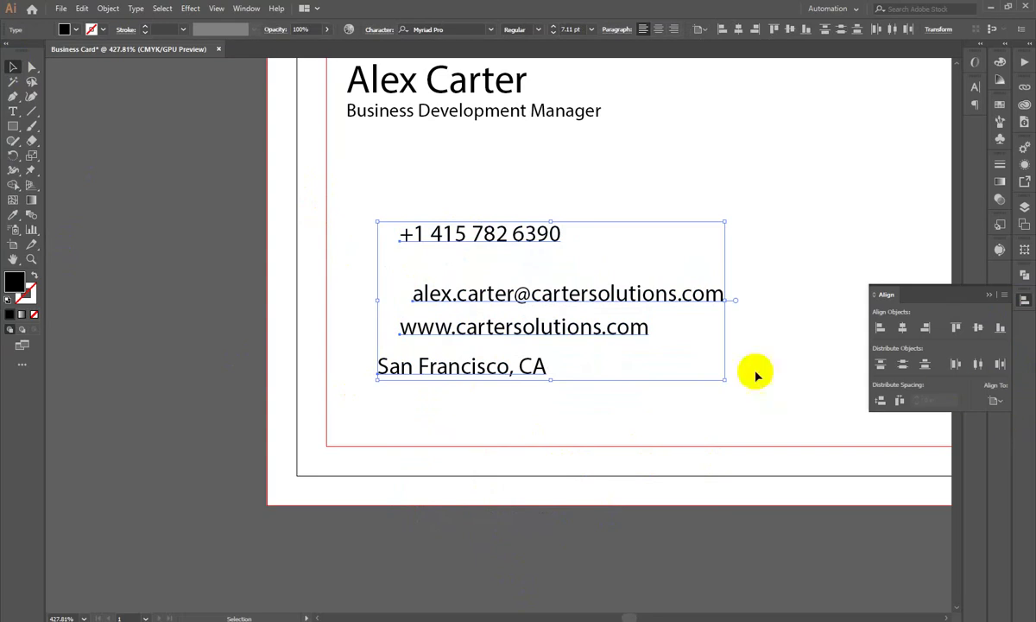
pyautogui.click(474, 246)
pyautogui.click(879, 327)
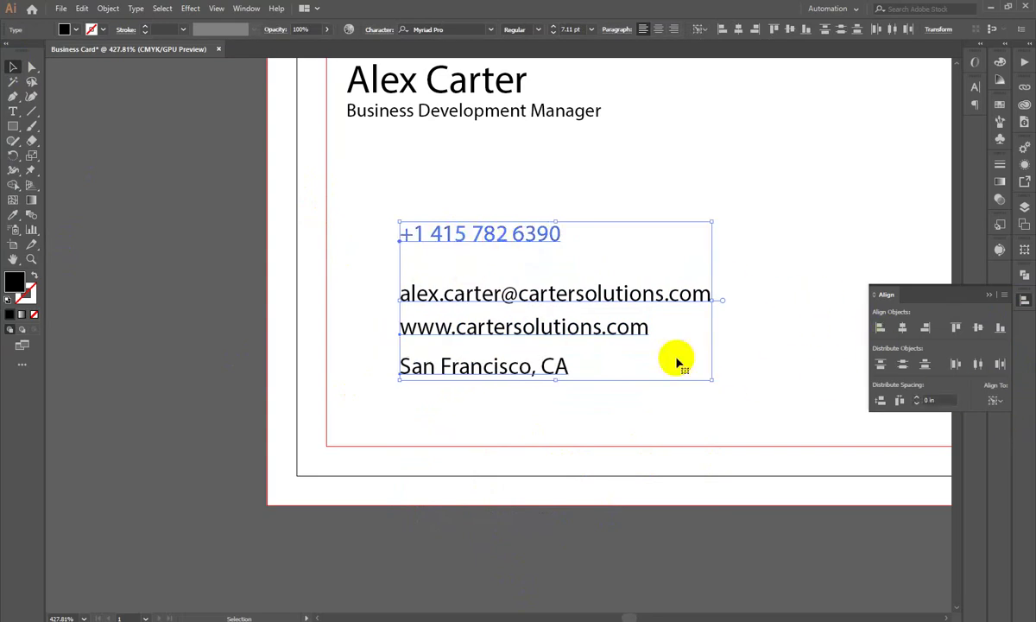
pyautogui.click(879, 401)
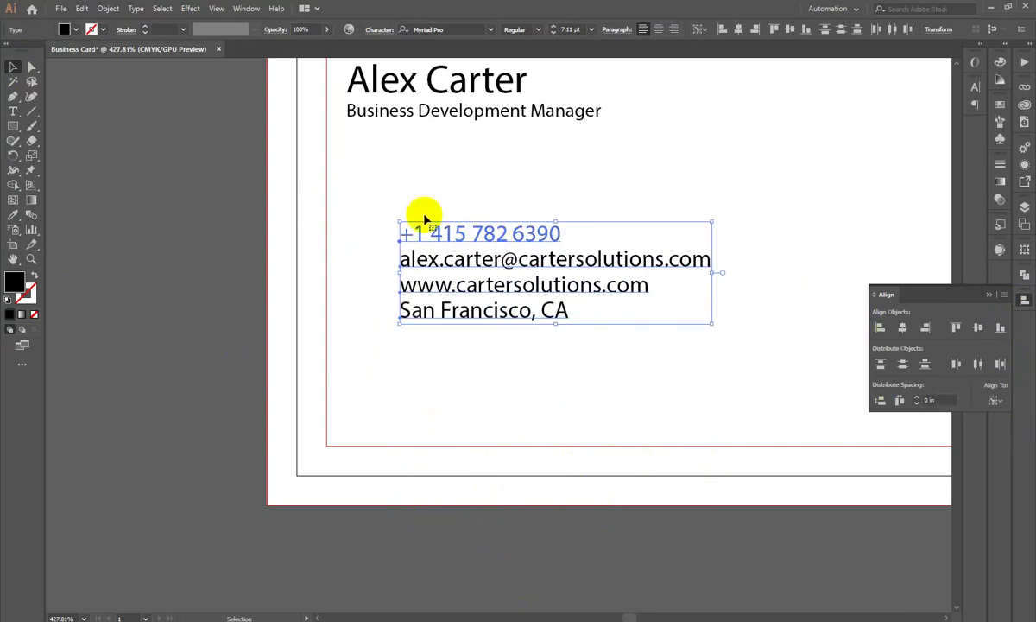
pyautogui.click(473, 438)
pyautogui.moveTo(469, 239); pyautogui.dragTo(467, 388)
pyautogui.click(372, 231)
# Step: Distribute the four lines' spacing evenly using Align to Selection
pyautogui.moveTo(347, 236); pyautogui.dragTo(518, 444)
pyautogui.moveTo(472, 405); pyautogui.dragTo(481, 418)
pyautogui.click(879, 402)
pyautogui.click(618, 220)
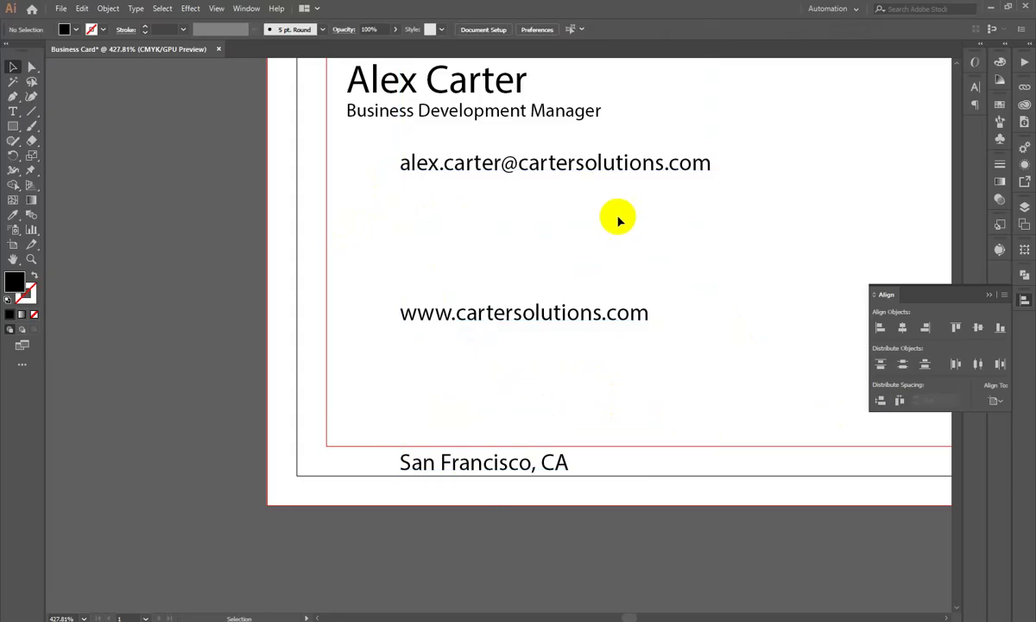
pyautogui.hotkey('ctrl', 'z')
pyautogui.click(999, 400)
pyautogui.click(923, 414)
pyautogui.click(879, 400)
pyautogui.click(623, 271)
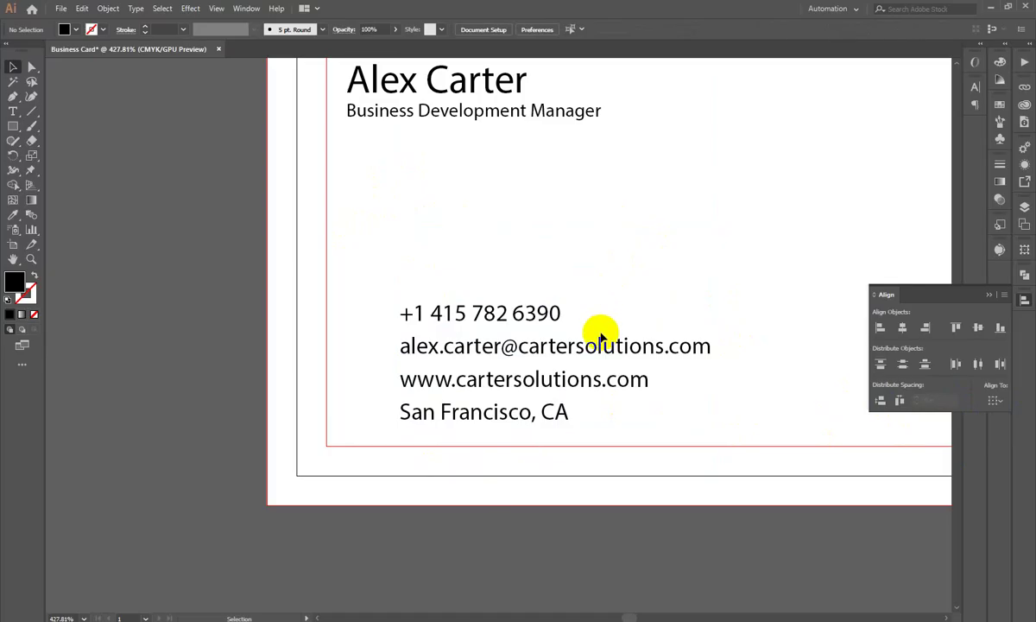
# Step: Search Google Images for 'call icon'
pyautogui.hotkey('alt', 'Tab')
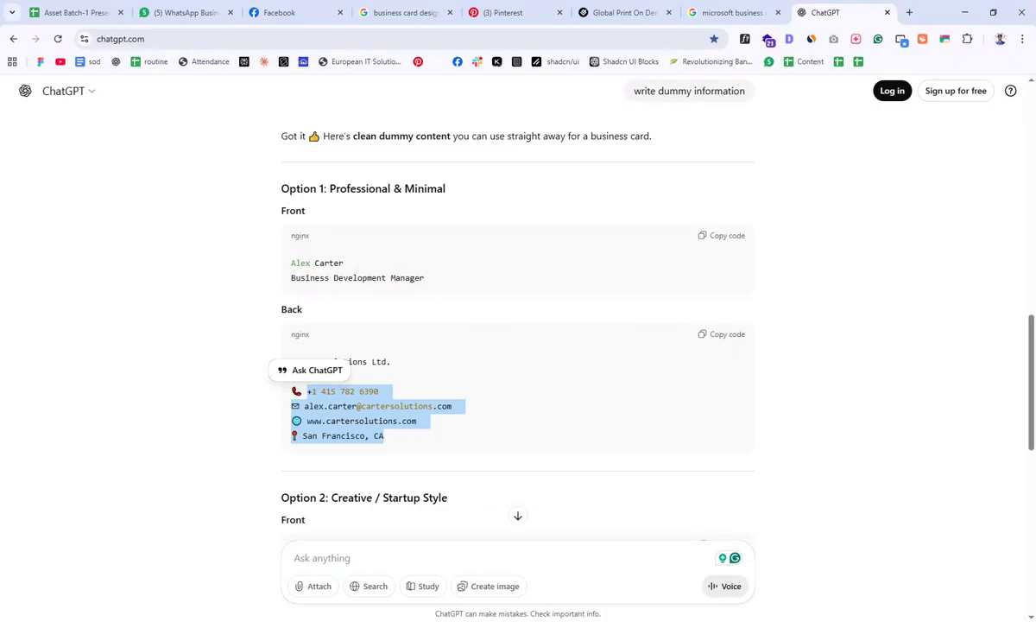
pyautogui.click(741, 12)
pyautogui.hotkey('ctrl', 'a')
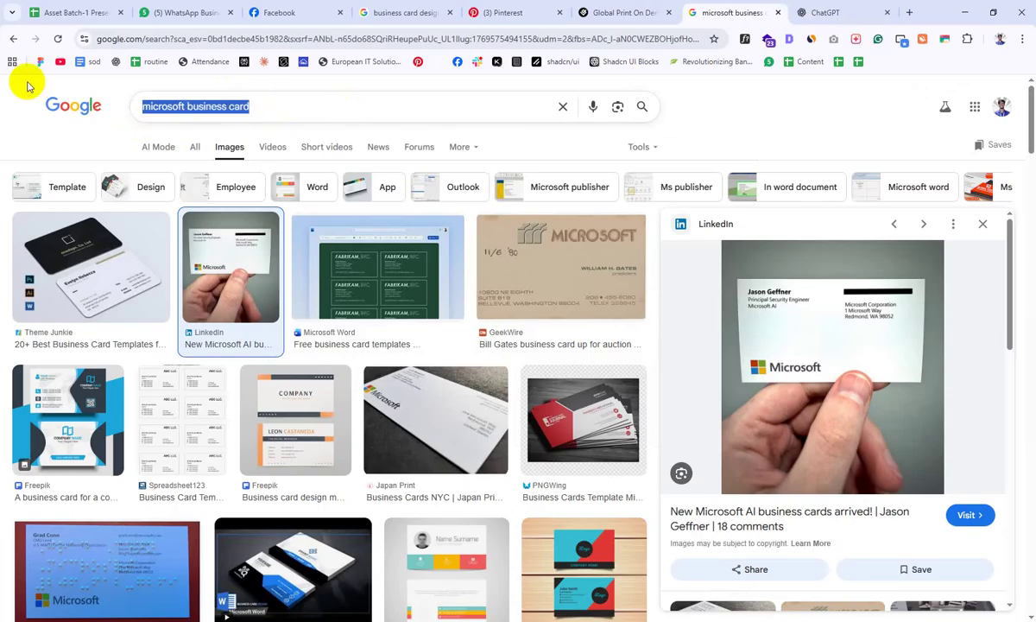
pyautogui.write('call icon')
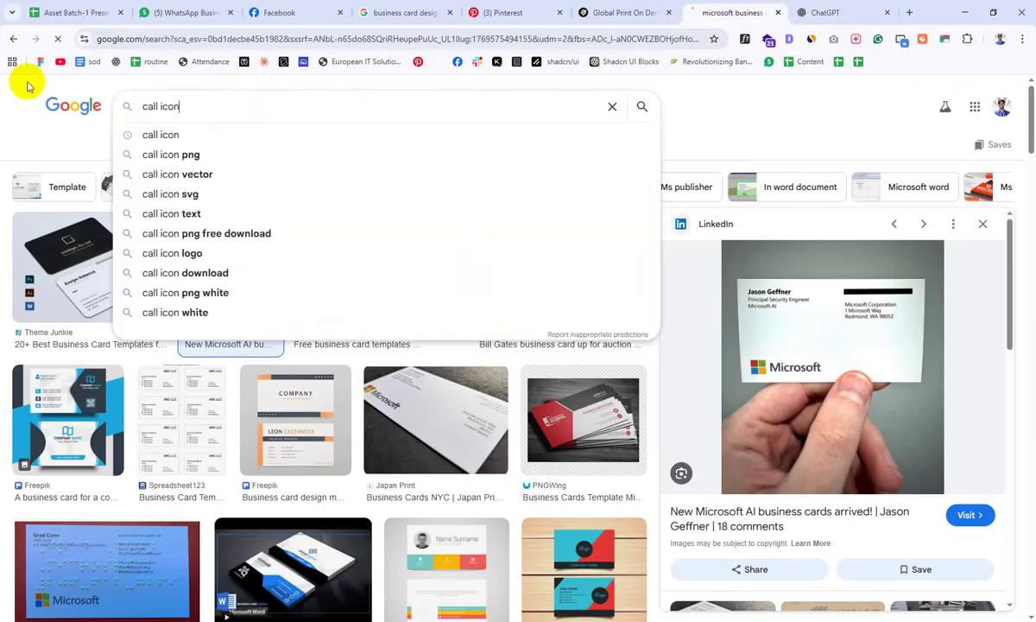
pyautogui.press('Return')
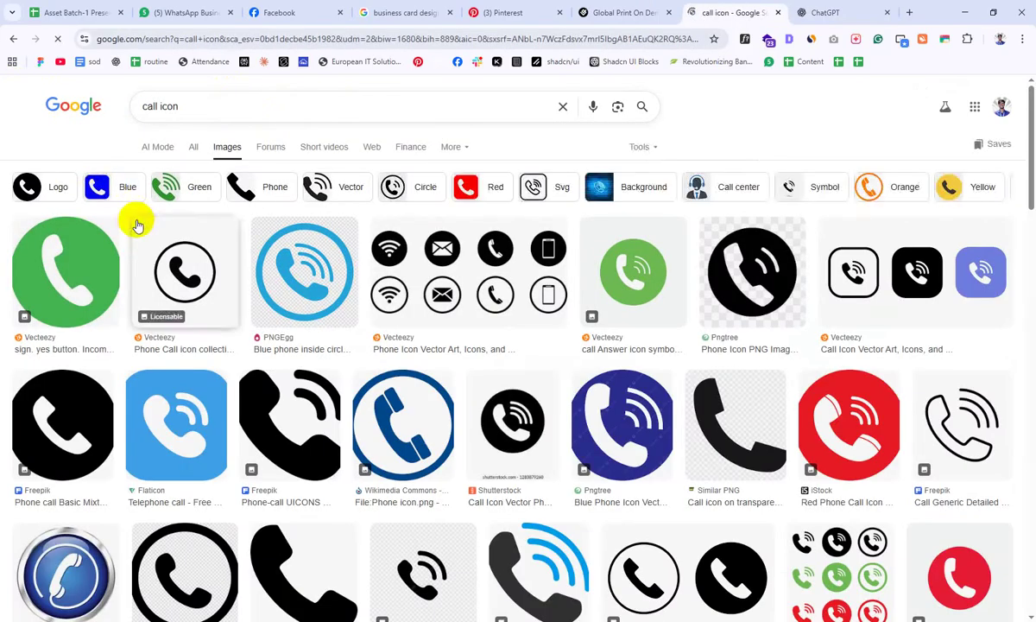
# Step: Copy the black circled phone icon image from its Vecteezy preview
pyautogui.click(190, 261)
pyautogui.rightClick(854, 332)
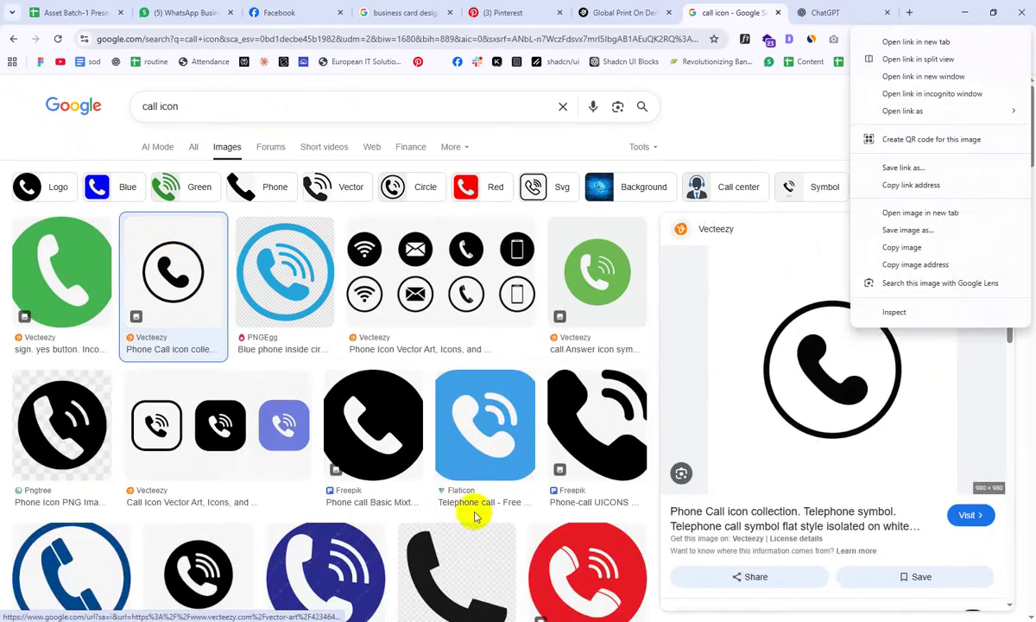
pyautogui.click(898, 248)
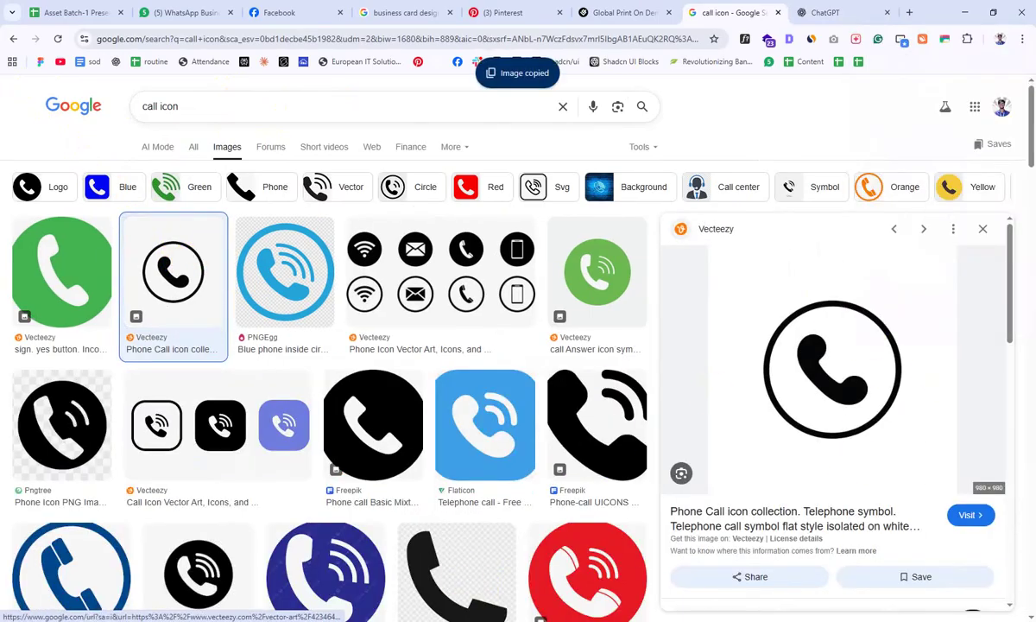
pyautogui.moveTo(469, 617)
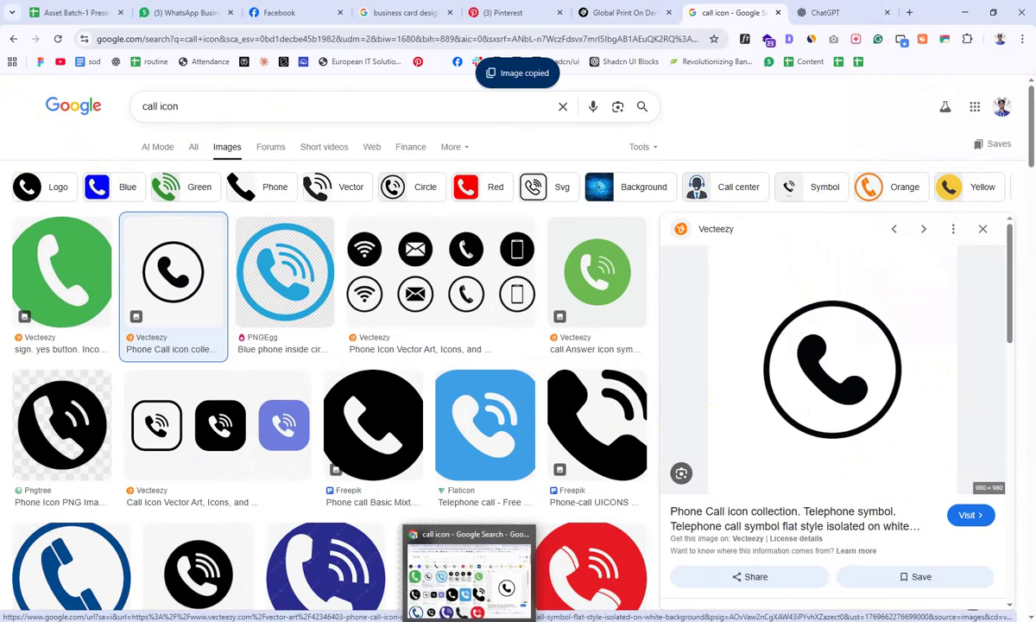
pyautogui.rightClick(874, 347)
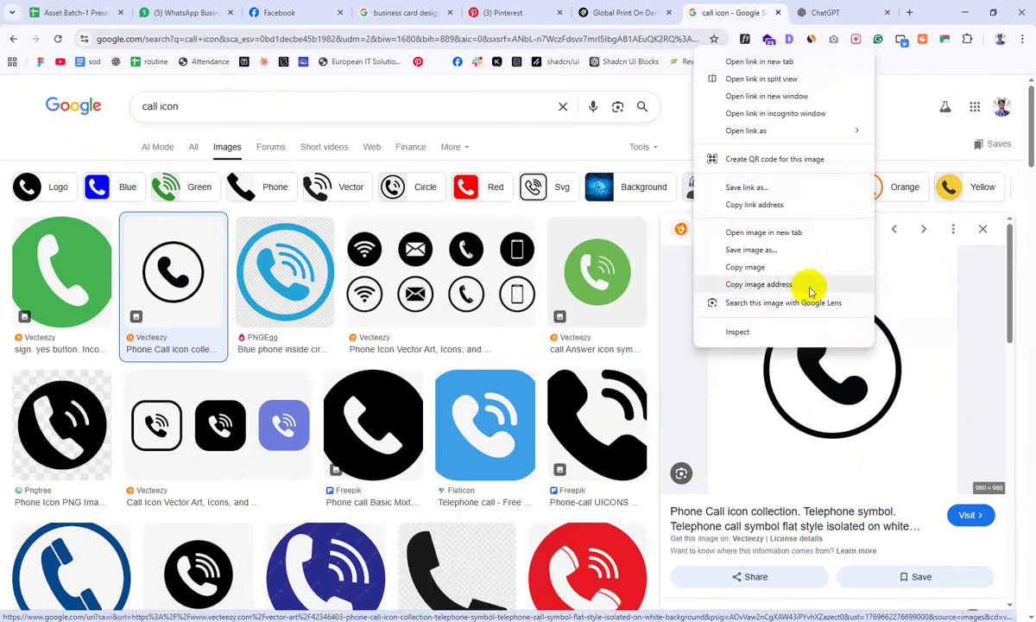
# Step: Paste the phone icon into Illustrator, shrink it, and move it to the card's top-right
pyautogui.click(751, 266)
pyautogui.hotkey('alt', 'Tab')
pyautogui.hotkey('ctrl', 'v')
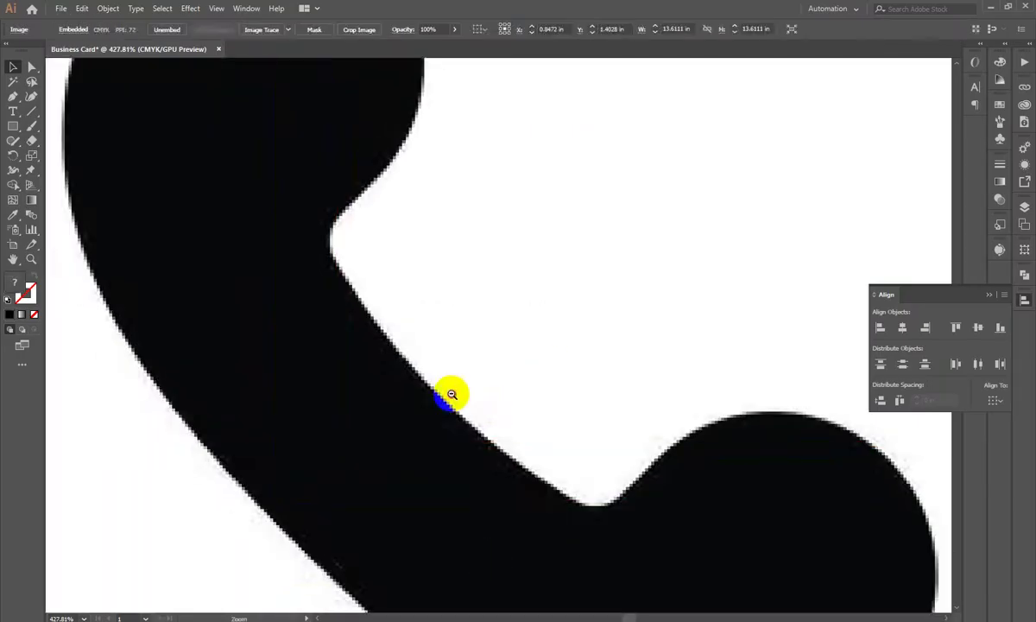
pyautogui.hotkey('ctrl', '-')
pyautogui.hotkey('ctrl', '-')
pyautogui.hotkey('ctrl', '-')
pyautogui.moveTo(774, 368); pyautogui.dragTo(578, 321)
pyautogui.scroll(5, 579, 321)
pyautogui.scroll(-3, 731, 586)
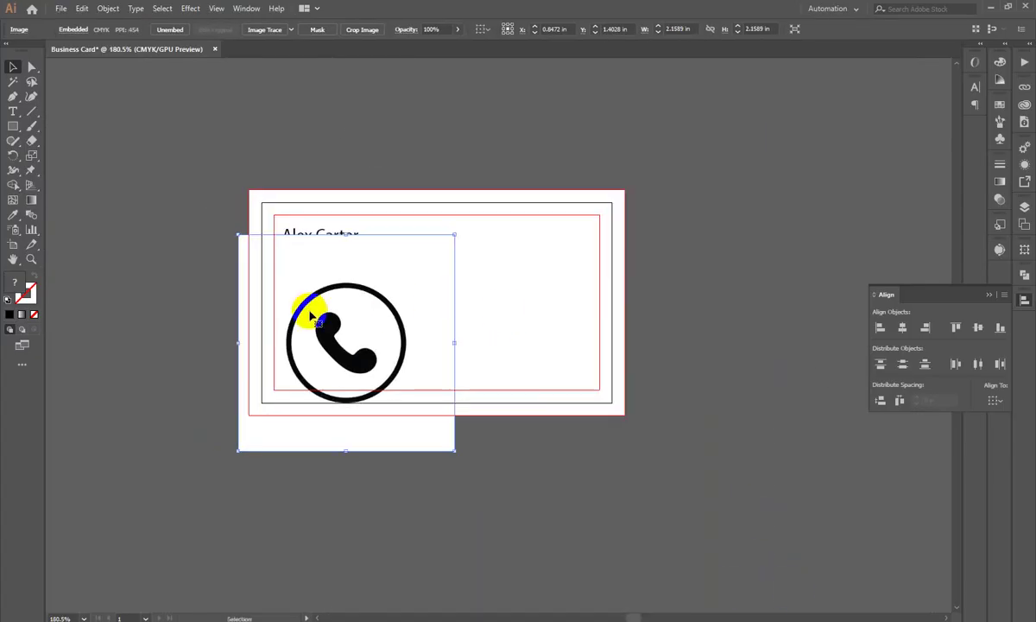
pyautogui.moveTo(310, 315); pyautogui.dragTo(677, 181)
pyautogui.scroll(2, 535, 365)
pyautogui.hscroll(2, 731, 294)
# Step: Image Trace the phone icon, expand it to vector paths, and place it on the card's corner
pyautogui.click(999, 251)
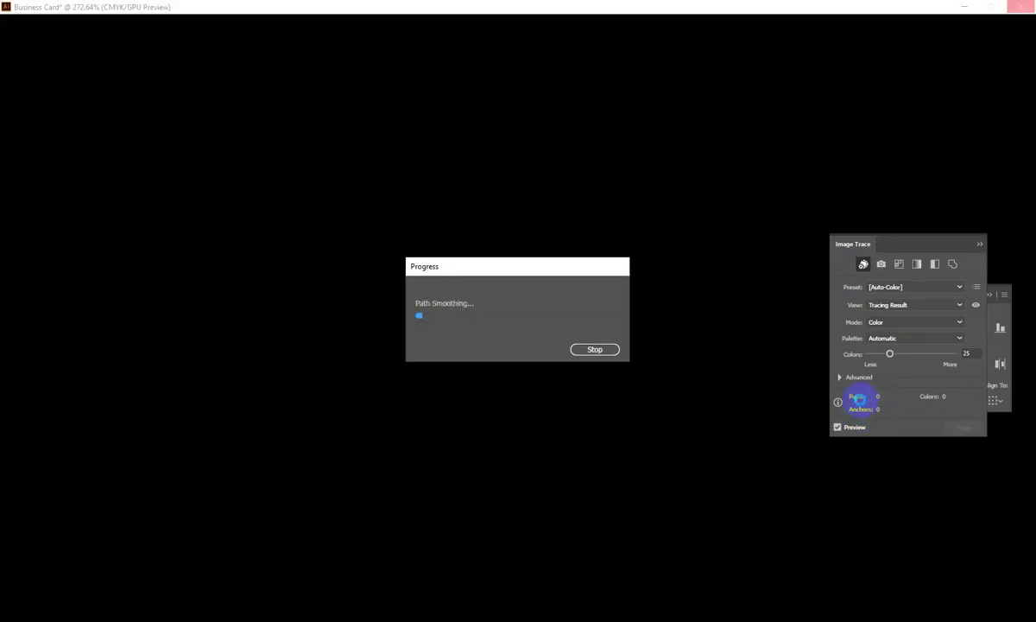
pyautogui.click(839, 377)
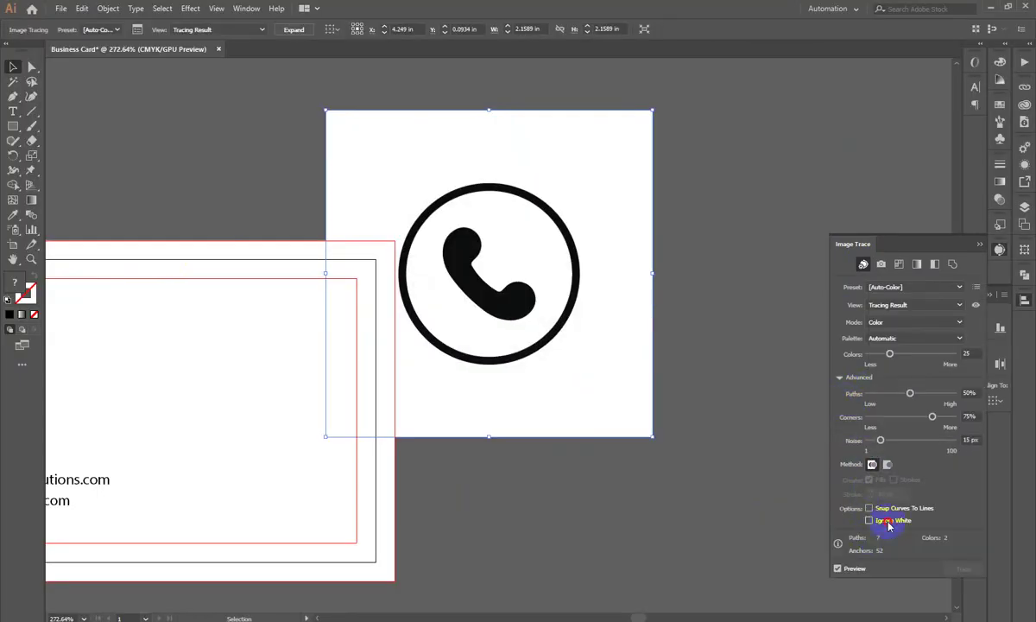
pyautogui.click(294, 29)
pyautogui.moveTo(530, 306); pyautogui.dragTo(356, 335)
pyautogui.moveTo(530, 328); pyautogui.dragTo(703, 300)
pyautogui.moveTo(326, 559); pyautogui.dragTo(536, 524)
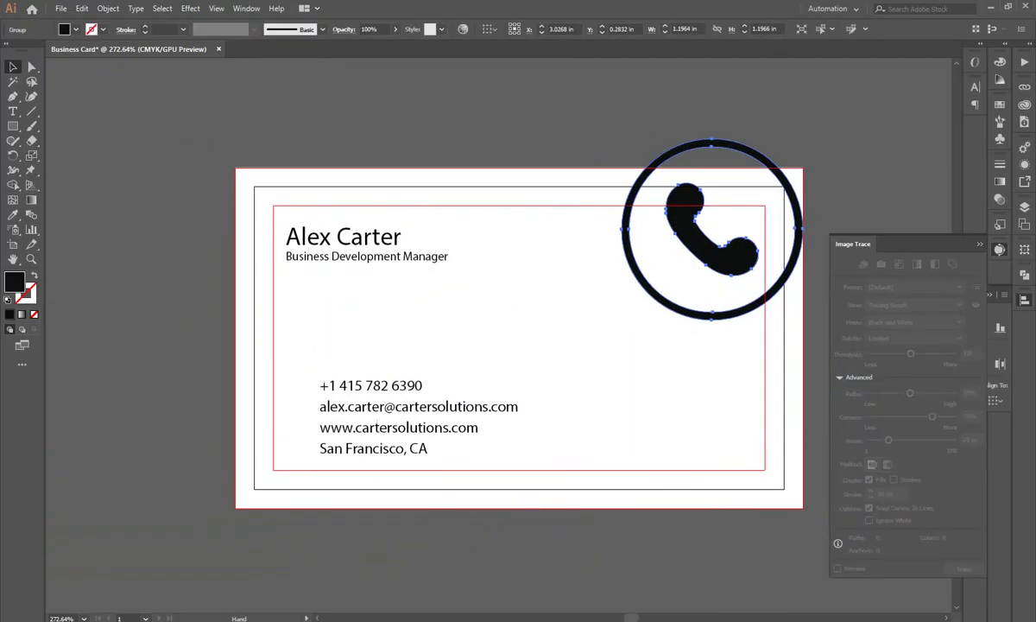
pyautogui.hotkey('alt', 'Tab')
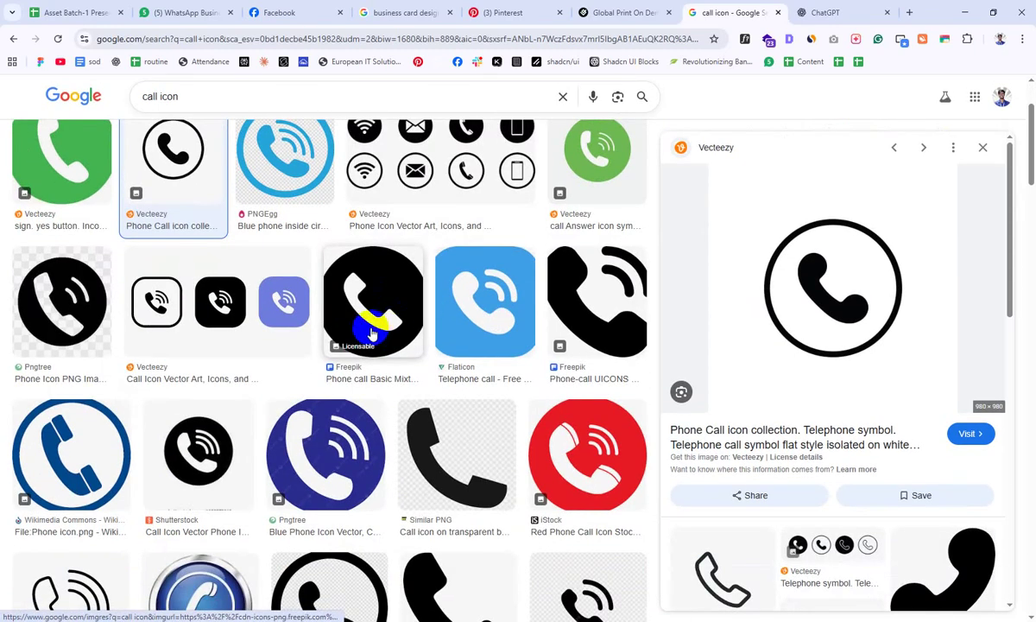
# Step: Preview the circled contact icons result and change the search query to 'email icon'
pyautogui.scroll(1, 371, 311)
pyautogui.click(462, 288)
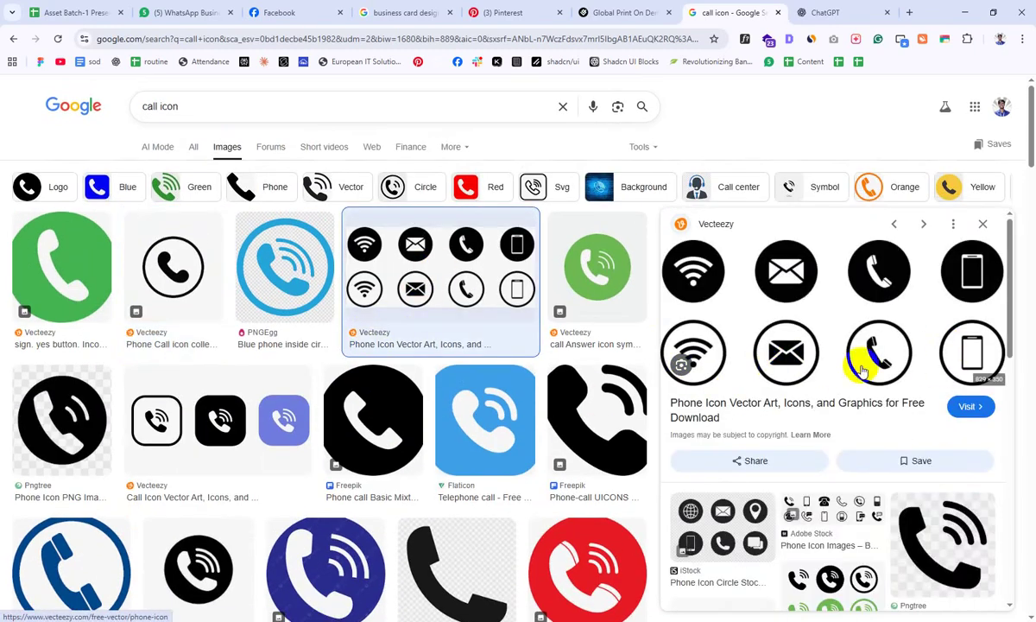
pyautogui.scroll(-3, 887, 328)
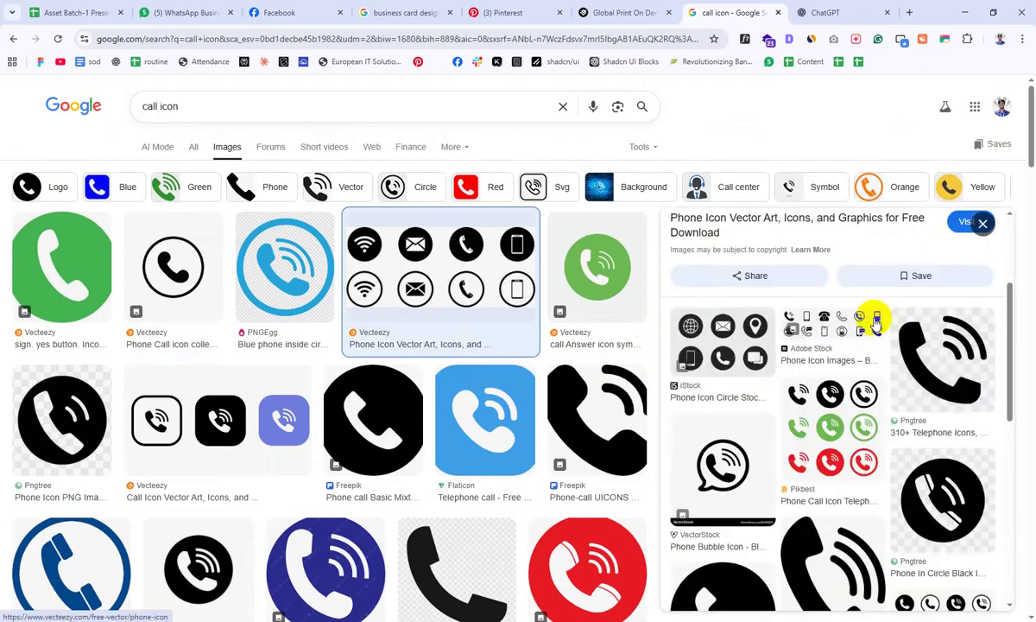
pyautogui.scroll(2, 876, 319)
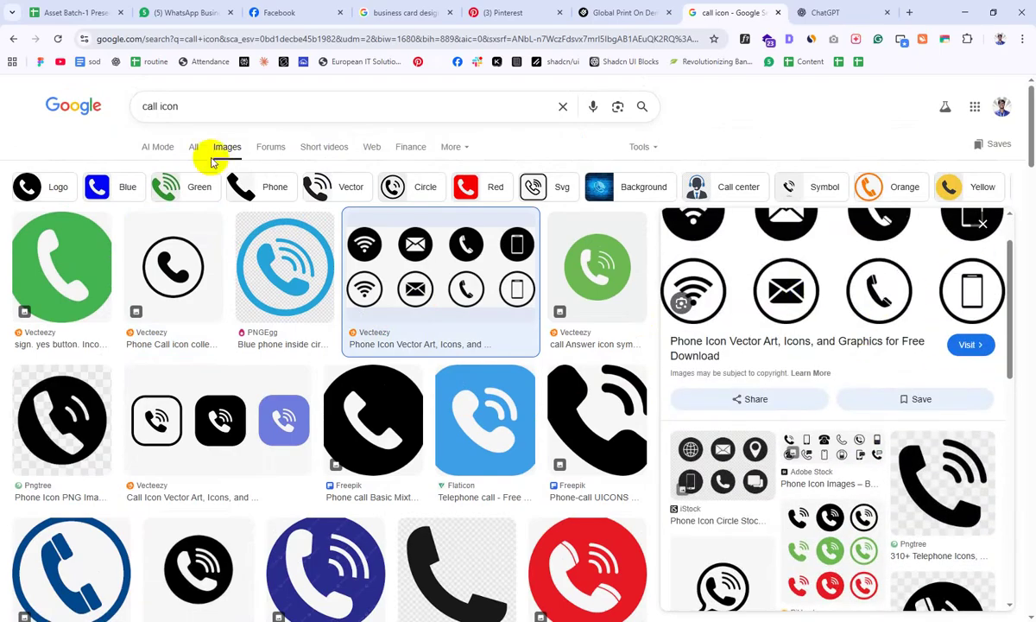
pyautogui.doubleClick(157, 106)
pyautogui.write('email')
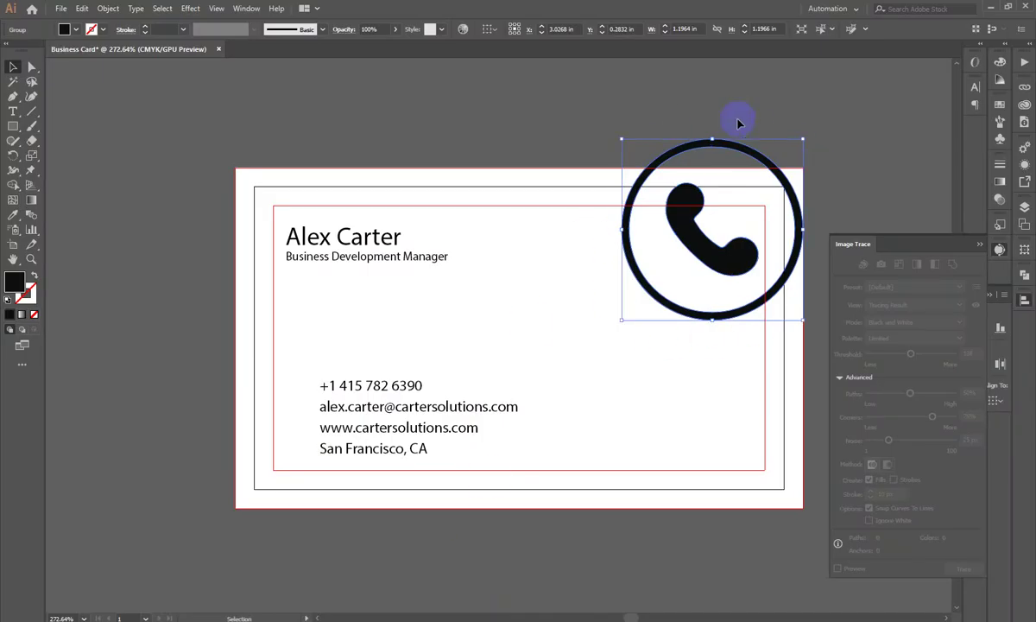
# Step: Move the phone icon off the card to the left and copy the two-style envelope icon image
pyautogui.moveTo(706, 263); pyautogui.dragTo(50, 259)
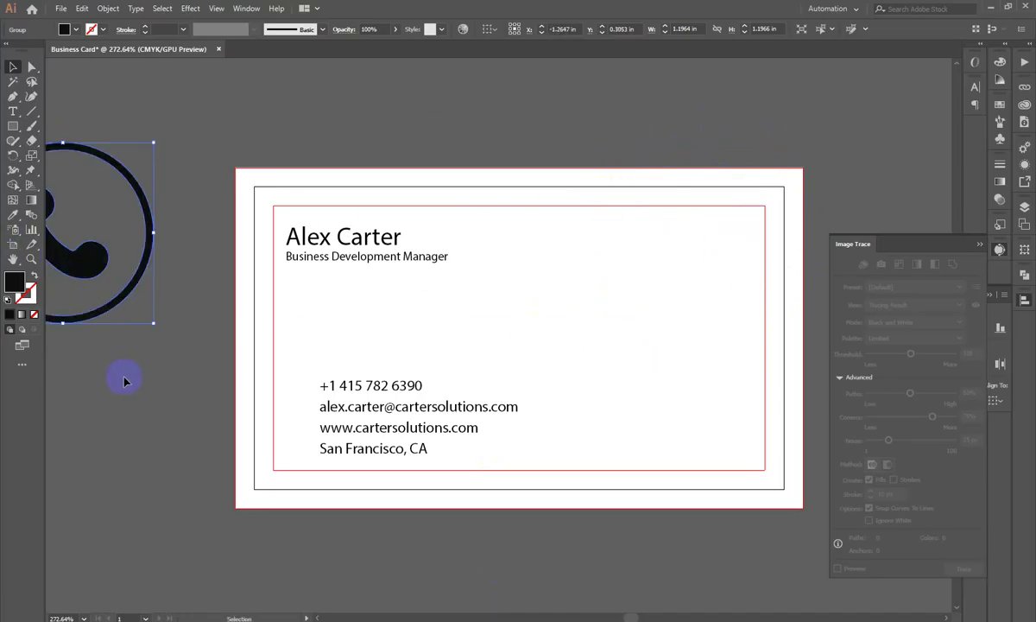
pyautogui.hotkey('alt', 'Tab')
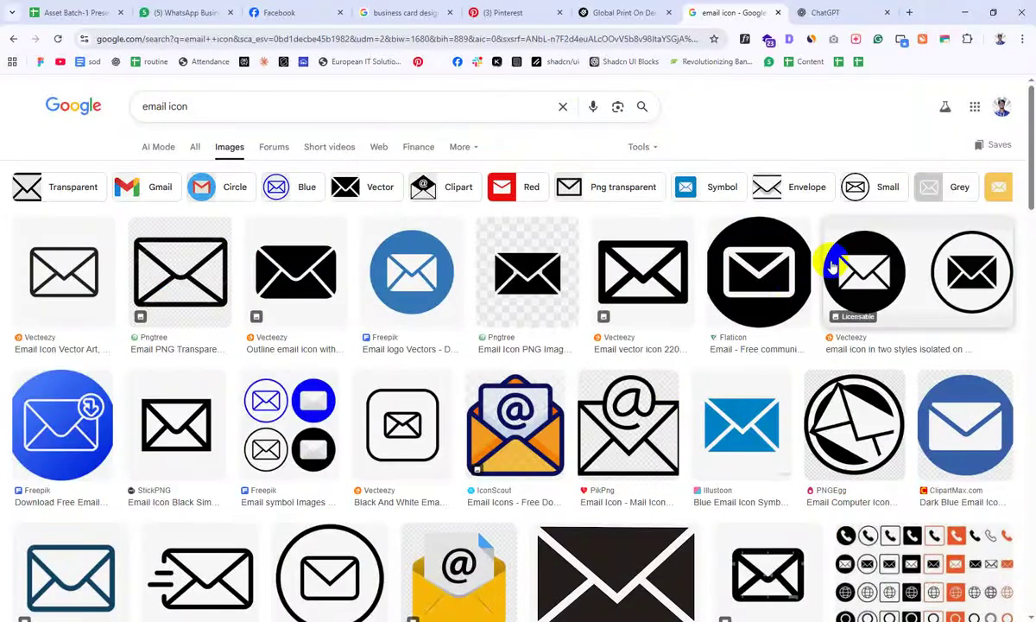
pyautogui.click(981, 255)
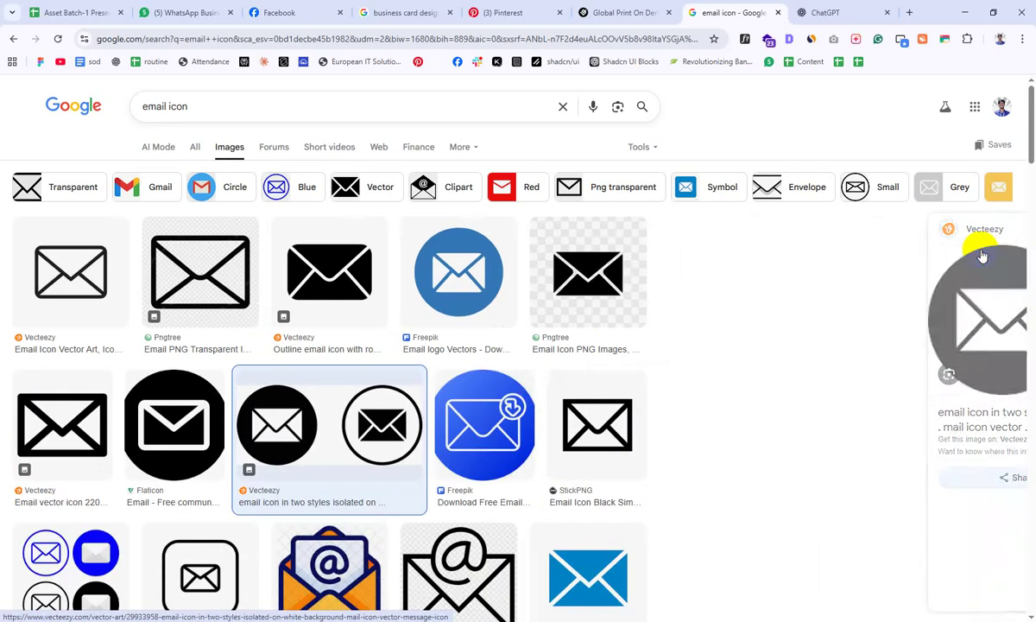
pyautogui.rightClick(764, 304)
pyautogui.click(814, 519)
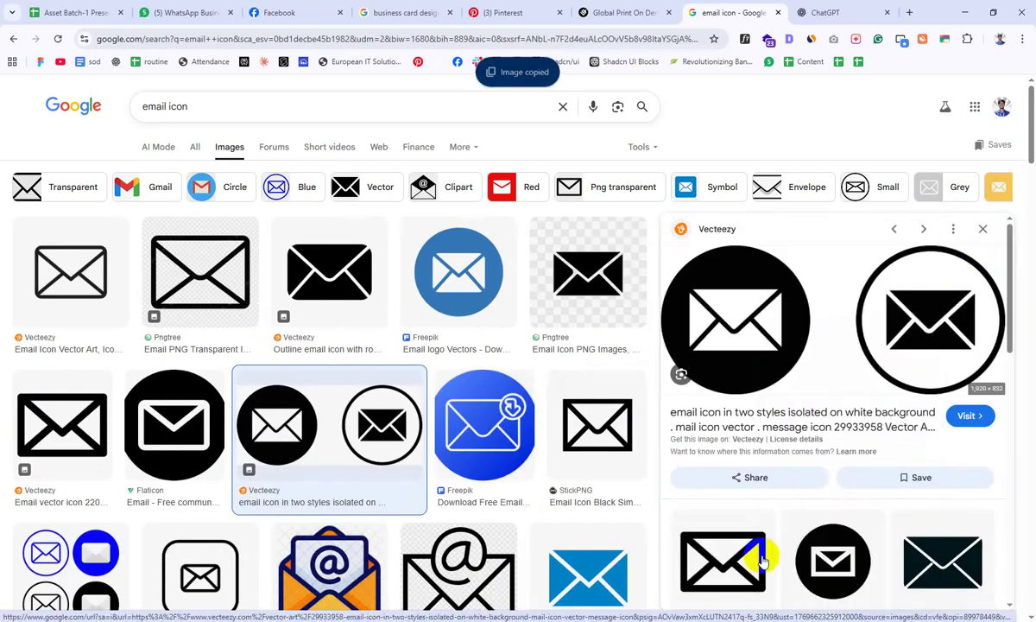
# Step: Paste the envelope icons into Illustrator and crop the image down to the outlined envelope
pyautogui.hotkey('alt', 'Tab')
pyautogui.hotkey('ctrl', 'v')
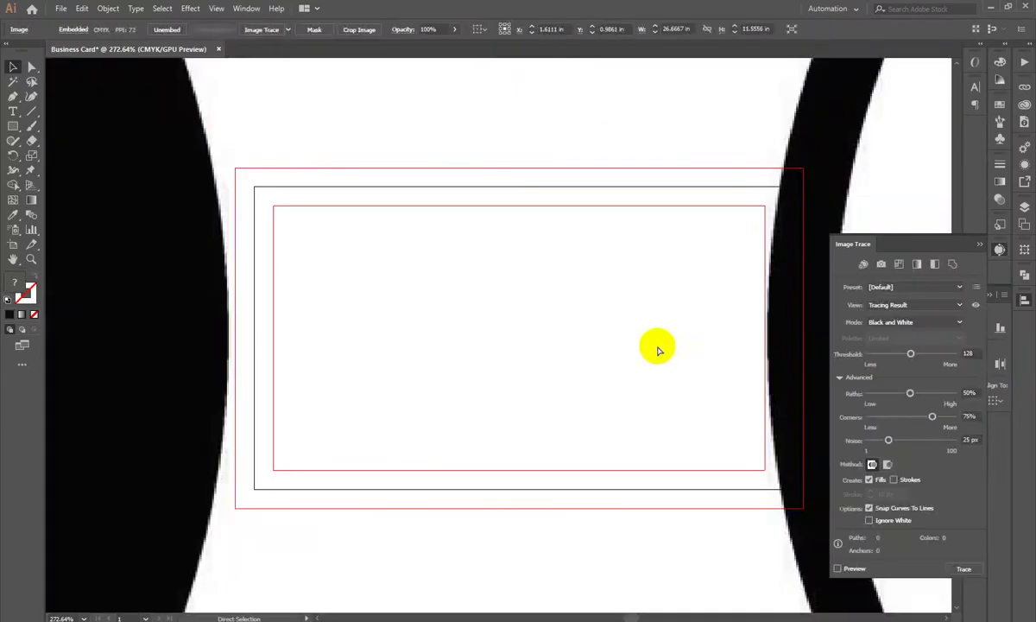
pyautogui.scroll(-6, 659, 366)
pyautogui.scroll(2, 636, 366)
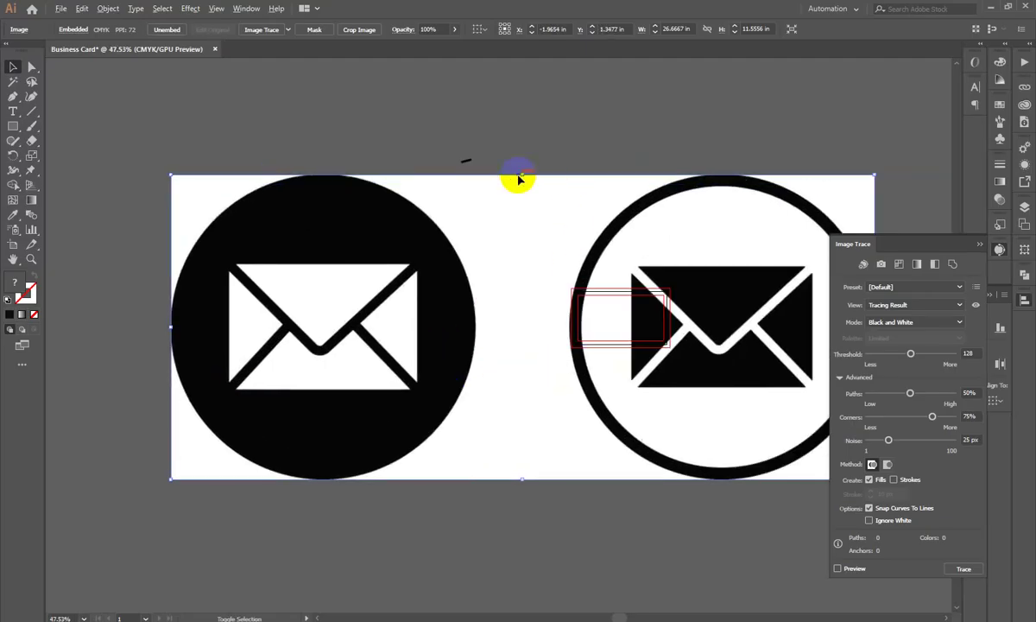
pyautogui.moveTo(519, 176); pyautogui.dragTo(548, 301)
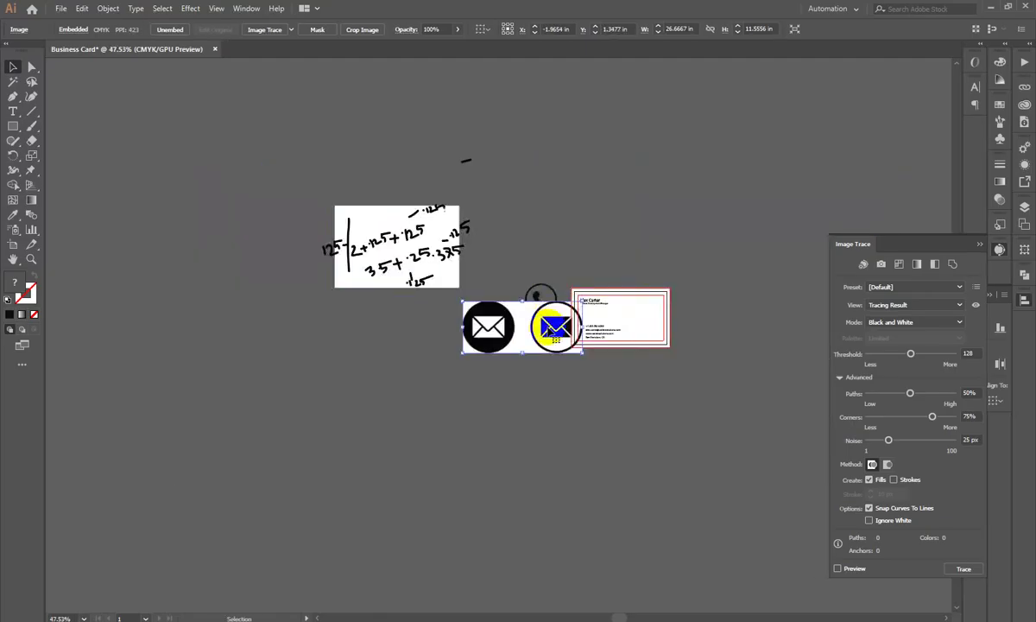
pyautogui.scroll(5, 548, 303)
pyautogui.scroll(-2, 501, 197)
pyautogui.scroll(-3, 550, 405)
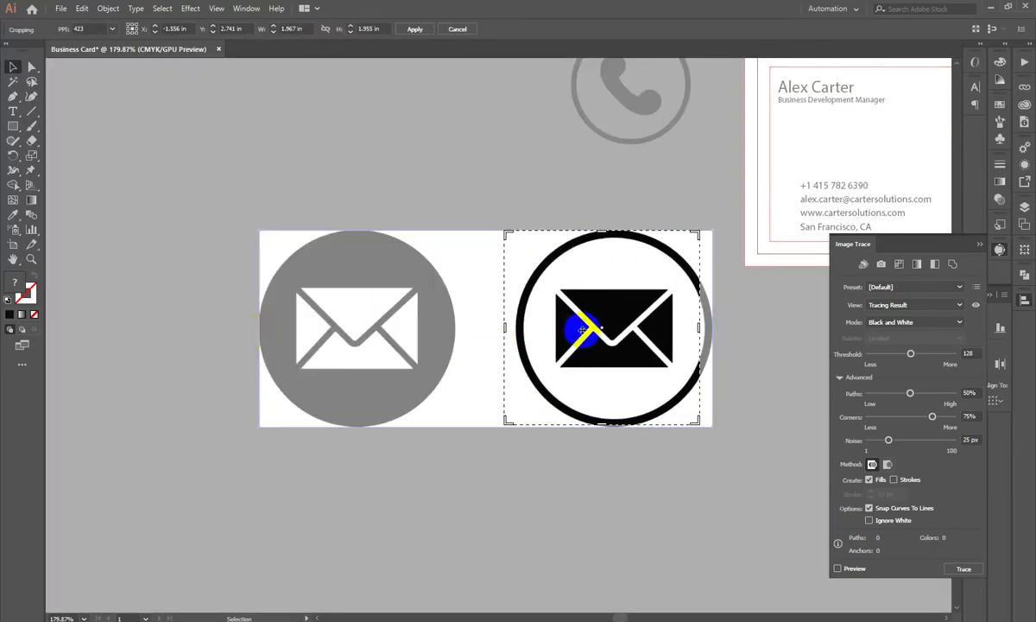
pyautogui.moveTo(582, 329); pyautogui.dragTo(572, 357)
pyautogui.moveTo(518, 333); pyautogui.dragTo(504, 331)
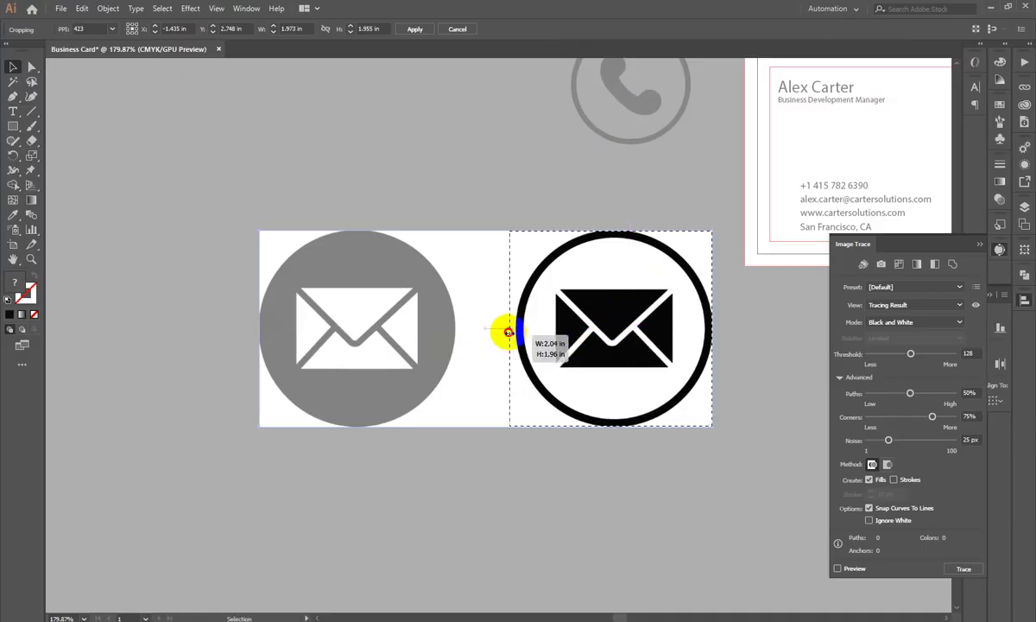
pyautogui.press('Return')
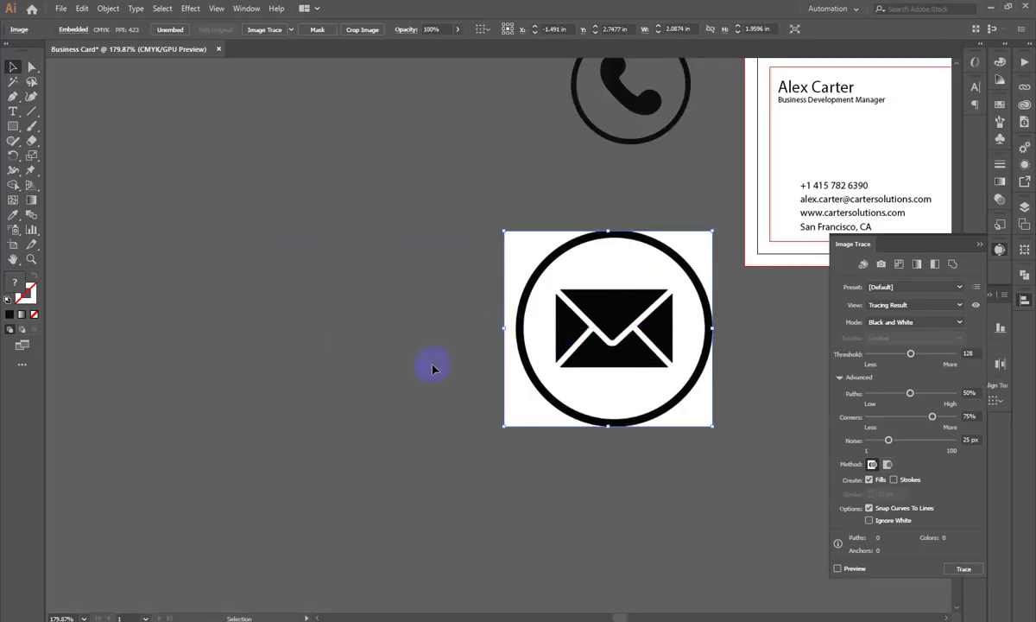
pyautogui.moveTo(643, 341); pyautogui.dragTo(527, 341)
# Step: Image Trace the envelope with Auto-Color and Ignore White, then expand it
pyautogui.click(863, 265)
pyautogui.click(872, 571)
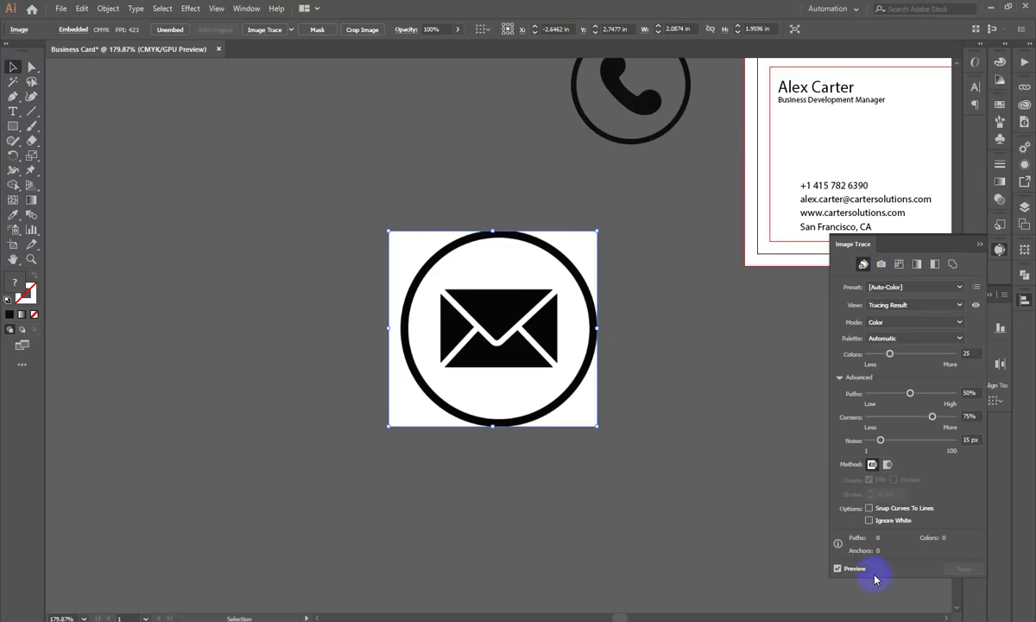
pyautogui.click(870, 520)
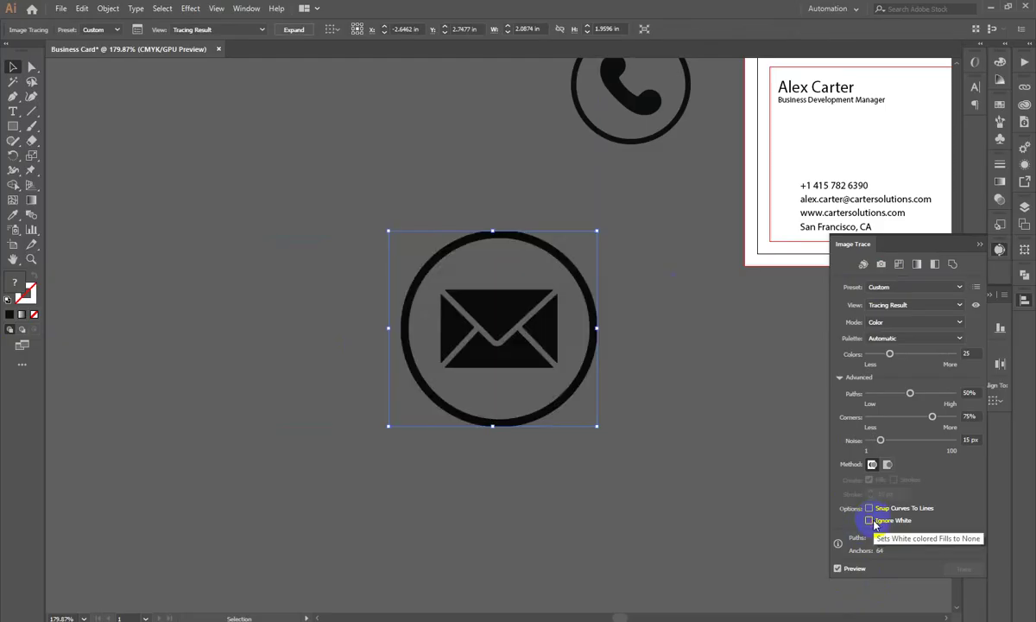
pyautogui.click(286, 32)
# Step: Ungroup the traced envelope and delete its white background and corner pieces
pyautogui.rightClick(596, 295)
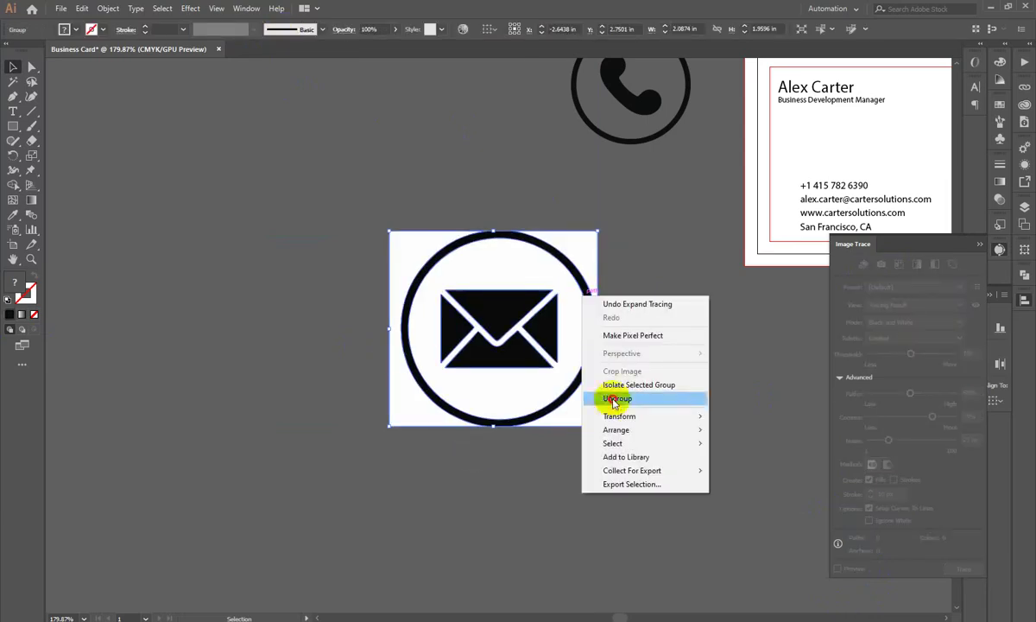
pyautogui.click(597, 331)
pyautogui.moveTo(534, 286); pyautogui.dragTo(307, 304)
pyautogui.press('Delete')
pyautogui.moveTo(407, 292); pyautogui.dragTo(319, 375)
pyautogui.press('Delete')
pyautogui.click(582, 272)
pyautogui.moveTo(581, 272); pyautogui.dragTo(668, 291)
pyautogui.press('Delete')
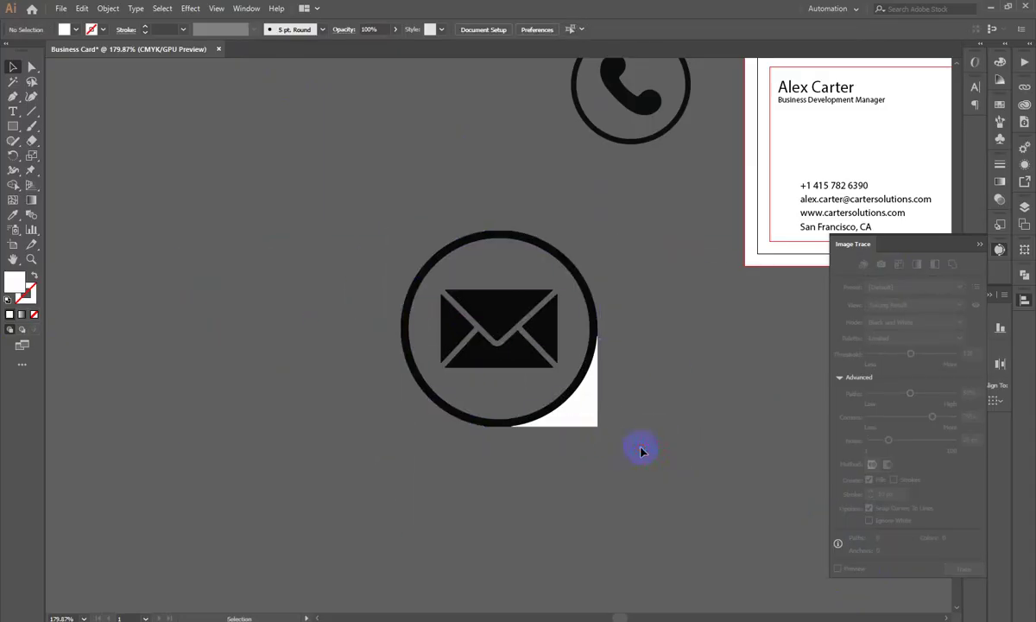
pyautogui.press('Delete')
# Step: Group the remaining envelope pieces and move the icon up and left
pyautogui.moveTo(613, 443); pyautogui.dragTo(371, 216)
pyautogui.hotkey('ctrl', 'g')
pyautogui.moveTo(532, 344); pyautogui.dragTo(576, 309)
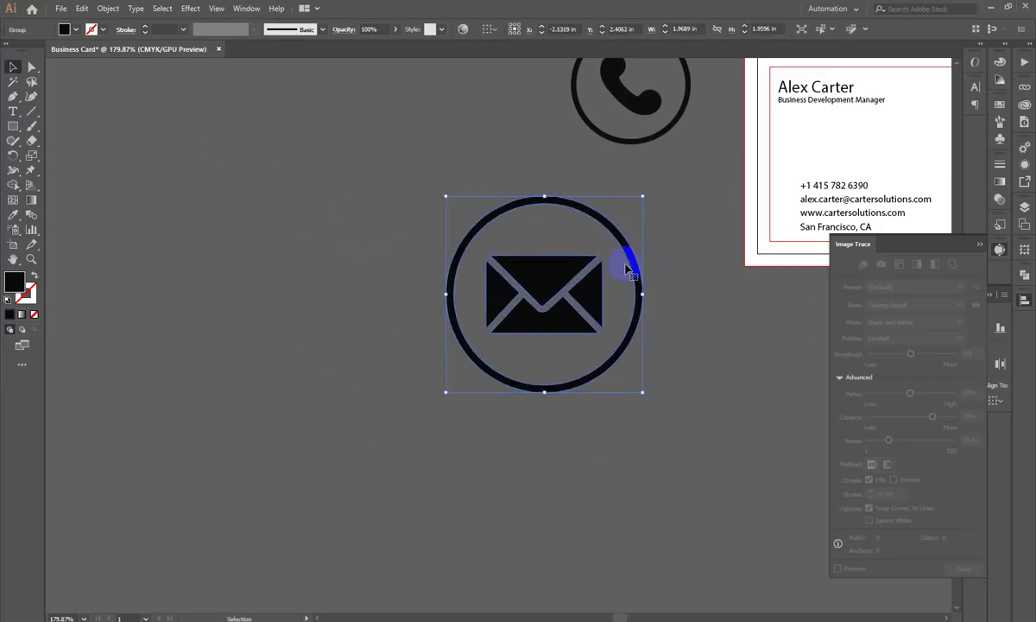
pyautogui.click(348, 483)
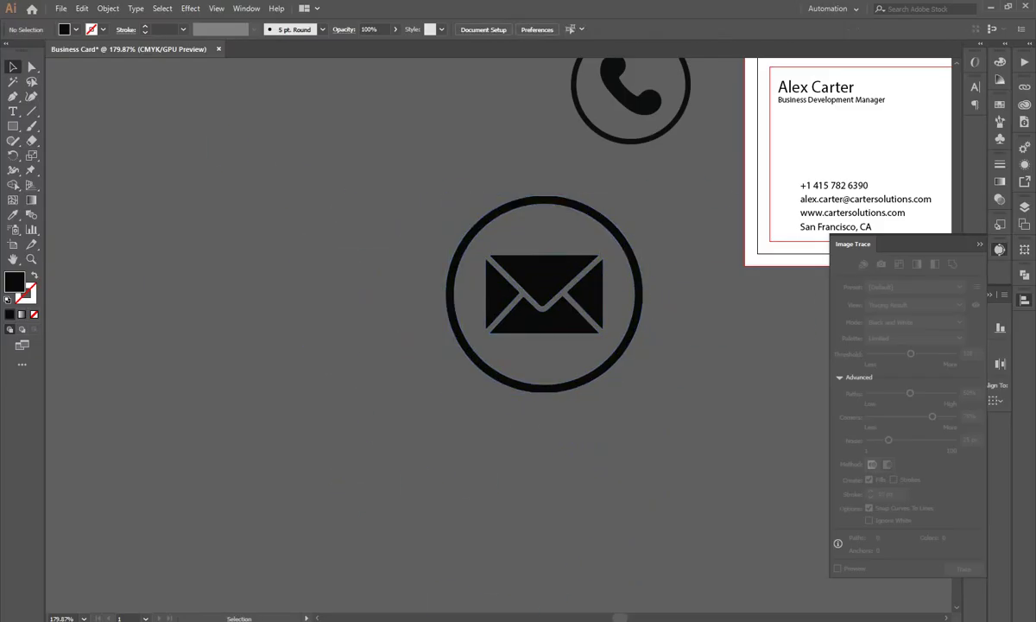
pyautogui.hotkey('alt', 'Tab')
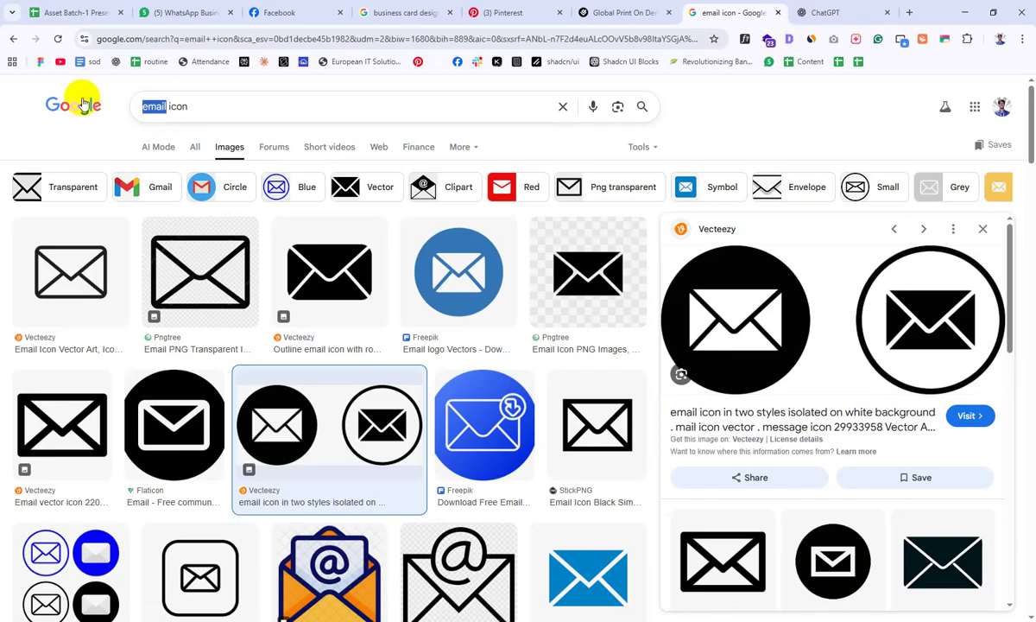
# Step: Search Google Images for 'web icon', copy the two-style Vecteezy globe image, and paste it into Illustrator
pyautogui.write('web')
pyautogui.press('Return')
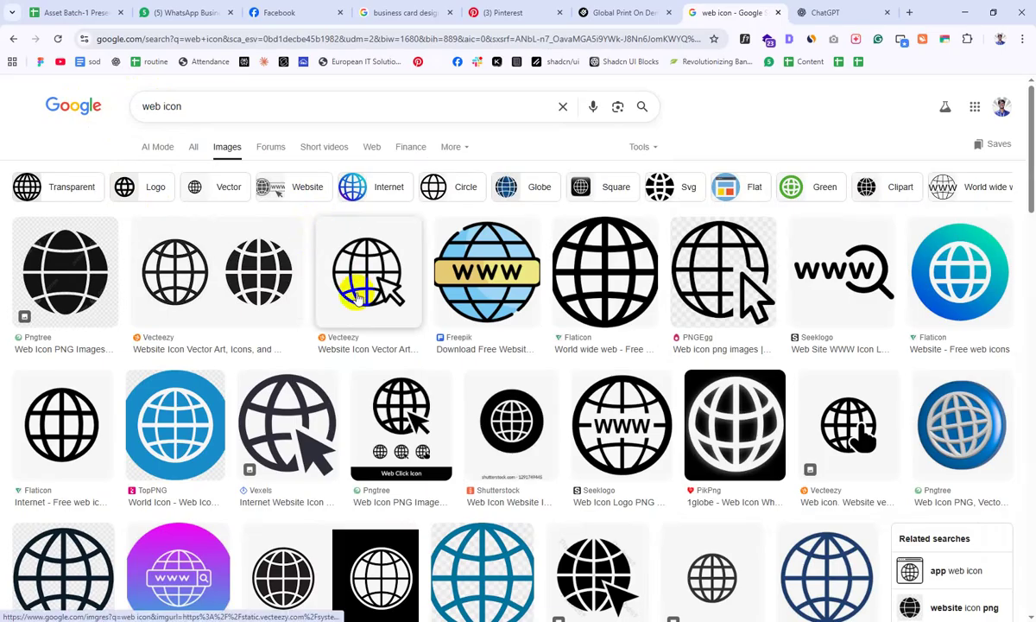
pyautogui.click(205, 271)
pyautogui.rightClick(898, 352)
pyautogui.click(855, 263)
pyautogui.hotkey('alt', 'Tab')
pyautogui.hotkey('ctrl', 'v')
pyautogui.scroll(-3, 451, 301)
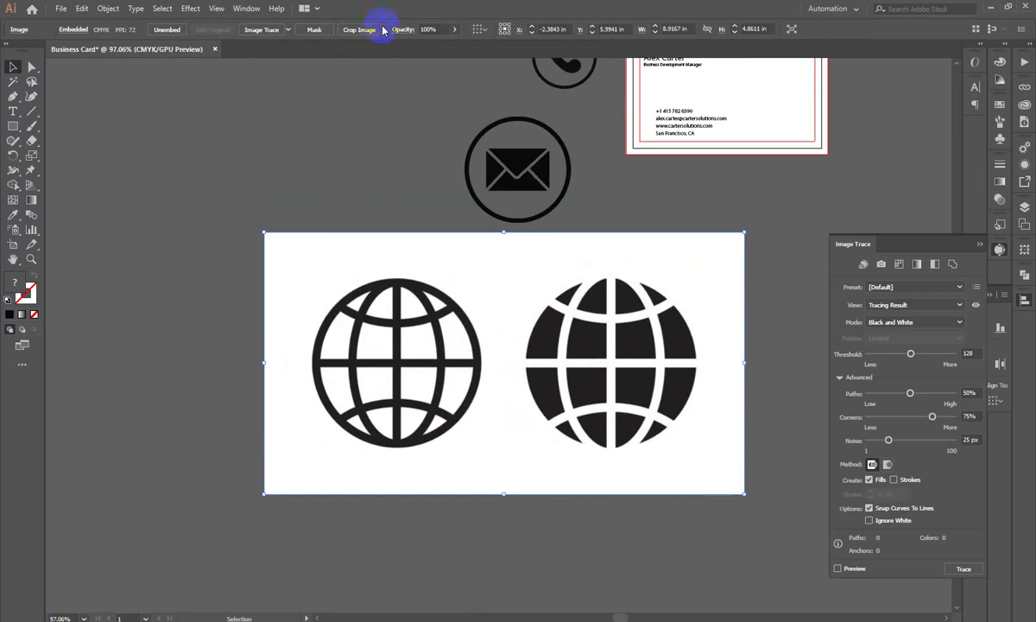
# Step: Crop to the left outlined globe, trace it Auto-Color with Ignore White, and expand
pyautogui.click(358, 30)
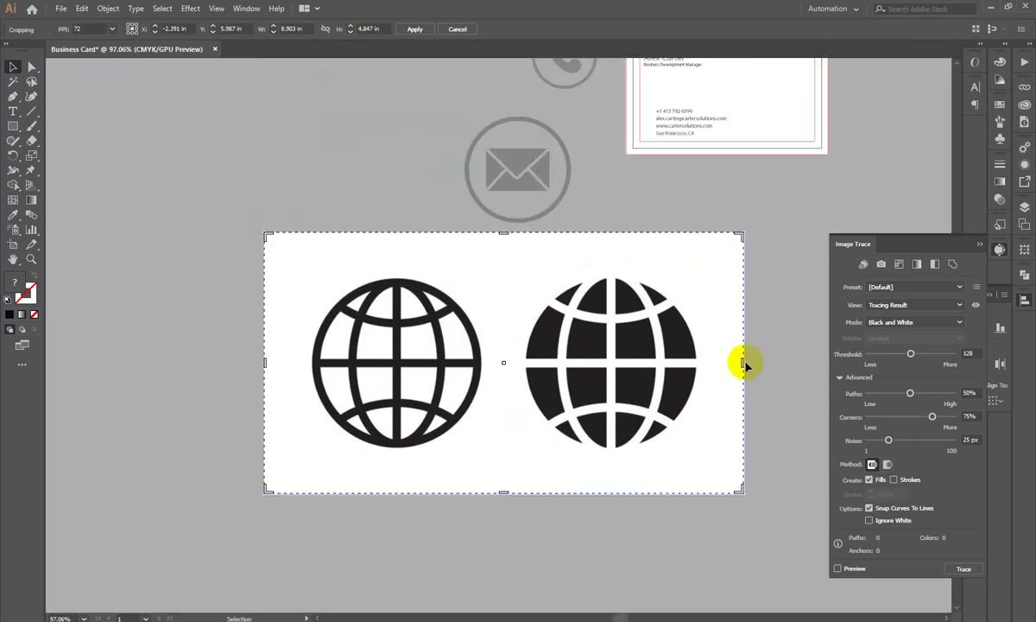
pyautogui.moveTo(743, 364); pyautogui.dragTo(489, 359)
pyautogui.press('Return')
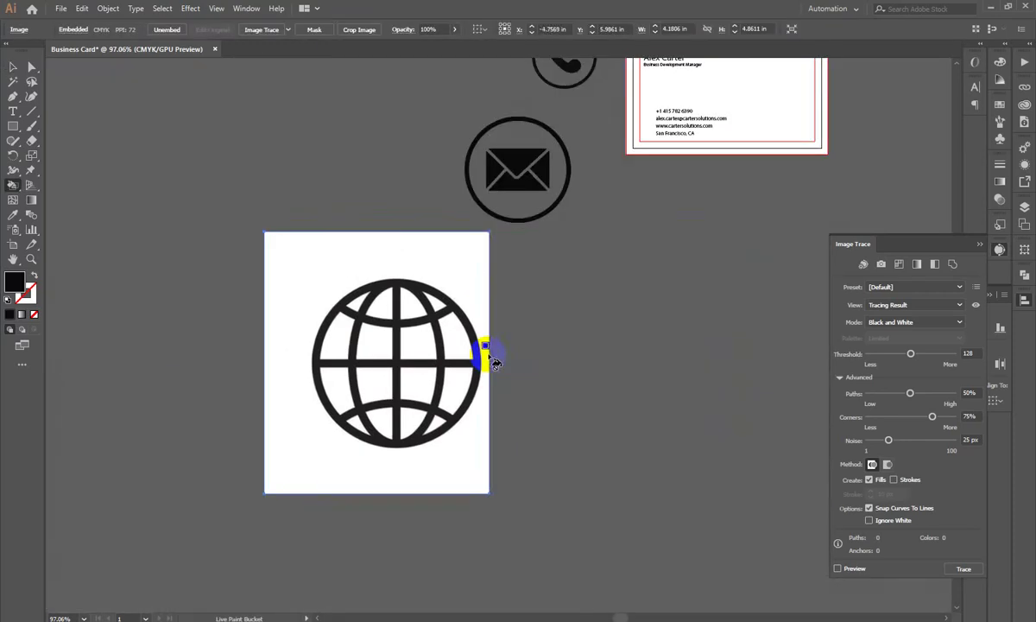
pyautogui.click(863, 268)
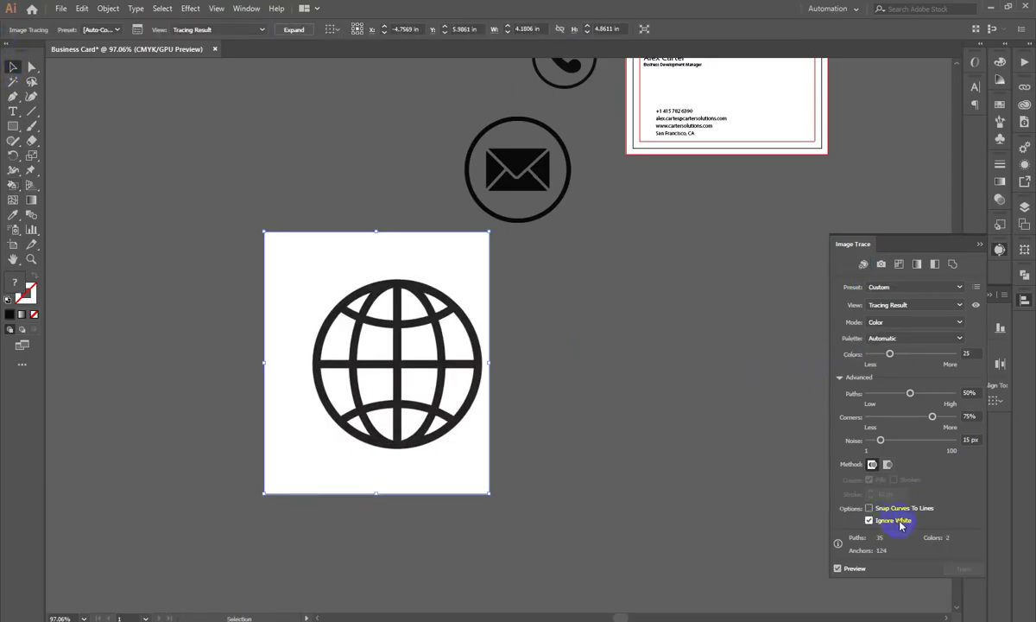
pyautogui.click(870, 519)
pyautogui.click(291, 29)
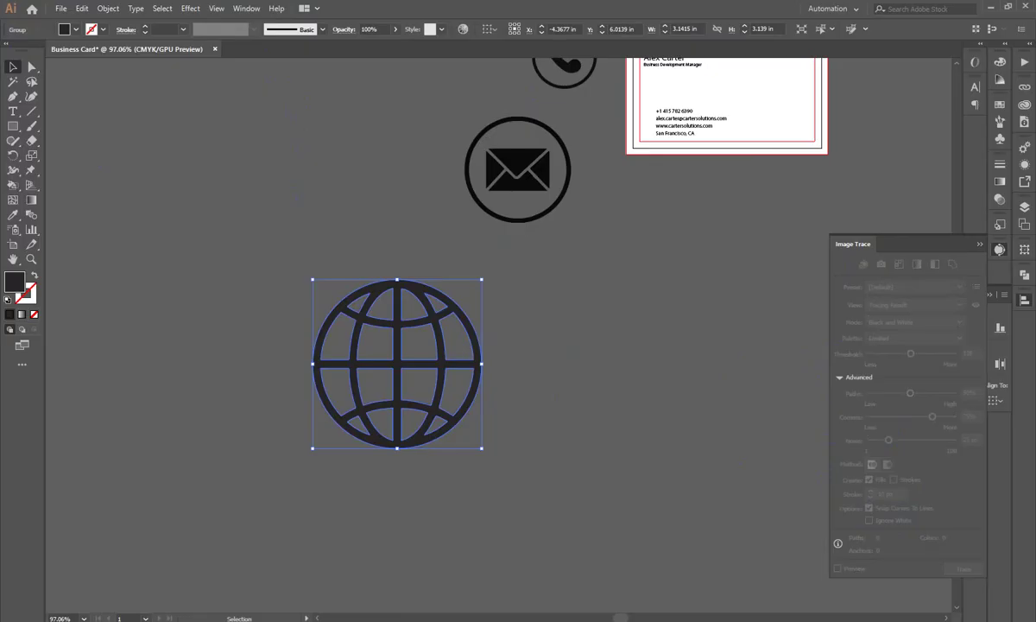
pyautogui.hotkey('alt', 'Tab')
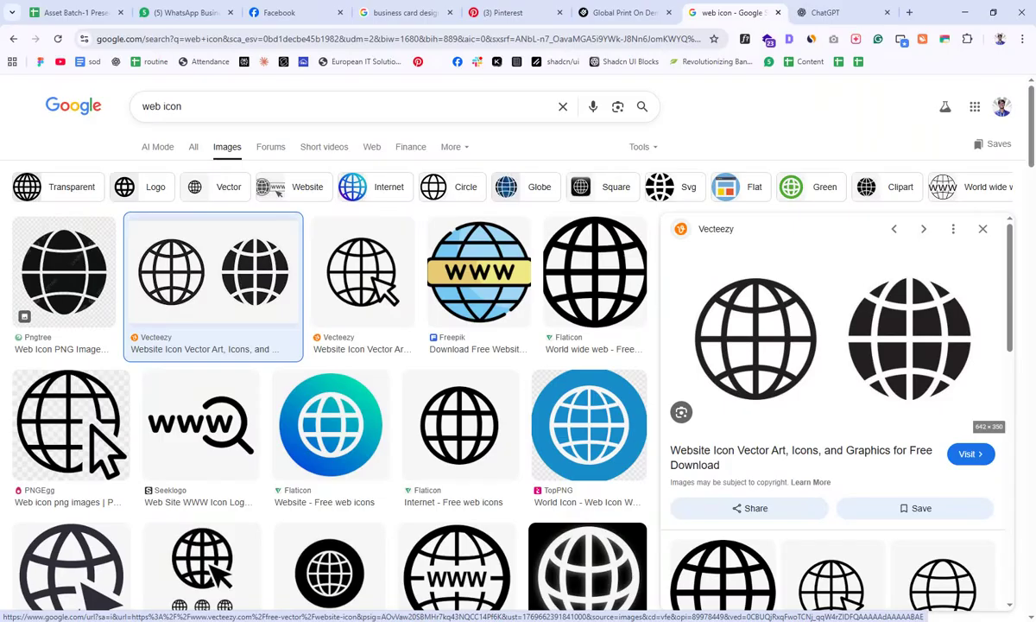
# Step: Search Google Images for 'address icon' and copy the Dreamstime location-pin image
pyautogui.hotkey('alt', 'Tab')
pyautogui.hotkey('alt', 'Tab')
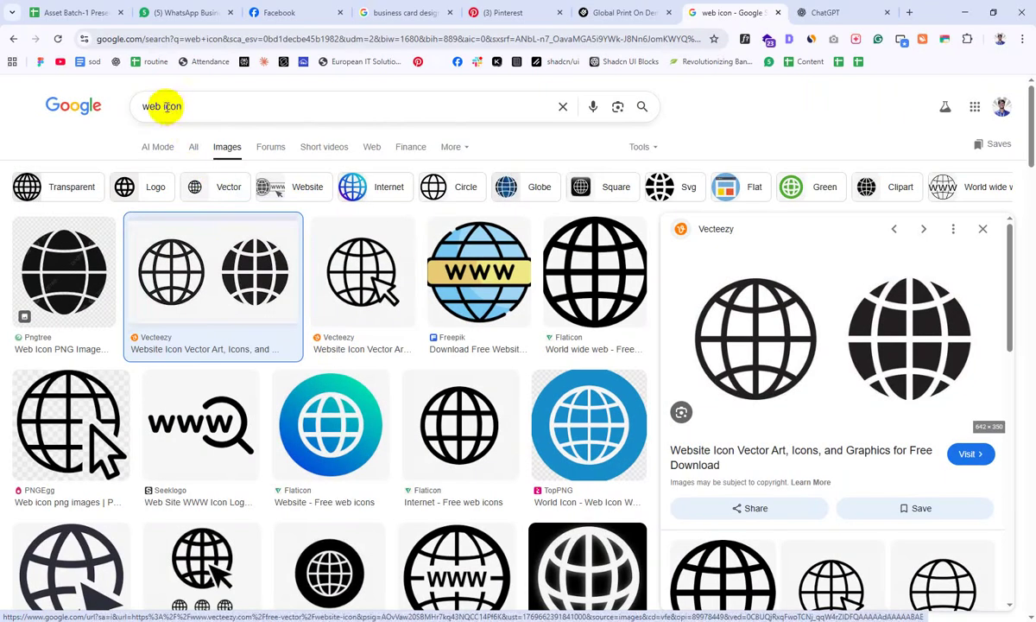
pyautogui.moveTo(160, 105); pyautogui.dragTo(120, 109)
pyautogui.press('BackSpace')
pyautogui.write('Adde')
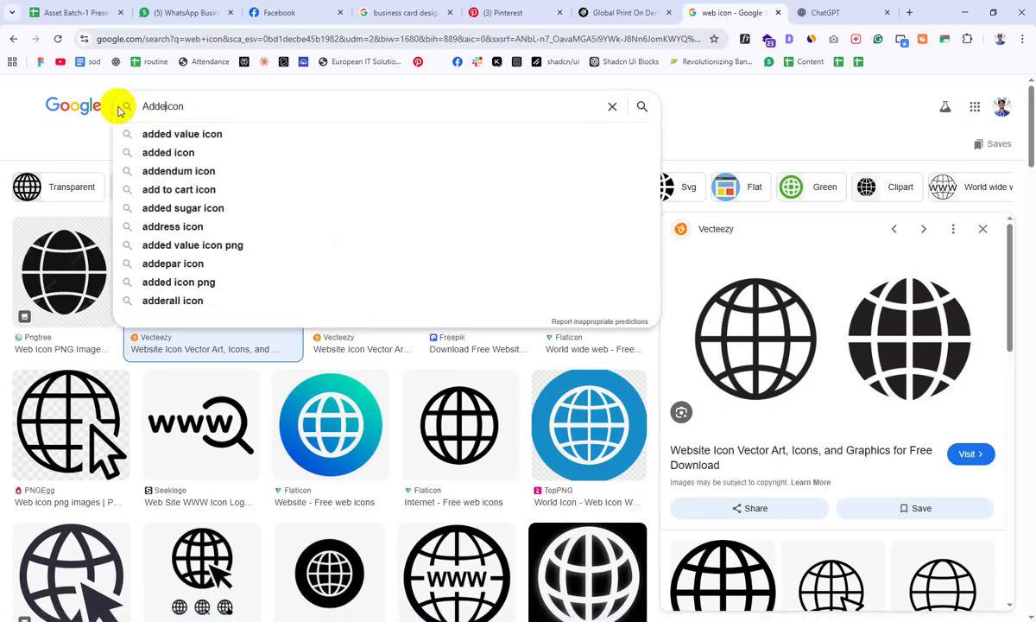
pyautogui.press('BackSpace')
pyautogui.press('Down')
pyautogui.press('Return')
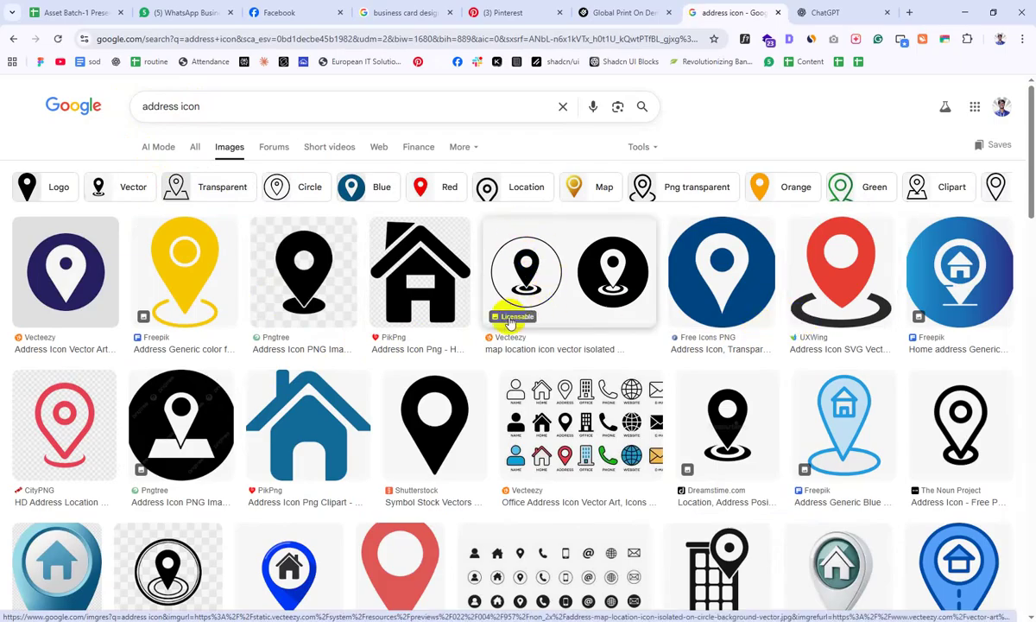
pyautogui.click(688, 421)
pyautogui.rightClick(696, 278)
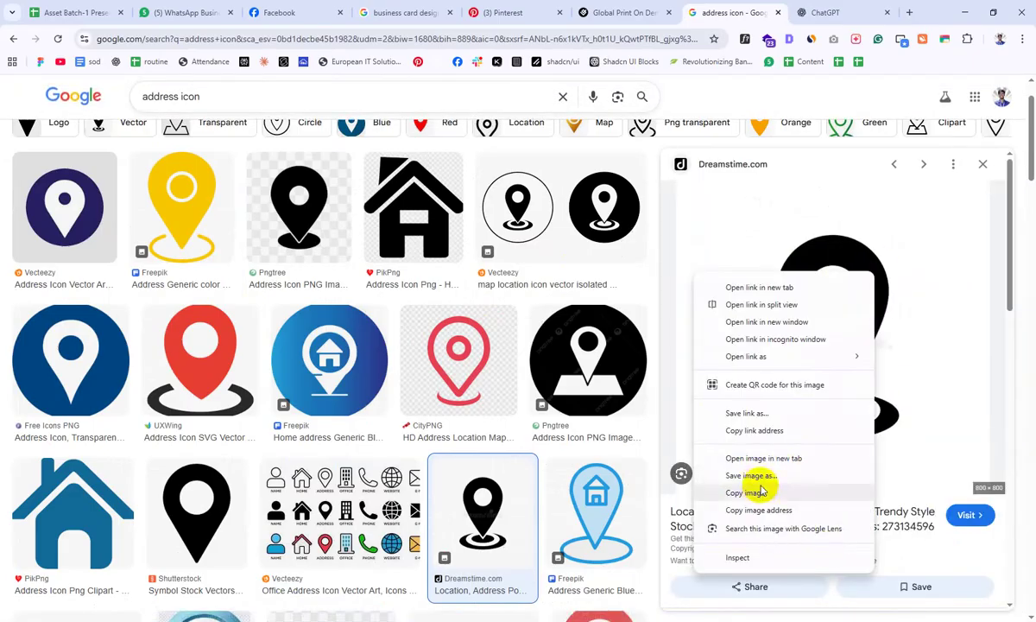
pyautogui.click(746, 492)
pyautogui.hotkey('alt', 'Tab')
# Step: Paste the map-pin image and scale it down to about 7.2 in
pyautogui.click(518, 468)
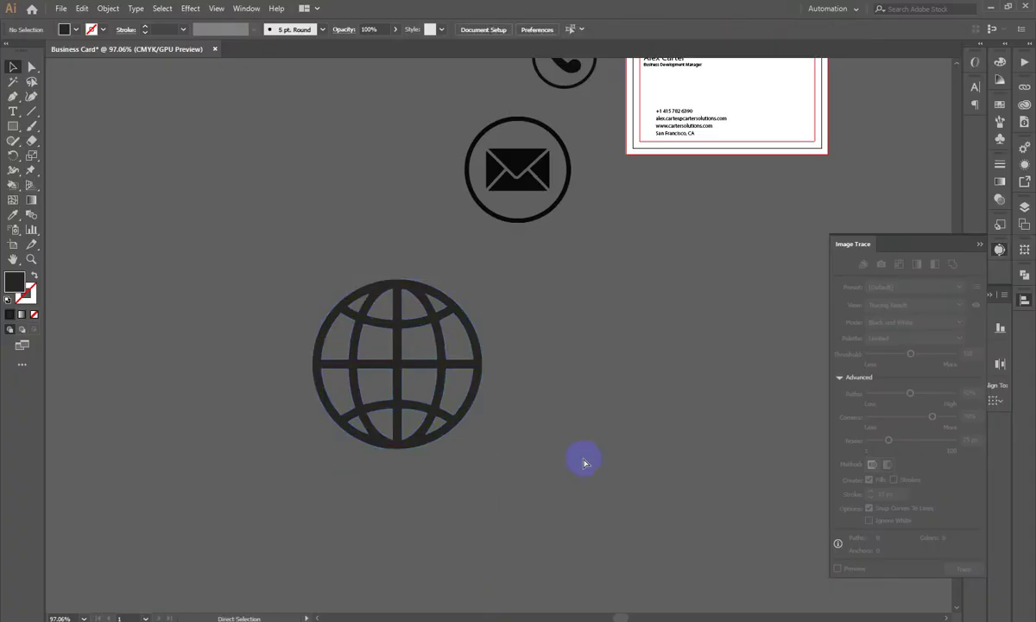
pyautogui.hotkey('ctrl', 'v')
pyautogui.moveTo(406, 462); pyautogui.dragTo(460, 448)
pyautogui.moveTo(511, 301); pyautogui.dragTo(392, 350)
pyautogui.moveTo(500, 342); pyautogui.dragTo(564, 472)
pyautogui.moveTo(597, 424); pyautogui.dragTo(1023, 302)
pyautogui.moveTo(691, 501); pyautogui.dragTo(682, 181)
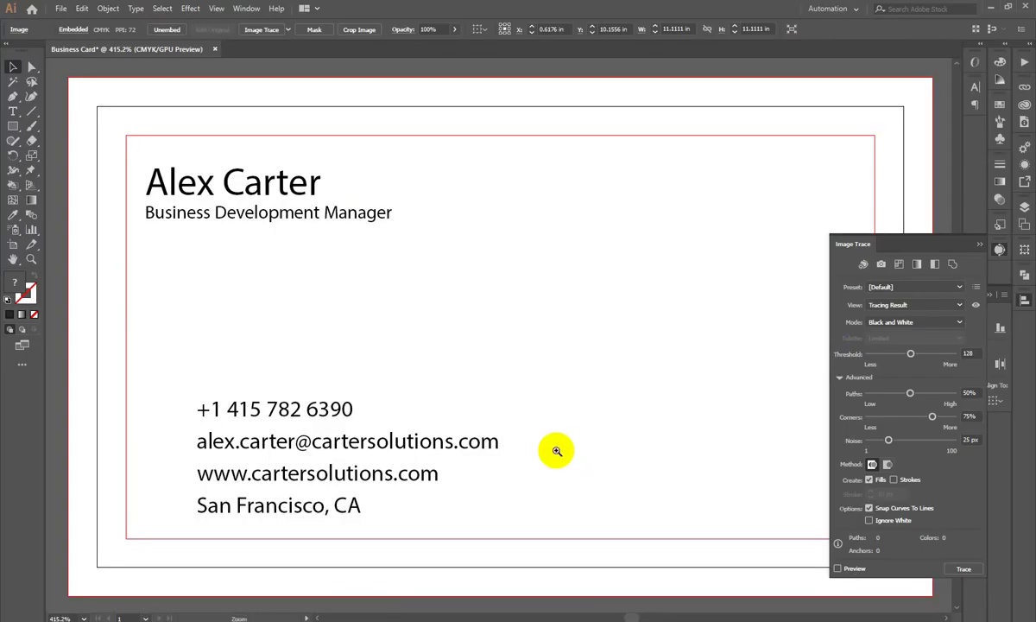
pyautogui.moveTo(557, 449); pyautogui.dragTo(486, 275)
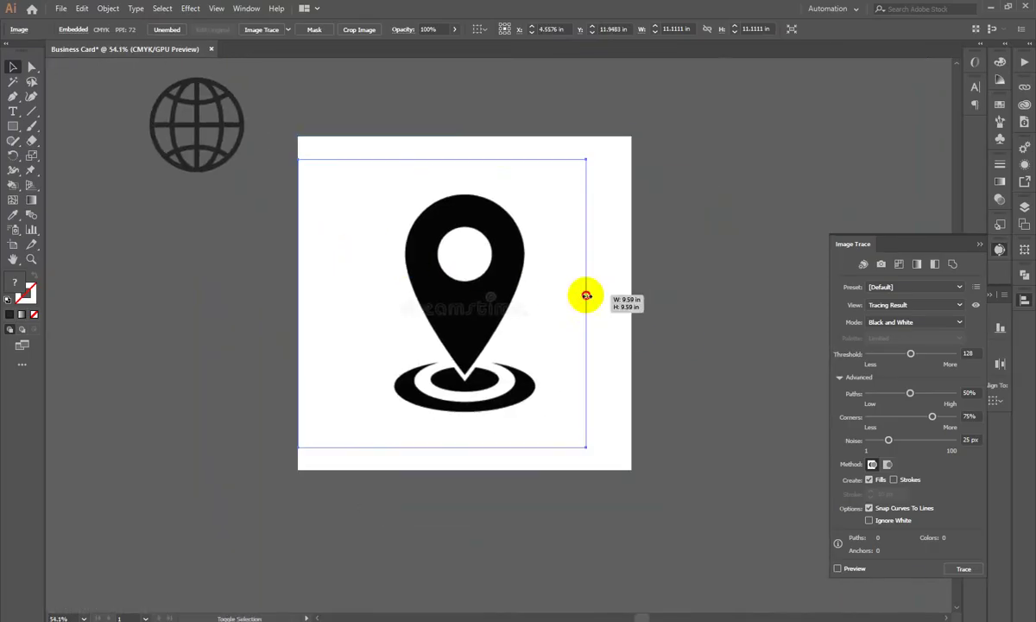
pyautogui.moveTo(632, 301); pyautogui.dragTo(439, 231)
pyautogui.scroll(2, 473, 266)
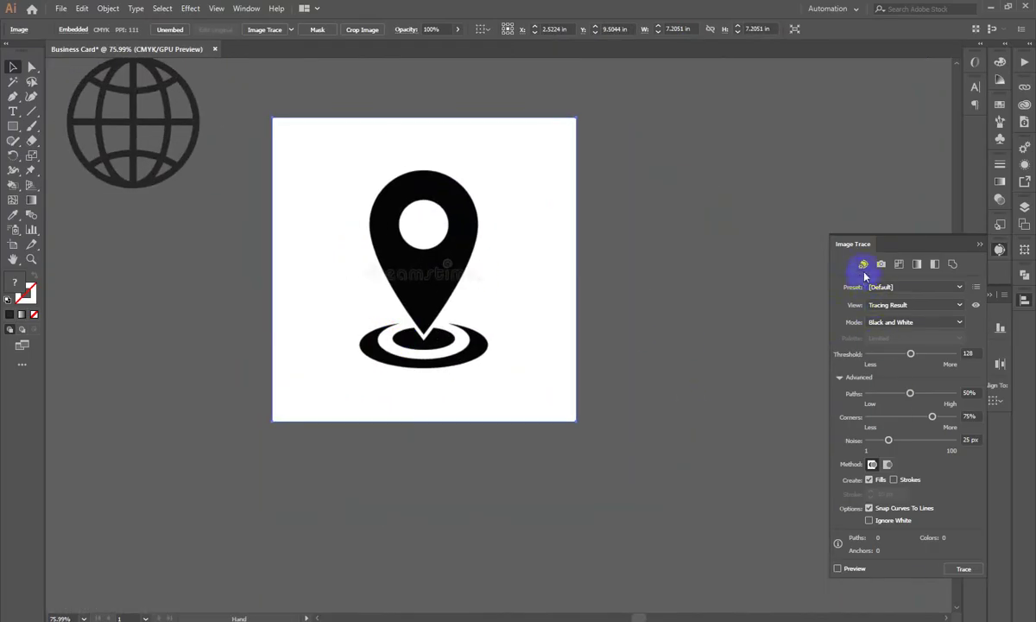
# Step: Trace the pin with Auto-Color and Ignore White, expand it, and deselect
pyautogui.click(863, 264)
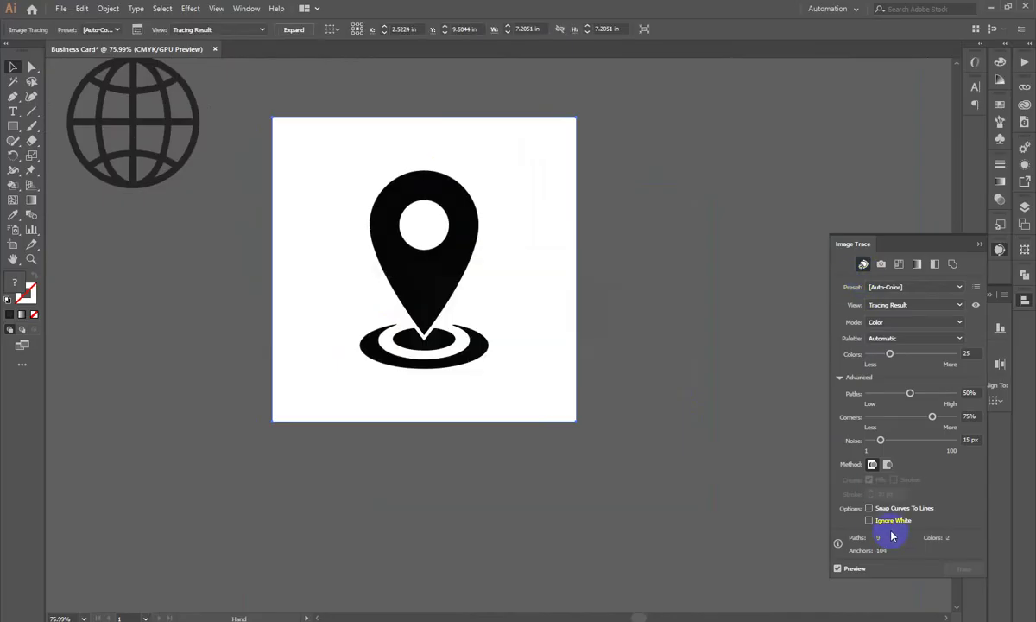
pyautogui.click(311, 120)
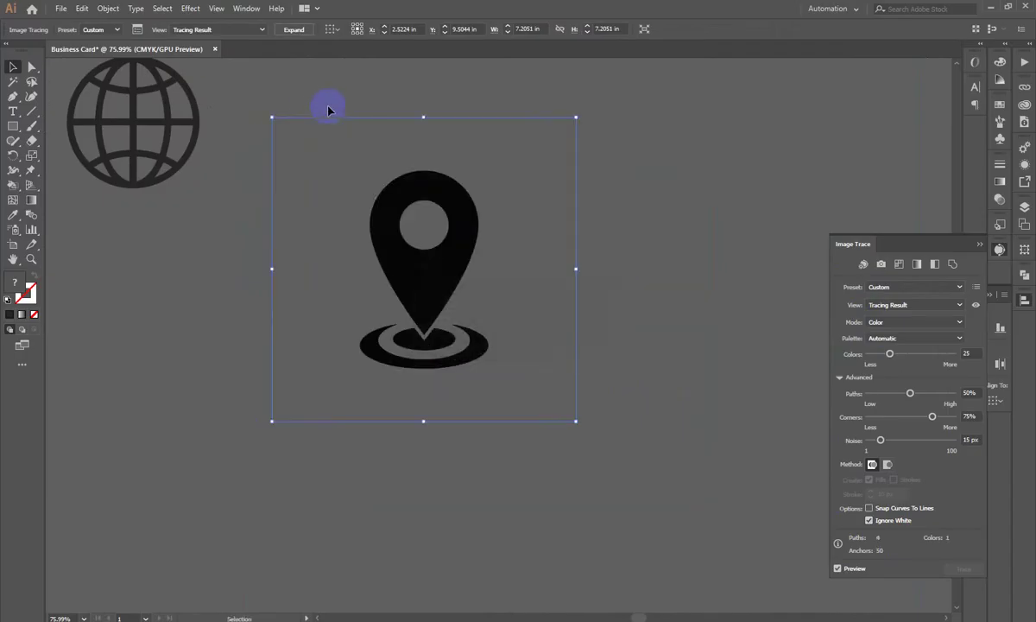
pyautogui.click(298, 29)
pyautogui.click(700, 311)
pyautogui.scroll(10, 695, 286)
# Step: Move the globe icon next to the envelope and shrink it
pyautogui.moveTo(428, 241); pyautogui.dragTo(471, 218)
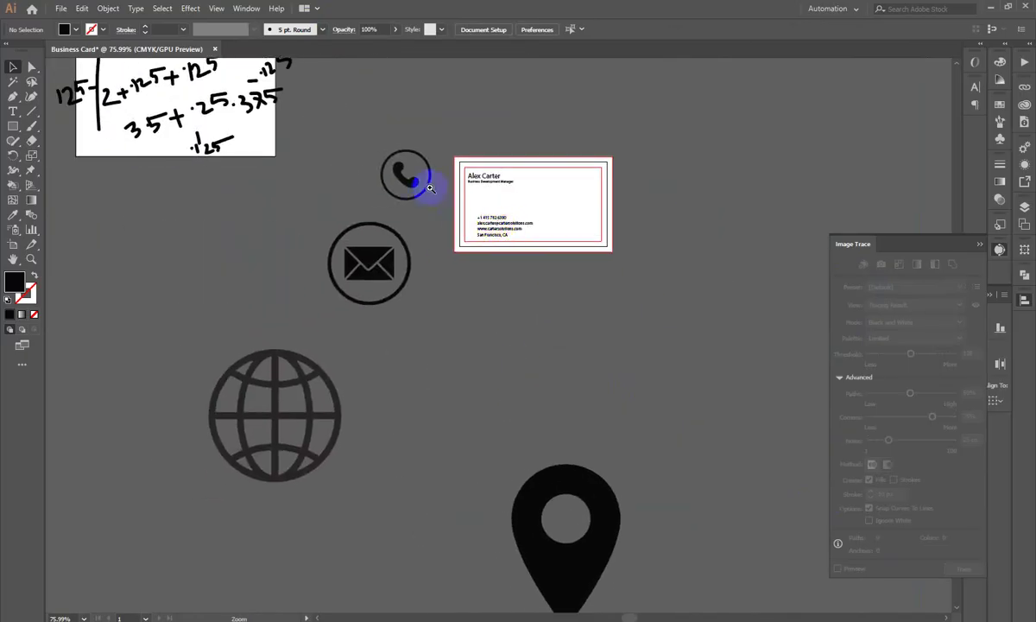
pyautogui.scroll(2, 389, 153)
pyautogui.moveTo(523, 446); pyautogui.dragTo(502, 235)
pyautogui.moveTo(328, 268); pyautogui.dragTo(667, 366)
pyautogui.moveTo(739, 411); pyautogui.dragTo(356, 143)
pyautogui.click(671, 357)
# Step: Shrink the location pin, place it beside the globe, and nudge the envelope down
pyautogui.scroll(2, 677, 423)
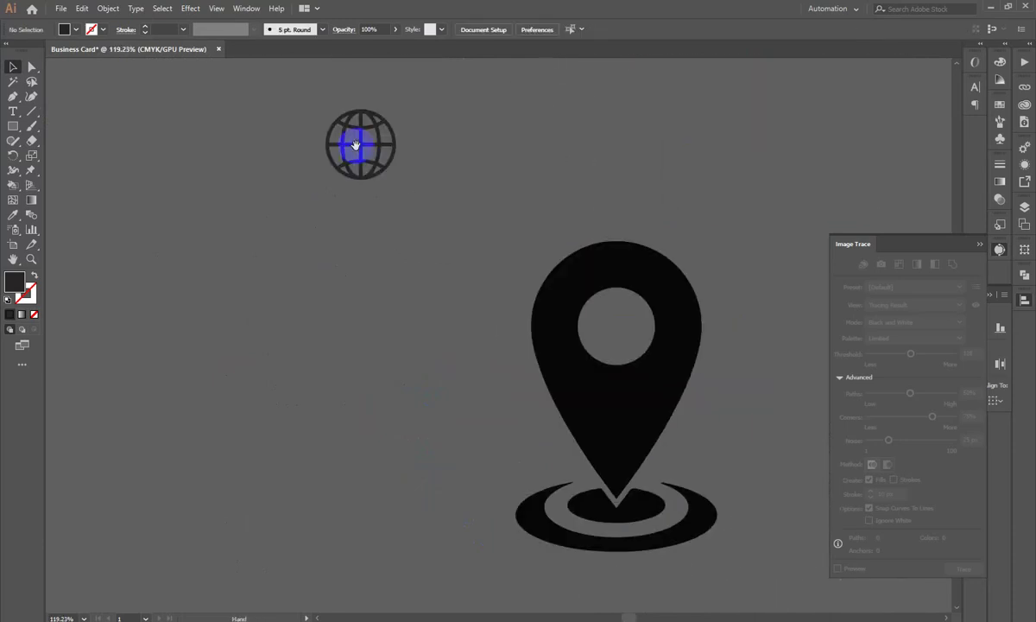
pyautogui.click(656, 309)
pyautogui.moveTo(717, 398); pyautogui.dragTo(349, 91)
pyautogui.moveTo(174, 92); pyautogui.dragTo(480, 447)
pyautogui.scroll(3, 684, 364)
pyautogui.moveTo(528, 325); pyautogui.dragTo(466, 366)
pyautogui.moveTo(588, 340); pyautogui.dragTo(531, 250)
pyautogui.moveTo(532, 423); pyautogui.dragTo(647, 399)
pyautogui.click(664, 303)
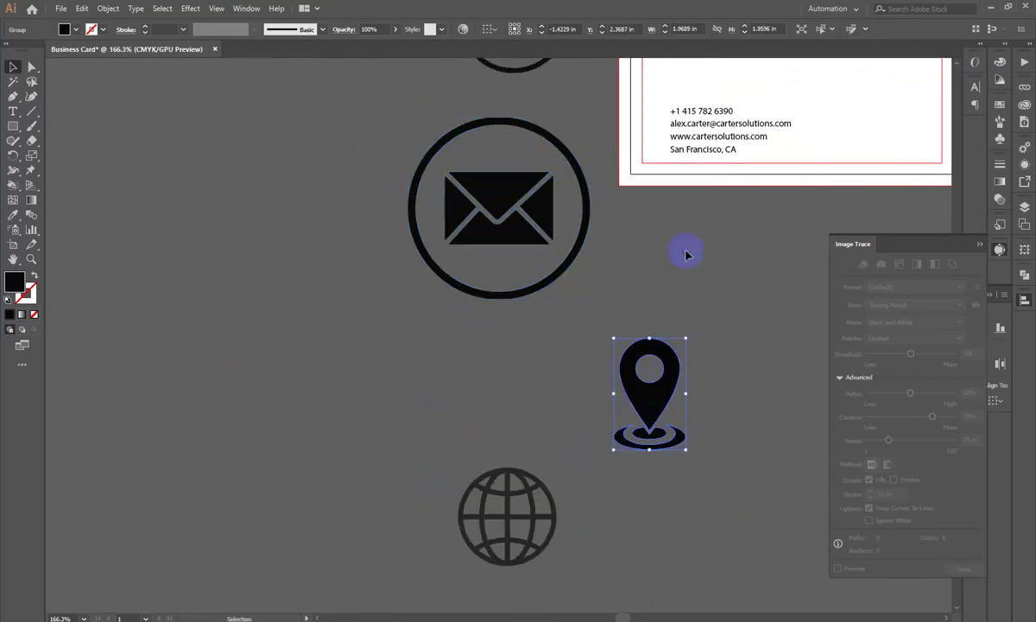
# Step: Shrink the phone icon and move it down beside the phone number
pyautogui.moveTo(495, 168); pyautogui.dragTo(463, 347)
pyautogui.scroll(3, 536, 374)
pyautogui.moveTo(536, 374); pyautogui.dragTo(359, 267)
pyautogui.click(339, 263)
pyautogui.moveTo(351, 219); pyautogui.dragTo(408, 285)
pyautogui.moveTo(462, 265); pyautogui.dragTo(522, 328)
pyautogui.scroll(5, 562, 296)
pyautogui.moveTo(701, 460); pyautogui.dragTo(573, 325)
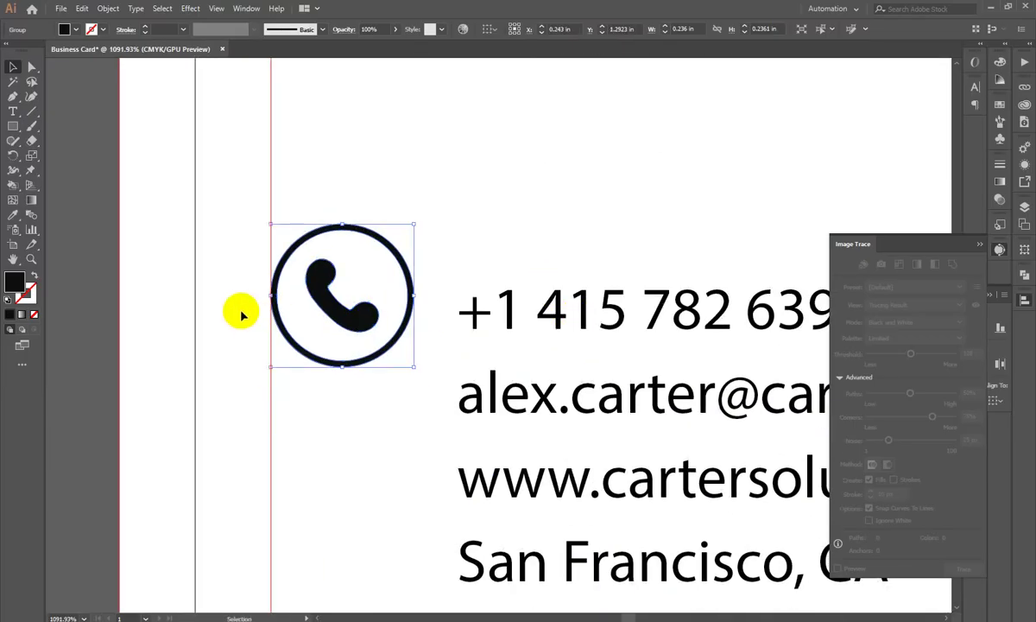
pyautogui.moveTo(270, 294); pyautogui.dragTo(444, 353)
pyautogui.click(328, 198)
pyautogui.moveTo(381, 317); pyautogui.dragTo(393, 336)
pyautogui.click(316, 300)
pyautogui.moveTo(449, 354); pyautogui.dragTo(477, 370)
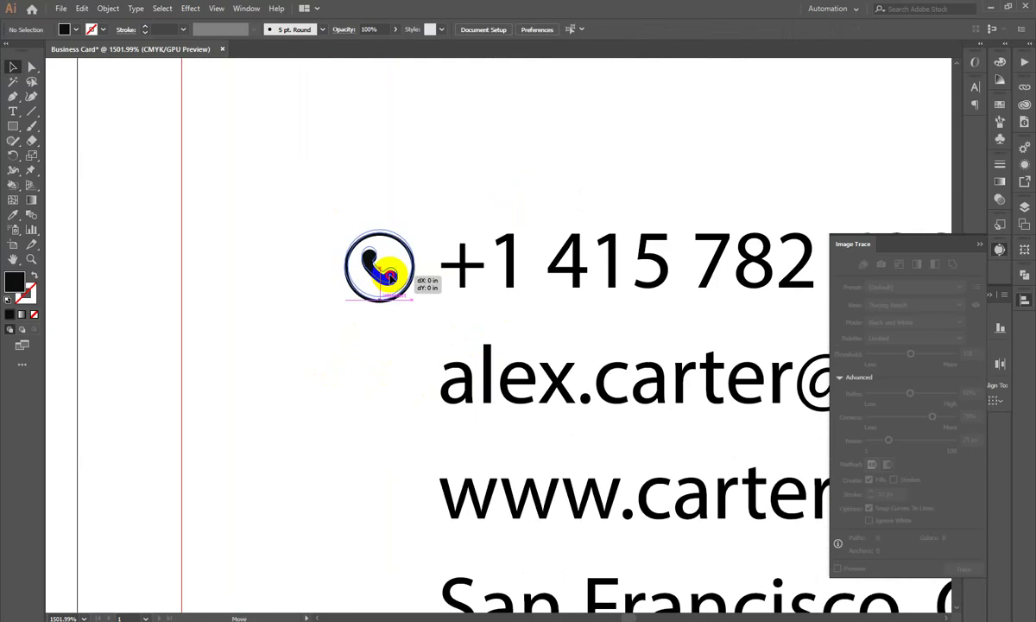
# Step: Zoom in and position the phone icon just left of the phone number line
pyautogui.click(390, 274)
pyautogui.click(402, 164)
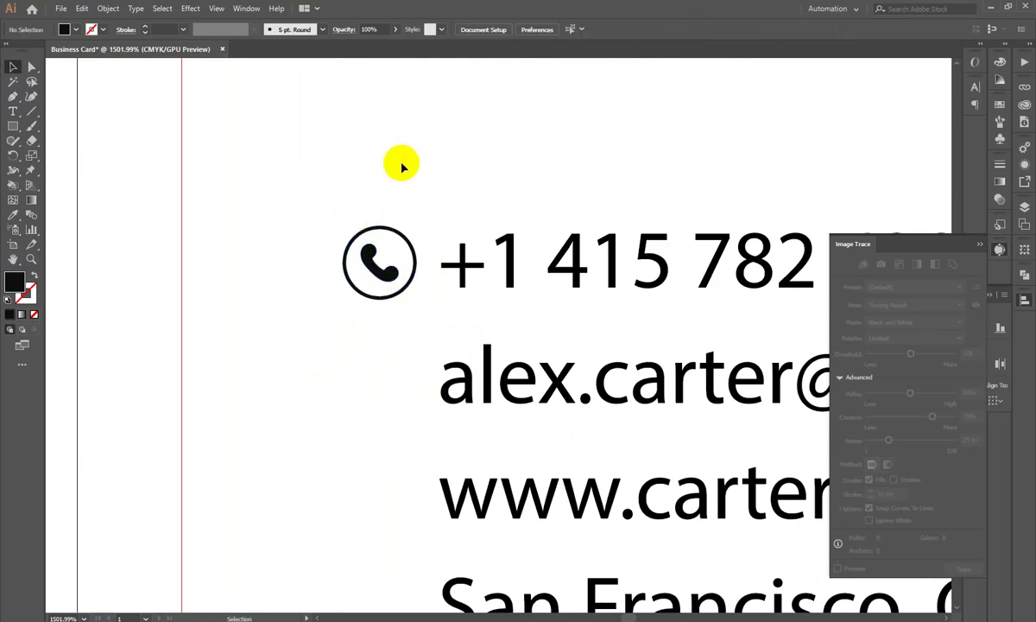
pyautogui.click(639, 388)
pyautogui.scroll(1, 428, 197)
pyautogui.hscroll(-2, 427, 197)
pyautogui.click(274, 233)
pyautogui.moveTo(281, 250); pyautogui.dragTo(438, 252)
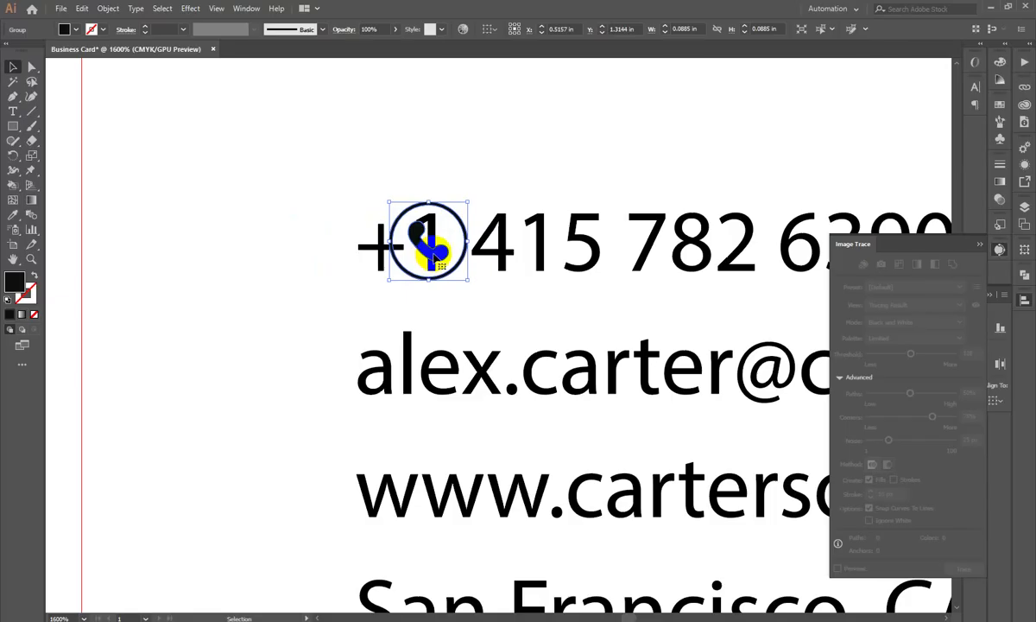
pyautogui.moveTo(438, 256); pyautogui.dragTo(274, 246)
pyautogui.click(280, 289)
pyautogui.click(278, 280)
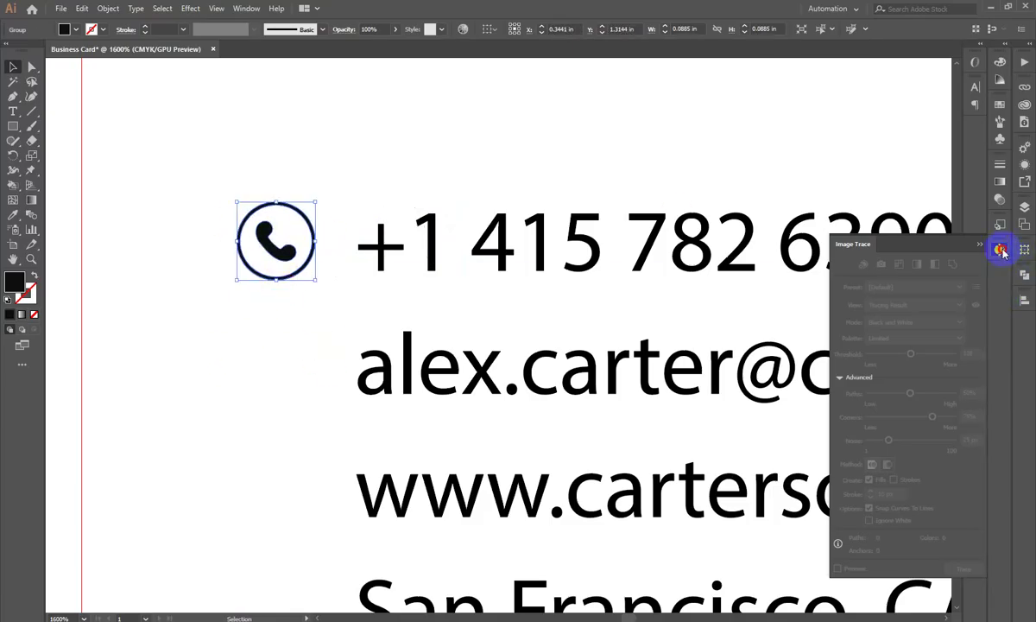
# Step: Close the Image Trace panel, show the Transform panel, and check the phone icon's height
pyautogui.click(1001, 250)
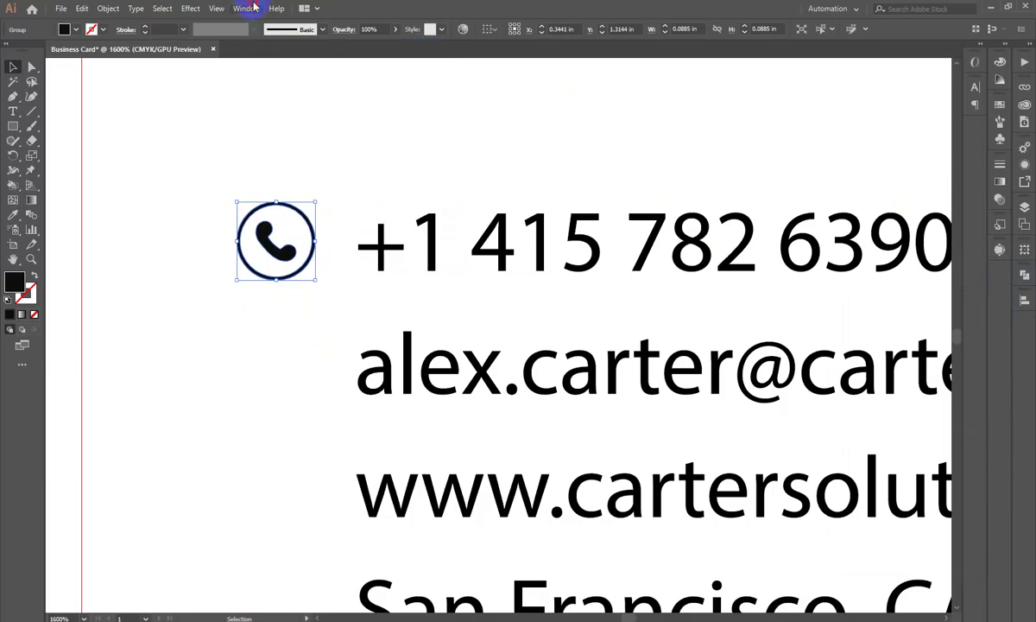
pyautogui.click(248, 8)
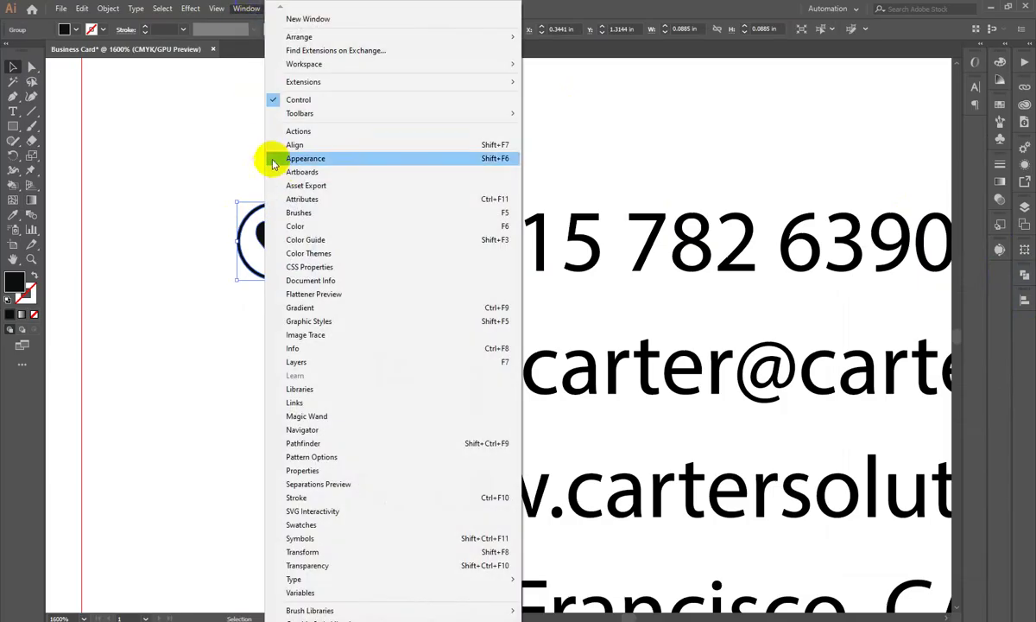
pyautogui.click(304, 552)
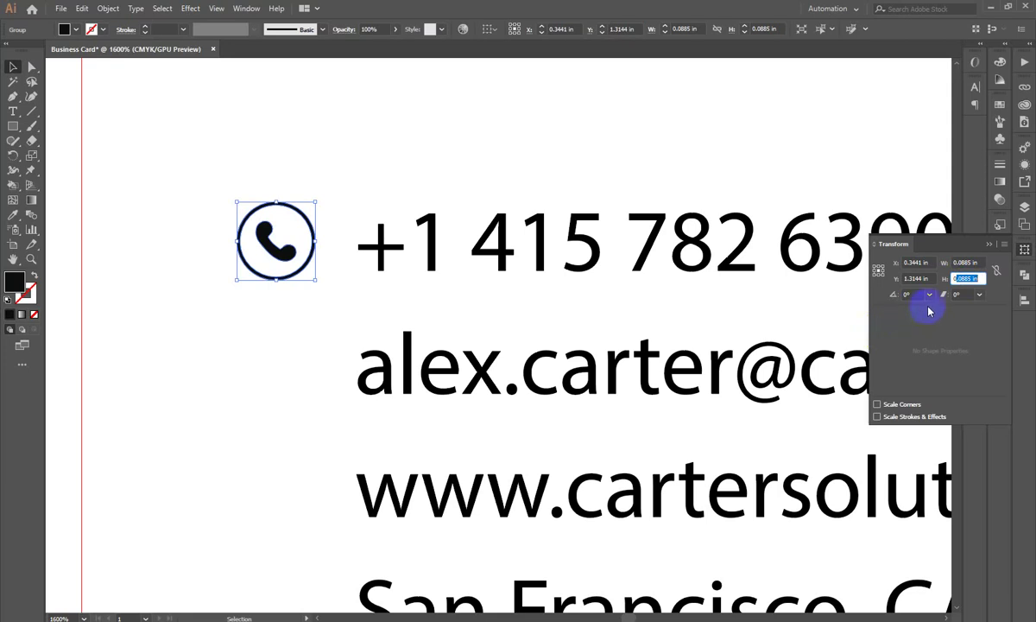
pyautogui.click(970, 278)
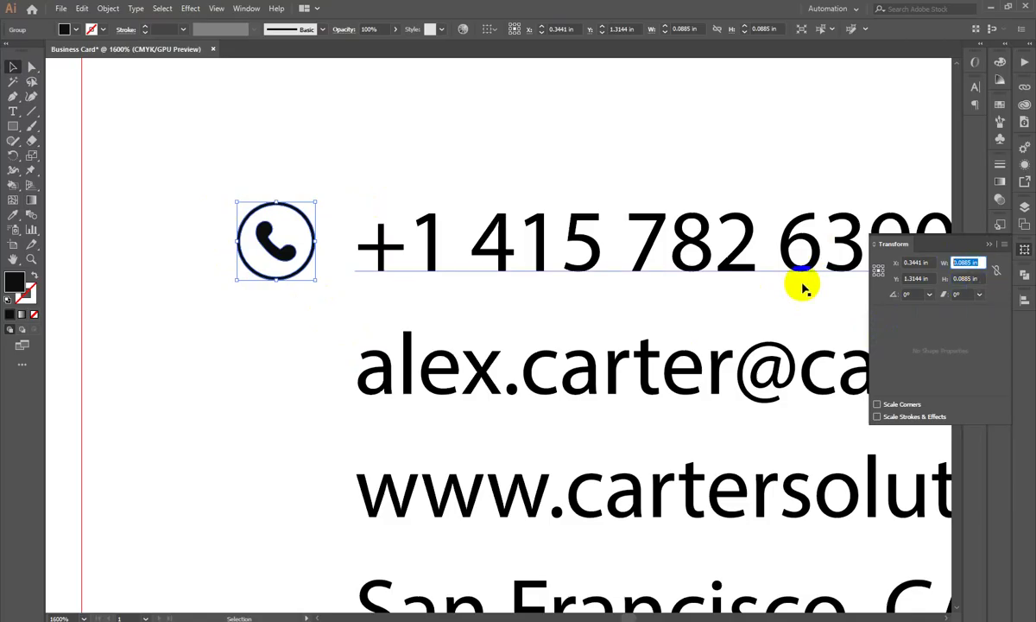
# Step: Zoom out and move the large envelope icon up near the card
pyautogui.click(272, 312)
pyautogui.press('z')
pyautogui.keyDown('alt'); pyautogui.click(454, 277); pyautogui.keyUp('alt')
pyautogui.scroll(-5, 337, 394)
pyautogui.press('v')
pyautogui.moveTo(280, 427); pyautogui.dragTo(289, 388)
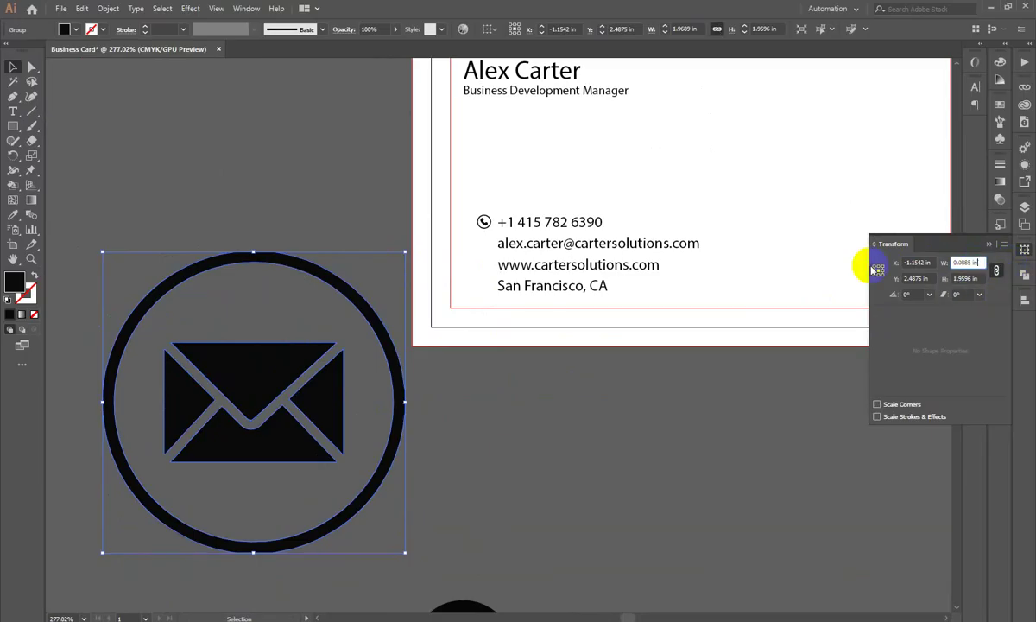
# Step: Set the envelope icon's width to 0.0885 in
pyautogui.press('Return')
pyautogui.click(367, 429)
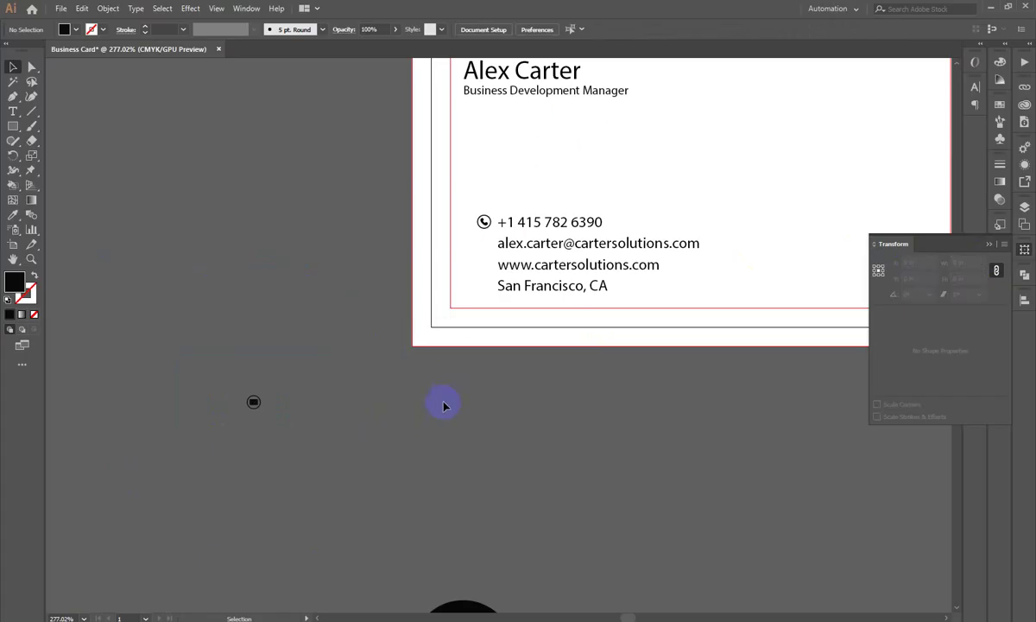
pyautogui.scroll(-2, 453, 395)
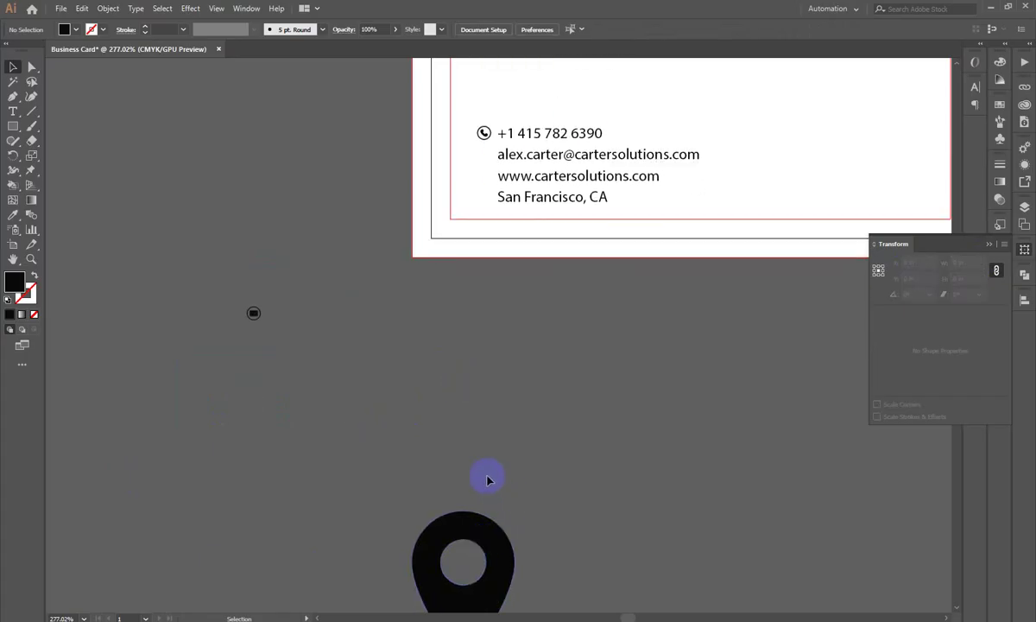
pyautogui.scroll(-3, 518, 423)
pyautogui.scroll(-2, 574, 416)
pyautogui.moveTo(452, 485); pyautogui.dragTo(498, 424)
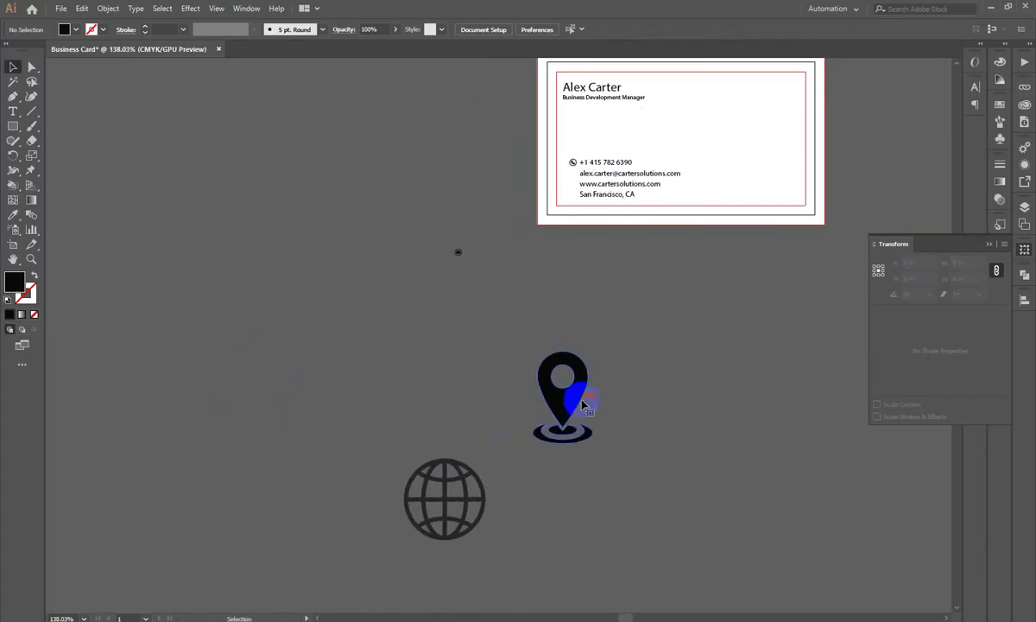
# Step: Shrink the location pin icon and move it near the envelope icon
pyautogui.click(567, 373)
pyautogui.moveTo(563, 354); pyautogui.dragTo(539, 249)
pyautogui.click(589, 397)
pyautogui.scroll(5, 539, 249)
pyautogui.moveTo(471, 449); pyautogui.dragTo(446, 544)
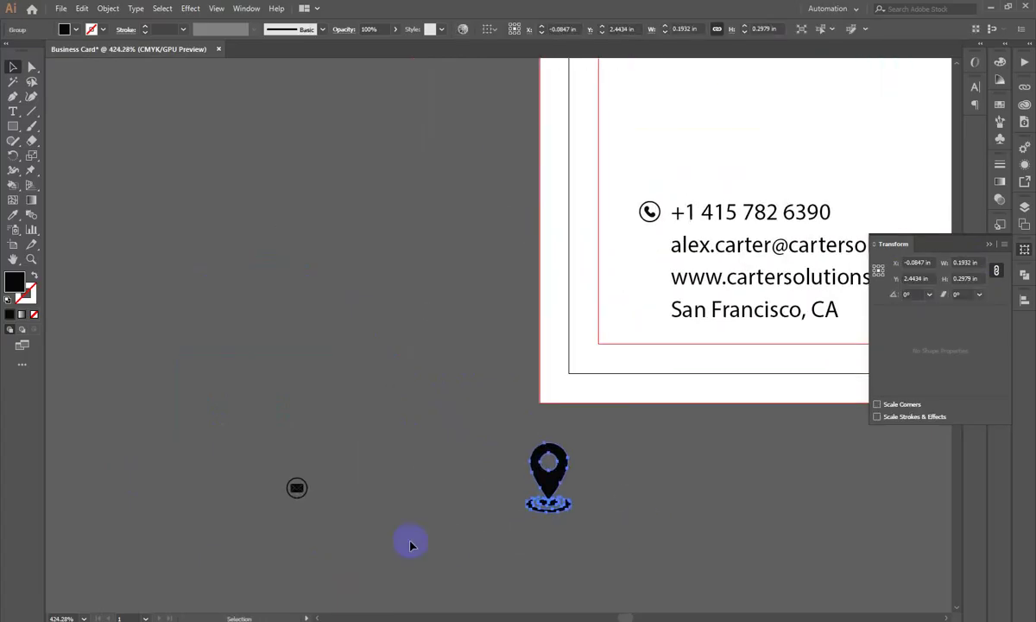
pyautogui.scroll(6, 293, 491)
pyautogui.moveTo(305, 525); pyautogui.dragTo(329, 388)
# Step: Ungroup the envelope icon and place a copy of its outline circle alongside
pyautogui.moveTo(357, 375); pyautogui.dragTo(650, 346)
pyautogui.rightClick(483, 215)
pyautogui.click(496, 318)
pyautogui.click(483, 311)
pyautogui.moveTo(773, 396); pyautogui.dragTo(774, 395)
# Step: Move the pin onto the empty circle and shrink it to about 0.0375 × 0.0579 in
pyautogui.hscroll(3, 544, 319)
pyautogui.click(317, 248)
pyautogui.click(432, 367)
pyautogui.hotkey('ctrl', '-')
pyautogui.hotkey('ctrl', '-')
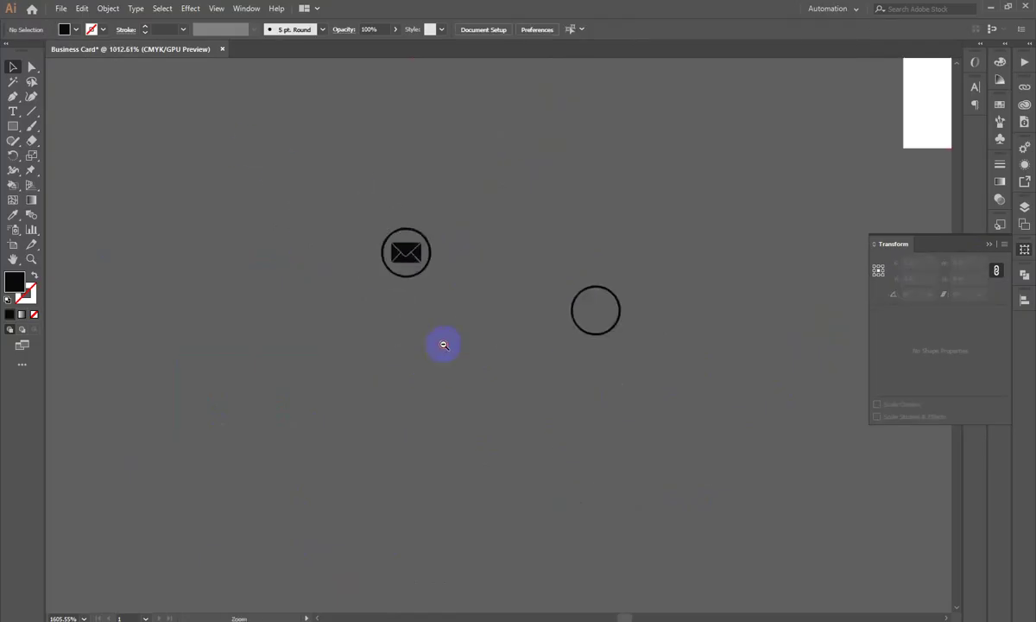
pyautogui.hscroll(3, 599, 356)
pyautogui.moveTo(752, 338); pyautogui.dragTo(472, 352)
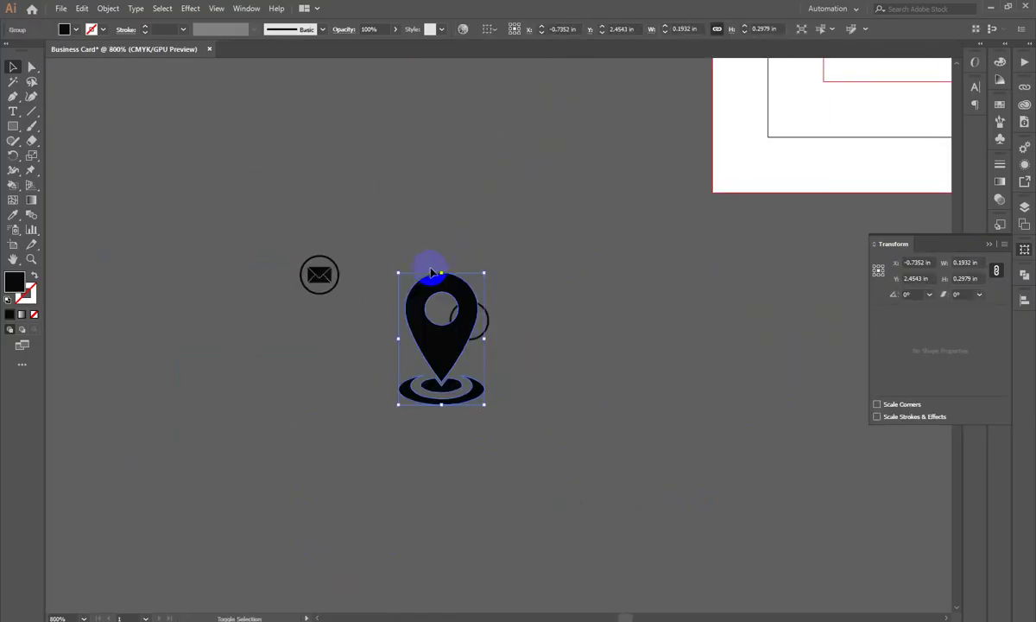
pyautogui.moveTo(440, 272); pyautogui.dragTo(531, 462)
# Step: Position the pin inside the circle and select both together
pyautogui.click(407, 364)
pyautogui.moveTo(456, 549); pyautogui.dragTo(573, 226)
pyautogui.moveTo(571, 127); pyautogui.dragTo(569, 204)
pyautogui.click(263, 285)
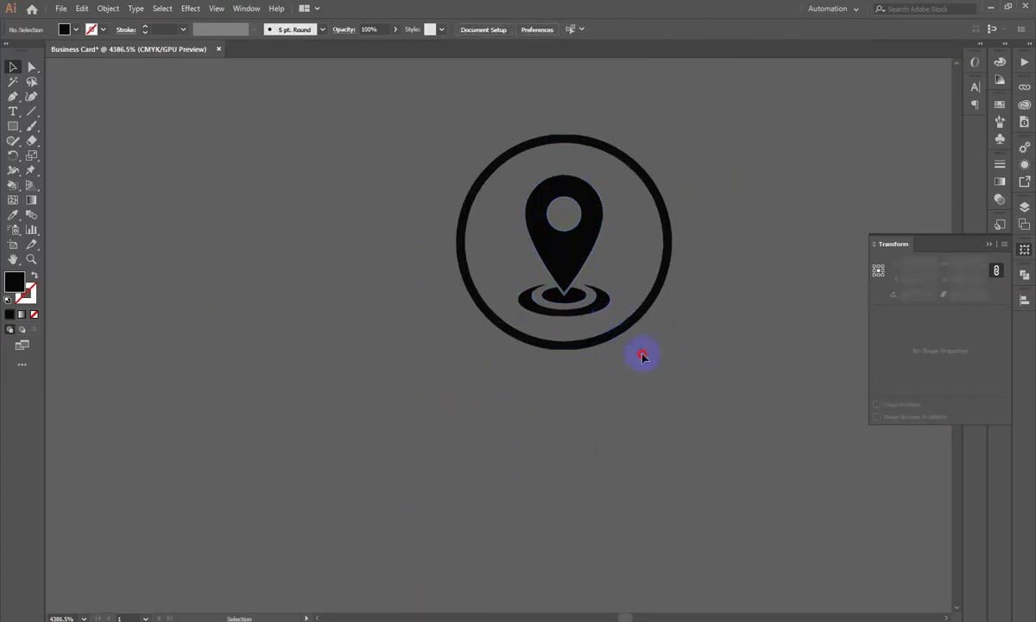
pyautogui.hotkey('ctrl', 'a')
# Step: Centre the pin horizontally and vertically in its circle, using the circle as key object
pyautogui.click(625, 164)
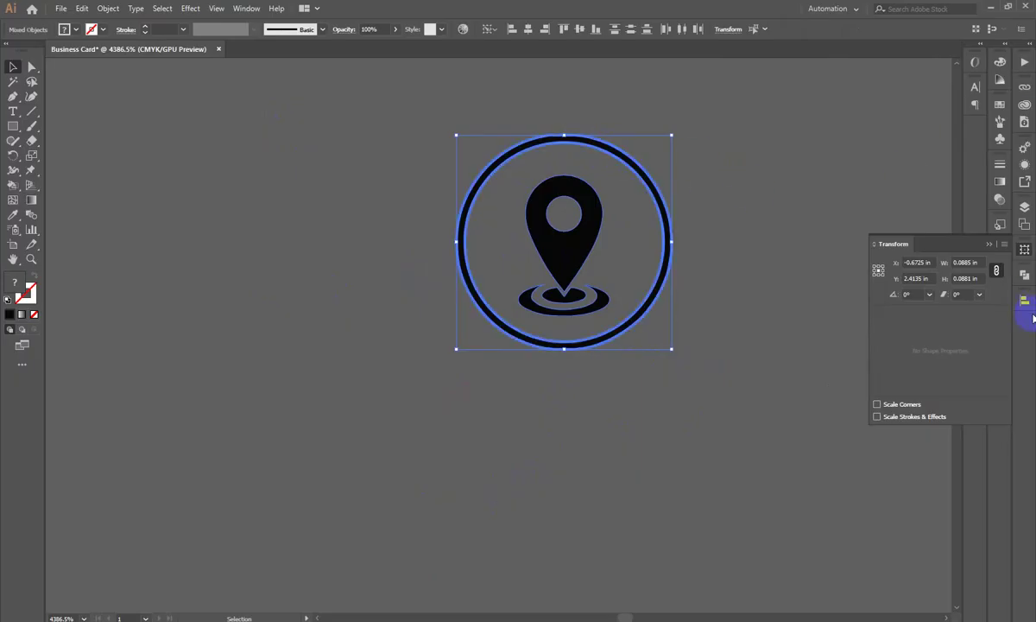
pyautogui.click(1024, 302)
pyautogui.click(924, 327)
pyautogui.click(978, 328)
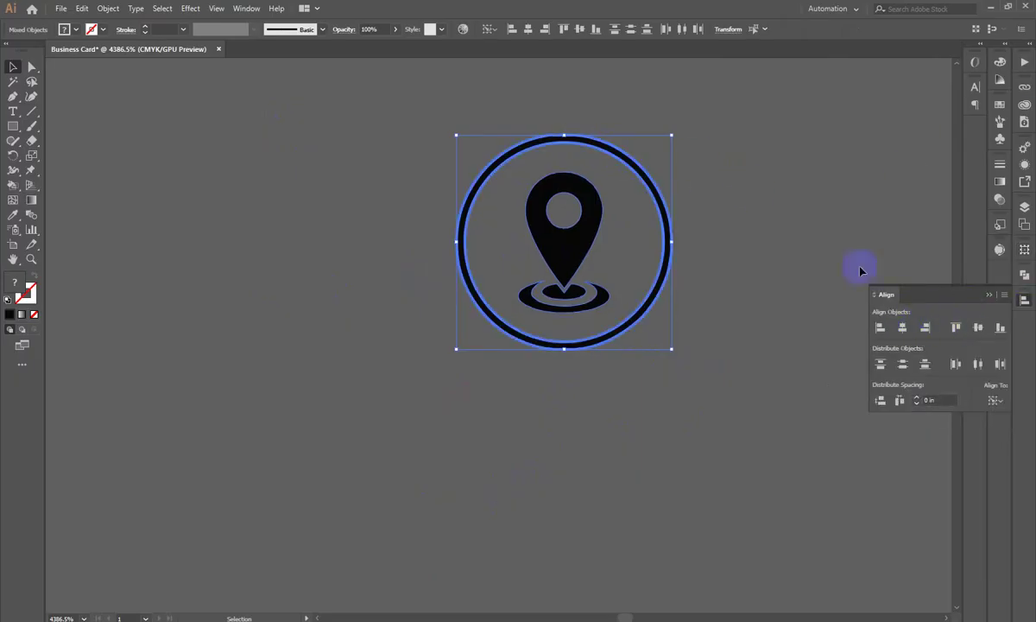
pyautogui.click(463, 151)
pyautogui.scroll(-5, 623, 300)
pyautogui.moveTo(495, 284); pyautogui.dragTo(620, 284)
# Step: Move the globe icon up near the card and shrink it
pyautogui.scroll(-3, 620, 284)
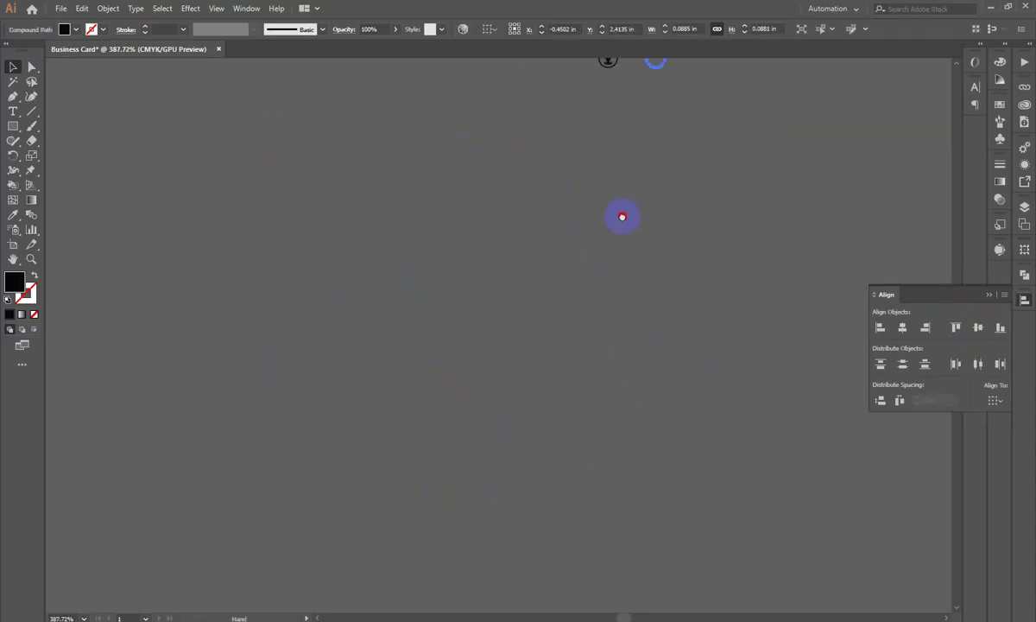
pyautogui.scroll(-4, 436, 380)
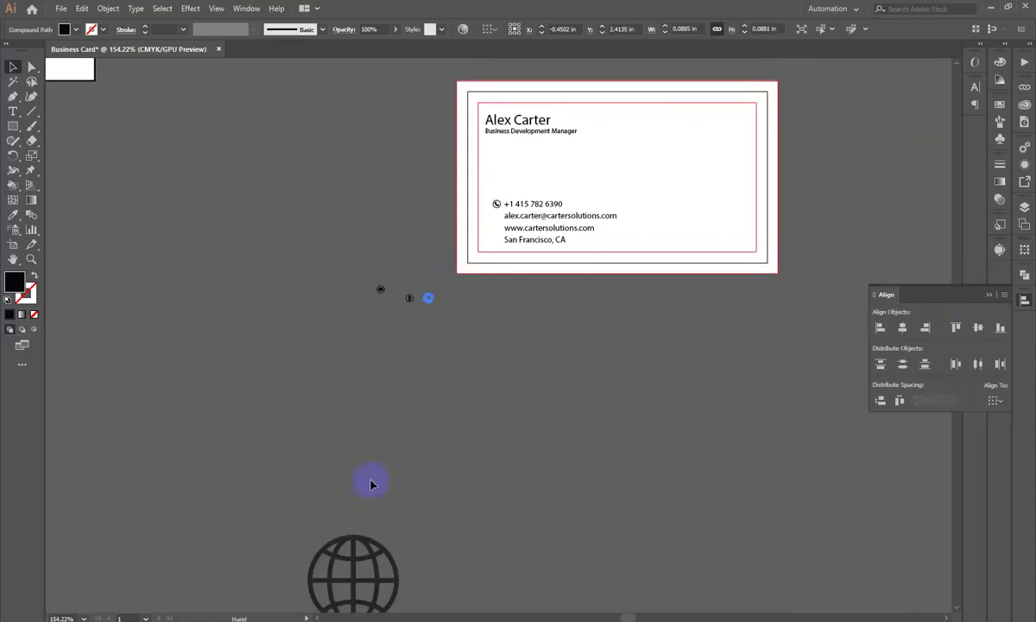
pyautogui.moveTo(350, 557); pyautogui.dragTo(493, 338)
pyautogui.scroll(4, 493, 338)
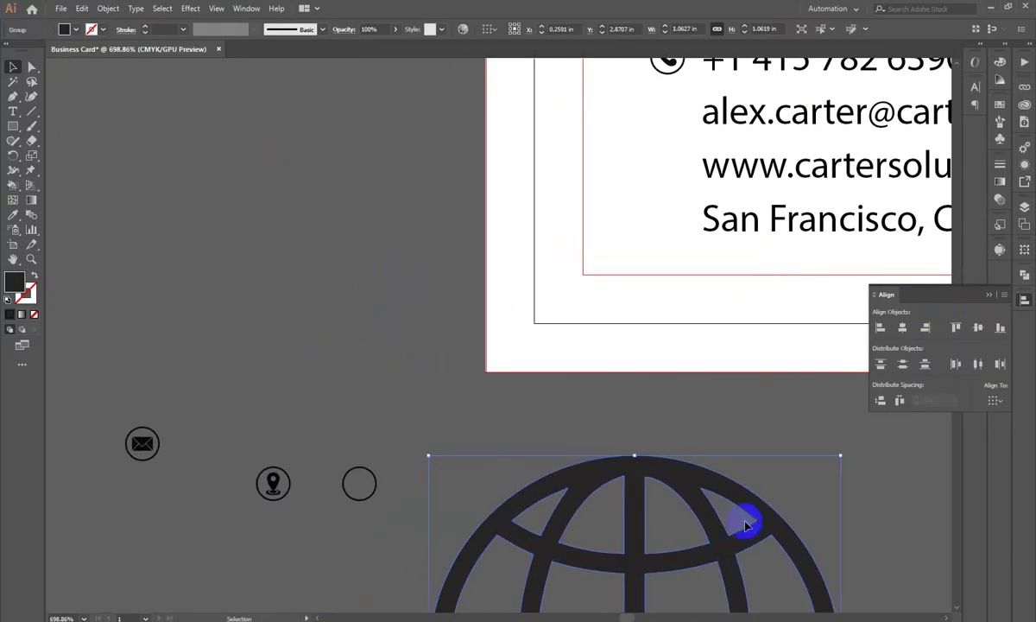
pyautogui.moveTo(643, 496); pyautogui.dragTo(660, 327)
pyautogui.moveTo(781, 423); pyautogui.dragTo(432, 419)
pyautogui.click(435, 430)
# Step: Fit the globe inside the empty circle, centre it, and group the two
pyautogui.moveTo(311, 438); pyautogui.dragTo(555, 286)
pyautogui.moveTo(560, 225); pyautogui.dragTo(540, 360)
pyautogui.moveTo(485, 313); pyautogui.dragTo(628, 463)
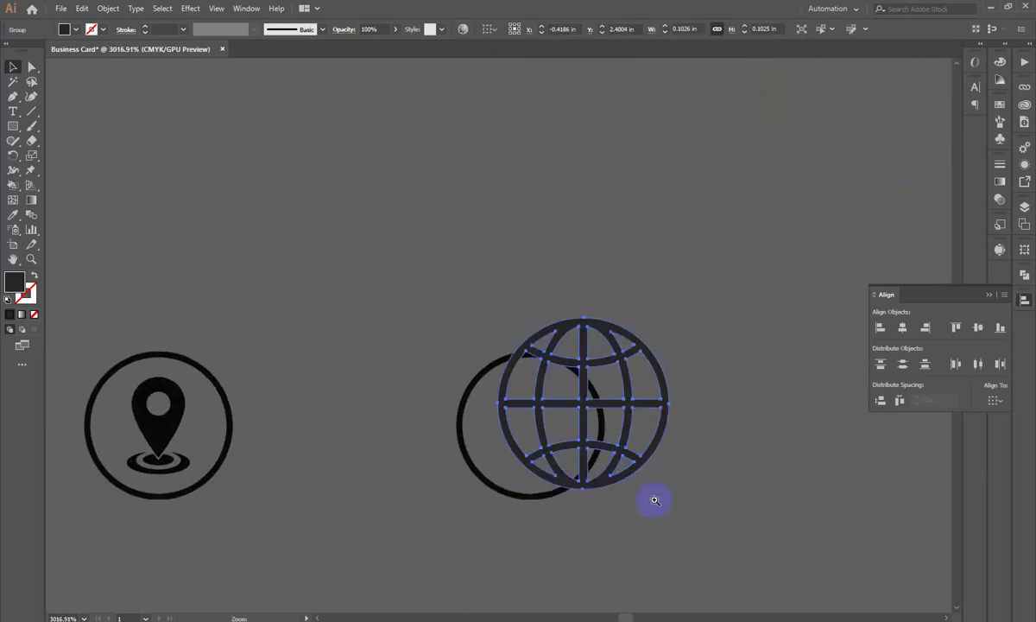
pyautogui.moveTo(672, 406); pyautogui.dragTo(529, 370)
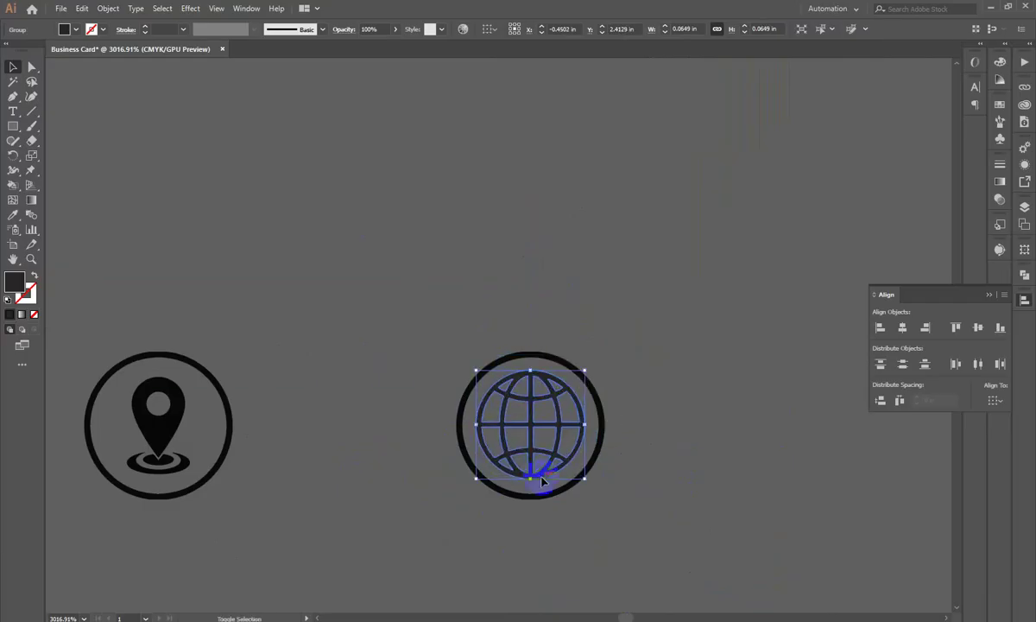
pyautogui.moveTo(532, 481); pyautogui.dragTo(532, 489)
pyautogui.keyDown('shift'); pyautogui.click(532, 495); pyautogui.keyUp('shift')
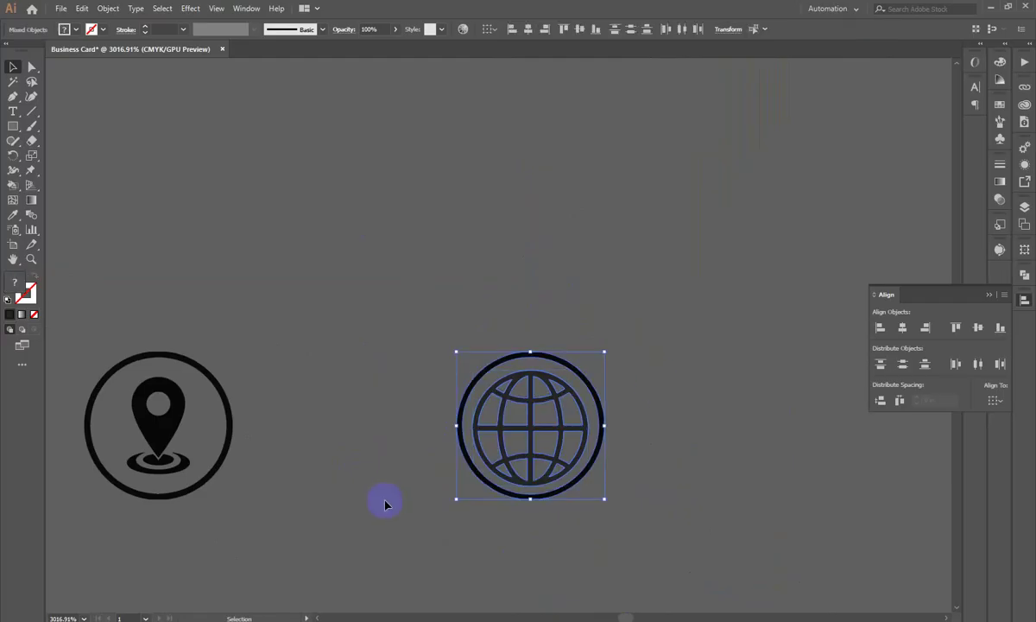
pyautogui.click(898, 325)
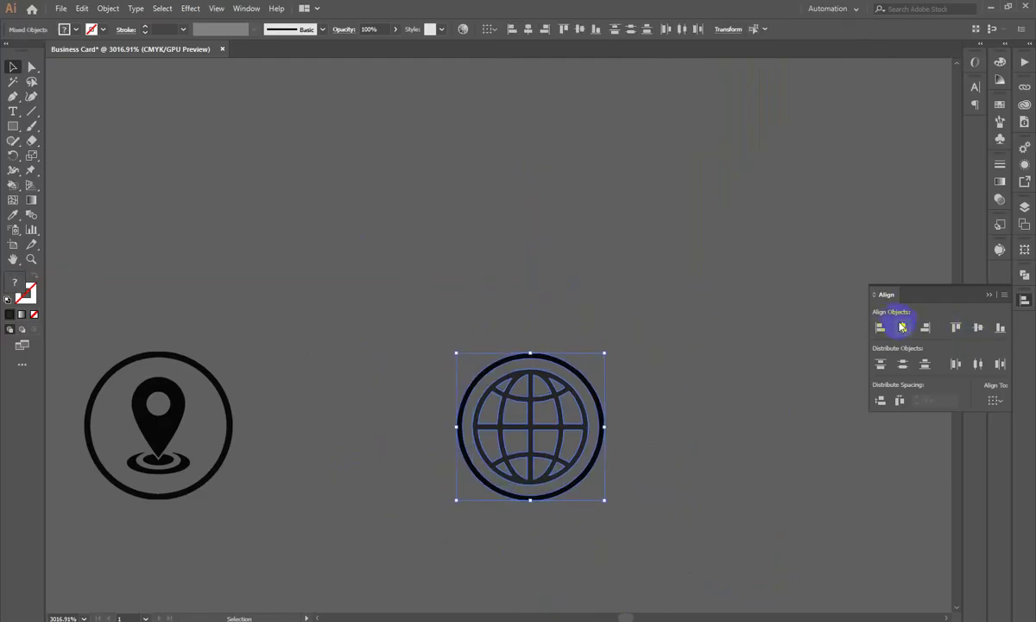
pyautogui.rightClick(466, 415)
pyautogui.click(514, 488)
pyautogui.click(777, 384)
# Step: Place the envelope icon beside the e-mail line and the pin icon beside the website line
pyautogui.press('z')
pyautogui.moveTo(777, 384); pyautogui.dragTo(526, 441)
pyautogui.moveTo(582, 394); pyautogui.dragTo(488, 499)
pyautogui.moveTo(681, 489); pyautogui.dragTo(580, 506)
pyautogui.moveTo(618, 458); pyautogui.dragTo(570, 532)
pyautogui.moveTo(509, 488); pyautogui.dragTo(465, 503)
pyautogui.moveTo(269, 544); pyautogui.dragTo(708, 282)
pyautogui.moveTo(378, 593); pyautogui.dragTo(695, 331)
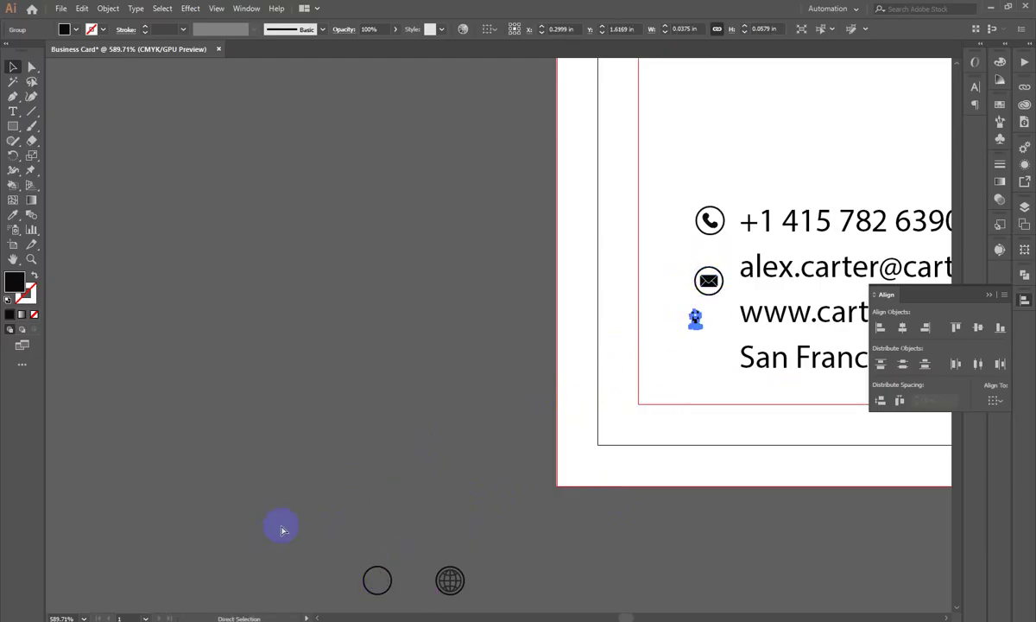
# Step: Move the pin and globe icons roughly beside the location and website lines
pyautogui.scroll(-3, 282, 528)
pyautogui.press('a')
pyautogui.press('v')
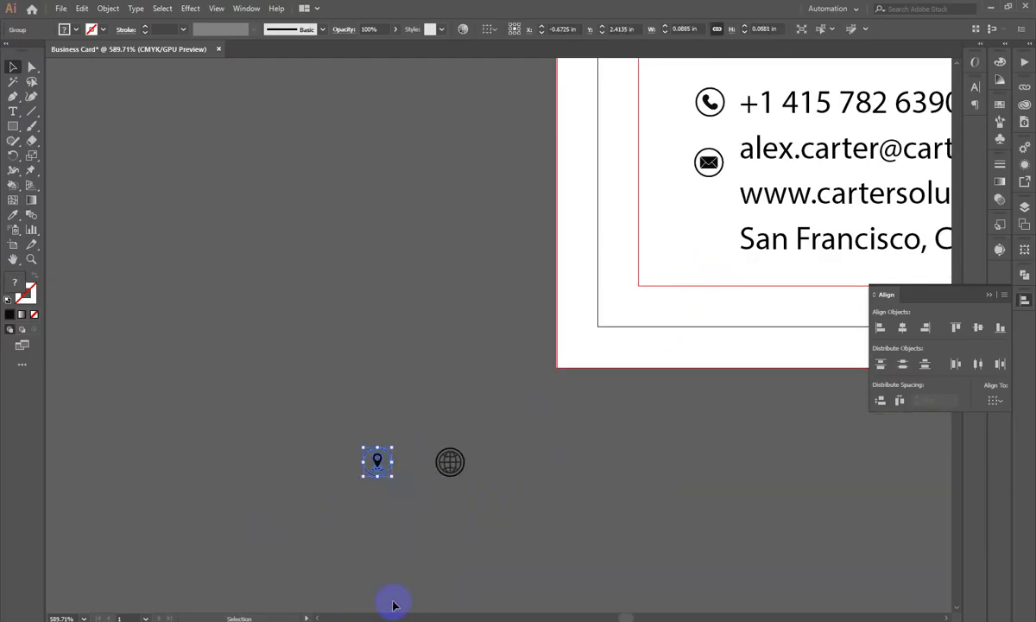
pyautogui.moveTo(377, 462); pyautogui.dragTo(715, 204)
pyautogui.moveTo(462, 477); pyautogui.dragTo(693, 243)
pyautogui.keyDown('ctrl'); pyautogui.click(719, 358); pyautogui.keyUp('ctrl')
pyautogui.moveTo(719, 358); pyautogui.dragTo(571, 403)
pyautogui.click(573, 285)
pyautogui.moveTo(560, 273); pyautogui.dragTo(579, 359)
pyautogui.moveTo(542, 339); pyautogui.dragTo(560, 262)
pyautogui.keyDown('ctrl'); pyautogui.click(537, 313); pyautogui.keyUp('ctrl')
pyautogui.moveTo(588, 402); pyautogui.dragTo(559, 354)
# Step: Left-align the four contact icons and space them evenly top to bottom
pyautogui.scroll(-1, 557, 363)
pyautogui.scroll(2, 518, 285)
pyautogui.moveTo(476, 173); pyautogui.dragTo(577, 507)
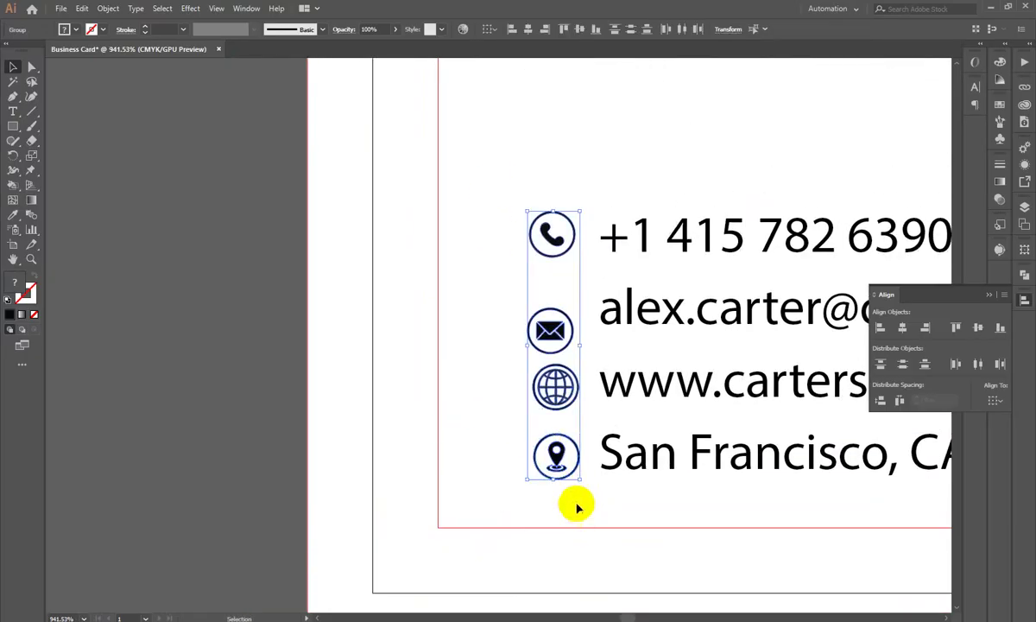
pyautogui.click(880, 326)
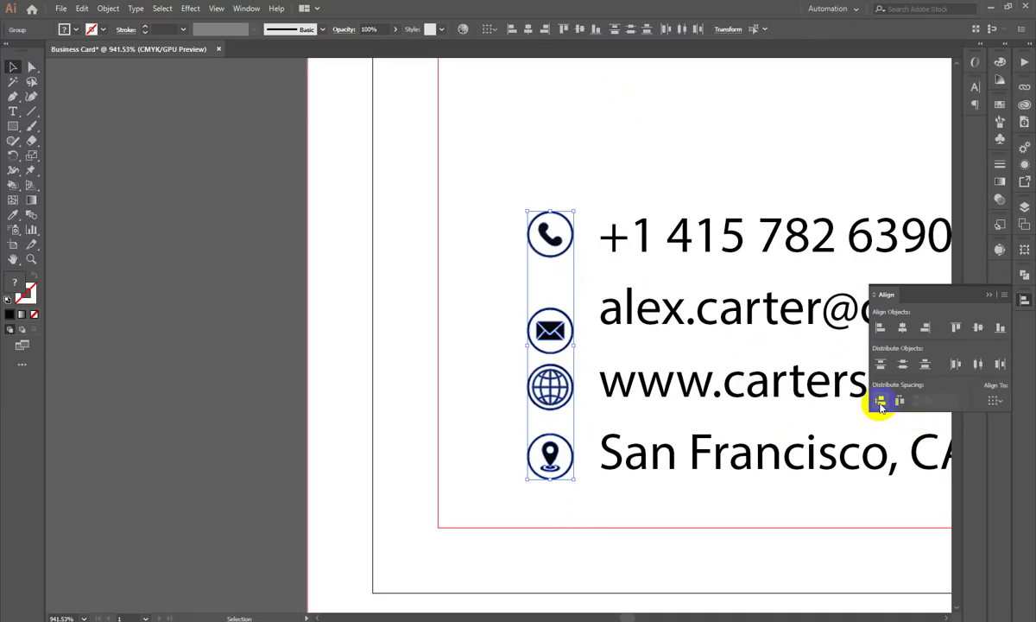
pyautogui.click(879, 403)
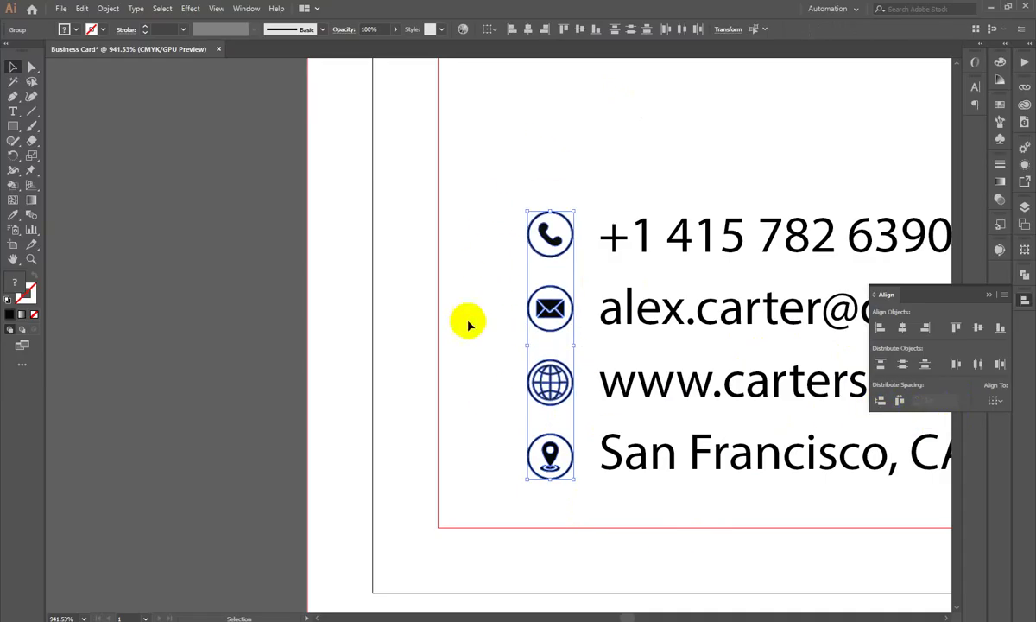
pyautogui.click(454, 381)
# Step: Vertically centre the location pin icon on the address line
pyautogui.moveTo(467, 388); pyautogui.dragTo(660, 511)
pyautogui.moveTo(665, 514); pyautogui.dragTo(564, 455)
pyautogui.moveTo(378, 317); pyautogui.dragTo(219, 383)
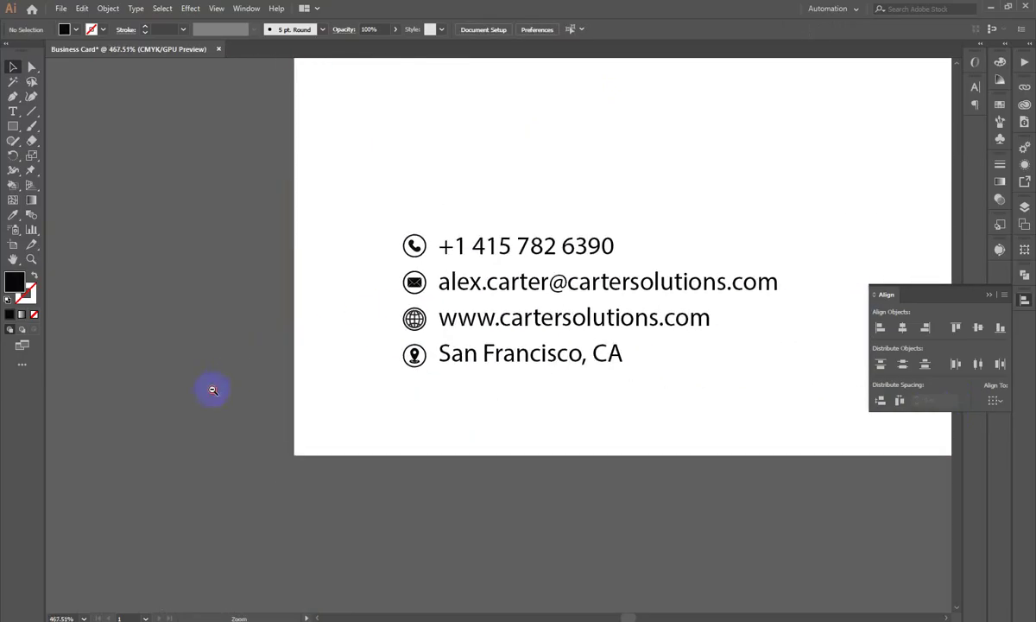
pyautogui.click(474, 396)
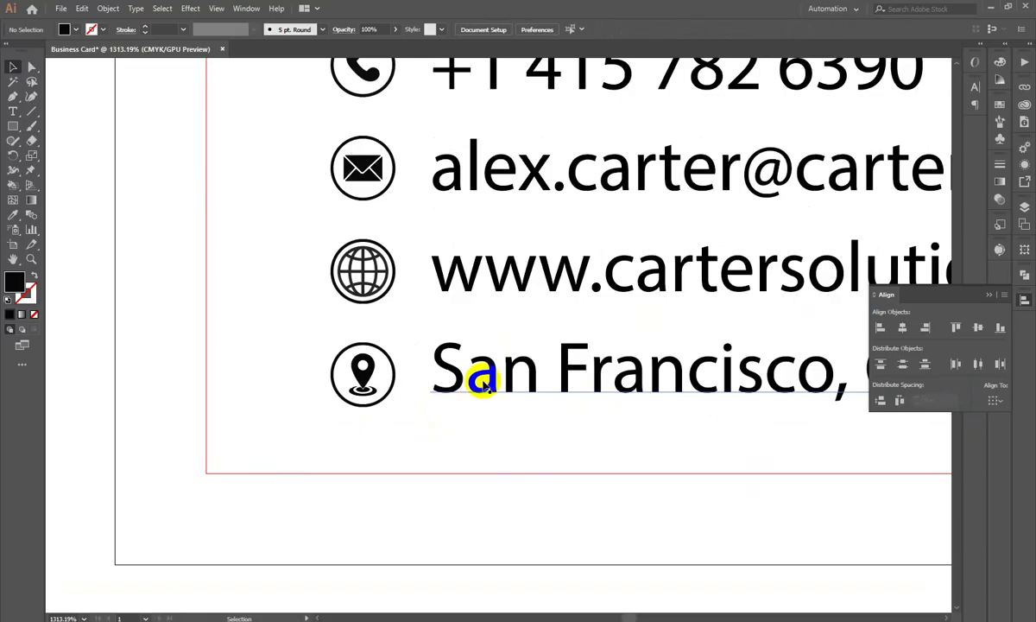
pyautogui.moveTo(366, 381); pyautogui.dragTo(446, 174)
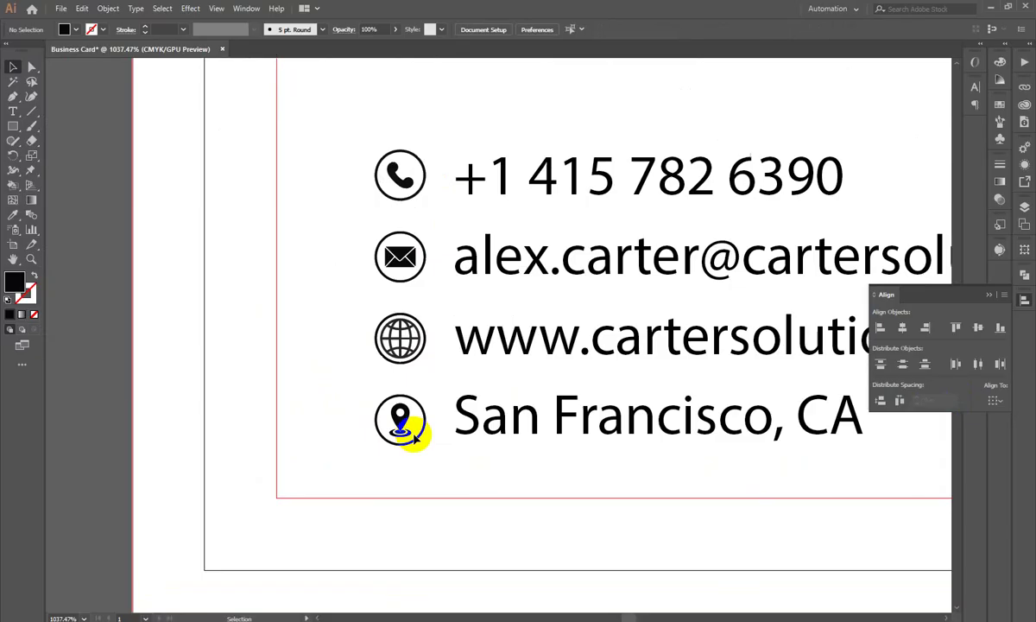
pyautogui.moveTo(410, 423); pyautogui.dragTo(462, 440)
pyautogui.moveTo(413, 392); pyautogui.dragTo(541, 398)
pyautogui.hotkey('ctrl', 'z')
pyautogui.moveTo(272, 378); pyautogui.dragTo(643, 380)
pyautogui.click(977, 328)
# Step: Select the whole icon column and zoom out to view the entire card
pyautogui.click(233, 347)
pyautogui.scroll(-1, 299, 357)
pyautogui.scroll(2, 337, 139)
pyautogui.moveTo(337, 136); pyautogui.dragTo(421, 585)
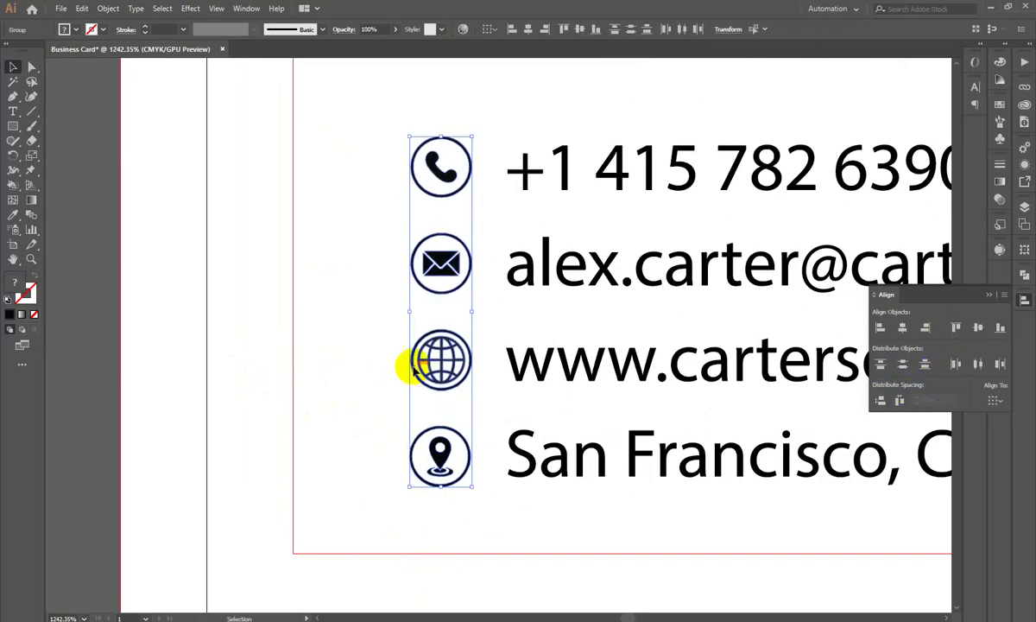
pyautogui.click(312, 319)
pyautogui.press('z')
pyautogui.moveTo(512, 326); pyautogui.dragTo(300, 440)
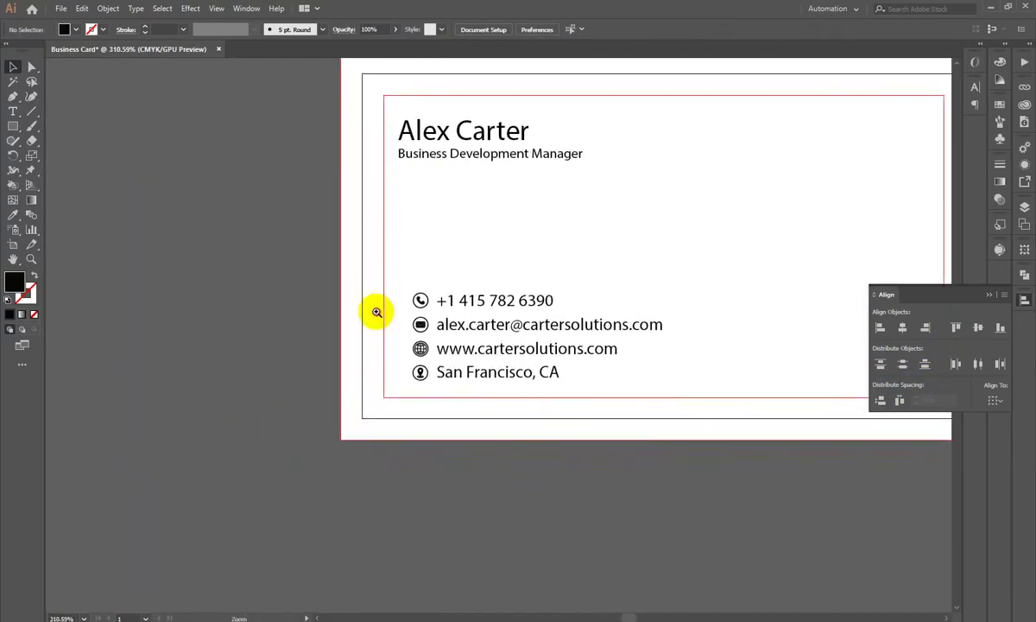
# Step: Group the contact icons with their text lines and move the block under the name
pyautogui.moveTo(402, 330); pyautogui.dragTo(309, 384)
pyautogui.scroll(6, 492, 312)
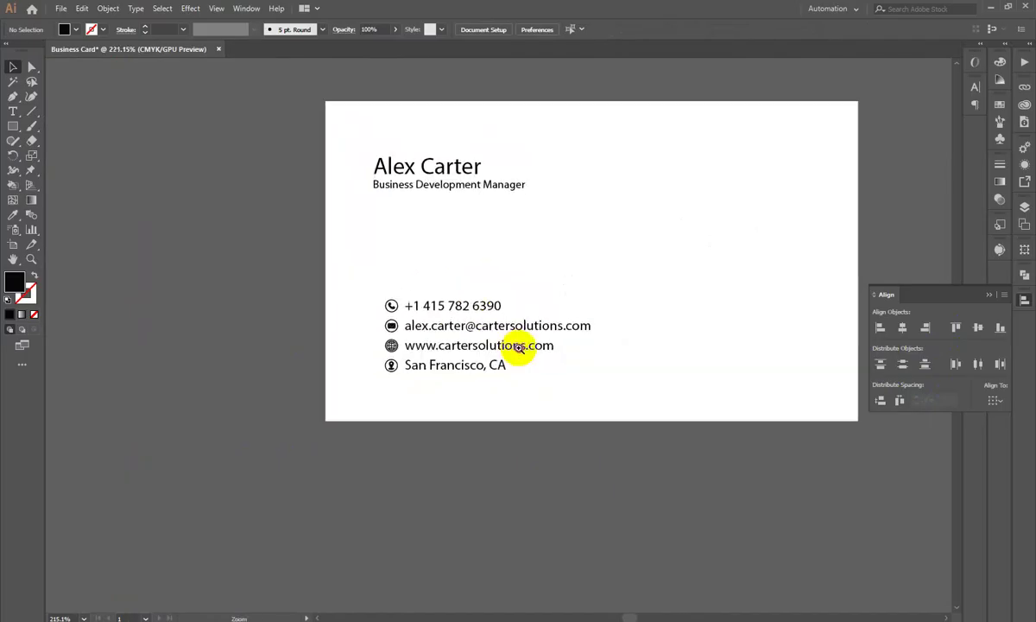
pyautogui.click(473, 423)
pyautogui.press('Right')
pyautogui.press('Right')
pyautogui.press('Right')
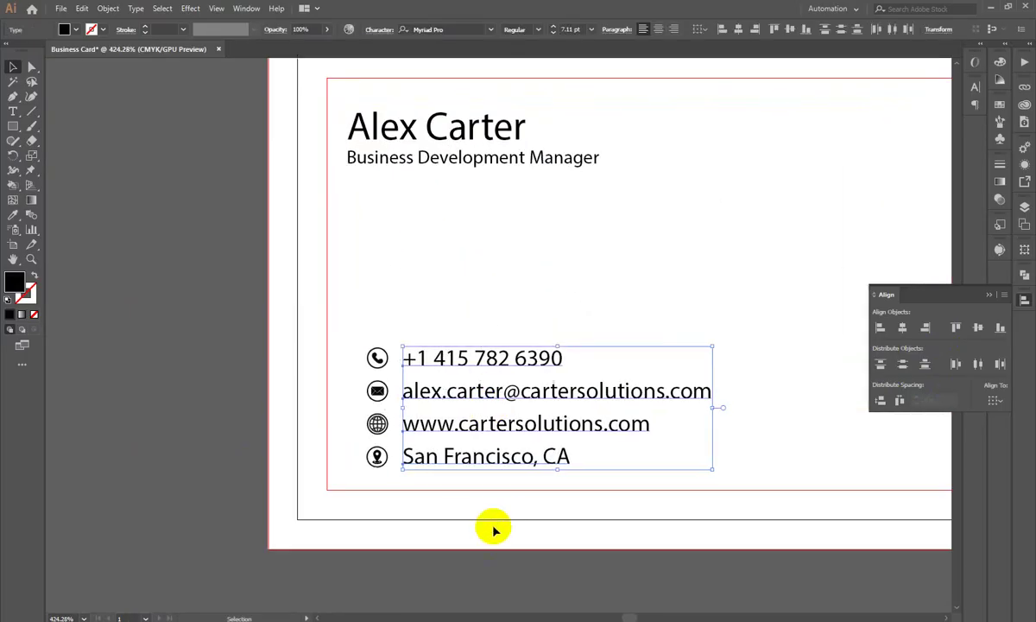
pyautogui.press('Left')
pyautogui.press('Left')
pyautogui.press('Left')
pyautogui.press('Left')
pyautogui.moveTo(335, 289); pyautogui.dragTo(544, 544)
pyautogui.hotkey('ctrl', 'g')
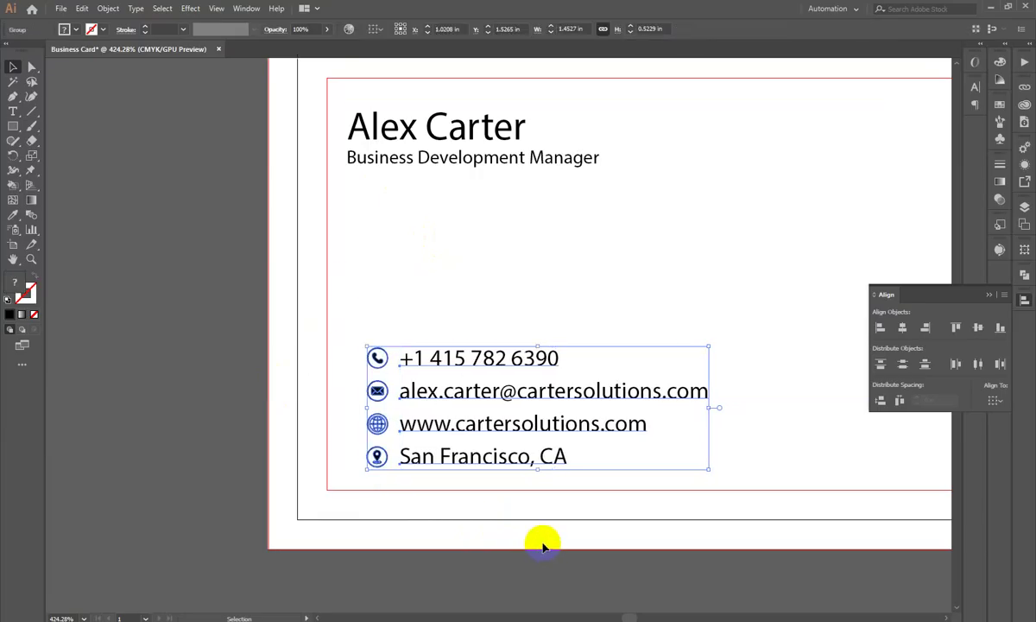
pyautogui.moveTo(496, 399); pyautogui.dragTo(477, 396)
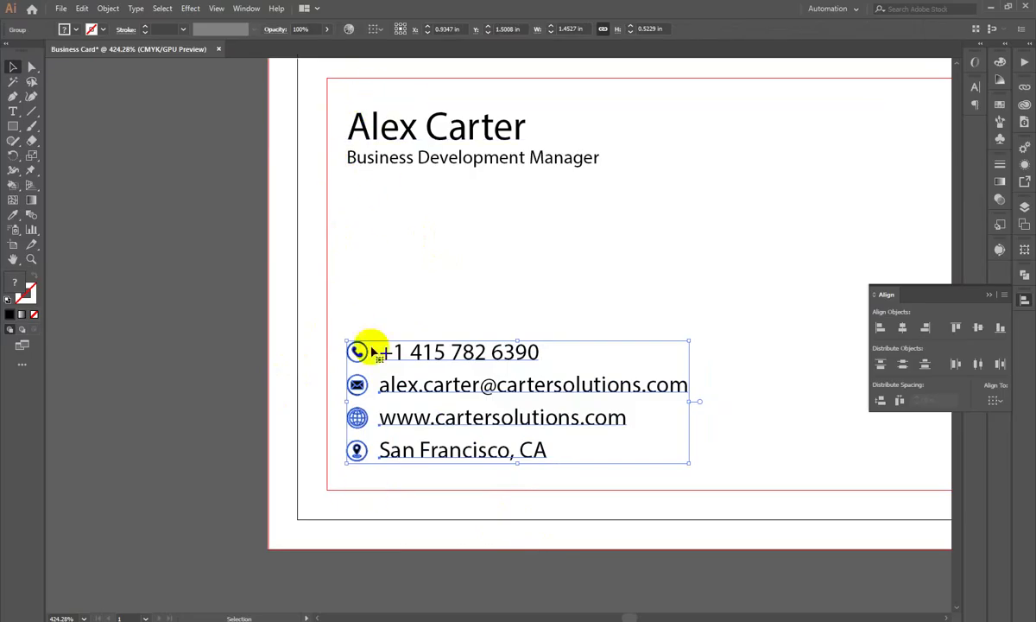
# Step: Left-align the contact group with the cardholder's name as key object
pyautogui.click(344, 114)
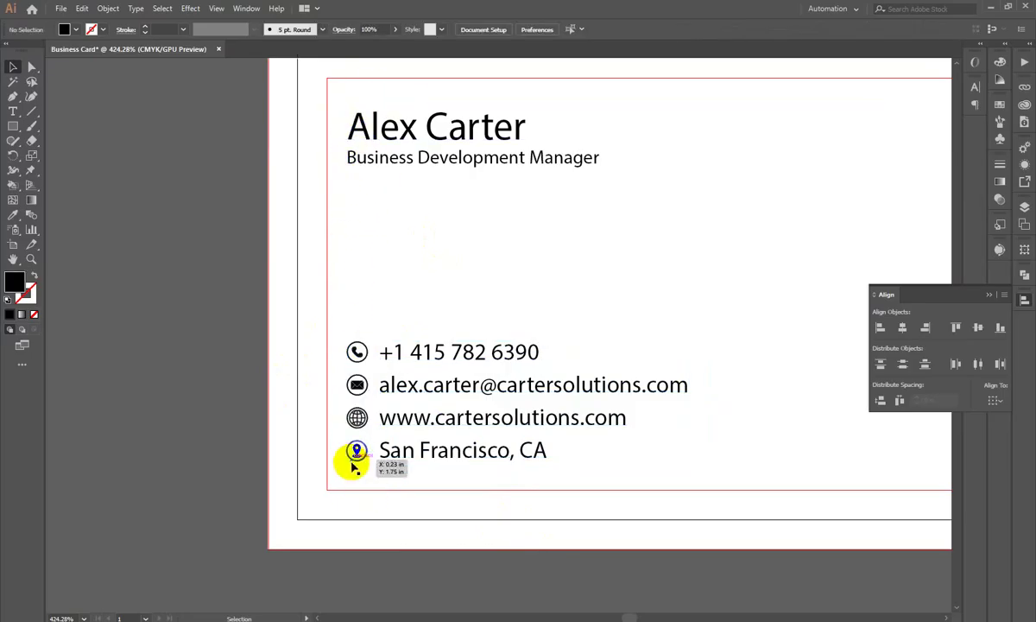
pyautogui.click(386, 354)
pyautogui.keyDown('shift'); pyautogui.click(382, 123); pyautogui.keyUp('shift')
pyautogui.click(381, 123)
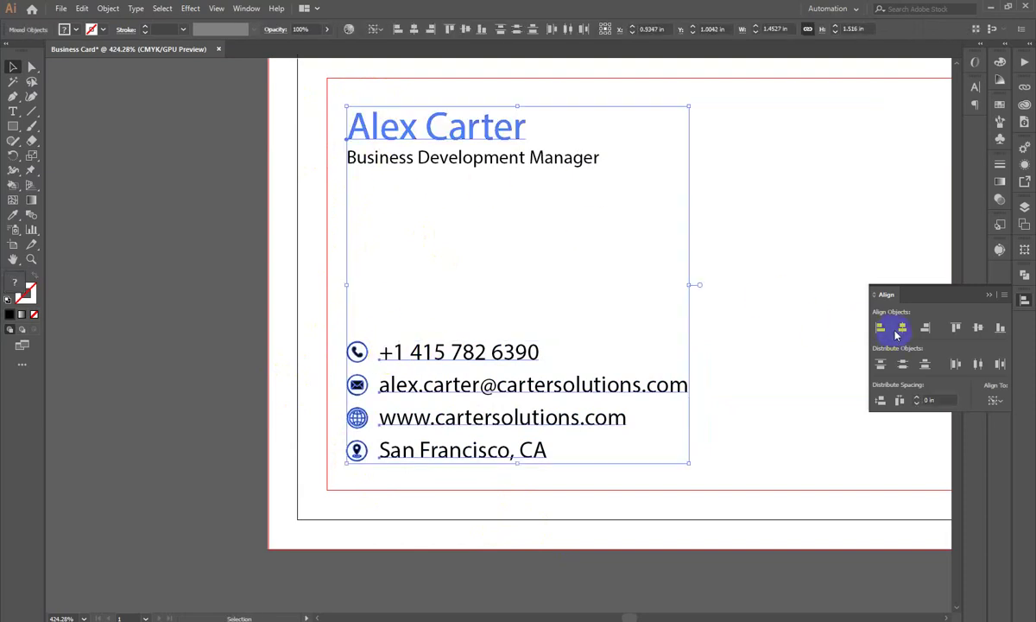
pyautogui.click(204, 355)
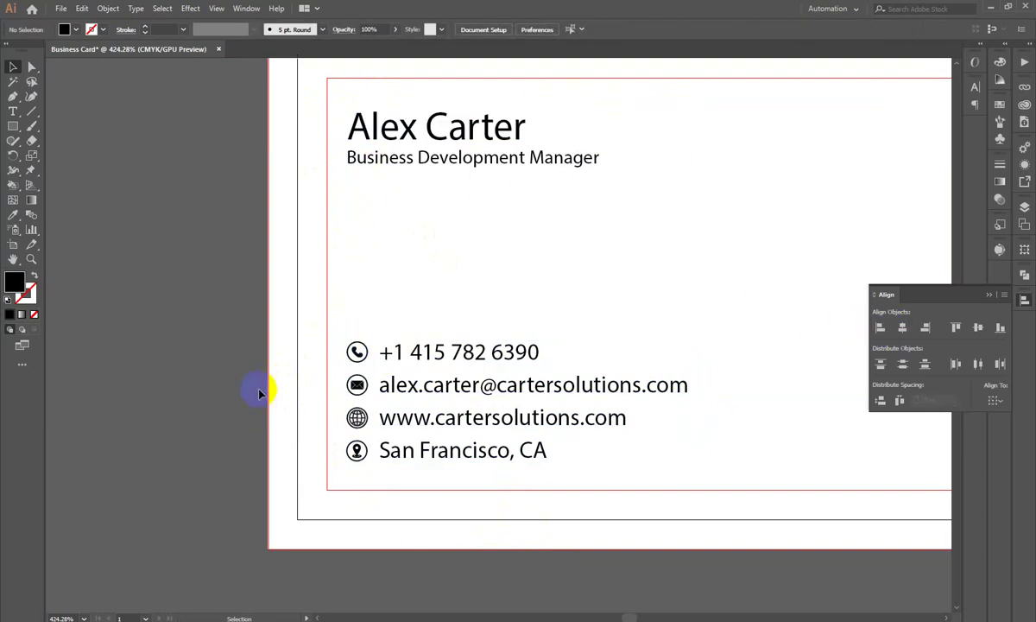
pyautogui.scroll(-1, 259, 393)
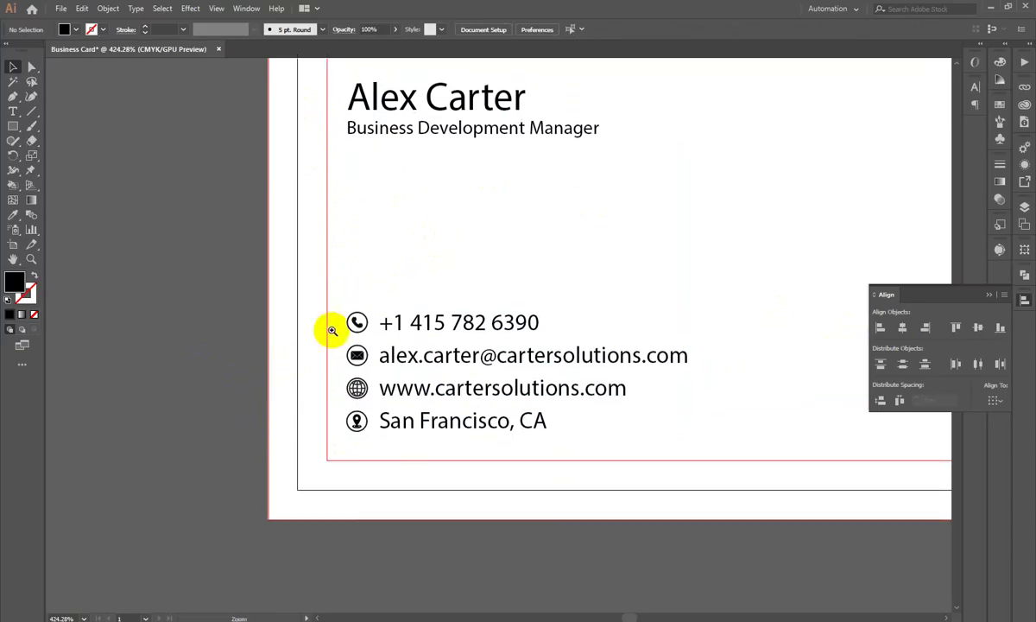
pyautogui.scroll(-3, 386, 331)
pyautogui.scroll(1, 617, 274)
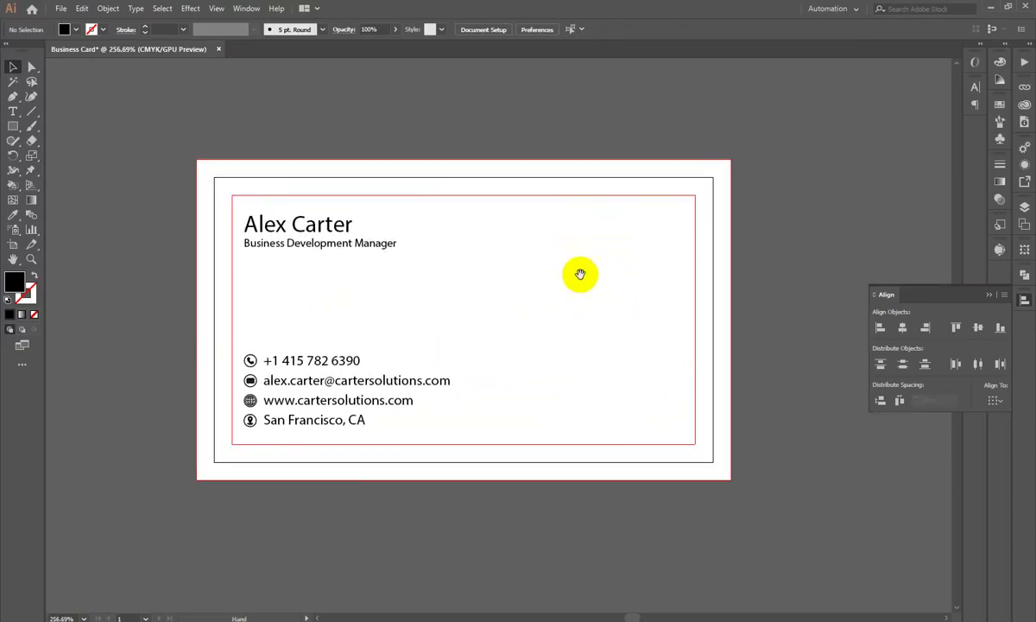
pyautogui.scroll(1, 550, 242)
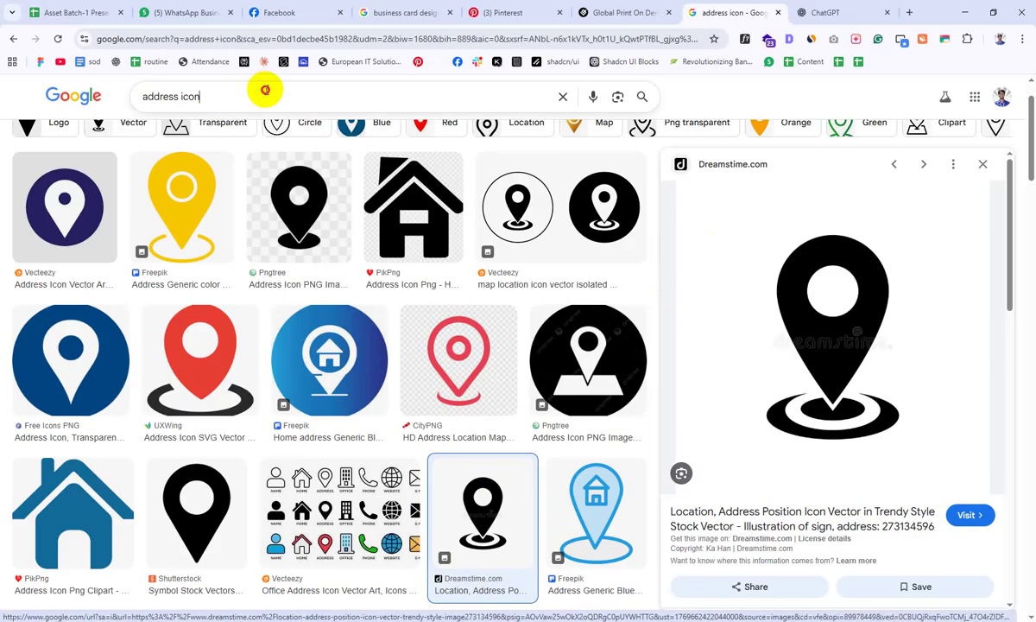
# Step: Search Google Images for 'It logo' and browse the results
pyautogui.click(266, 90)
pyautogui.write('It logo')
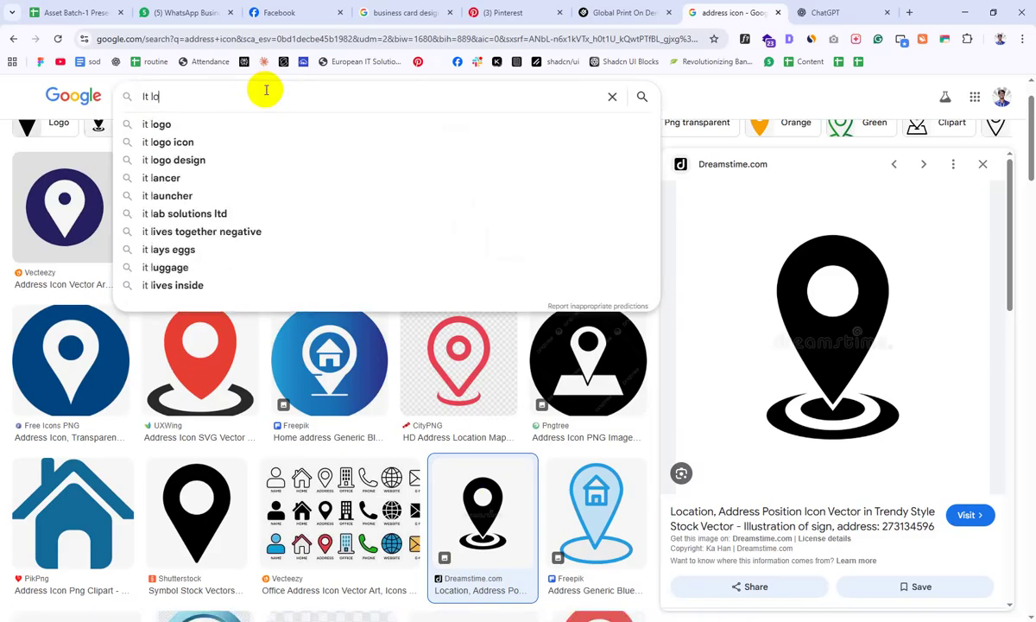
pyautogui.press('Return')
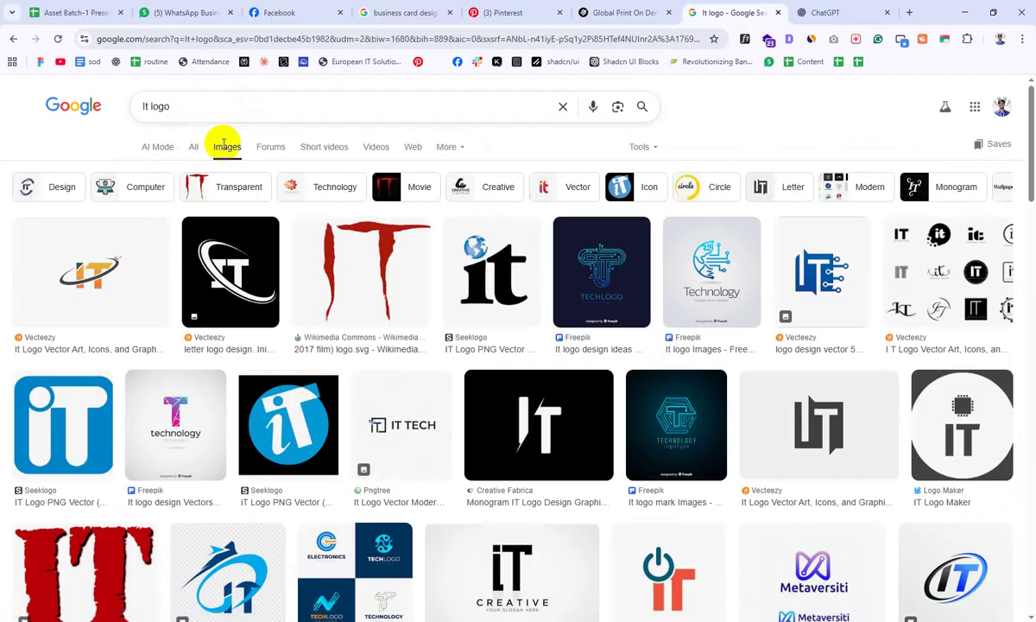
pyautogui.scroll(-3, 97, 324)
pyautogui.scroll(-5, 427, 300)
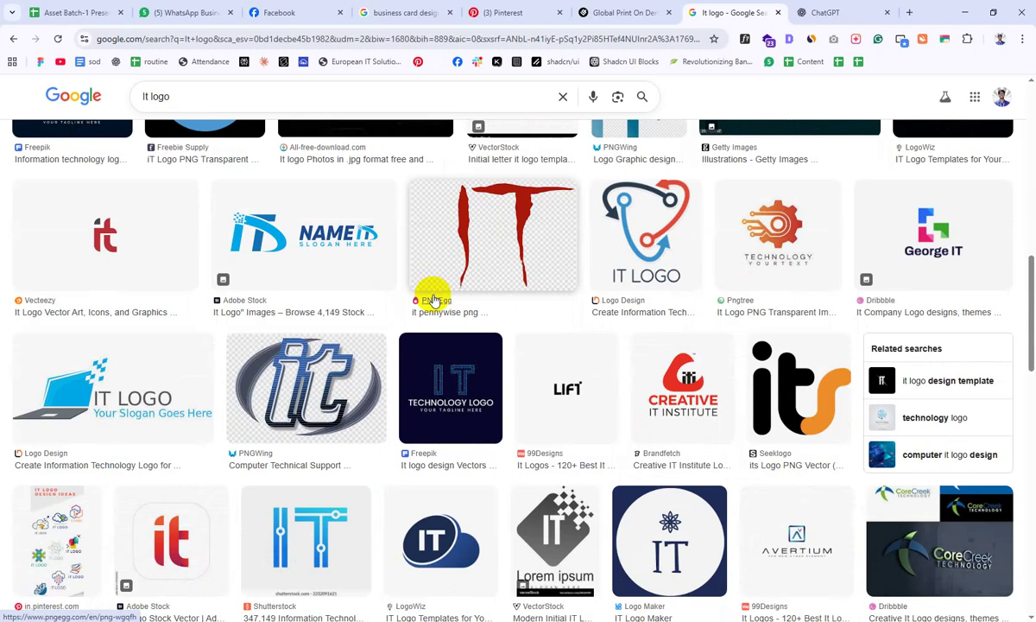
pyautogui.scroll(-3, 433, 298)
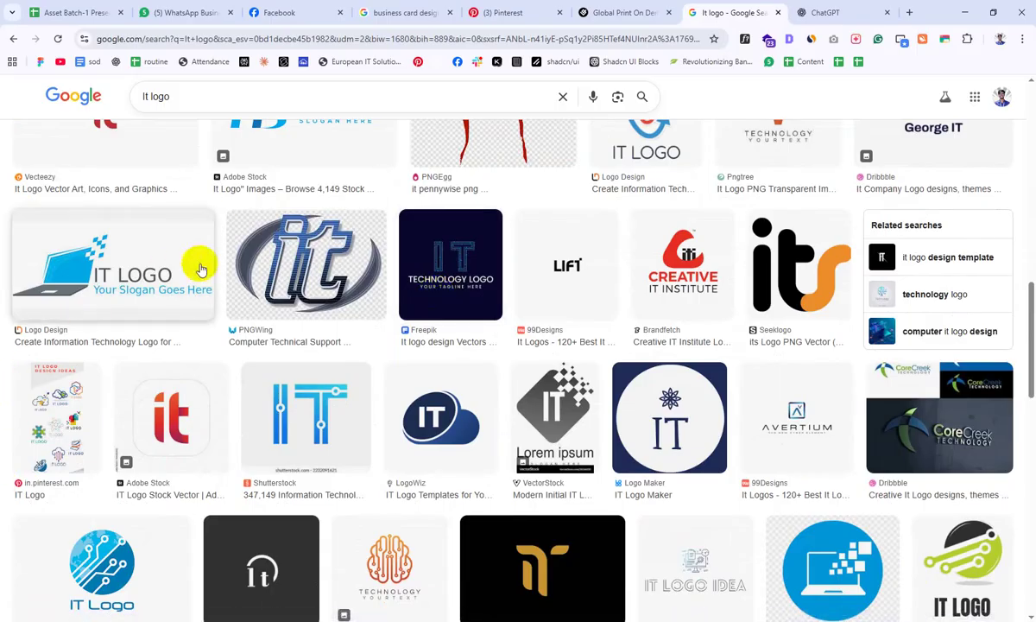
pyautogui.scroll(-3, 315, 276)
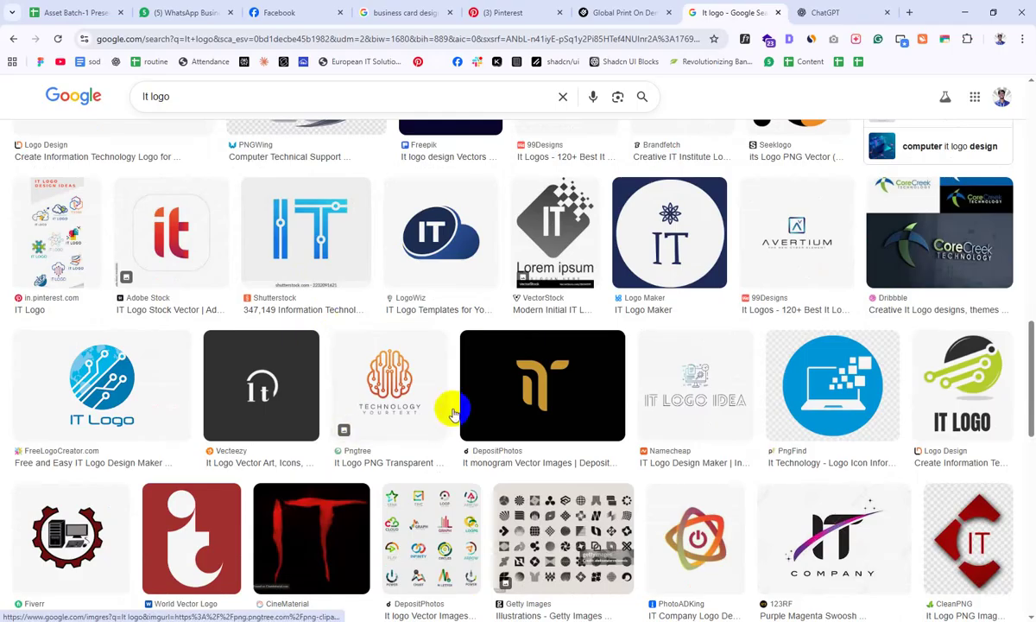
pyautogui.scroll(6, 431, 354)
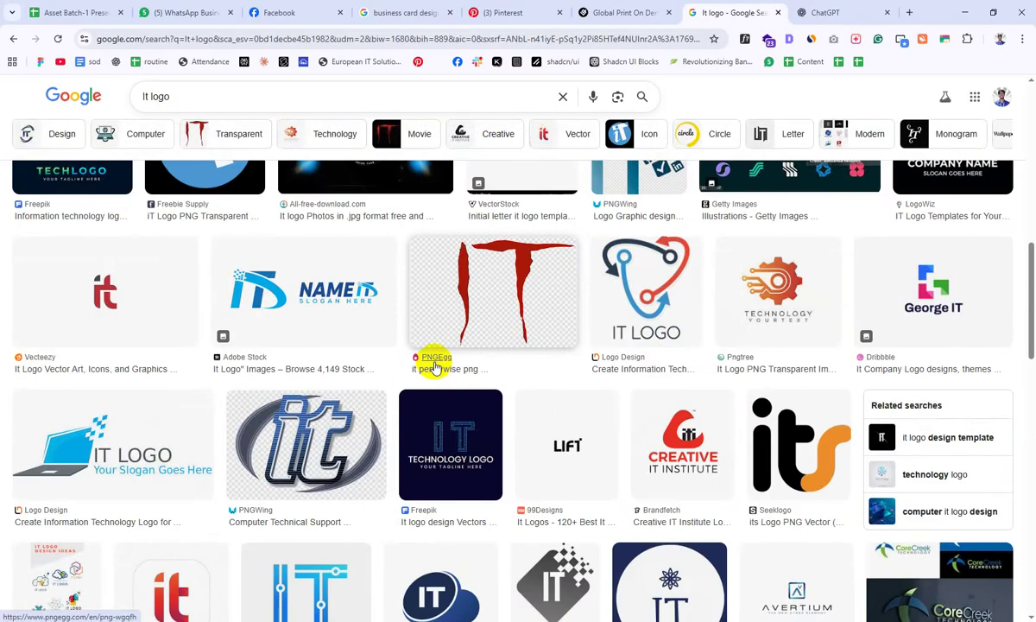
pyautogui.scroll(10, 434, 367)
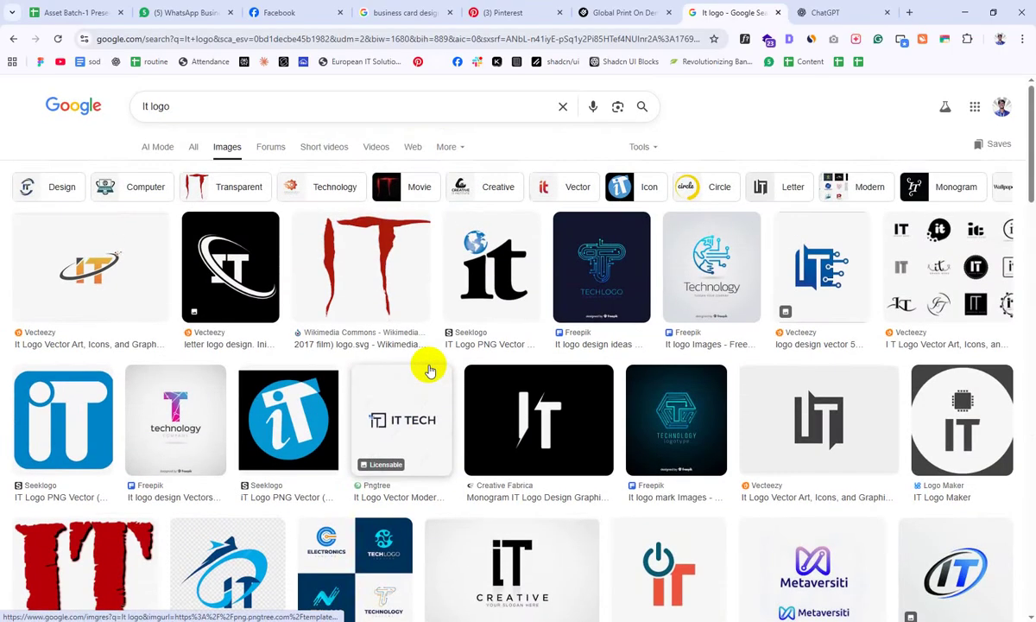
# Step: Copy the orange Vecteezy IT logo image from its preview
pyautogui.click(91, 268)
pyautogui.scroll(-5, 518, 324)
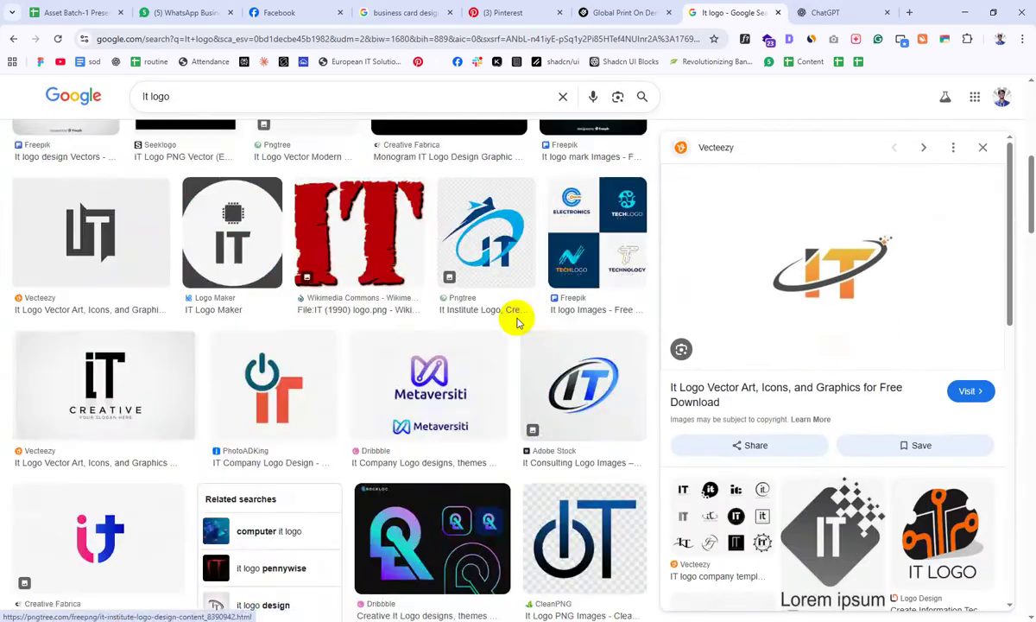
pyautogui.scroll(-1, 518, 323)
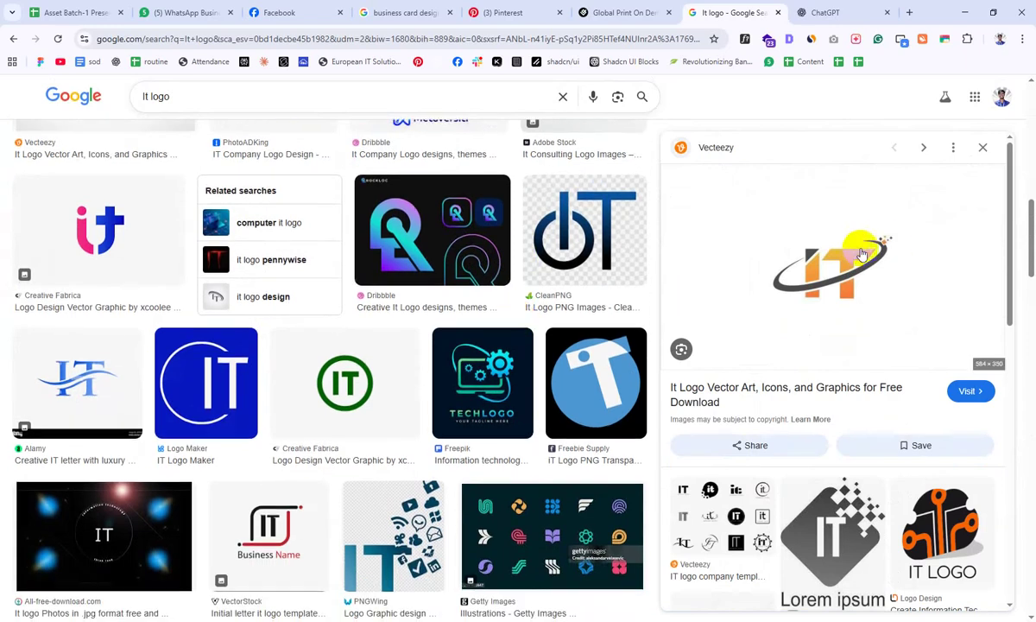
pyautogui.rightClick(814, 324)
pyautogui.click(841, 488)
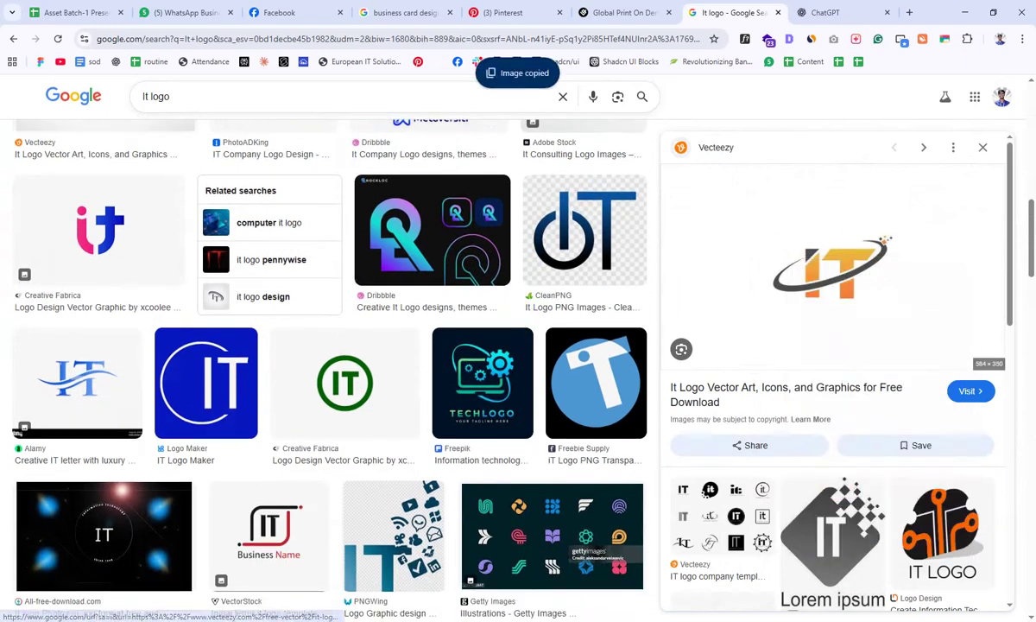
# Step: Paste the copied IT logo into the Illustrator document beside the card
pyautogui.hotkey('alt', 'Tab')
pyautogui.hotkey('ctrl', 'v')
pyautogui.scroll(-3, 406, 421)
# Step: Shrink the pasted IT logo and place it in the card's top-right corner
pyautogui.moveTo(552, 403); pyautogui.dragTo(564, 498)
pyautogui.moveTo(543, 451); pyautogui.dragTo(620, 319)
pyautogui.scroll(4, 620, 319)
pyautogui.moveTo(566, 546); pyautogui.dragTo(639, 359)
pyautogui.moveTo(416, 361); pyautogui.dragTo(416, 430)
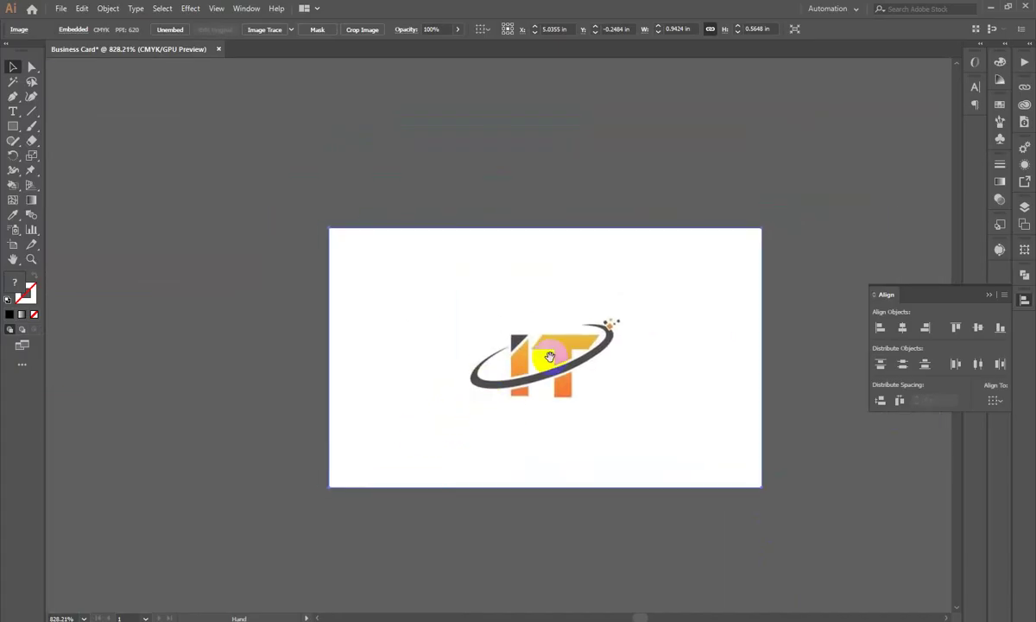
pyautogui.moveTo(631, 368); pyautogui.dragTo(446, 433)
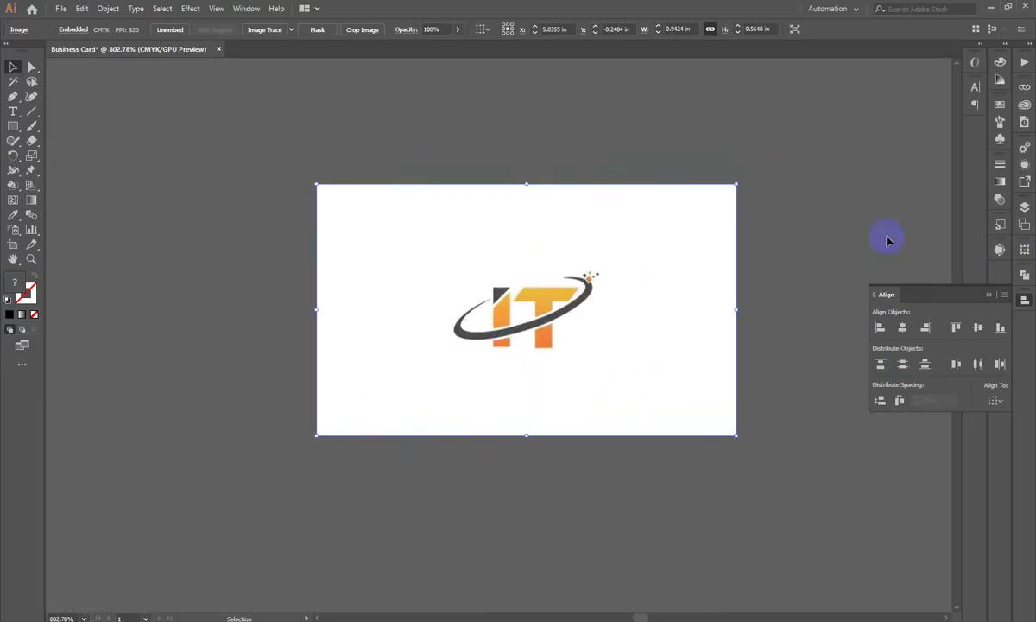
# Step: Image Trace the IT logo in colour, raising its colour count to 75
pyautogui.click(1025, 303)
pyautogui.click(1000, 251)
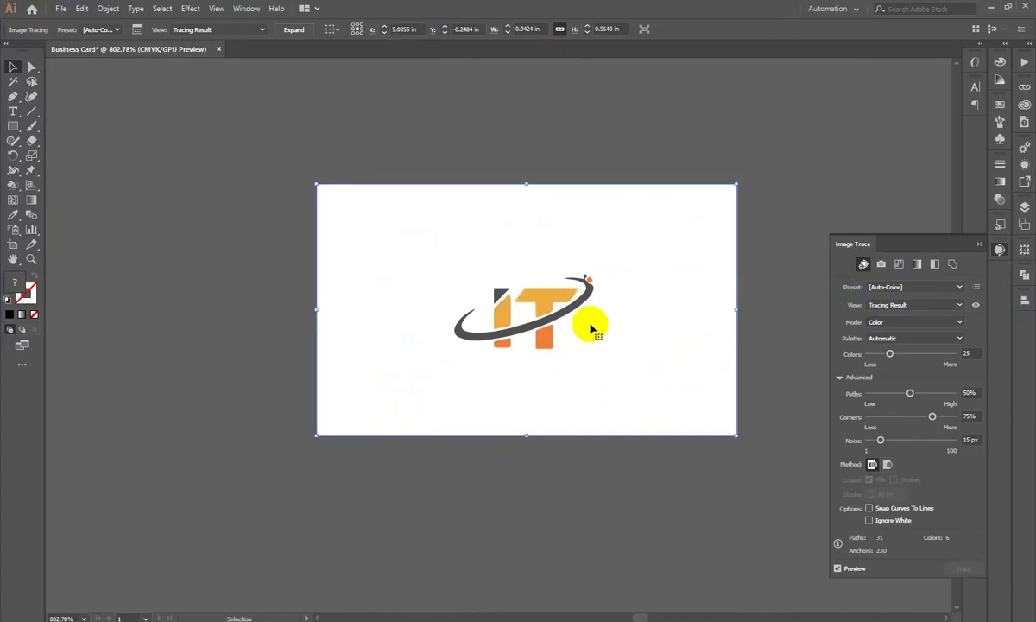
pyautogui.scroll(4, 577, 269)
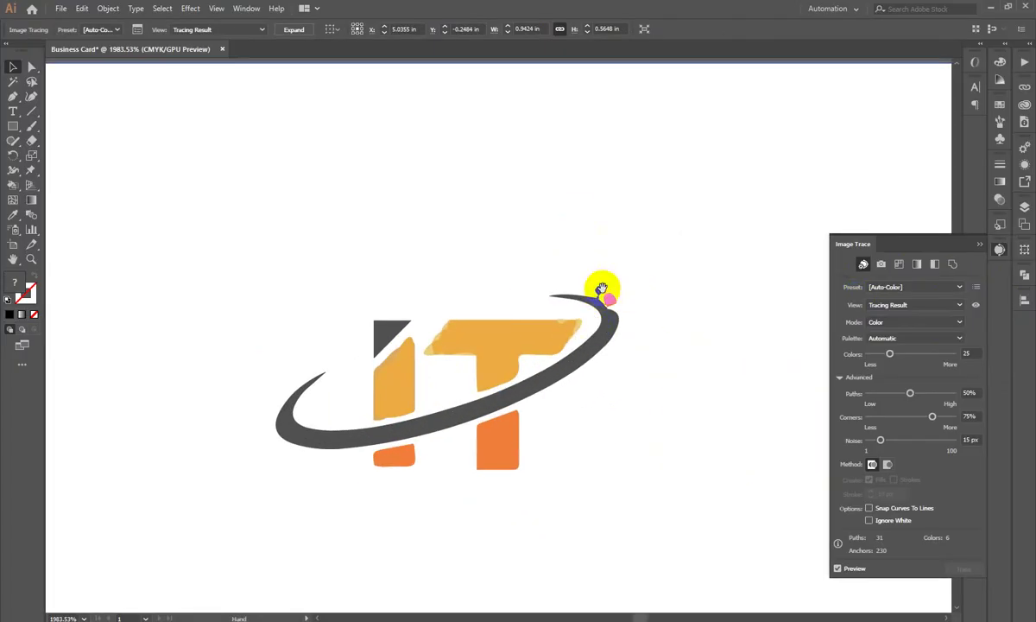
pyautogui.click(921, 354)
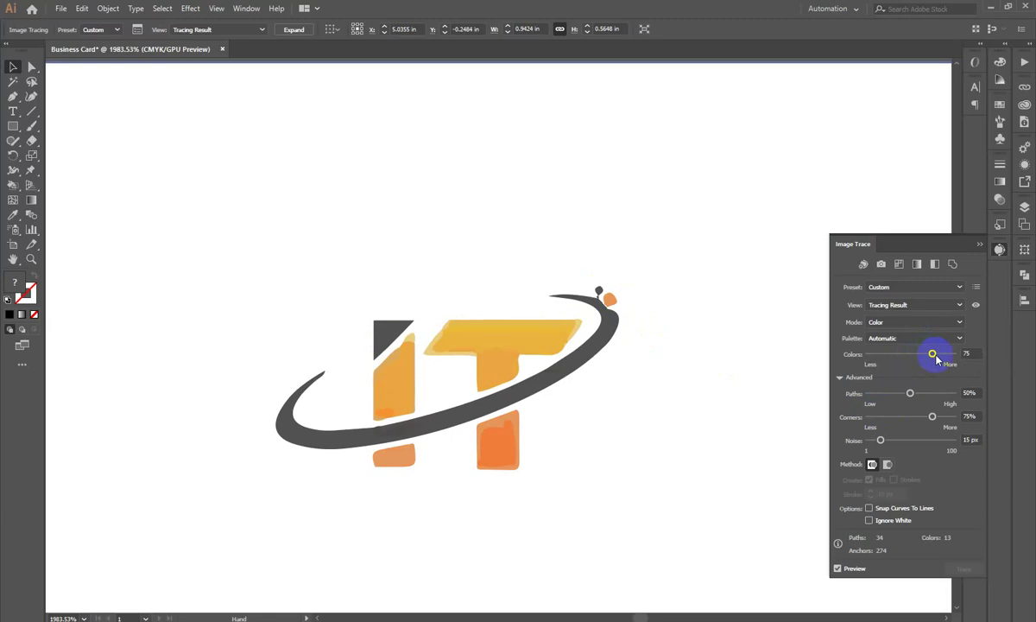
pyautogui.moveTo(637, 400); pyautogui.dragTo(427, 426)
pyautogui.press('Delete')
pyautogui.click(499, 526)
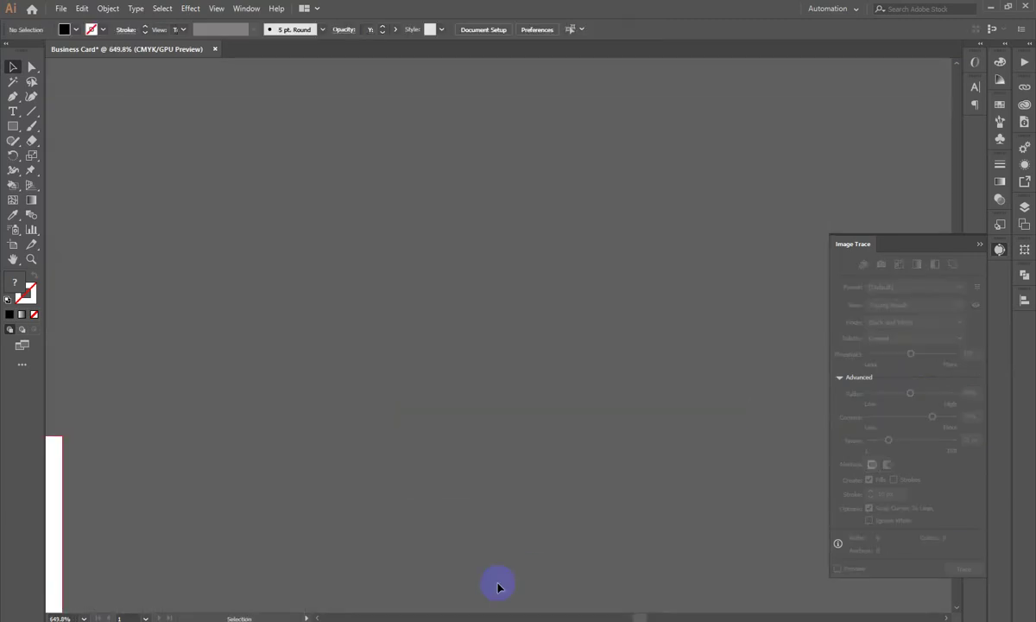
pyautogui.hotkey('alt', 'Tab')
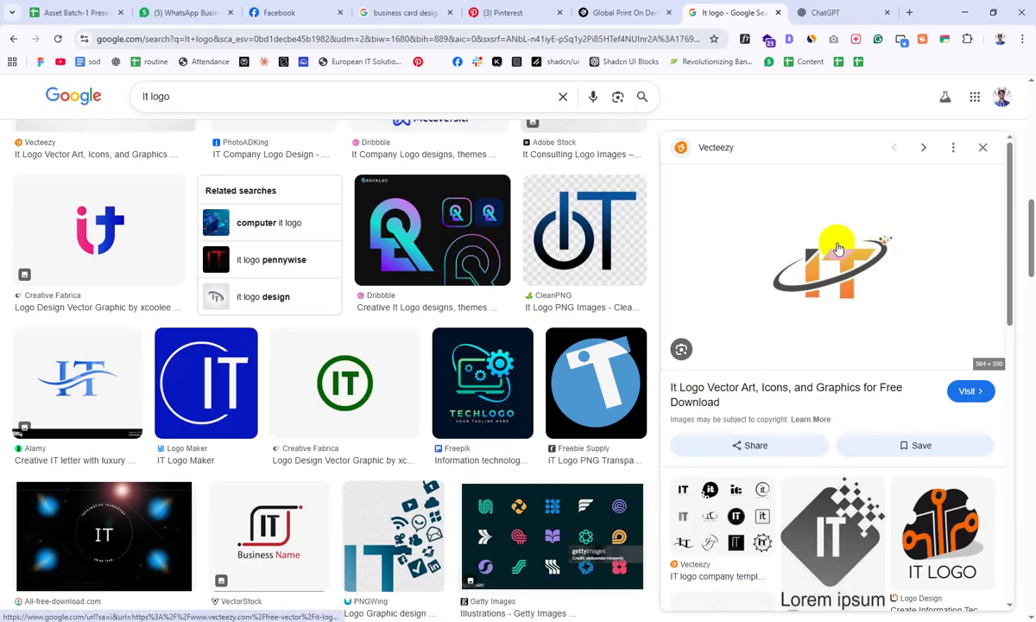
pyautogui.hotkey('alt', 'Tab')
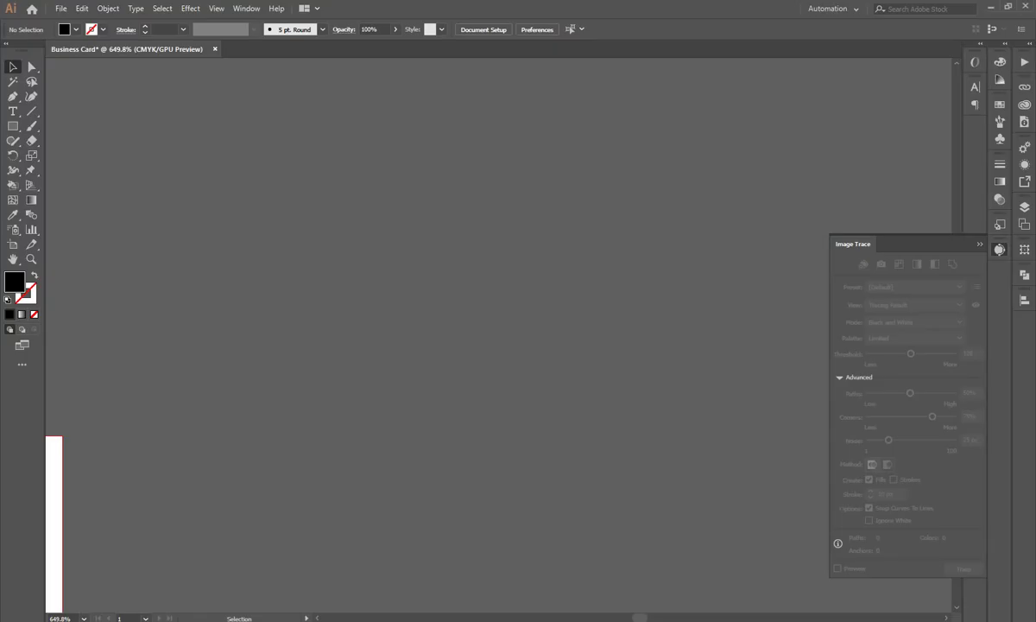
pyautogui.moveTo(545, 474); pyautogui.dragTo(606, 334)
pyautogui.moveTo(992, 256); pyautogui.dragTo(1012, 203)
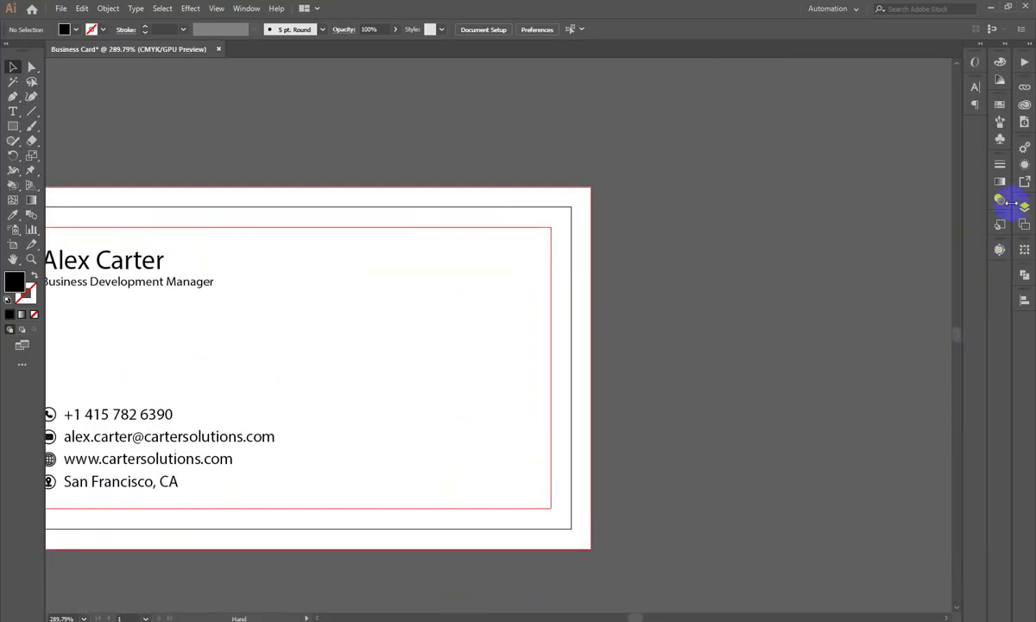
pyautogui.click(1004, 202)
pyautogui.click(884, 181)
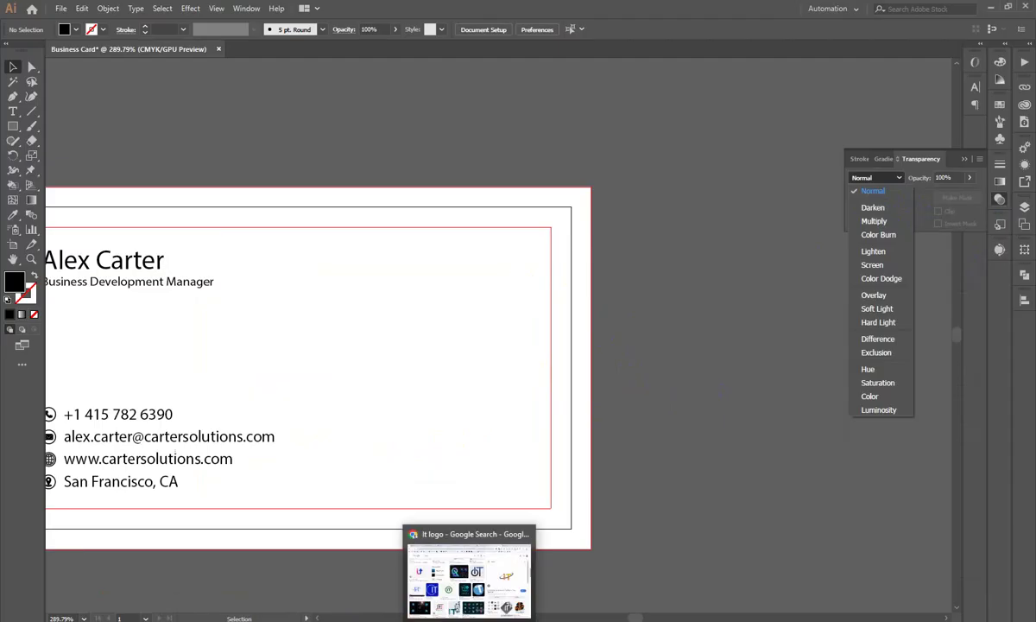
pyautogui.click(469, 617)
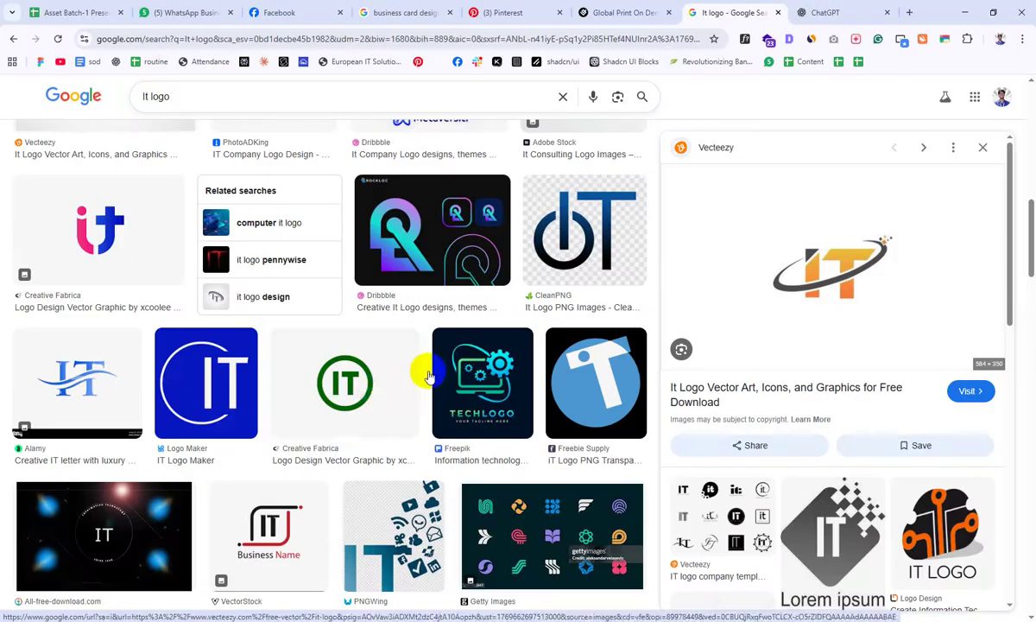
pyautogui.click(357, 389)
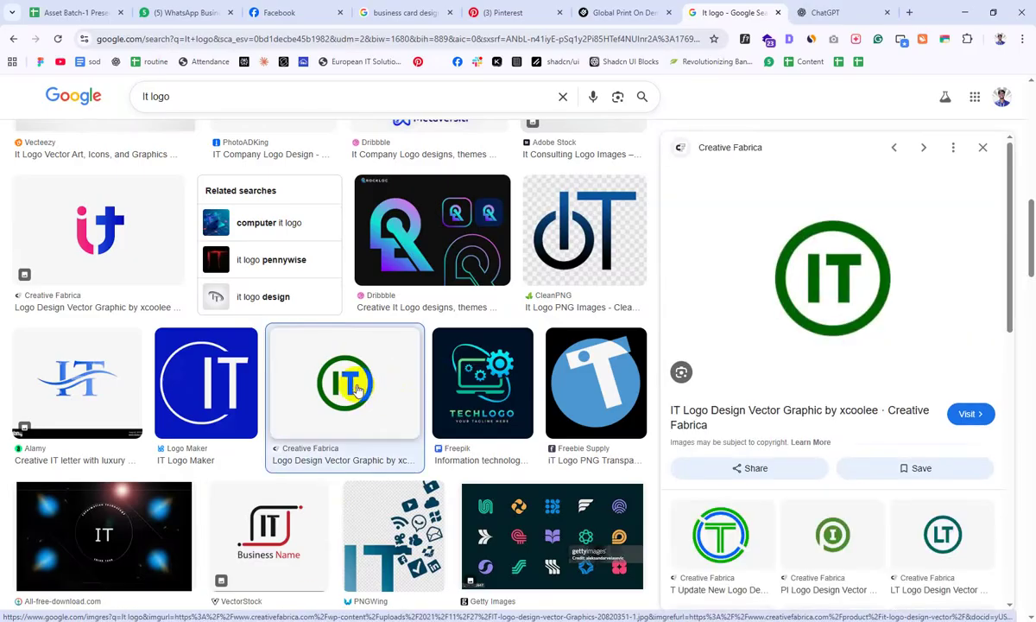
pyautogui.hotkey('alt', 'Tab')
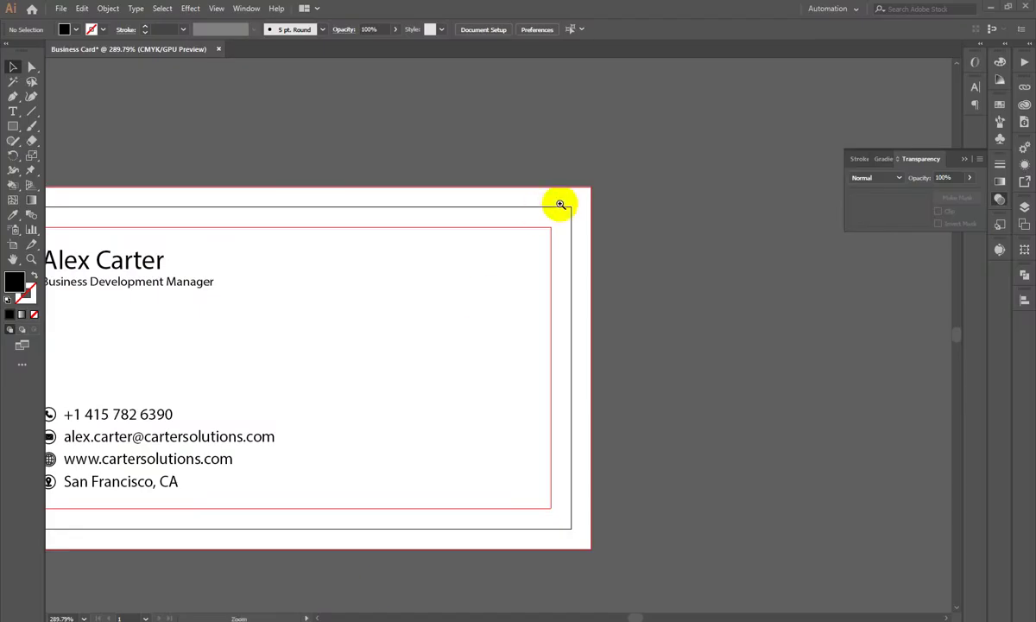
# Step: Draw a black 0.7175 in square on empty canvas beside the card
pyautogui.moveTo(541, 212); pyautogui.dragTo(610, 317)
pyautogui.moveTo(505, 321); pyautogui.dragTo(384, 284)
pyautogui.moveTo(19, 134); pyautogui.dragTo(78, 125)
pyautogui.scroll(2, 624, 250)
pyautogui.hscroll(3, 505, 172)
pyautogui.moveTo(505, 172); pyautogui.dragTo(692, 358)
# Step: Round the square's corners slightly, then enlarge two opposite corners into a leaf shape
pyautogui.click(12, 69)
pyautogui.moveTo(419, 183); pyautogui.dragTo(290, 169)
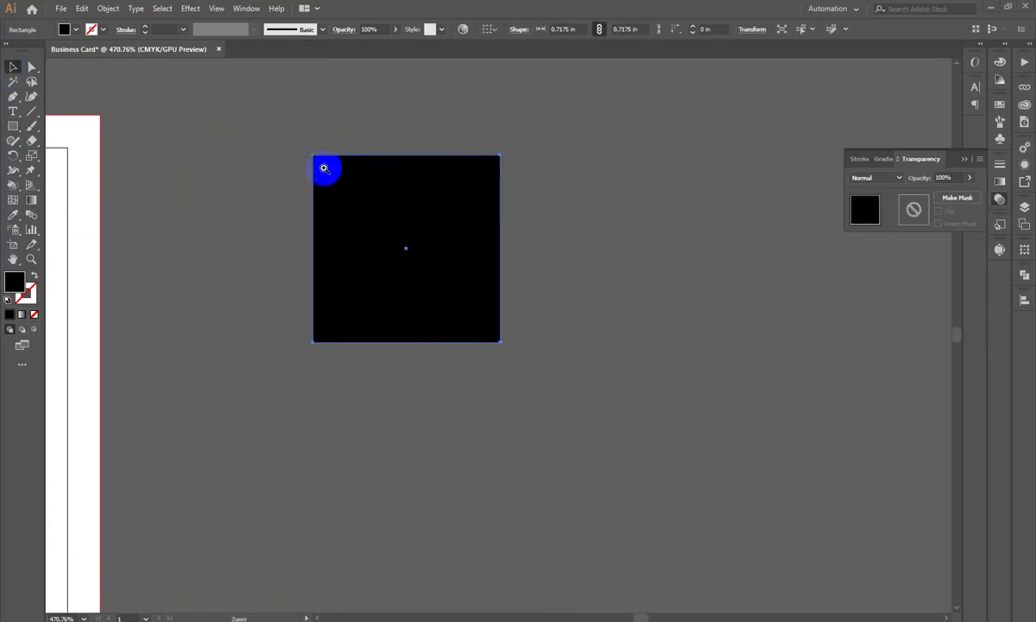
pyautogui.scroll(1, 391, 234)
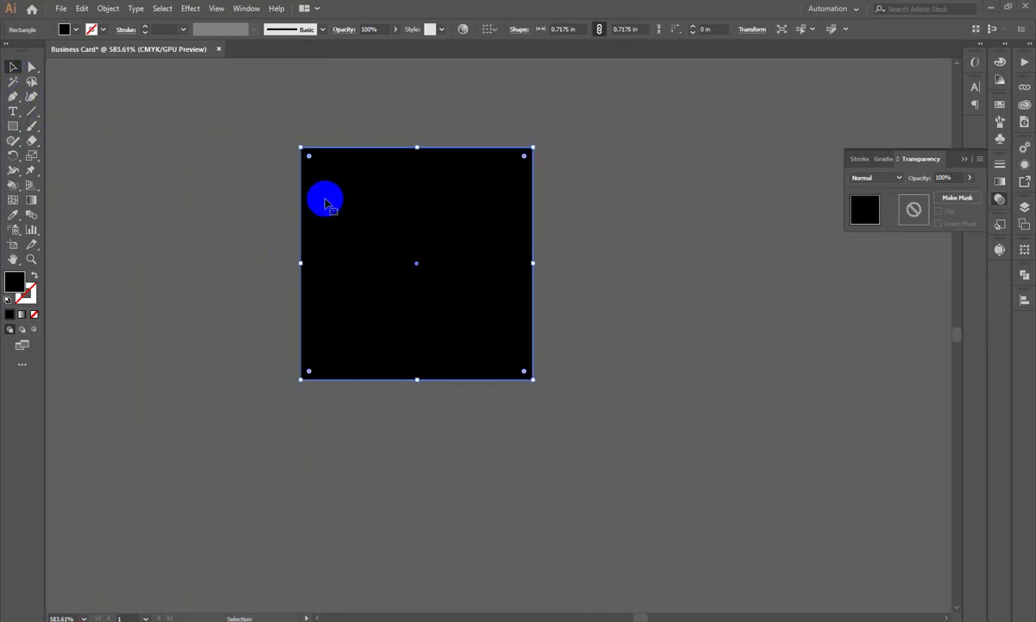
pyautogui.moveTo(311, 161); pyautogui.dragTo(314, 164)
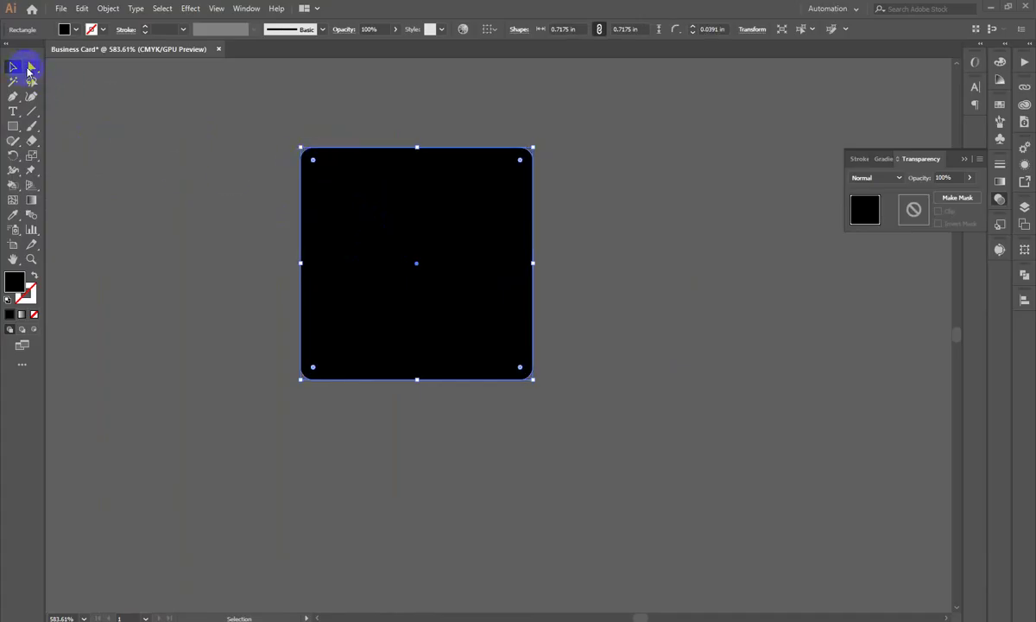
pyautogui.click(31, 67)
pyautogui.moveTo(292, 124); pyautogui.dragTo(365, 202)
pyautogui.click(321, 173)
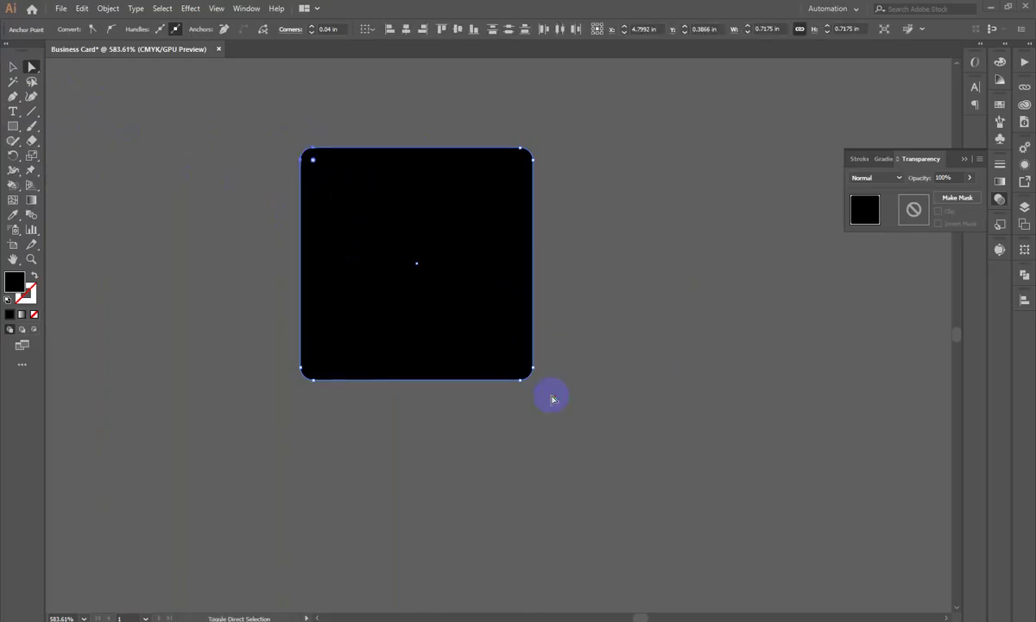
pyautogui.moveTo(520, 371); pyautogui.dragTo(440, 286)
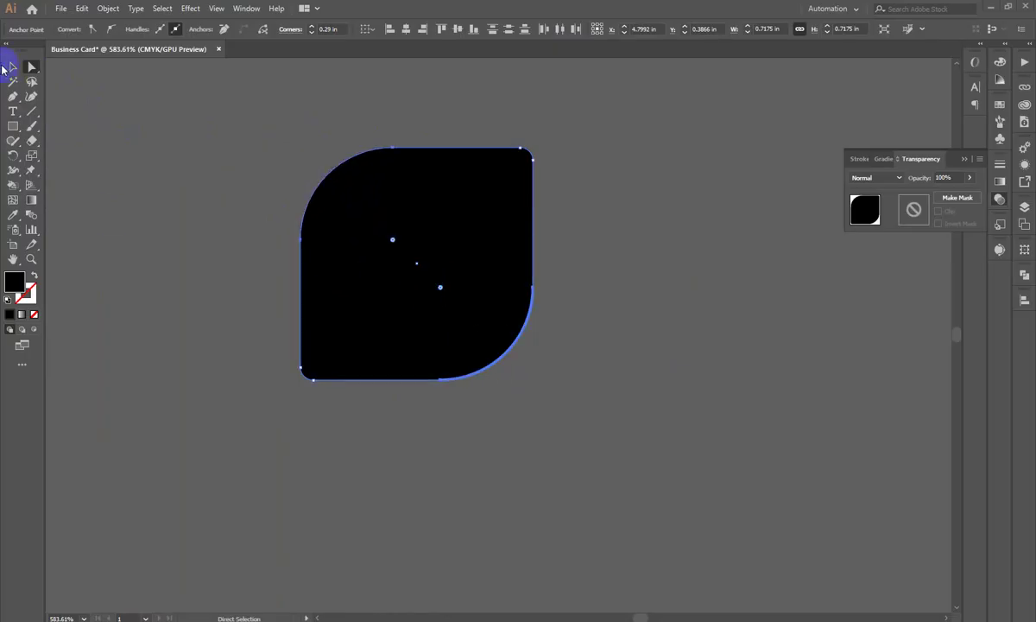
# Step: Scale a copy of the leaf down to 0.4853 in inside the original
pyautogui.click(12, 66)
pyautogui.click(132, 211)
pyautogui.click(429, 283)
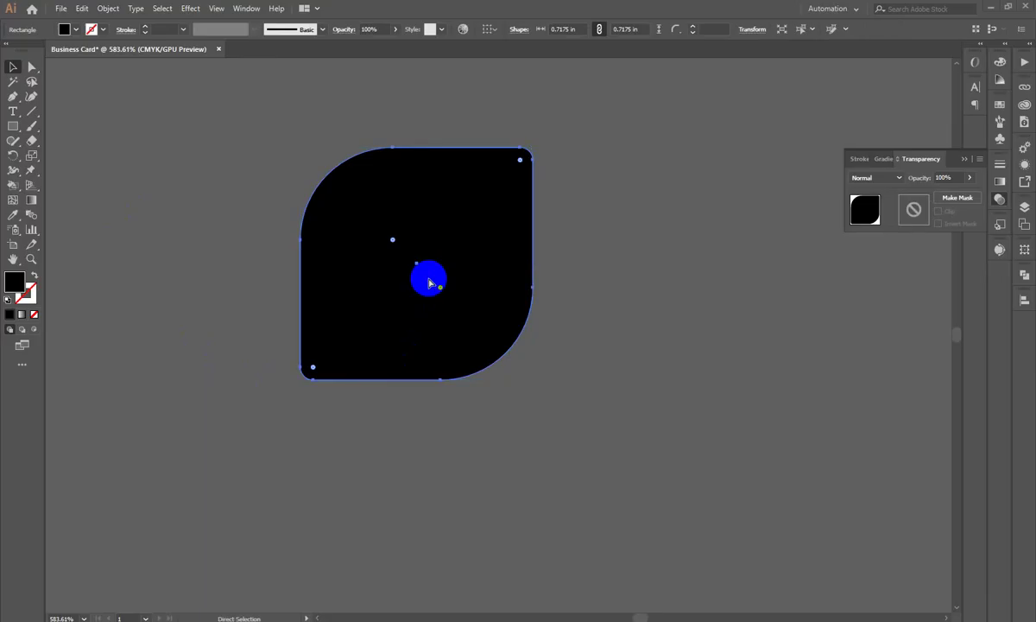
pyautogui.click(12, 67)
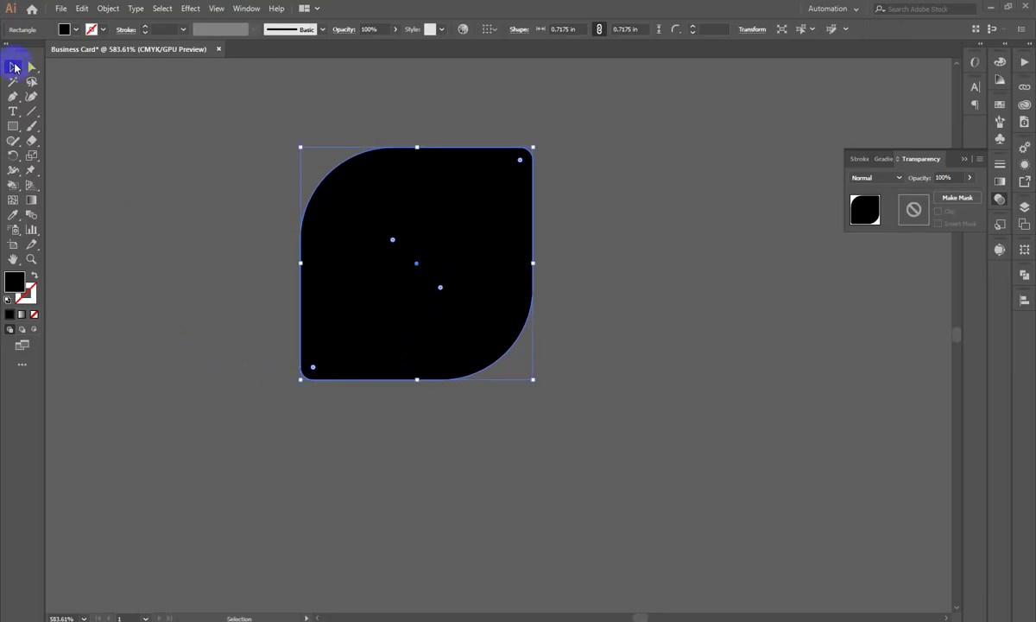
pyautogui.moveTo(533, 263); pyautogui.dragTo(494, 262)
pyautogui.click(650, 282)
# Step: Fill the smaller inner leaf with mauve #7A6C70
pyautogui.click(442, 274)
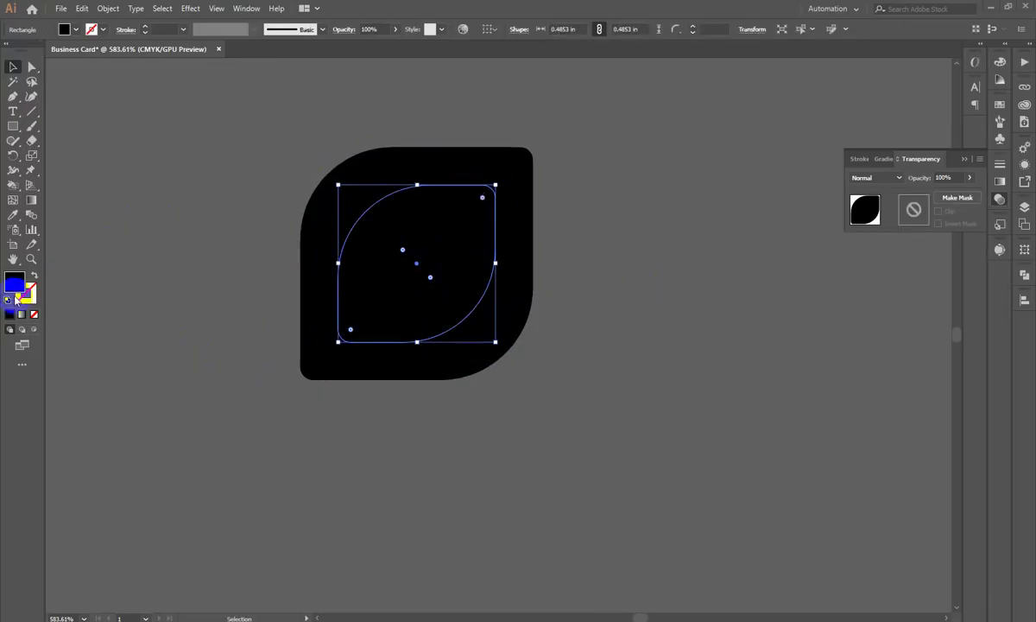
pyautogui.doubleClick(13, 283)
pyautogui.click(616, 192)
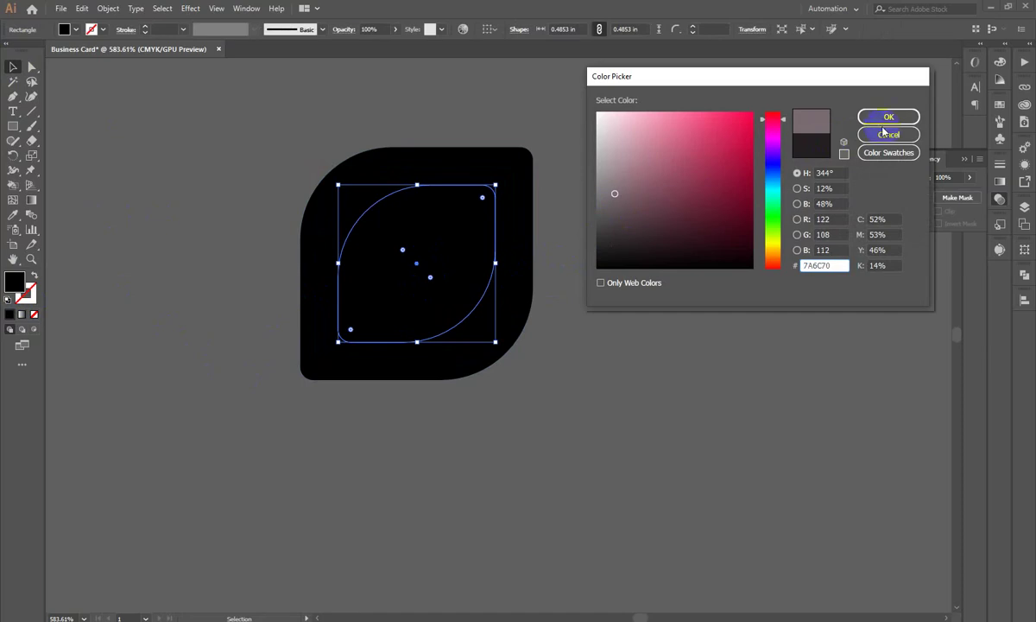
pyautogui.click(886, 117)
# Step: Increase the inner leaf's live-corner rounding to match the outer leaf
pyautogui.hotkey('ctrl', '=')
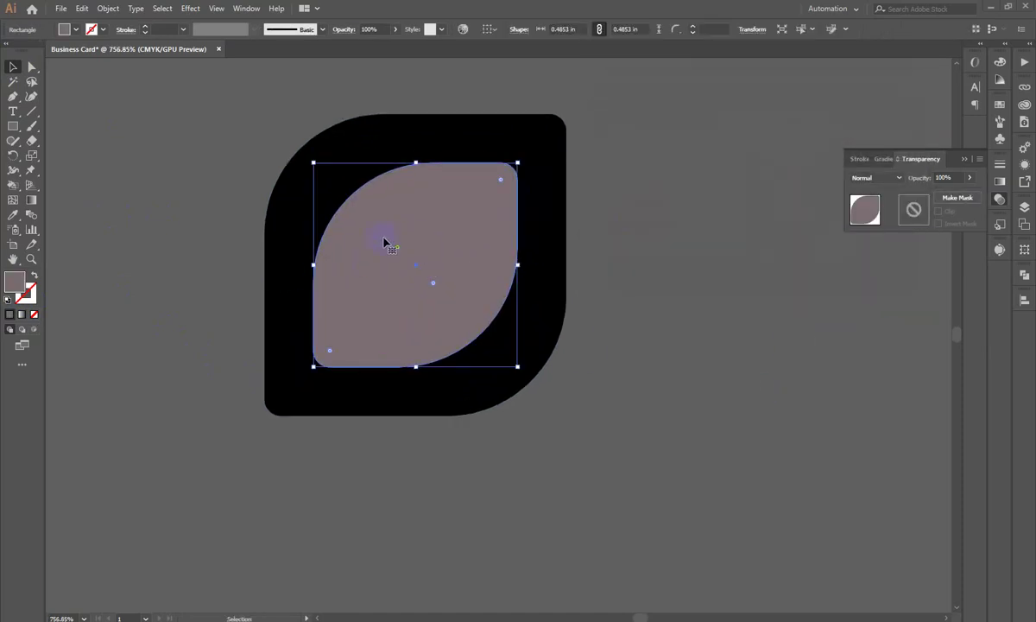
pyautogui.moveTo(398, 251); pyautogui.dragTo(435, 297)
pyautogui.click(151, 253)
pyautogui.keyDown('ctrl'); pyautogui.keyDown('alt'); pyautogui.click(231, 389); pyautogui.keyUp('alt'); pyautogui.keyUp('ctrl')
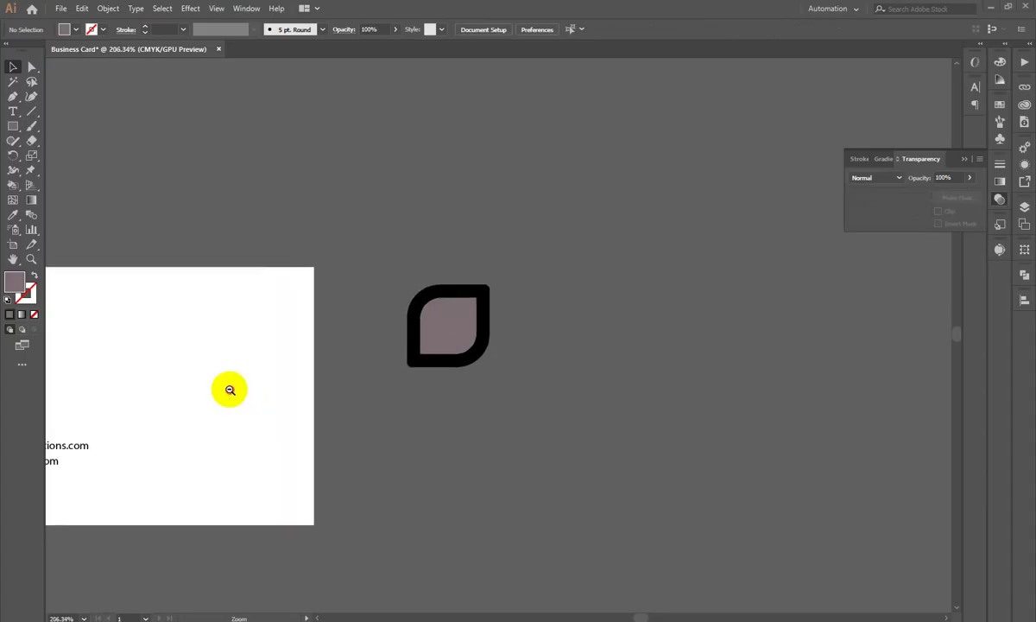
pyautogui.keyDown('ctrl'); pyautogui.click(501, 362); pyautogui.keyUp('ctrl')
pyautogui.click(313, 233)
pyautogui.moveTo(439, 281); pyautogui.dragTo(450, 289)
pyautogui.moveTo(590, 363); pyautogui.dragTo(380, 412)
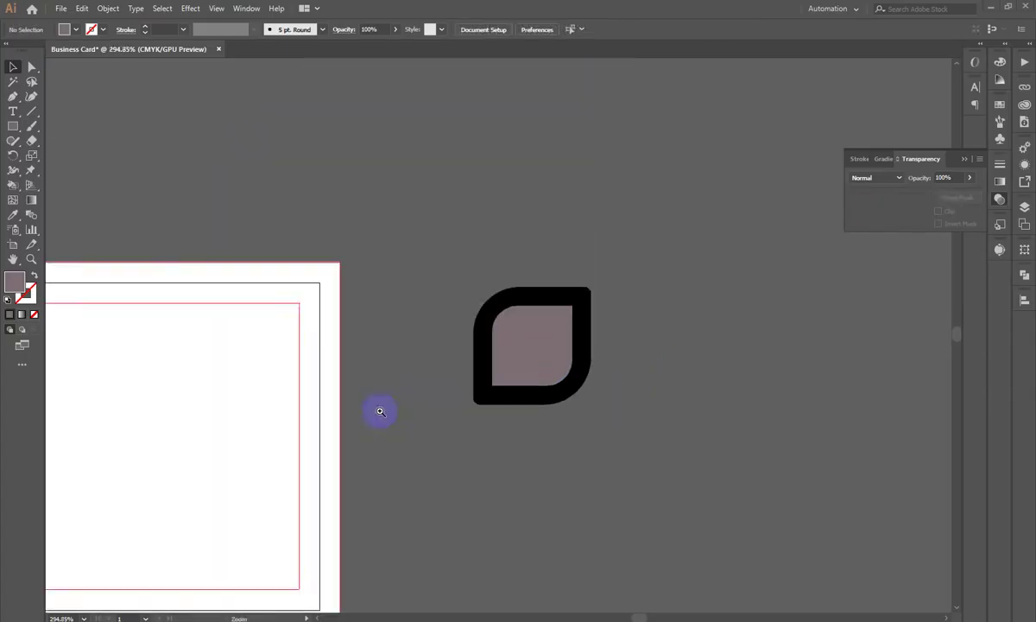
pyautogui.click(380, 412)
pyautogui.click(405, 301)
pyautogui.keyDown('ctrl'); pyautogui.click(393, 298); pyautogui.keyUp('ctrl')
# Step: Copy the leaf icon to the right, then copy the pair straight down into a 2×2 grid
pyautogui.moveTo(358, 376); pyautogui.dragTo(504, 302)
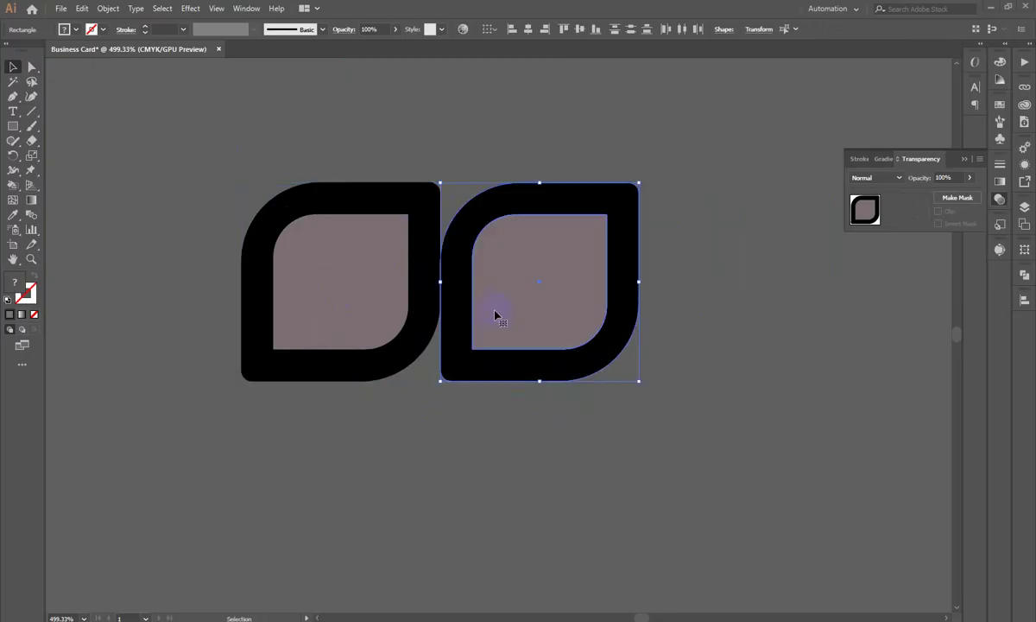
pyautogui.keyDown('shift'); pyautogui.click(323, 196); pyautogui.keyUp('shift')
pyautogui.scroll(-3, 544, 331)
pyautogui.scroll(-2, 493, 261)
pyautogui.moveTo(510, 198); pyautogui.dragTo(493, 331)
# Step: Select the bottom two leaves and open their context menu without choosing anything
pyautogui.click(272, 222)
pyautogui.scroll(-3, 405, 262)
pyautogui.scroll(2, 351, 301)
pyautogui.moveTo(351, 300); pyautogui.dragTo(682, 400)
pyautogui.rightClick(497, 332)
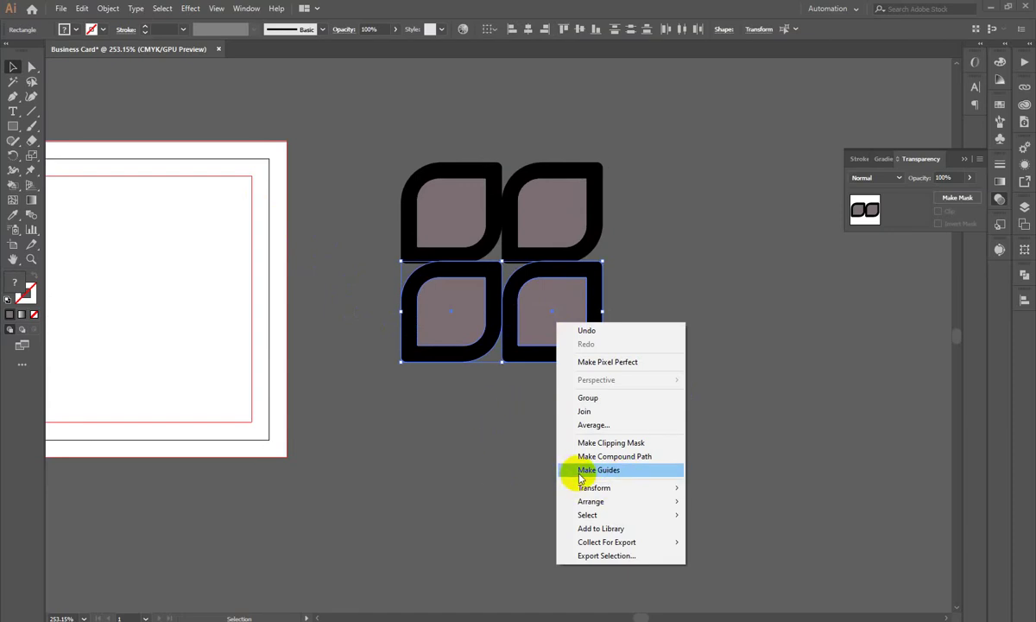
pyautogui.click(800, 369)
# Step: Delete the right-hand and bottom leaf copies, leaving only the original leaf
pyautogui.scroll(1, 754, 371)
pyautogui.moveTo(515, 363); pyautogui.dragTo(573, 449)
pyautogui.click(417, 309)
pyautogui.click(729, 335)
pyautogui.press('Delete')
pyautogui.click(416, 573)
pyautogui.press('Delete')
# Step: Enlarge the leaf's inner mauve shape slightly
pyautogui.click(481, 331)
pyautogui.moveTo(547, 343); pyautogui.dragTo(555, 345)
pyautogui.click(691, 337)
pyautogui.scroll(-1, 691, 337)
pyautogui.moveTo(627, 422); pyautogui.dragTo(555, 429)
pyautogui.scroll(1, 555, 429)
# Step: Copy the leaf right and the pair down, then reflect the bottom pair vertically
pyautogui.moveTo(398, 300); pyautogui.dragTo(574, 332)
pyautogui.keyDown('shift'); pyautogui.click(418, 333); pyautogui.keyUp('shift')
pyautogui.moveTo(432, 263); pyautogui.dragTo(461, 438)
pyautogui.rightClick(460, 438)
pyautogui.moveTo(522, 362)
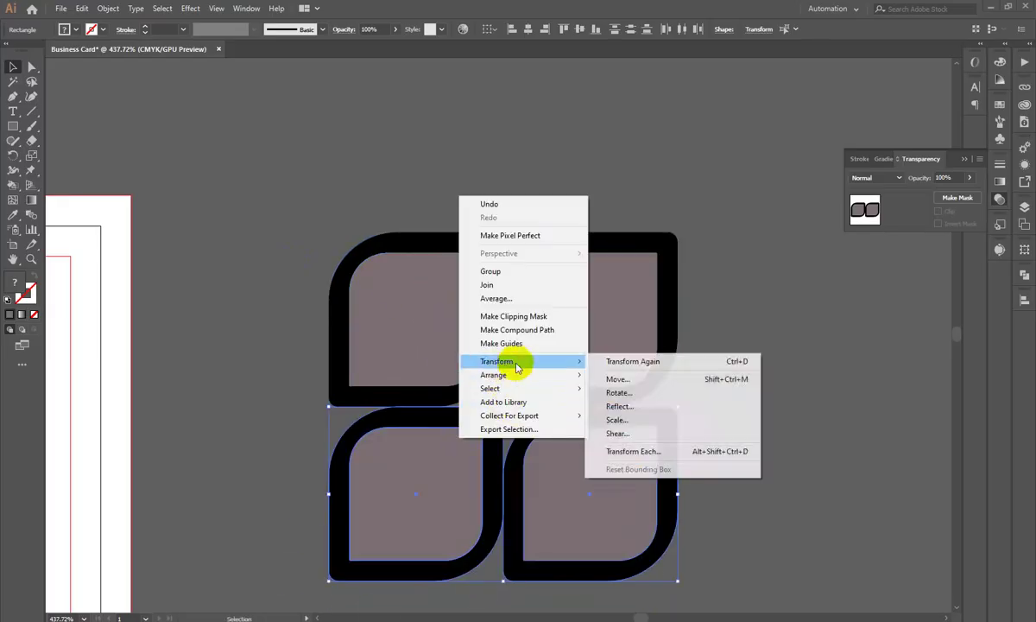
pyautogui.click(634, 403)
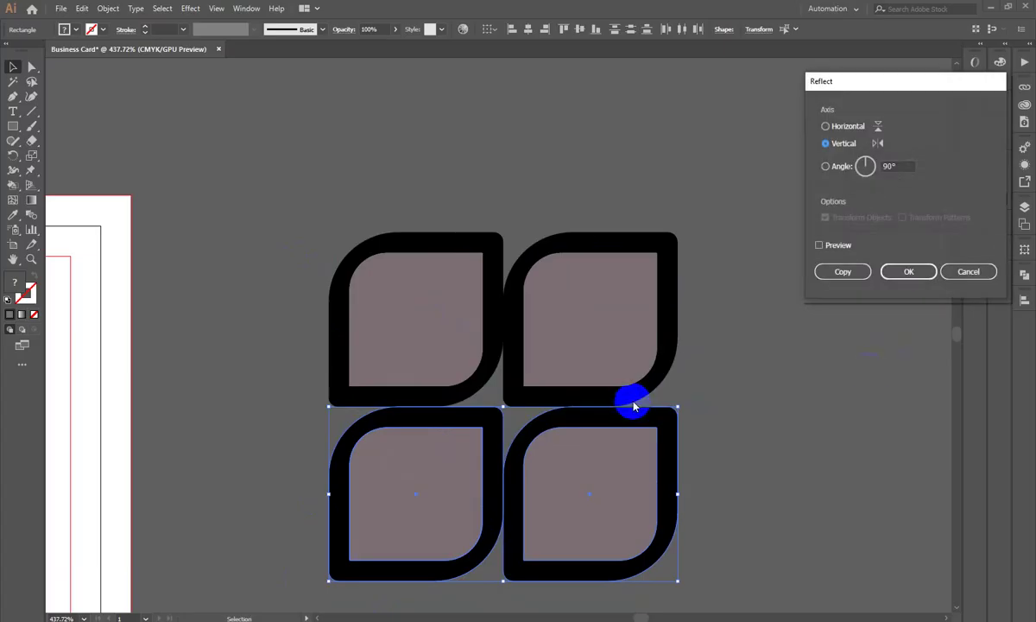
pyautogui.click(909, 271)
# Step: Move the bottom pair up slightly, then undo the move
pyautogui.scroll(1, 746, 439)
pyautogui.scroll(-3, 777, 388)
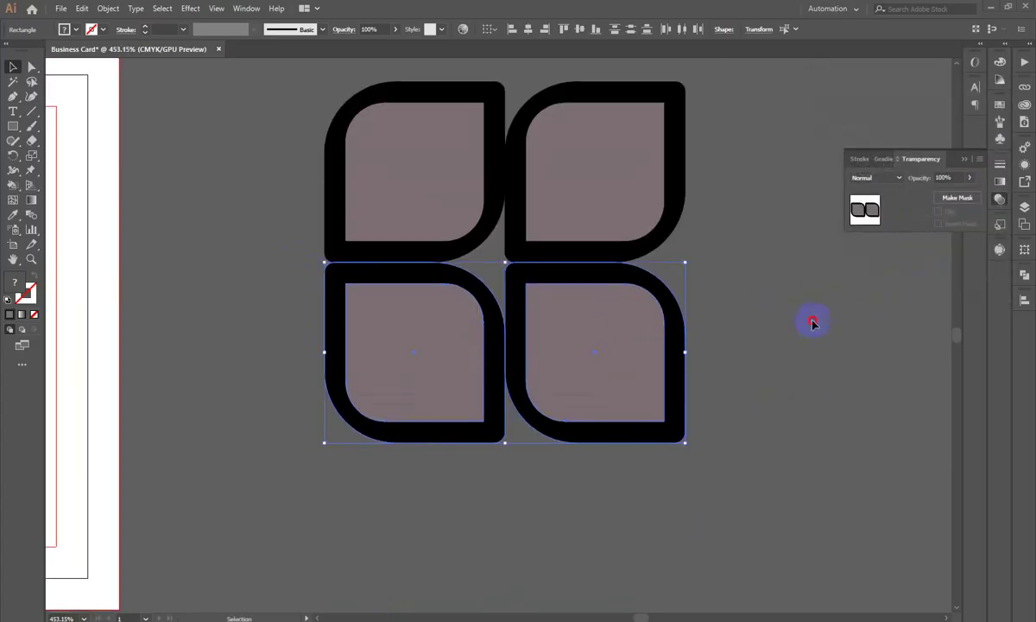
pyautogui.moveTo(618, 374); pyautogui.dragTo(618, 356)
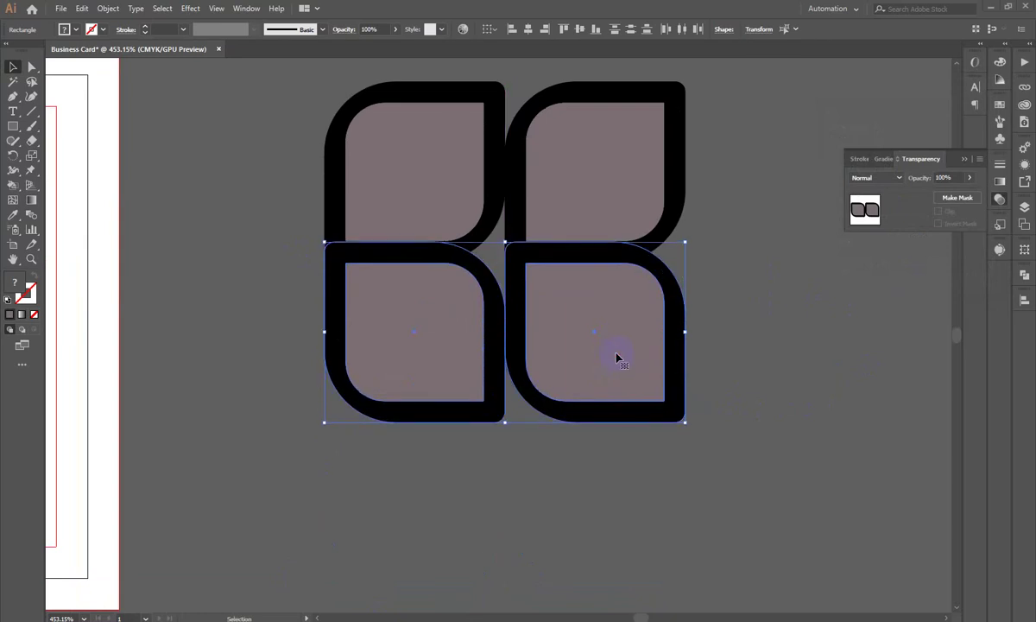
pyautogui.hotkey('ctrl', 'z')
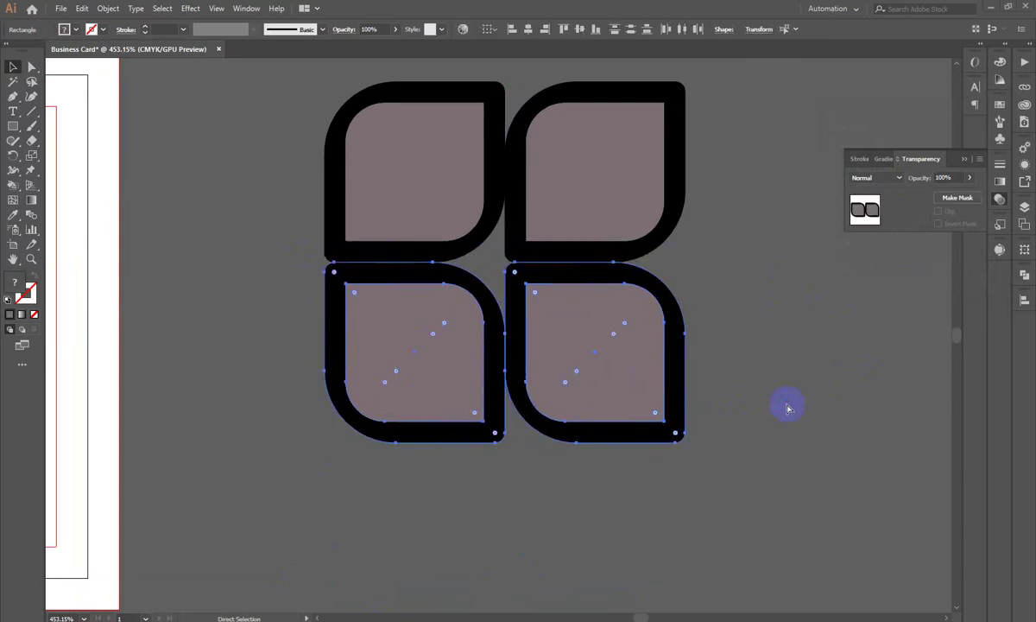
# Step: Nudge the bottom pair with the arrow keys to align it beneath the top leaves
pyautogui.hotkey('ctrl', 'shift', 'a')
pyautogui.press('z')
pyautogui.click(576, 347)
pyautogui.press('v')
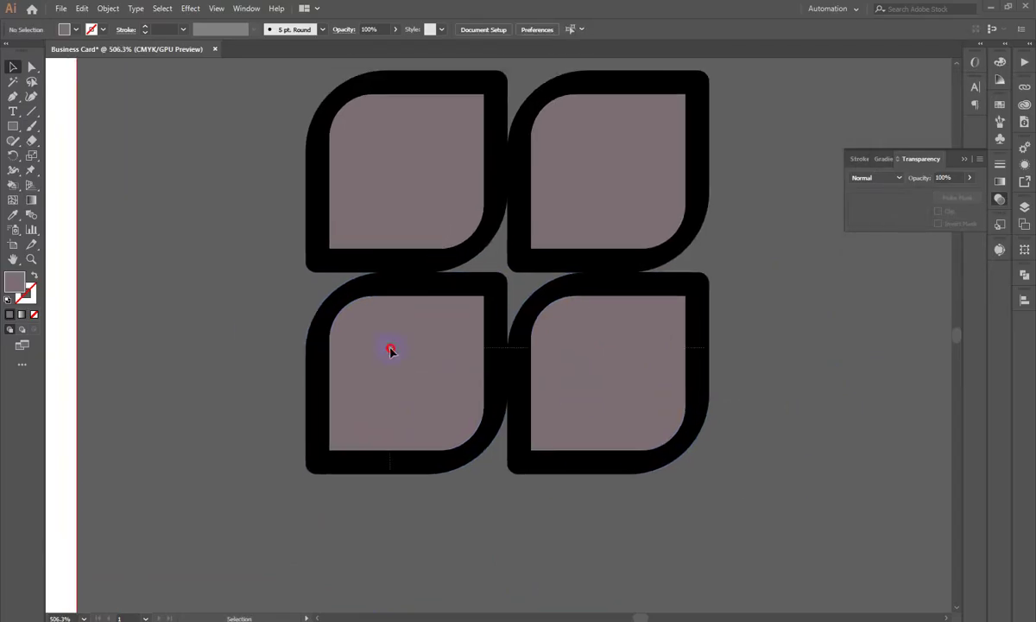
pyautogui.moveTo(723, 443); pyautogui.dragTo(259, 335)
pyautogui.press('Up')
pyautogui.press('Up')
pyautogui.press('Up')
pyautogui.press('Up')
pyautogui.press('Down')
pyautogui.press('Down')
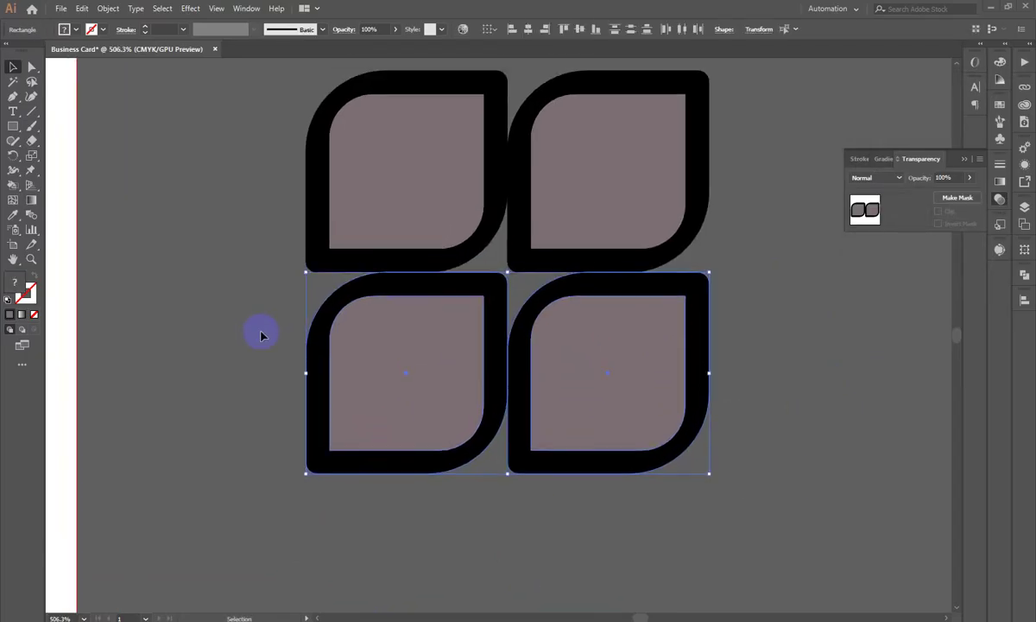
pyautogui.press('Up')
pyautogui.press('Up')
pyautogui.press('Down')
pyautogui.press('Down')
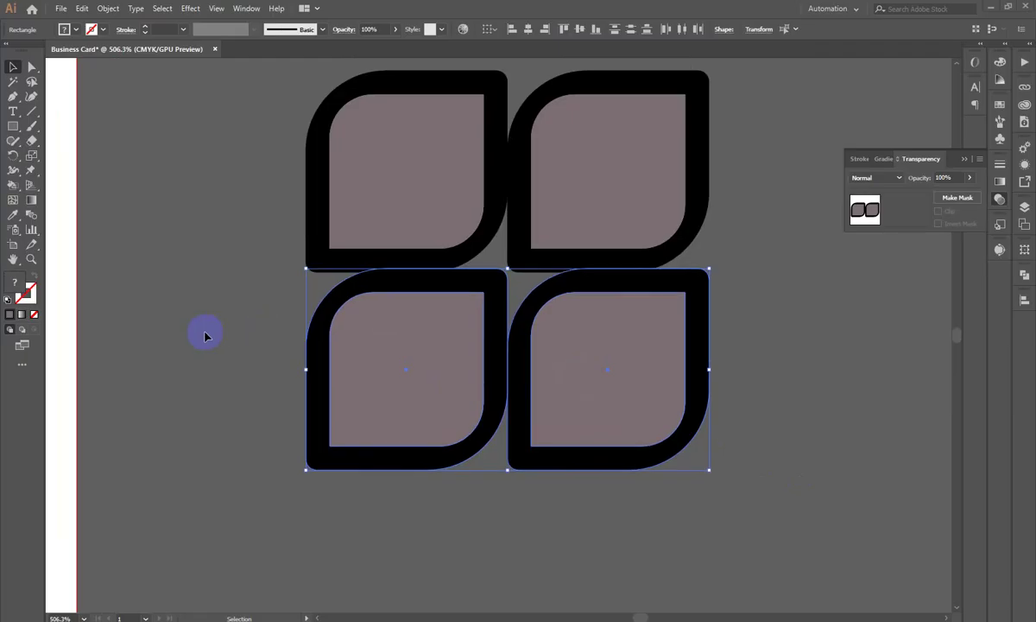
pyautogui.hotkey('ctrl', 'shift', 'a')
# Step: Select the bottom-left and top-right inner leaf shapes, then deselect them
pyautogui.moveTo(236, 321); pyautogui.dragTo(475, 290)
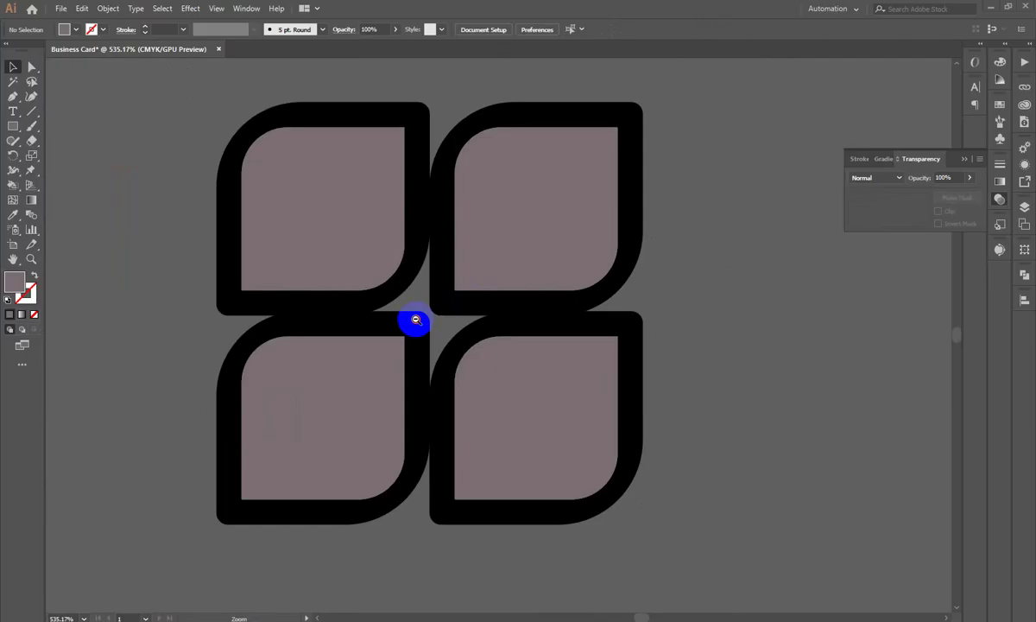
pyautogui.moveTo(413, 319); pyautogui.dragTo(450, 286)
pyautogui.click(498, 248)
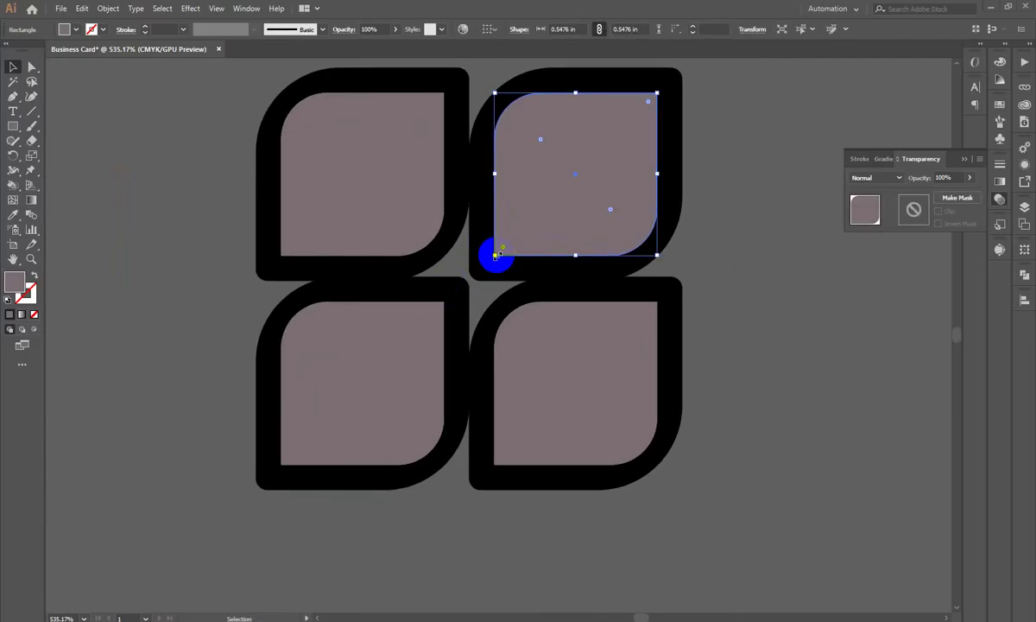
pyautogui.click(445, 307)
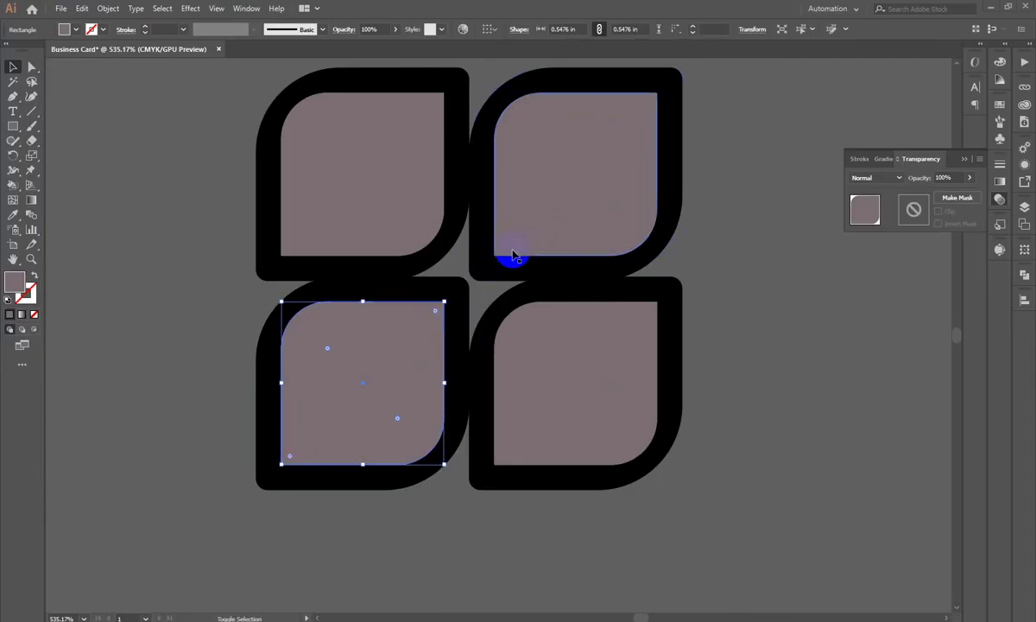
pyautogui.keyDown('shift'); pyautogui.click(480, 256); pyautogui.keyUp('shift')
pyautogui.click(178, 322)
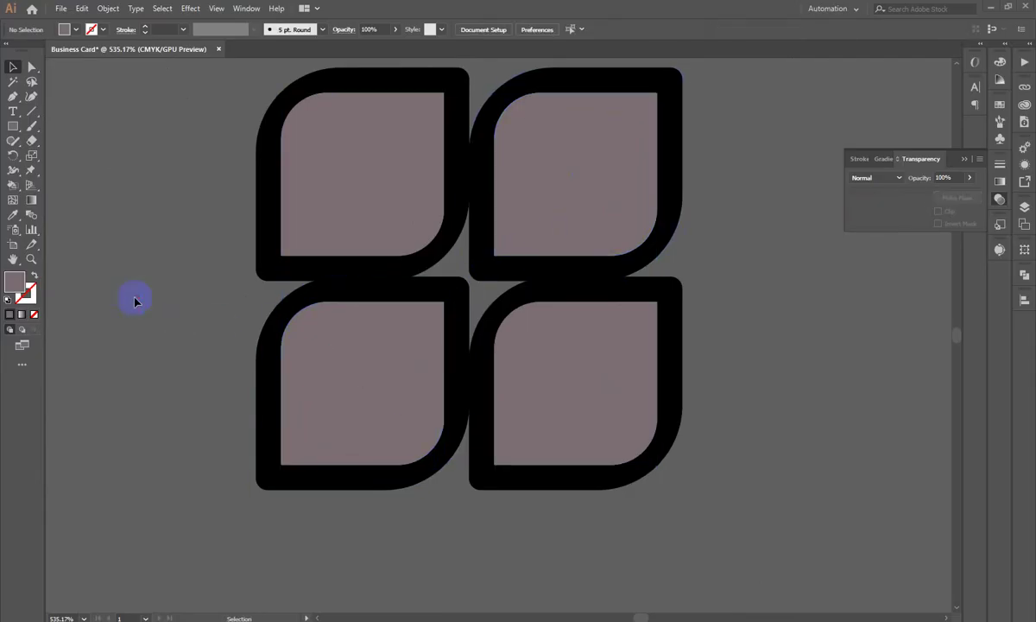
# Step: Draw a thin 0.8076 × 0.0506 in bar across the centre gap and shorten it slightly
pyautogui.moveTo(13, 126); pyautogui.dragTo(77, 126)
pyautogui.moveTo(390, 322); pyautogui.dragTo(548, 388)
pyautogui.click(13, 68)
pyautogui.moveTo(481, 312); pyautogui.dragTo(476, 309)
# Step: Check the diagonal bar's placement up close, then select all the leaf-mark shapes
pyautogui.hotkey('ctrl', '-')
pyautogui.hotkey('ctrl', '-')
pyautogui.hotkey('ctrl', '-')
pyautogui.click(786, 400)
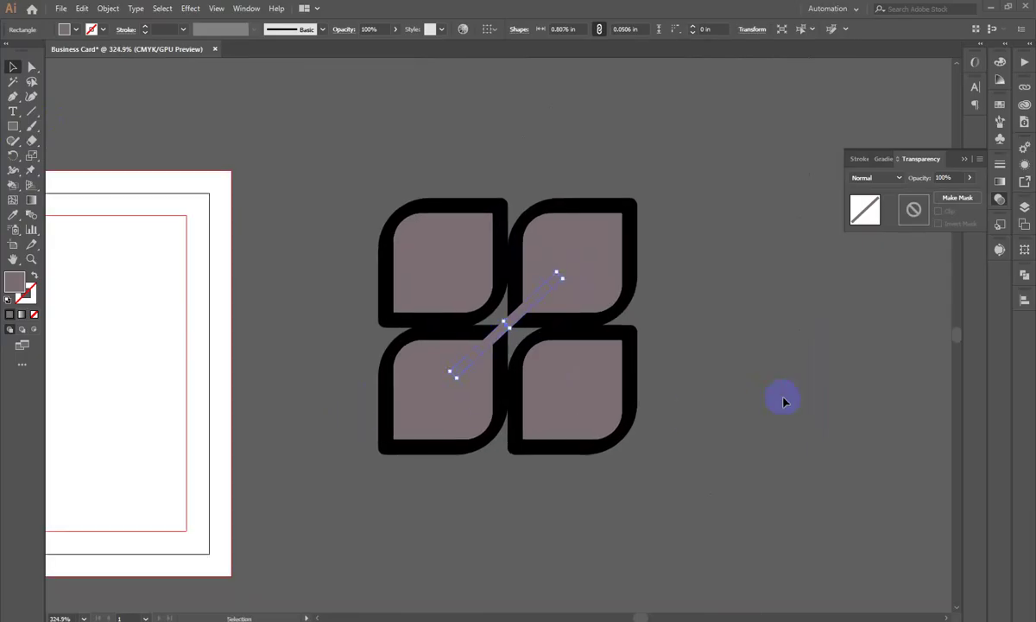
pyautogui.scroll(2, 586, 256)
pyautogui.scroll(1, 527, 249)
pyautogui.moveTo(527, 249); pyautogui.dragTo(457, 318)
pyautogui.click(458, 318)
pyautogui.moveTo(549, 331); pyautogui.dragTo(292, 235)
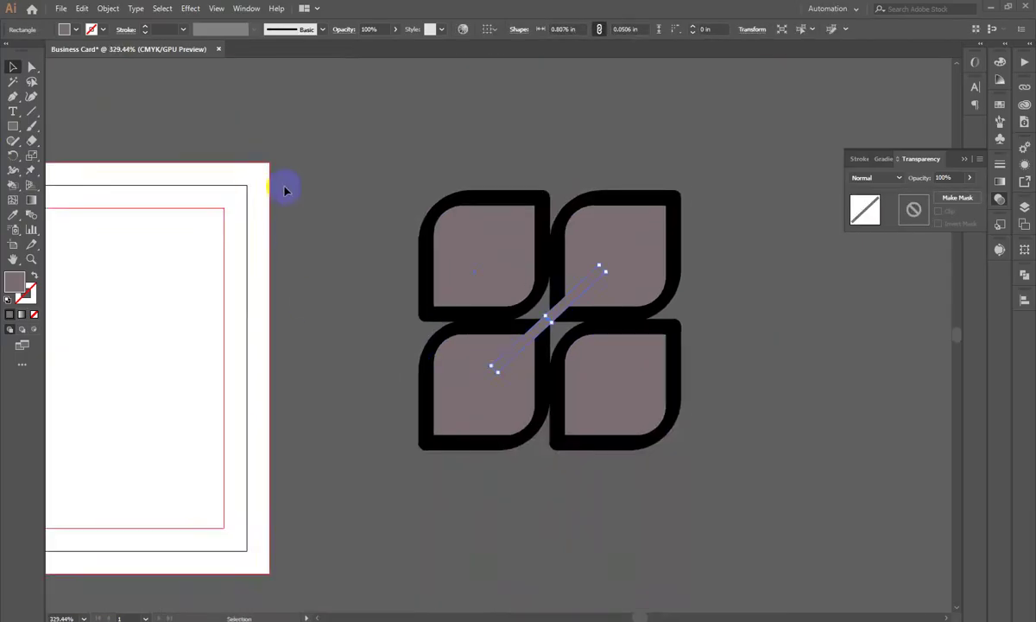
pyautogui.hotkey('ctrl', 'a')
pyautogui.scroll(1, 568, 311)
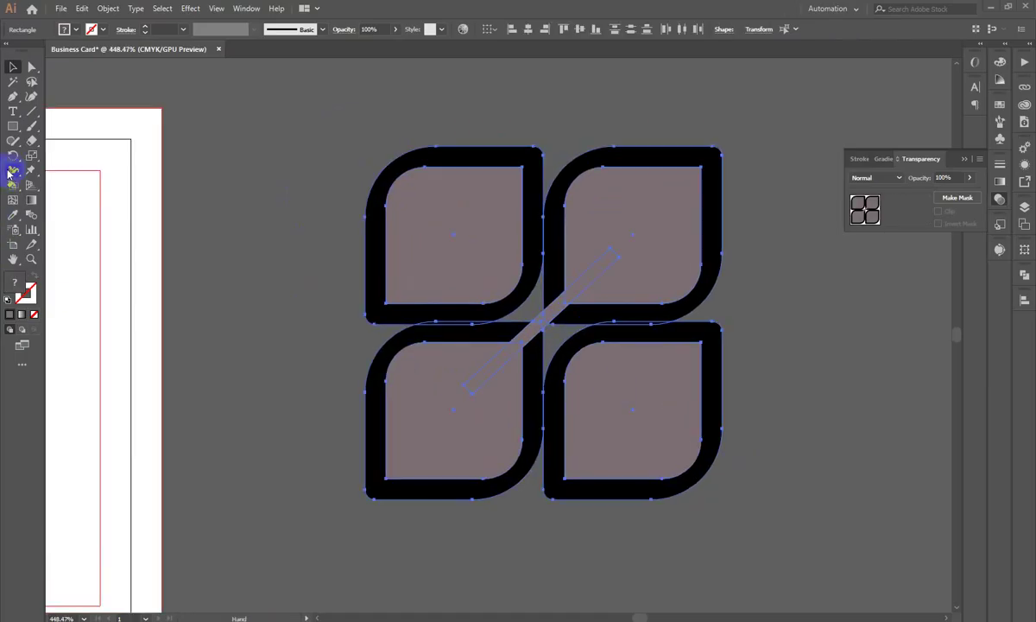
# Step: With Shape Builder, erase the black leaf outlines and merge the bottom-left leaf with the bar
pyautogui.click(12, 185)
pyautogui.moveTo(12, 185); pyautogui.dragTo(49, 191)
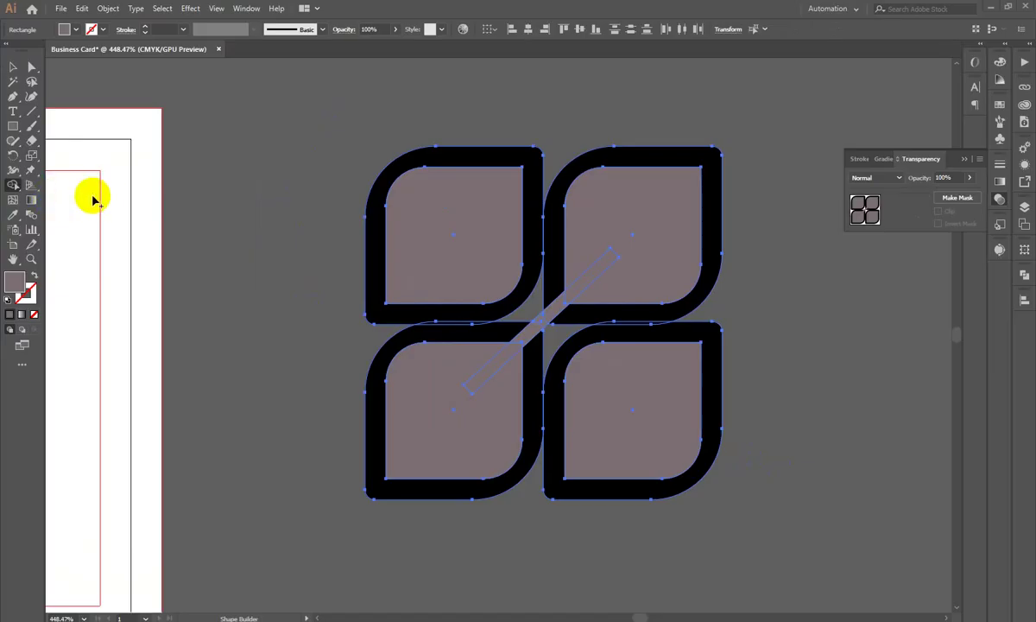
pyautogui.keyDown('alt'); pyautogui.click(415, 169); pyautogui.keyUp('alt')
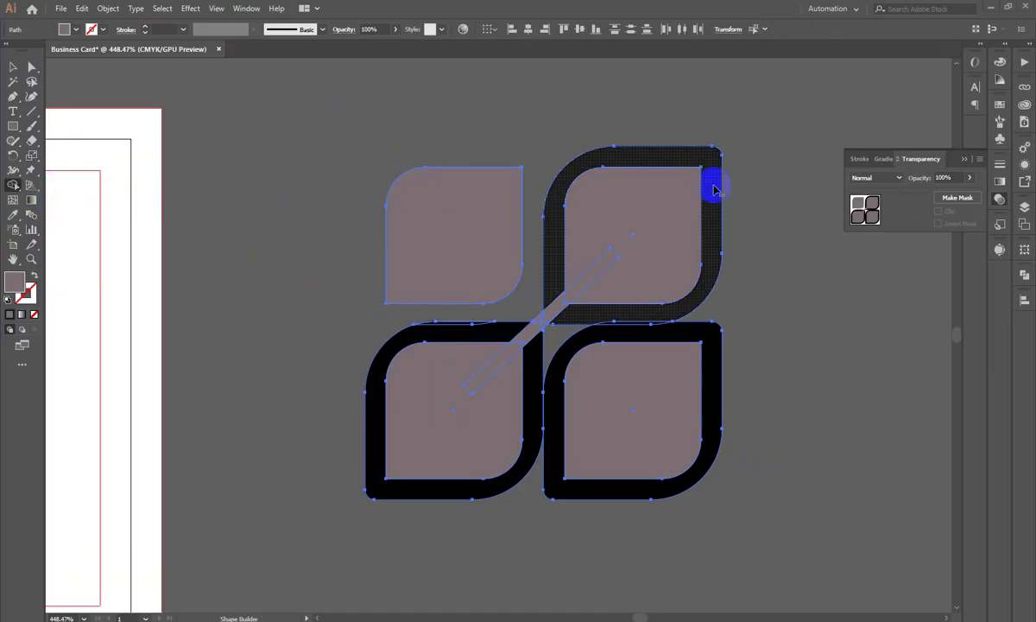
pyautogui.keyDown('alt'); pyautogui.click(699, 157); pyautogui.keyUp('alt')
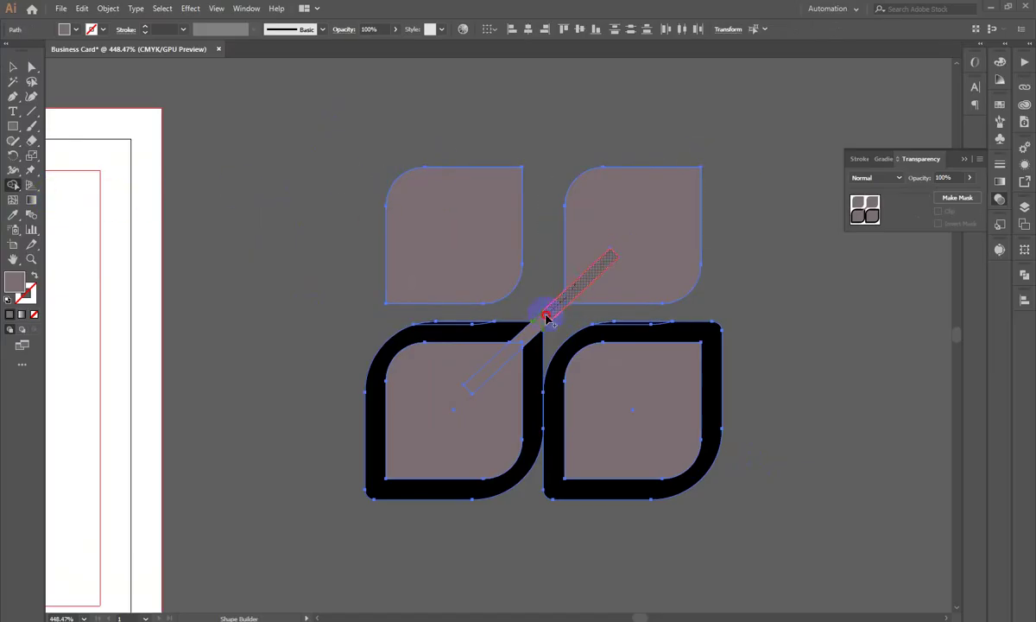
pyautogui.moveTo(470, 404)
pyautogui.mouseDown()
pyautogui.moveTo(489, 371)
pyautogui.moveTo(488, 387)
pyautogui.mouseUp()
pyautogui.keyDown('alt'); pyautogui.click(481, 335); pyautogui.keyUp('alt')
pyautogui.keyDown('alt'); pyautogui.click(449, 325); pyautogui.keyUp('alt')
pyautogui.keyDown('alt'); pyautogui.click(643, 330); pyautogui.keyUp('alt')
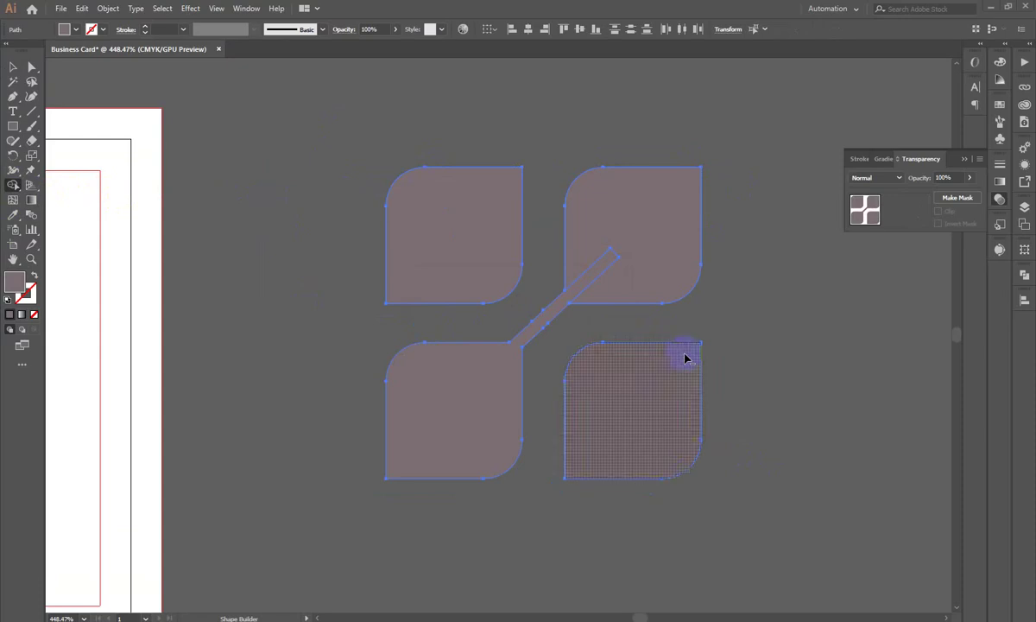
# Step: Unite the bottom-left leaf and bar with the top-right leaf using Pathfinder
pyautogui.click(14, 67)
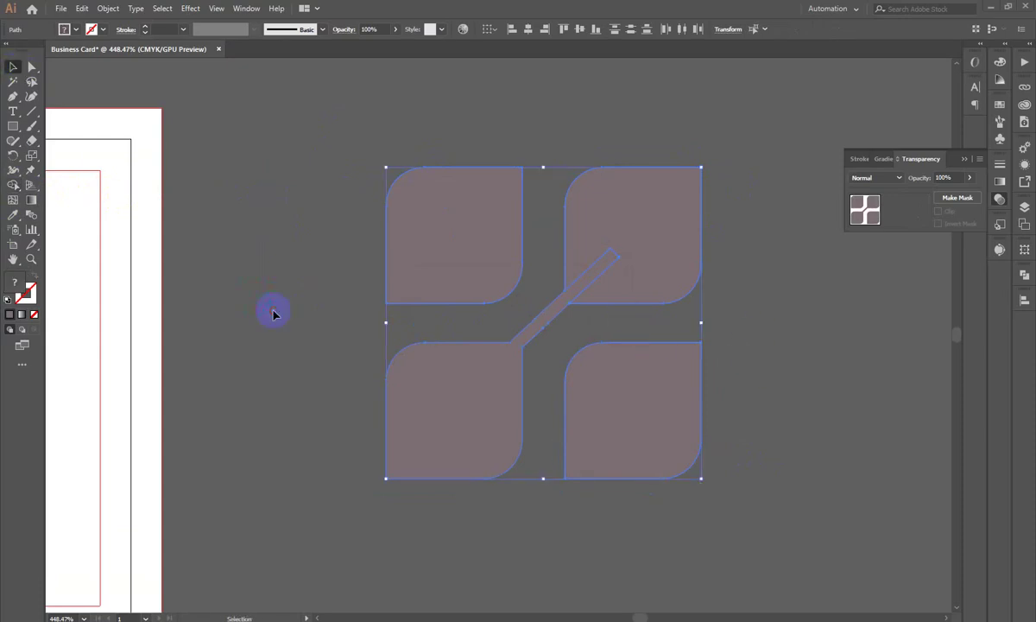
pyautogui.click(108, 158)
pyautogui.moveTo(702, 282); pyautogui.dragTo(742, 355)
pyautogui.moveTo(509, 298); pyautogui.dragTo(532, 341)
pyautogui.click(520, 332)
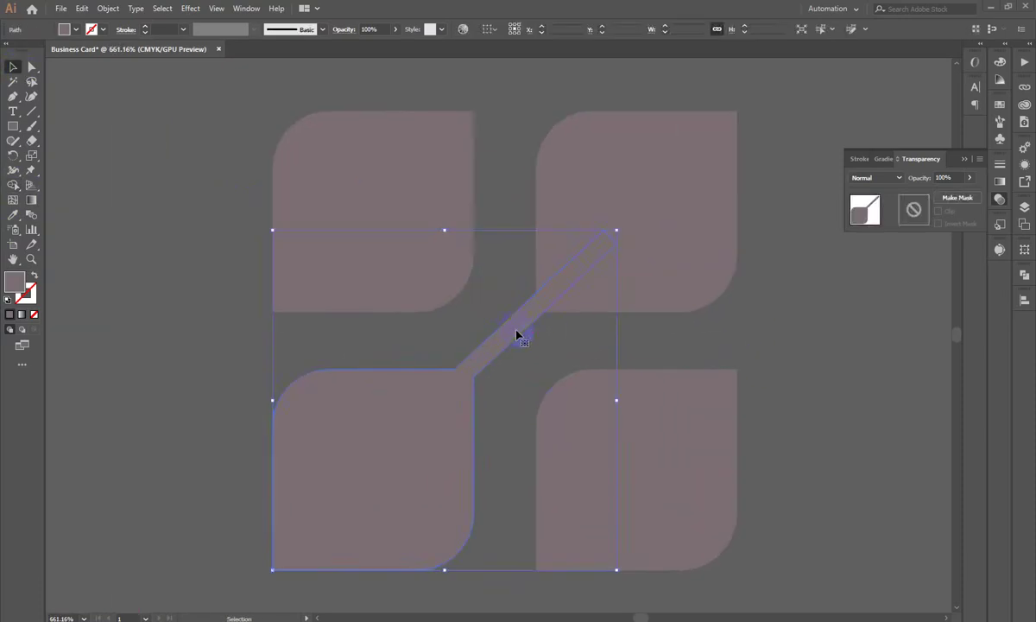
pyautogui.moveTo(706, 321); pyautogui.dragTo(522, 187)
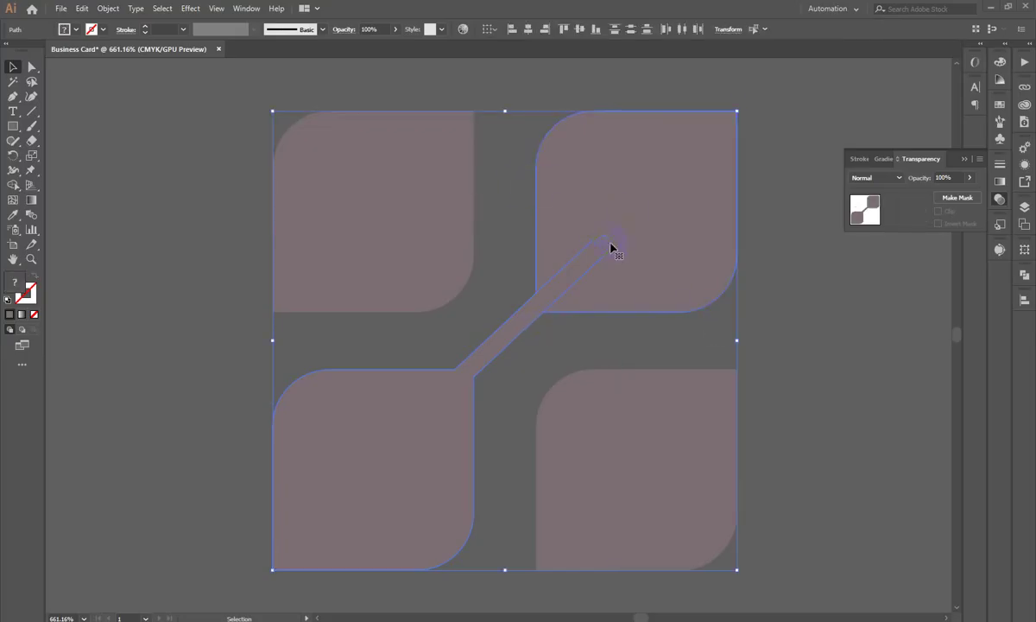
pyautogui.click(1024, 274)
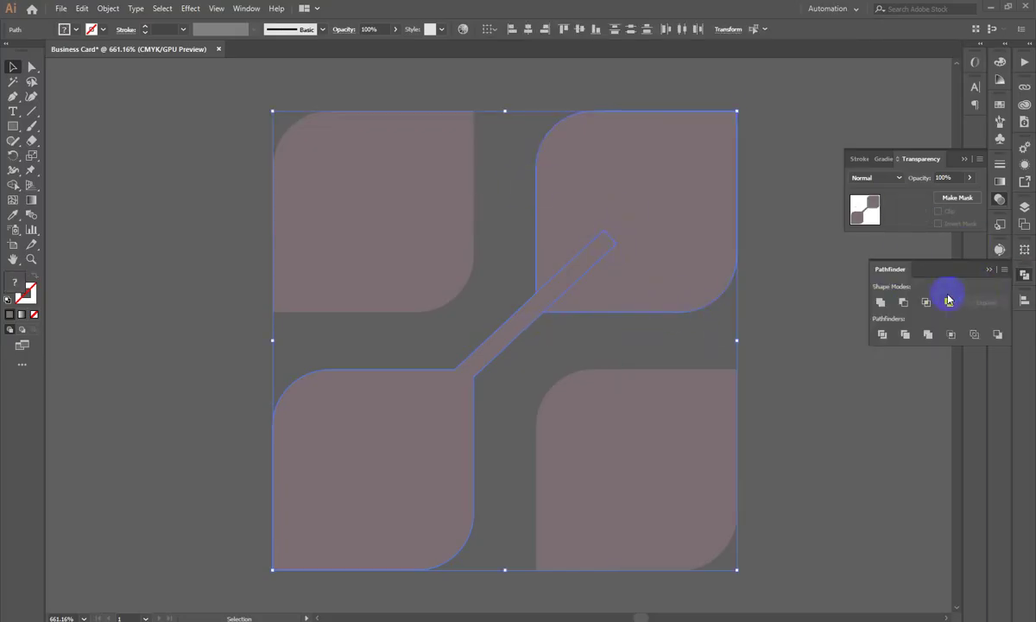
pyautogui.click(880, 301)
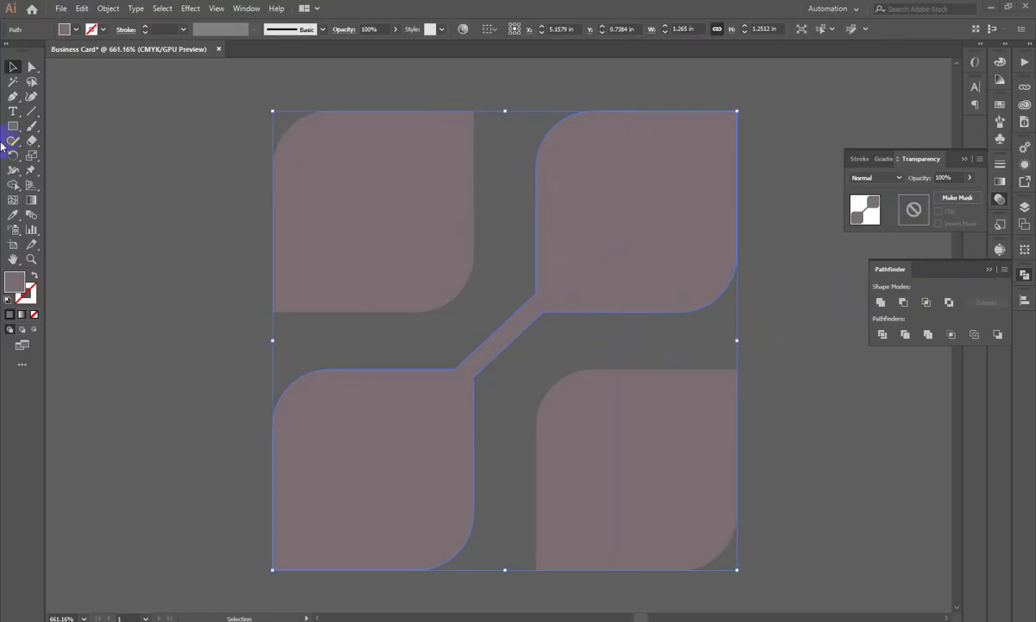
# Step: Reshape the top end of the logo's diagonal connector and round its inner corners to 0.26 in
pyautogui.click(31, 69)
pyautogui.moveTo(527, 294); pyautogui.dragTo(538, 316)
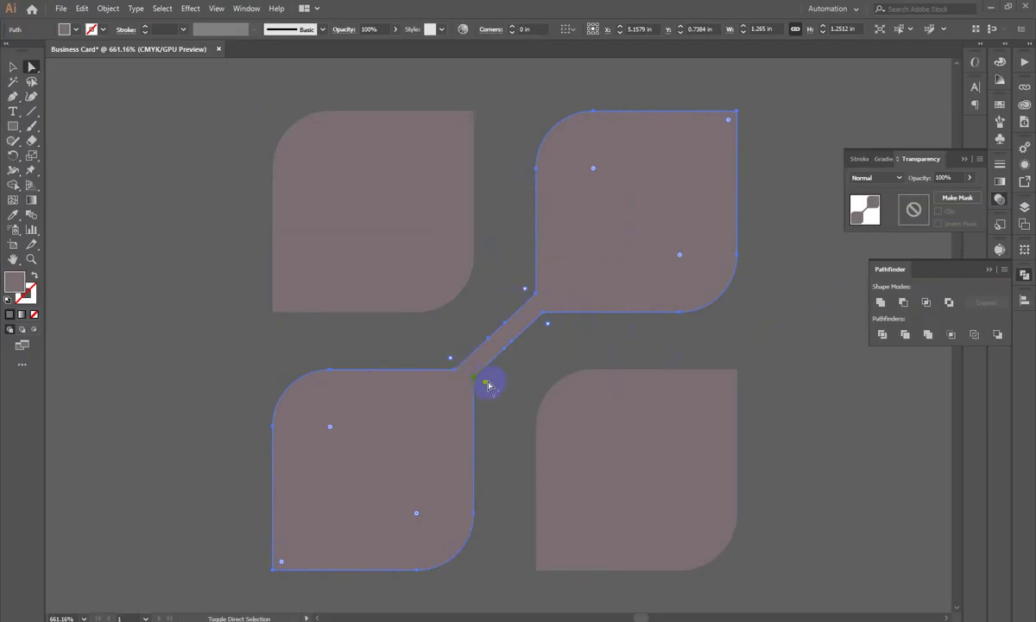
pyautogui.moveTo(500, 390); pyautogui.dragTo(644, 478)
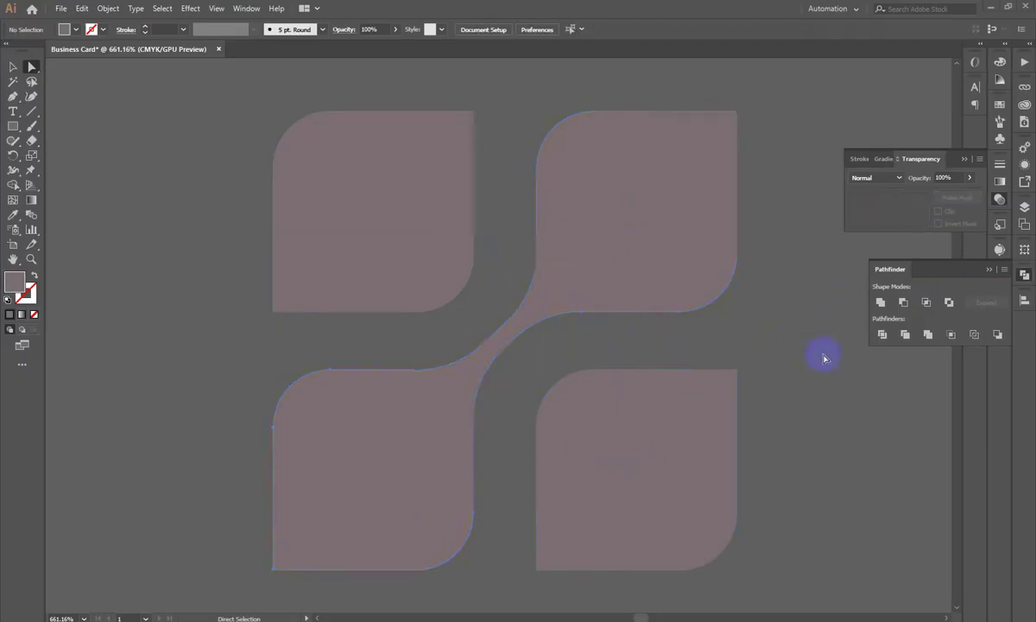
pyautogui.click(824, 357)
pyautogui.scroll(-5, 296, 370)
pyautogui.scroll(2, 423, 342)
# Step: Fill the pink four-leaf logo with the card's white and zoom in on it
pyautogui.click(13, 66)
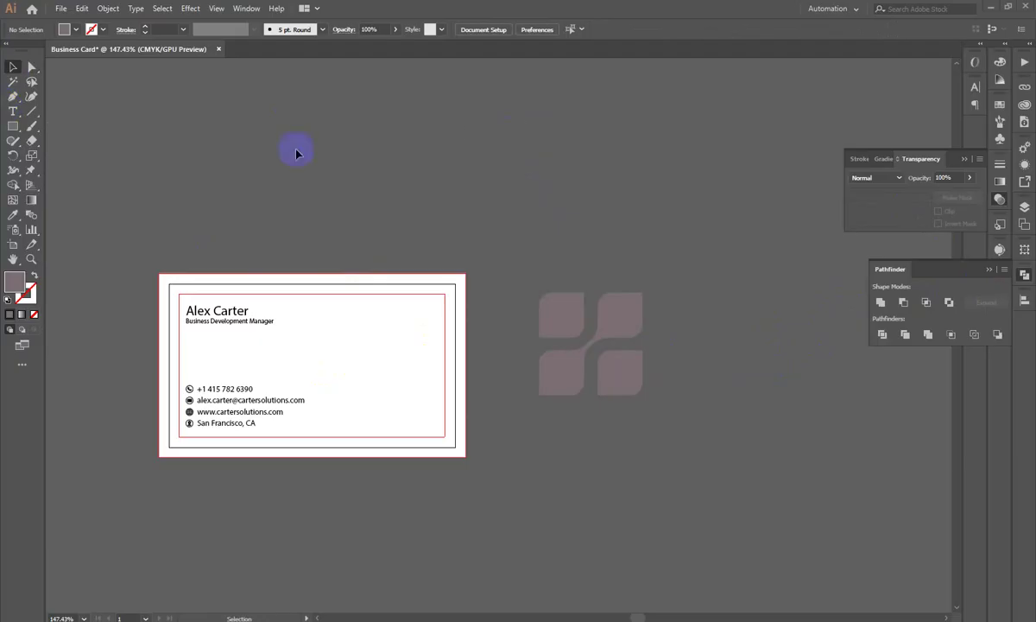
pyautogui.click(591, 337)
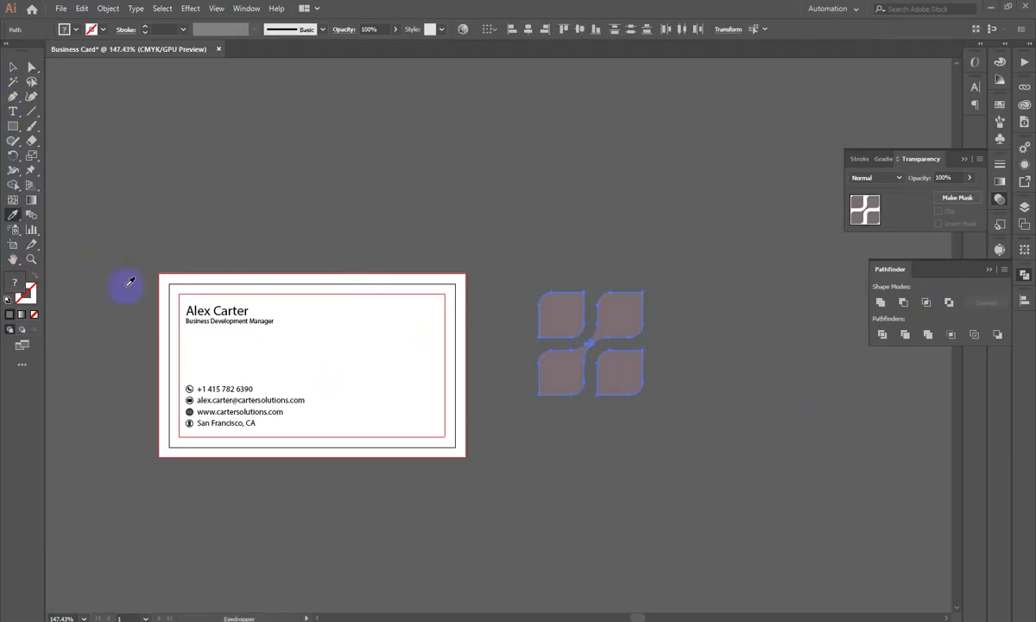
pyautogui.click(262, 436)
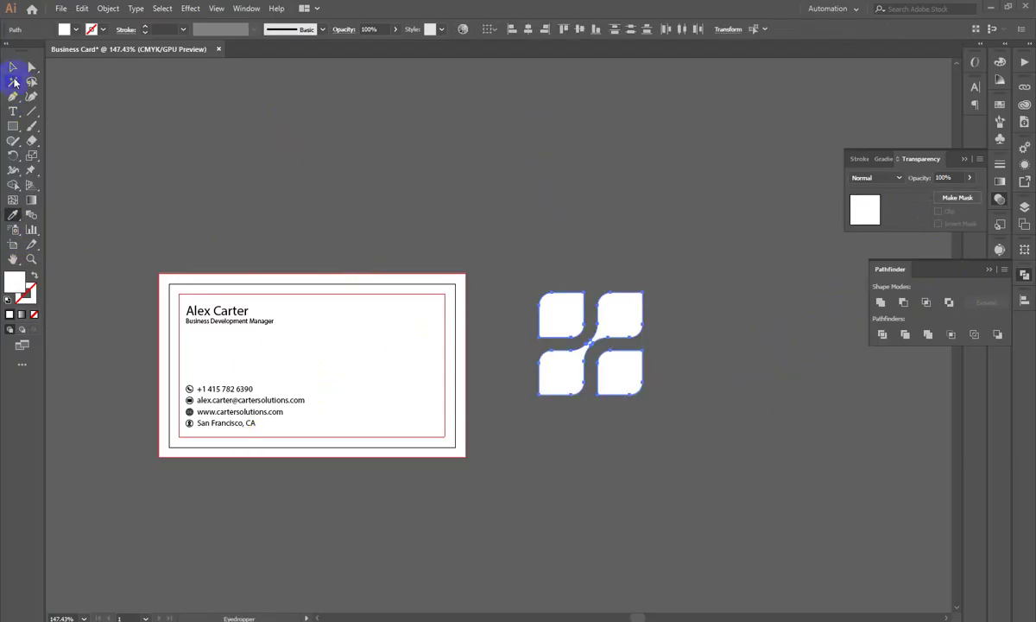
pyautogui.click(14, 69)
pyautogui.click(508, 222)
pyautogui.moveTo(508, 222); pyautogui.dragTo(434, 372)
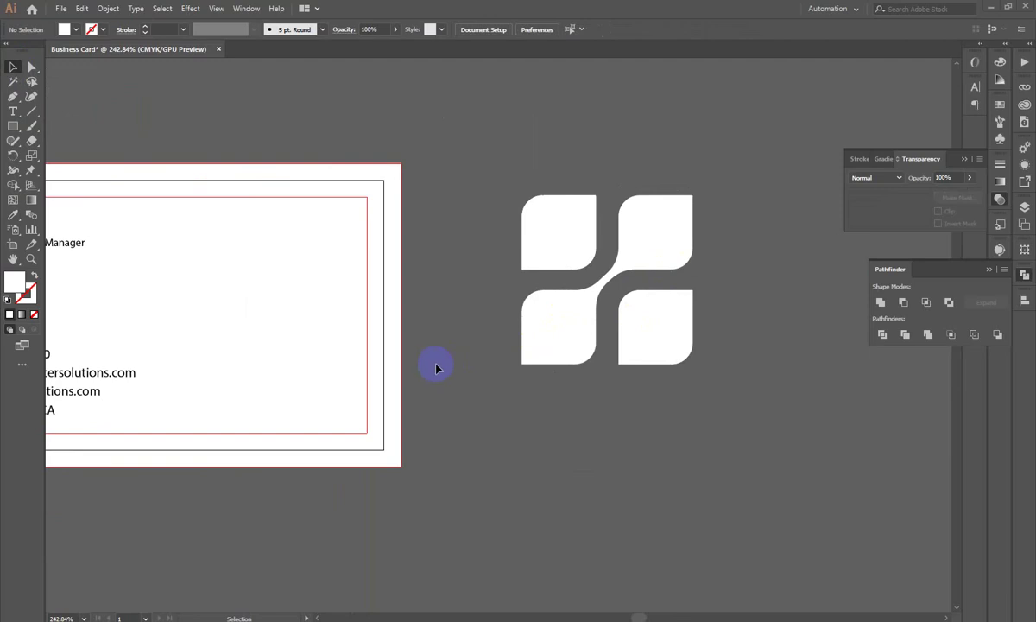
pyautogui.hotkey('ctrl', 'a')
pyautogui.click(735, 499)
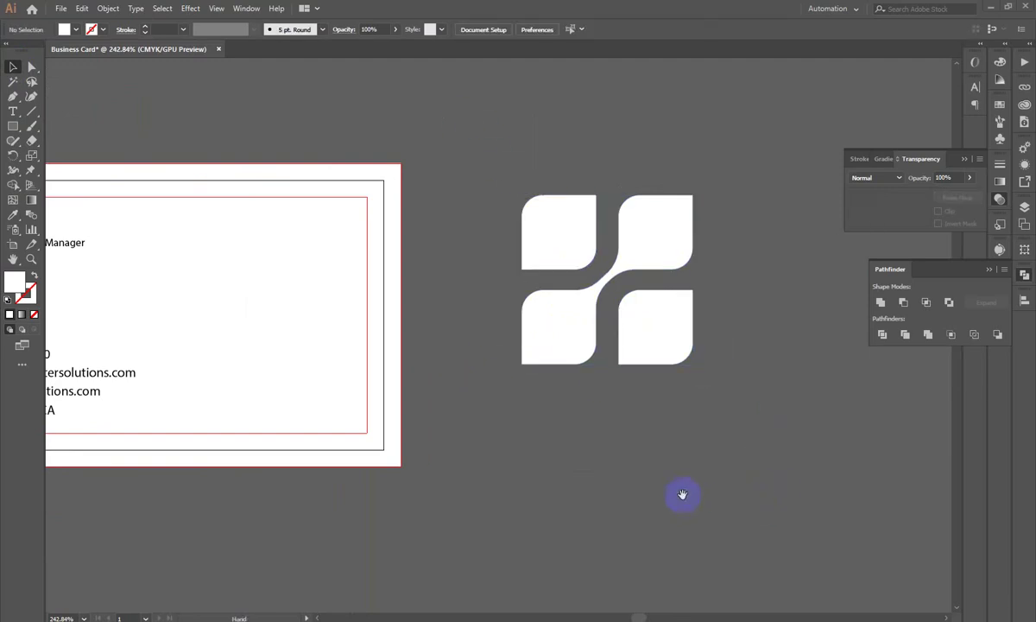
pyautogui.click(12, 113)
# Step: Start a new text line reading 'Co' beside the logo
pyautogui.moveTo(661, 293); pyautogui.dragTo(310, 282)
pyautogui.click(552, 239)
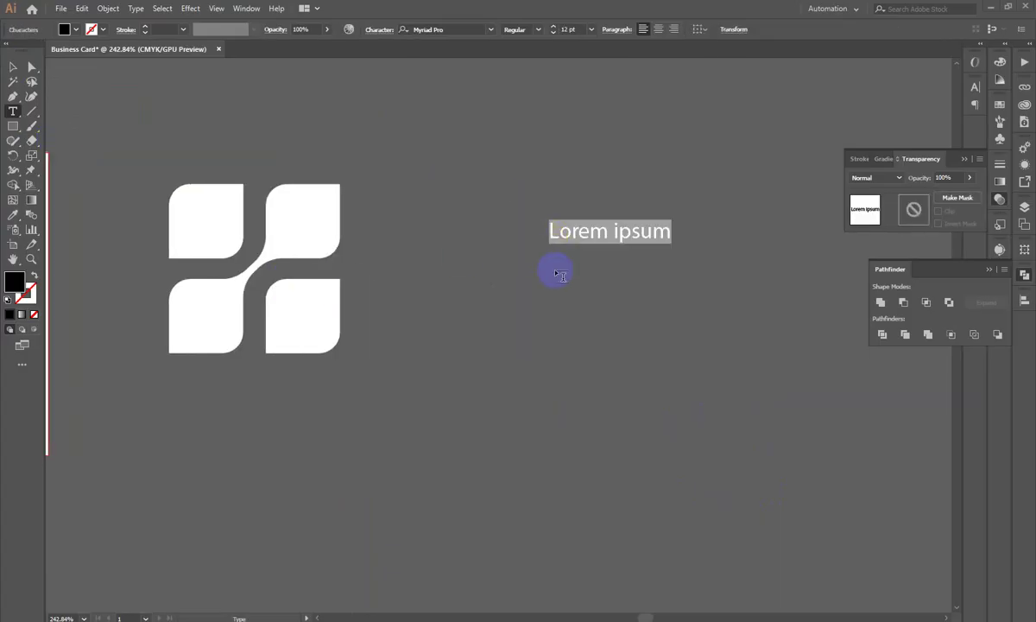
pyautogui.write('Co')
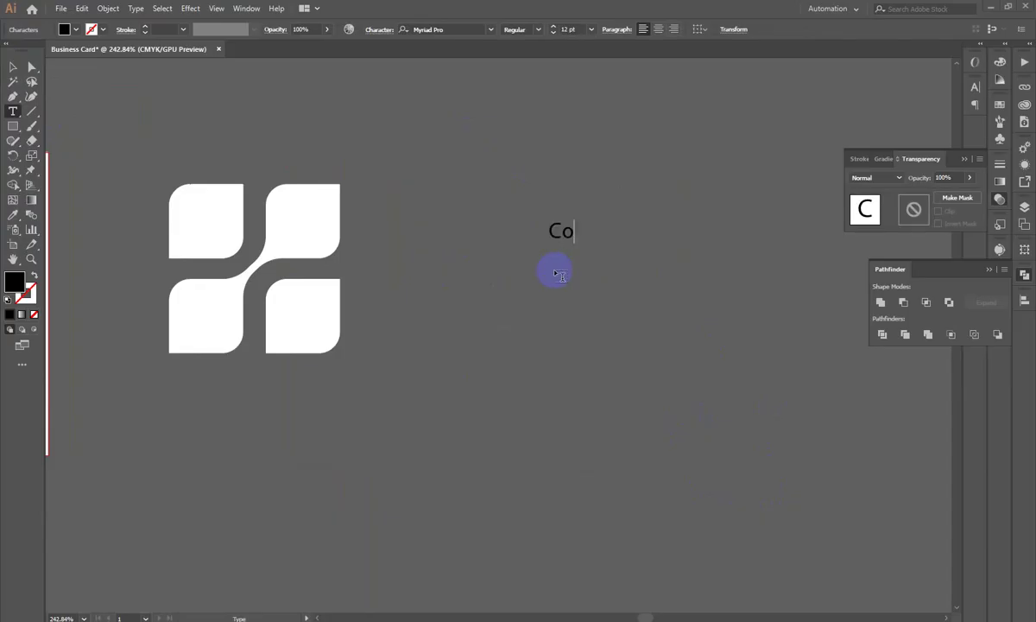
pyautogui.click(13, 67)
# Step: Bring the card and logo back into view and zoom in on the 'Co' text
pyautogui.click(512, 154)
pyautogui.moveTo(497, 231); pyautogui.dragTo(620, 324)
pyautogui.moveTo(792, 333); pyautogui.dragTo(469, 247)
pyautogui.hscroll(10, 469, 246)
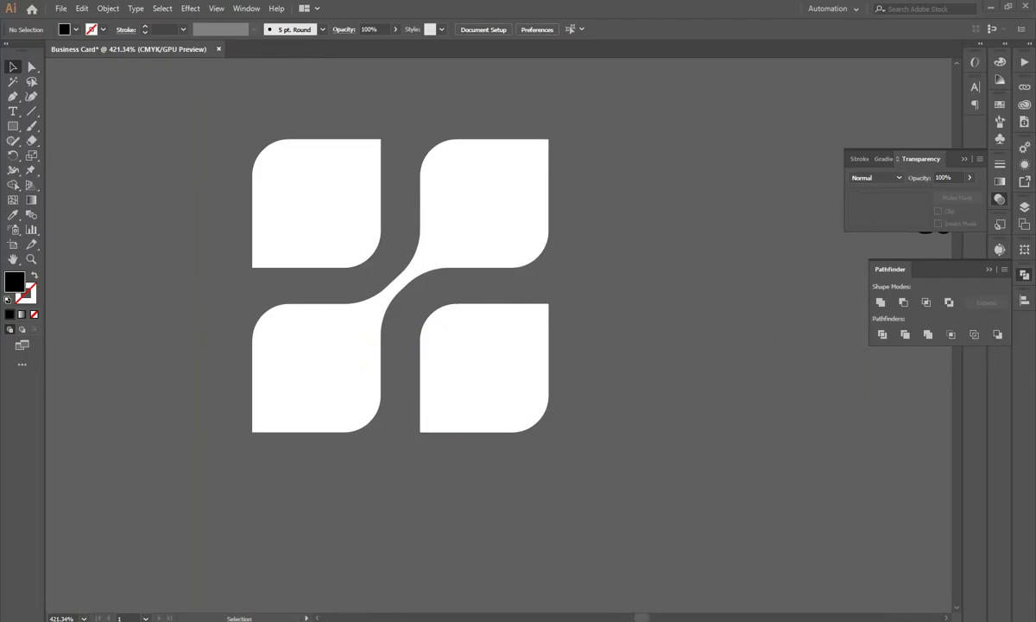
pyautogui.scroll(-3, 497, 488)
pyautogui.moveTo(254, 423); pyautogui.dragTo(566, 333)
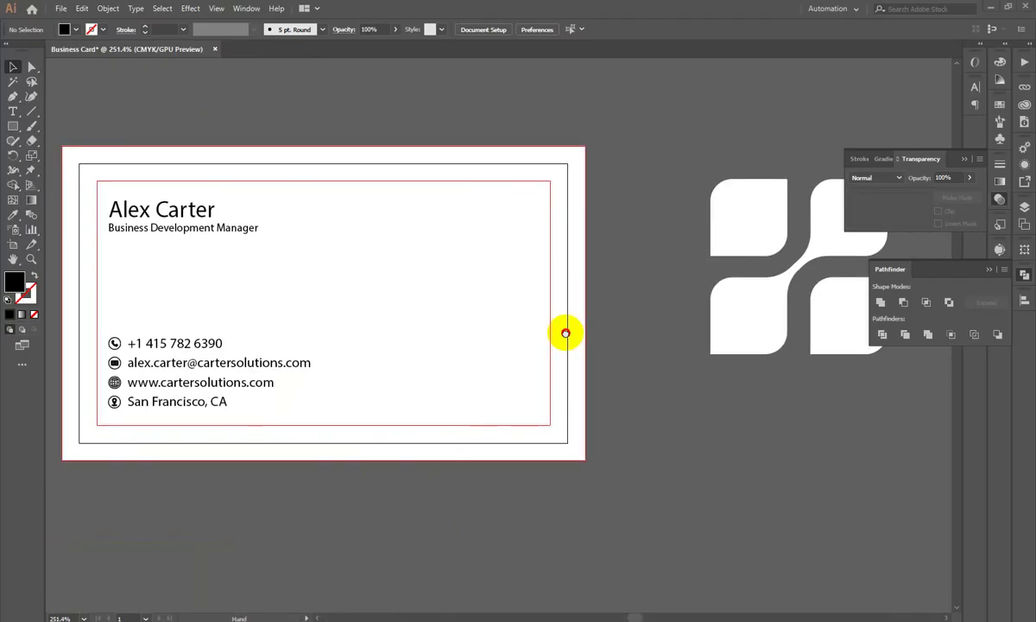
pyautogui.moveTo(680, 409); pyautogui.dragTo(58, 436)
pyautogui.scroll(8, 499, 298)
pyautogui.moveTo(509, 218); pyautogui.dragTo(561, 396)
pyautogui.scroll(-1, 562, 396)
# Step: Extend the 'Co' text into the company name, still misspelled as 'Carter Soltions'
pyautogui.click(557, 327)
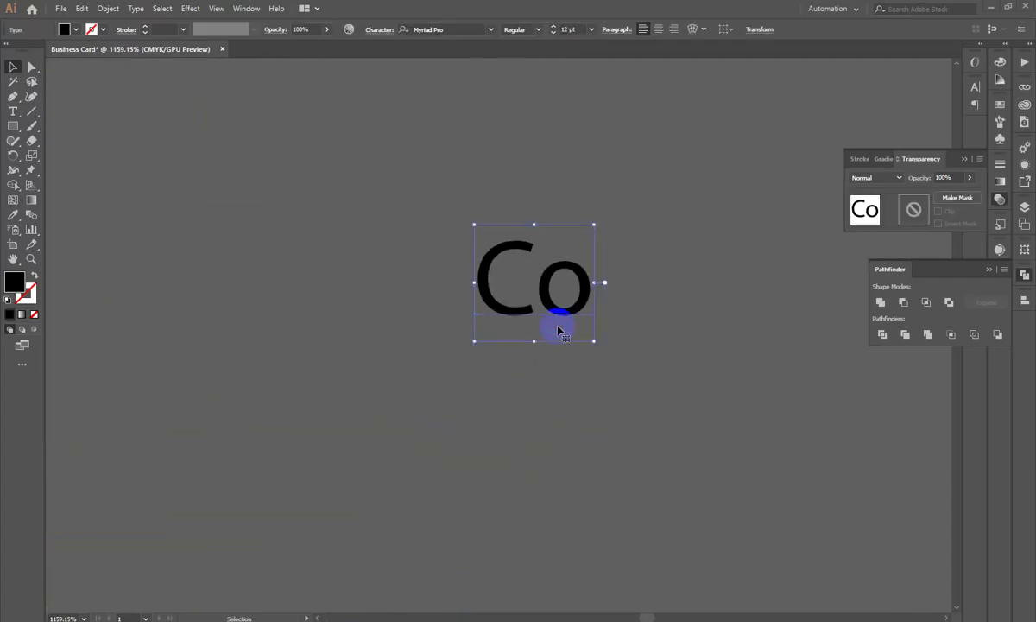
pyautogui.doubleClick(558, 327)
pyautogui.moveTo(549, 280); pyautogui.dragTo(613, 313)
pyautogui.write('ar')
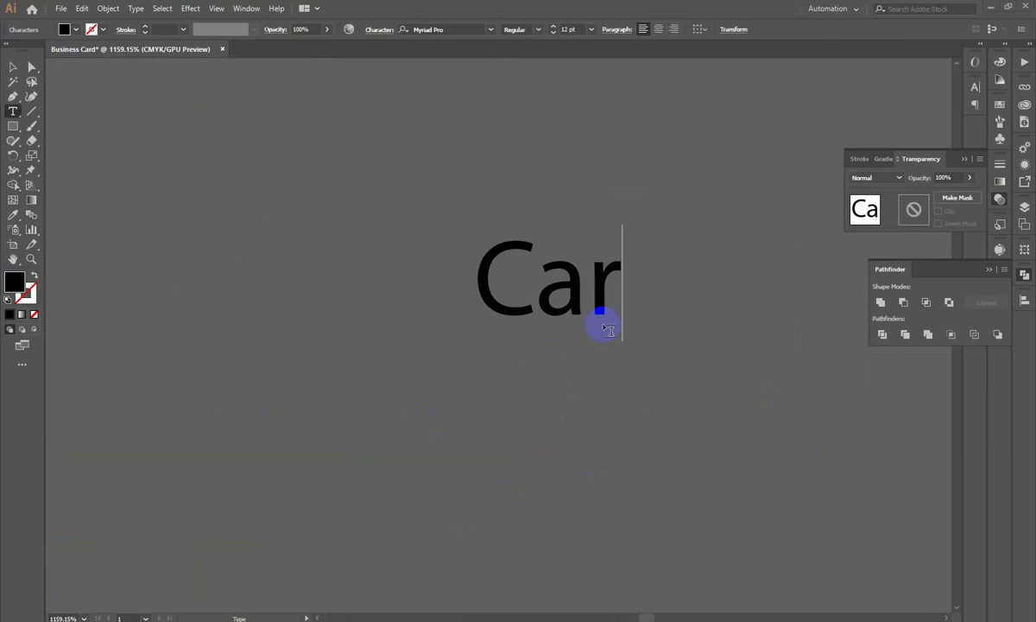
pyautogui.write('ter So')
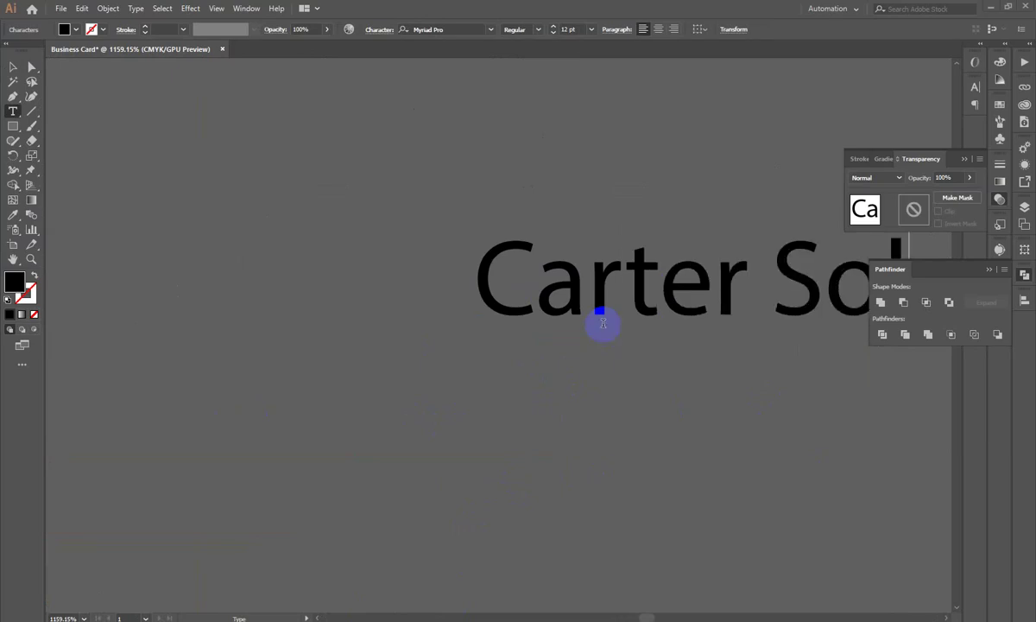
pyautogui.write('dtu')
pyautogui.press('BackSpace')
pyautogui.write('ion')
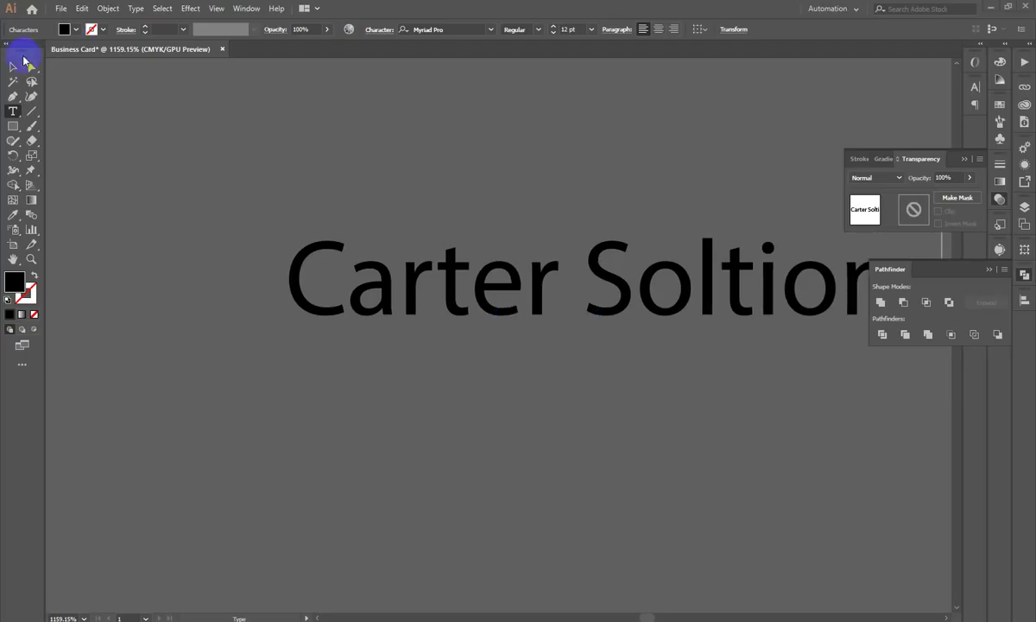
pyautogui.click(14, 66)
# Step: Move the company name text right beside the logo
pyautogui.click(139, 147)
pyautogui.hotkey('ctrl', 'space')
pyautogui.moveTo(650, 285); pyautogui.dragTo(349, 369)
pyautogui.hotkey('ctrl', 'space')
pyautogui.moveTo(748, 302); pyautogui.dragTo(524, 390)
pyautogui.click(511, 312)
pyautogui.click(610, 518)
pyautogui.click(456, 293)
# Step: Insert the missing 'u' so the text reads 'Carter Solutions'
pyautogui.doubleClick(667, 323)
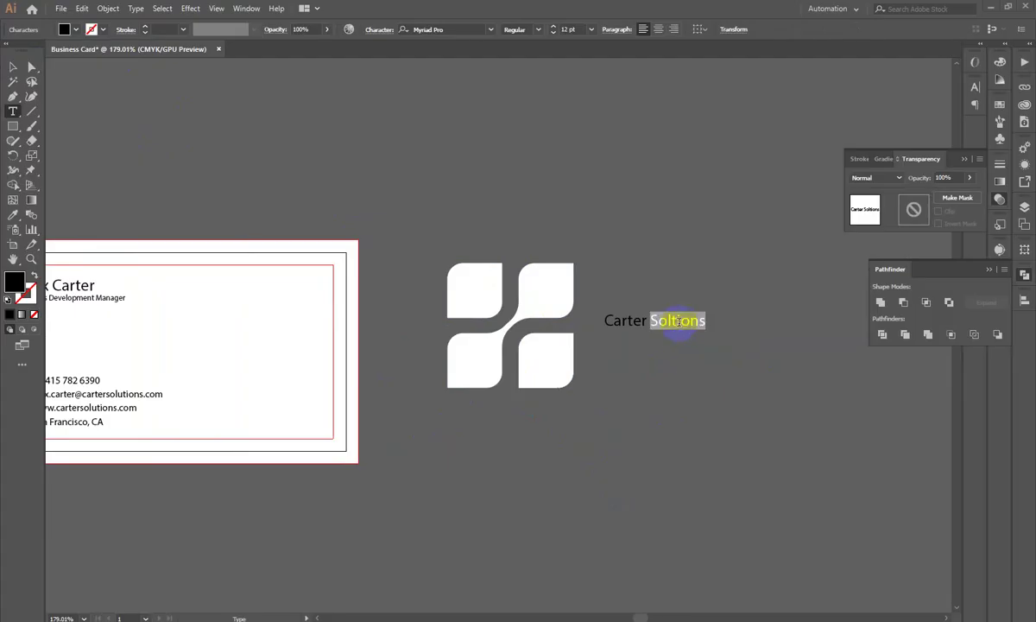
pyautogui.hscroll(-3, 671, 325)
pyautogui.press('Right')
pyautogui.scroll(3, 741, 297)
pyautogui.press('Left')
pyautogui.press('Left')
pyautogui.press('Left')
pyautogui.press('Left')
pyautogui.press('Left')
pyautogui.hscroll(-2, 491, 397)
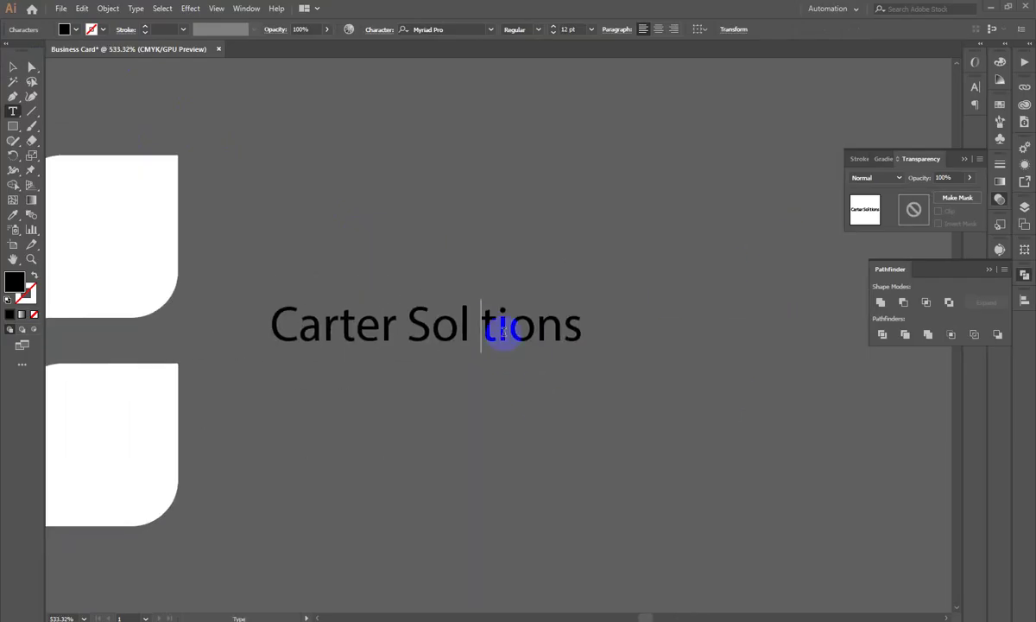
pyautogui.write('u')
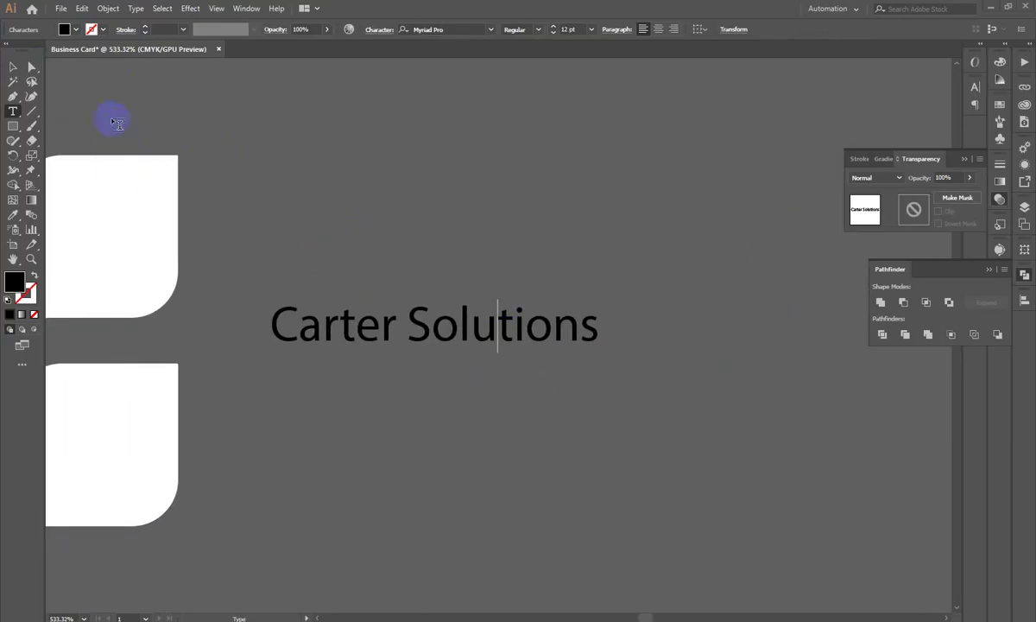
pyautogui.click(12, 68)
pyautogui.click(214, 139)
pyautogui.scroll(-5, 224, 370)
# Step: Group the four logo pieces with Ctrl+G and scale the group down
pyautogui.scroll(2, 456, 386)
pyautogui.click(456, 385)
pyautogui.moveTo(263, 215); pyautogui.dragTo(369, 284)
pyautogui.hotkey('ctrl', 'g')
pyautogui.click(367, 390)
pyautogui.click(354, 276)
# Step: Set 'Carter Solutions' beside the logo and enlarge it to match the logo's height
pyautogui.moveTo(566, 317); pyautogui.dragTo(388, 248)
pyautogui.click(495, 294)
pyautogui.moveTo(510, 313); pyautogui.dragTo(432, 341)
pyautogui.moveTo(573, 314); pyautogui.dragTo(518, 328)
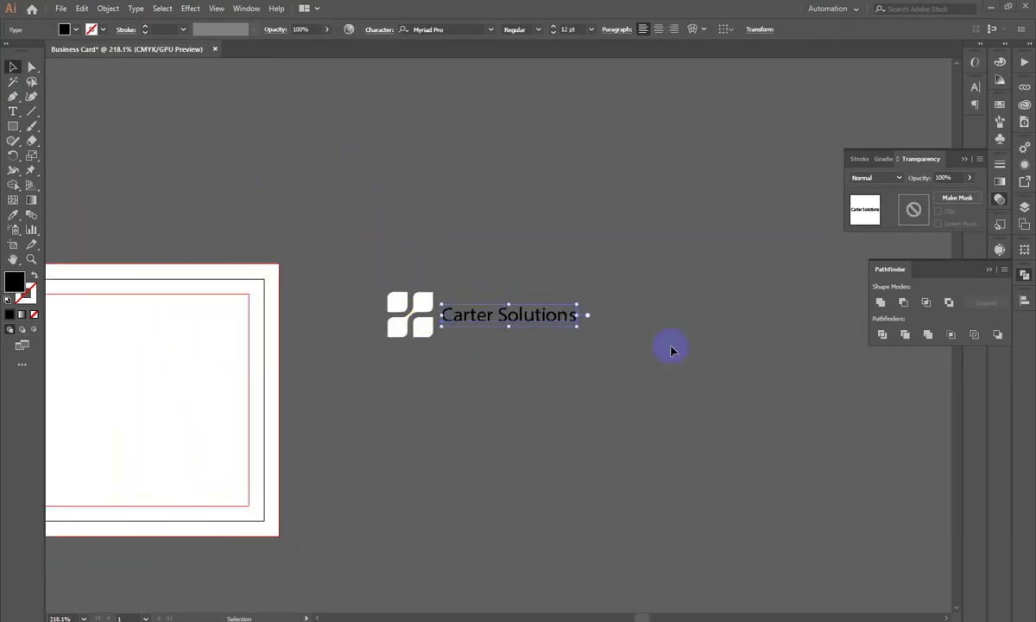
pyautogui.moveTo(582, 321); pyautogui.dragTo(668, 358)
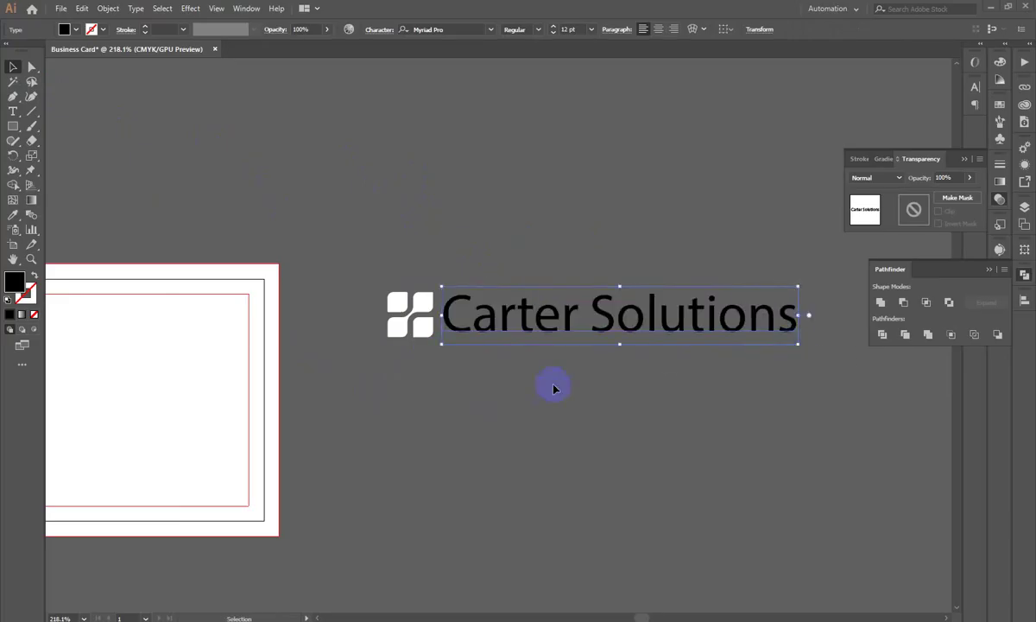
pyautogui.click(668, 358)
pyautogui.click(528, 313)
pyautogui.keyDown('ctrl'); pyautogui.click(527, 335); pyautogui.keyUp('ctrl')
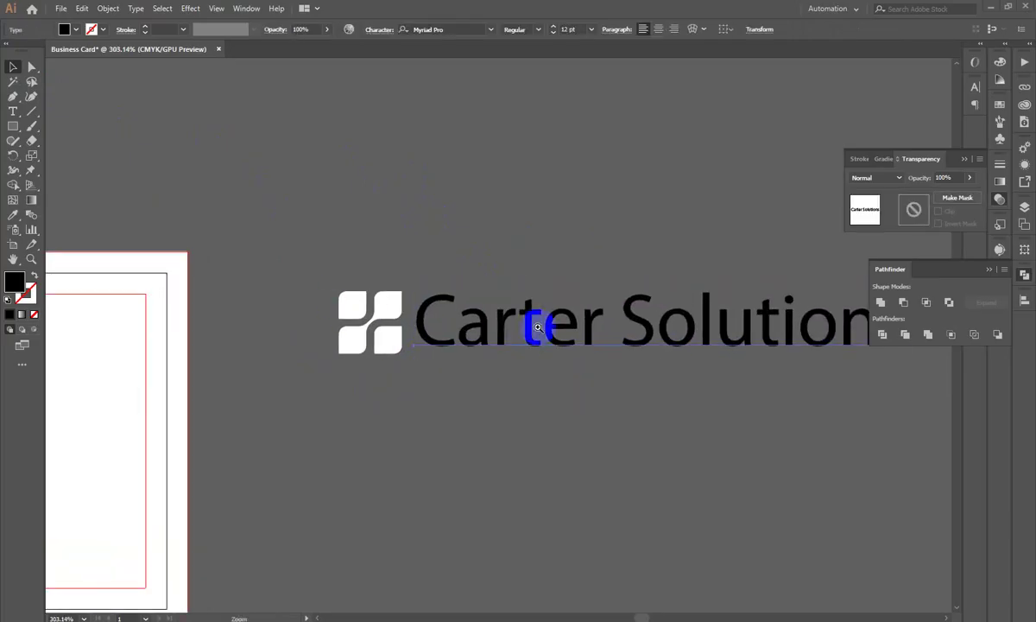
pyautogui.hscroll(2, 477, 393)
pyautogui.click(477, 393)
pyautogui.click(463, 317)
pyautogui.moveTo(277, 229); pyautogui.dragTo(678, 462)
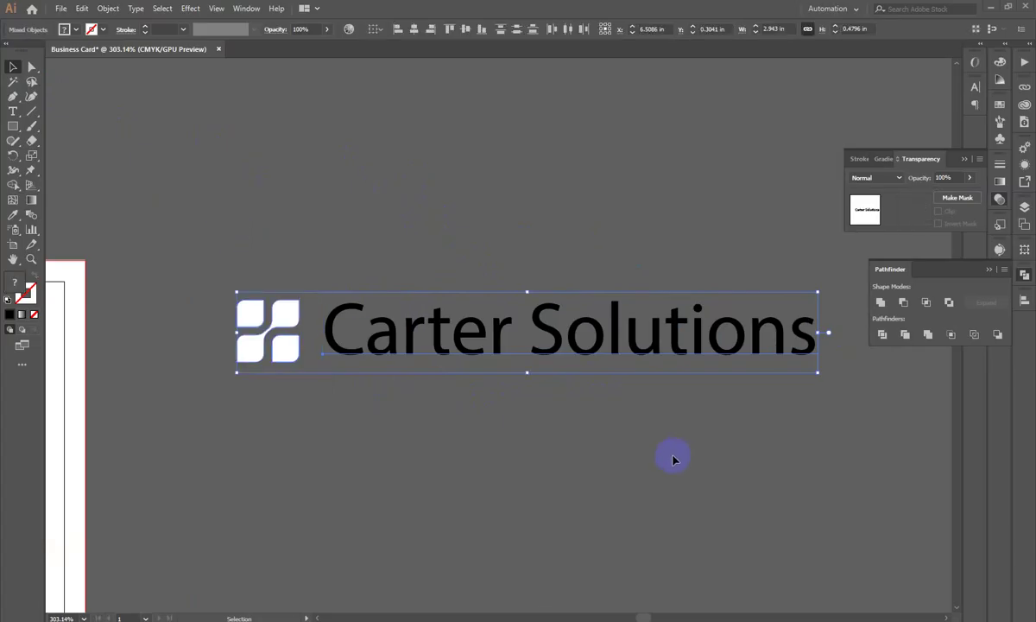
pyautogui.moveTo(226, 402); pyautogui.dragTo(290, 273)
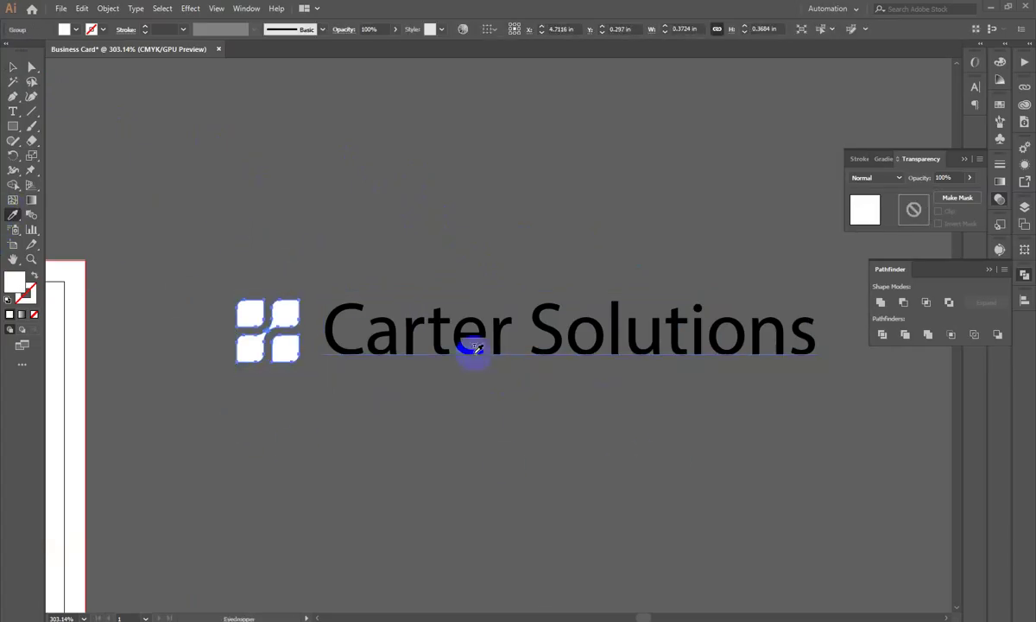
# Step: Give the logo the text's black fill, then move the logo and name onto the card and shrink them
pyautogui.click(378, 345)
pyautogui.click(11, 69)
pyautogui.scroll(-3, 535, 203)
pyautogui.keyDown('shift'); pyautogui.click(777, 267); pyautogui.keyUp('shift')
pyautogui.moveTo(777, 268); pyautogui.dragTo(286, 290)
pyautogui.moveTo(325, 257); pyautogui.dragTo(370, 312)
pyautogui.moveTo(309, 305); pyautogui.dragTo(505, 280)
# Step: Move 'Carter Solutions' off the card, enlarge the logo mark at the top-right, then return to Chrome
pyautogui.moveTo(423, 191); pyautogui.dragTo(537, 321)
pyautogui.moveTo(488, 351); pyautogui.dragTo(445, 276)
pyautogui.moveTo(456, 305); pyautogui.dragTo(359, 339)
pyautogui.moveTo(493, 294); pyautogui.dragTo(775, 307)
pyautogui.moveTo(388, 294); pyautogui.dragTo(458, 365)
pyautogui.moveTo(433, 344); pyautogui.dragTo(597, 208)
pyautogui.click(740, 416)
pyautogui.press('z')
pyautogui.press('v')
pyautogui.click(585, 201)
pyautogui.click(794, 397)
pyautogui.moveTo(794, 397); pyautogui.dragTo(551, 493)
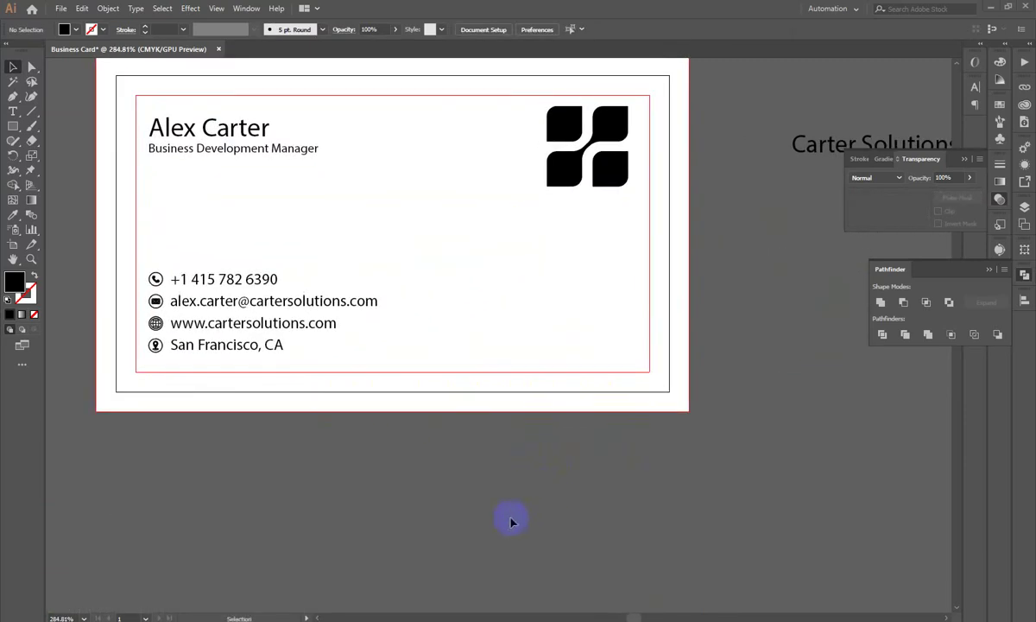
pyautogui.hotkey('alt', 'Tab')
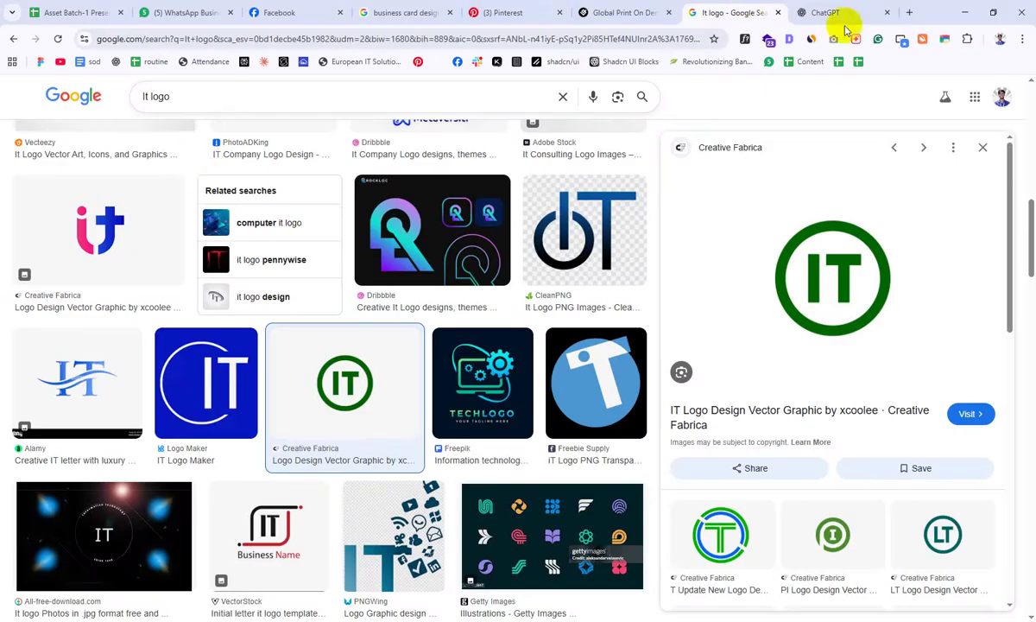
# Step: In a new tab, run a Google Images search for 'qr code' and preview one result
pyautogui.click(825, 11)
pyautogui.click(909, 12)
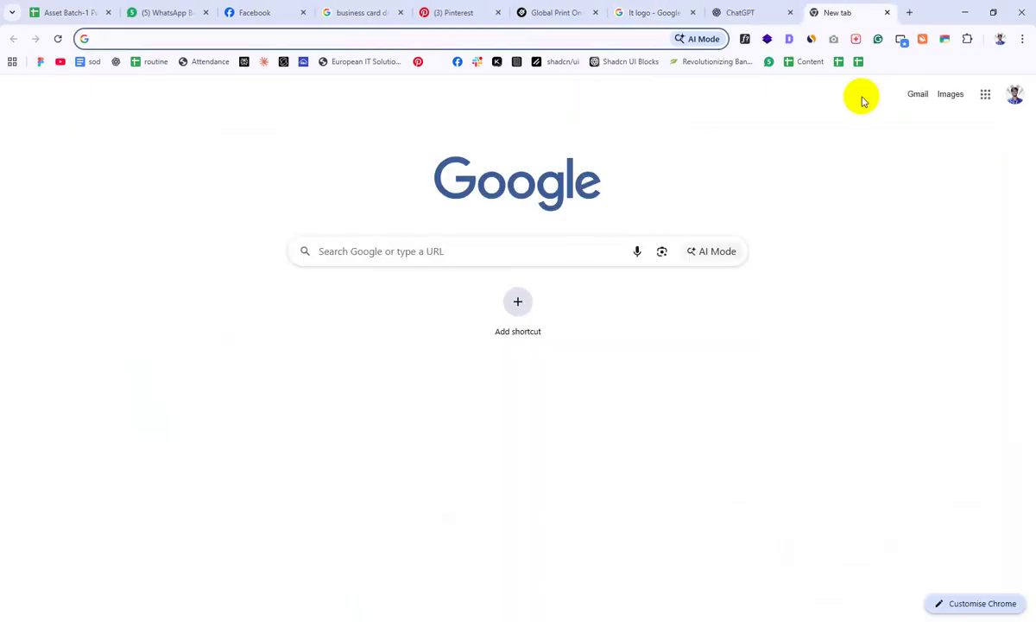
pyautogui.write('qr cod')
pyautogui.press('Down')
pyautogui.press('Return')
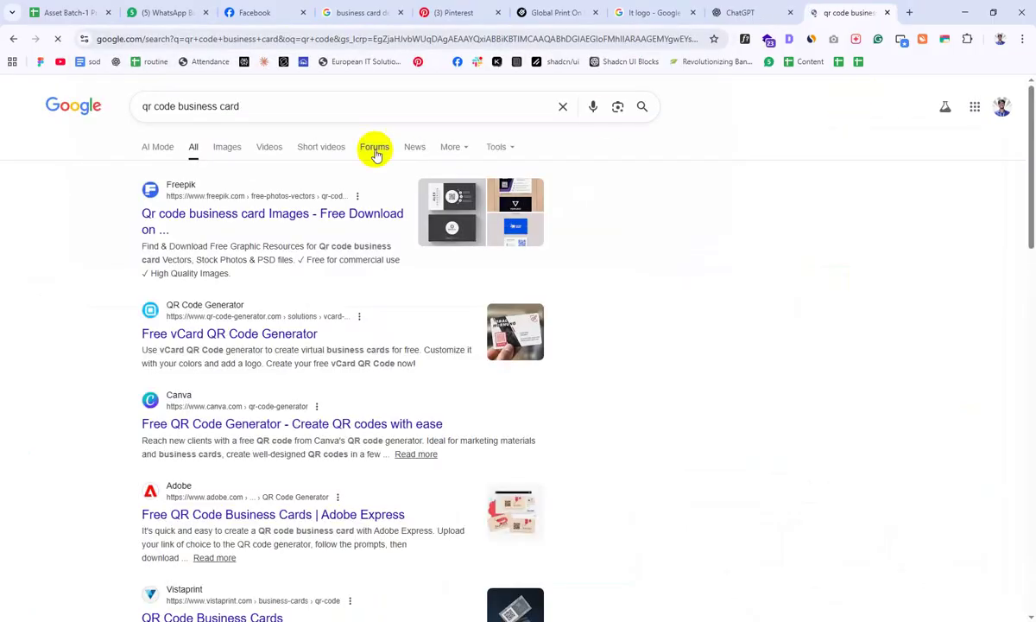
pyautogui.moveTo(177, 106); pyautogui.dragTo(285, 102)
pyautogui.press('BackSpace')
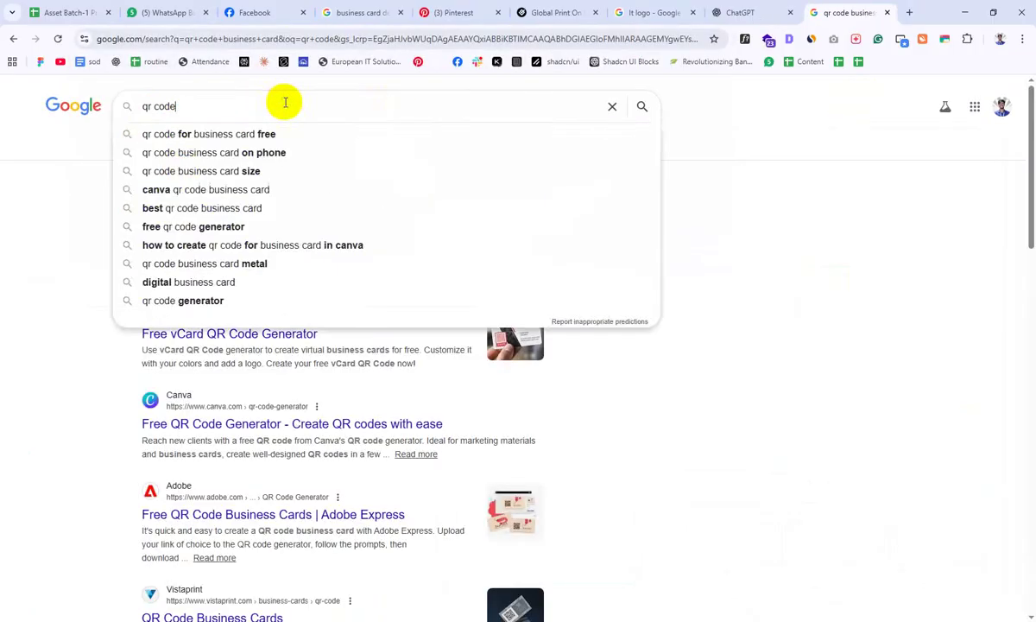
pyautogui.press('Return')
pyautogui.click(231, 155)
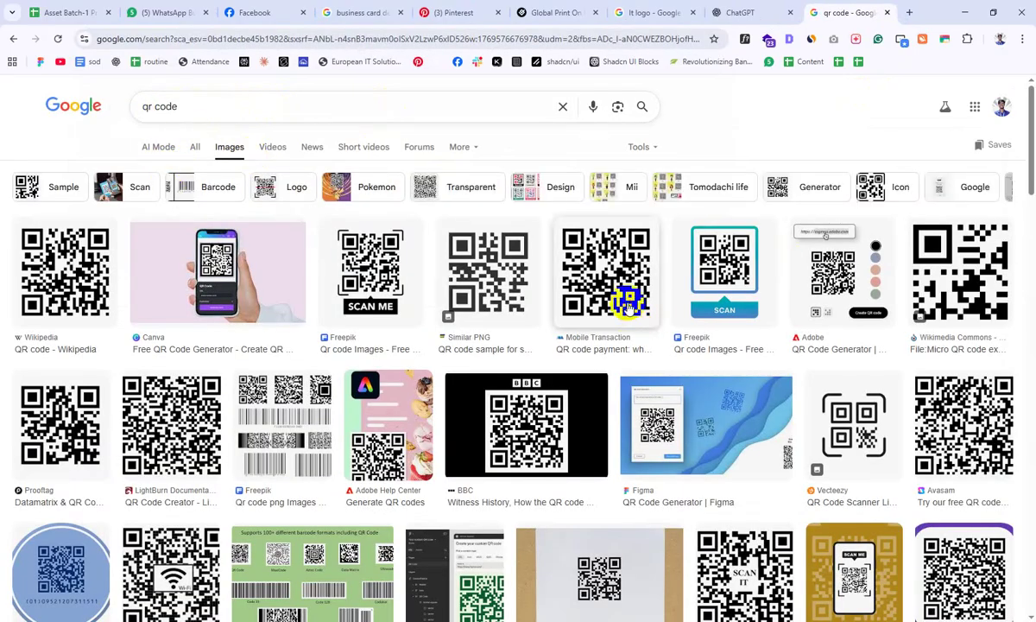
pyautogui.click(628, 302)
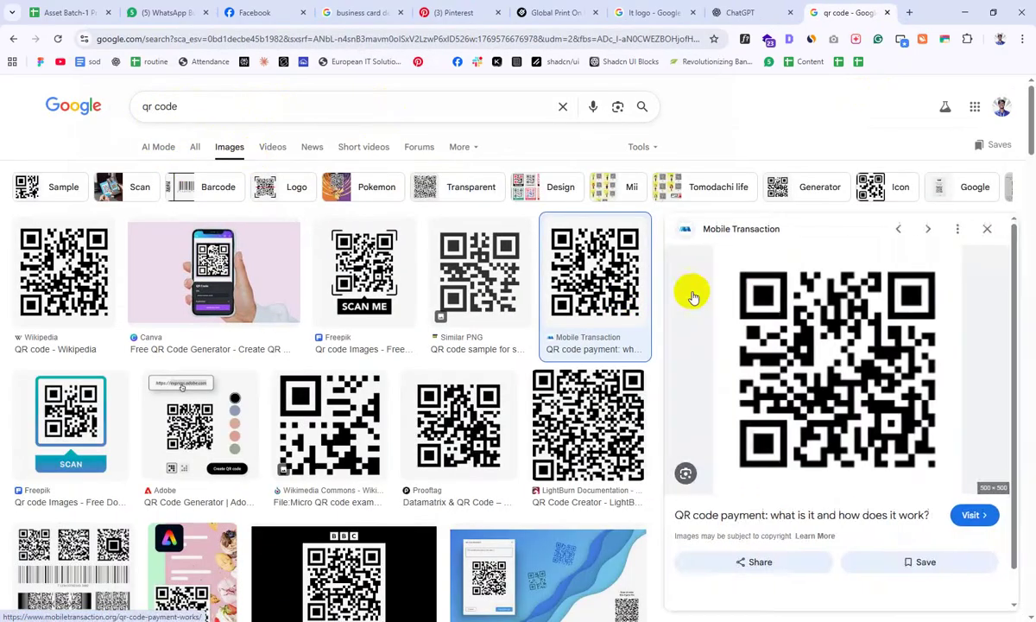
# Step: Search 'qr code generator' in another new tab
pyautogui.click(911, 12)
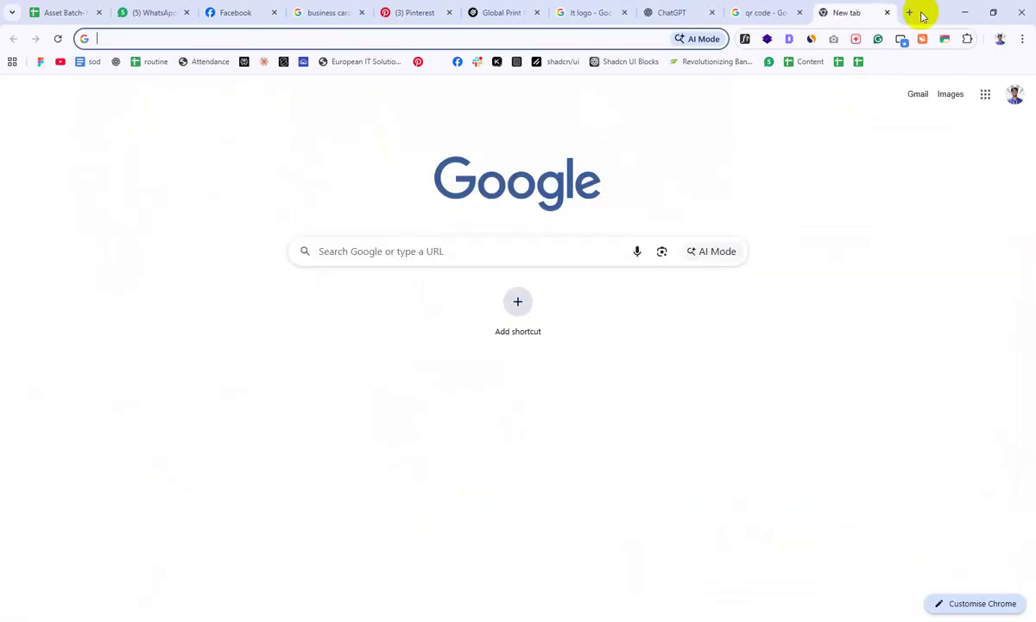
pyautogui.write('qr code')
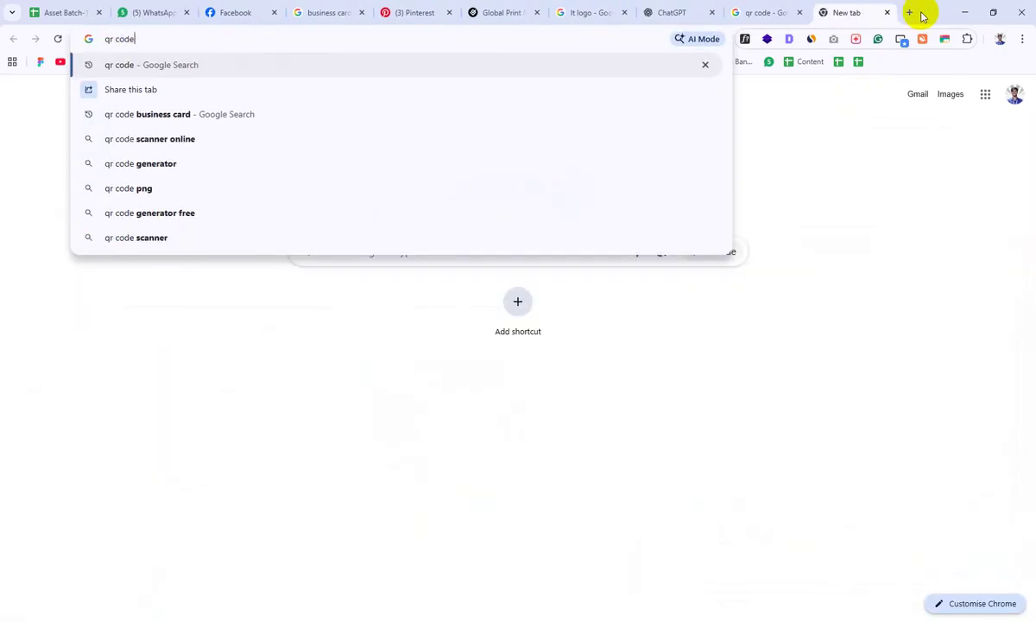
pyautogui.write(' ge')
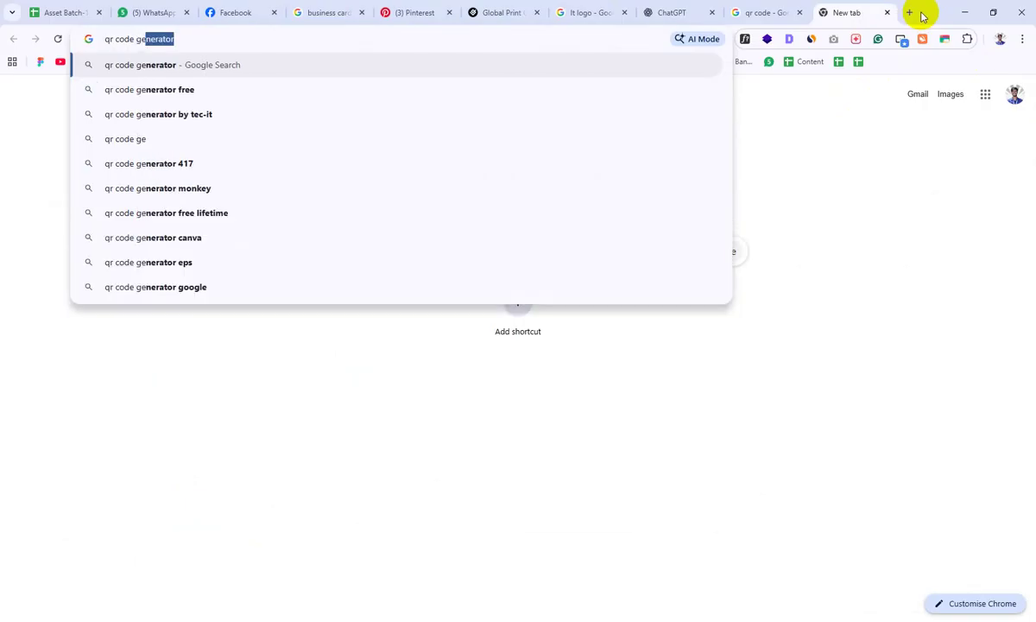
pyautogui.press('Return')
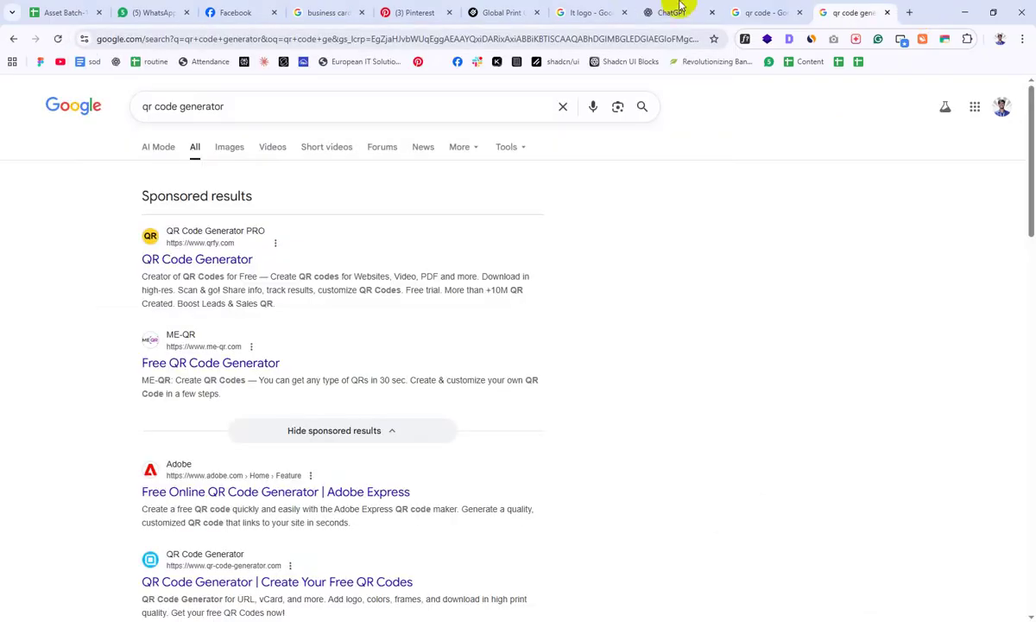
# Step: Open the Adobe Express QR code generator result in a new tab
pyautogui.scroll(-2, 562, 347)
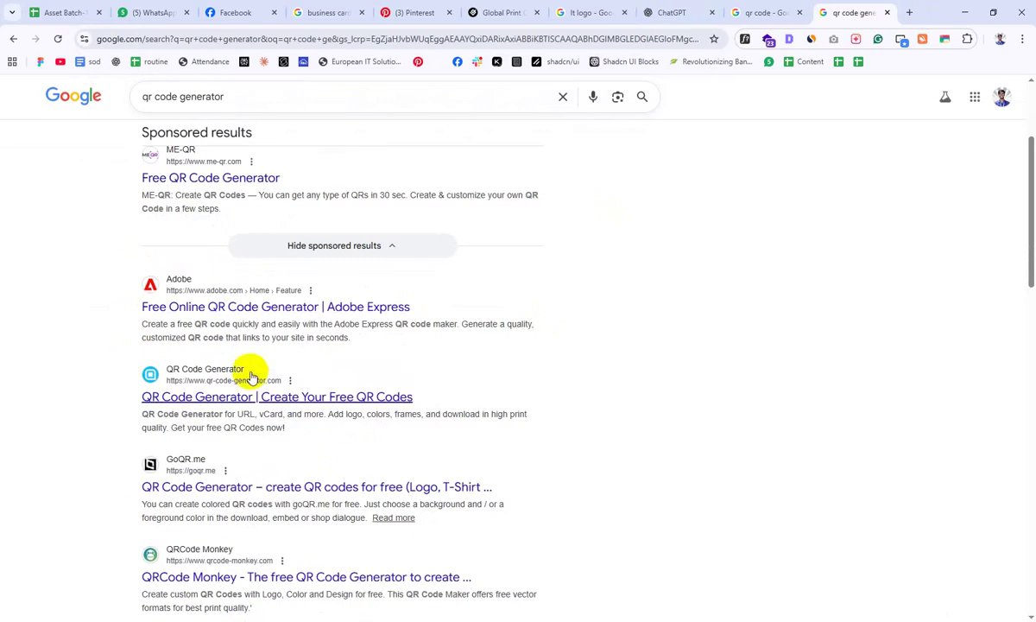
pyautogui.rightClick(177, 319)
pyautogui.click(221, 331)
pyautogui.click(842, 12)
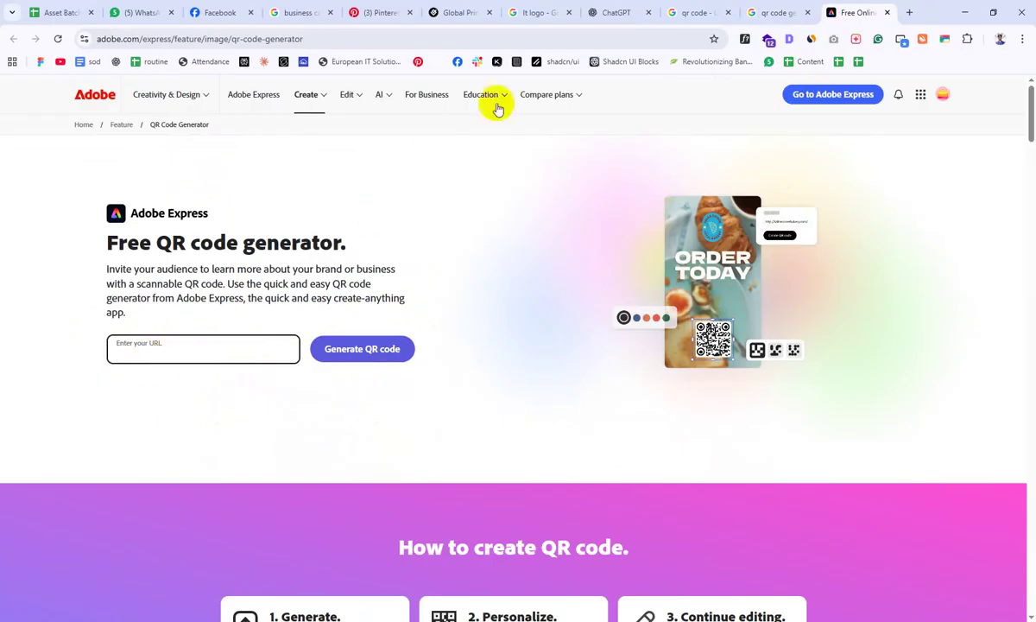
# Step: Open the GoQR and QRCode Monkey generator results in new tabs
pyautogui.click(751, 10)
pyautogui.scroll(-2, 457, 262)
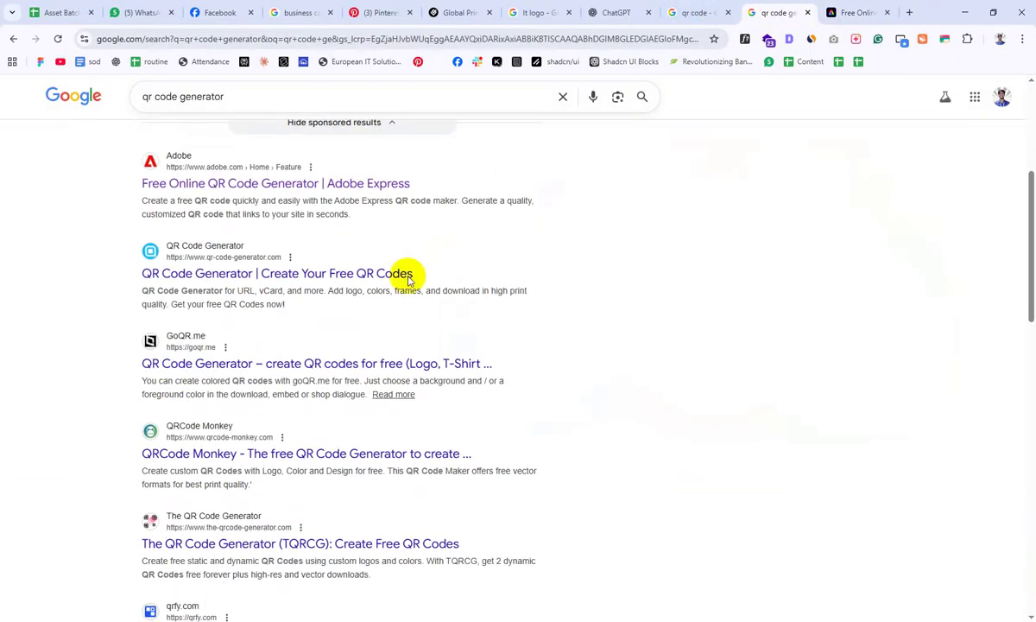
pyautogui.rightClick(191, 369)
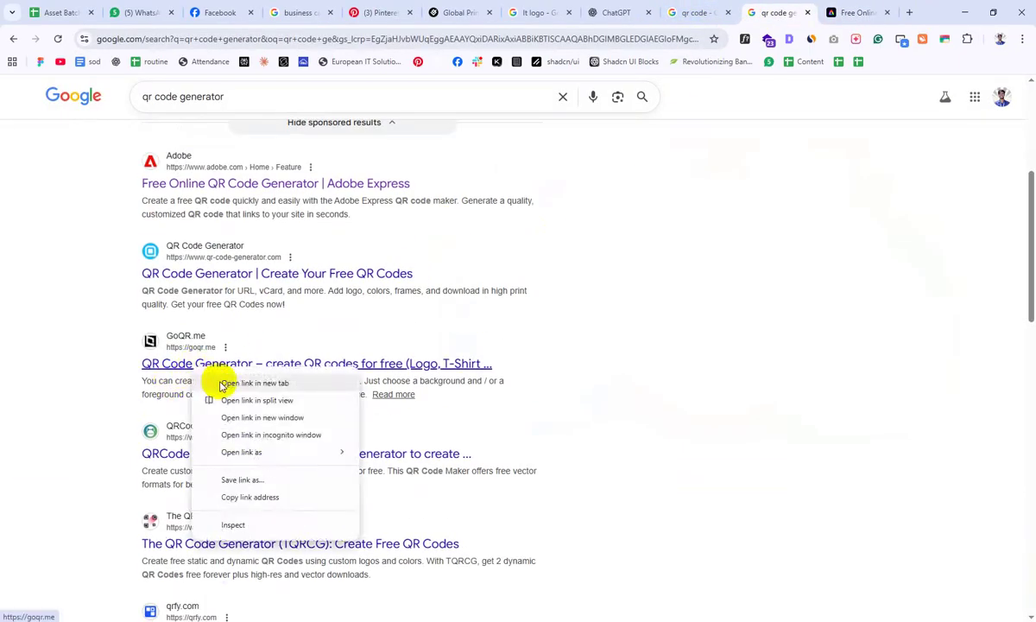
pyautogui.click(211, 383)
pyautogui.rightClick(261, 452)
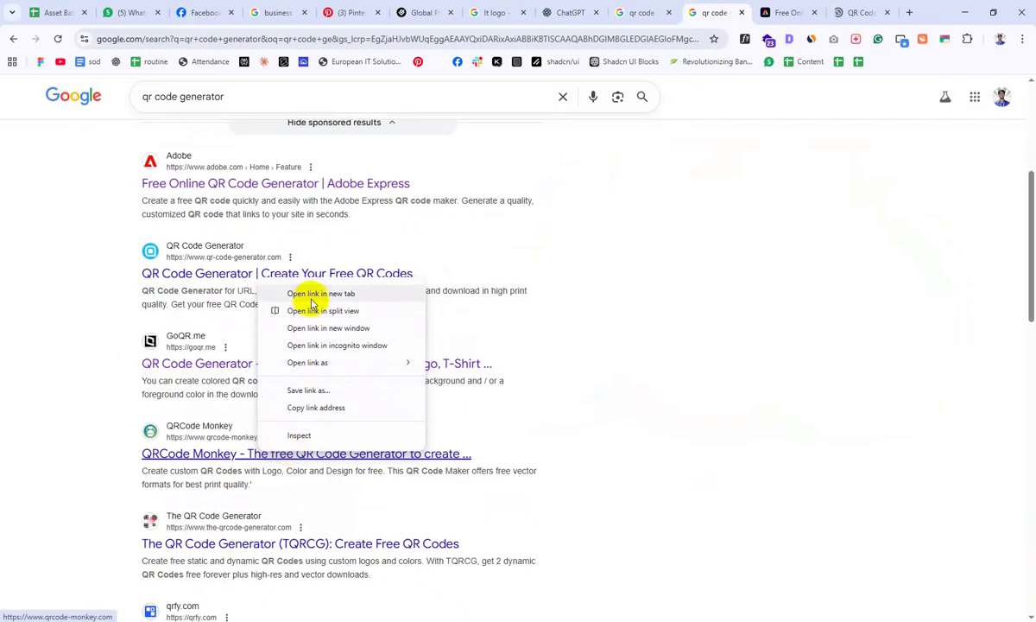
pyautogui.click(302, 293)
# Step: Compare the Adobe Express and GoQR generator pages, then open a fresh tab
pyautogui.click(732, 11)
pyautogui.click(796, 10)
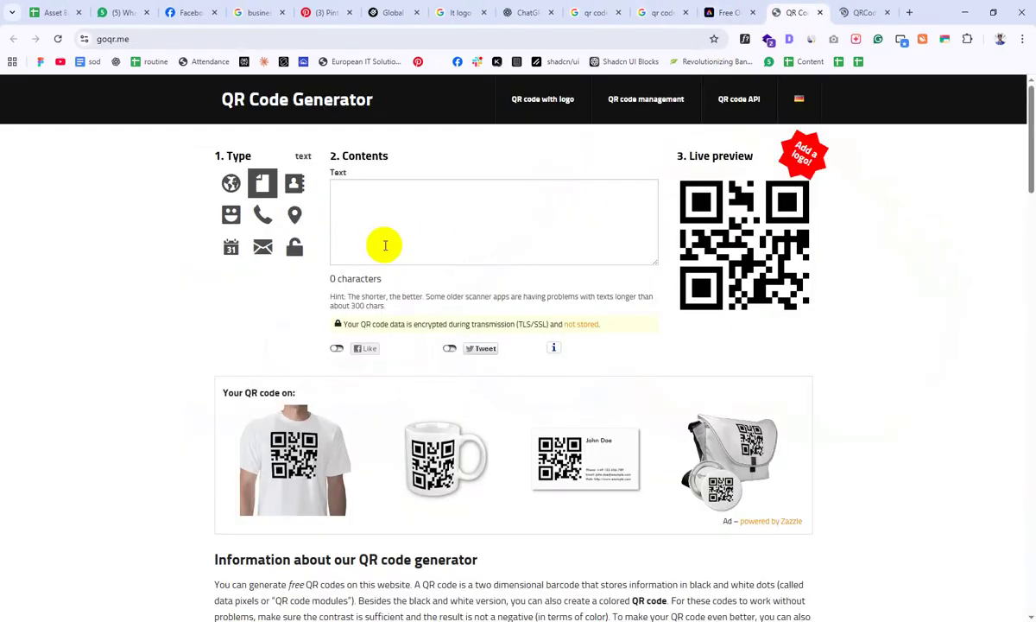
pyautogui.click(723, 13)
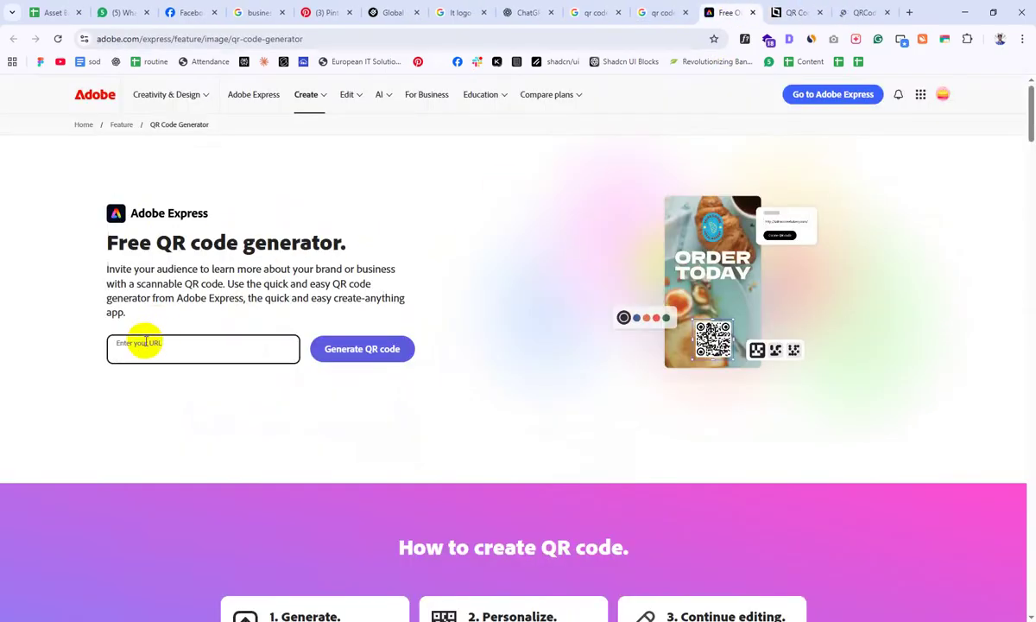
pyautogui.click(796, 12)
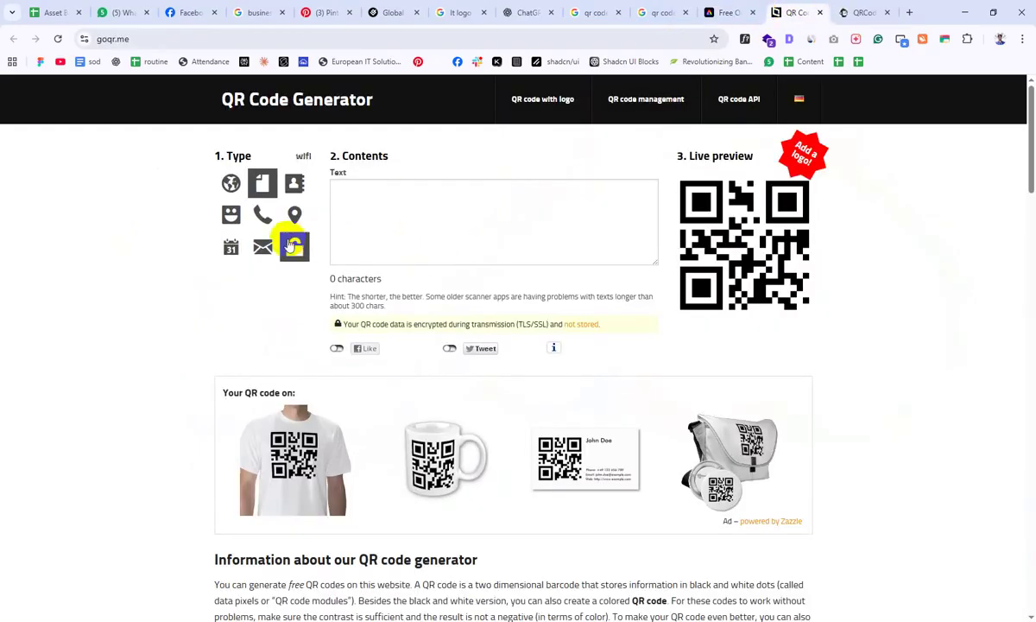
pyautogui.click(230, 185)
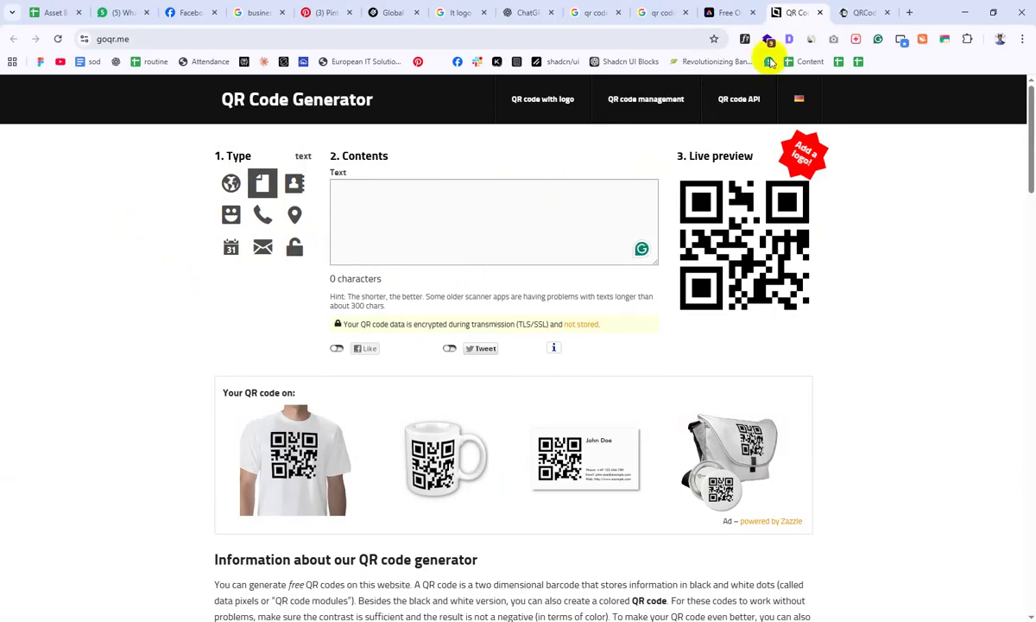
pyautogui.click(736, 9)
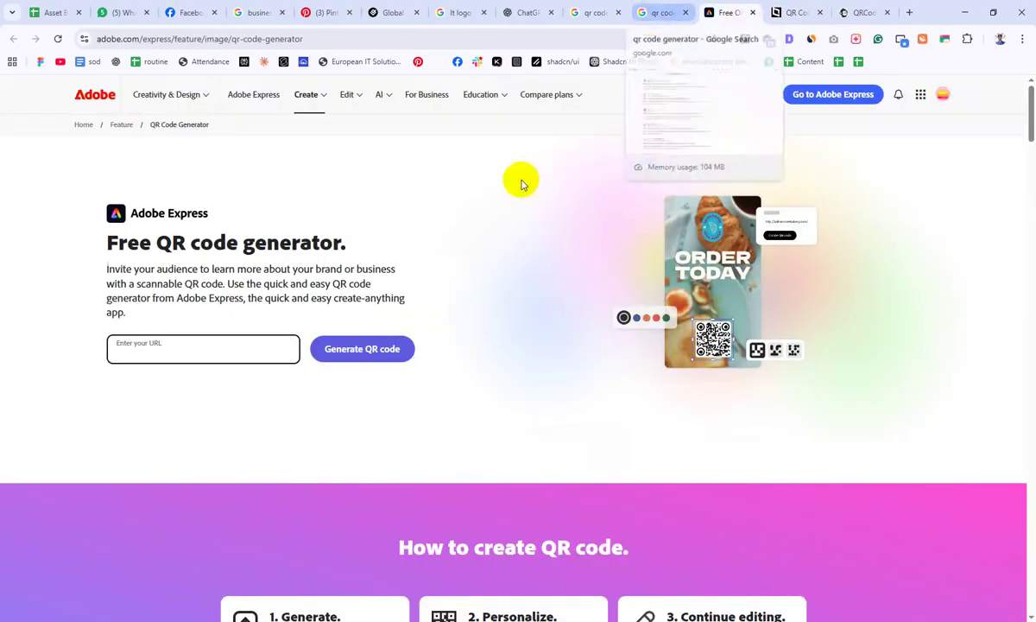
pyautogui.click(909, 12)
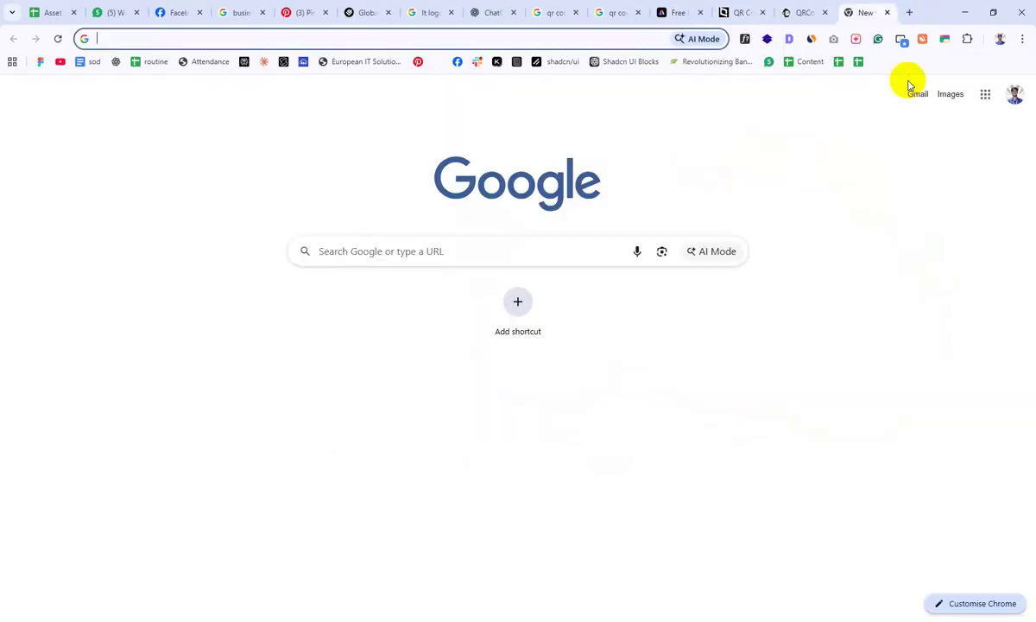
pyautogui.hotkey('alt', 'Tab')
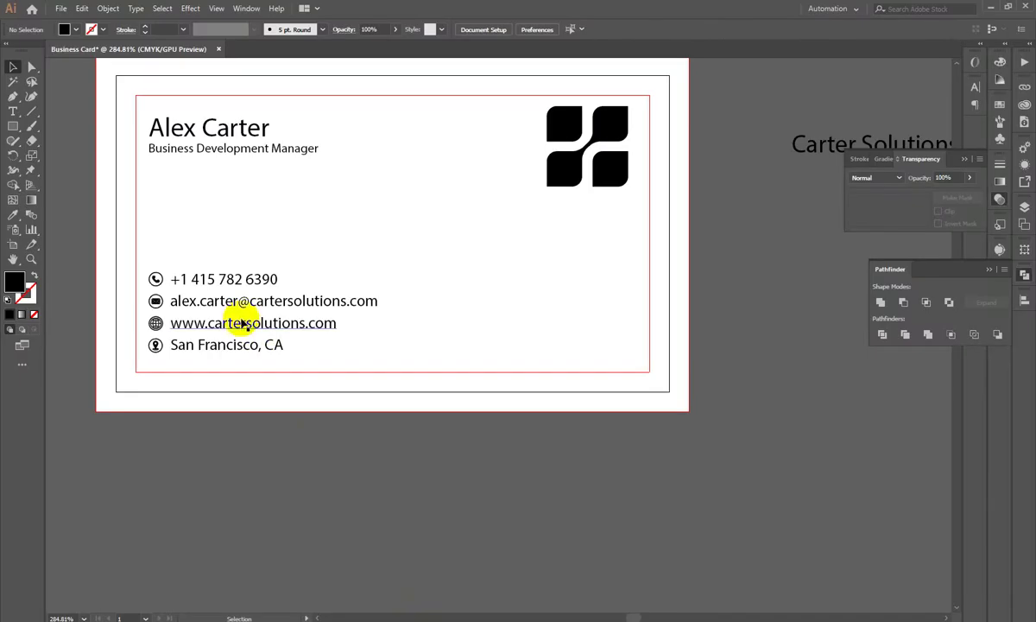
pyautogui.doubleClick(245, 325)
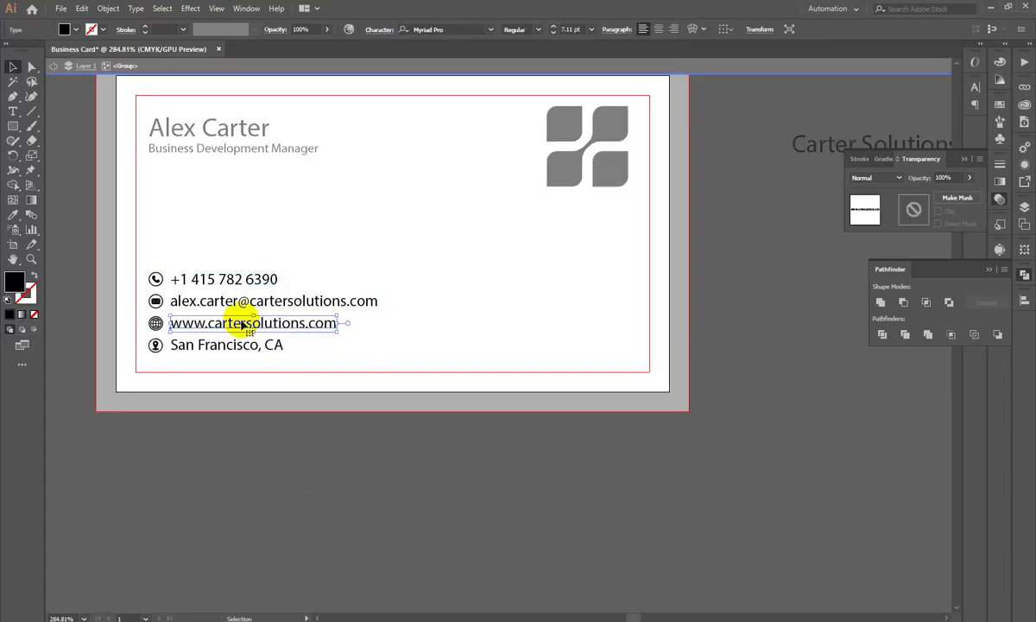
pyautogui.doubleClick(243, 323)
pyautogui.hotkey('ctrl', 'a')
pyautogui.hotkey('ctrl', 'c')
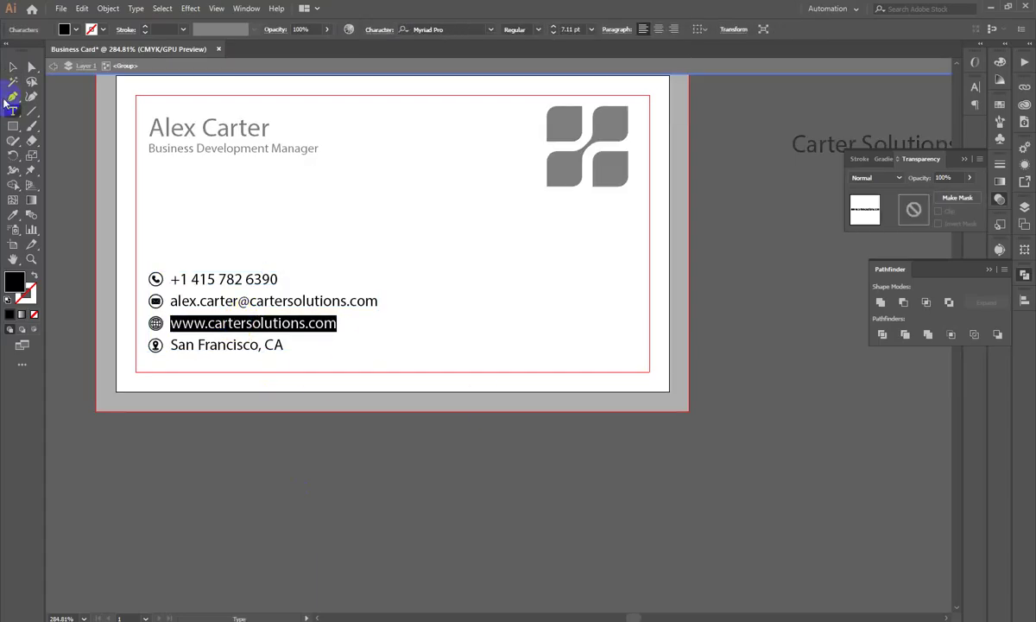
pyautogui.click(13, 67)
pyautogui.doubleClick(922, 475)
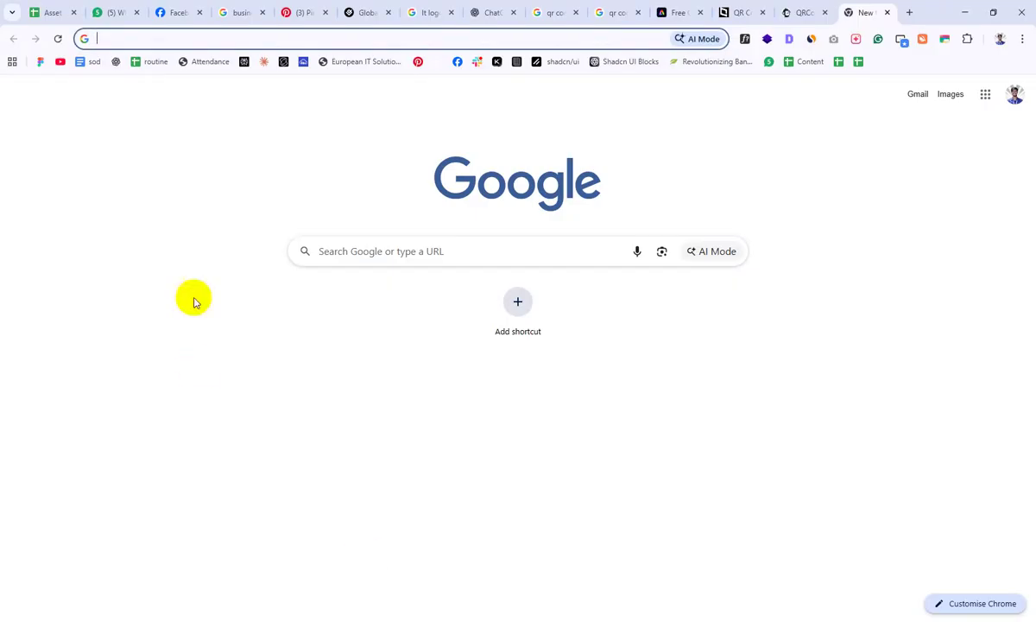
pyautogui.hotkey('ctrl', 'shift', 'Tab')
pyautogui.hotkey('ctrl', 'shift', 'Tab')
pyautogui.hotkey('ctrl', 'shift', 'Tab')
pyautogui.click(192, 356)
pyautogui.hotkey('ctrl', 'v')
pyautogui.click(371, 353)
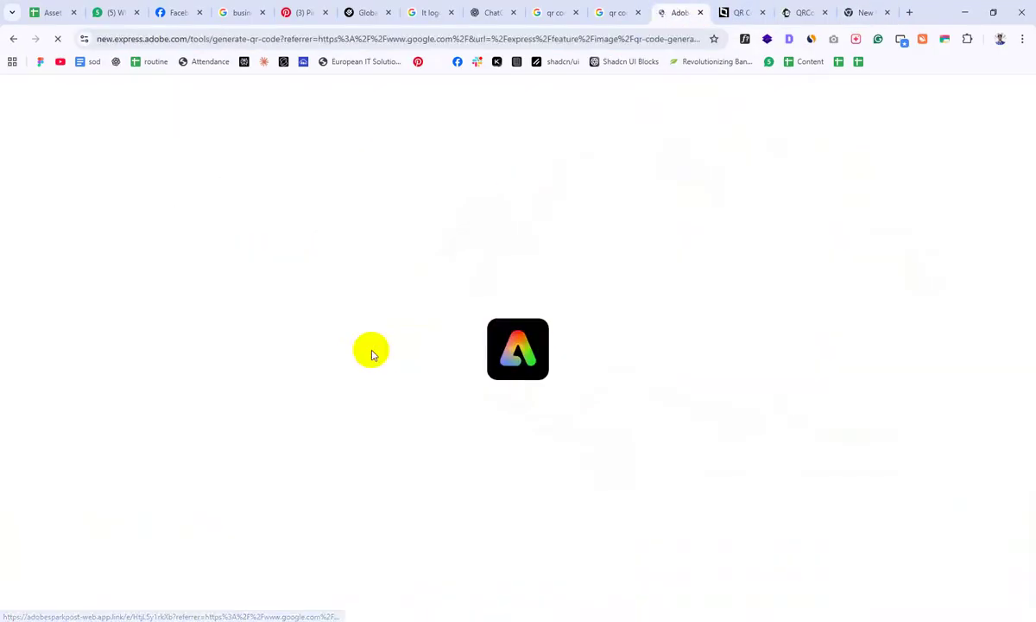
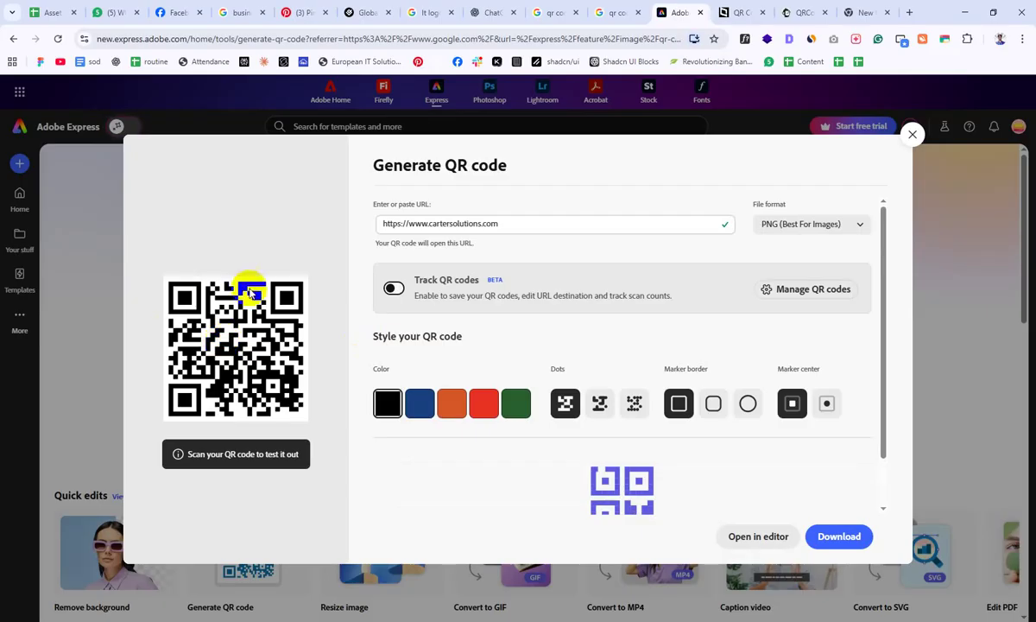
# Step: Select the Adobe Express website address, then switch to the goqr.me generator tab
pyautogui.tripleClick(522, 223)
pyautogui.hotkey('ctrl', 'c')
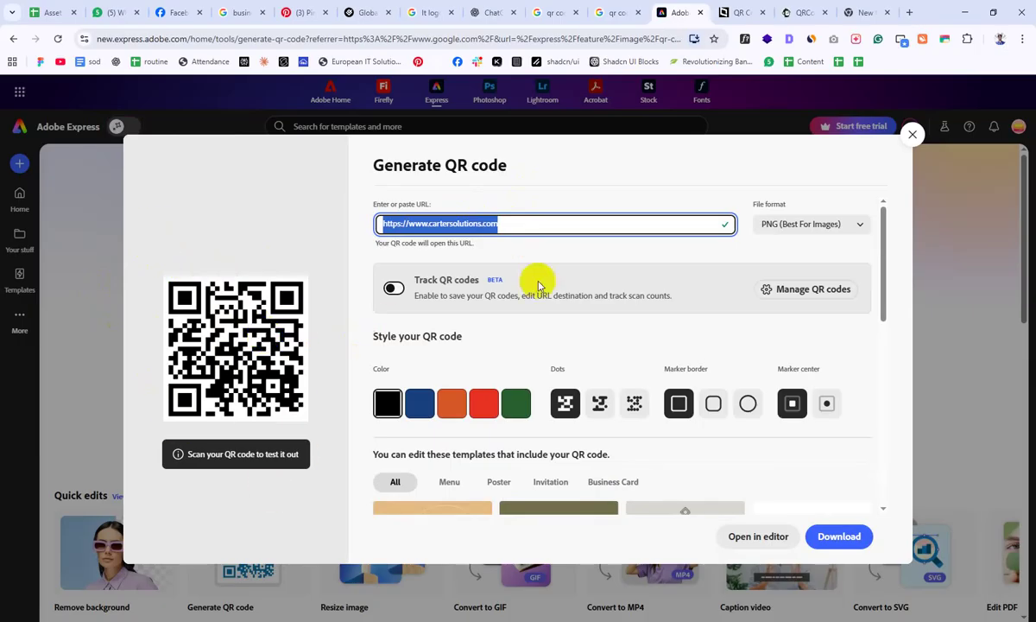
pyautogui.click(739, 10)
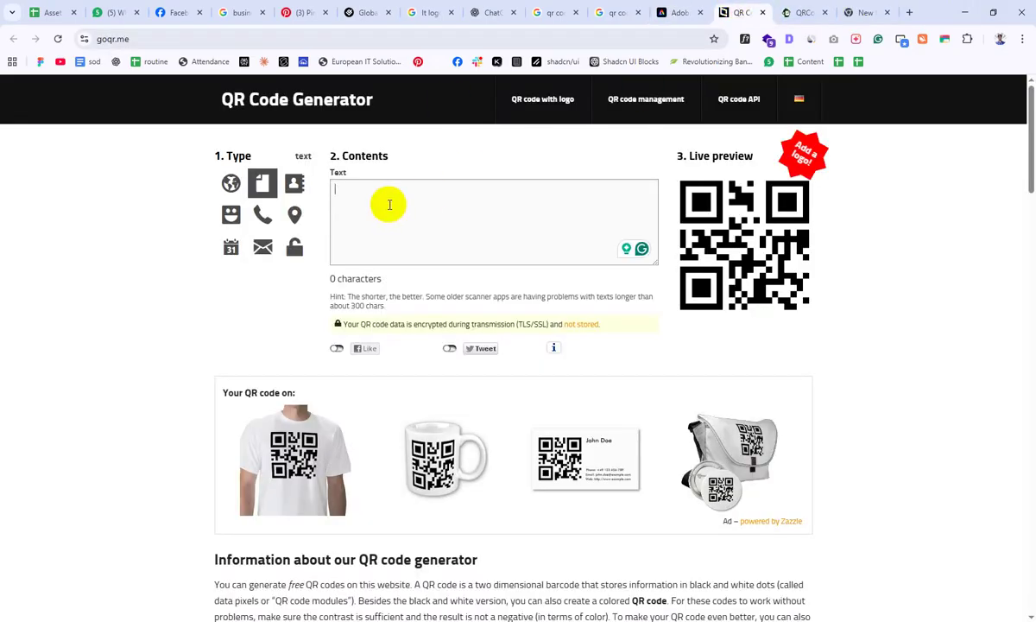
pyautogui.hotkey('ctrl', 'v')
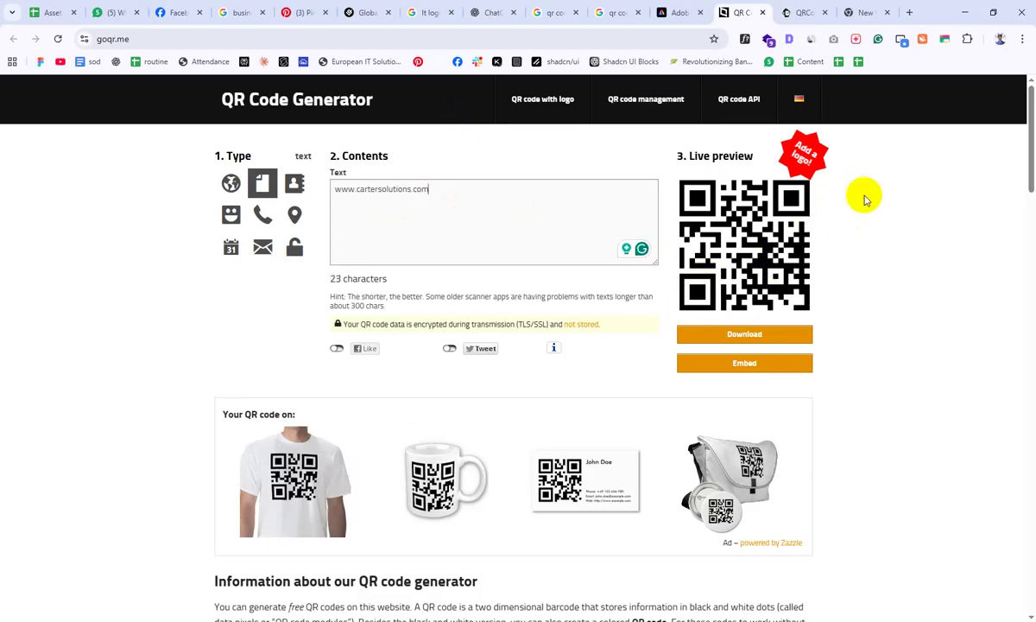
pyautogui.moveTo(456, 184); pyautogui.dragTo(151, 143)
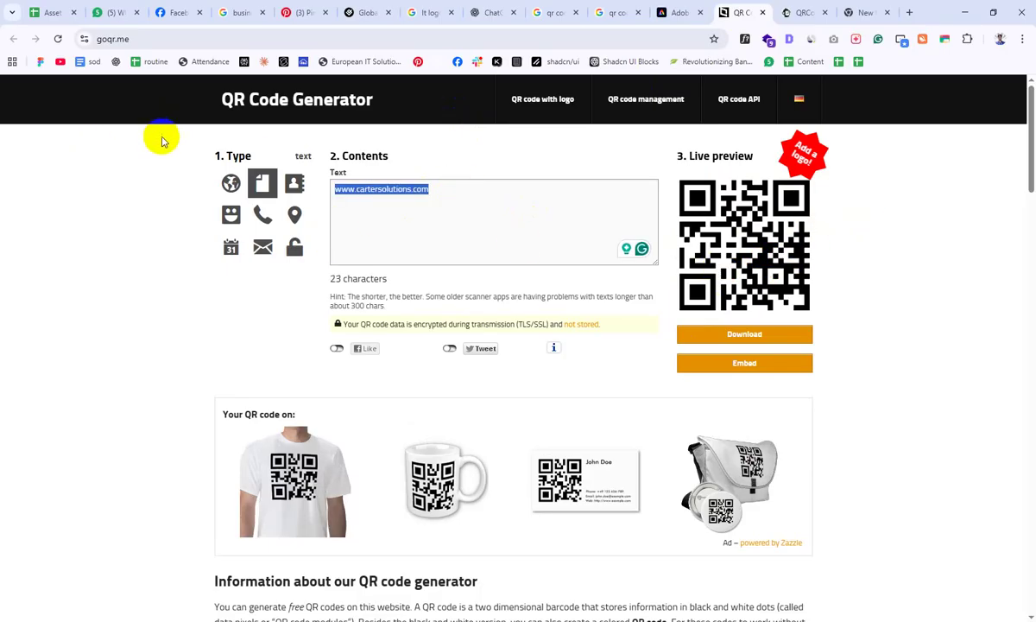
pyautogui.click(678, 12)
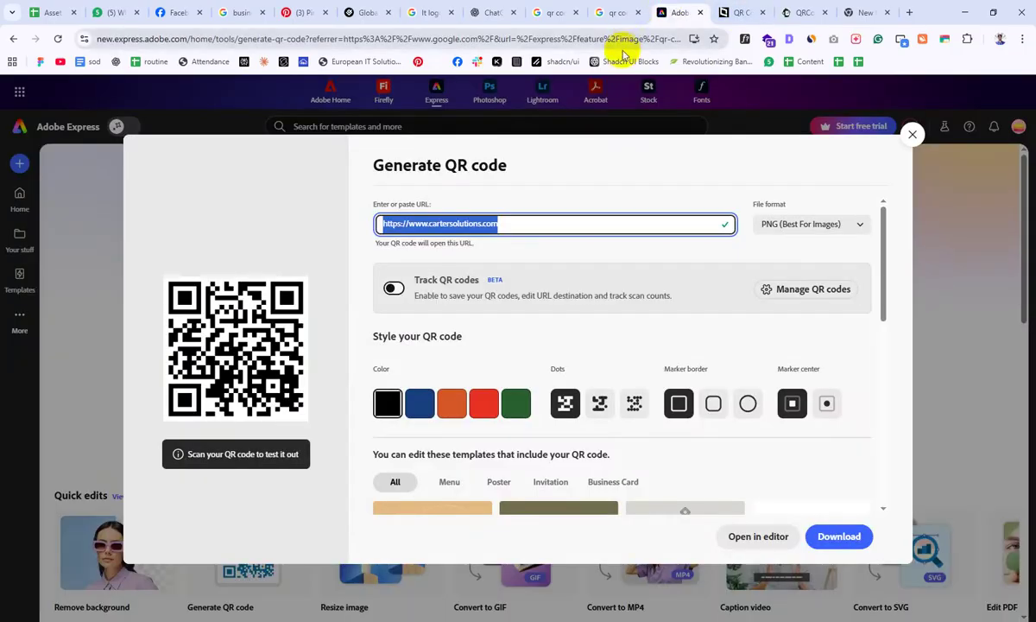
pyautogui.click(742, 11)
pyautogui.click(801, 11)
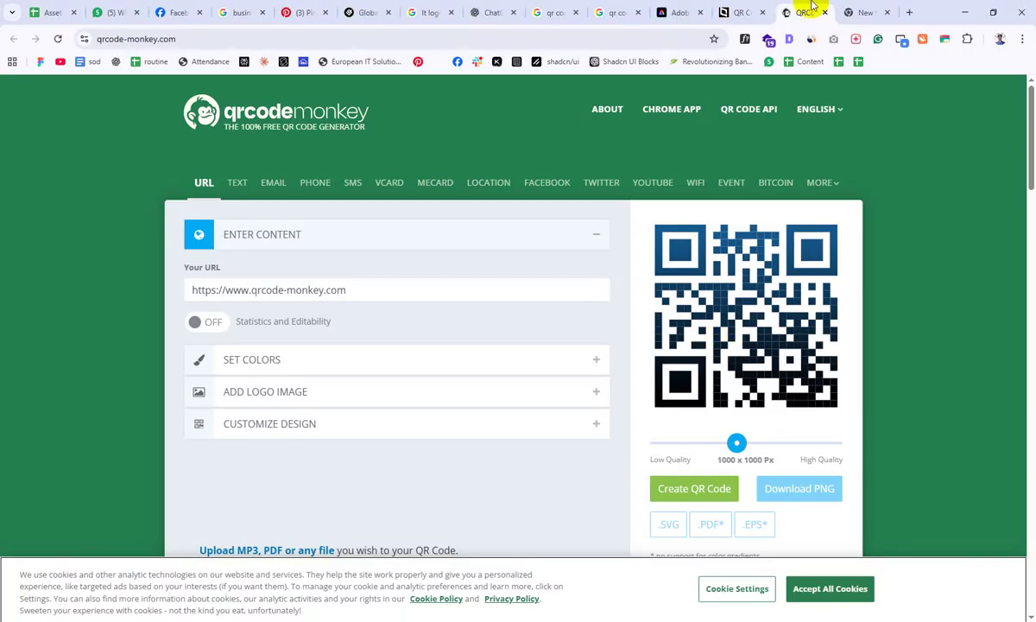
pyautogui.click(740, 12)
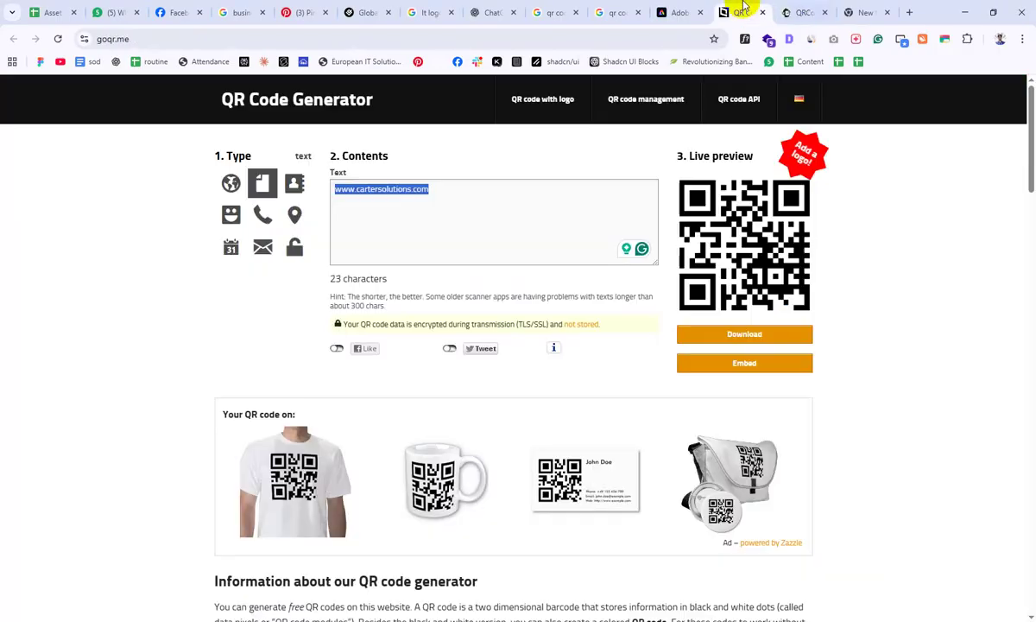
# Step: Copy the generated goqr.me QR code image and return to Illustrator
pyautogui.click(741, 331)
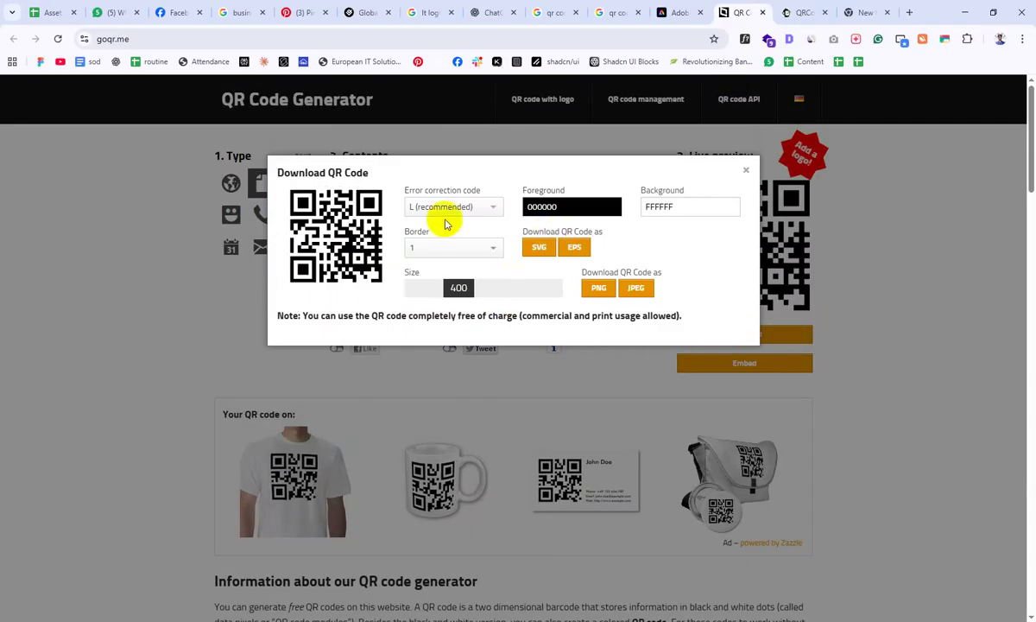
pyautogui.rightClick(315, 212)
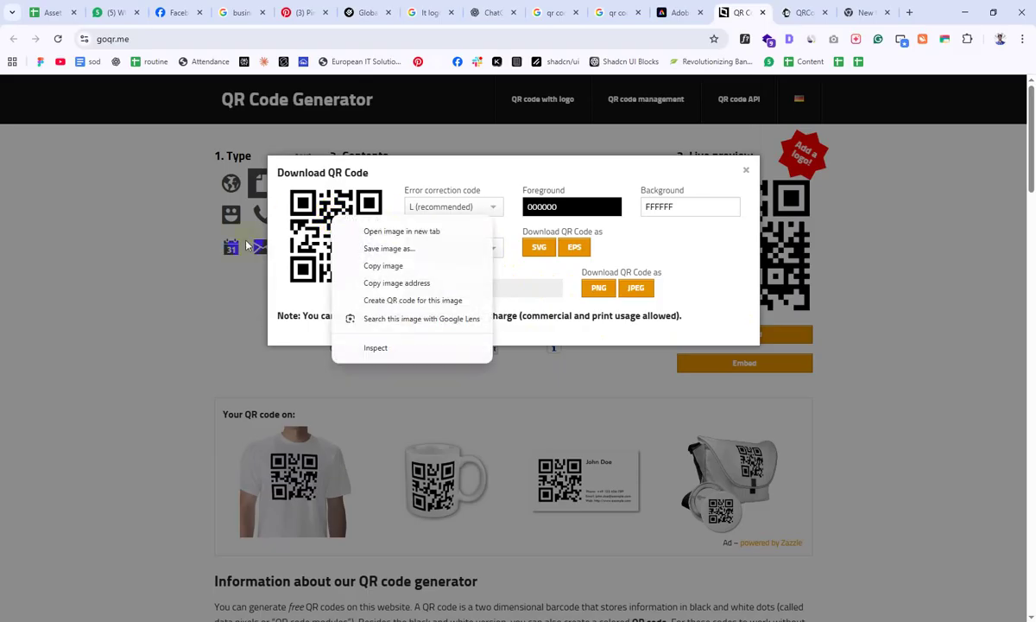
pyautogui.click(367, 264)
pyautogui.hotkey('alt', 'Tab')
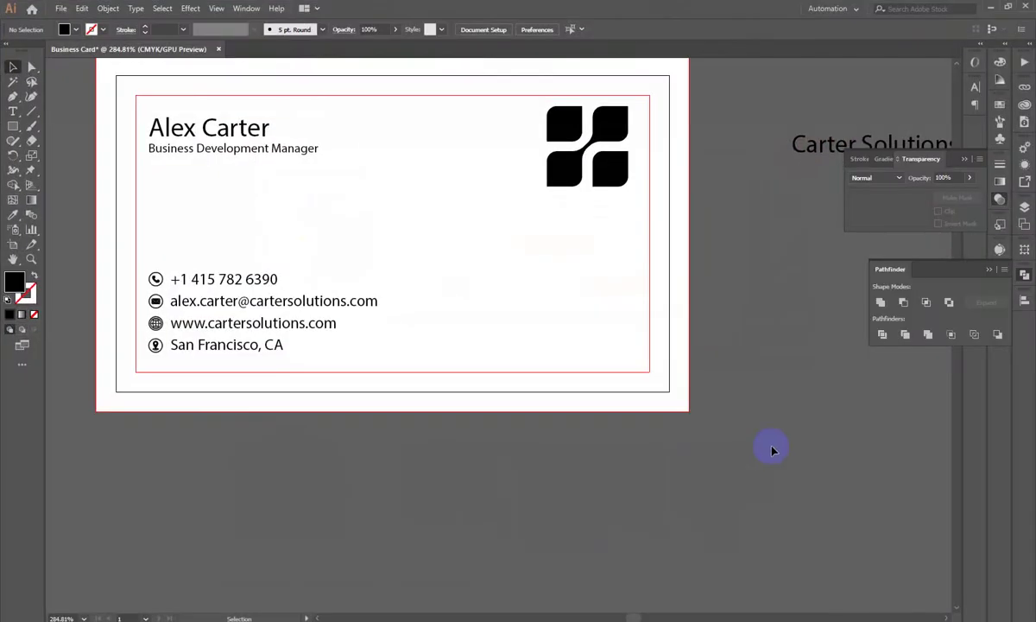
# Step: Paste the QR code image into Illustrator and shrink it to a small square
pyautogui.hotkey('ctrl', 'v')
pyautogui.moveTo(597, 402); pyautogui.dragTo(471, 422)
pyautogui.moveTo(516, 235); pyautogui.dragTo(570, 328)
pyautogui.scroll(2, 735, 256)
pyautogui.moveTo(628, 269); pyautogui.dragTo(585, 522)
pyautogui.scroll(-3, 584, 522)
pyautogui.click(783, 335)
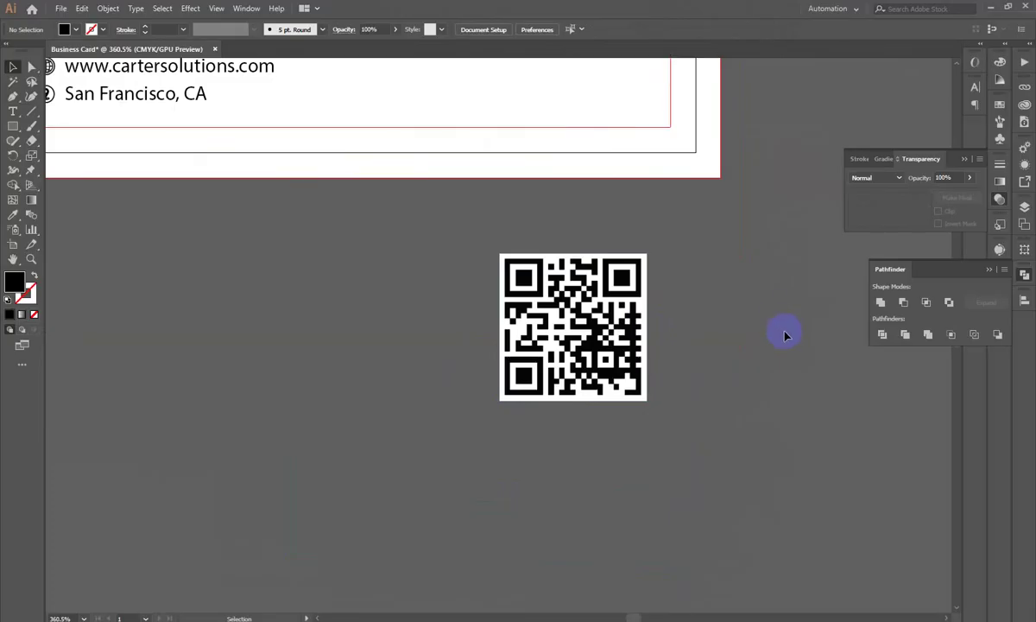
# Step: Reposition the QR code on the card and fine-tune its size
pyautogui.moveTo(581, 357); pyautogui.dragTo(515, 367)
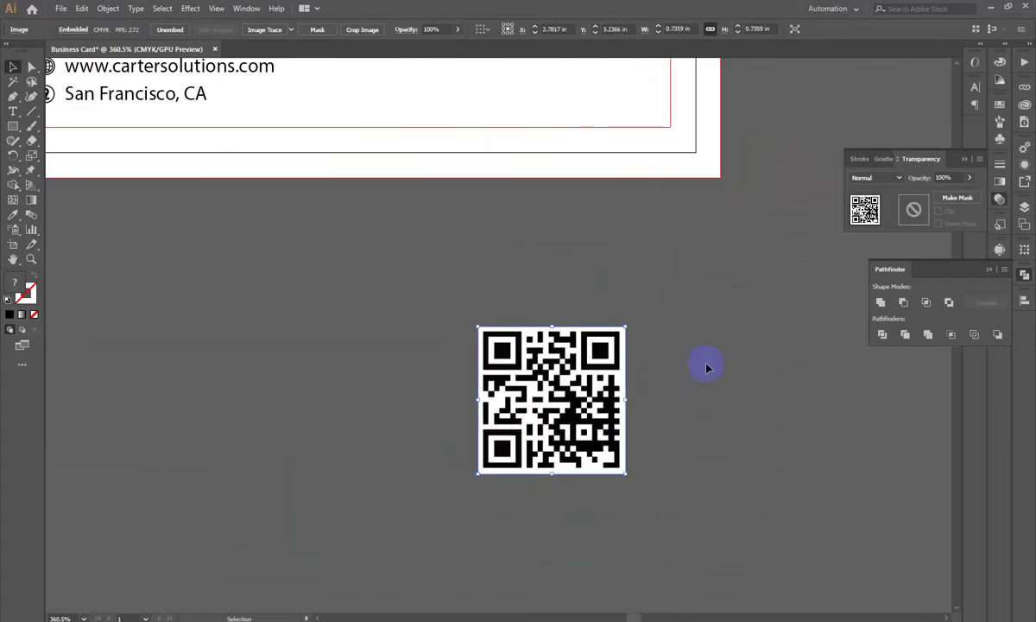
pyautogui.scroll(5, 703, 354)
pyautogui.keyDown('alt'); pyautogui.scroll(-2, 592, 419); pyautogui.keyUp('alt')
pyautogui.moveTo(552, 516); pyautogui.dragTo(574, 241)
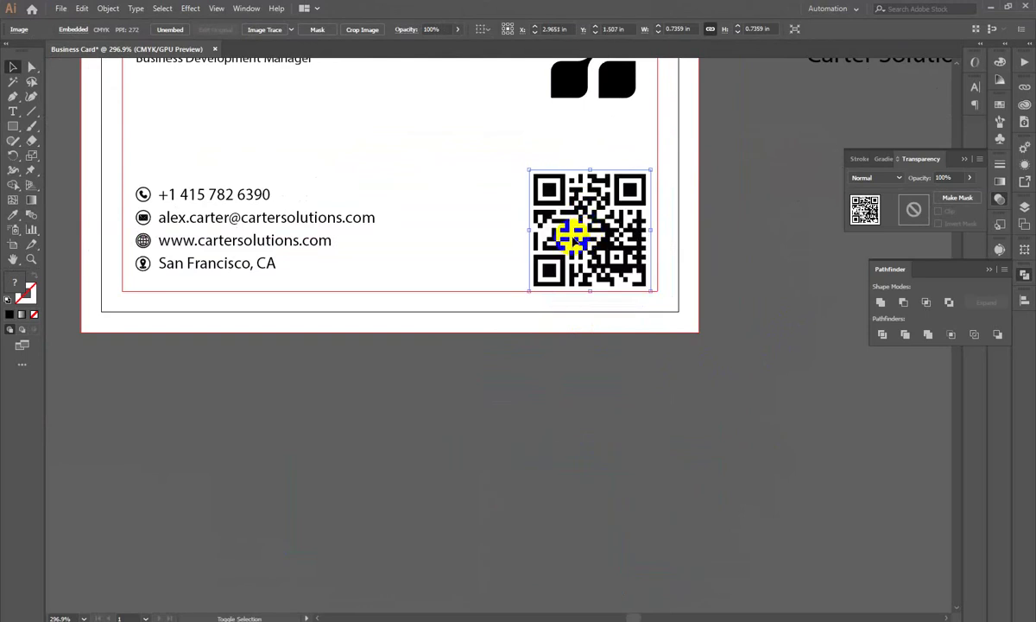
pyautogui.moveTo(589, 170); pyautogui.dragTo(590, 204)
pyautogui.moveTo(615, 248)
pyautogui.mouseDown()
pyautogui.moveTo(624, 241)
pyautogui.moveTo(616, 246)
pyautogui.mouseUp()
pyautogui.moveTo(602, 190); pyautogui.dragTo(599, 178)
pyautogui.moveTo(610, 222)
pyautogui.mouseDown()
pyautogui.moveTo(606, 235)
pyautogui.moveTo(597, 234)
pyautogui.moveTo(605, 224)
pyautogui.moveTo(597, 231)
pyautogui.mouseUp()
pyautogui.scroll(3, 428, 395)
pyautogui.hscroll(-3, 428, 395)
# Step: Nudge the QR code up and resize it to about 0.38 in
pyautogui.click(289, 320)
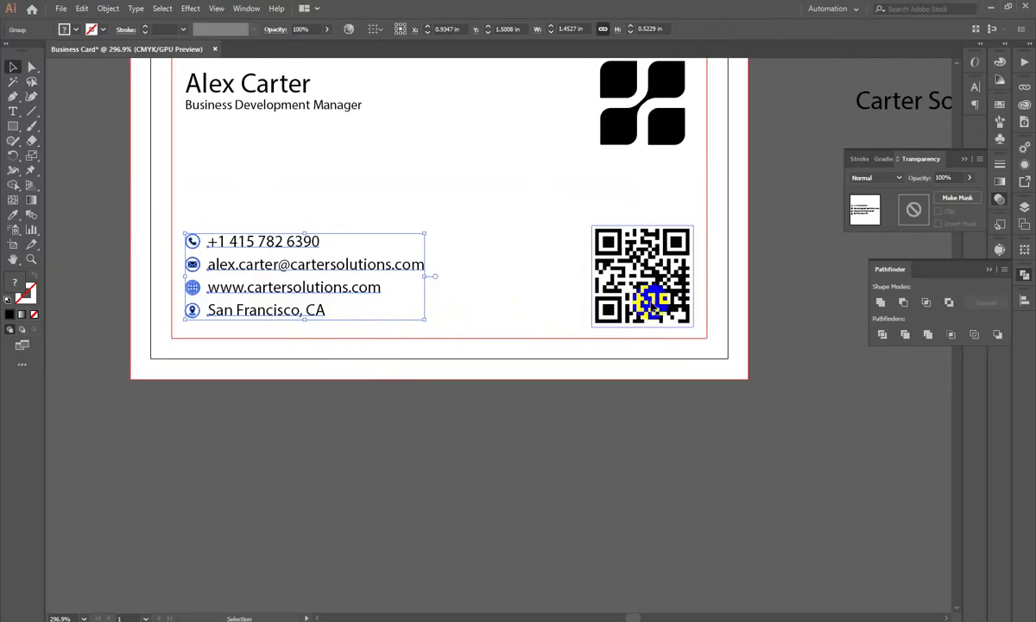
pyautogui.moveTo(657, 296); pyautogui.dragTo(656, 290)
pyautogui.moveTo(691, 231); pyautogui.dragTo(670, 274)
pyautogui.keyDown('shift'); pyautogui.click(666, 138); pyautogui.keyUp('shift')
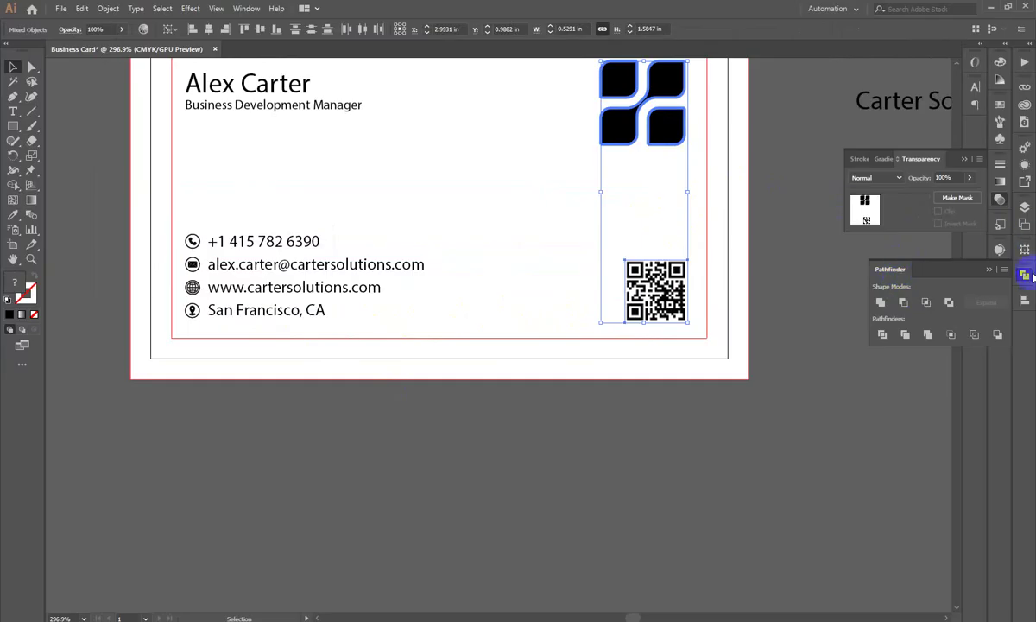
pyautogui.click(1026, 299)
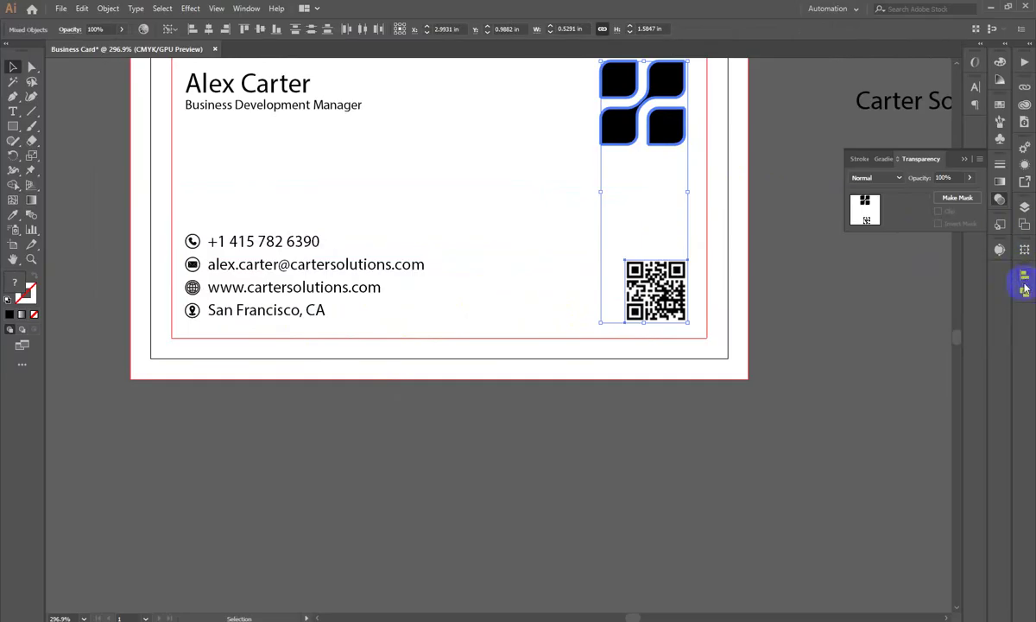
pyautogui.click(1025, 279)
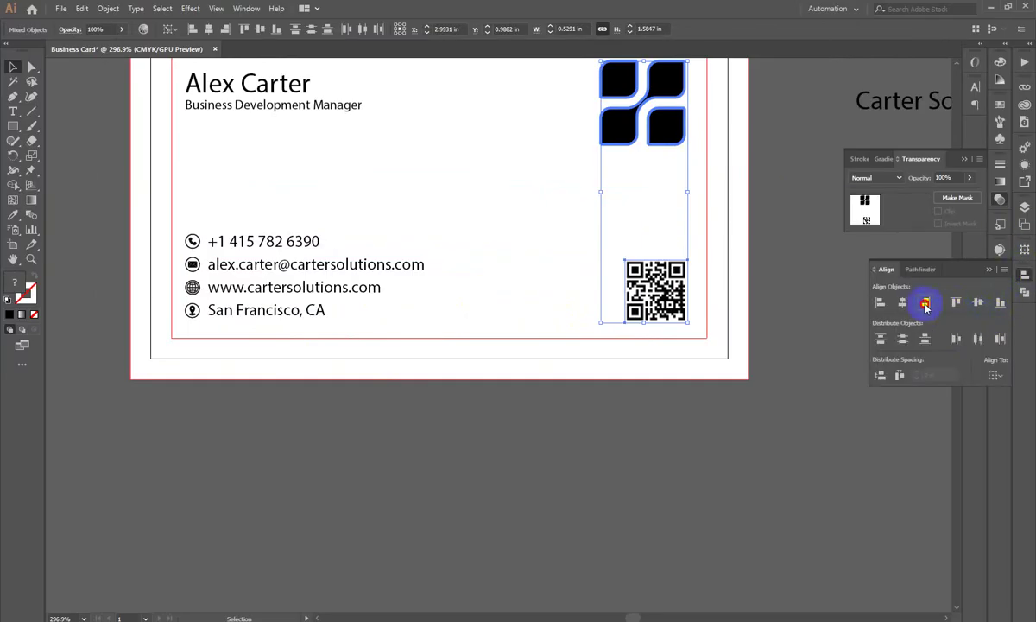
pyautogui.click(687, 437)
# Step: Bottom-align the QR code with the contact-info group as the key object
pyautogui.click(631, 293)
pyautogui.keyDown('shift'); pyautogui.click(294, 294); pyautogui.keyUp('shift')
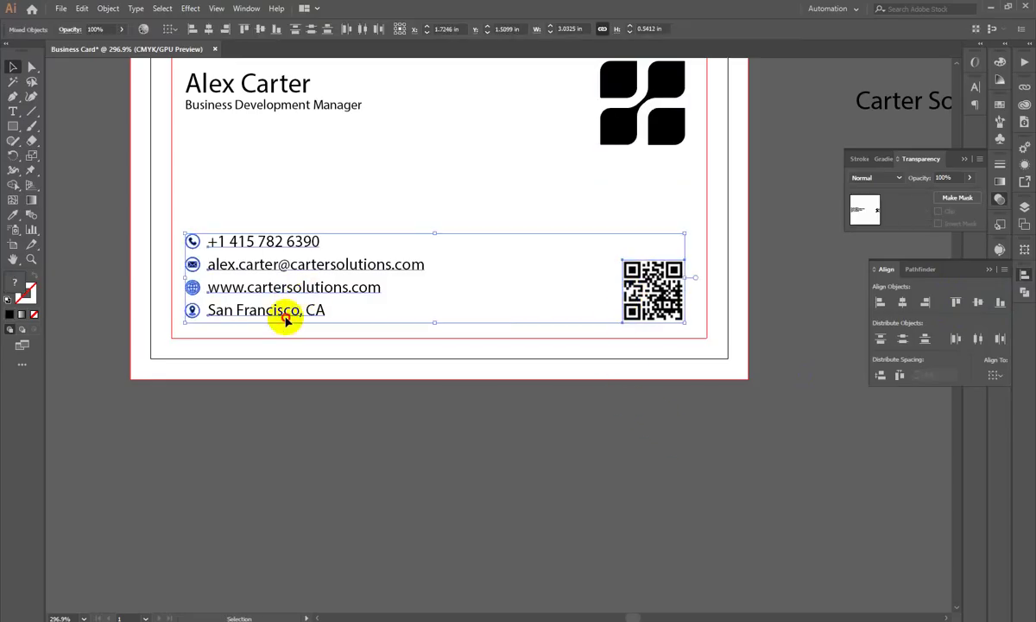
pyautogui.click(289, 321)
pyautogui.click(1001, 303)
pyautogui.click(664, 441)
pyautogui.moveTo(623, 422); pyautogui.dragTo(476, 419)
pyautogui.moveTo(444, 233); pyautogui.dragTo(518, 295)
# Step: Move the Carter Solutions text above the card's top-left and hide the guides
pyautogui.click(777, 245)
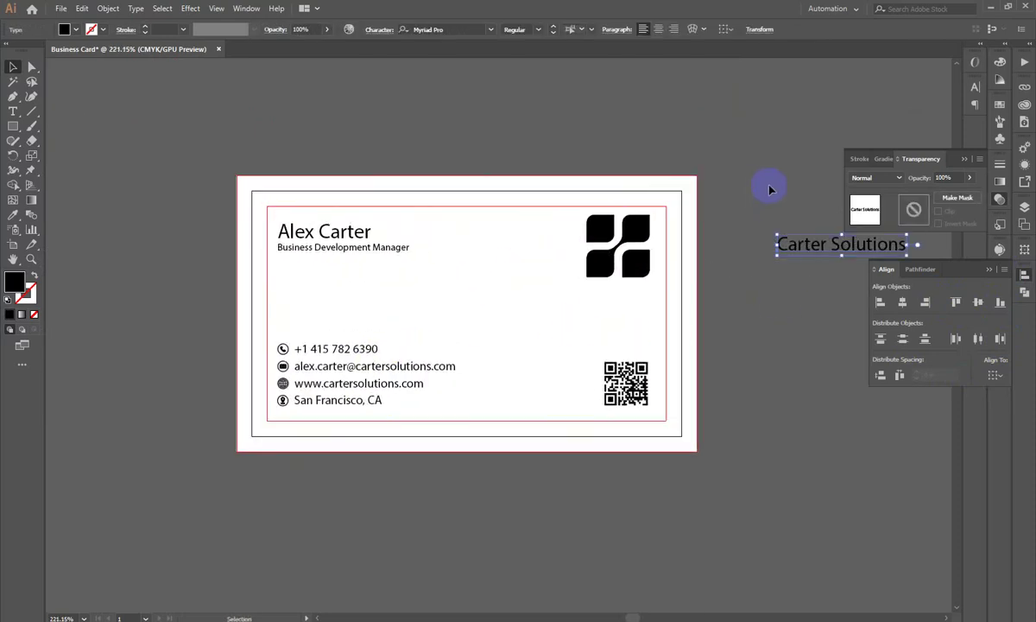
pyautogui.press('Delete')
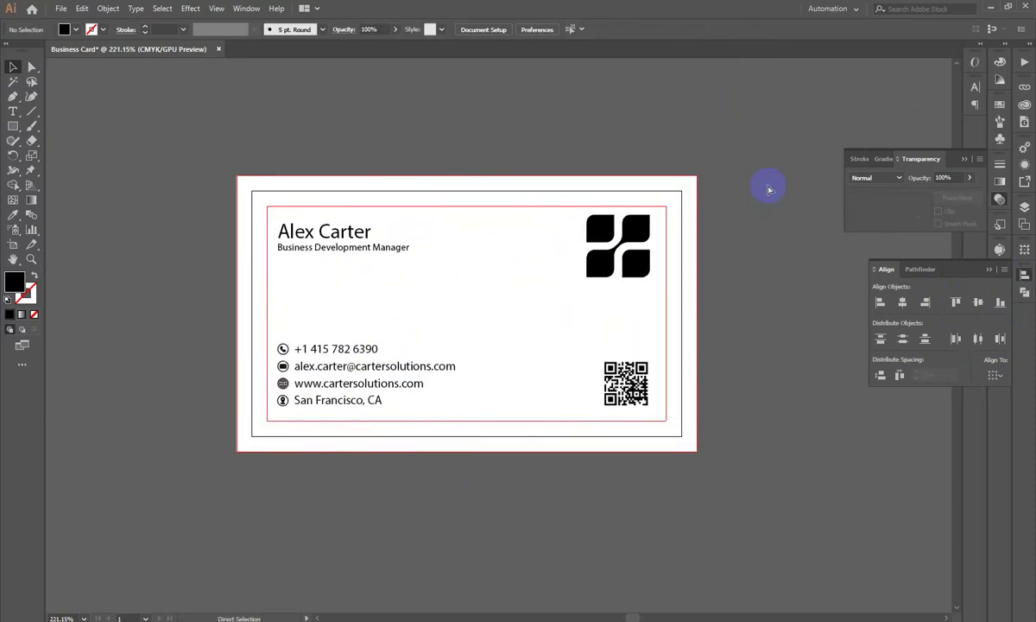
pyautogui.moveTo(802, 251); pyautogui.dragTo(303, 110)
pyautogui.moveTo(328, 328); pyautogui.dragTo(389, 418)
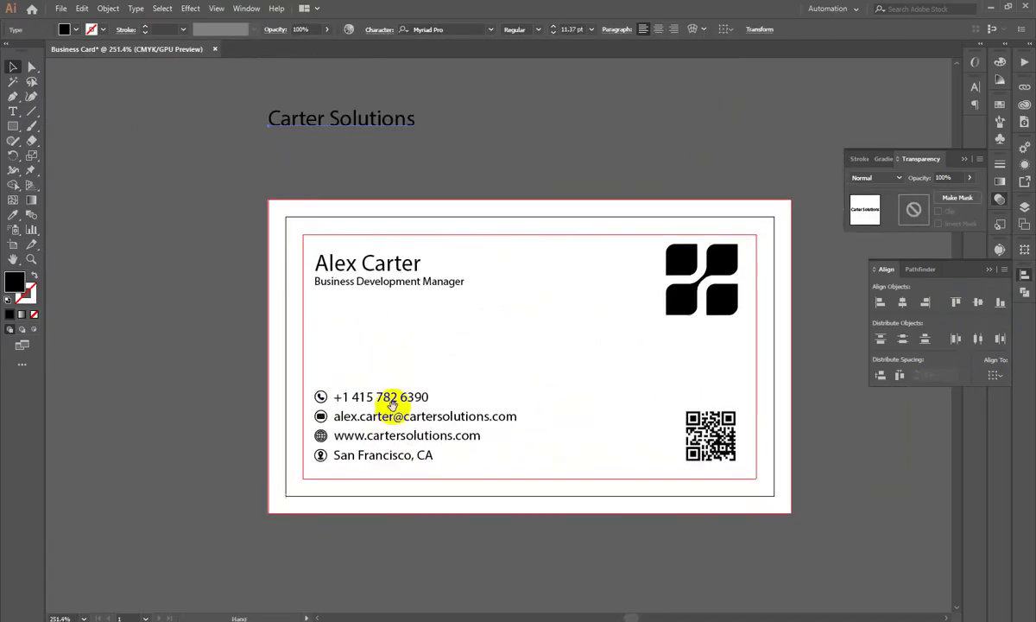
pyautogui.hotkey('ctrl', 'shift', 'a')
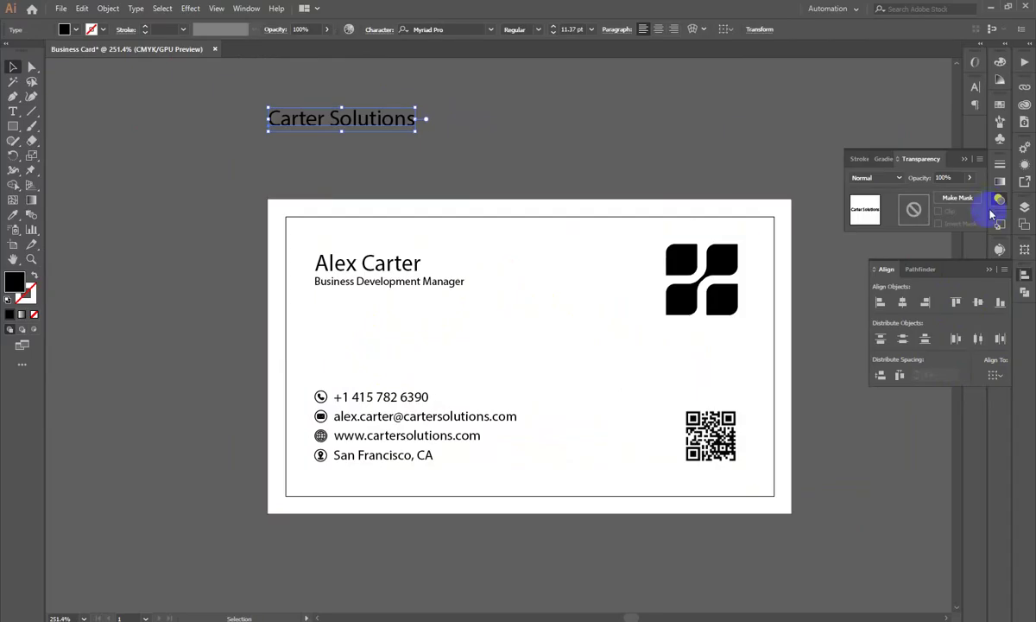
pyautogui.click(1025, 280)
pyautogui.click(376, 267)
# Step: Preview Poppins for the Carter Solutions text in the Character panel, leaving its font unchanged
pyautogui.click(439, 198)
pyautogui.click(396, 272)
pyautogui.click(977, 87)
pyautogui.moveTo(337, 116); pyautogui.dragTo(438, 154)
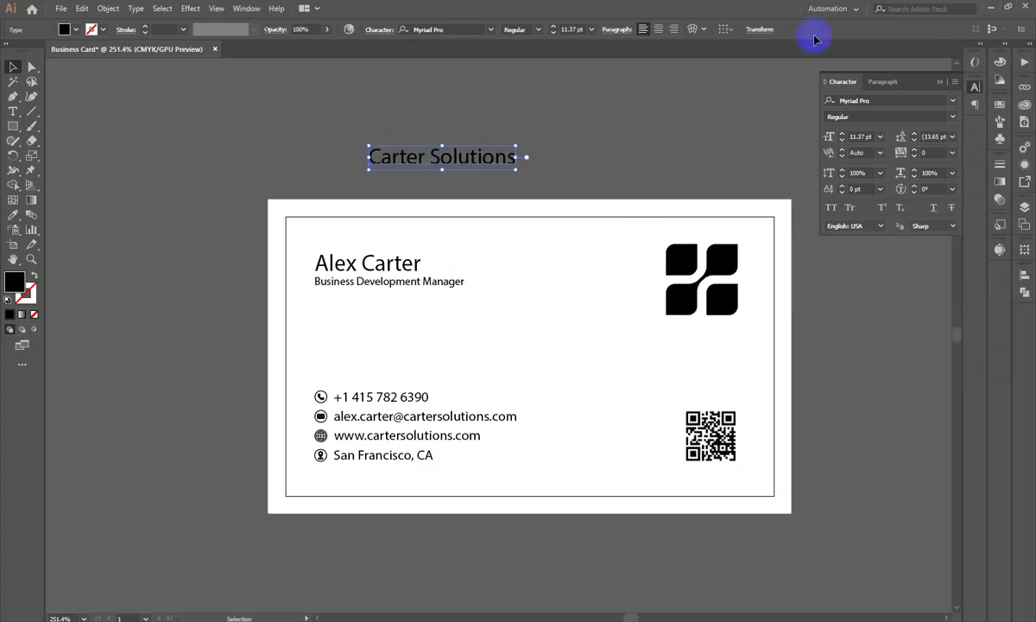
pyautogui.click(883, 81)
pyautogui.click(857, 83)
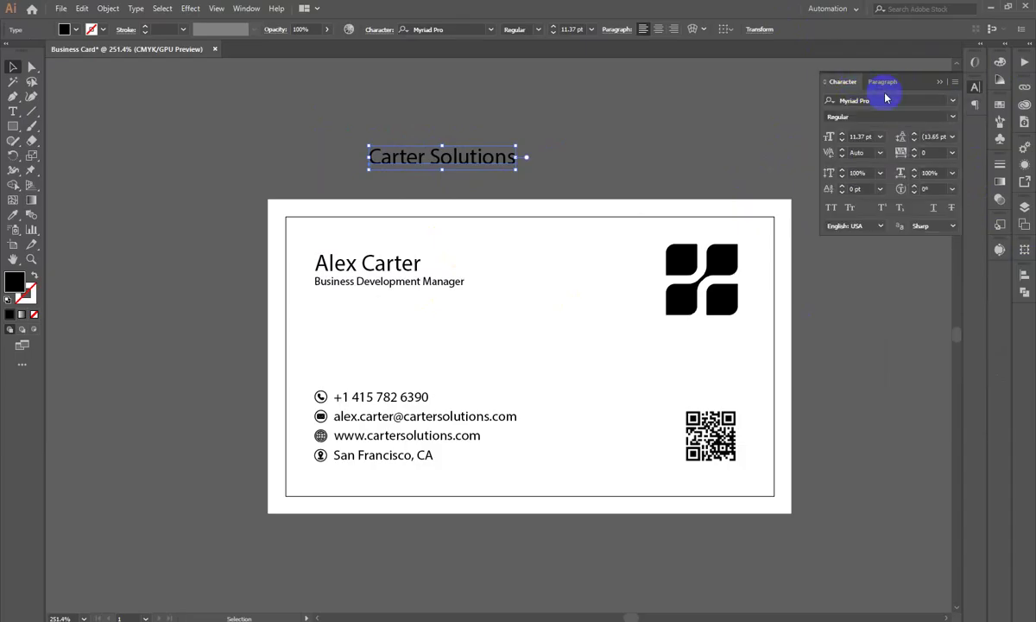
pyautogui.click(886, 99)
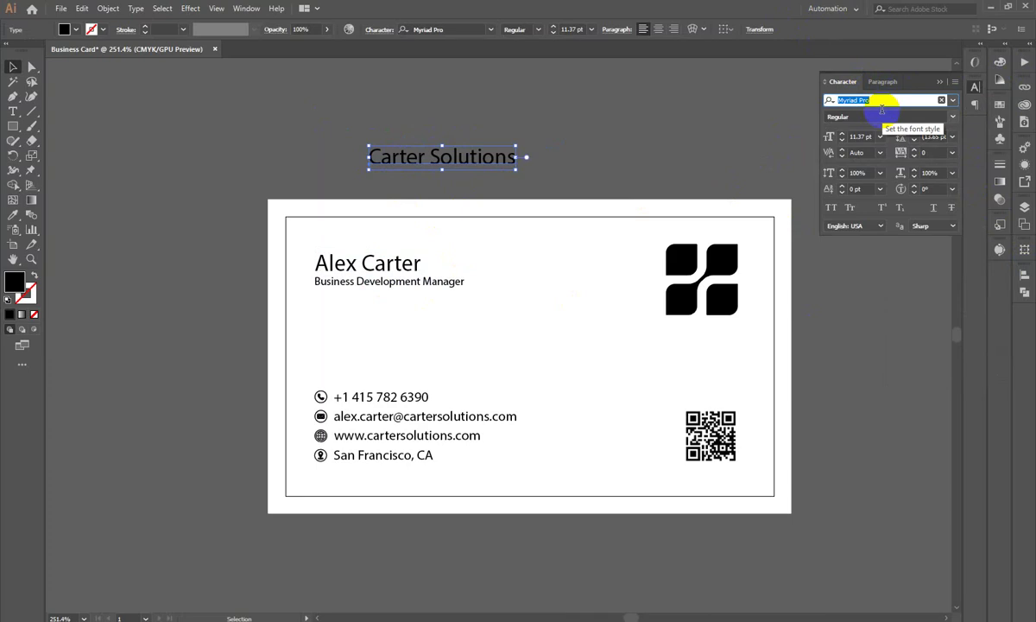
pyautogui.write('pop')
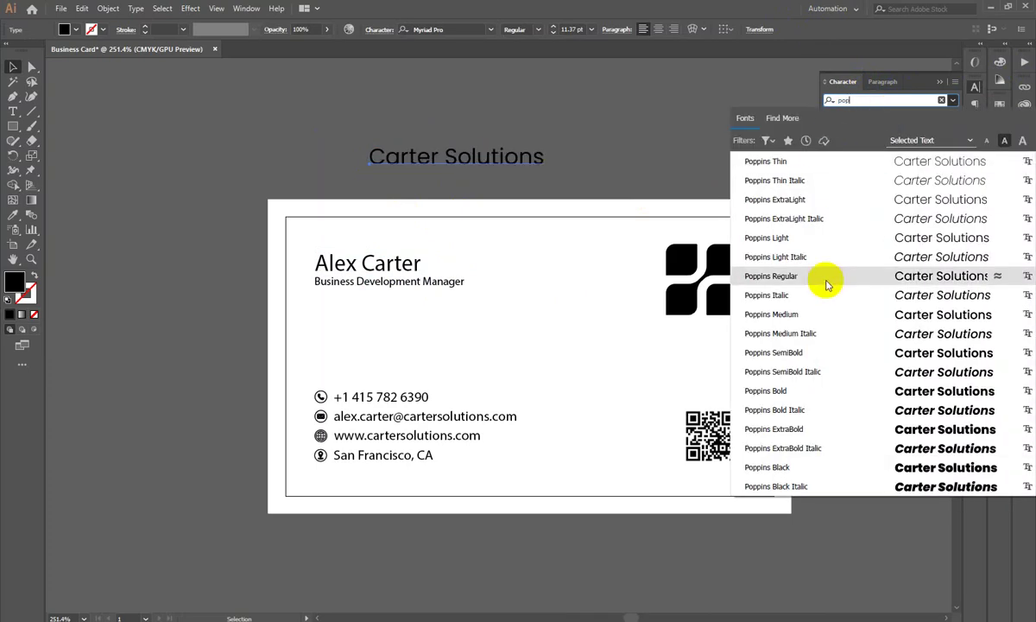
pyautogui.click(271, 177)
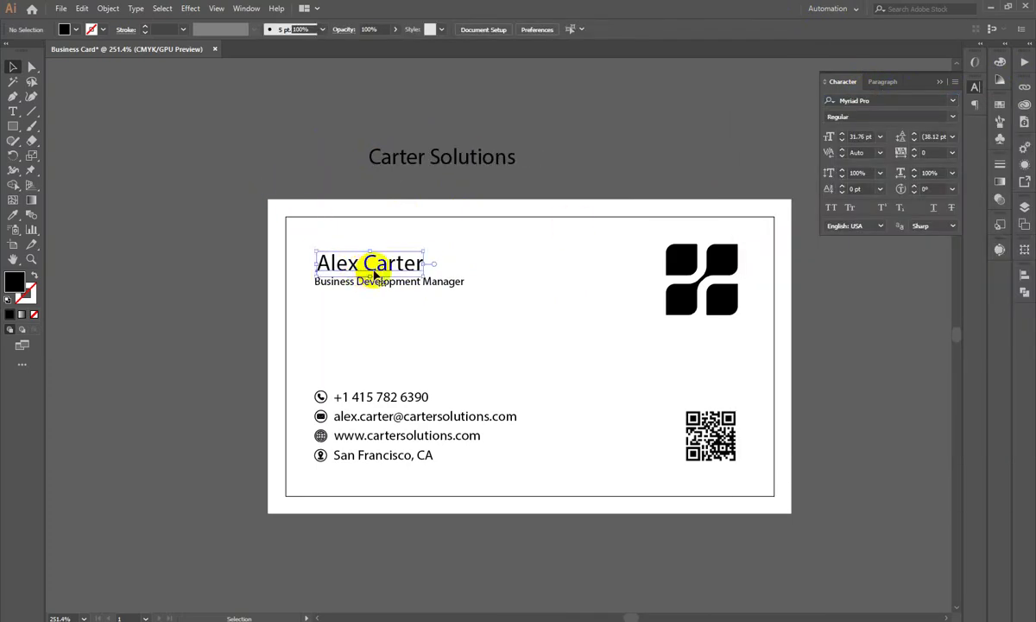
pyautogui.click(366, 262)
pyautogui.press('a')
pyautogui.click(881, 98)
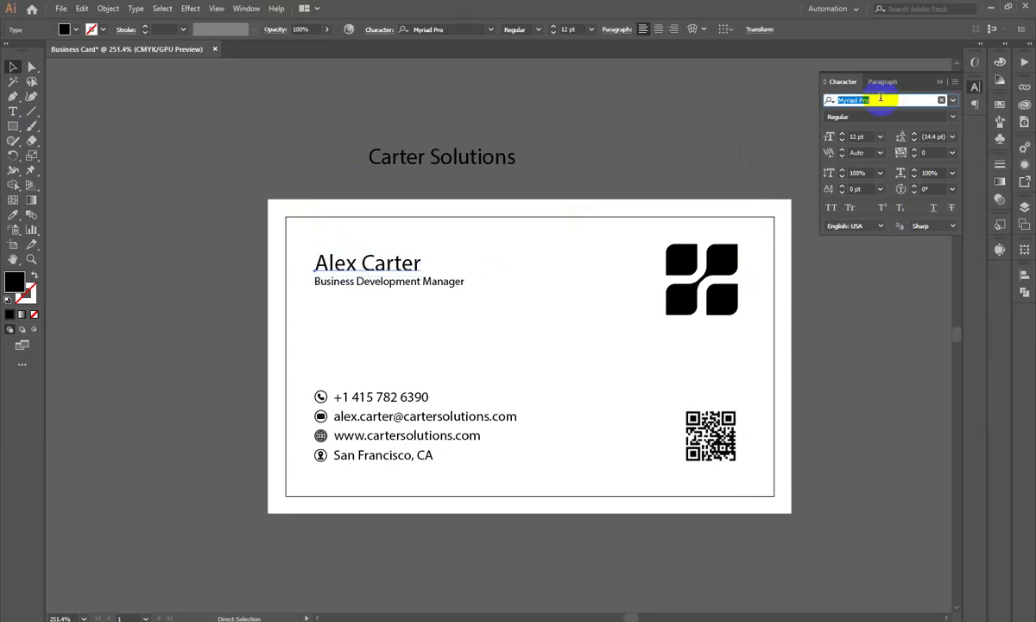
pyautogui.write('pop')
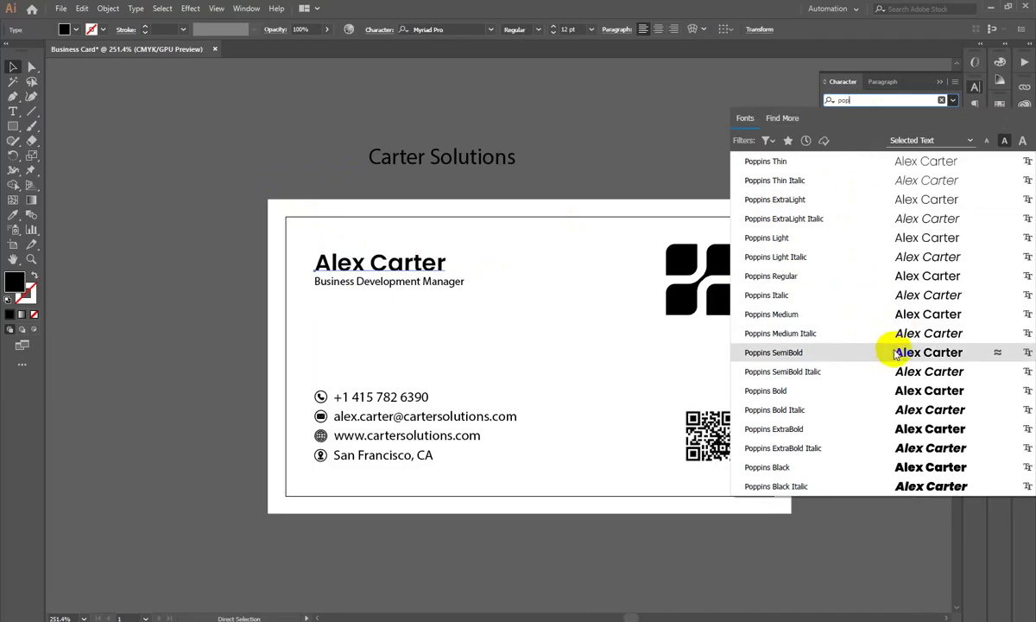
pyautogui.click(924, 354)
pyautogui.click(573, 148)
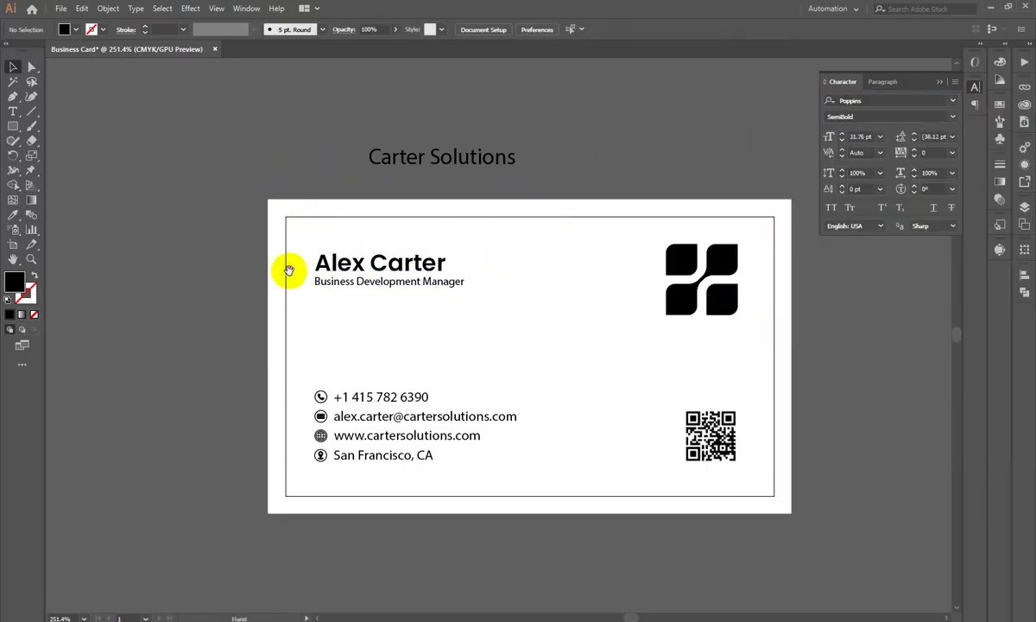
pyautogui.press('z')
pyautogui.click(326, 307)
pyautogui.moveTo(326, 307); pyautogui.dragTo(369, 215)
pyautogui.moveTo(369, 215); pyautogui.dragTo(349, 213)
# Step: Change the Business Development Manager subtitle to Poppins Regular
pyautogui.click(355, 190)
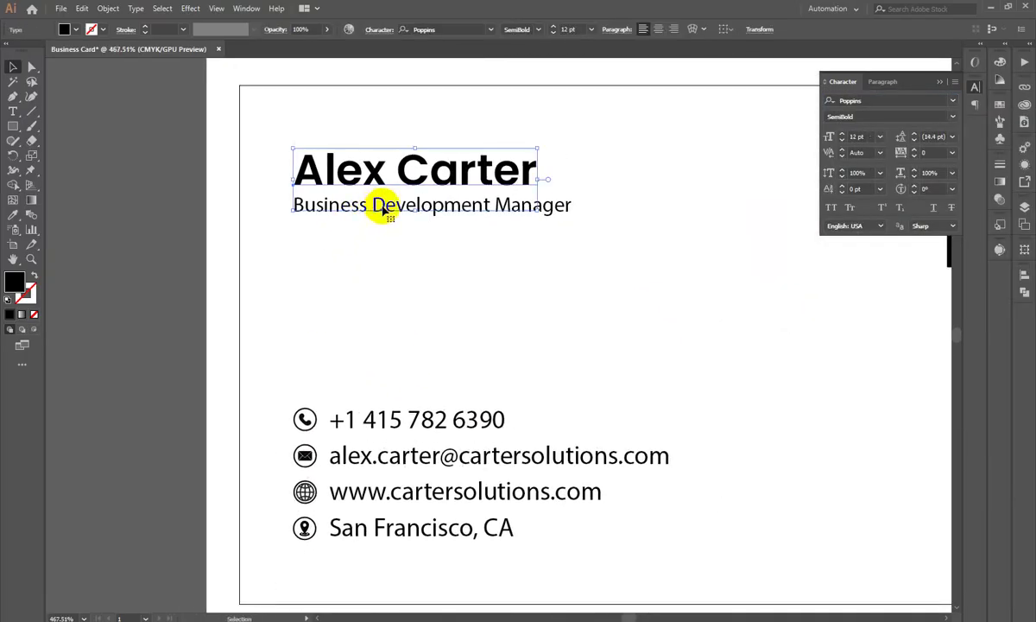
pyautogui.click(562, 215)
pyautogui.click(878, 102)
pyautogui.write('pop')
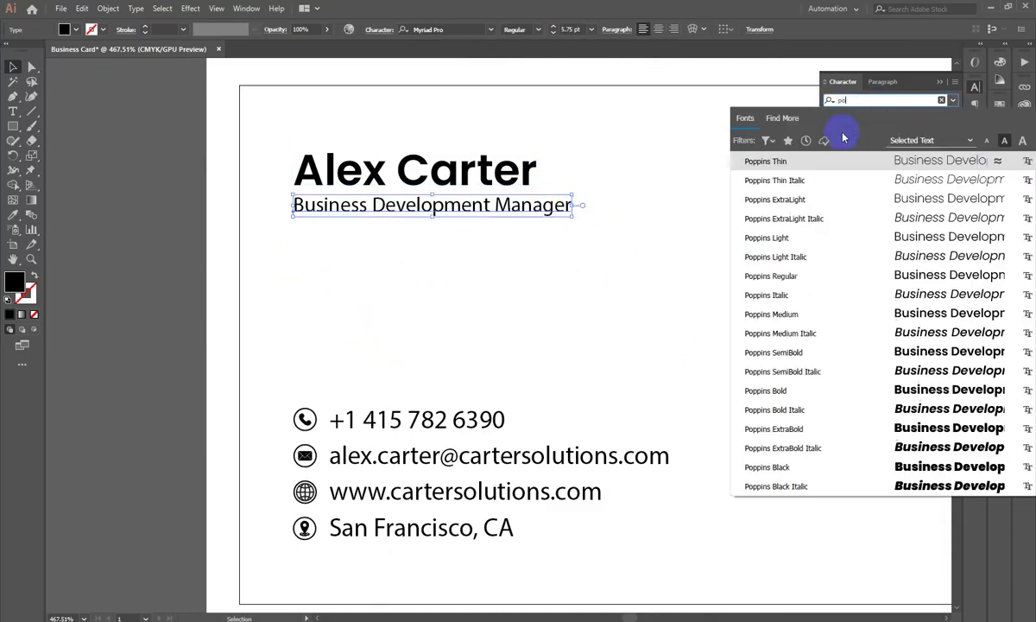
pyautogui.click(780, 275)
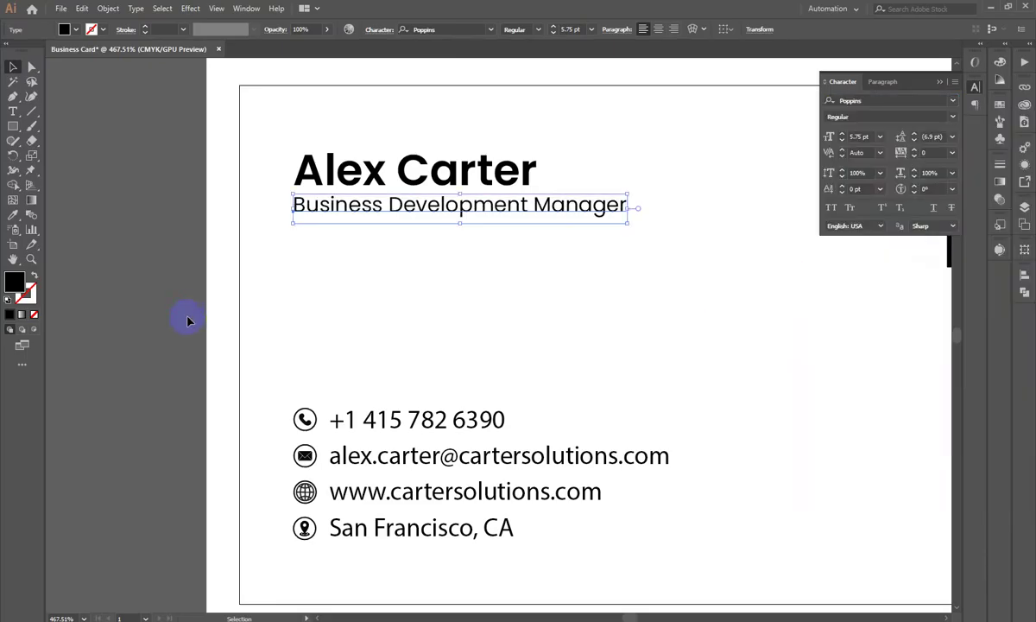
pyautogui.click(188, 320)
pyautogui.scroll(-5, 180, 412)
pyautogui.click(362, 363)
pyautogui.scroll(3, 273, 351)
# Step: Undo a stray edit to the name and show the card's bleed and margin guides
pyautogui.click(334, 257)
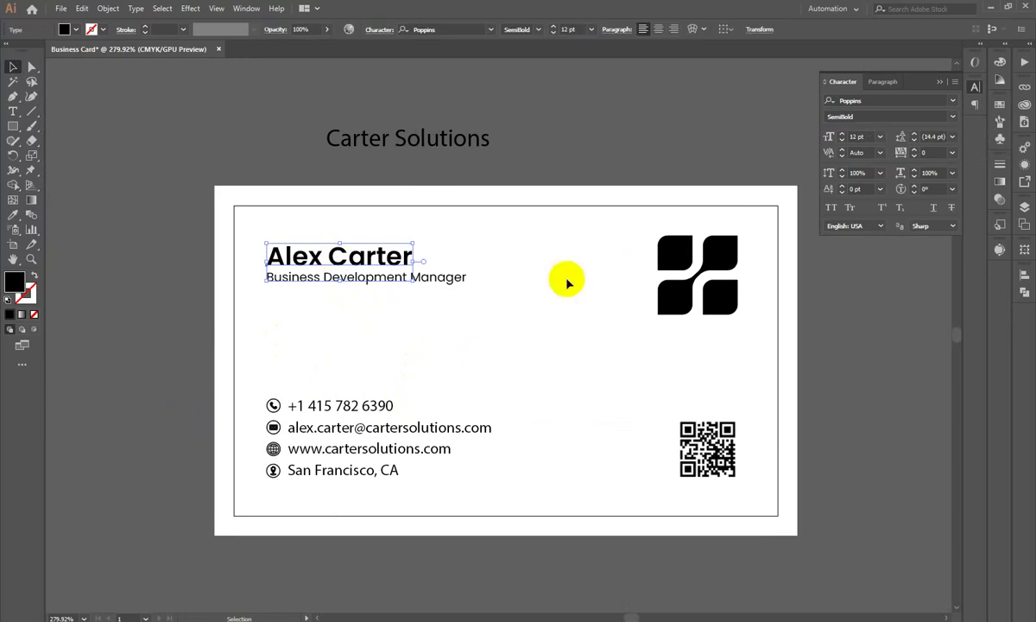
pyautogui.click(816, 137)
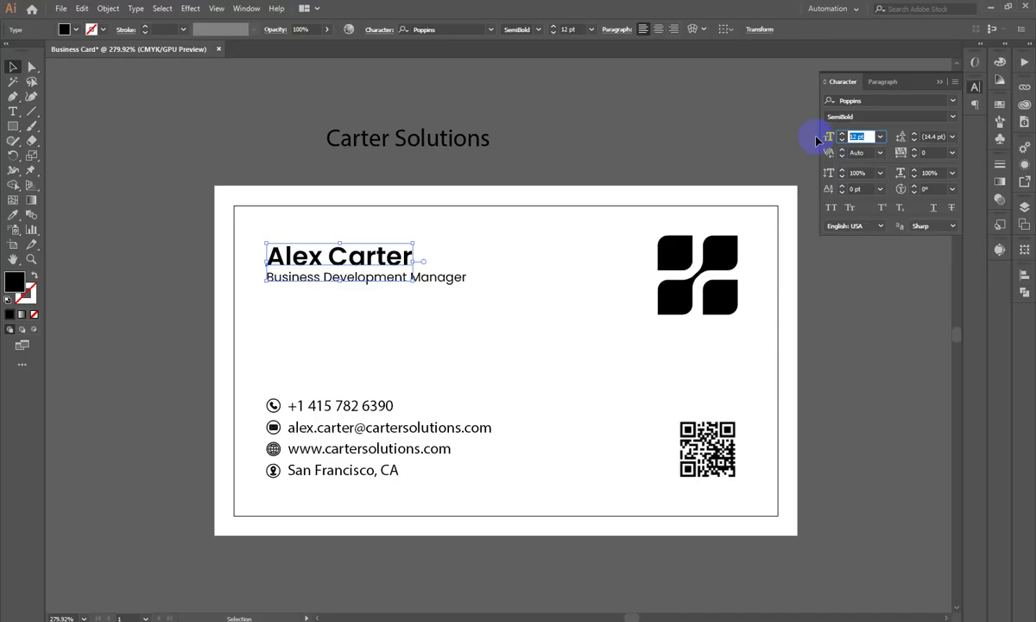
pyautogui.click(551, 181)
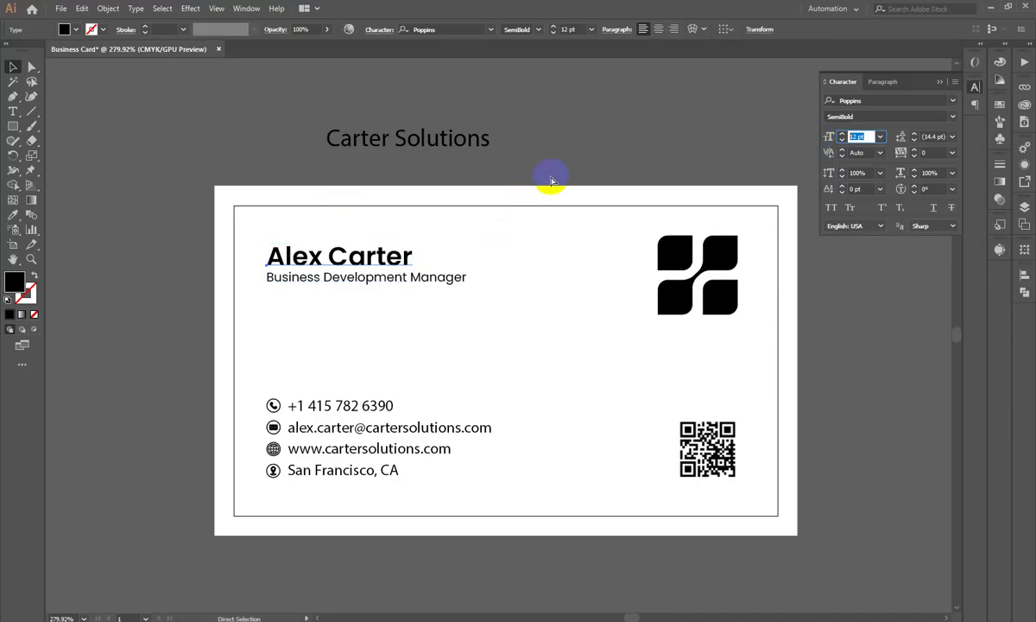
pyautogui.hotkey('ctrl', 'z')
pyautogui.click(137, 208)
pyautogui.hotkey('ctrl', ';')
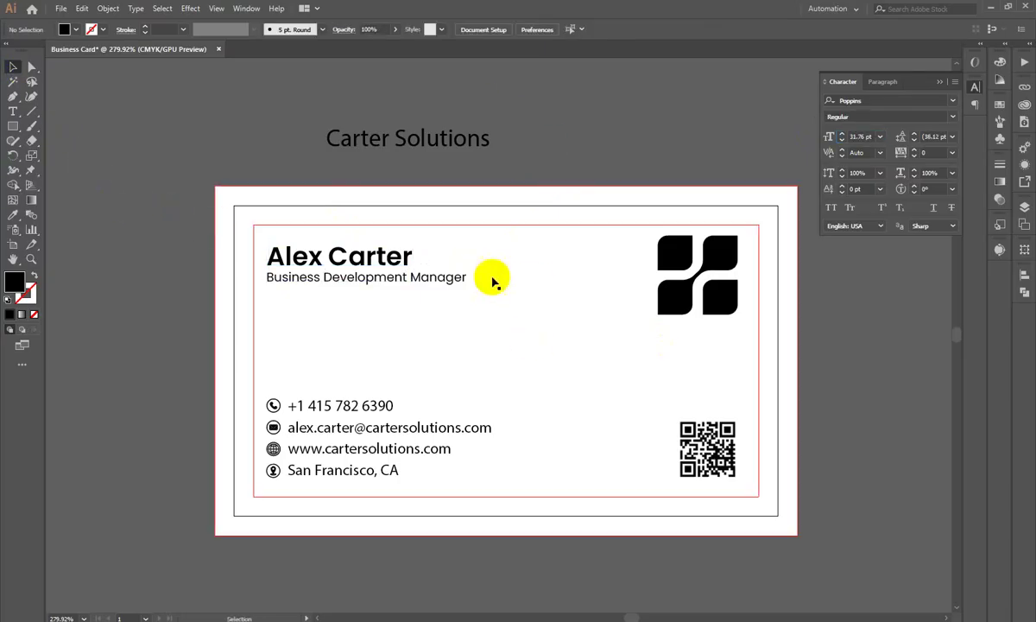
pyautogui.click(371, 255)
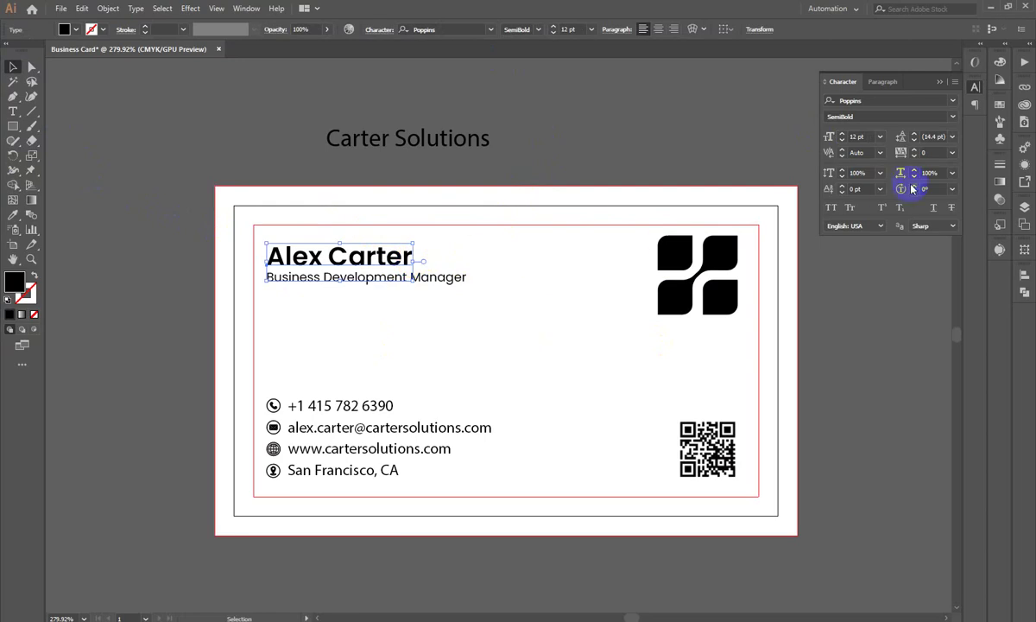
pyautogui.click(935, 137)
pyautogui.click(863, 137)
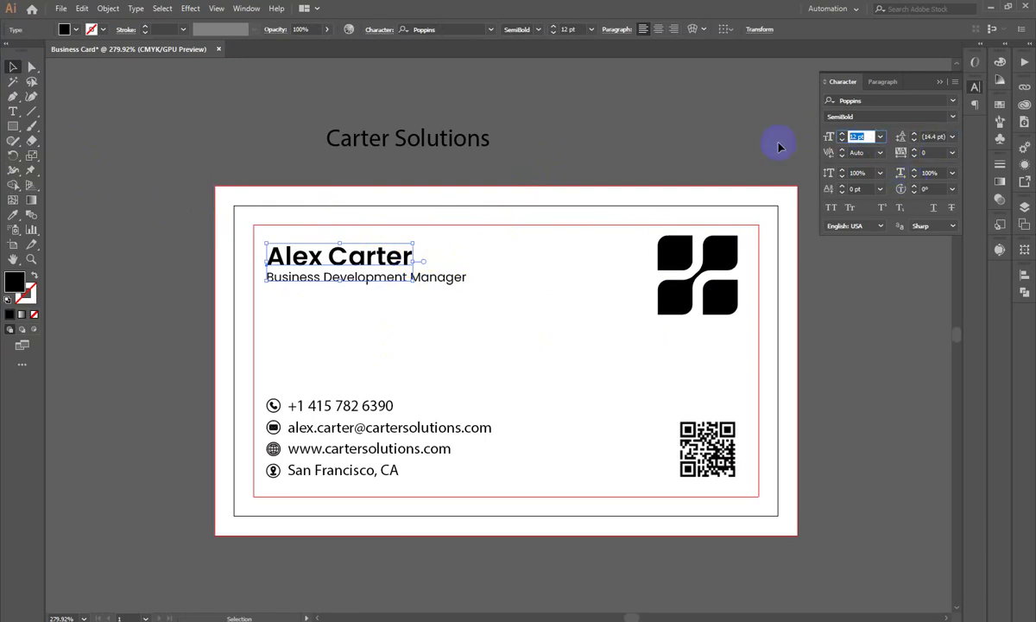
pyautogui.write('14')
pyautogui.press('Return')
pyautogui.moveTo(266, 254); pyautogui.dragTo(390, 292)
pyautogui.moveTo(518, 287); pyautogui.dragTo(524, 292)
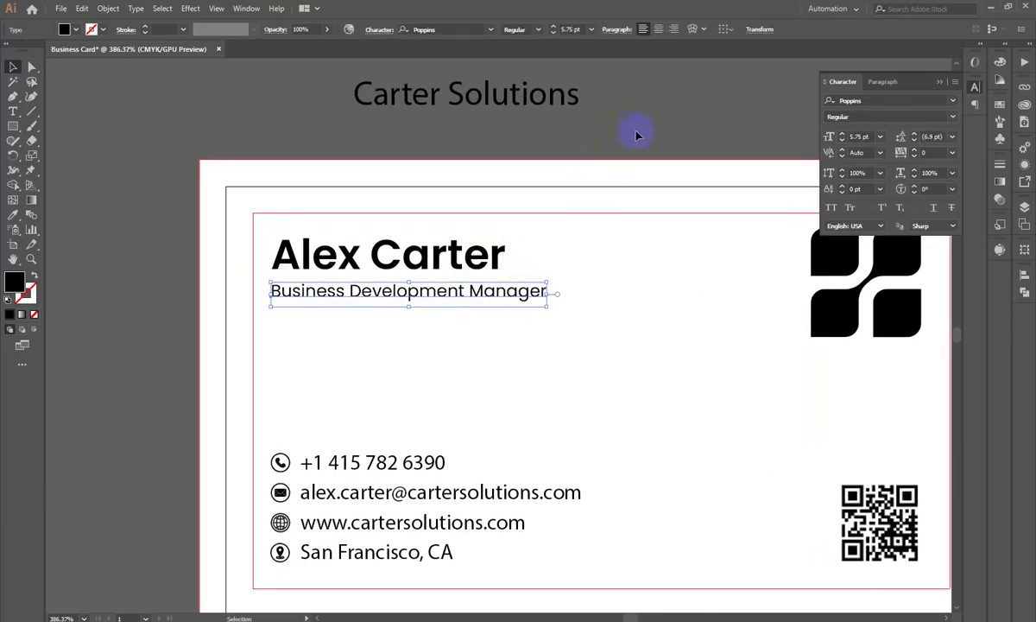
pyautogui.click(616, 166)
pyautogui.scroll(-2, 617, 134)
pyautogui.moveTo(501, 340); pyautogui.dragTo(385, 283)
# Step: Ungroup the contact block and eyedropper the subtitle's Poppins 5.75 pt onto the four contact lines
pyautogui.scroll(1, 386, 283)
pyautogui.press('v')
pyautogui.click(352, 293)
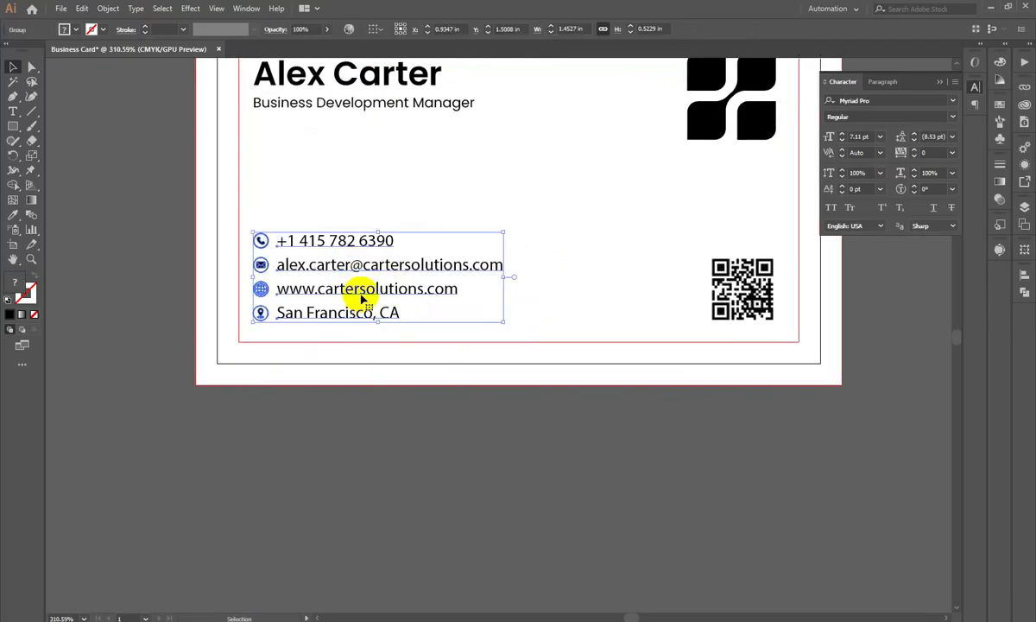
pyautogui.rightClick(333, 274)
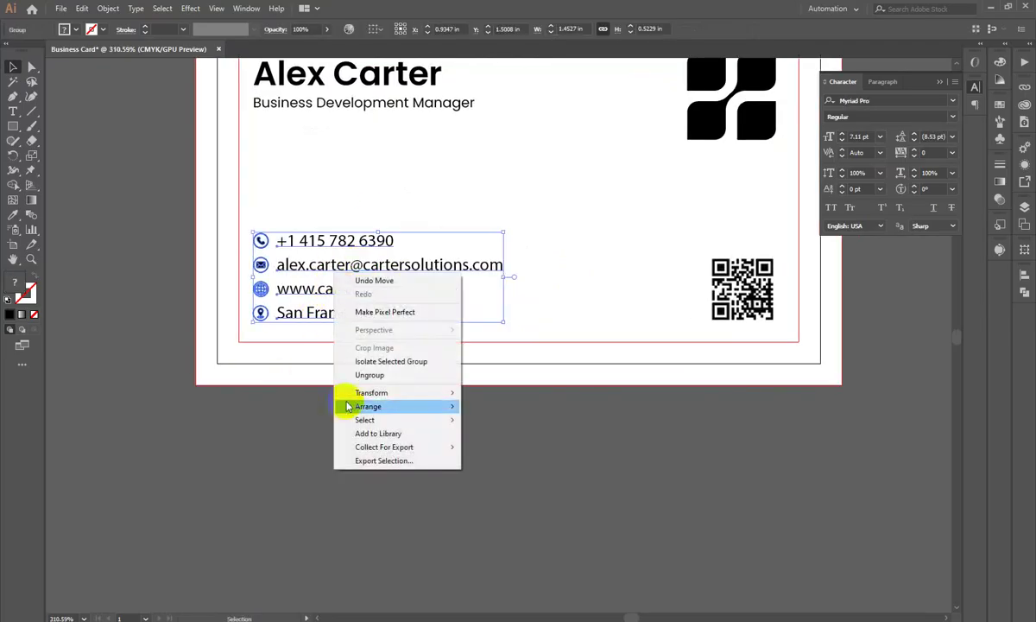
pyautogui.click(367, 376)
pyautogui.click(378, 215)
pyautogui.click(328, 240)
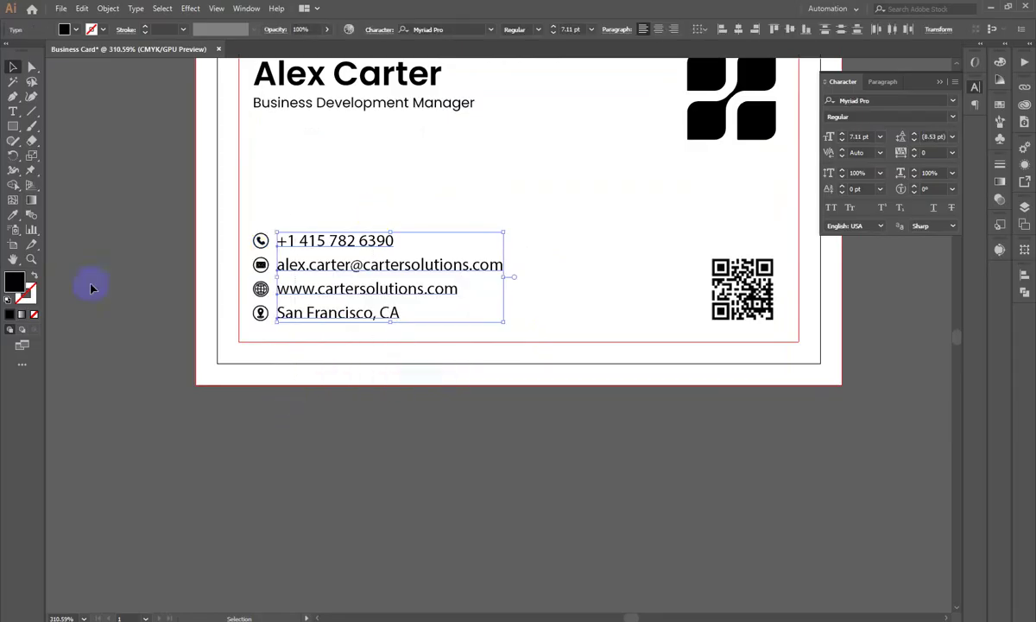
pyautogui.click(13, 214)
pyautogui.click(347, 103)
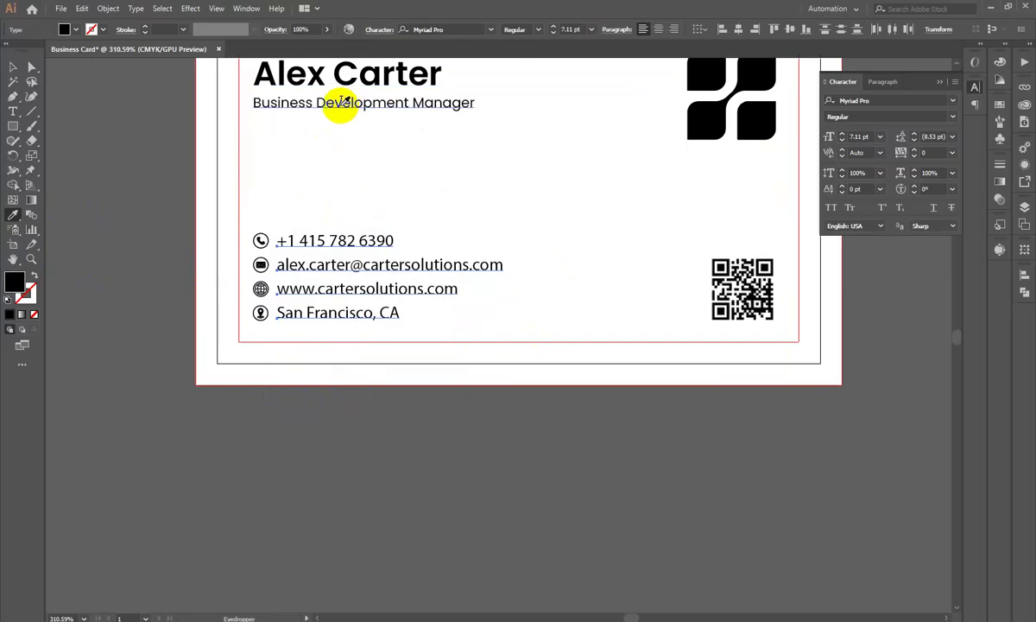
pyautogui.click(406, 107)
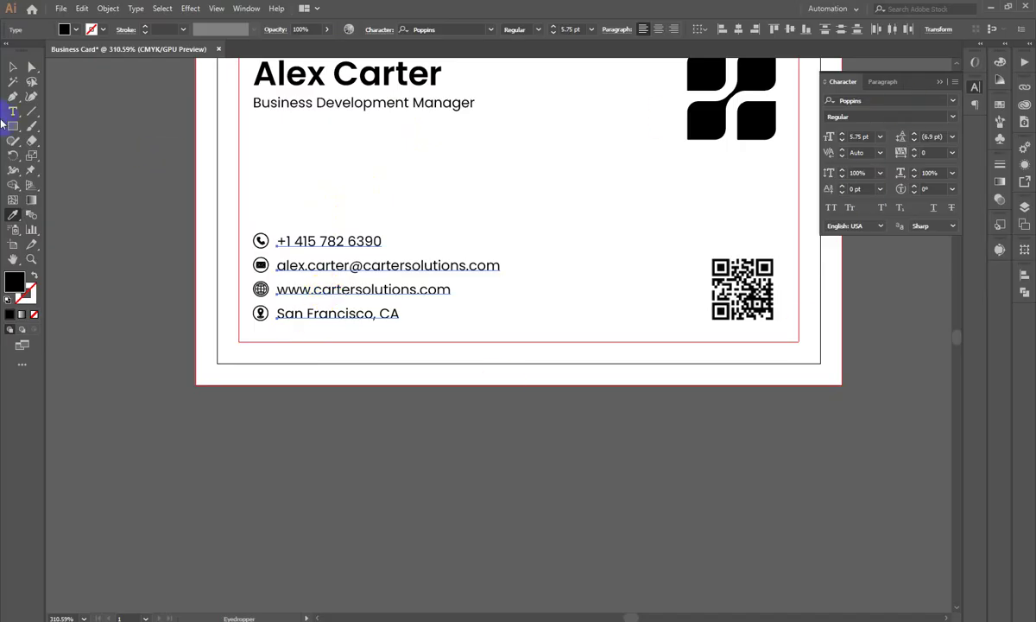
pyautogui.click(15, 69)
pyautogui.click(185, 340)
# Step: Fit the whole card in view, select the black logo, and switch to the browser
pyautogui.hotkey('ctrl', '0')
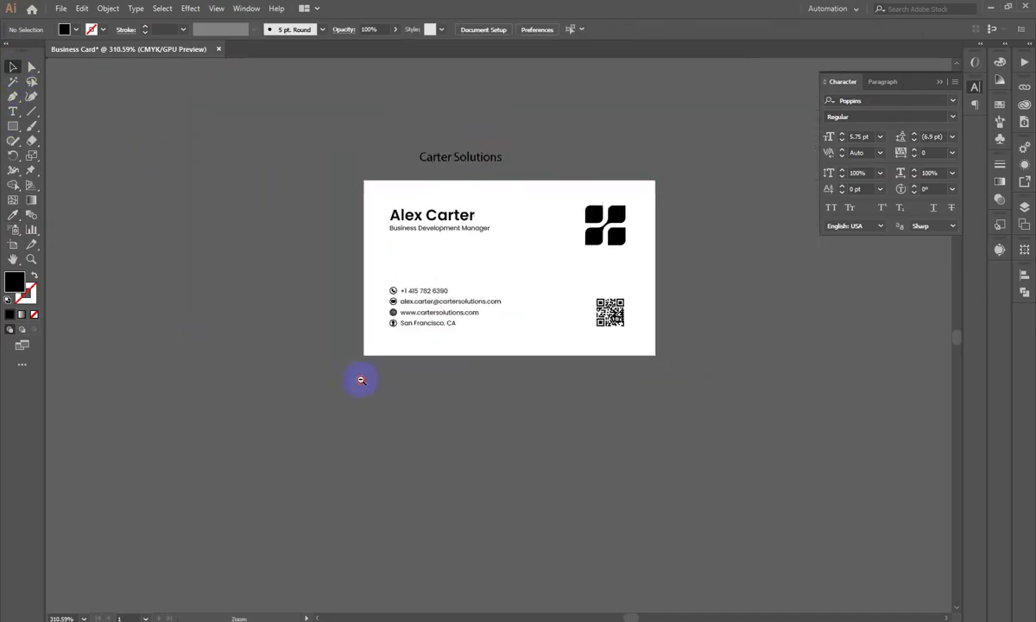
pyautogui.scroll(2, 432, 332)
pyautogui.scroll(2, 262, 344)
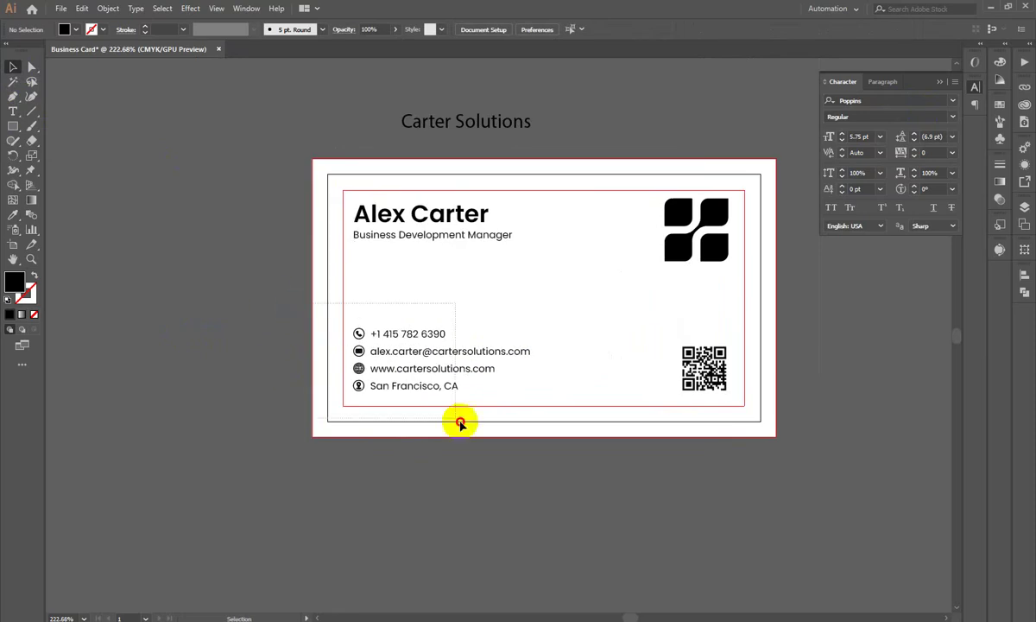
pyautogui.click(358, 351)
pyautogui.click(446, 280)
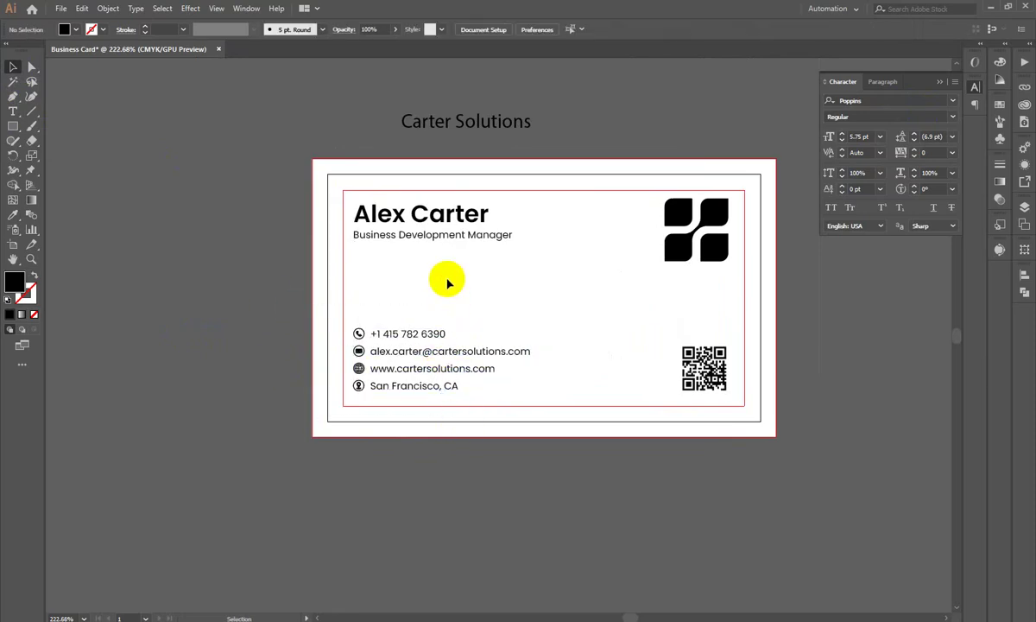
pyautogui.click(690, 243)
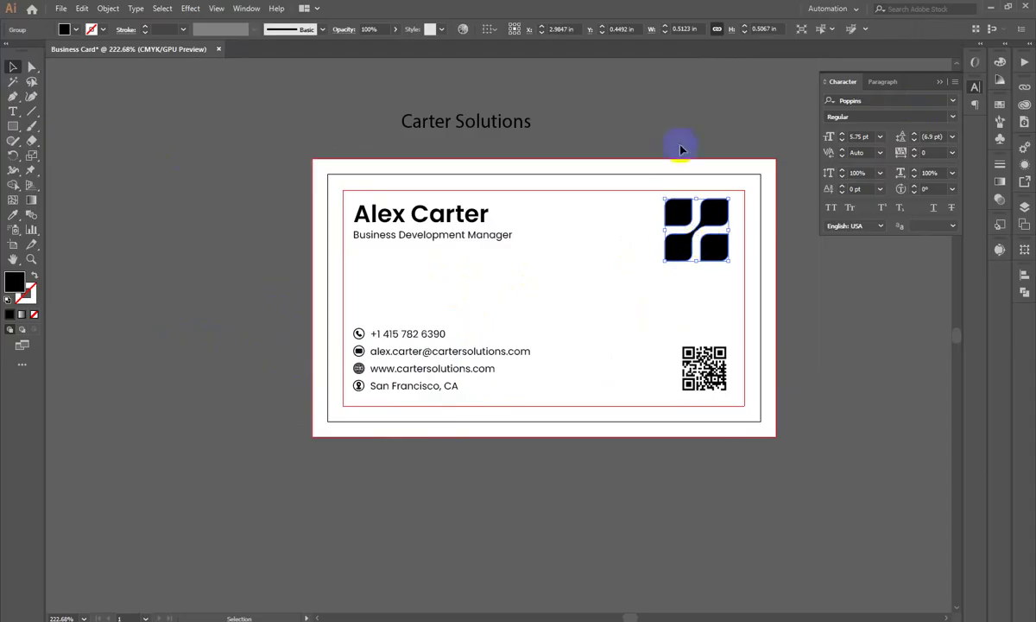
pyautogui.scroll(1, 654, 186)
pyautogui.hotkey('alt', 'Tab')
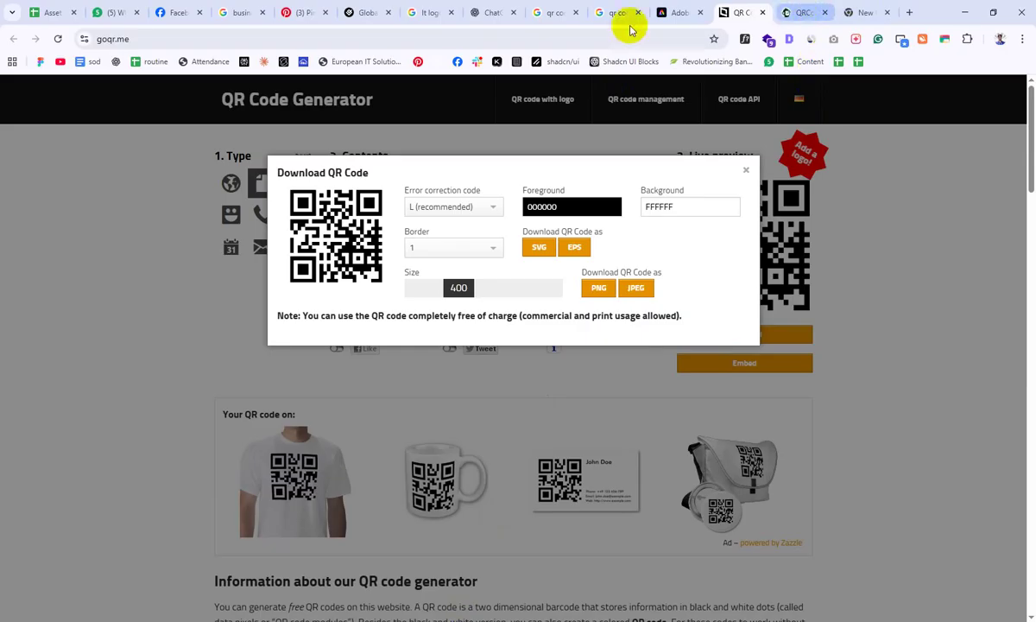
# Step: Search Google Images for 'red color palette' and copy the Shades of Red Color Palette image
pyautogui.click(286, 11)
pyautogui.click(561, 11)
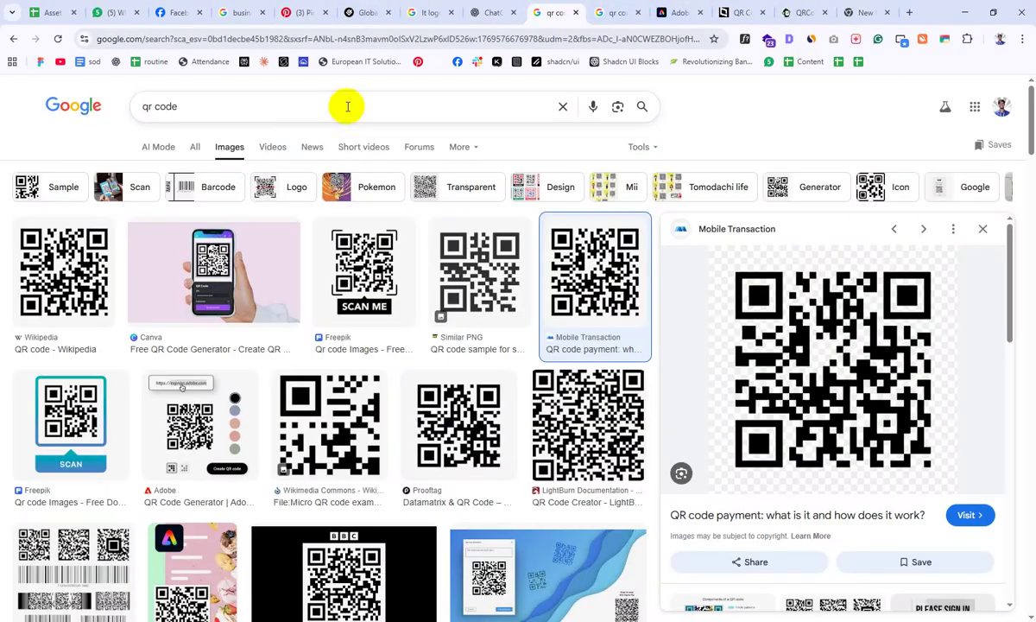
pyautogui.write('red color p')
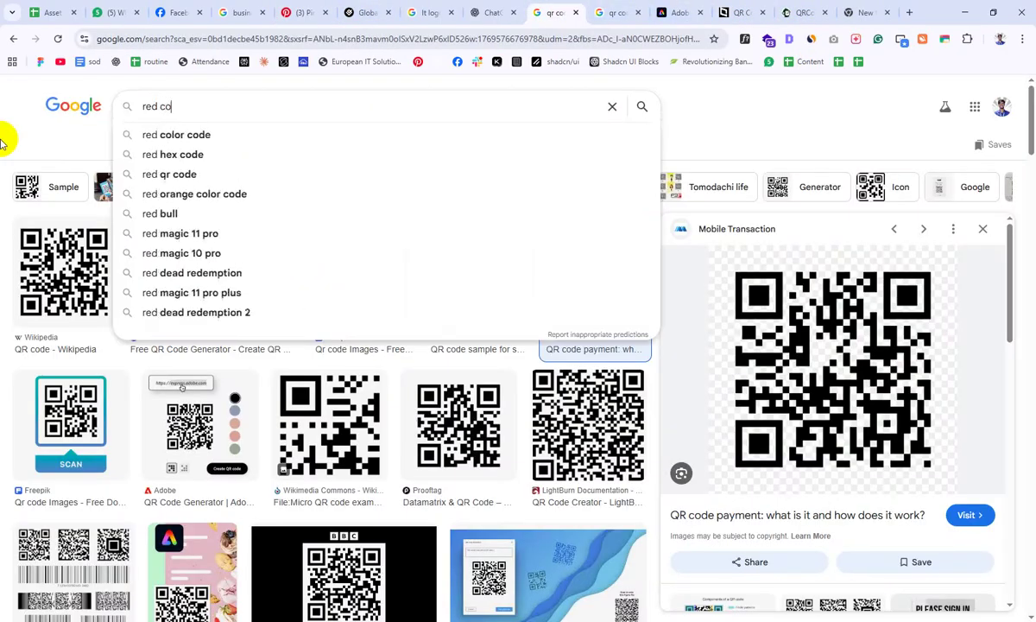
pyautogui.write('alette')
pyautogui.press('Return')
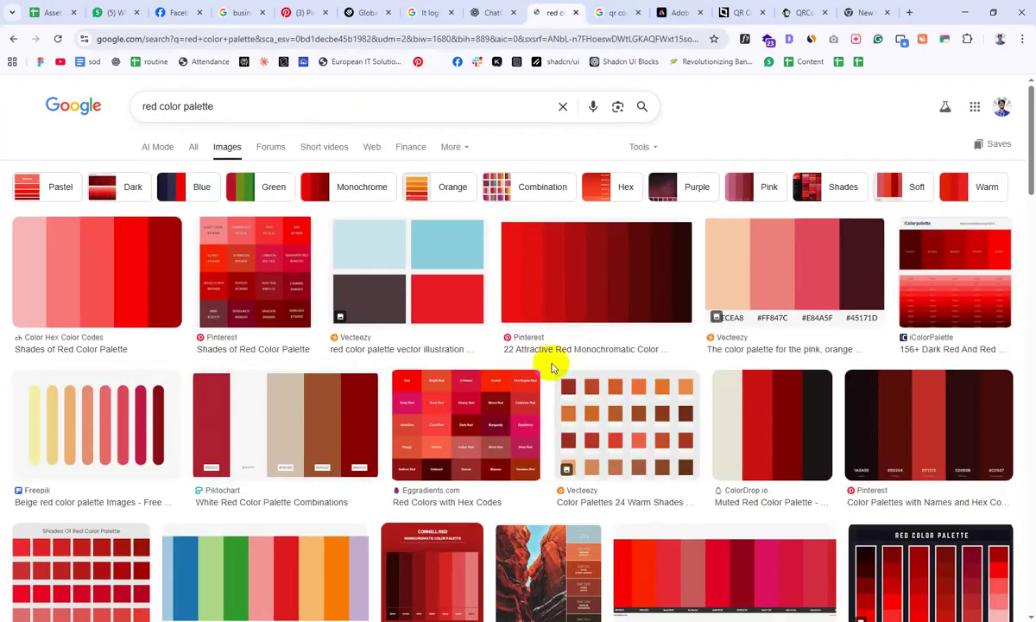
pyautogui.click(140, 278)
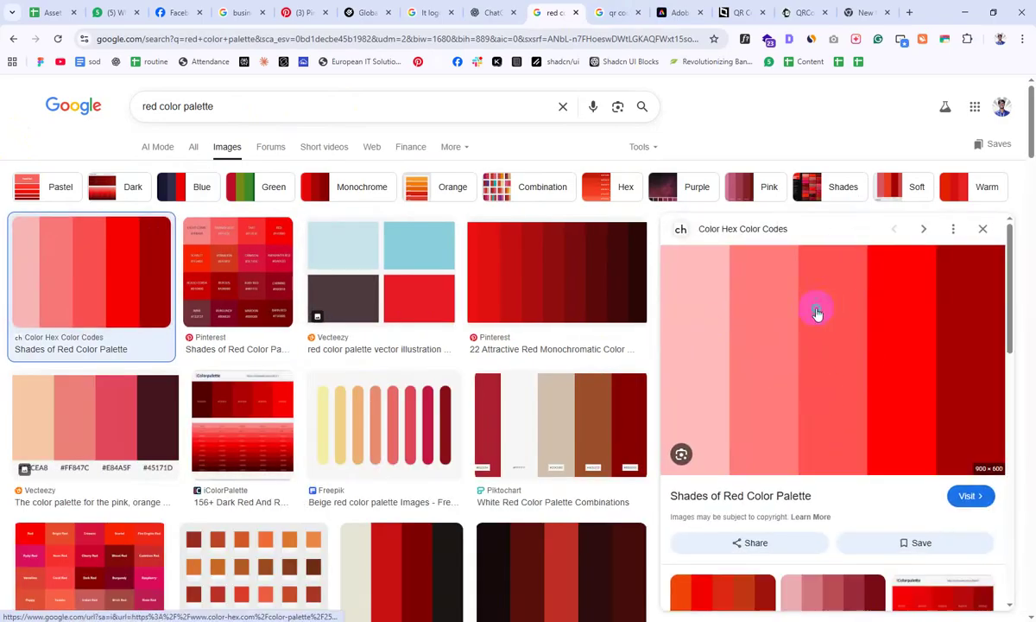
pyautogui.rightClick(816, 309)
pyautogui.click(867, 529)
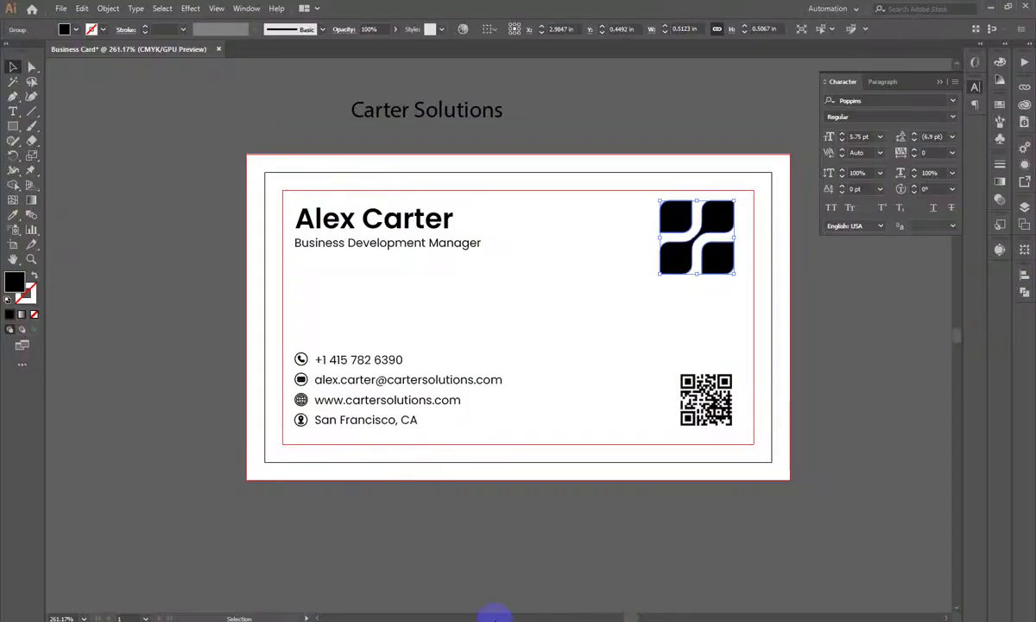
# Step: Paste the red palette and squash it into a thin five-swatch strip above the card
pyautogui.hotkey('ctrl', 'v')
pyautogui.scroll(1, 544, 219)
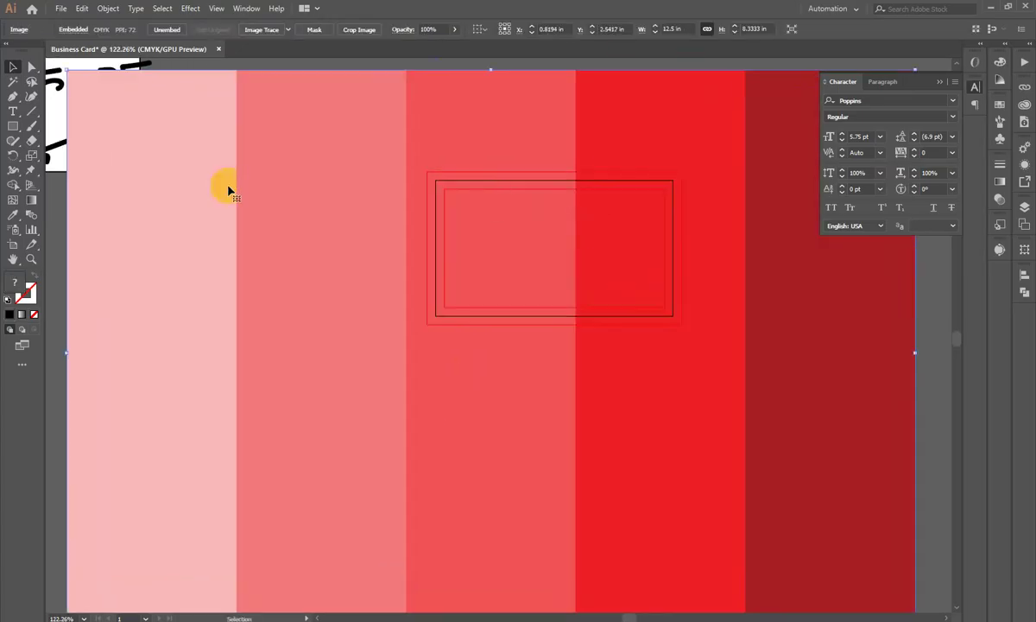
pyautogui.moveTo(489, 72); pyautogui.dragTo(610, 142)
pyautogui.click(611, 142)
pyautogui.moveTo(596, 405); pyautogui.dragTo(596, 180)
pyautogui.scroll(2, 600, 177)
pyautogui.moveTo(759, 201); pyautogui.dragTo(693, 206)
pyautogui.scroll(3, 682, 173)
pyautogui.scroll(-3, 777, 242)
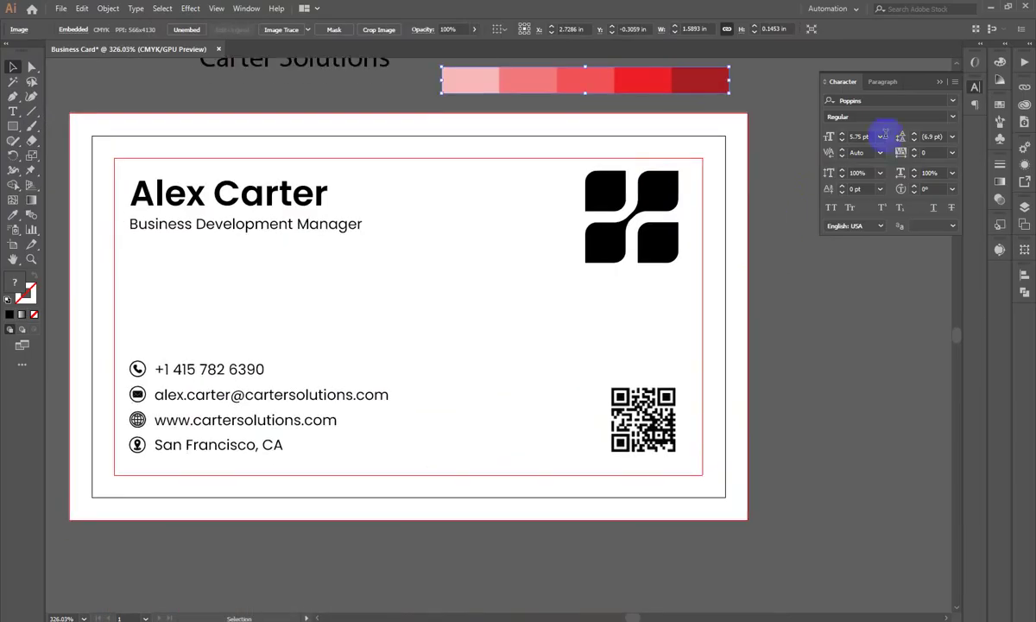
pyautogui.click(976, 88)
pyautogui.scroll(1, 811, 208)
pyautogui.scroll(2, 734, 233)
# Step: Ungroup the logo and fill its two outer squares with the palette strip's bright red
pyautogui.rightClick(652, 249)
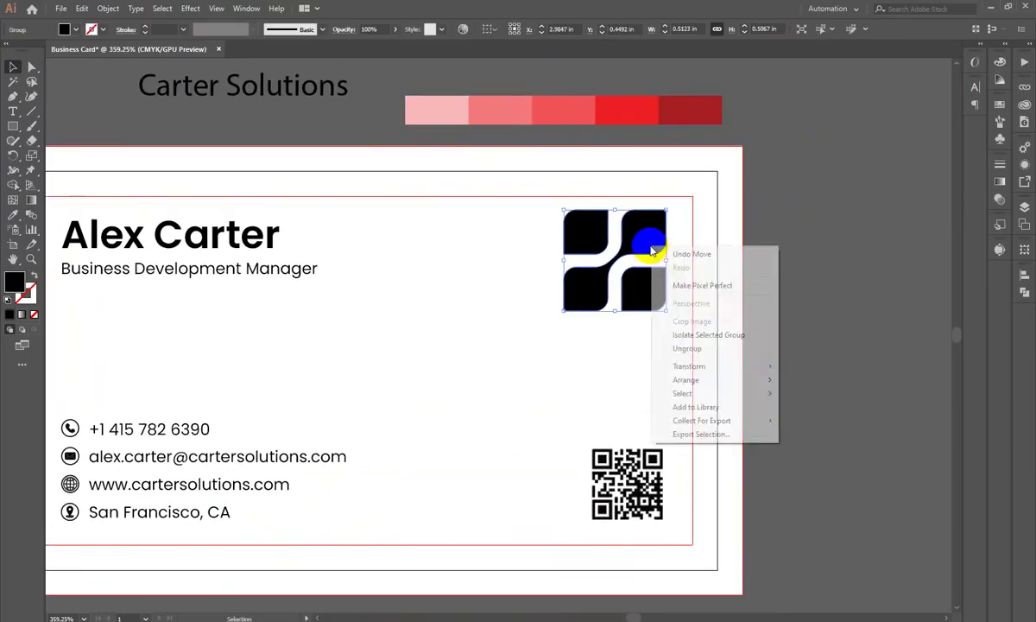
pyautogui.click(730, 347)
pyautogui.click(638, 288)
pyautogui.keyDown('shift'); pyautogui.click(599, 238); pyautogui.keyUp('shift')
pyautogui.keyDown('shift'); pyautogui.click(617, 250); pyautogui.keyUp('shift')
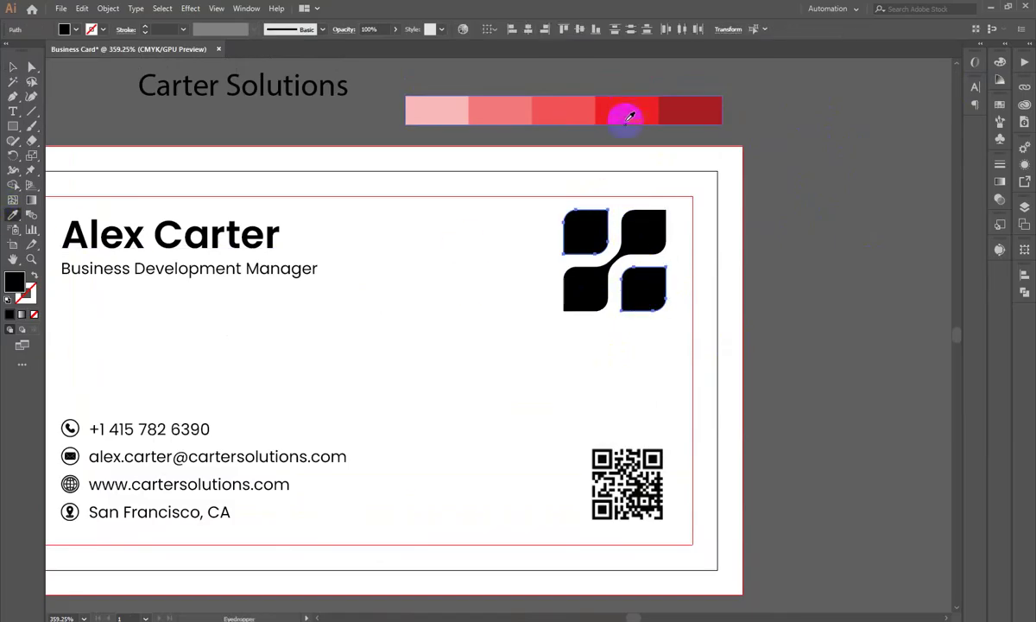
pyautogui.click(629, 121)
pyautogui.click(13, 66)
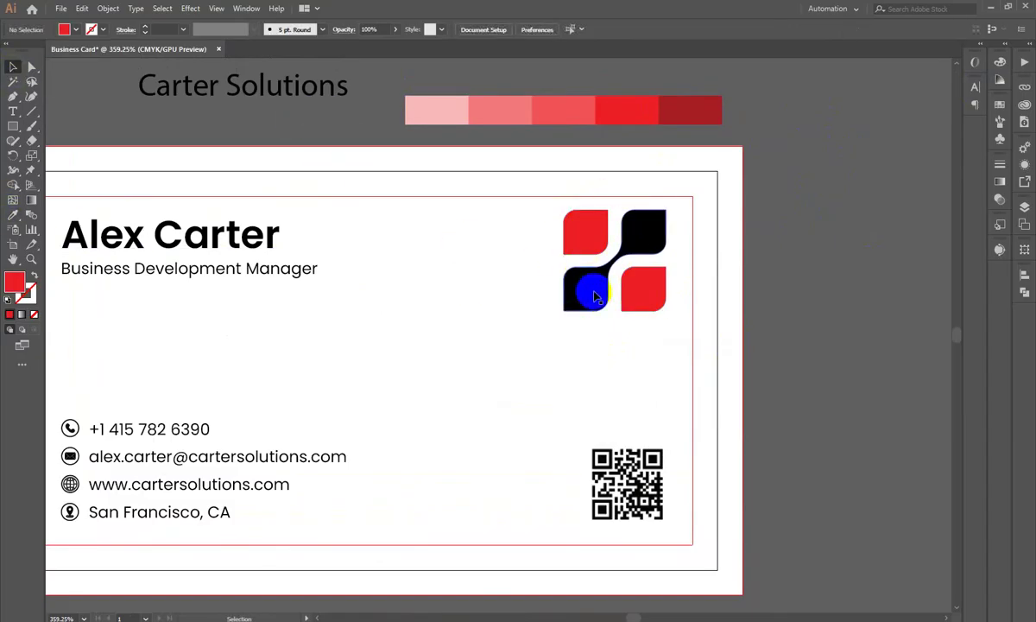
# Step: Fill the logo's middle S-shape with the dark red from the palette strip
pyautogui.click(589, 292)
pyautogui.click(13, 214)
pyautogui.click(693, 111)
pyautogui.click(13, 66)
# Step: Reframe the view so the palette strip shows above the recoloured logo
pyautogui.click(771, 279)
pyautogui.moveTo(770, 279); pyautogui.dragTo(609, 222)
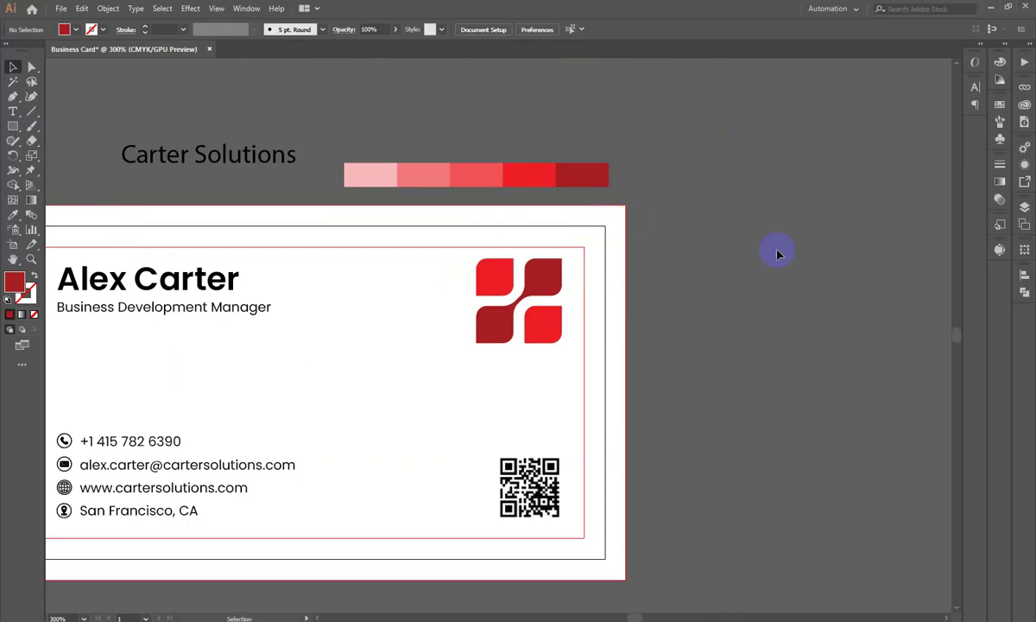
pyautogui.scroll(-3, 769, 247)
pyautogui.moveTo(315, 335); pyautogui.dragTo(631, 299)
pyautogui.click(734, 272)
pyautogui.click(821, 249)
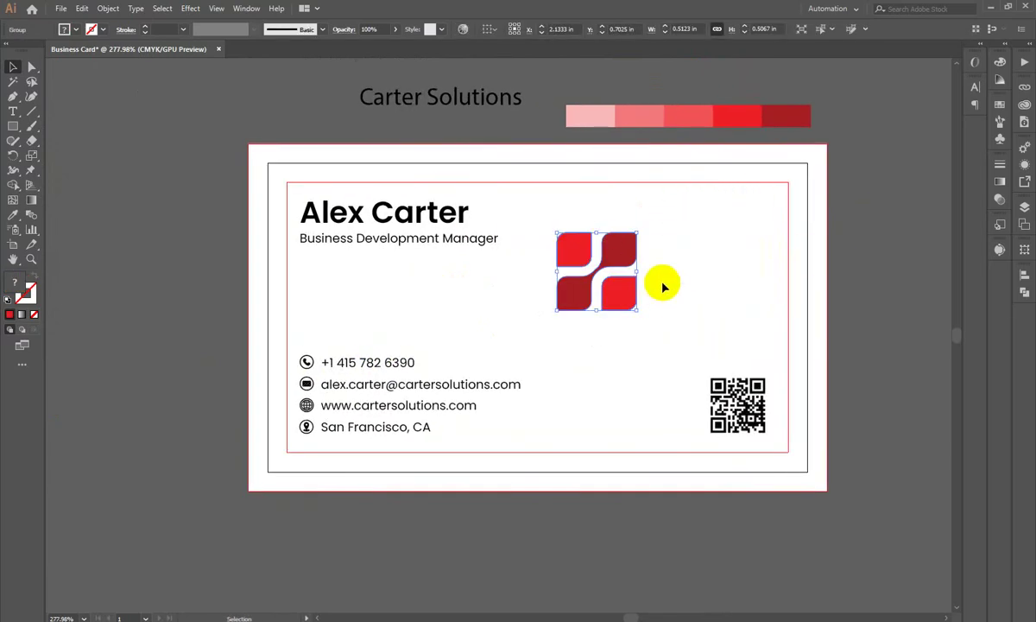
# Step: Undo the logo move and shrink the logo from its corner
pyautogui.hotkey('ctrl', 'z')
pyautogui.click(821, 249)
pyautogui.scroll(1, 827, 259)
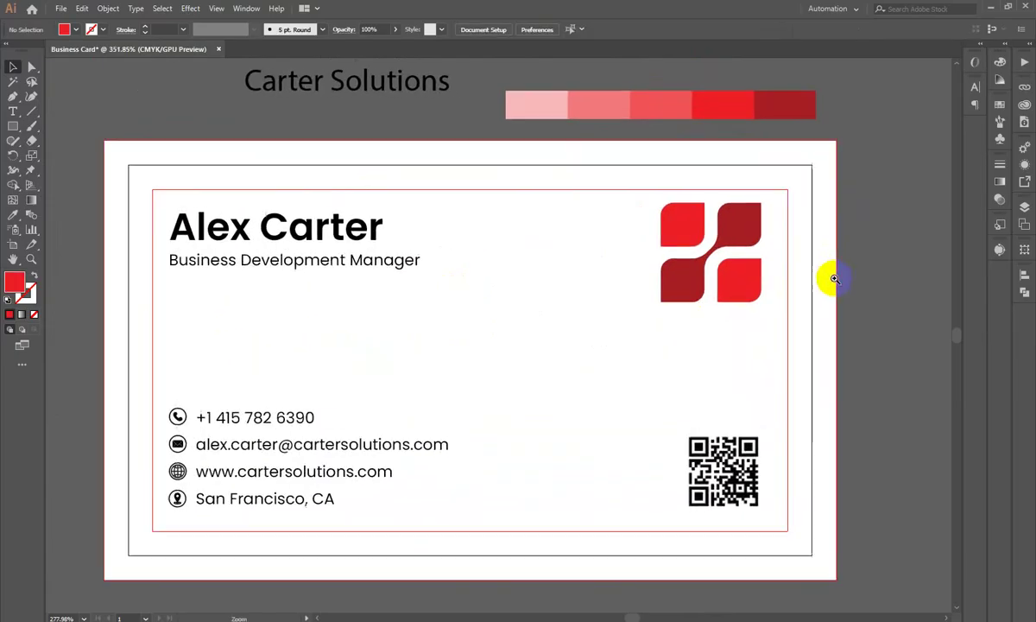
pyautogui.click(694, 299)
pyautogui.moveTo(661, 302); pyautogui.dragTo(671, 292)
pyautogui.click(579, 366)
pyautogui.moveTo(592, 324); pyautogui.dragTo(499, 336)
pyautogui.moveTo(498, 336); pyautogui.dragTo(532, 252)
# Step: Top-align the logo with the cardholder's name, using the name as key object
pyautogui.click(452, 177)
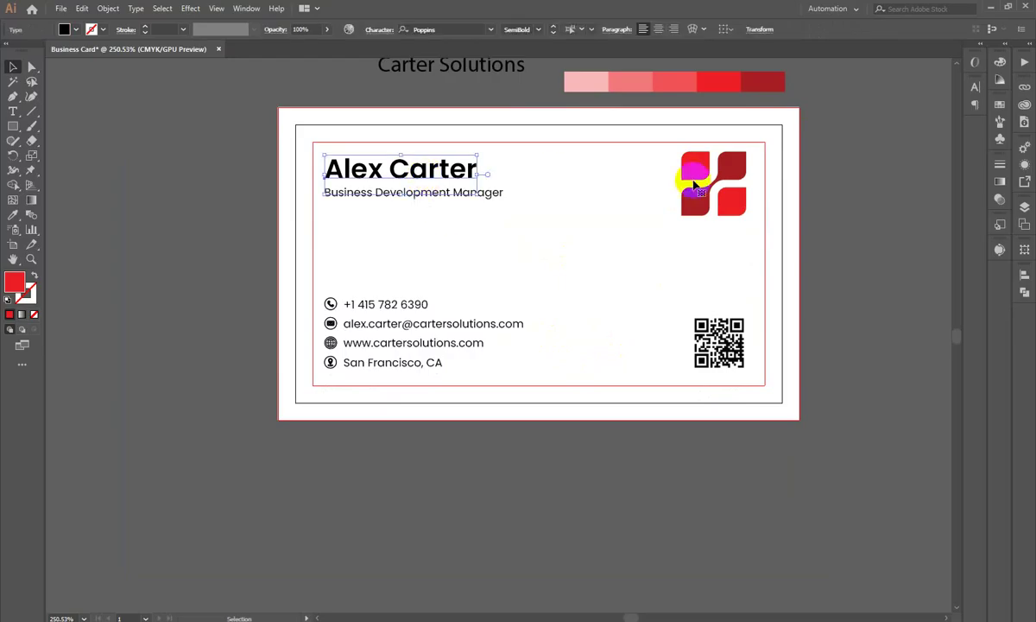
pyautogui.keyDown('shift'); pyautogui.click(728, 163); pyautogui.keyUp('shift')
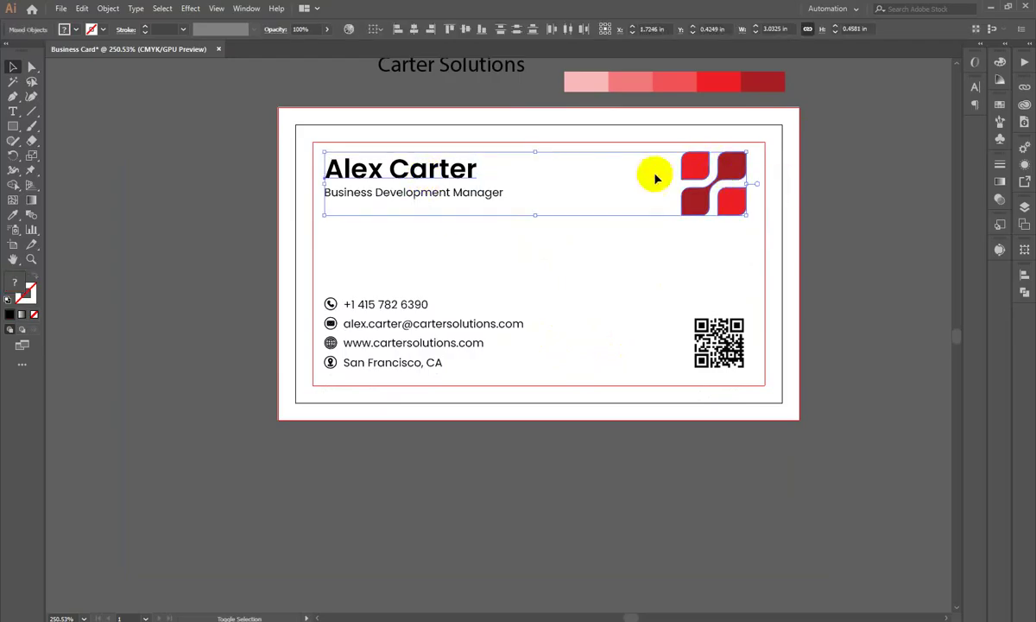
pyautogui.click(441, 179)
pyautogui.click(1024, 290)
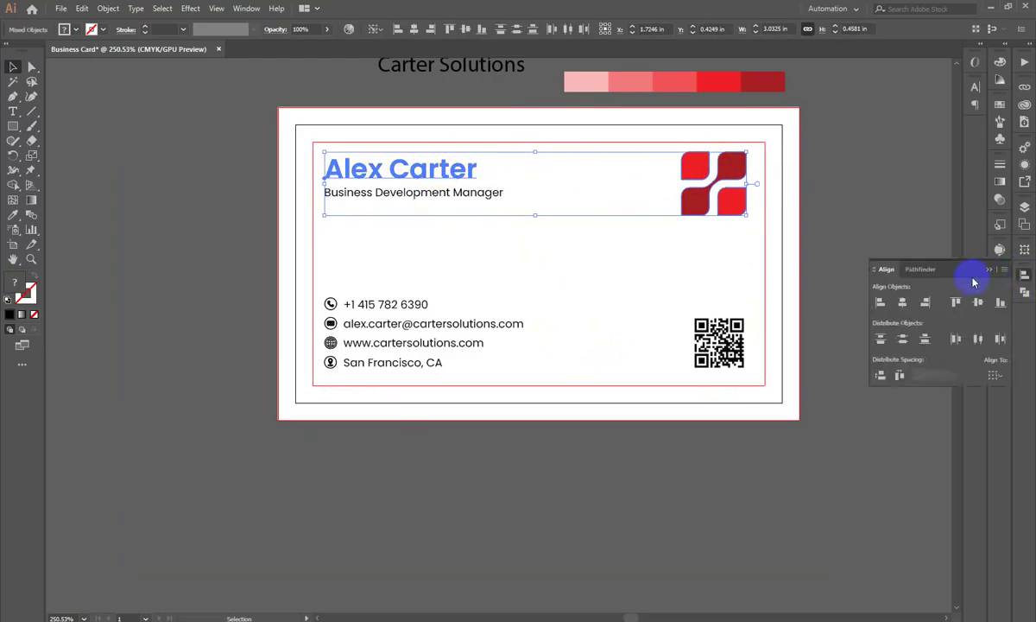
pyautogui.click(956, 304)
pyautogui.click(859, 154)
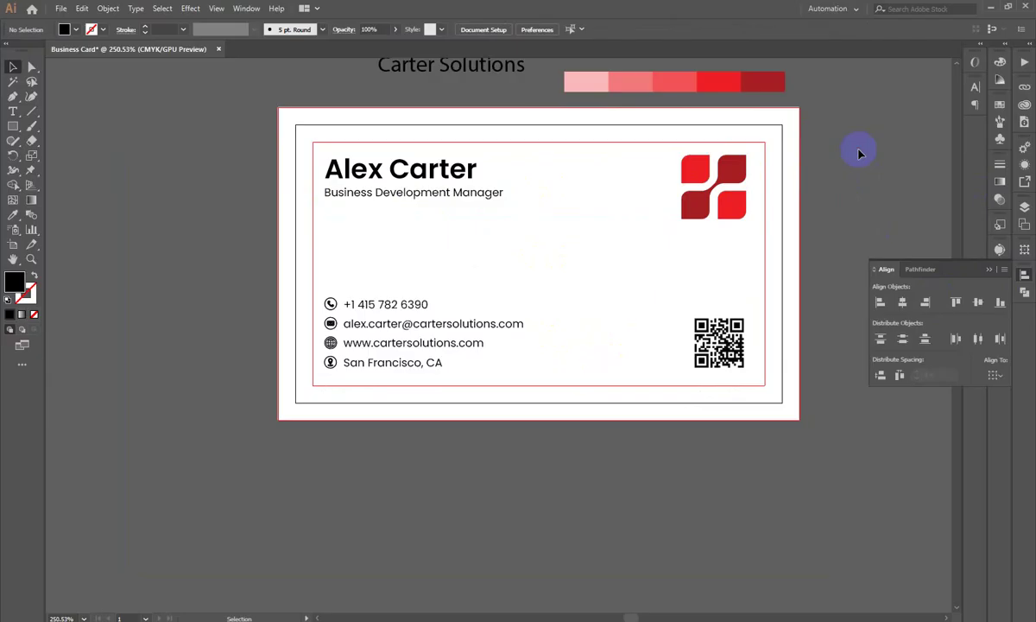
pyautogui.moveTo(315, 161); pyautogui.dragTo(761, 430)
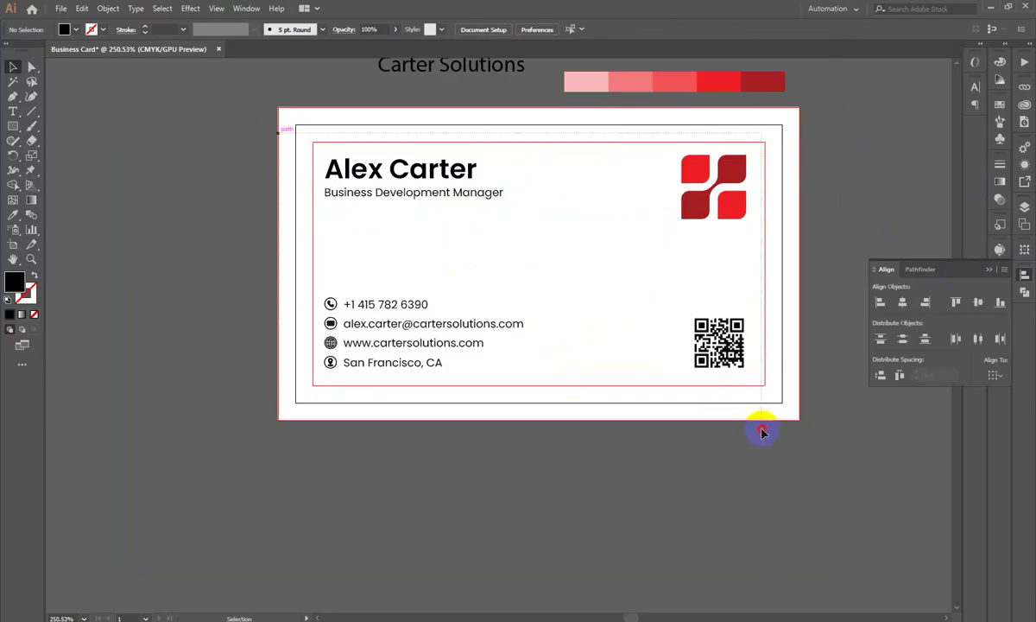
# Step: Group the card's text, logo and QR code and center the group horizontally
pyautogui.hotkey('ctrl', 'g')
pyautogui.click(902, 303)
pyautogui.click(812, 185)
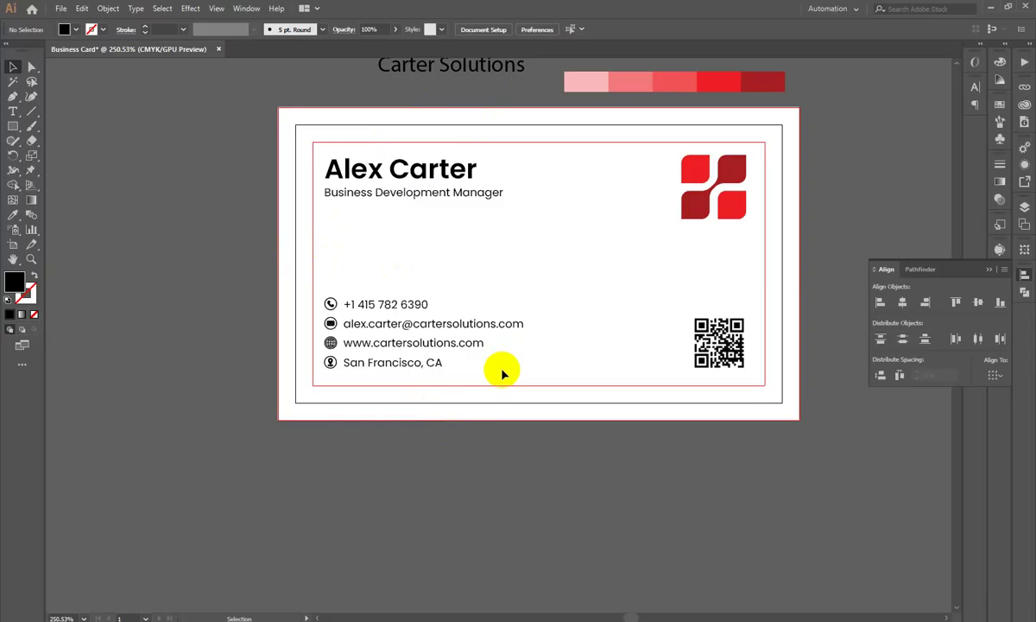
pyautogui.click(428, 195)
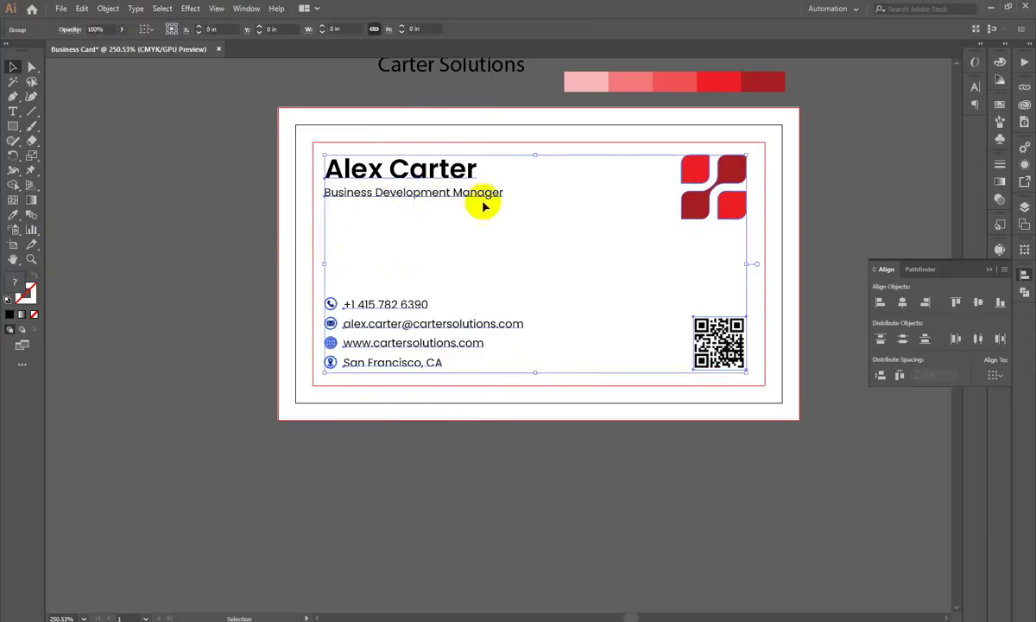
pyautogui.moveTo(694, 166); pyautogui.dragTo(692, 146)
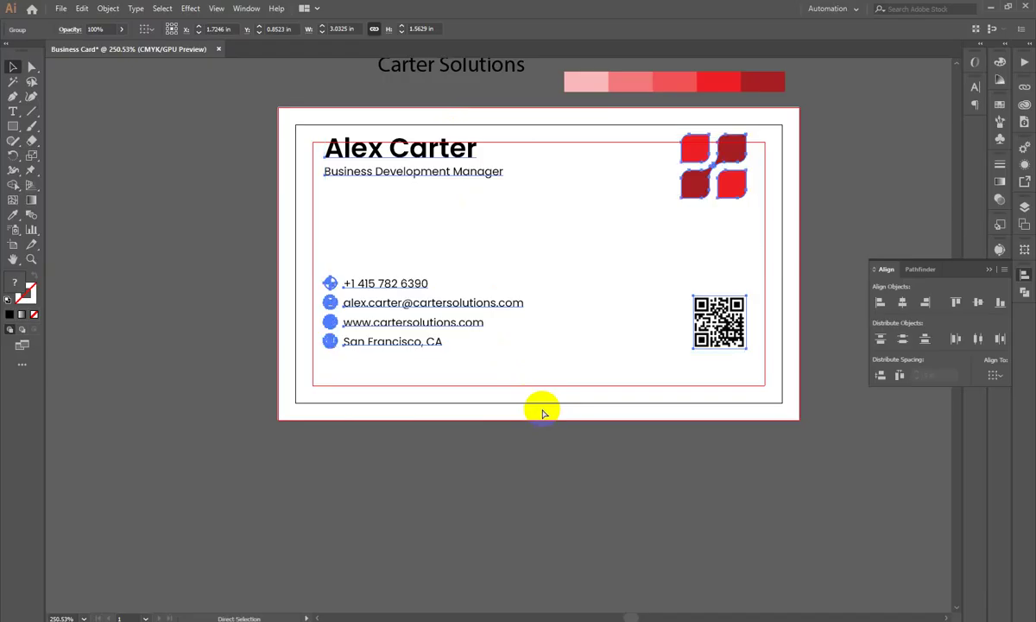
pyautogui.hotkey('ctrl', 'z')
pyautogui.click(197, 273)
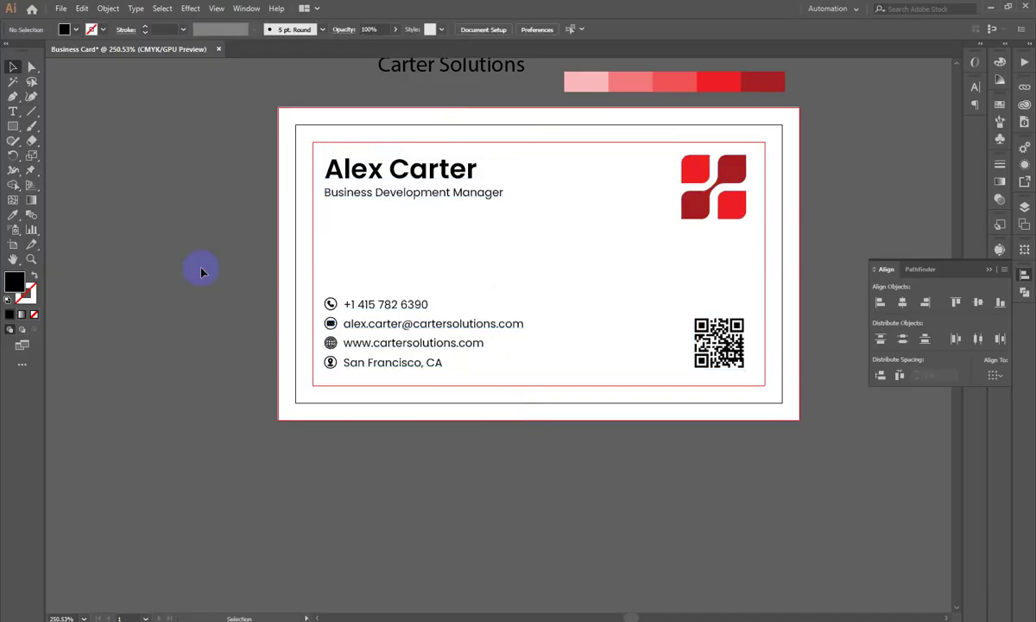
# Step: Hide the bleed and guide lines, then move the red swatch strip up slightly
pyautogui.hotkey('ctrl', ';')
pyautogui.scroll(3, 485, 365)
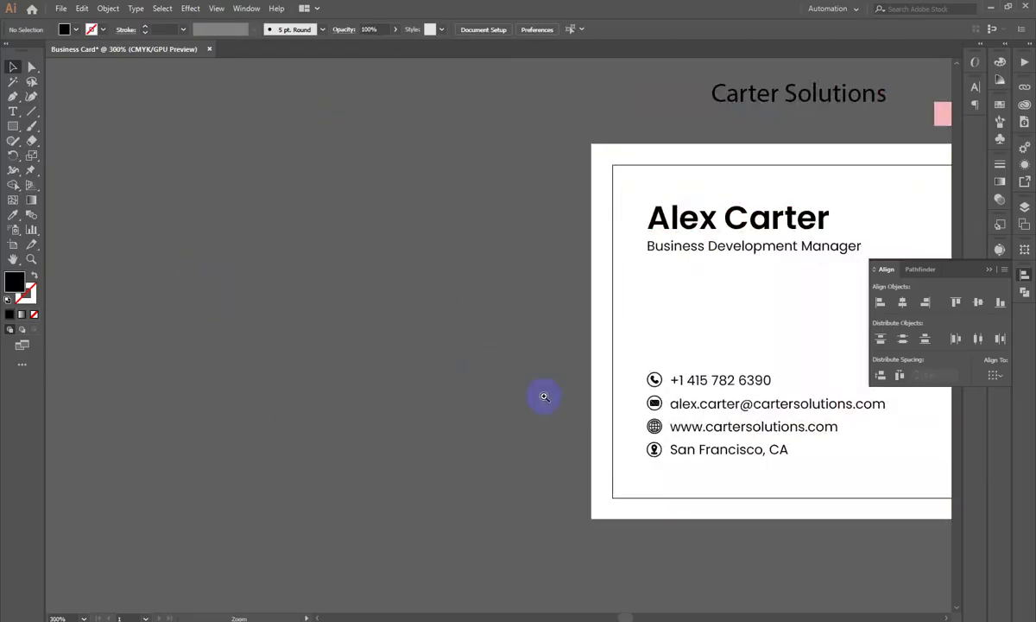
pyautogui.scroll(-5, 473, 411)
pyautogui.moveTo(474, 411); pyautogui.dragTo(568, 365)
pyautogui.moveTo(472, 321); pyautogui.dragTo(419, 229)
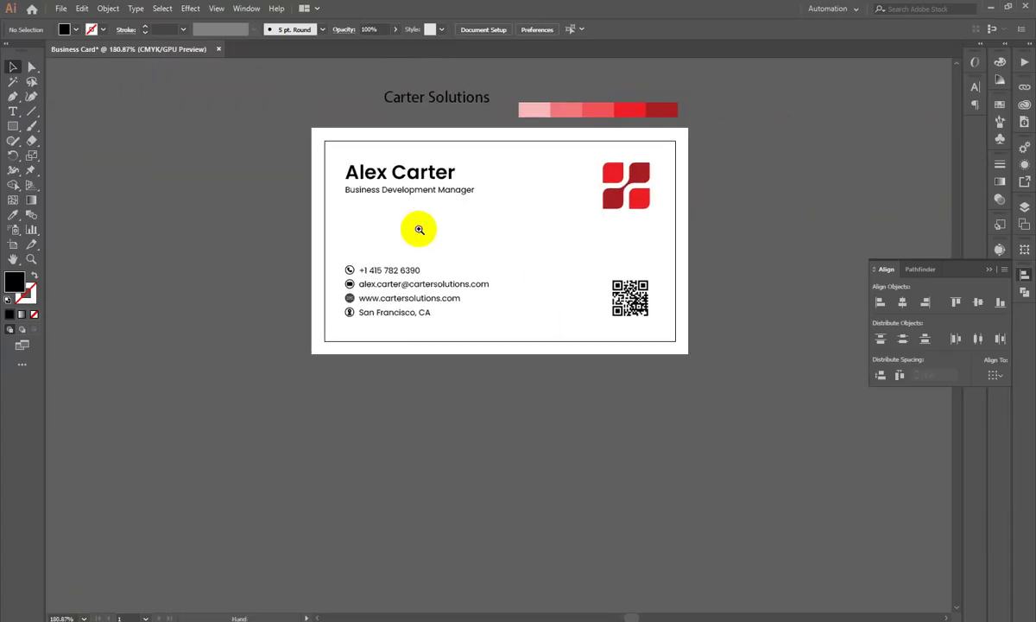
pyautogui.moveTo(504, 273); pyautogui.dragTo(573, 261)
pyautogui.moveTo(577, 261); pyautogui.dragTo(561, 312)
pyautogui.moveTo(594, 135); pyautogui.dragTo(590, 114)
# Step: Close the Align panel, leaving the content group deselected
pyautogui.click(376, 227)
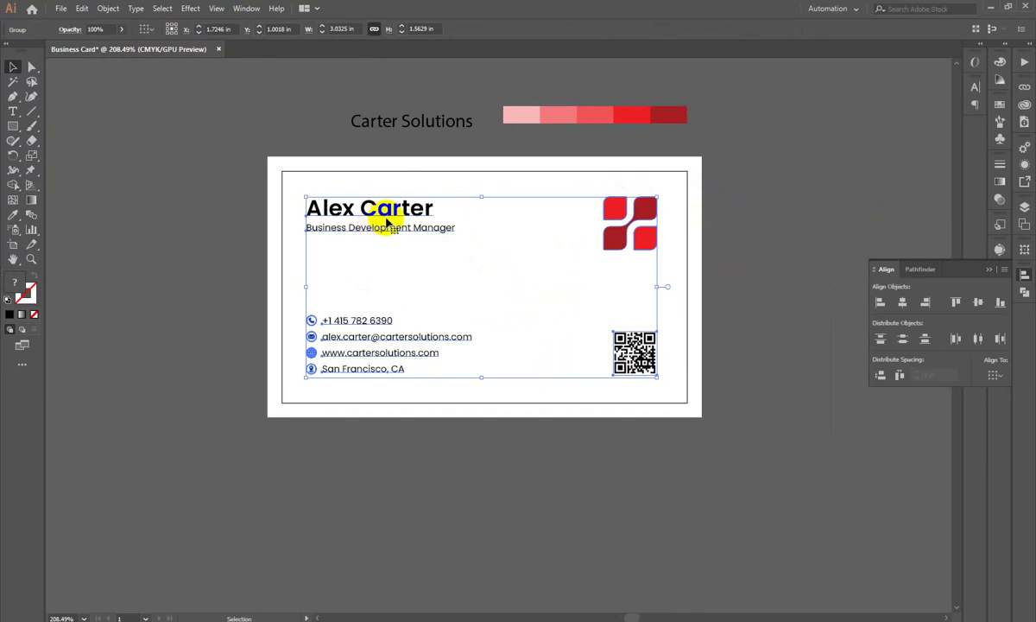
pyautogui.click(1025, 276)
pyautogui.click(805, 459)
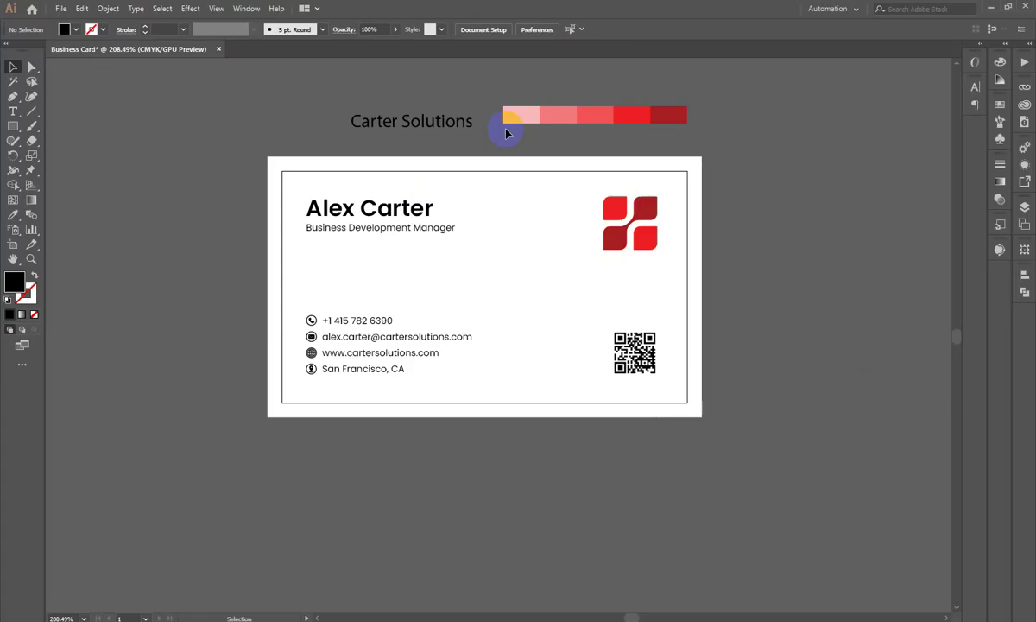
pyautogui.scroll(-2, 300, 261)
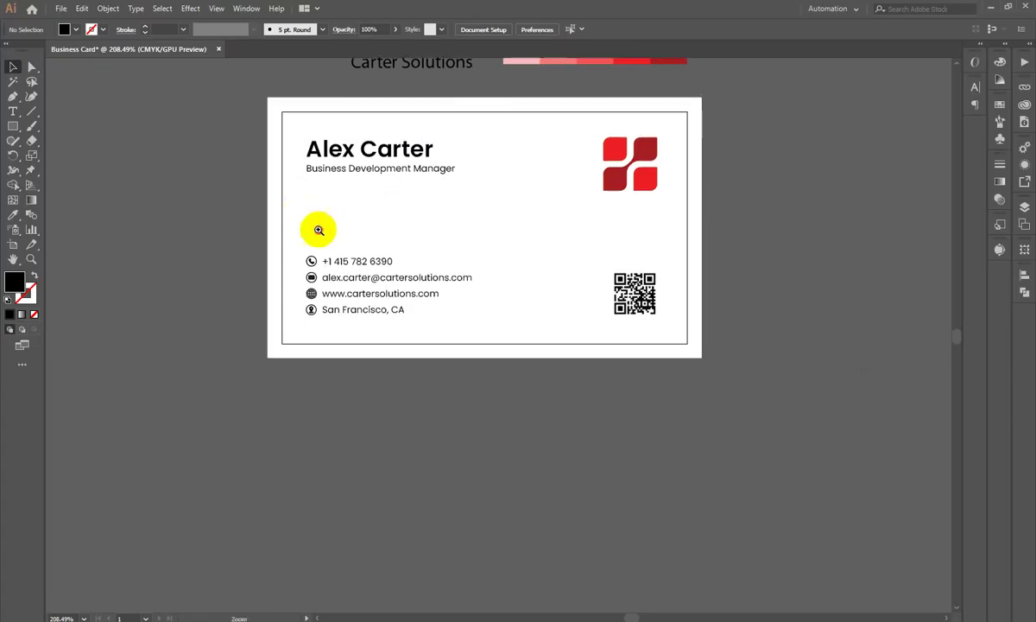
pyautogui.scroll(1, 361, 377)
pyautogui.click(361, 377)
pyautogui.click(175, 419)
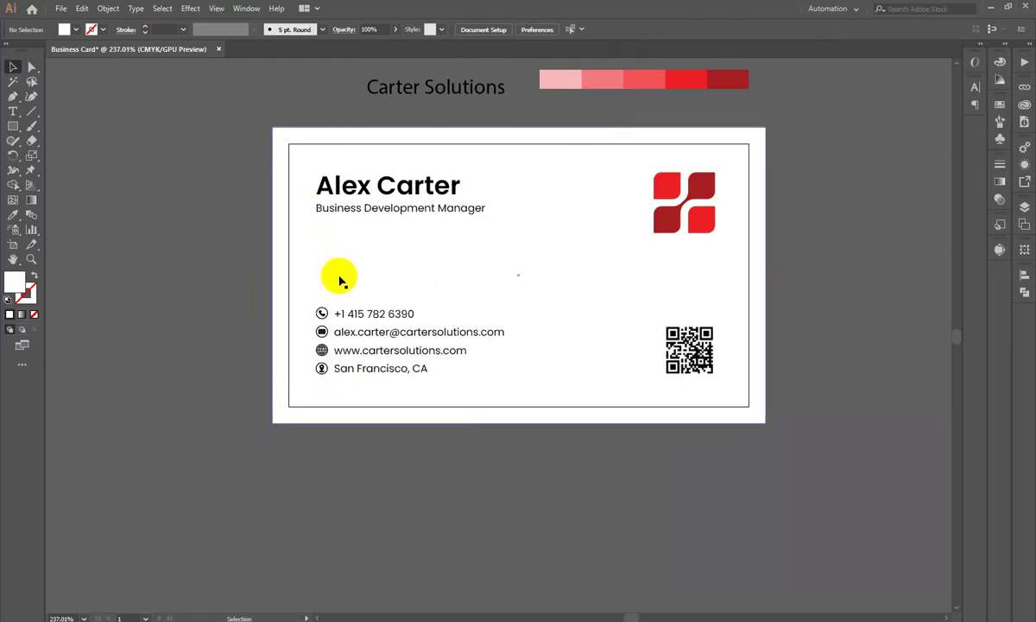
# Step: Ungroup the card contents and drop a copy of the logo below the card
pyautogui.click(686, 208)
pyautogui.rightClick(678, 193)
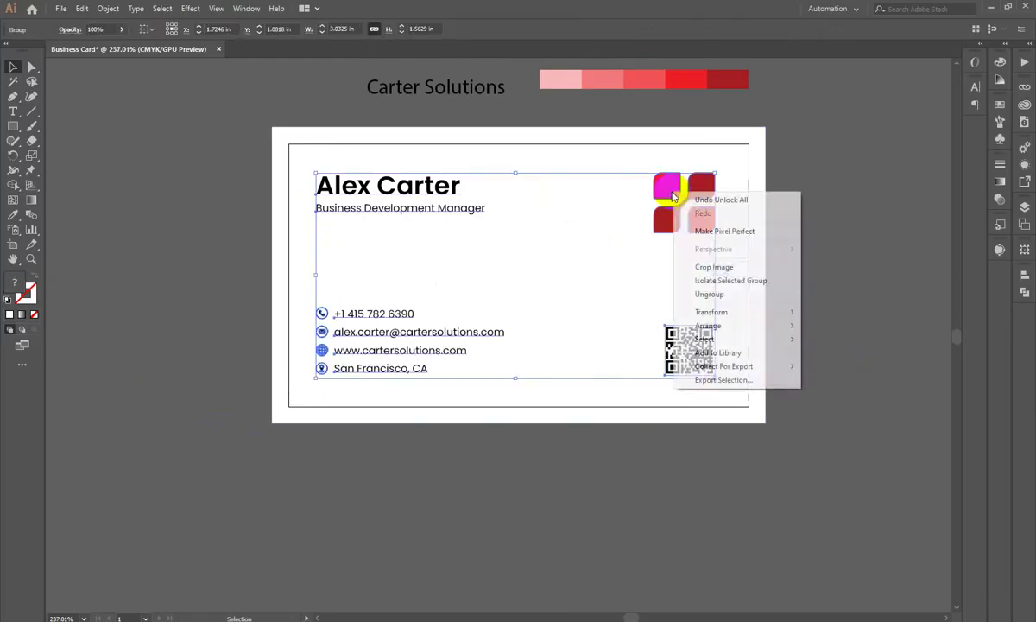
pyautogui.click(735, 293)
pyautogui.click(798, 247)
pyautogui.click(677, 222)
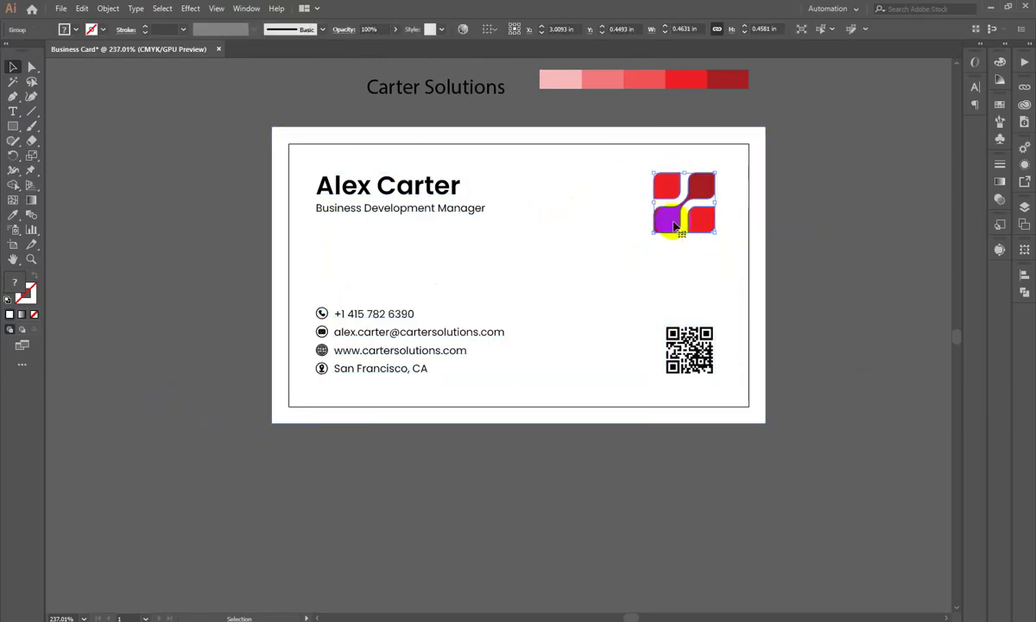
pyautogui.moveTo(667, 227); pyautogui.dragTo(503, 566)
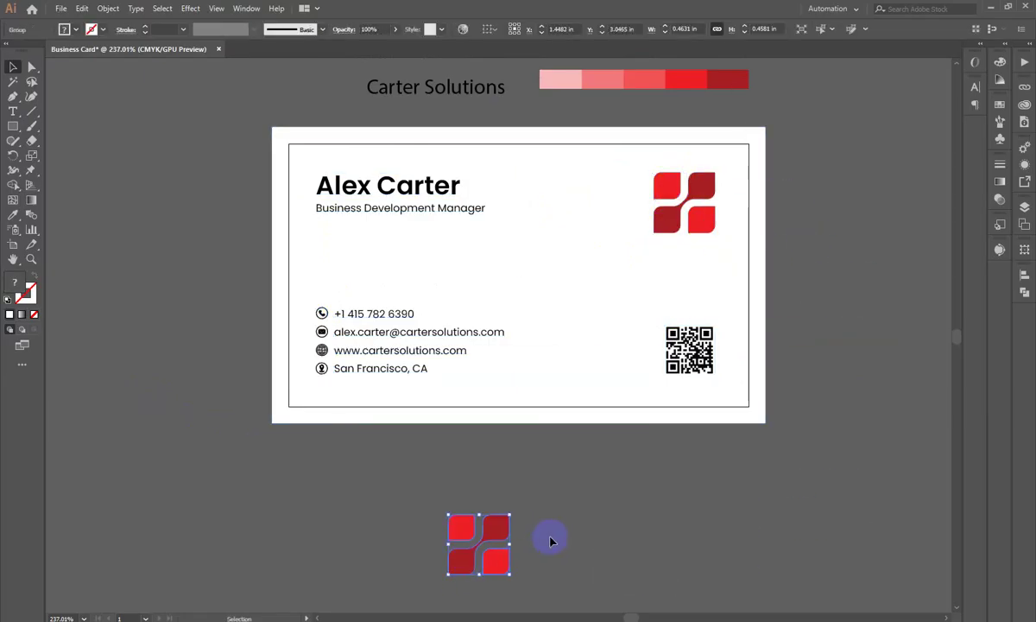
# Step: Ungroup the logo copy and pull its top-left red piece toward the card, enlarged
pyautogui.rightClick(527, 520)
pyautogui.click(518, 438)
pyautogui.click(524, 548)
pyautogui.scroll(2, 524, 547)
pyautogui.moveTo(438, 523); pyautogui.dragTo(470, 486)
pyautogui.moveTo(402, 479); pyautogui.dragTo(283, 282)
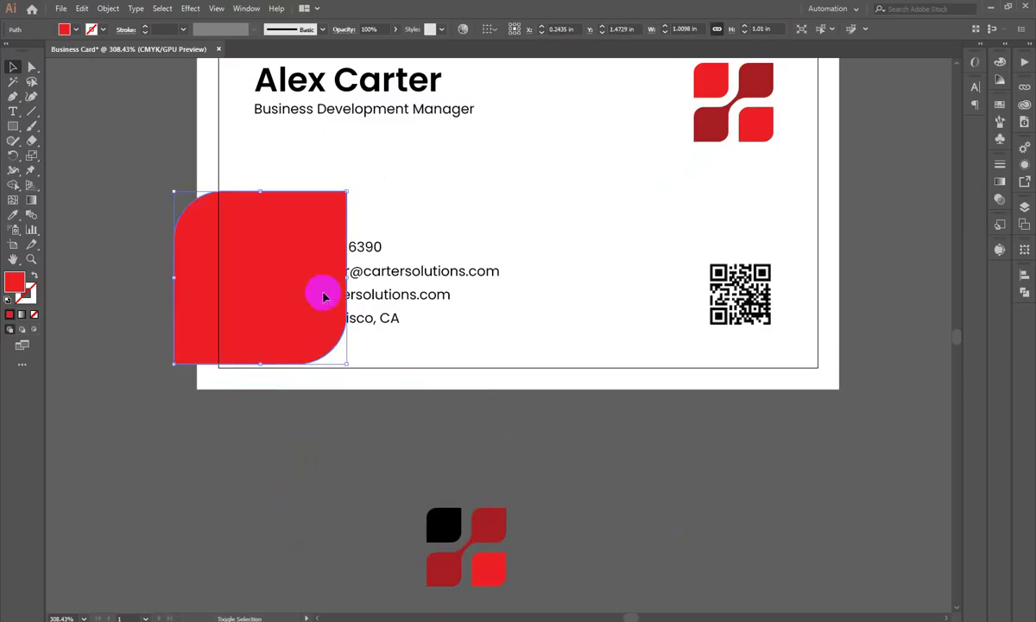
# Step: Enlarge the red shape to about 1.87 in wide, rotate it, and place it over the card's lower left
pyautogui.click(341, 275)
pyautogui.click(269, 306)
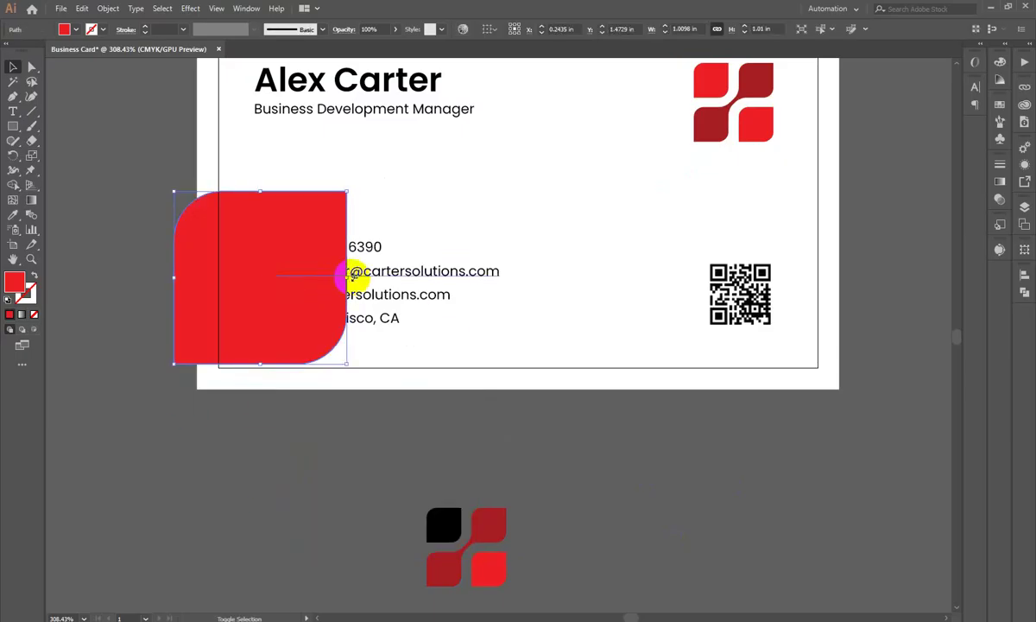
pyautogui.moveTo(348, 276); pyautogui.dragTo(460, 313)
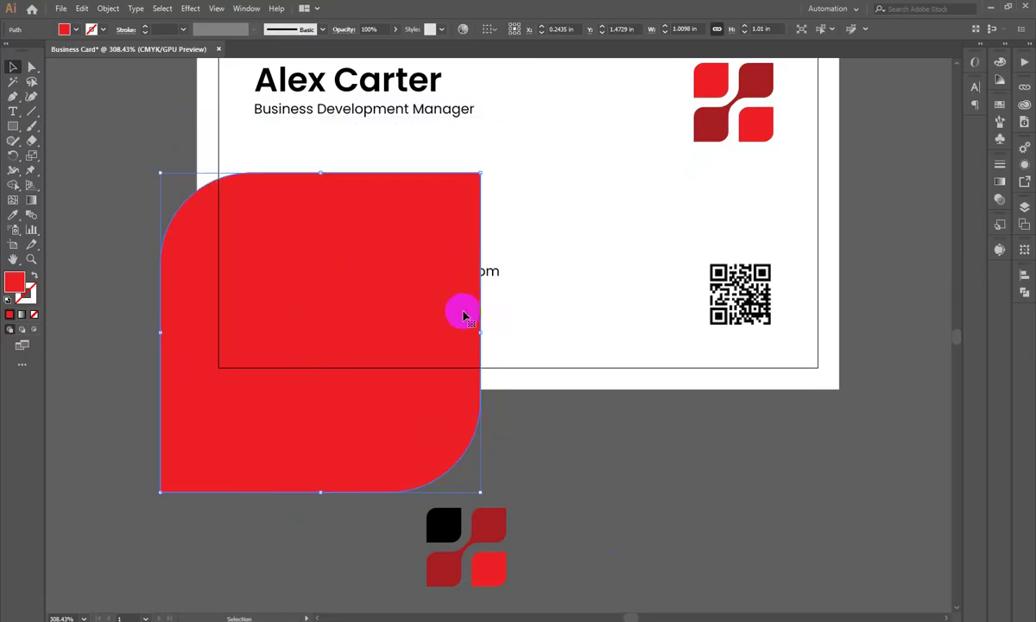
pyautogui.moveTo(455, 380); pyautogui.dragTo(484, 380)
pyautogui.moveTo(513, 170); pyautogui.dragTo(528, 259)
pyautogui.moveTo(373, 326); pyautogui.dragTo(409, 369)
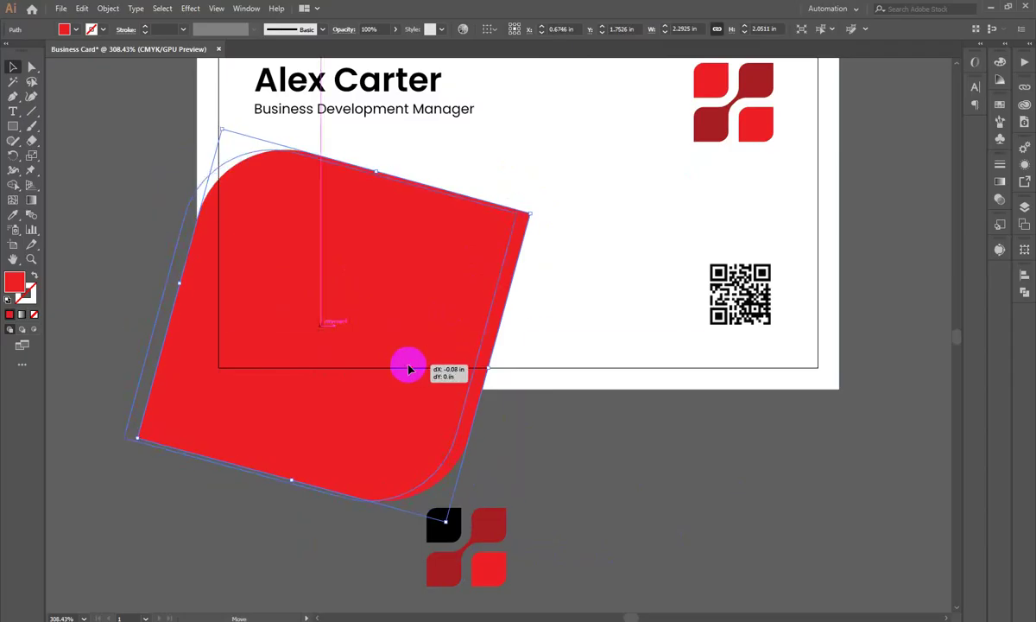
pyautogui.scroll(-2, 545, 330)
pyautogui.moveTo(470, 412); pyautogui.dragTo(484, 390)
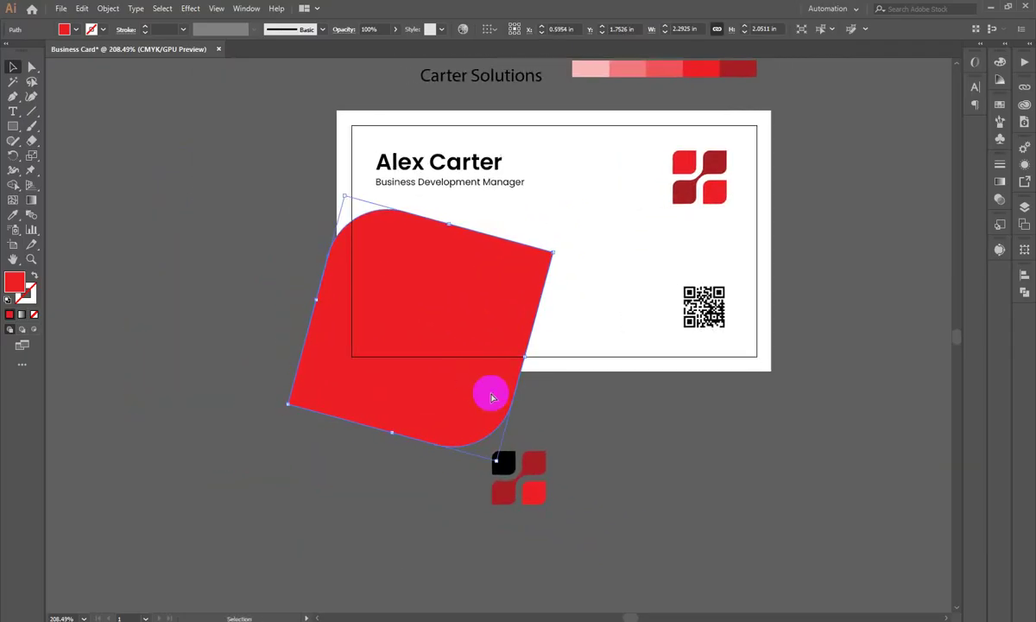
# Step: Send the red shape to the back, then send the white card background behind it
pyautogui.hotkey('ctrl', 'shift', '[')
pyautogui.click(624, 446)
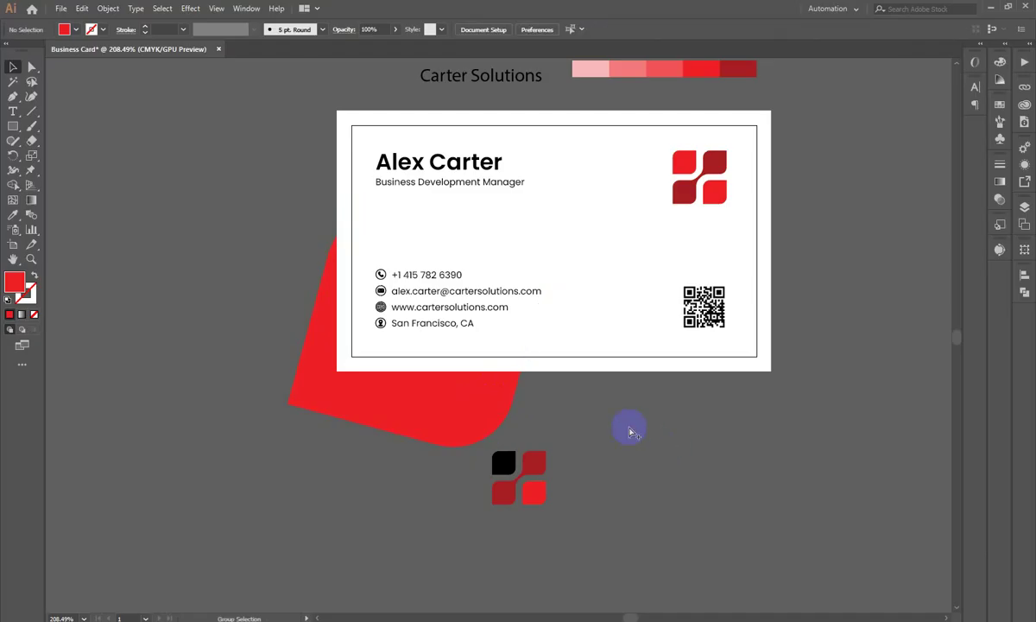
pyautogui.moveTo(593, 326); pyautogui.dragTo(610, 418)
pyautogui.hotkey('ctrl', 'z')
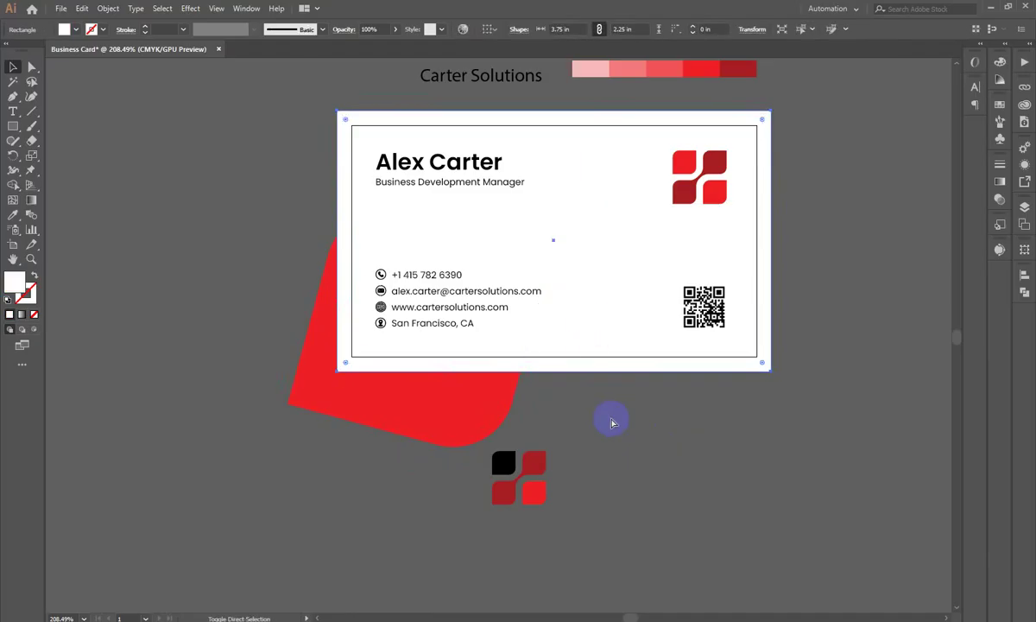
pyautogui.hotkey('ctrl', 'shift', '[')
pyautogui.click(522, 407)
pyautogui.scroll(2, 396, 398)
# Step: Rotate the red shape slightly clockwise and nudge it right
pyautogui.click(480, 375)
pyautogui.moveTo(613, 224); pyautogui.dragTo(623, 248)
pyautogui.click(342, 270)
pyautogui.moveTo(342, 270); pyautogui.dragTo(350, 270)
pyautogui.scroll(2, 458, 190)
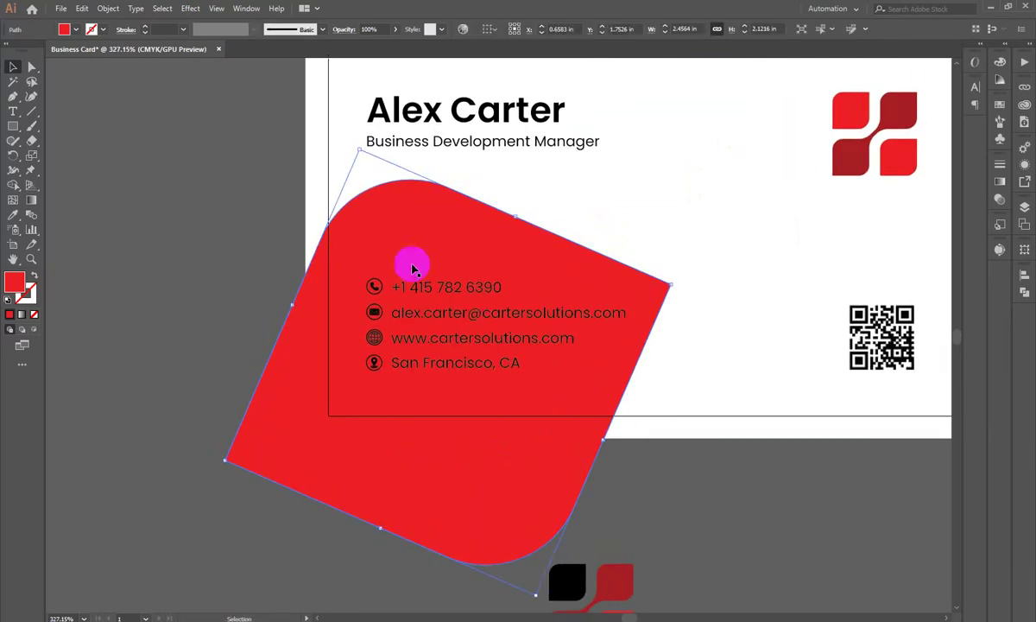
pyautogui.scroll(-2, 505, 380)
pyautogui.moveTo(448, 360); pyautogui.dragTo(679, 421)
# Step: Rotate the red shape a touch further, then zoom far out on the artboard
pyautogui.scroll(1, 416, 397)
pyautogui.scroll(1, 427, 405)
pyautogui.click(445, 418)
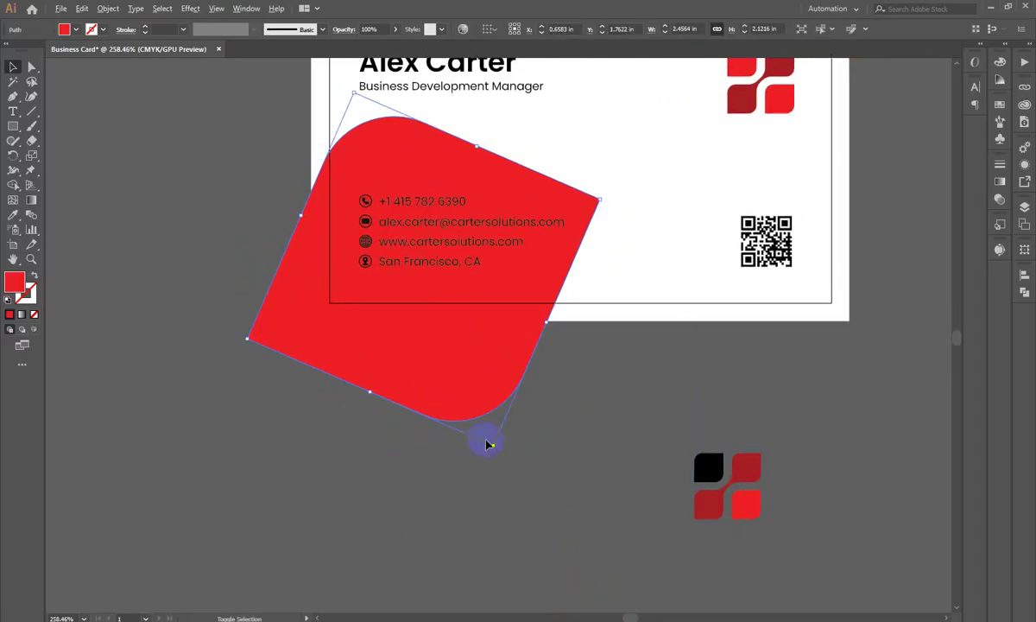
pyautogui.moveTo(492, 447); pyautogui.dragTo(491, 434)
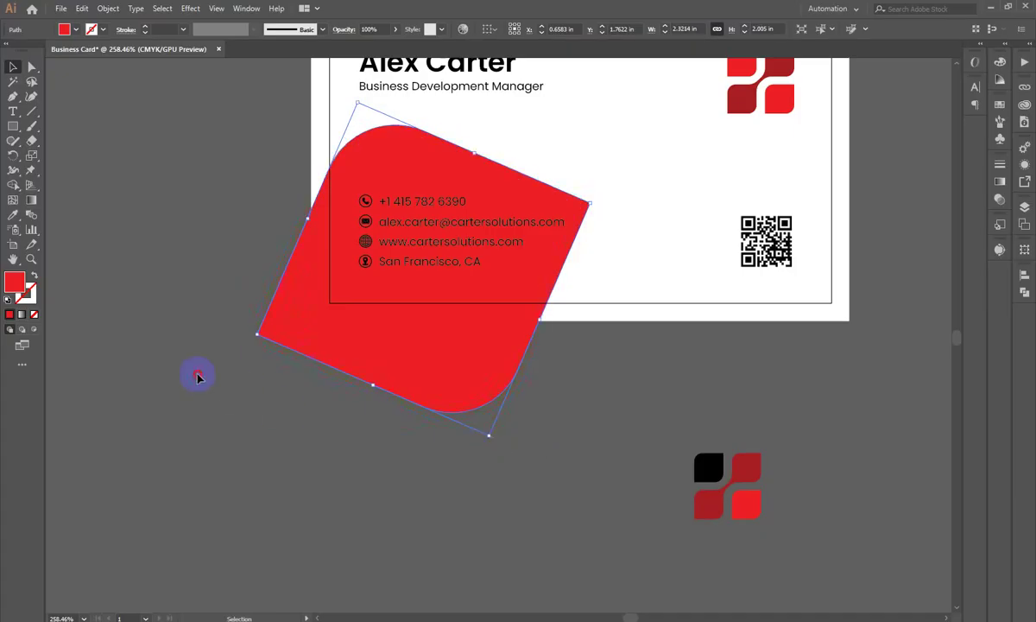
pyautogui.click(201, 375)
pyautogui.press('z')
pyautogui.moveTo(315, 255); pyautogui.dragTo(444, 300)
# Step: Select the contact text group and fill the four contact lines and icons with white
pyautogui.press('v')
pyautogui.click(475, 391)
pyautogui.keyDown('shift'); pyautogui.click(351, 320); pyautogui.keyUp('shift')
pyautogui.keyDown('shift'); pyautogui.click(369, 319); pyautogui.keyUp('shift')
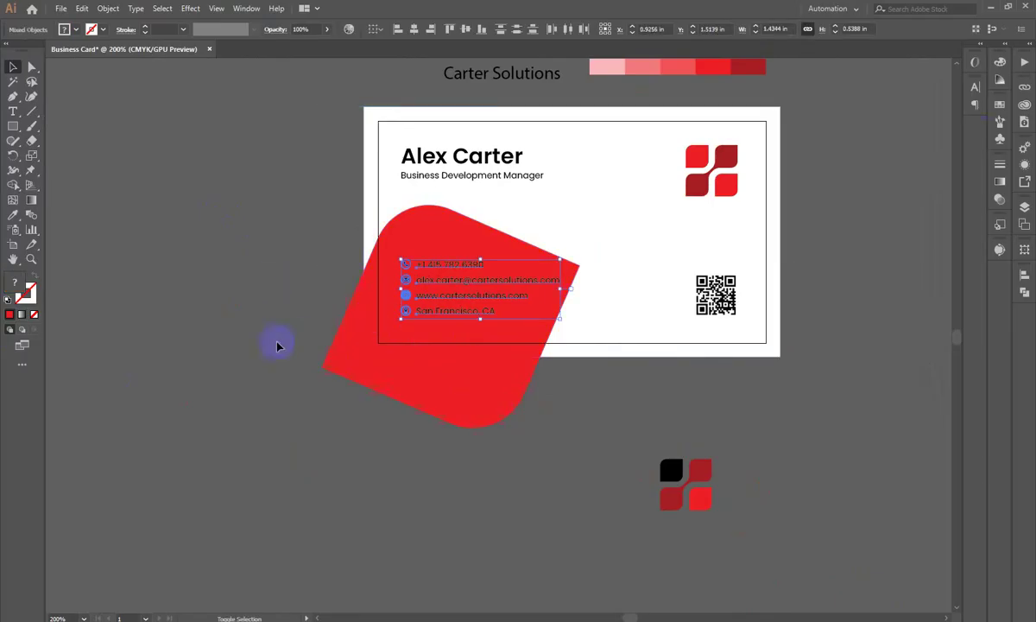
pyautogui.click(998, 62)
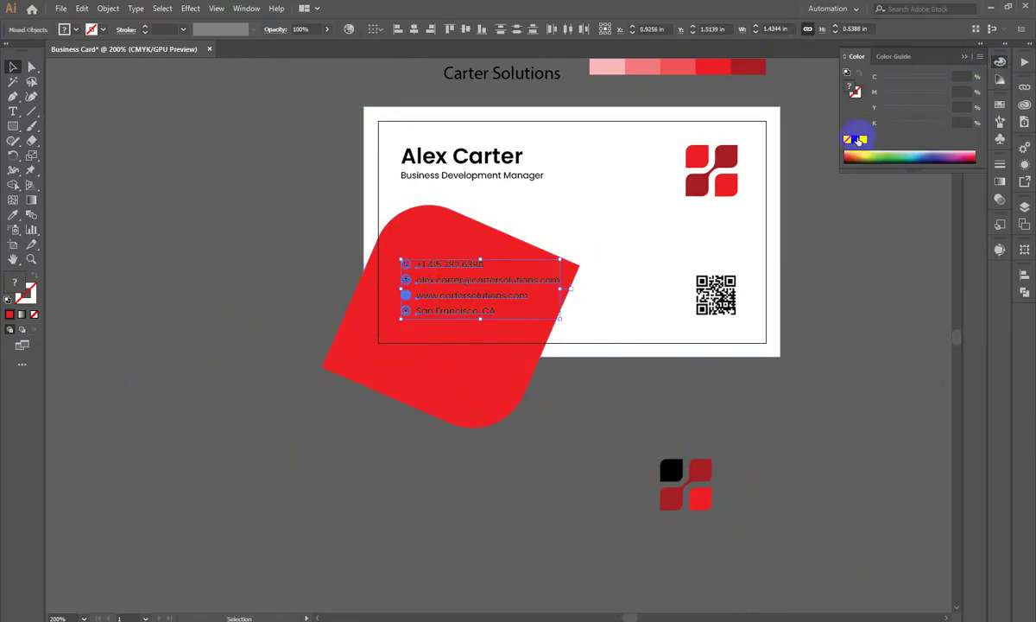
pyautogui.click(862, 140)
pyautogui.press('z')
pyautogui.moveTo(398, 320); pyautogui.dragTo(440, 323)
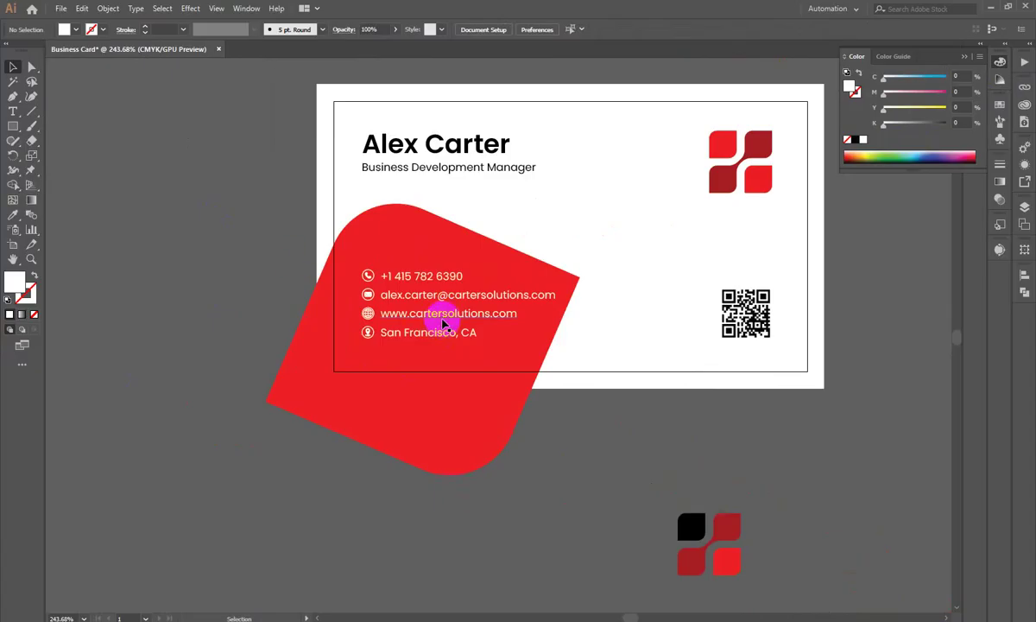
pyautogui.scroll(-1, 466, 302)
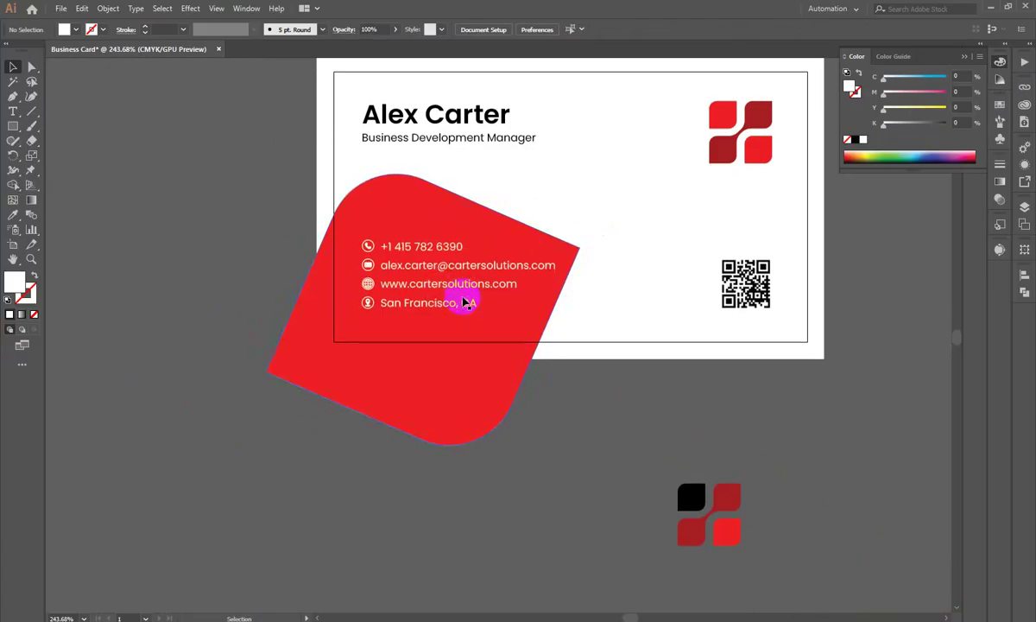
pyautogui.moveTo(496, 448); pyautogui.dragTo(444, 358)
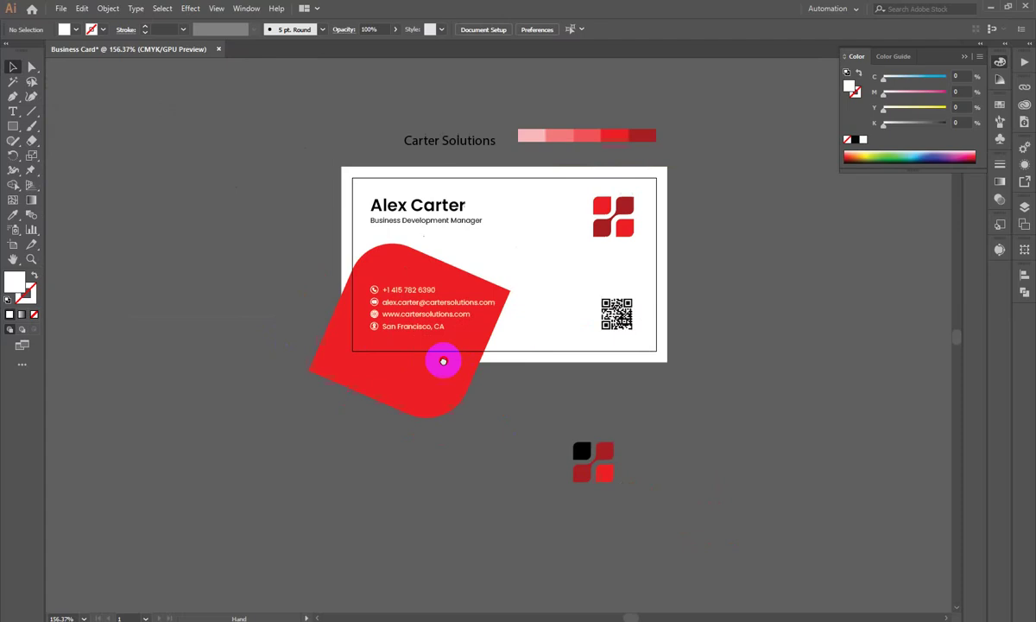
# Step: Draw a cyan-filled rectangle over the card's lower-left area
pyautogui.click(13, 129)
pyautogui.click(41, 131)
pyautogui.moveTo(337, 228); pyautogui.dragTo(526, 351)
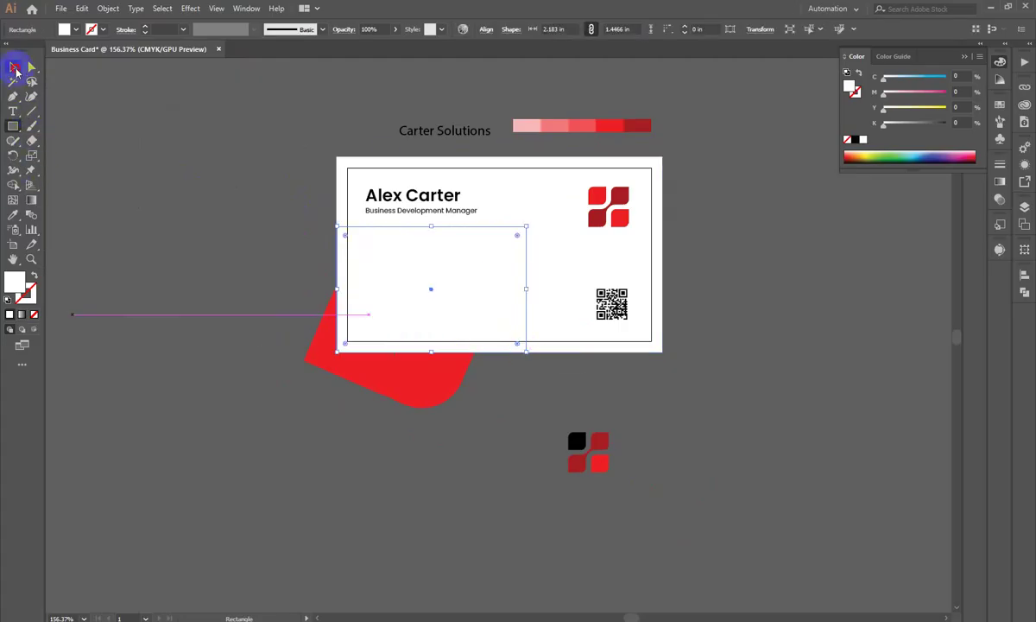
pyautogui.click(13, 67)
pyautogui.scroll(5, 342, 335)
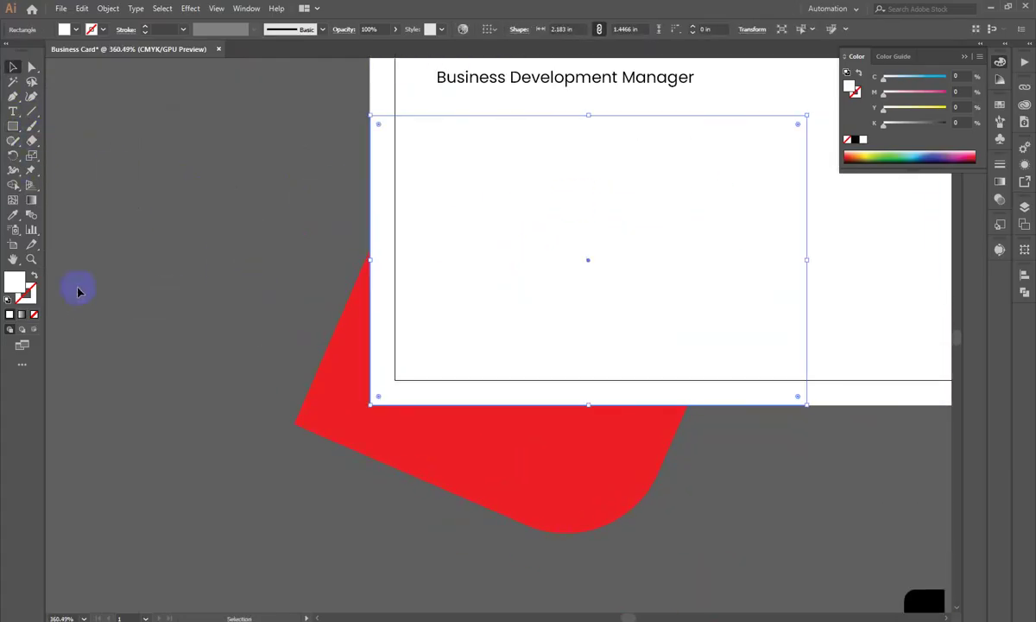
pyautogui.click(937, 80)
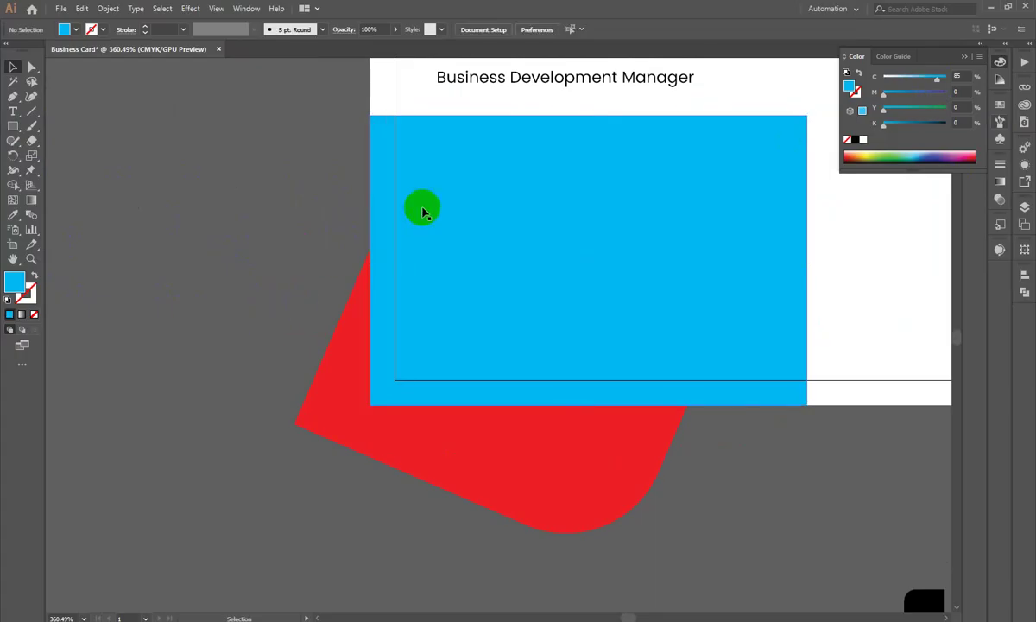
# Step: Make a clipping mask from the rectangle and red shape to trim it at the card edges
pyautogui.keyDown('shift'); pyautogui.click(531, 520); pyautogui.keyUp('shift')
pyautogui.rightClick(548, 486)
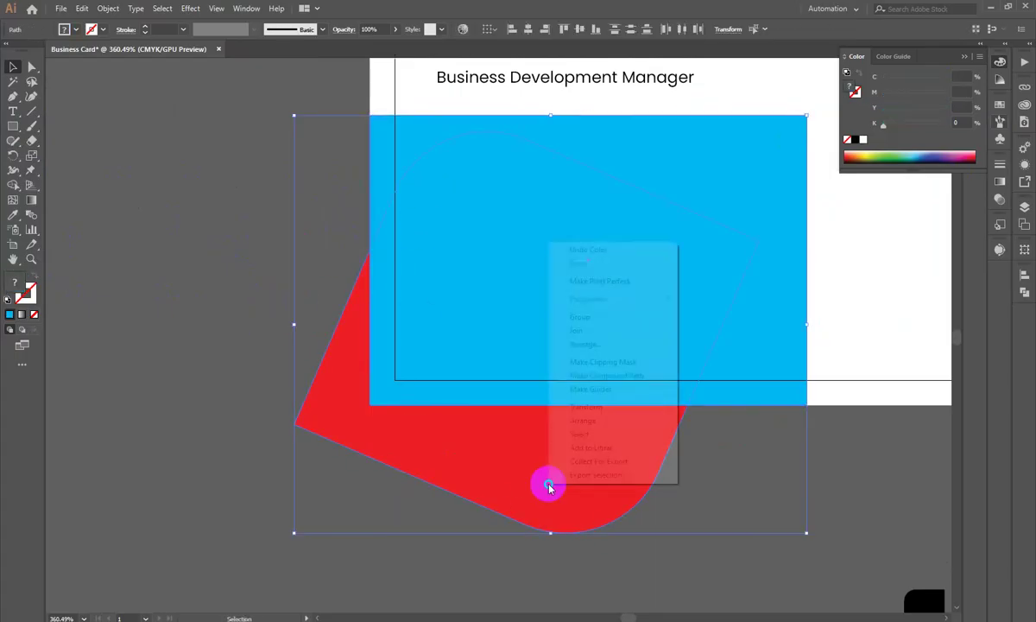
pyautogui.click(596, 362)
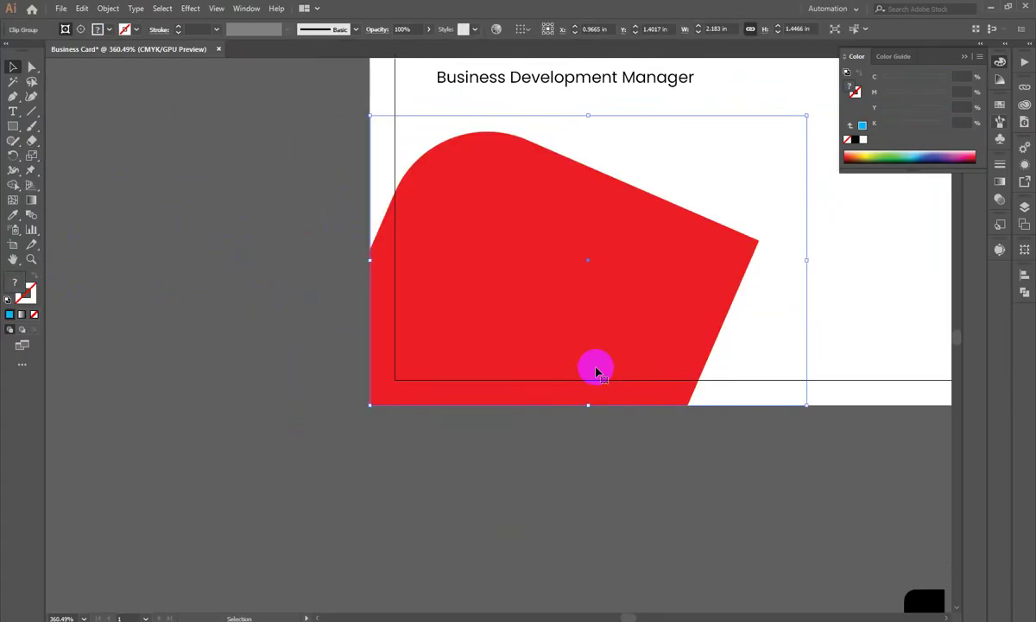
pyautogui.moveTo(443, 417); pyautogui.dragTo(490, 308)
pyautogui.hotkey('ctrl', 'z')
pyautogui.hotkey('ctrl', 'z')
pyautogui.hotkey('ctrl', 'z')
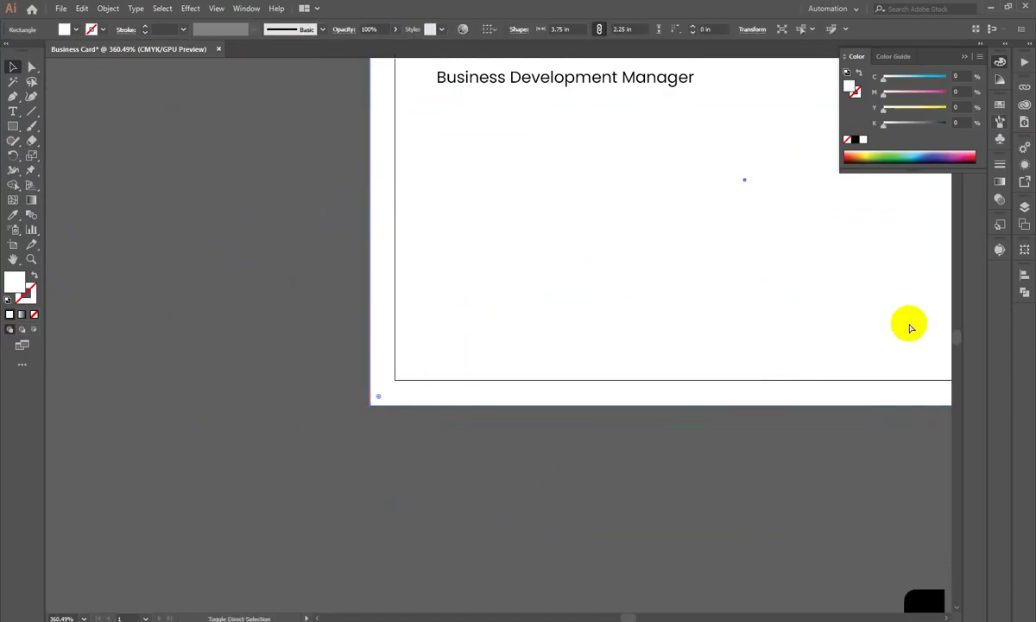
pyautogui.click(352, 463)
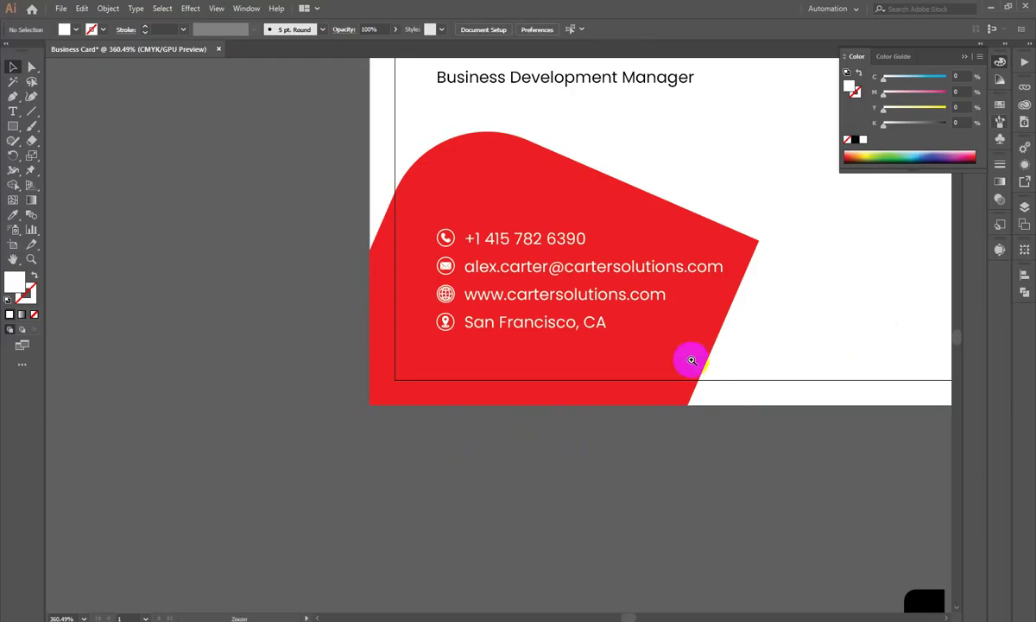
pyautogui.scroll(-5, 337, 303)
# Step: Isolate the clip group and drag the red path's corner widget to round its right point
pyautogui.scroll(5, 492, 247)
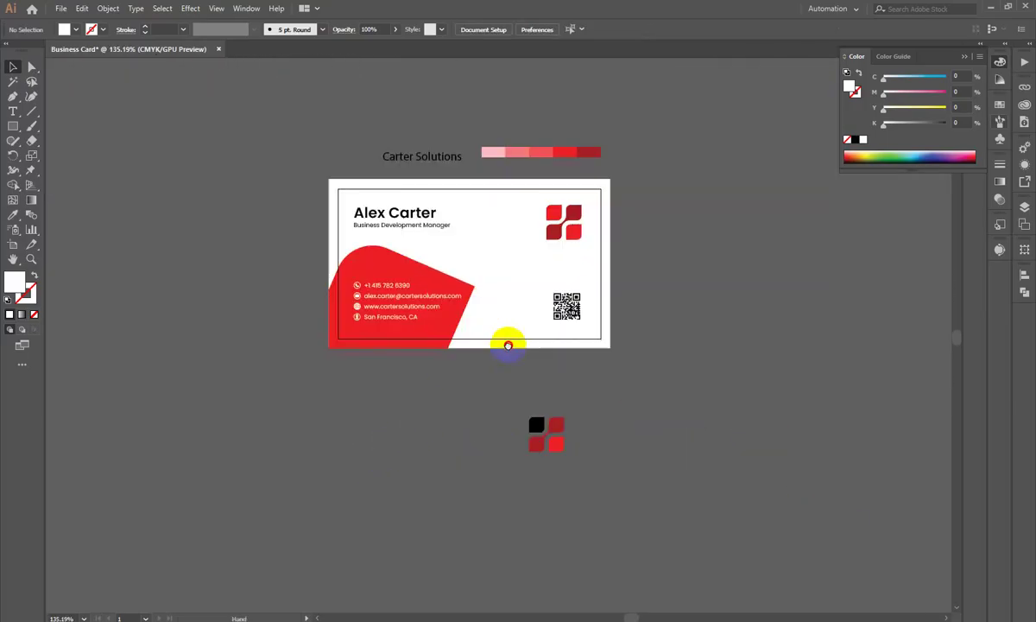
pyautogui.moveTo(430, 373); pyautogui.dragTo(528, 337)
pyautogui.scroll(1, 527, 287)
pyautogui.click(528, 283)
pyautogui.doubleClick(532, 285)
pyautogui.press('a')
pyautogui.click(533, 284)
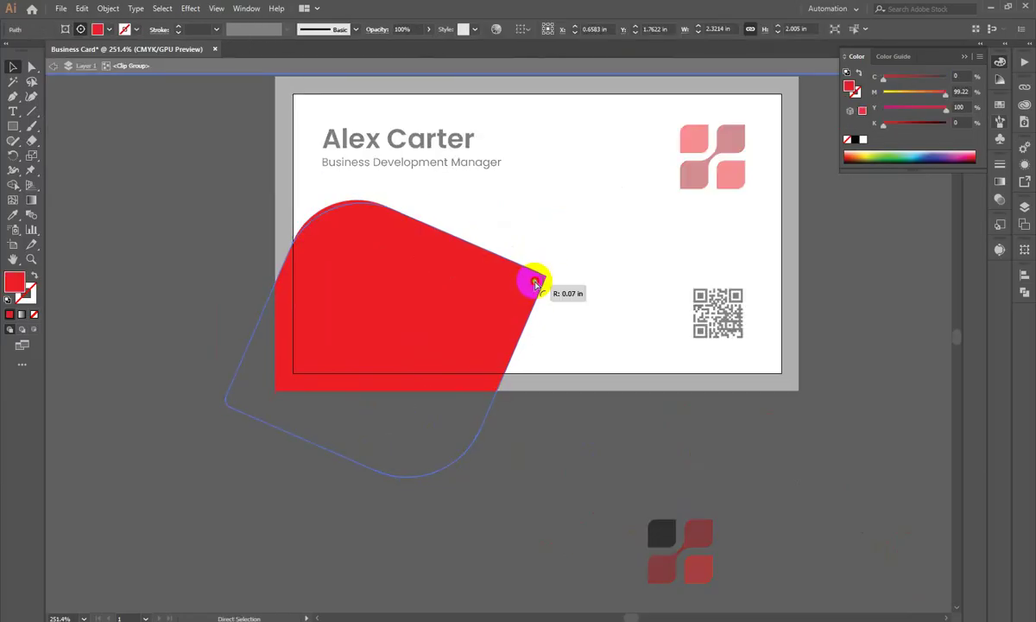
pyautogui.moveTo(538, 283); pyautogui.dragTo(539, 474)
pyautogui.press('Escape')
# Step: Zoom and pan to bring the whole card back into view
pyautogui.scroll(-6, 398, 450)
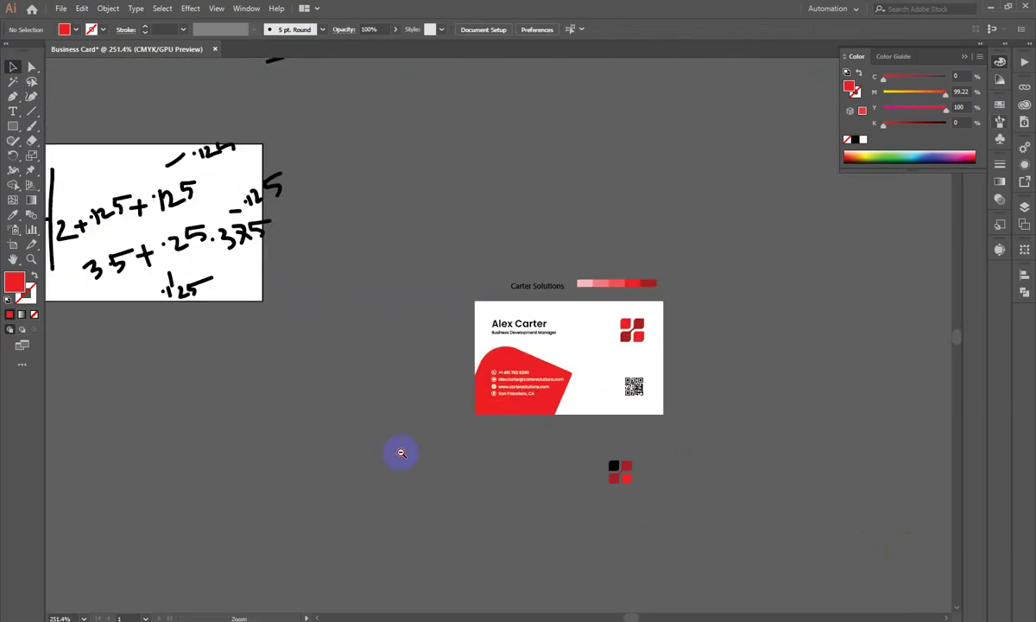
pyautogui.scroll(5, 401, 452)
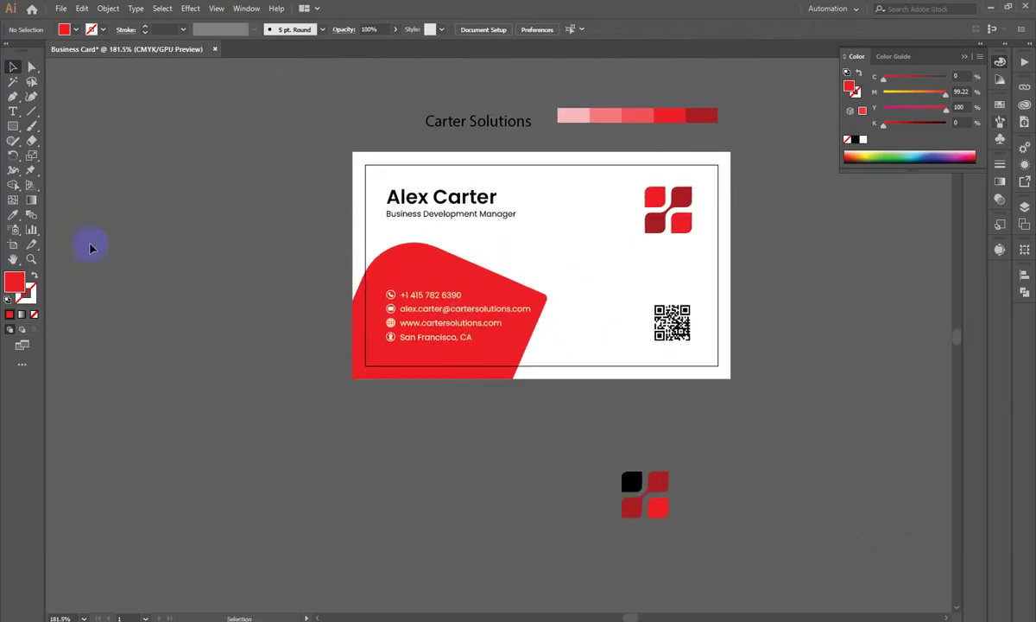
pyautogui.moveTo(501, 230); pyautogui.dragTo(539, 240)
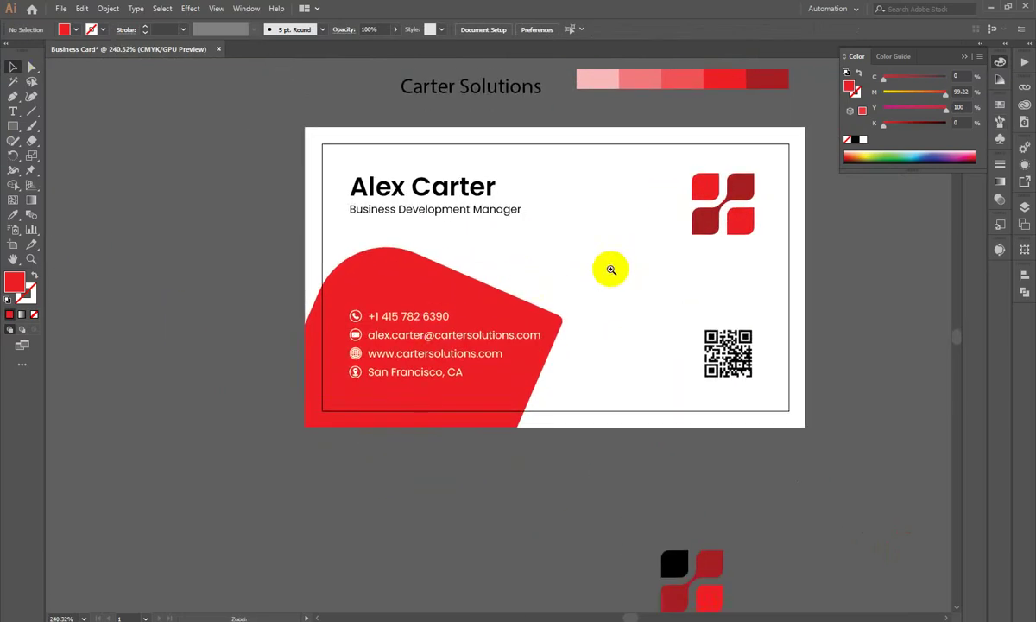
pyautogui.moveTo(635, 252); pyautogui.dragTo(595, 267)
pyautogui.moveTo(636, 301); pyautogui.dragTo(571, 339)
pyautogui.moveTo(501, 274); pyautogui.dragTo(521, 253)
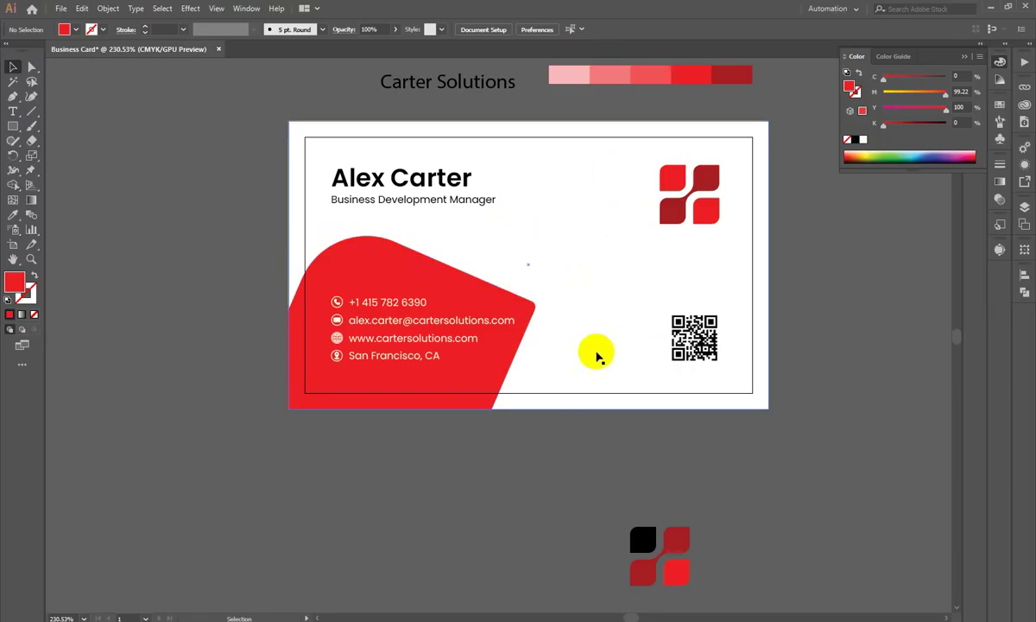
# Step: Zoom in on the card and move the red shape off to one side
pyautogui.press('z')
pyautogui.moveTo(465, 467); pyautogui.dragTo(257, 424)
pyautogui.moveTo(503, 230); pyautogui.dragTo(501, 226)
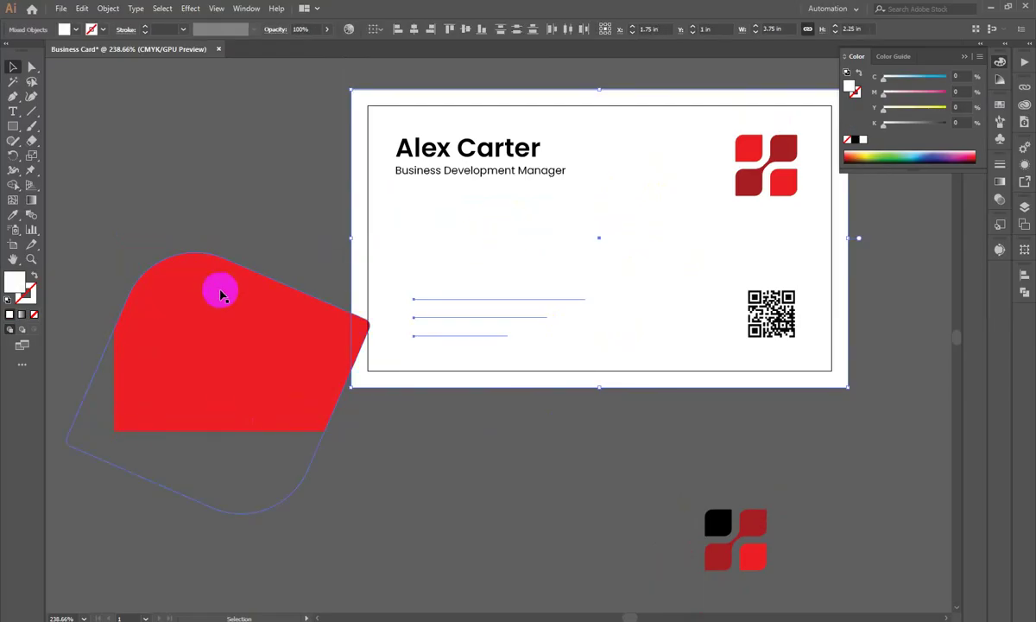
pyautogui.click(673, 386)
pyautogui.hotkey('ctrl', '2')
pyautogui.moveTo(567, 448); pyautogui.dragTo(386, 238)
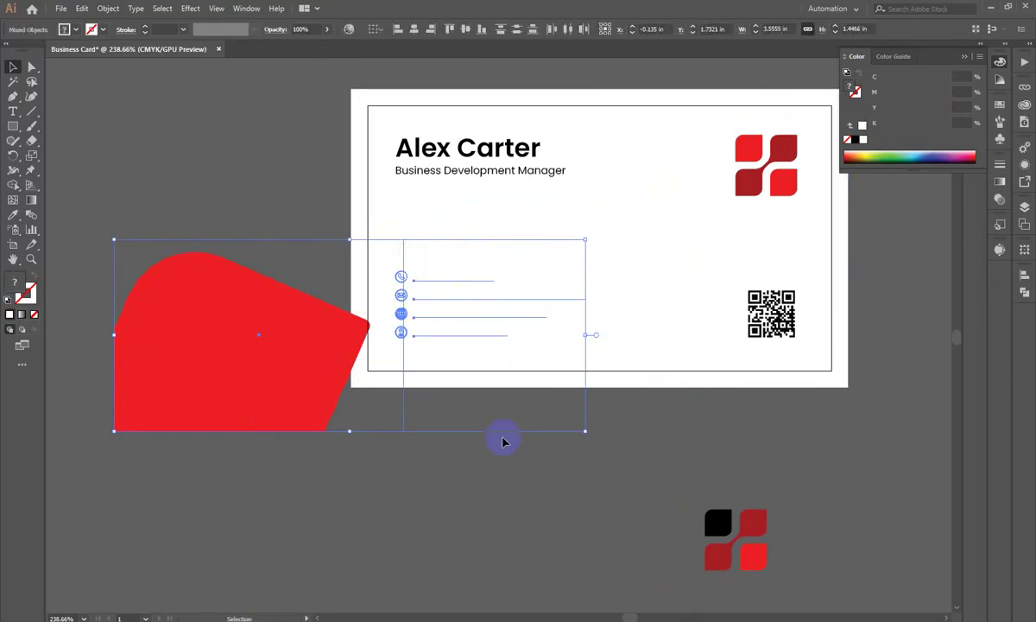
pyautogui.click(259, 453)
pyautogui.moveTo(266, 344); pyautogui.dragTo(196, 448)
# Step: Recolour the contact icons and text with the red shape's colour using the Eyedropper
pyautogui.moveTo(451, 386); pyautogui.dragTo(358, 260)
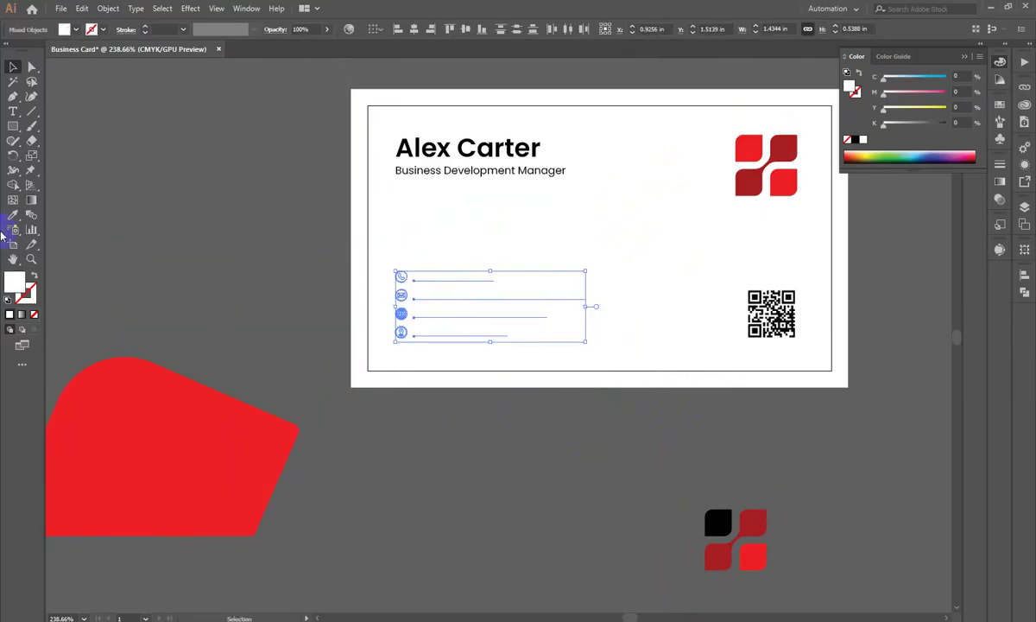
pyautogui.click(13, 214)
pyautogui.click(182, 467)
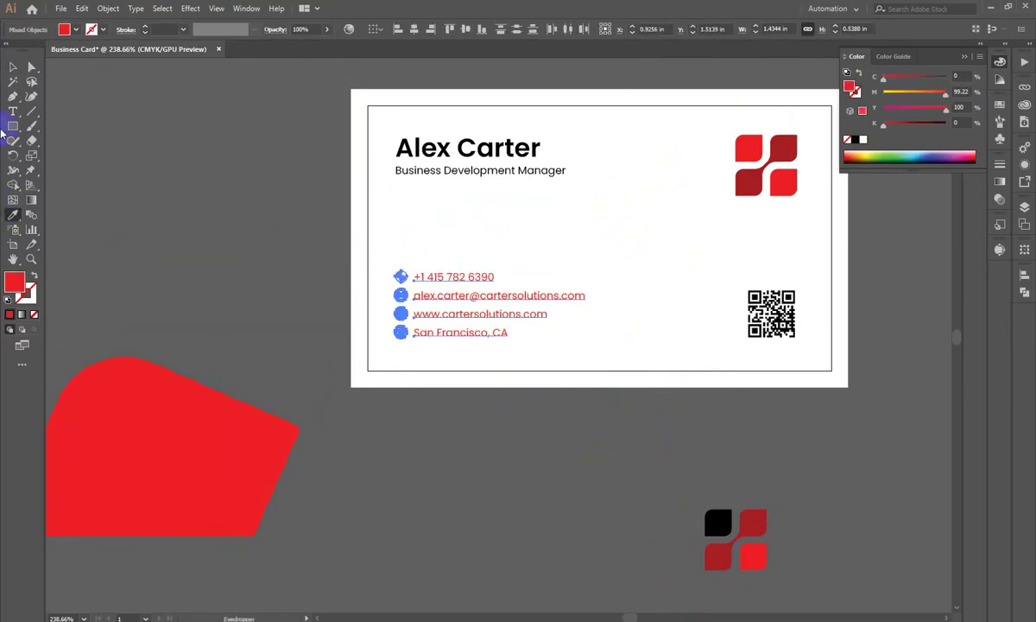
pyautogui.click(13, 67)
# Step: Delete the red shape sitting beside the card
pyautogui.click(345, 273)
pyautogui.click(209, 394)
pyautogui.press('Delete')
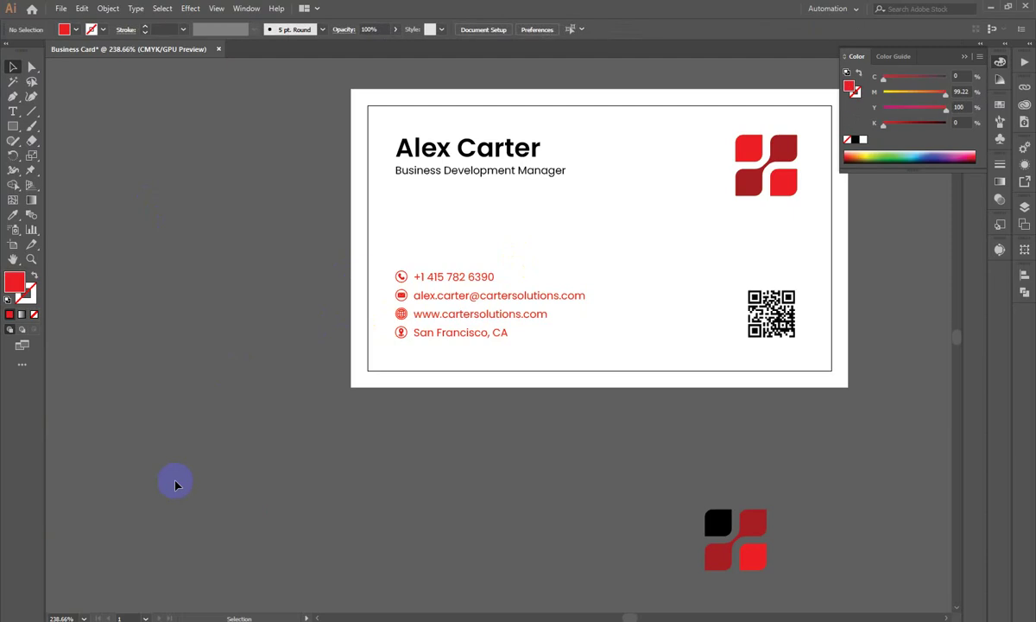
# Step: Draw a rectangle from the card's left edge down to its bottom middle
pyautogui.rightClick(13, 126)
pyautogui.click(55, 126)
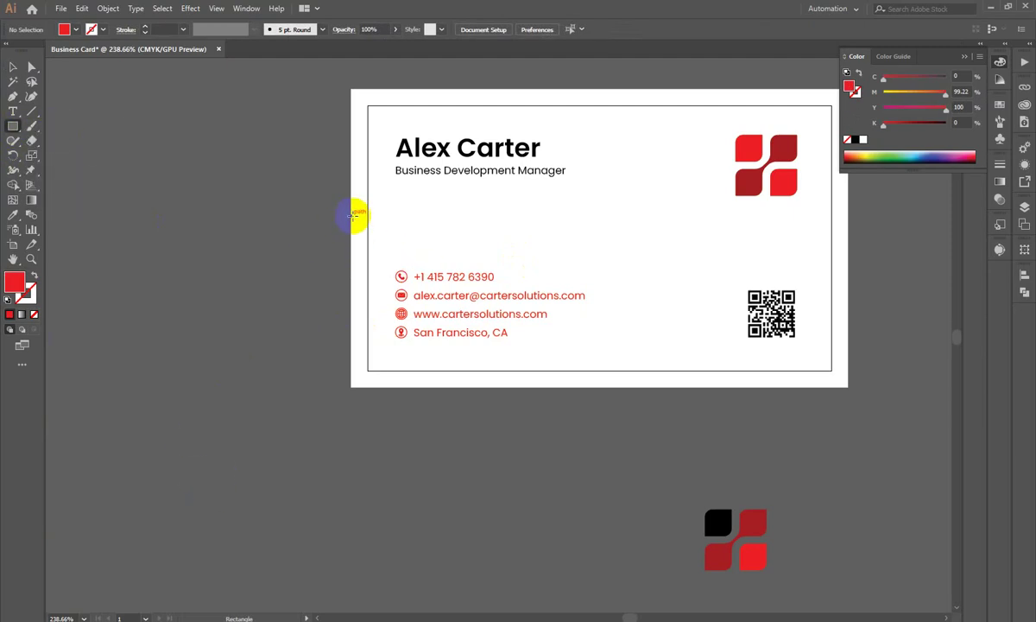
pyautogui.moveTo(352, 217); pyautogui.dragTo(642, 386)
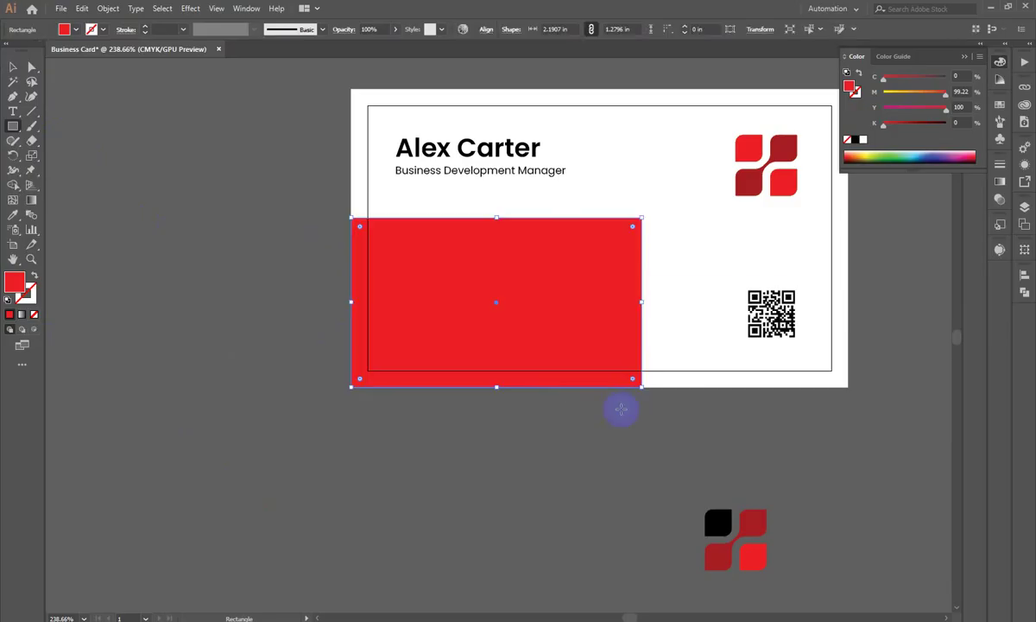
pyautogui.click(9, 74)
pyautogui.click(111, 312)
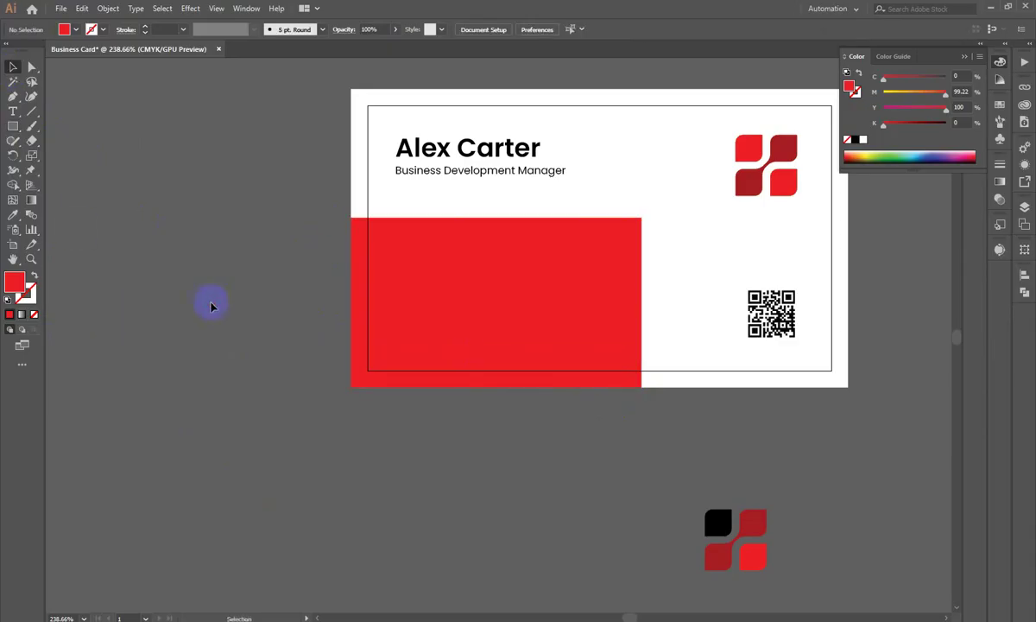
# Step: Test sending the rectangle behind the card, keep it in front, and reselect it
pyautogui.scroll(2, 662, 253)
pyautogui.click(627, 309)
pyautogui.hotkey('ctrl', 'shift', '[')
pyautogui.hotkey('ctrl', 'z')
pyautogui.hotkey('ctrl', 'shift', 'a')
pyautogui.scroll(1, 656, 285)
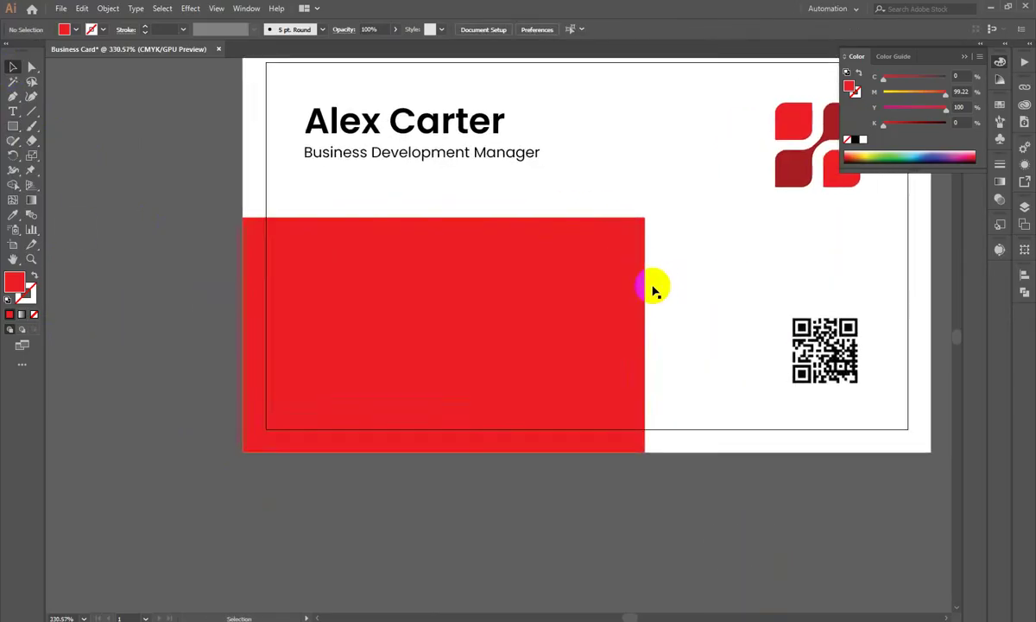
pyautogui.scroll(1, 657, 285)
pyautogui.click(629, 236)
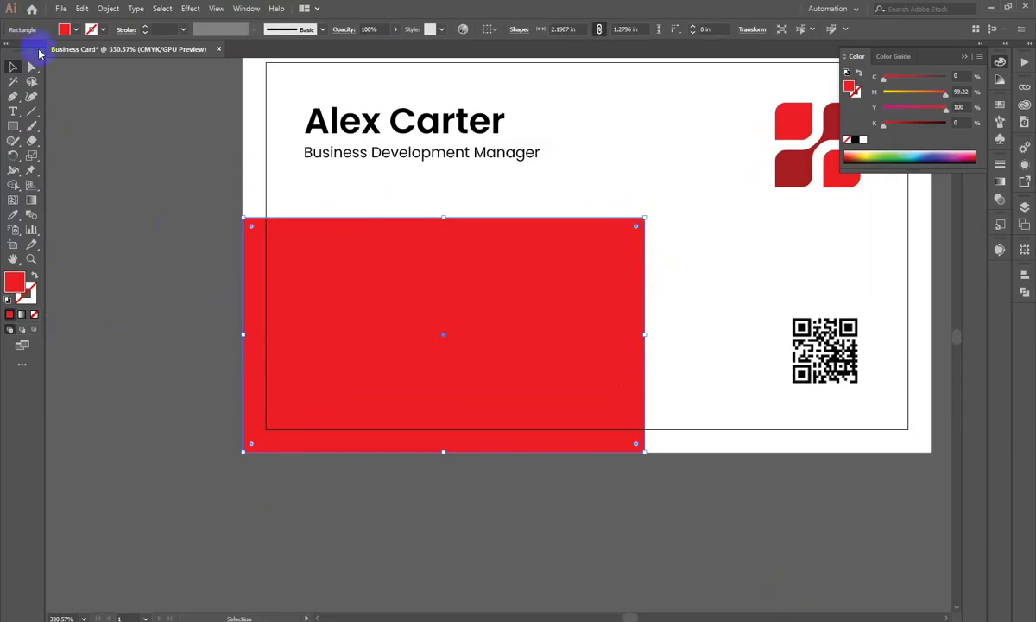
# Step: Slant the rectangle's right side, rotate it slightly counter-clockwise and enlarge it toward the bottom-left
pyautogui.click(31, 67)
pyautogui.moveTo(644, 222); pyautogui.dragTo(609, 219)
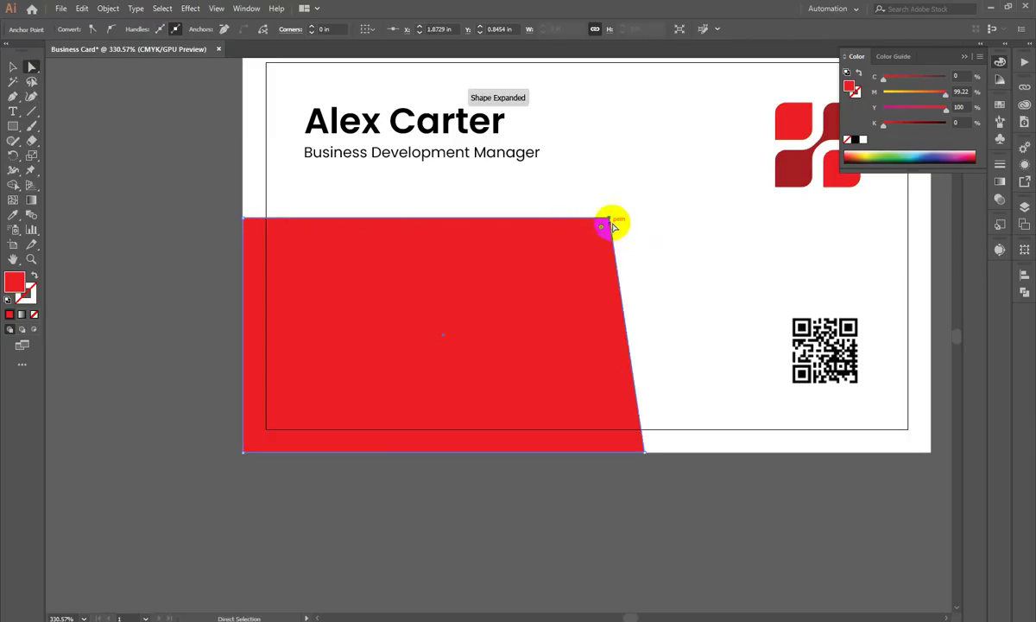
pyautogui.click(12, 66)
pyautogui.click(368, 408)
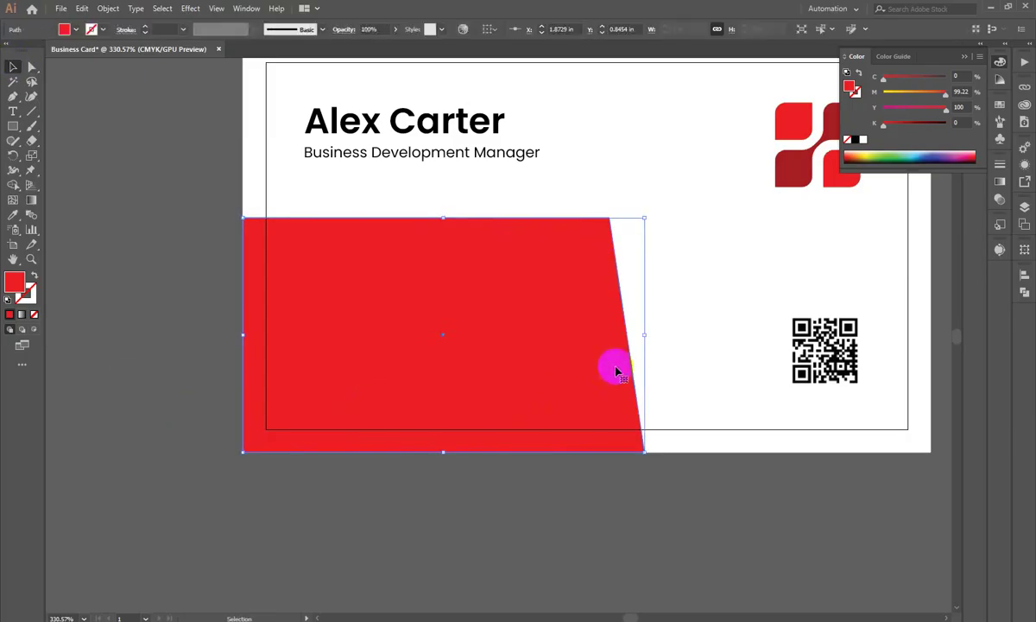
pyautogui.moveTo(648, 212); pyautogui.dragTo(630, 188)
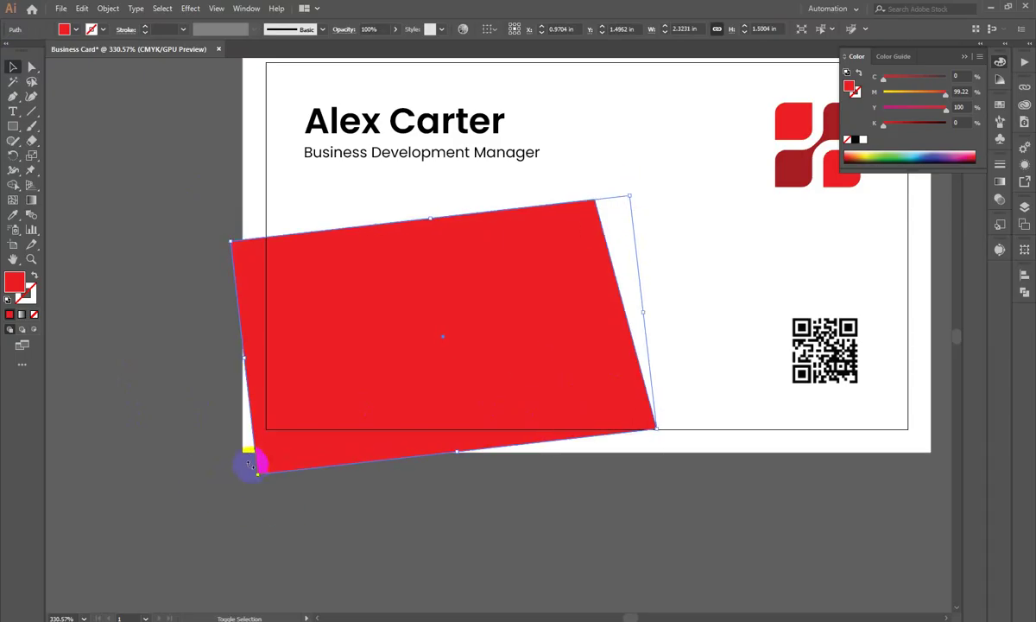
pyautogui.moveTo(257, 475); pyautogui.dragTo(206, 512)
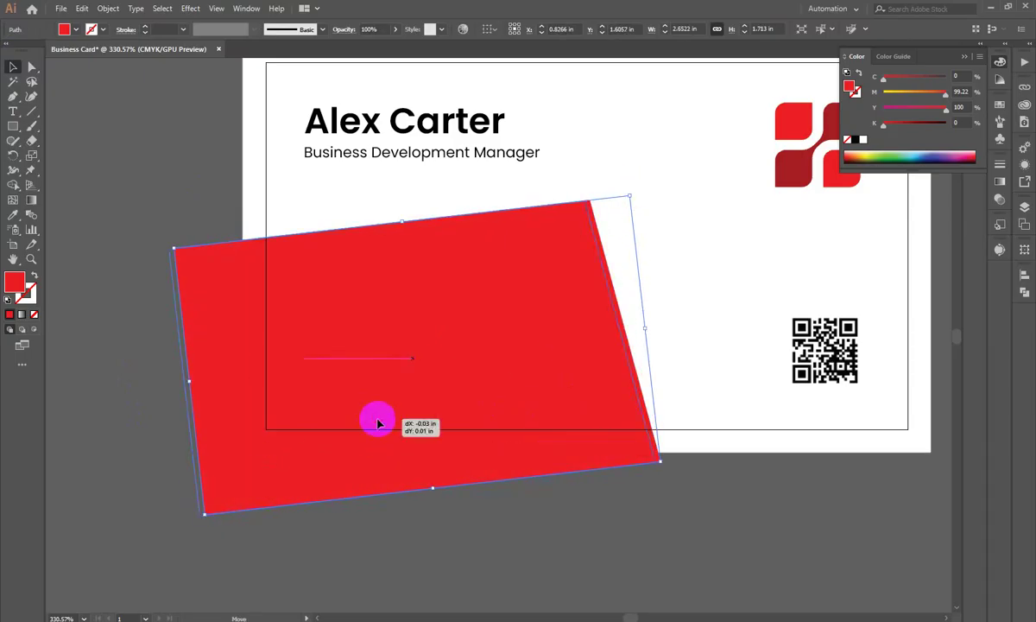
pyautogui.moveTo(378, 421); pyautogui.dragTo(374, 422)
# Step: Test the stacking order so the red shape ends up in front of the white card
pyautogui.click(880, 595)
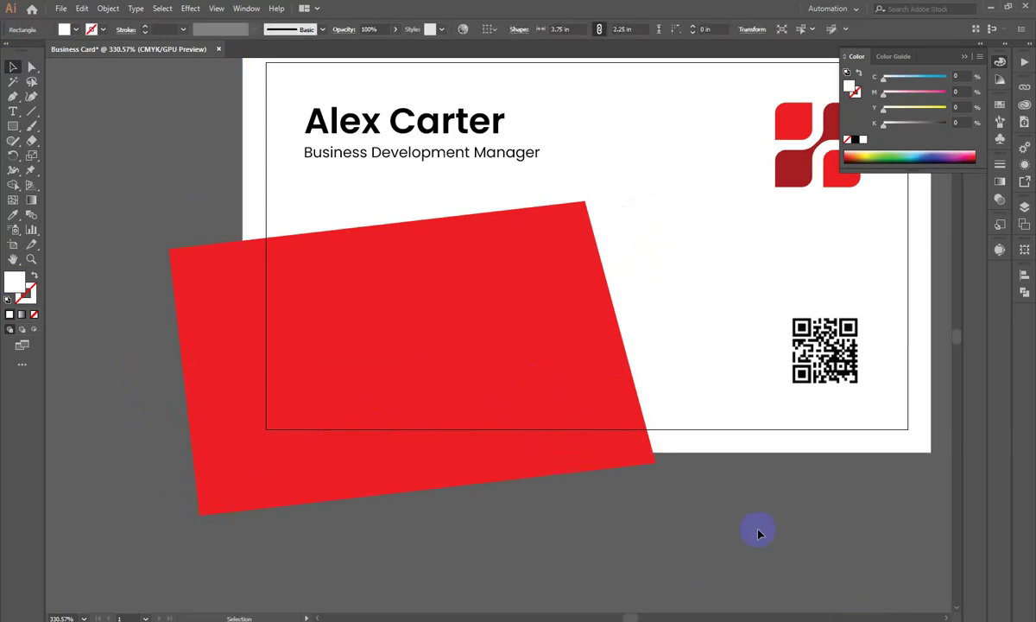
pyautogui.hotkey('ctrl', 'shift', ']')
pyautogui.hotkey('ctrl', 'z')
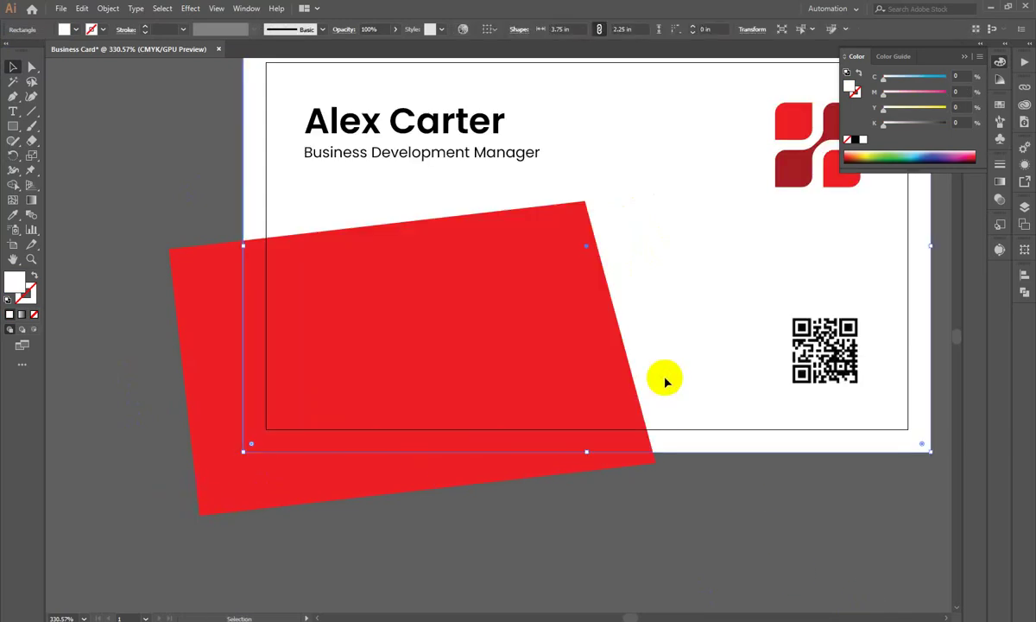
pyautogui.click(257, 508)
pyautogui.press('a')
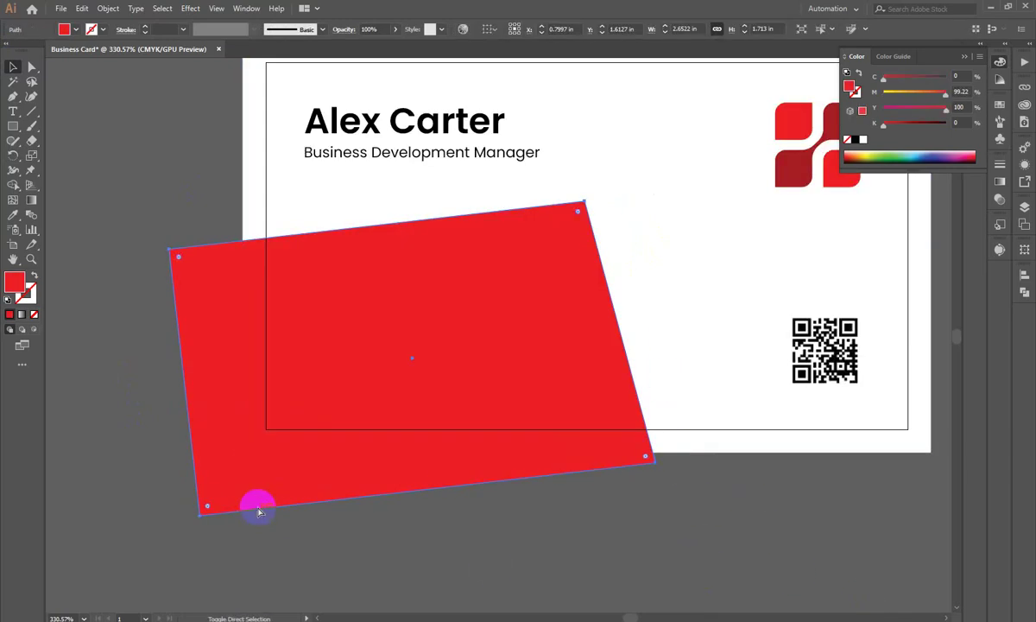
pyautogui.hotkey('ctrl', 'shift', '[')
pyautogui.click(709, 381)
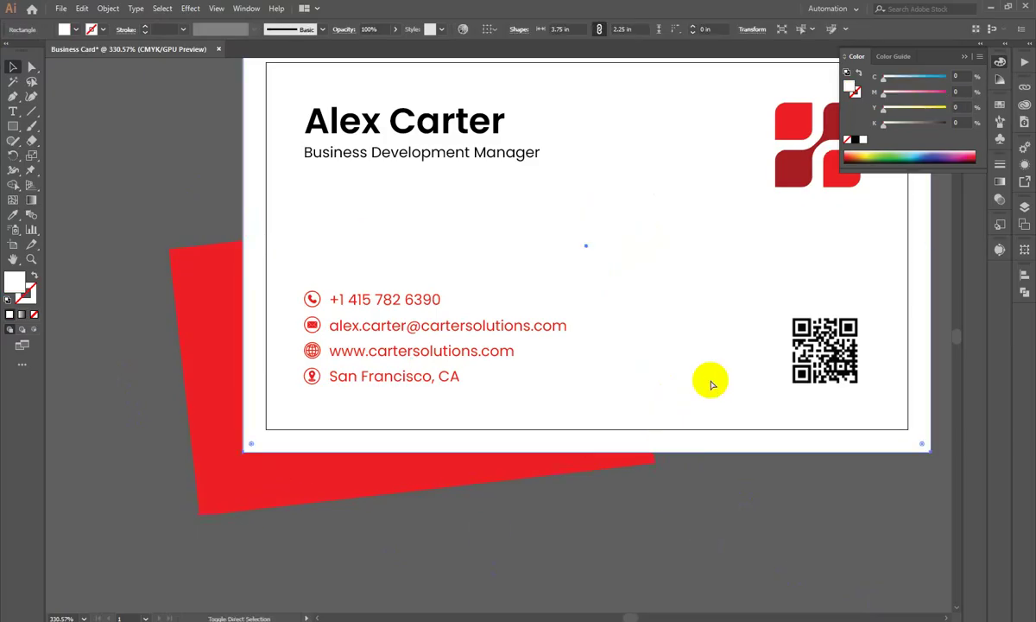
pyautogui.hotkey('ctrl', 'shift', '[')
pyautogui.click(604, 544)
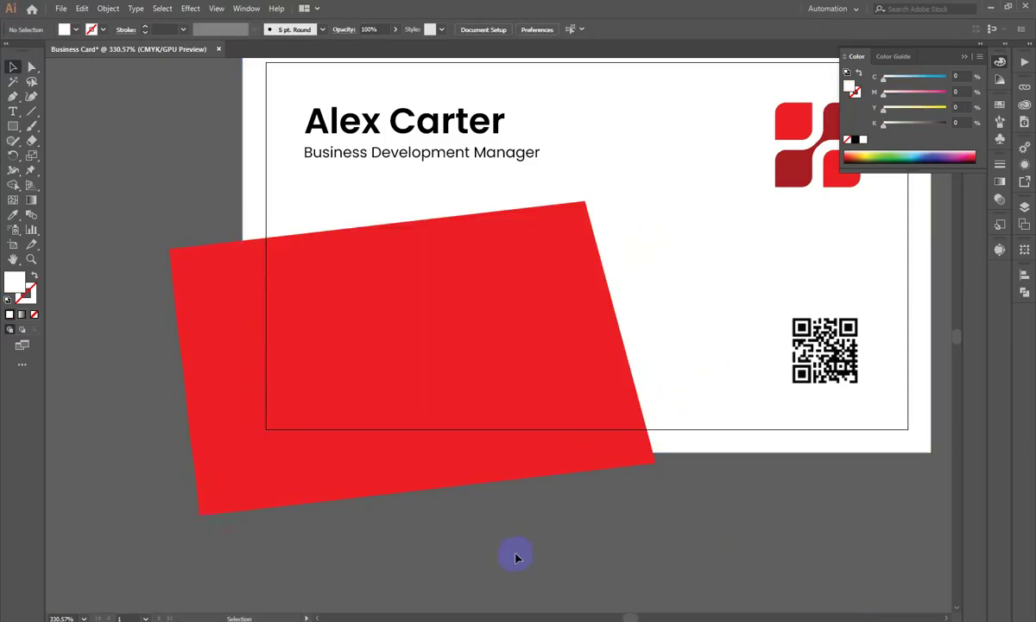
pyautogui.moveTo(324, 215); pyautogui.dragTo(338, 239)
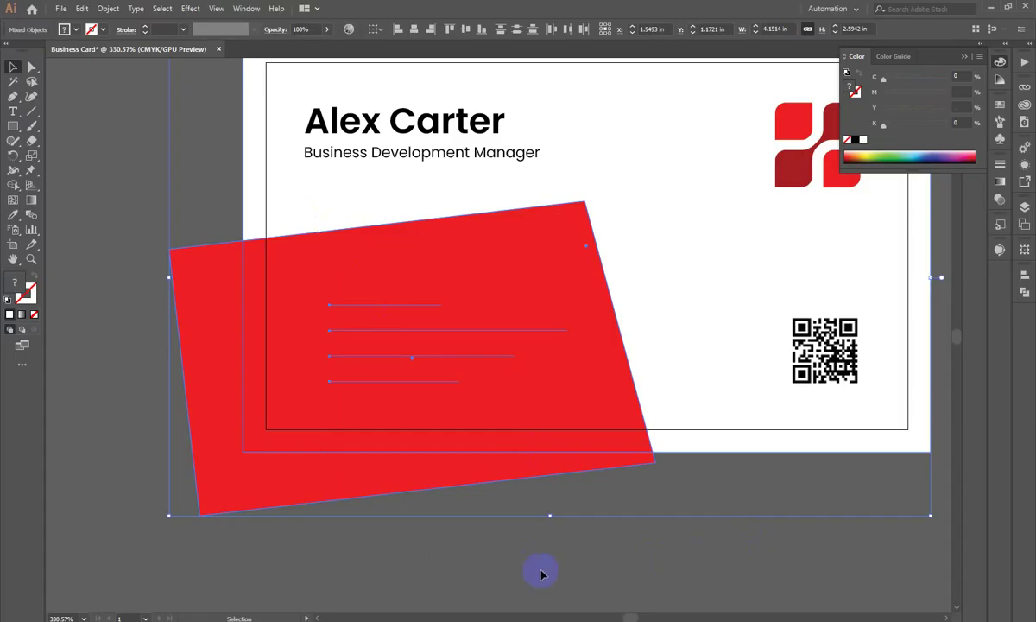
# Step: Make the four contact icons and text lines white
pyautogui.moveTo(260, 231); pyautogui.dragTo(307, 306)
pyautogui.keyDown('shift'); pyautogui.click(640, 431); pyautogui.keyUp('shift')
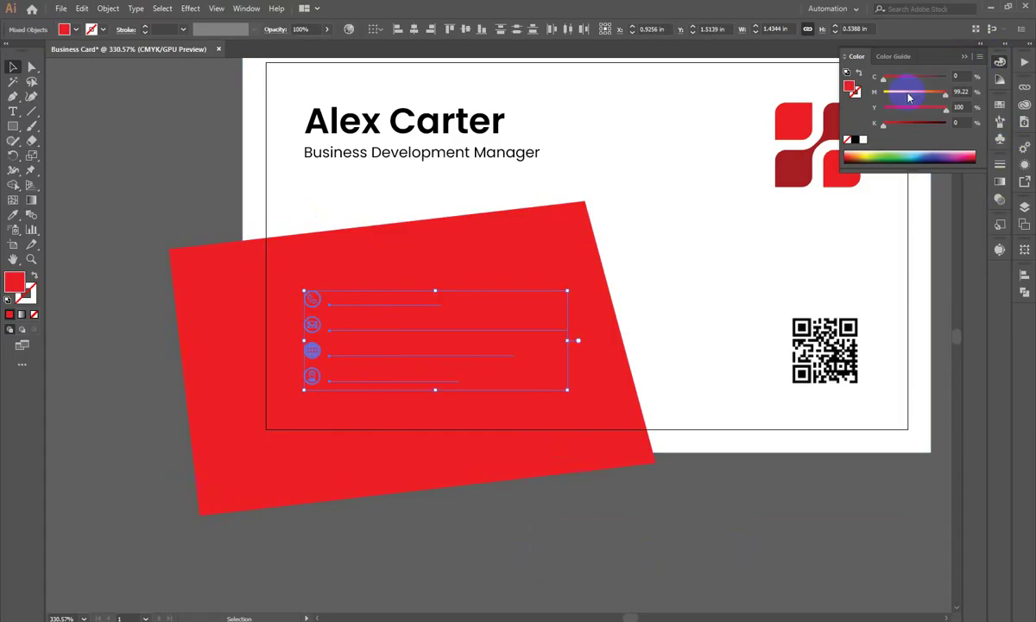
pyautogui.moveTo(916, 93); pyautogui.dragTo(882, 93)
pyautogui.click(864, 140)
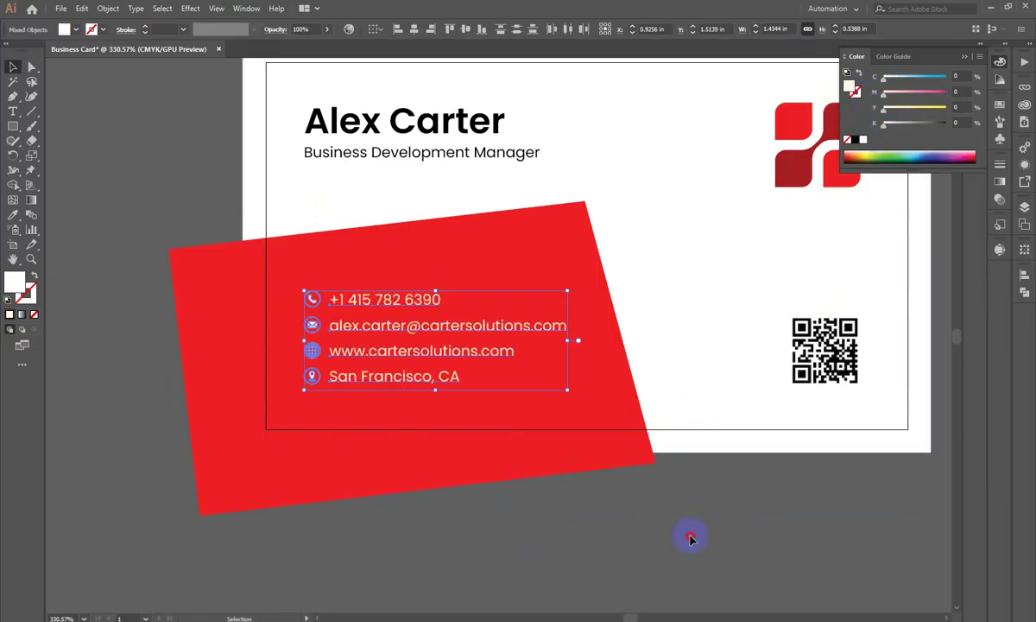
pyautogui.click(689, 536)
pyautogui.scroll(2, 425, 487)
pyautogui.click(397, 369)
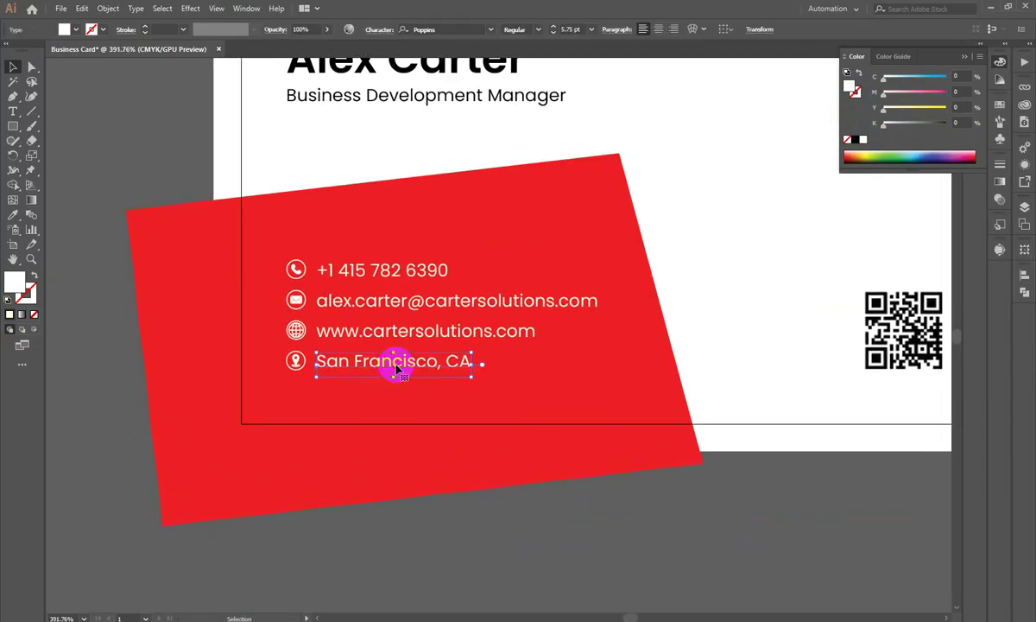
# Step: Group the contact details, leaving the red shape out of the group
pyautogui.moveTo(245, 241); pyautogui.dragTo(775, 499)
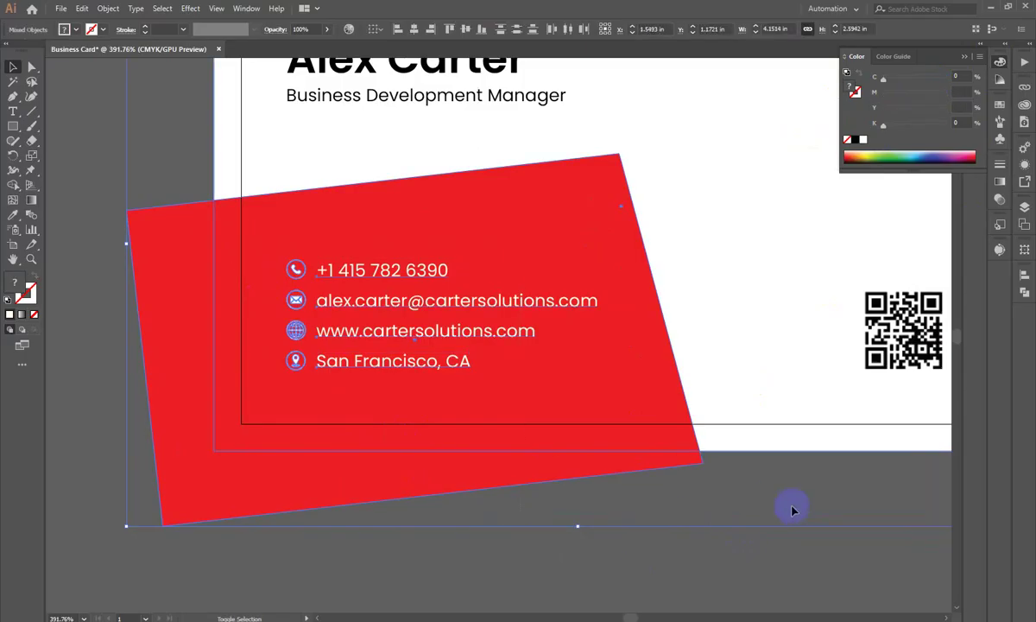
pyautogui.keyDown('shift'); pyautogui.click(639, 354); pyautogui.keyUp('shift')
pyautogui.hotkey('ctrl', 'g')
pyautogui.click(506, 511)
pyautogui.click(434, 361)
# Step: Make a slightly offset copy of the red shape and give it the logo's darker red
pyautogui.moveTo(641, 295); pyautogui.dragTo(567, 207)
pyautogui.scroll(2, 624, 152)
pyautogui.click(663, 264)
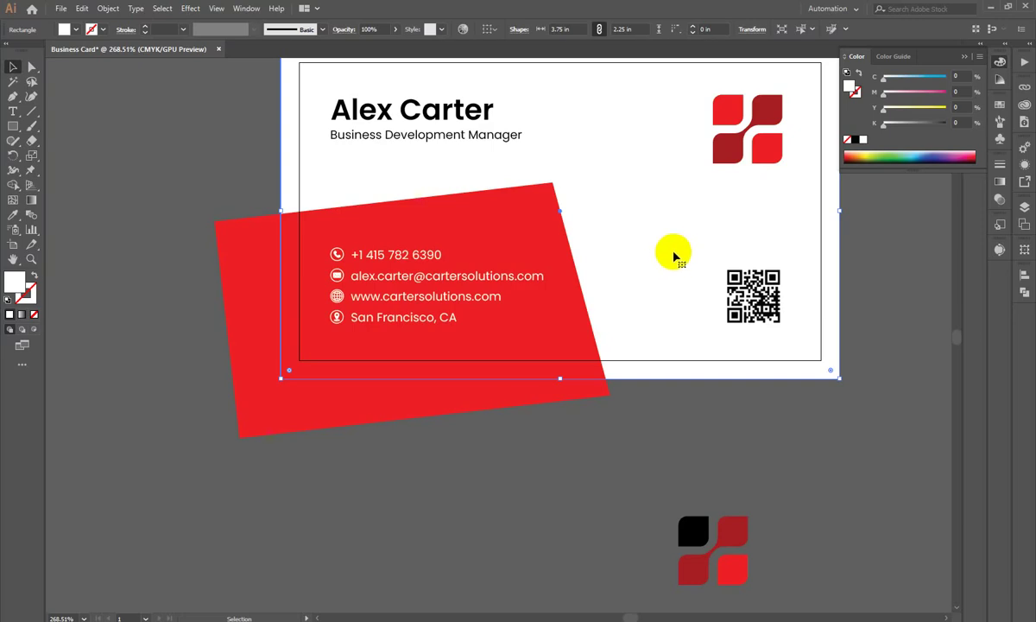
pyautogui.moveTo(650, 284); pyautogui.dragTo(536, 261)
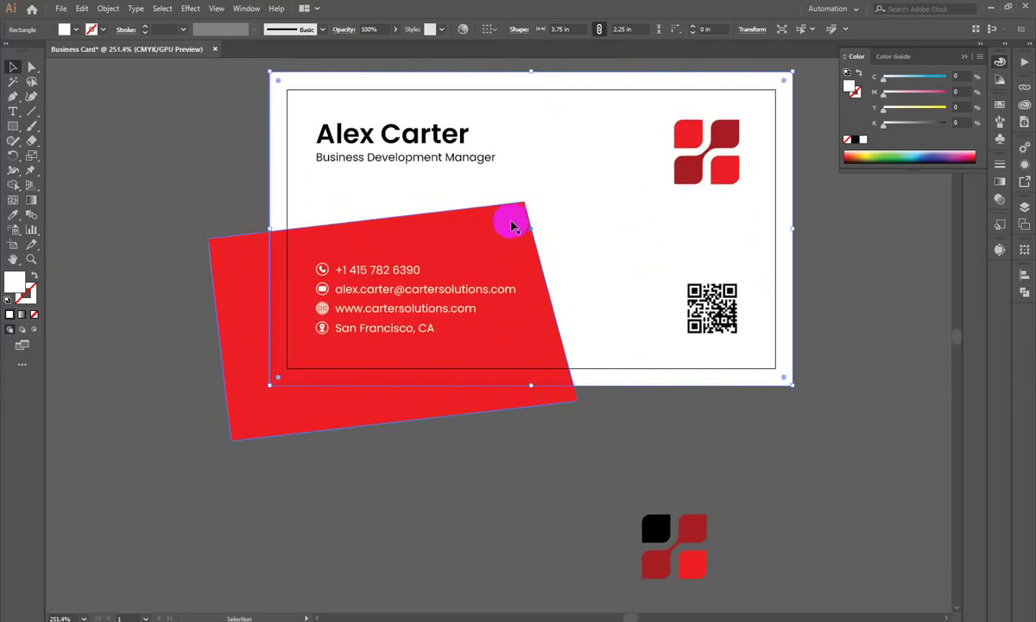
pyautogui.click(511, 219)
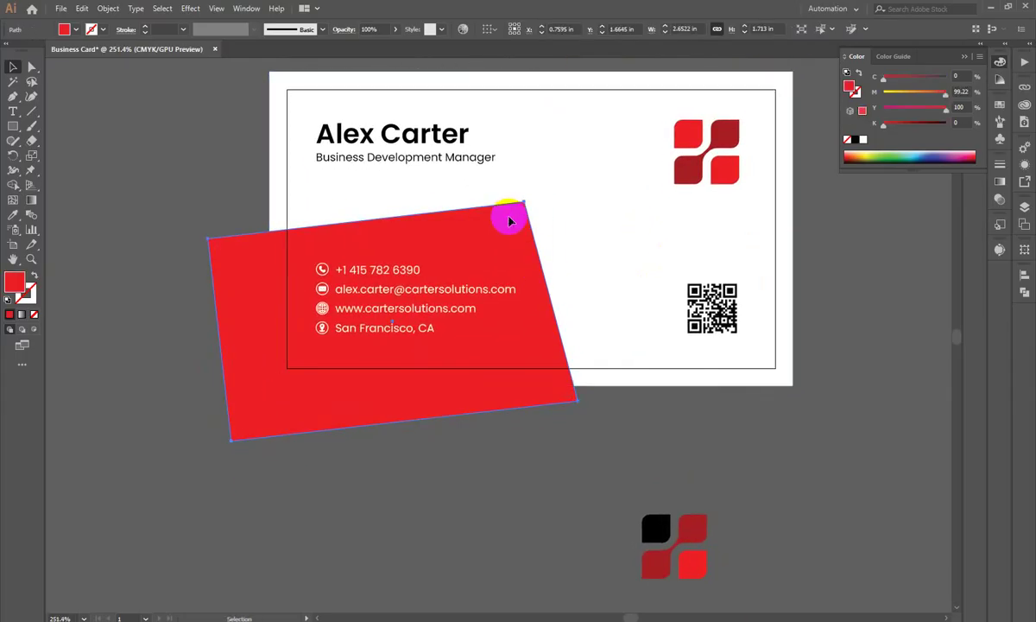
pyautogui.click(733, 409)
pyautogui.moveTo(519, 224); pyautogui.dragTo(516, 221)
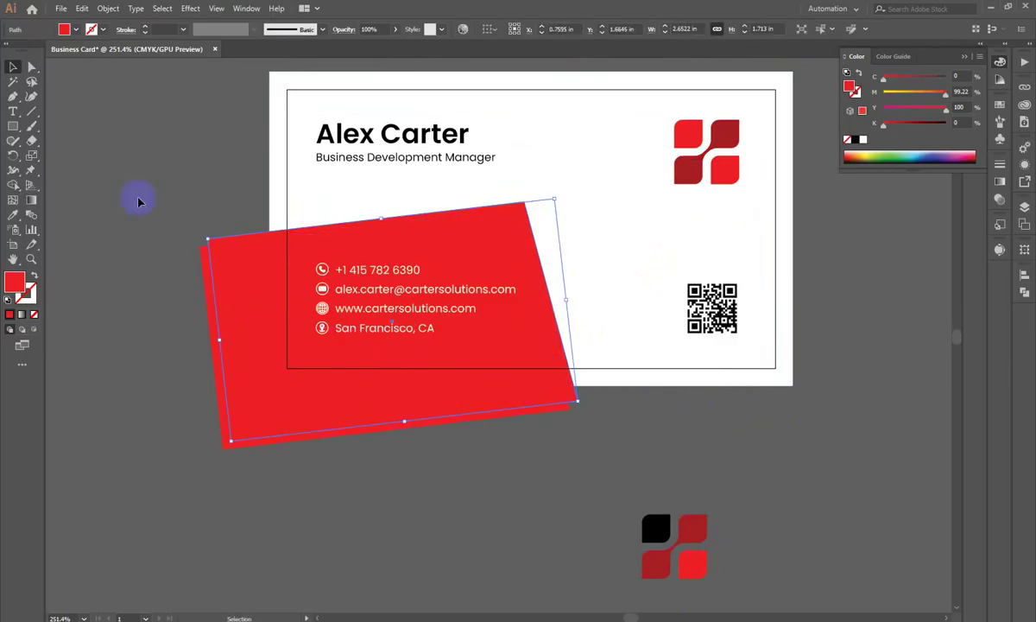
pyautogui.click(19, 215)
pyautogui.click(723, 132)
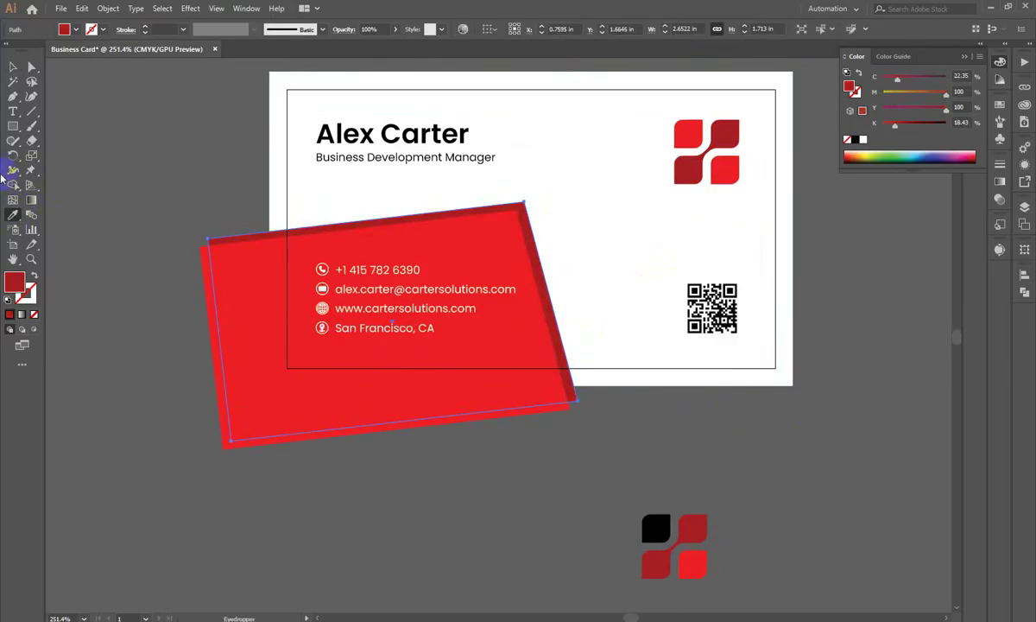
pyautogui.click(13, 67)
# Step: Fine-tune the red shape's position so the dark red copy shows just behind it
pyautogui.click(134, 177)
pyautogui.scroll(3, 517, 178)
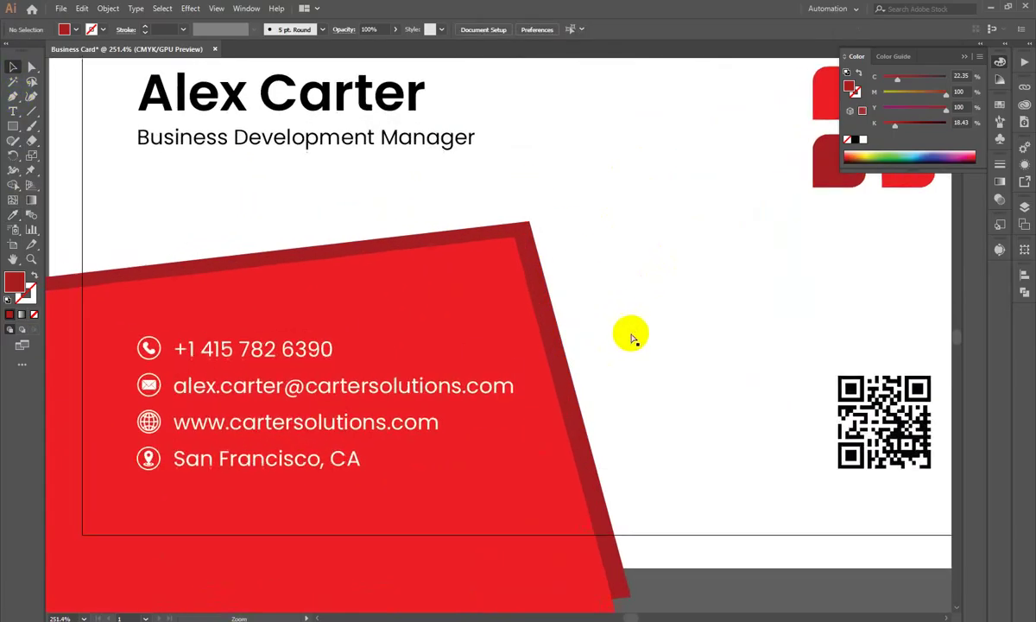
pyautogui.moveTo(508, 277); pyautogui.dragTo(514, 266)
pyautogui.click(675, 208)
pyautogui.scroll(-5, 354, 430)
pyautogui.scroll(4, 444, 153)
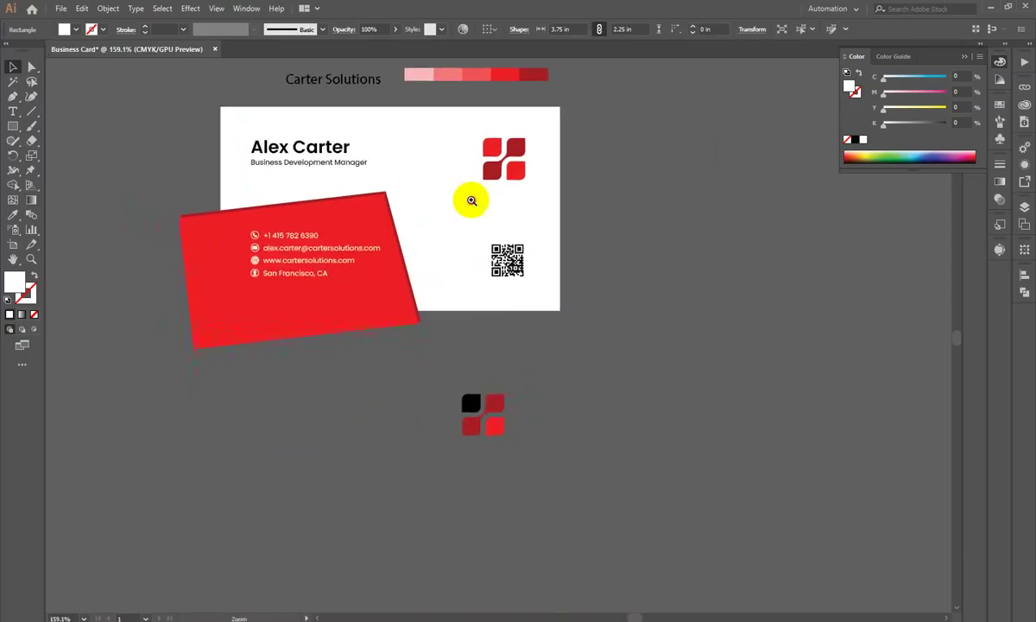
# Step: Horizontally centre the logo and QR code with each other using Align
pyautogui.click(596, 304)
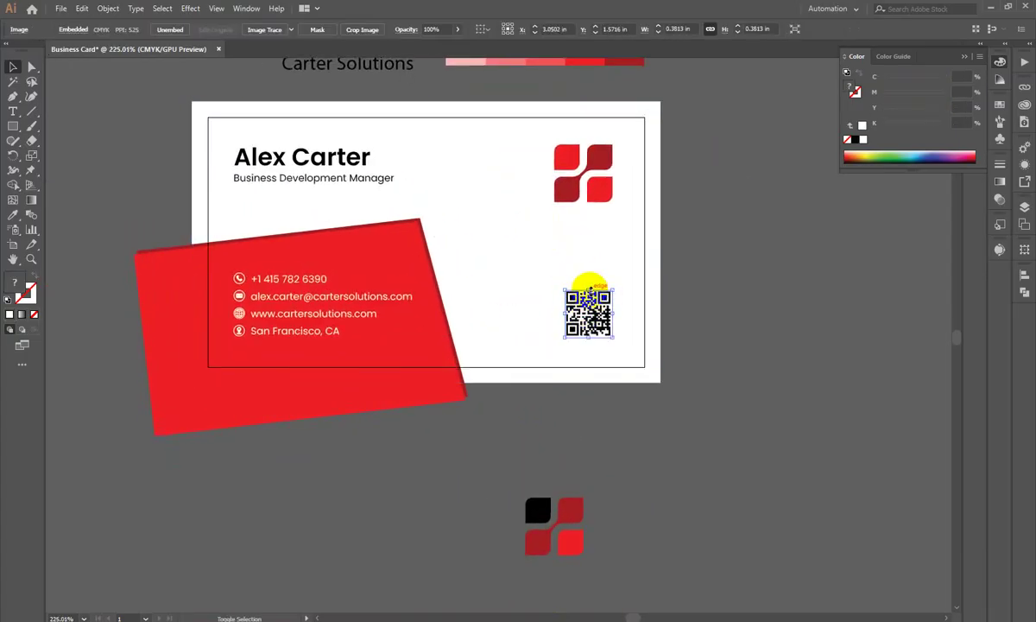
pyautogui.keyDown('shift'); pyautogui.click(591, 178); pyautogui.keyUp('shift')
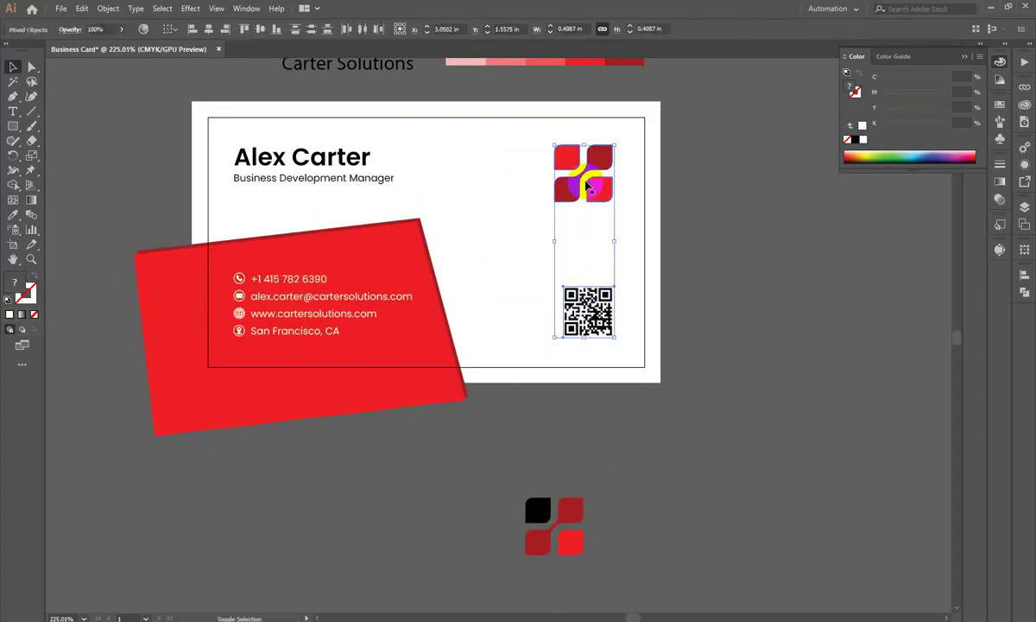
pyautogui.click(1026, 277)
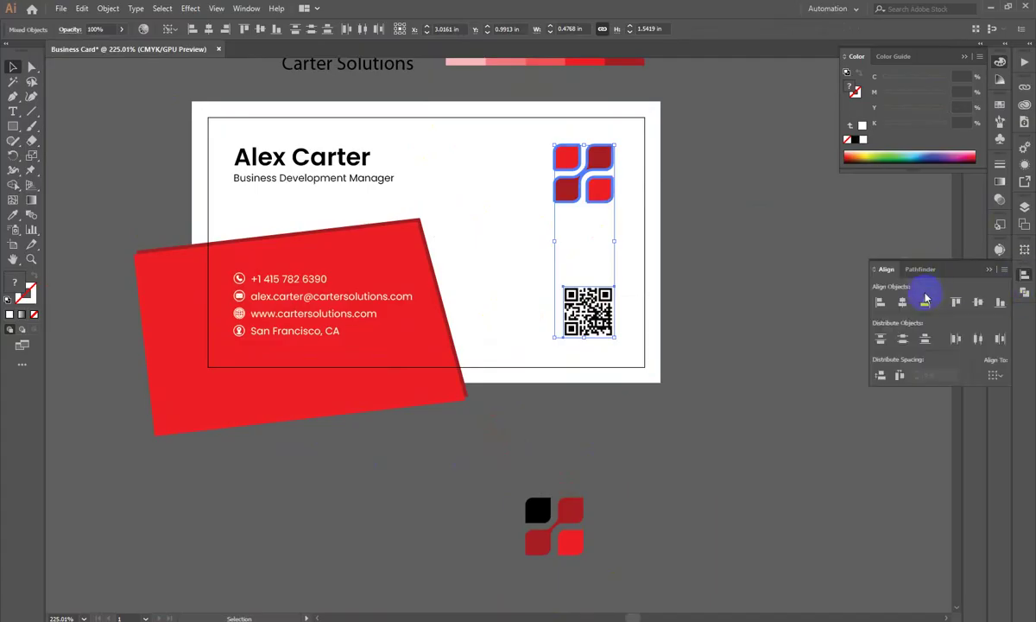
pyautogui.click(902, 302)
pyautogui.click(763, 215)
# Step: Colour the cardholder's name with the logo's dark red via the Eyedropper
pyautogui.scroll(-5, 521, 424)
pyautogui.scroll(6, 522, 424)
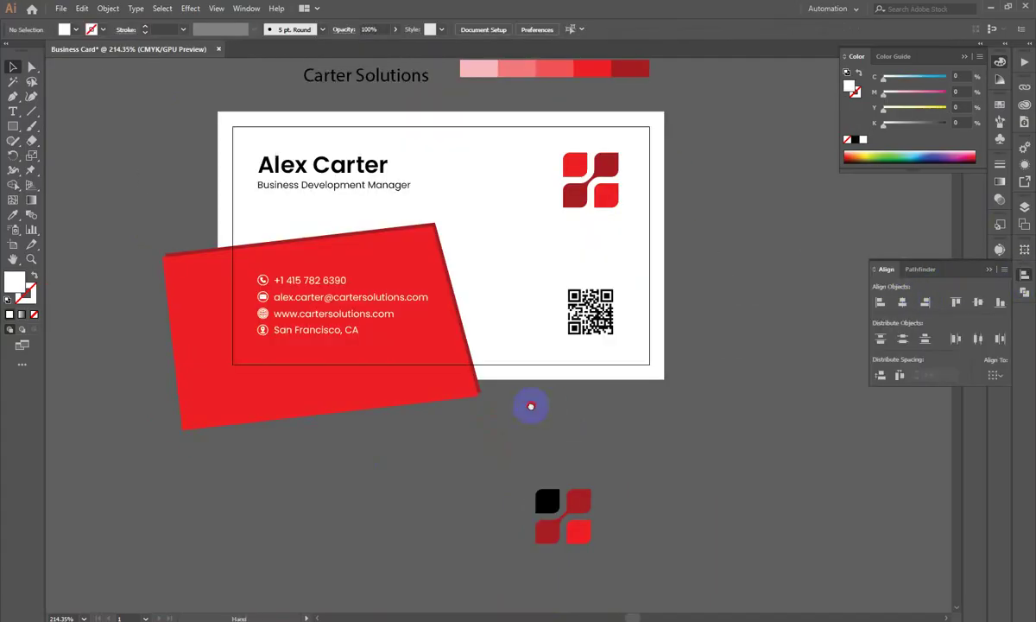
pyautogui.moveTo(507, 342); pyautogui.dragTo(650, 298)
pyautogui.scroll(-2, 435, 331)
pyautogui.scroll(1, 436, 331)
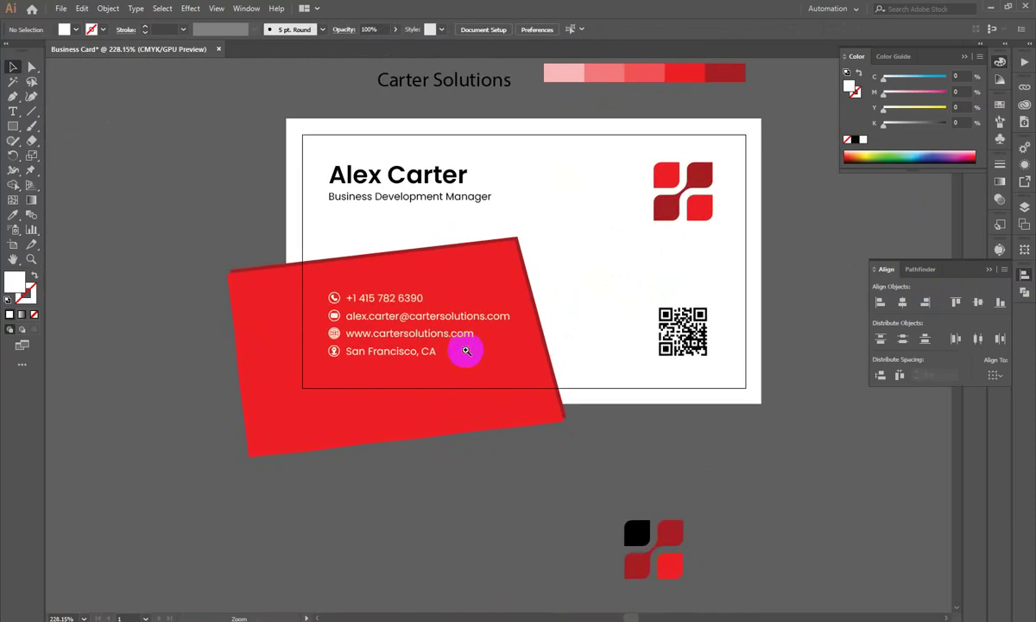
pyautogui.moveTo(13, 126); pyautogui.dragTo(35, 131)
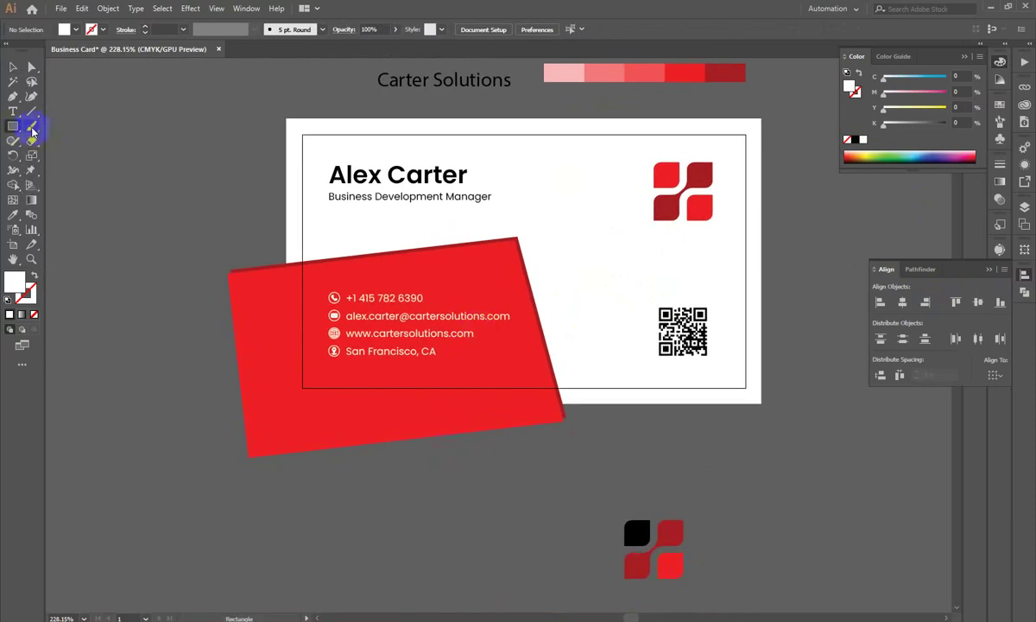
pyautogui.click(407, 171)
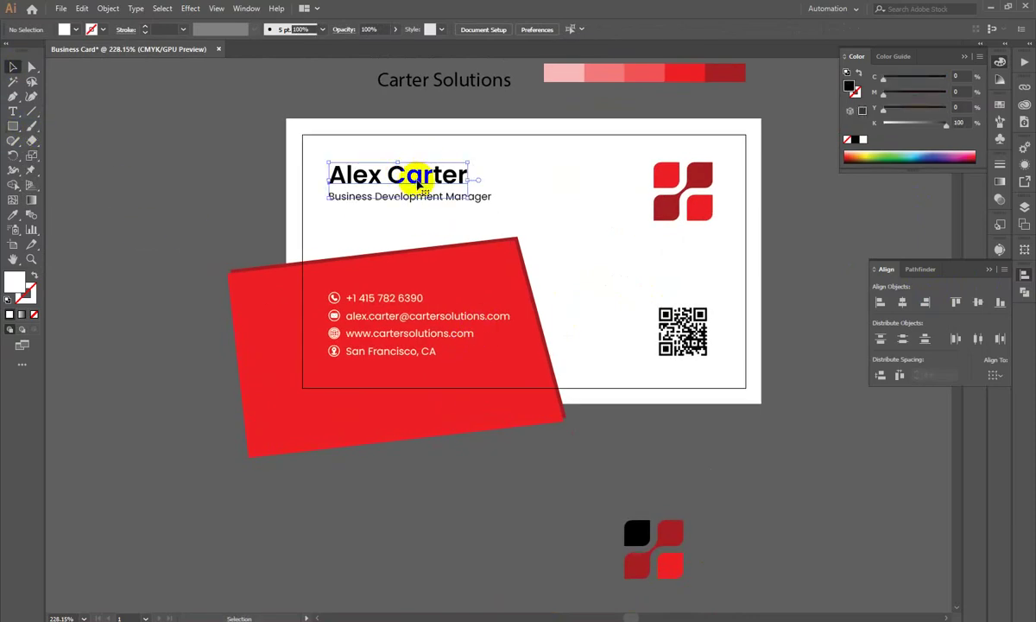
pyautogui.click(704, 170)
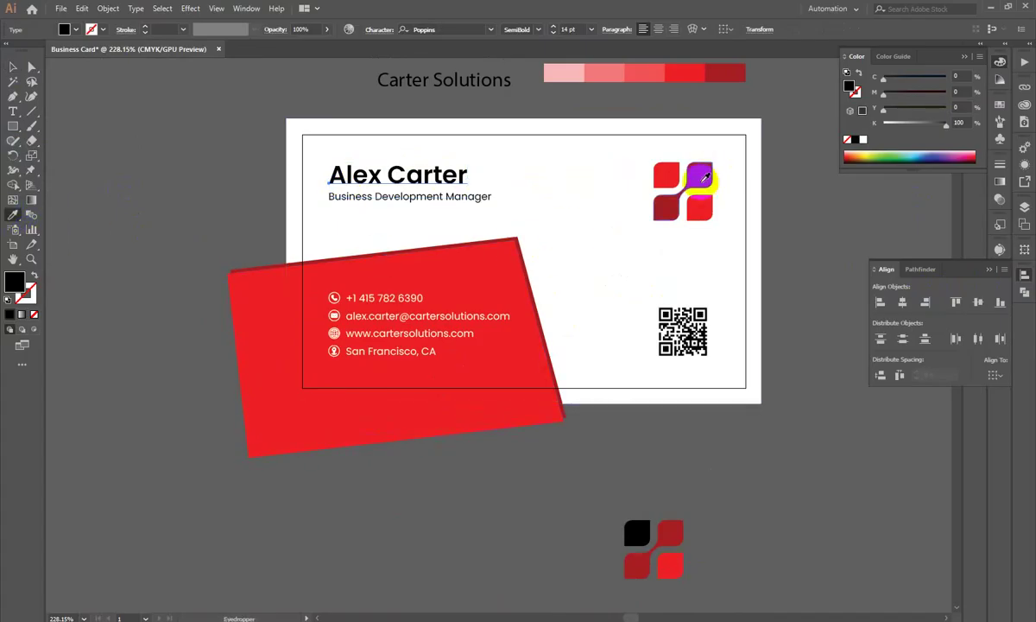
pyautogui.click(195, 265)
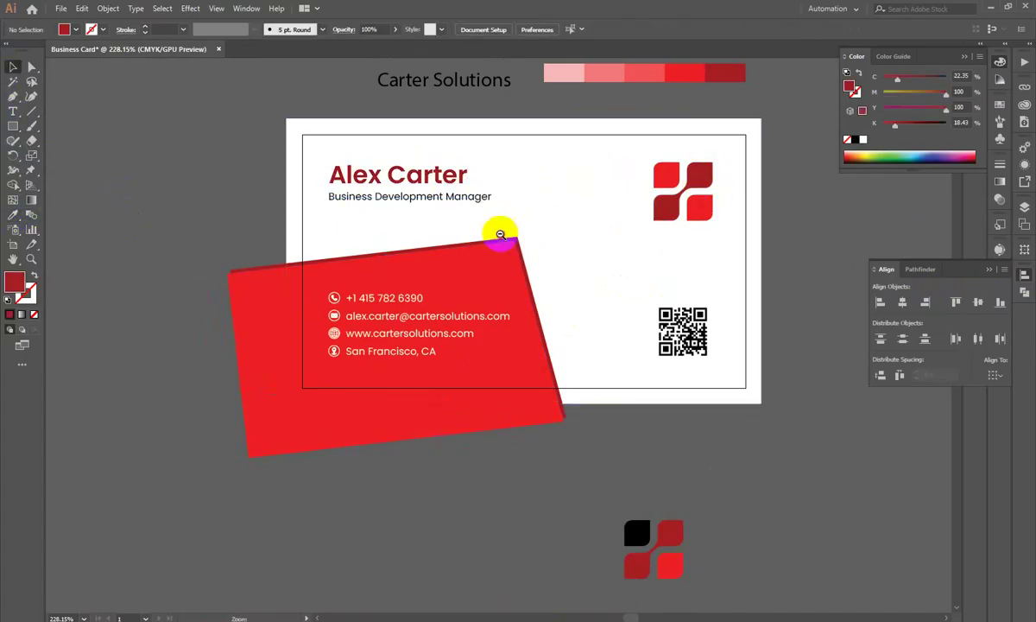
pyautogui.scroll(-2, 525, 208)
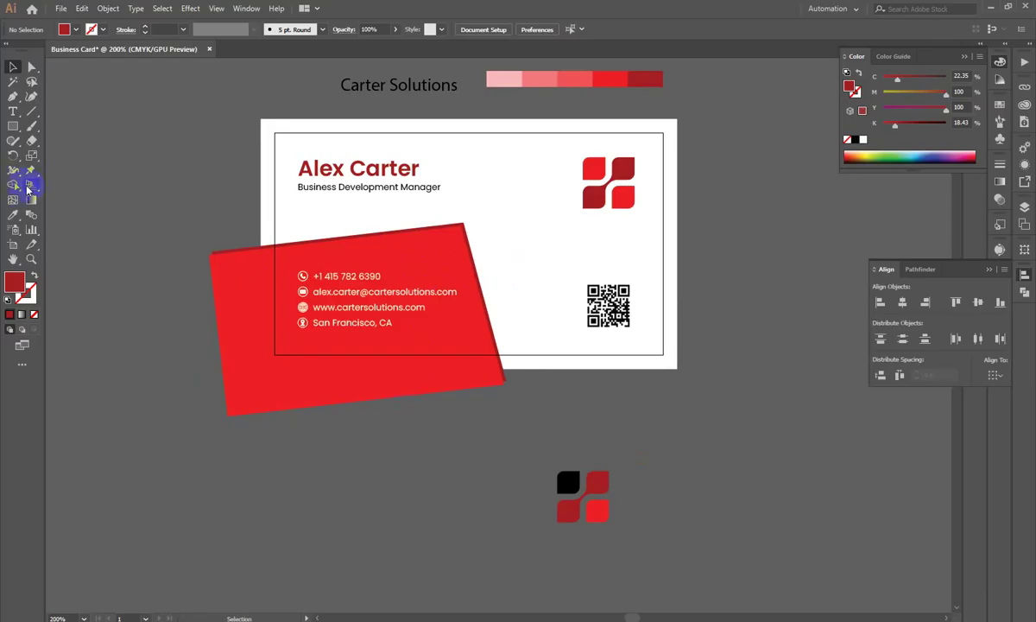
# Step: Try drawing a rectangle over the card and moving the white rectangle, undoing both
pyautogui.moveTo(13, 126); pyautogui.dragTo(61, 124)
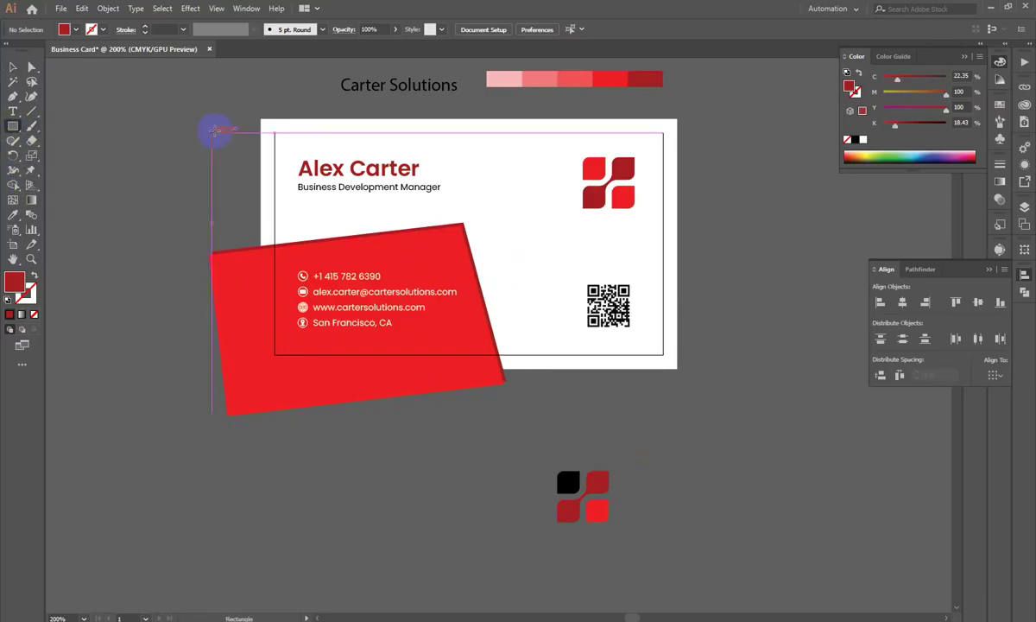
pyautogui.moveTo(262, 122); pyautogui.dragTo(679, 369)
pyautogui.hotkey('ctrl', 'z')
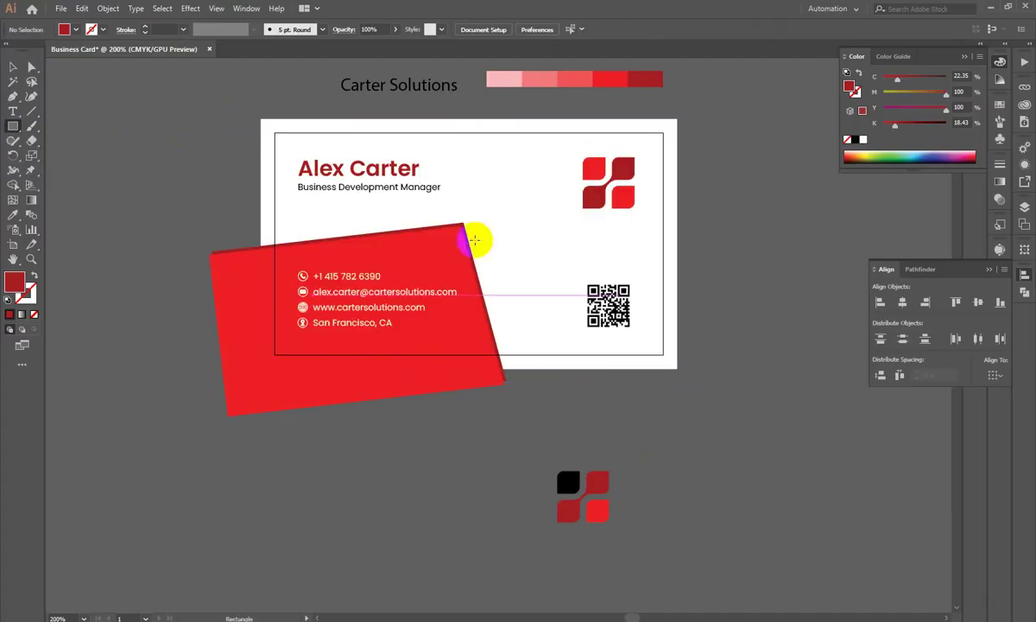
pyautogui.moveTo(551, 201); pyautogui.dragTo(777, 214)
pyautogui.click(562, 296)
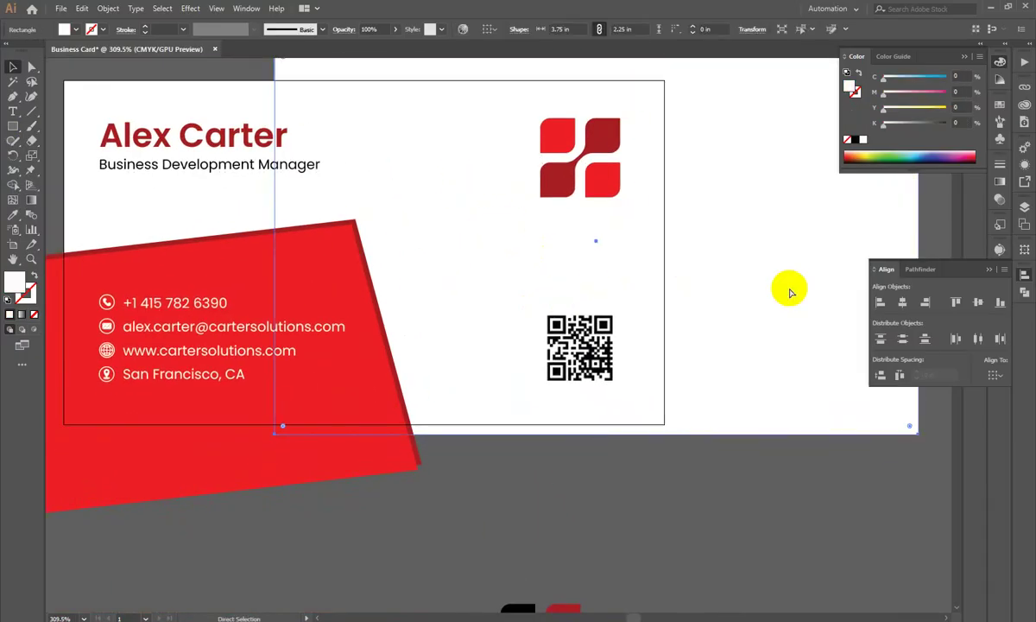
pyautogui.moveTo(786, 280); pyautogui.dragTo(654, 299)
pyautogui.moveTo(566, 242); pyautogui.dragTo(679, 267)
pyautogui.hotkey('ctrl', 'z')
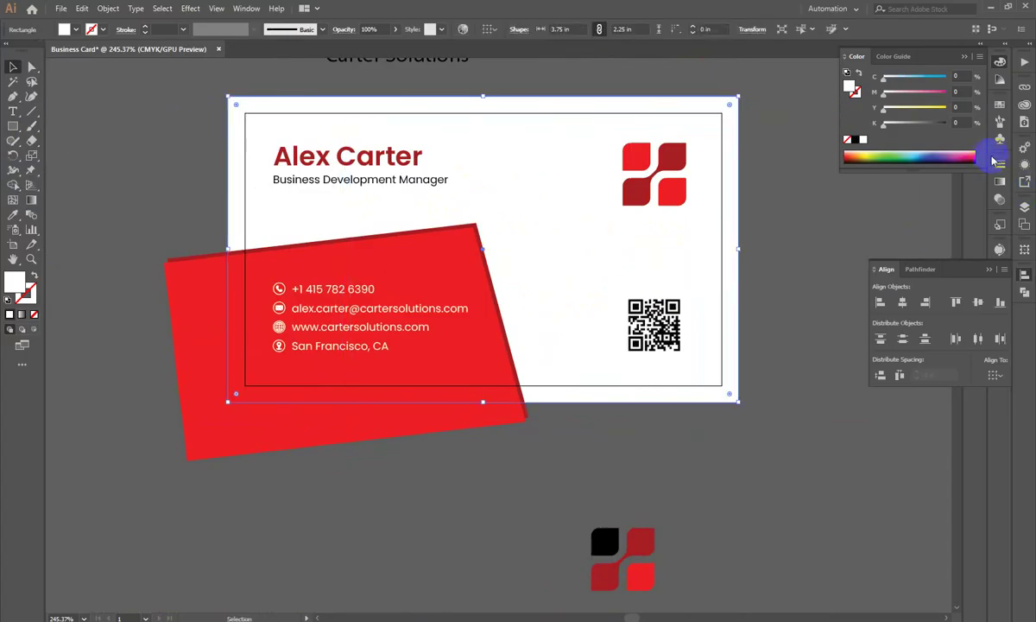
pyautogui.click(169, 190)
# Step: Fill the card background with the light pink swatch and lower its HSB saturation to 10
pyautogui.moveTo(448, 177); pyautogui.dragTo(548, 344)
pyautogui.press('i')
pyautogui.click(507, 101)
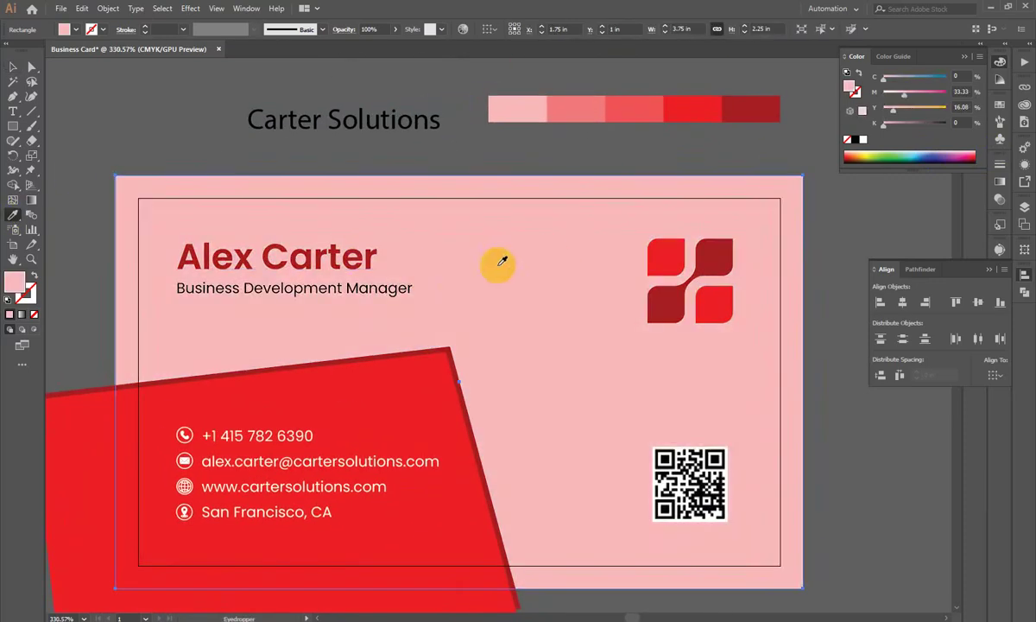
pyautogui.click(980, 57)
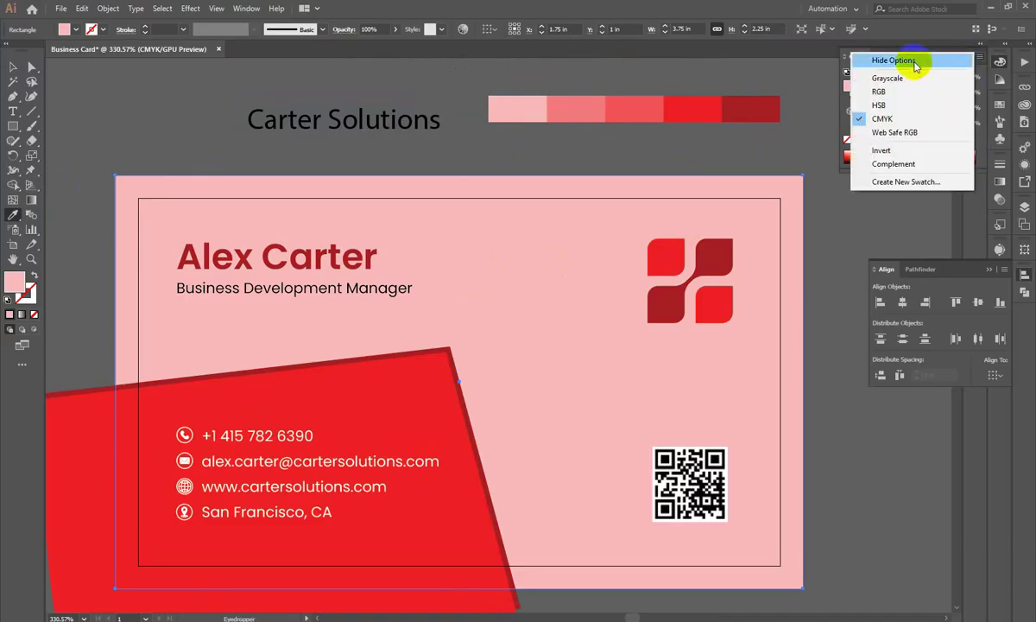
pyautogui.click(879, 102)
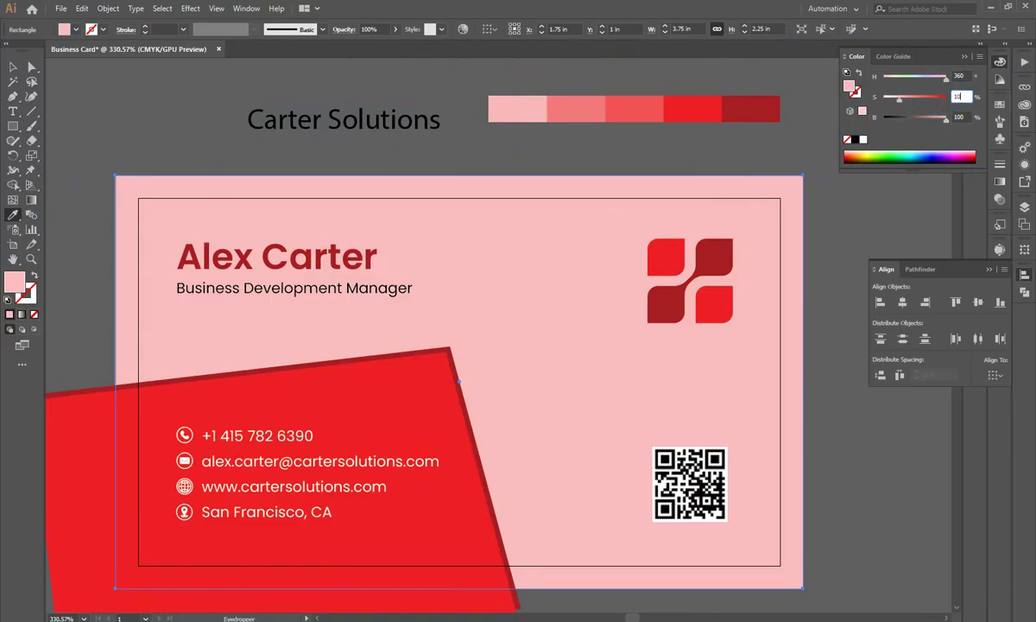
pyautogui.click(953, 102)
pyautogui.write('10')
pyautogui.press('Return')
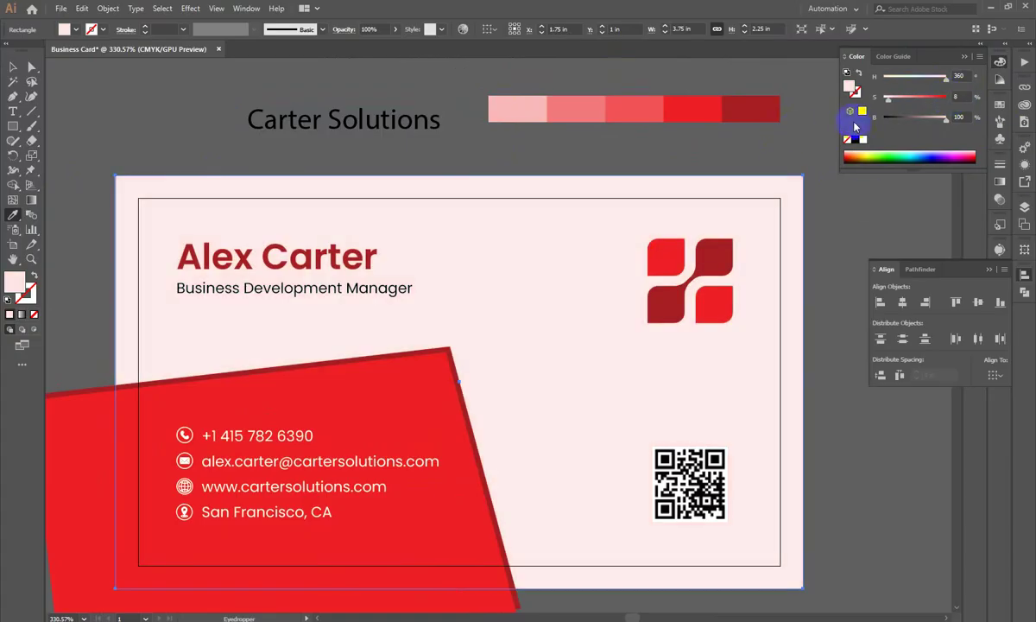
# Step: Place a duplicate of the card background rectangle below the card
pyautogui.click(106, 120)
pyautogui.scroll(-2, 106, 120)
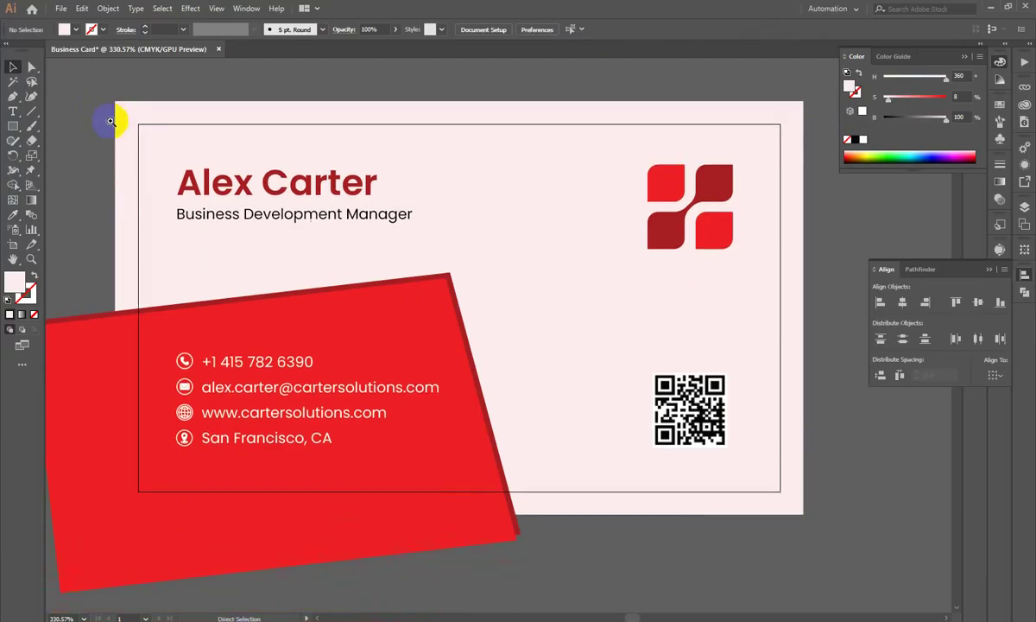
pyautogui.scroll(-3, 501, 245)
pyautogui.scroll(1, 527, 249)
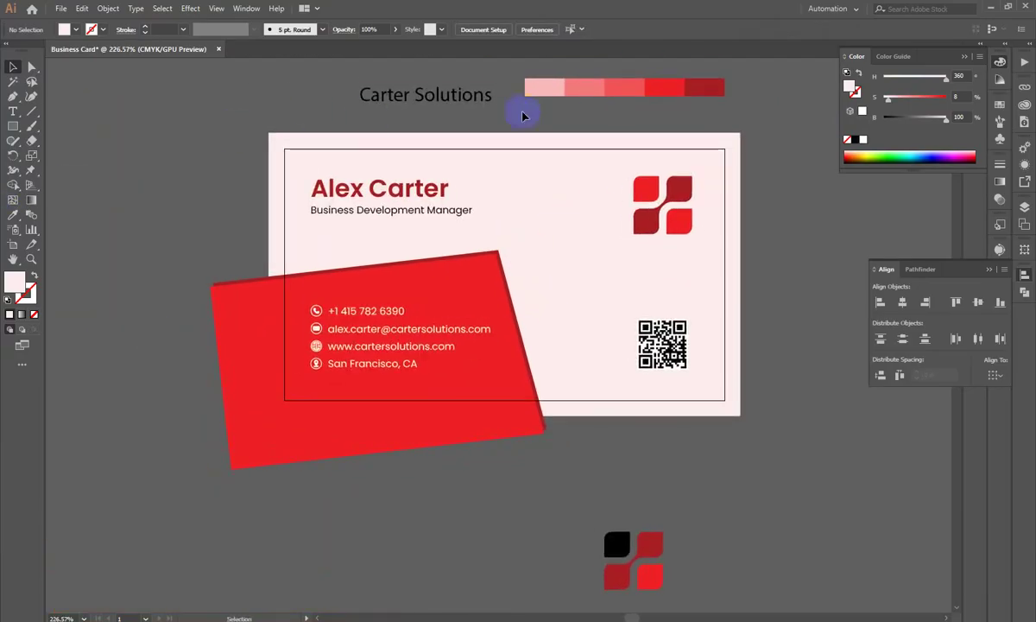
pyautogui.scroll(-2, 463, 287)
pyautogui.moveTo(628, 345); pyautogui.dragTo(695, 438)
pyautogui.hotkey('ctrl', 'z')
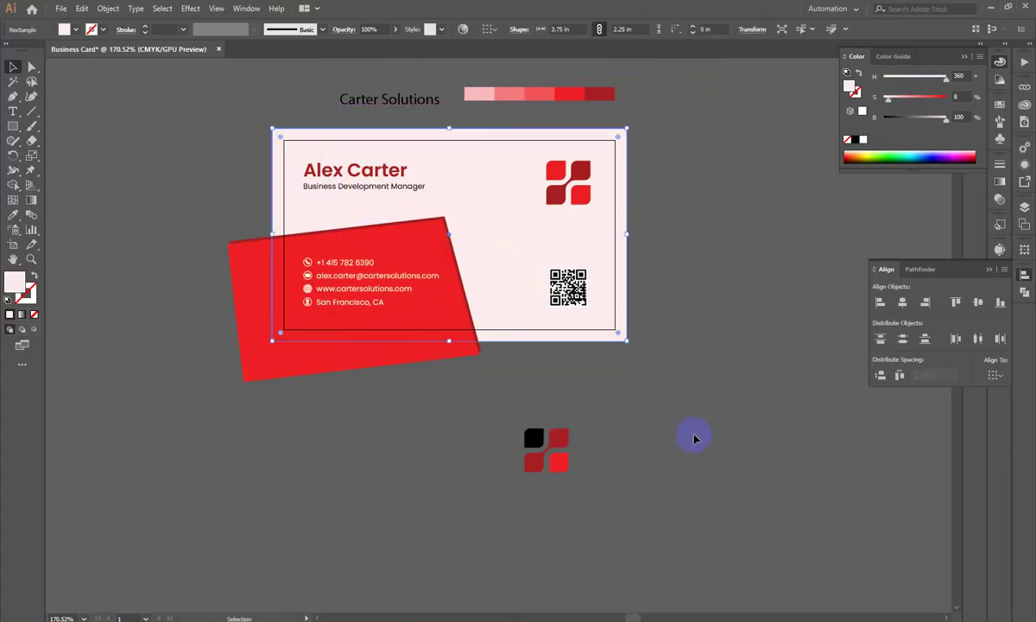
pyautogui.moveTo(645, 417); pyautogui.dragTo(653, 361)
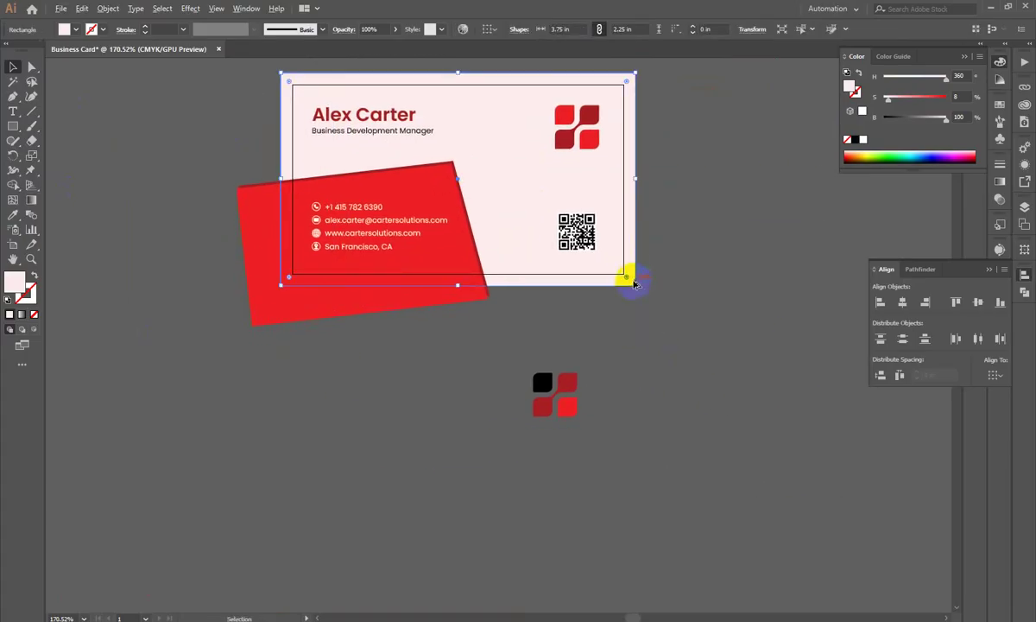
pyautogui.moveTo(630, 256); pyautogui.dragTo(819, 561)
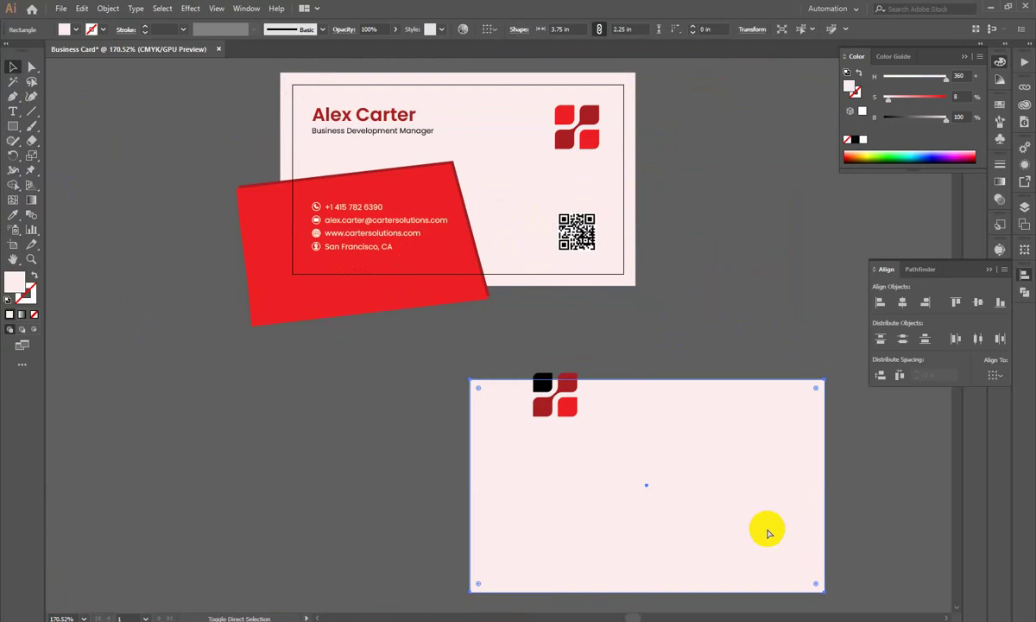
# Step: Align the duplicate rectangle to the artboard's horizontal centre and top
pyautogui.click(901, 302)
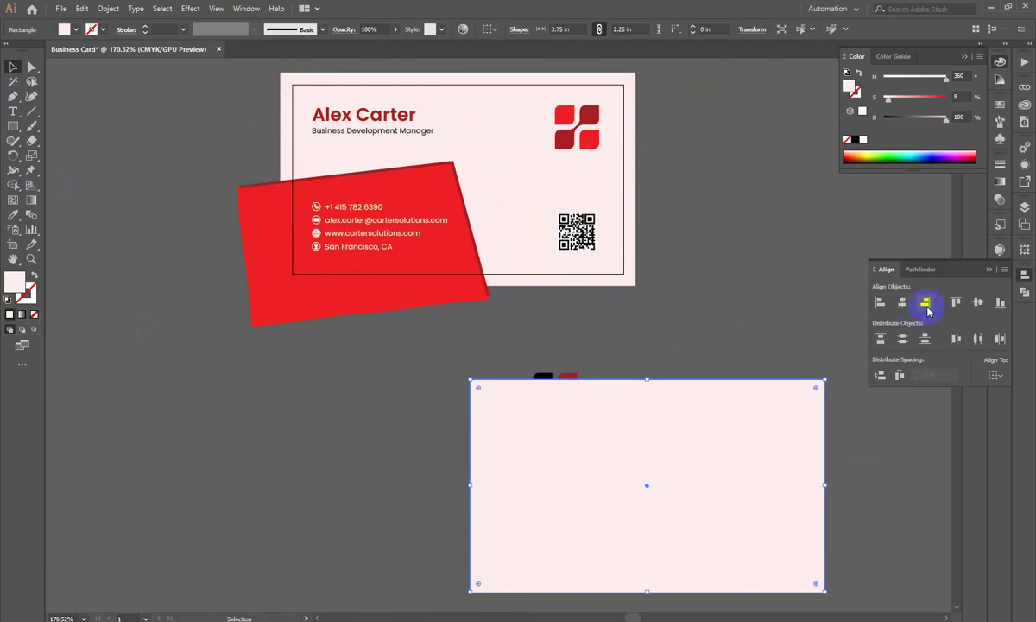
pyautogui.click(992, 377)
pyautogui.click(977, 422)
pyautogui.click(898, 302)
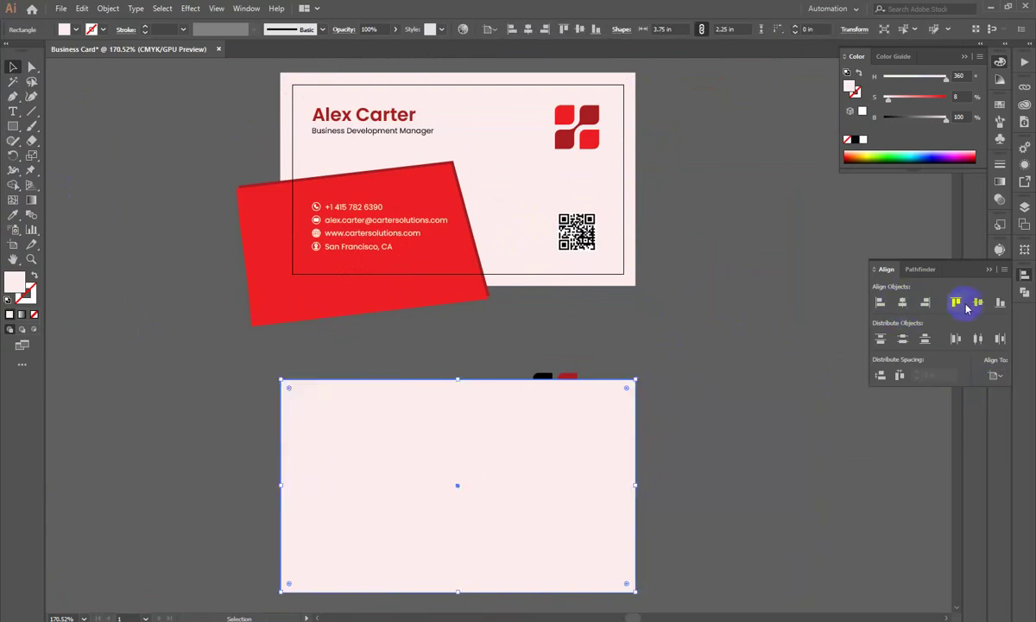
pyautogui.click(965, 302)
# Step: Clip all the card artwork to the pale rectangle with Make Clipping Mask
pyautogui.moveTo(723, 317); pyautogui.dragTo(474, 157)
pyautogui.rightClick(474, 157)
pyautogui.click(530, 245)
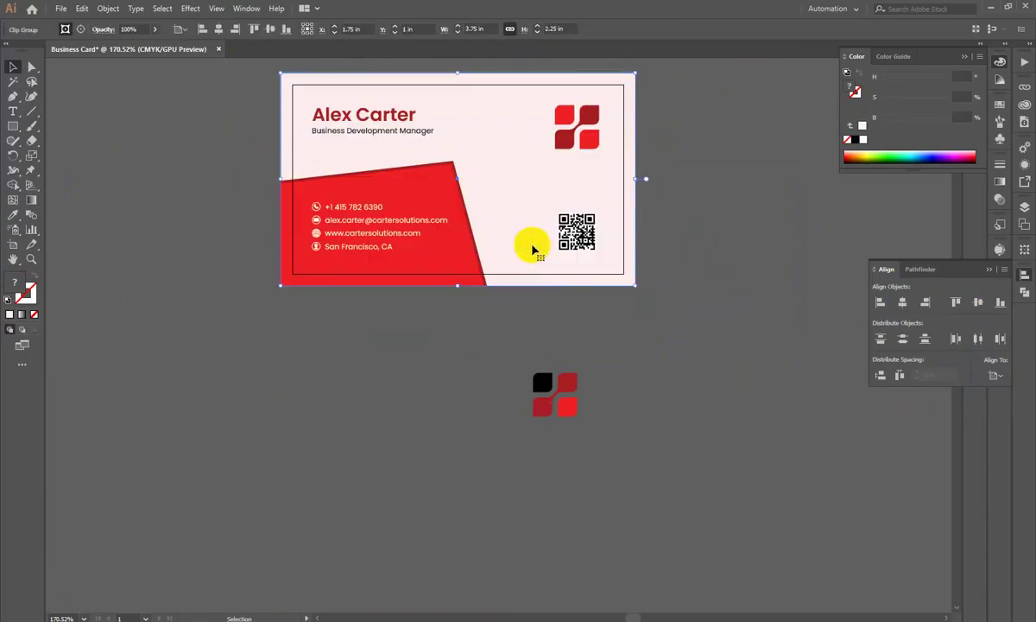
pyautogui.click(738, 227)
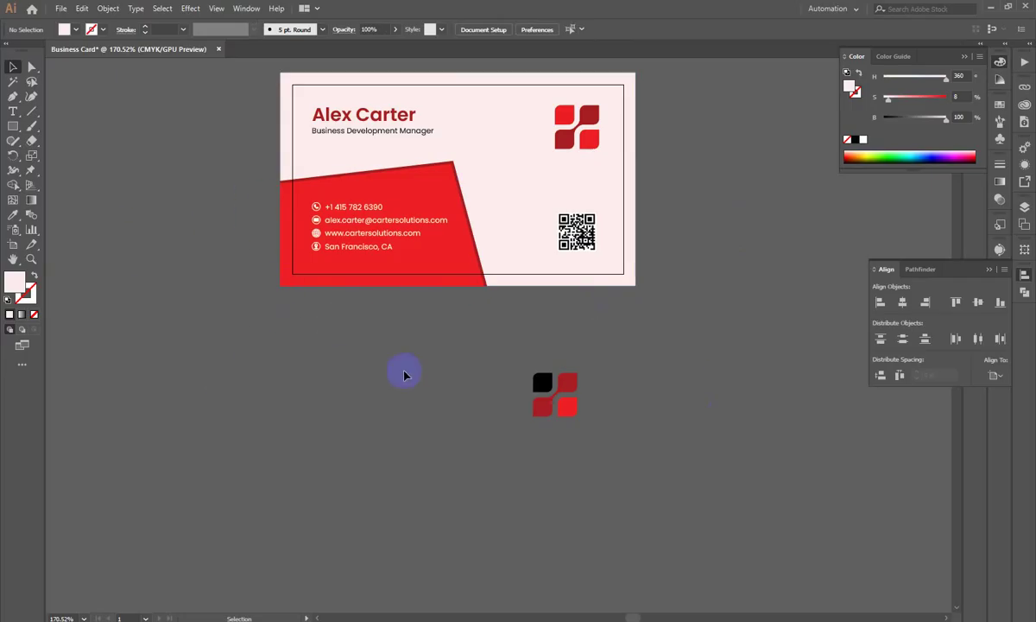
# Step: Move the spare logo off to the left and zoom in on the card
pyautogui.moveTo(335, 331); pyautogui.dragTo(611, 452)
pyautogui.moveTo(574, 390); pyautogui.dragTo(213, 432)
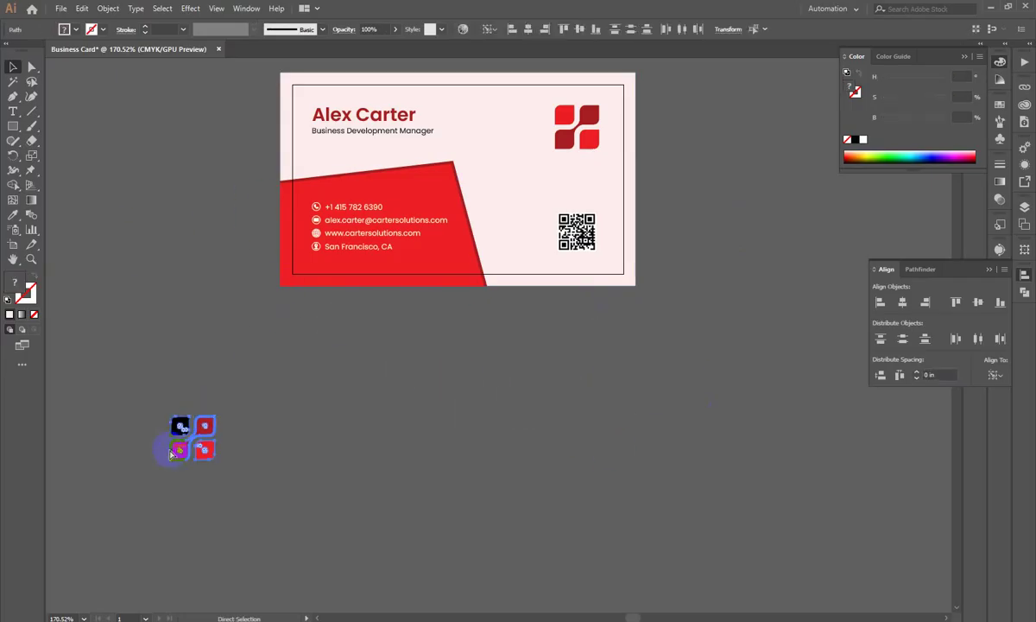
pyautogui.press('z')
pyautogui.scroll(-3, 324, 388)
pyautogui.moveTo(446, 196); pyautogui.dragTo(494, 291)
pyautogui.press('v')
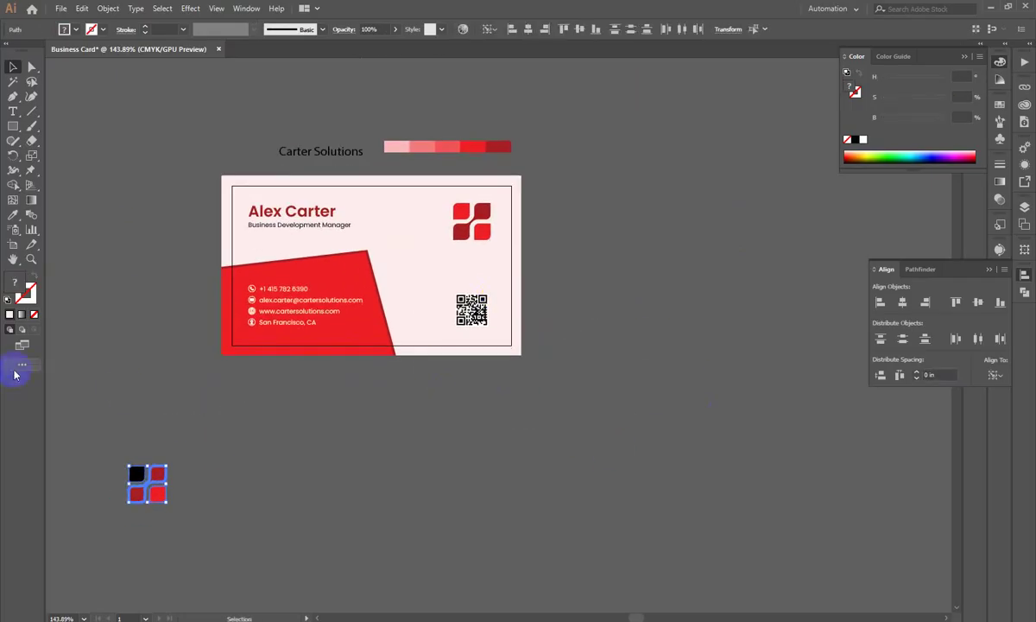
pyautogui.press('v')
pyautogui.click(624, 325)
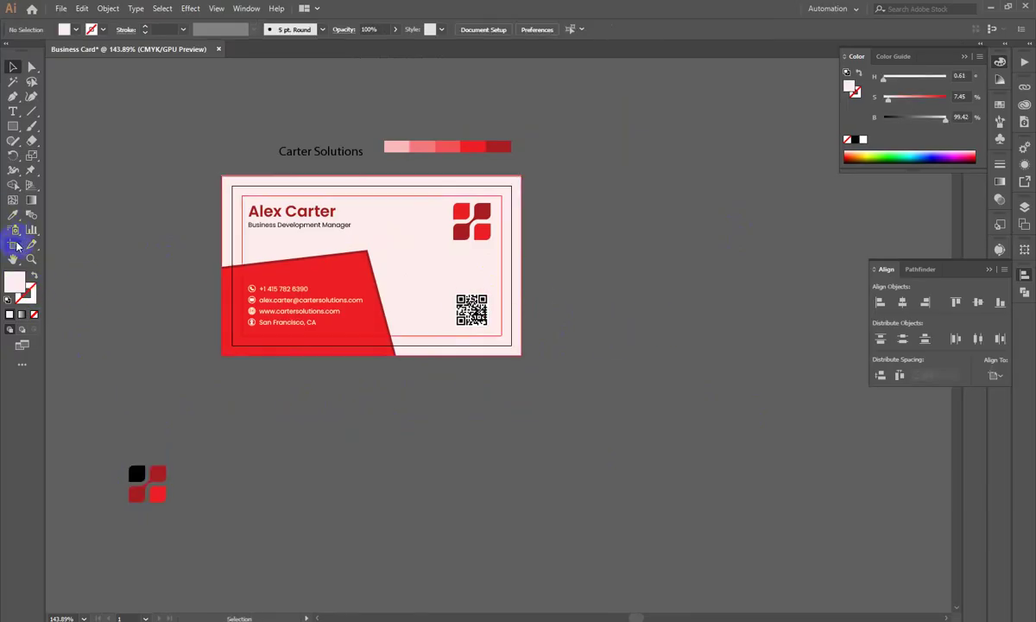
# Step: Alt-drag Artboard 1 to create a duplicate card artboard to its right
pyautogui.click(13, 244)
pyautogui.moveTo(273, 259); pyautogui.dragTo(569, 275)
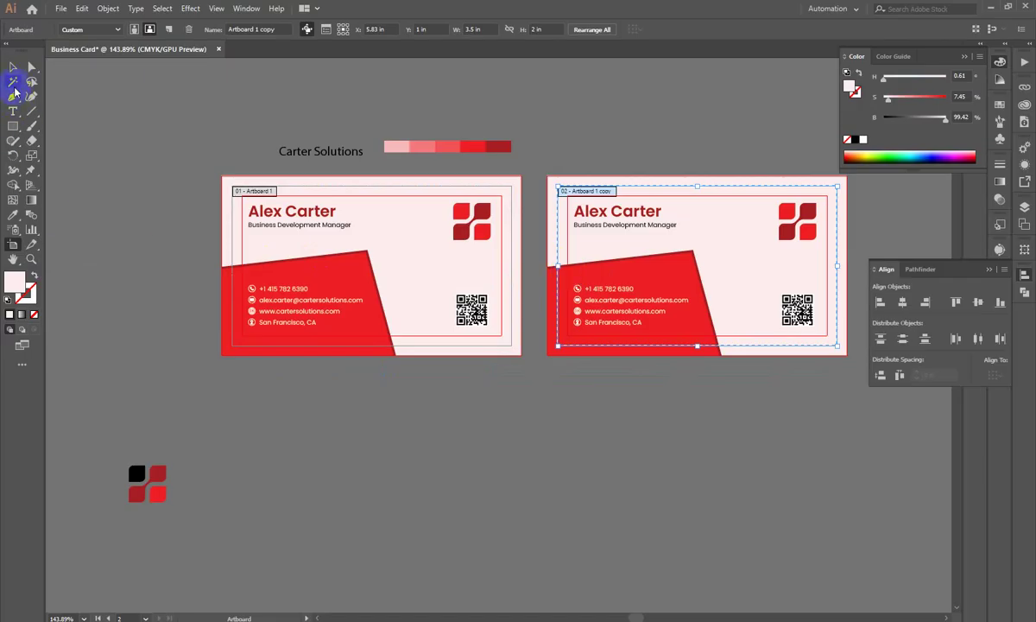
pyautogui.press('v')
pyautogui.moveTo(351, 225); pyautogui.dragTo(70, 183)
pyautogui.scroll(1, 301, 204)
# Step: Release the clipping mask on the copy and delete its red shape and contact lines
pyautogui.click(432, 212)
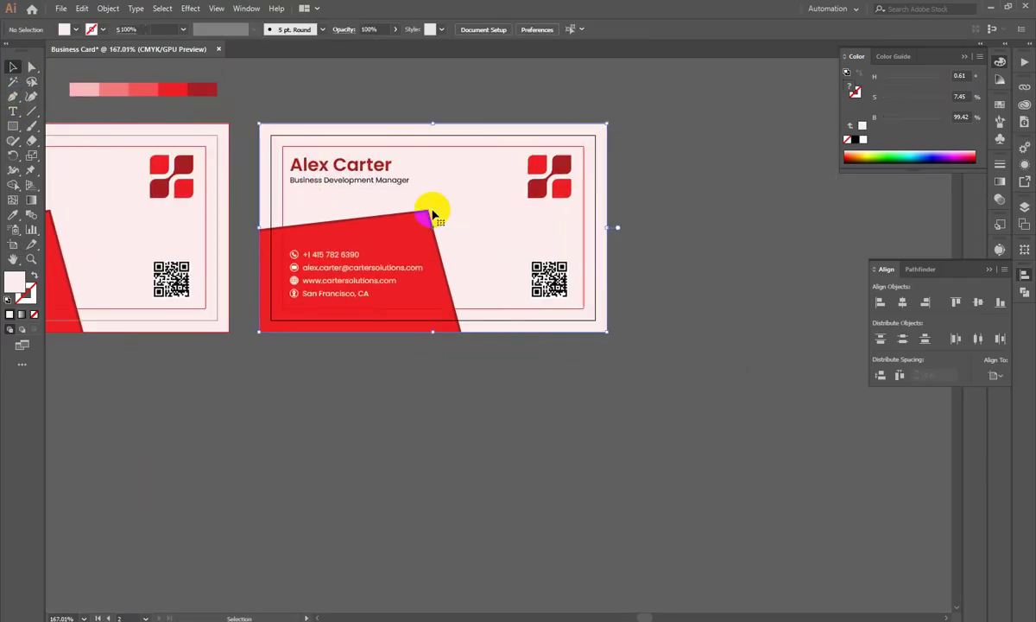
pyautogui.rightClick(433, 212)
pyautogui.click(490, 313)
pyautogui.click(426, 389)
pyautogui.moveTo(354, 345); pyautogui.dragTo(337, 297)
pyautogui.click(319, 308)
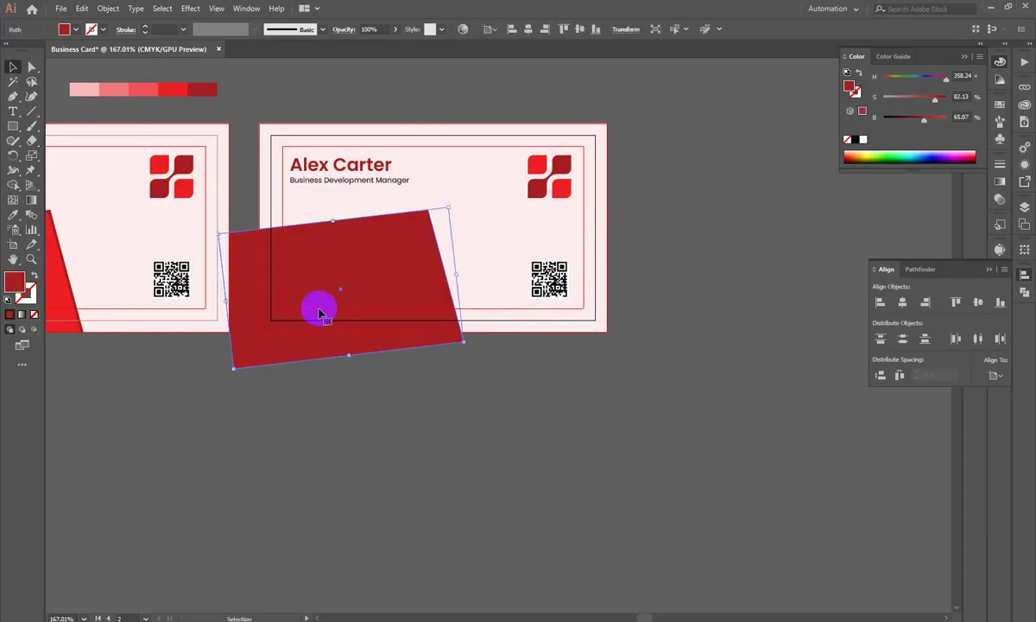
pyautogui.press('Delete')
# Step: Delete the name heading, job title and QR code from the copied card
pyautogui.click(370, 169)
pyautogui.press('Delete')
pyautogui.click(377, 185)
pyautogui.press('Delete')
pyautogui.click(549, 287)
pyautogui.press('Delete')
# Step: Centre the logo horizontally and vertically on the pale pink card
pyautogui.click(553, 192)
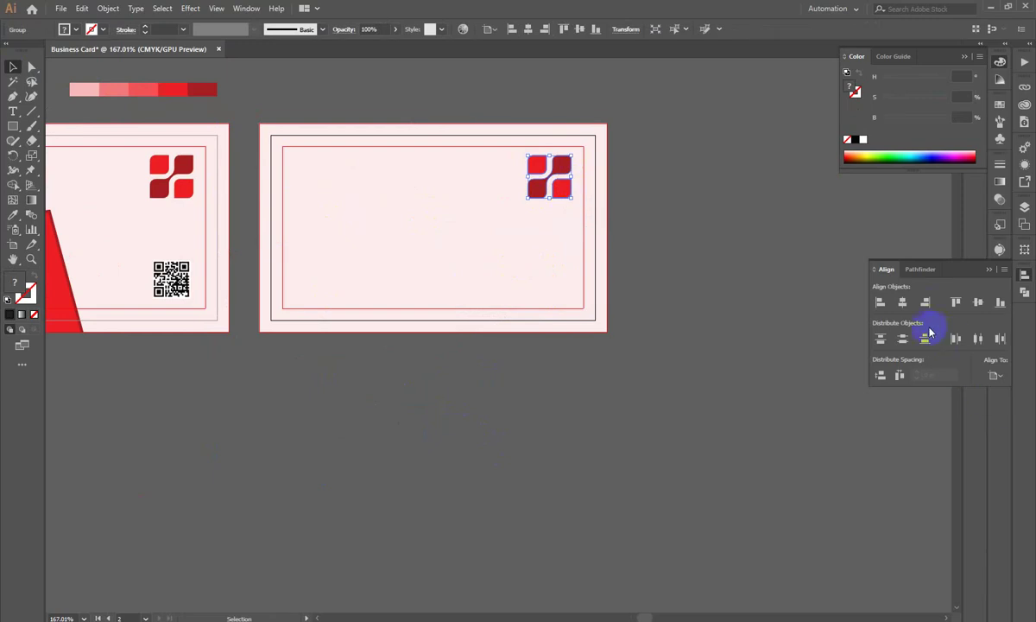
pyautogui.click(902, 302)
pyautogui.click(978, 302)
pyautogui.click(638, 423)
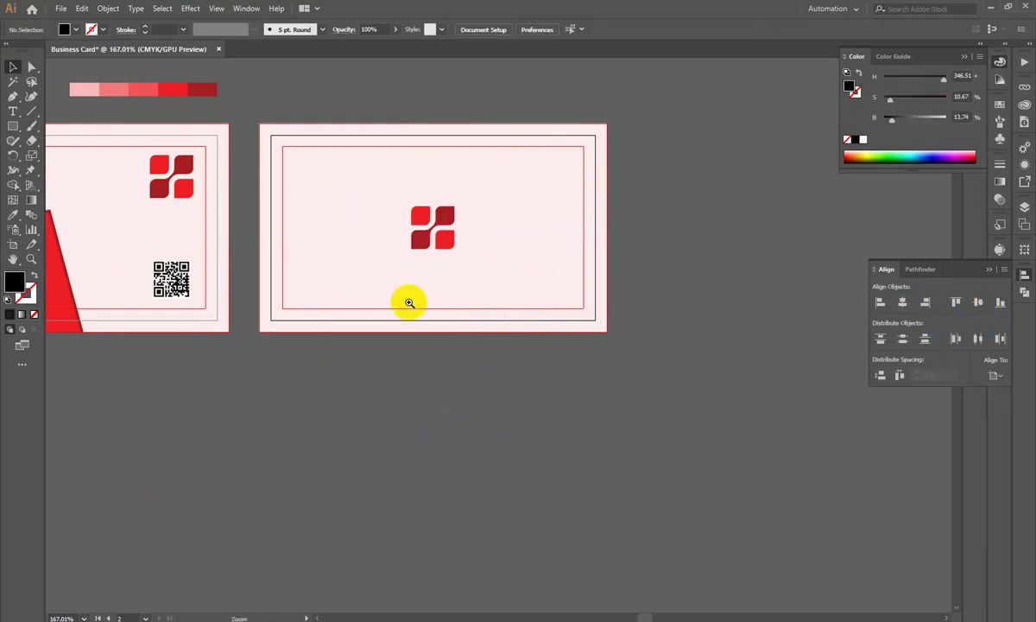
pyautogui.scroll(1, 423, 350)
pyautogui.scroll(-2, 422, 349)
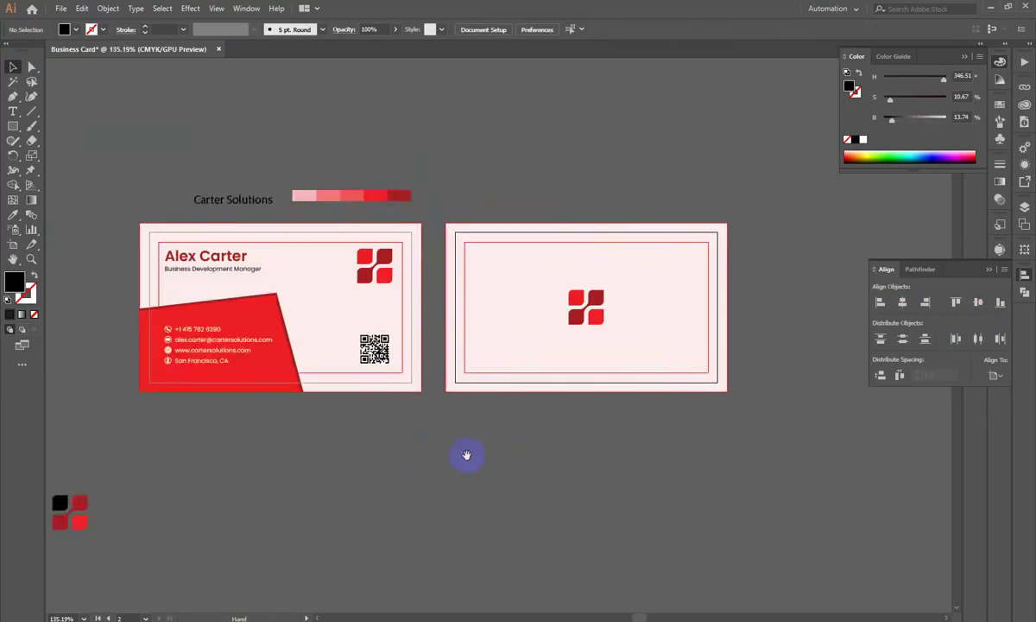
# Step: Give Carter Solutions the name heading's red style and place it below the logo
pyautogui.moveTo(467, 455); pyautogui.dragTo(542, 395)
pyautogui.moveTo(405, 439); pyautogui.dragTo(406, 440)
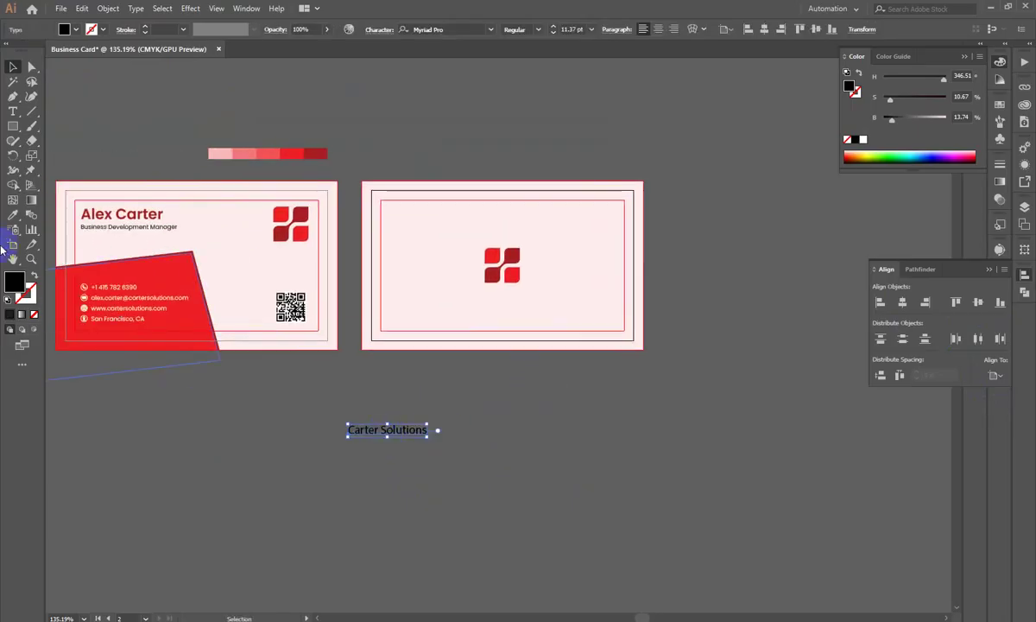
pyautogui.click(12, 217)
pyautogui.click(93, 221)
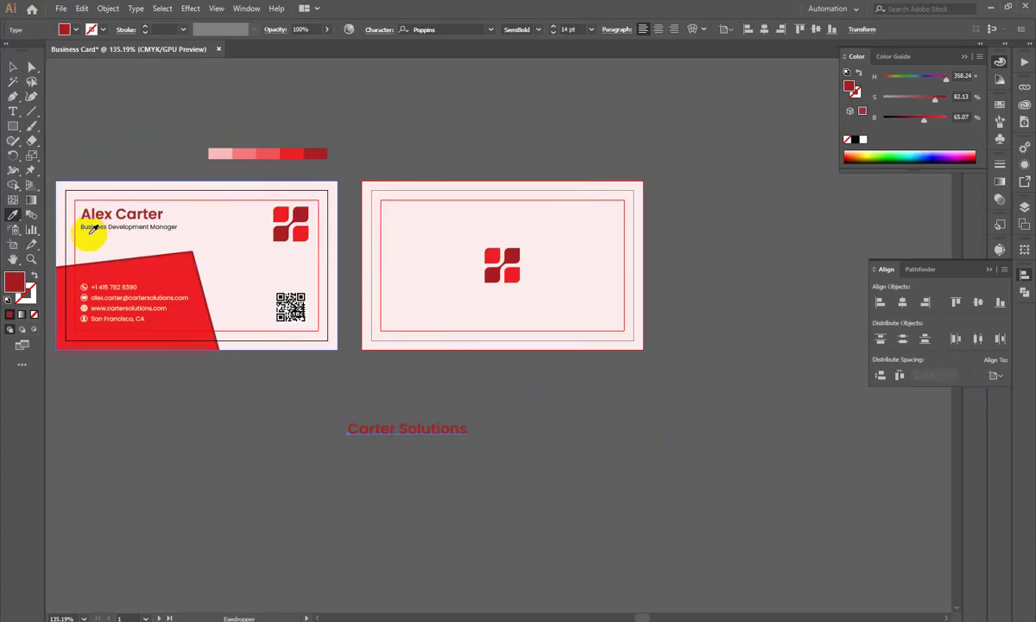
pyautogui.moveTo(488, 417); pyautogui.dragTo(530, 369)
# Step: Raise the logo, shrink Carter Solutions, and centre the text horizontally on the card
pyautogui.scroll(3, 523, 272)
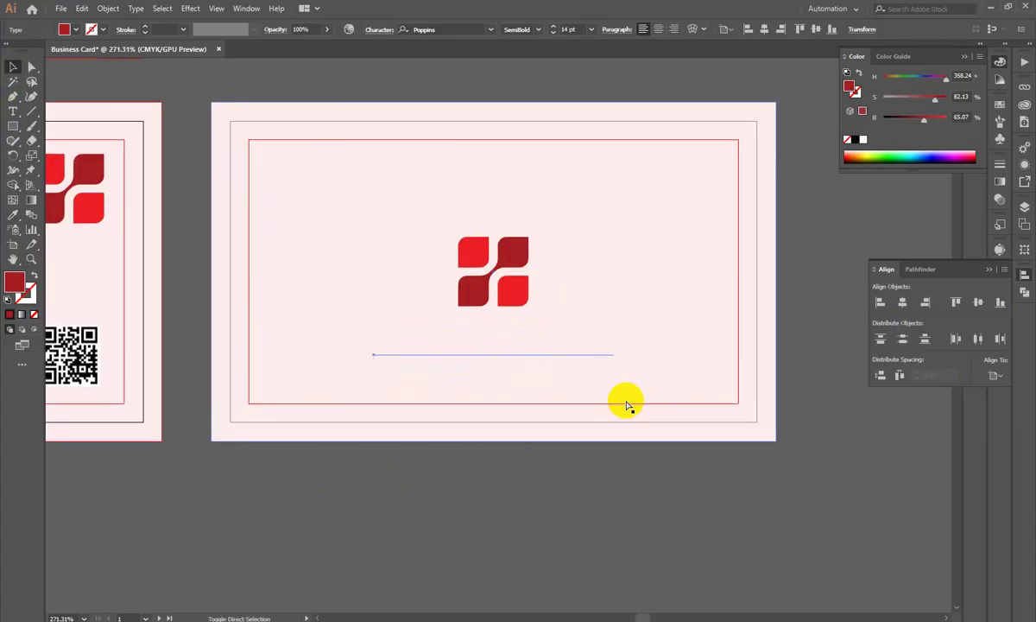
pyautogui.scroll(3, 470, 321)
pyautogui.moveTo(566, 233); pyautogui.dragTo(564, 173)
pyautogui.moveTo(585, 390); pyautogui.dragTo(592, 302)
pyautogui.moveTo(727, 309); pyautogui.dragTo(683, 308)
pyautogui.click(902, 299)
pyautogui.scroll(-5, 316, 396)
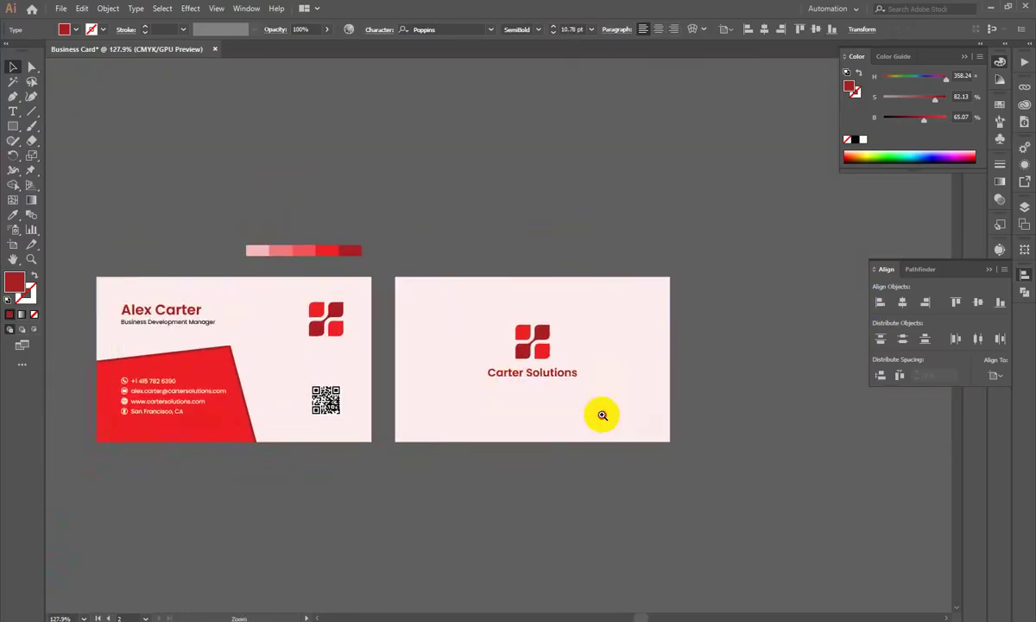
pyautogui.scroll(3, 518, 347)
# Step: Change the Carter Solutions font weight to Poppins Medium
pyautogui.click(511, 291)
pyautogui.keyDown('shift'); pyautogui.click(485, 328); pyautogui.keyUp('shift')
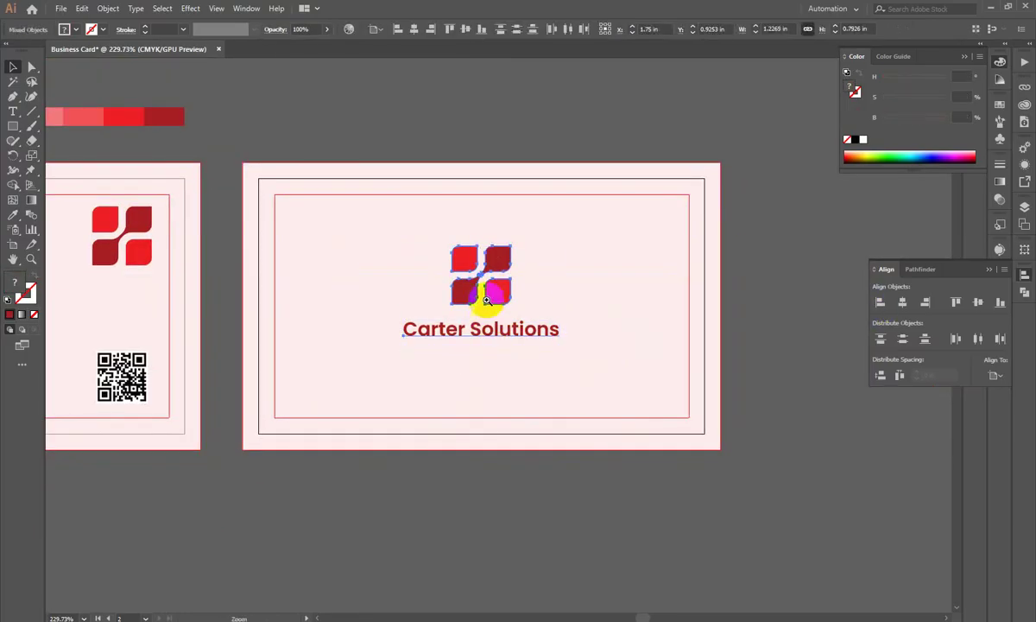
pyautogui.scroll(2, 485, 312)
pyautogui.click(470, 332)
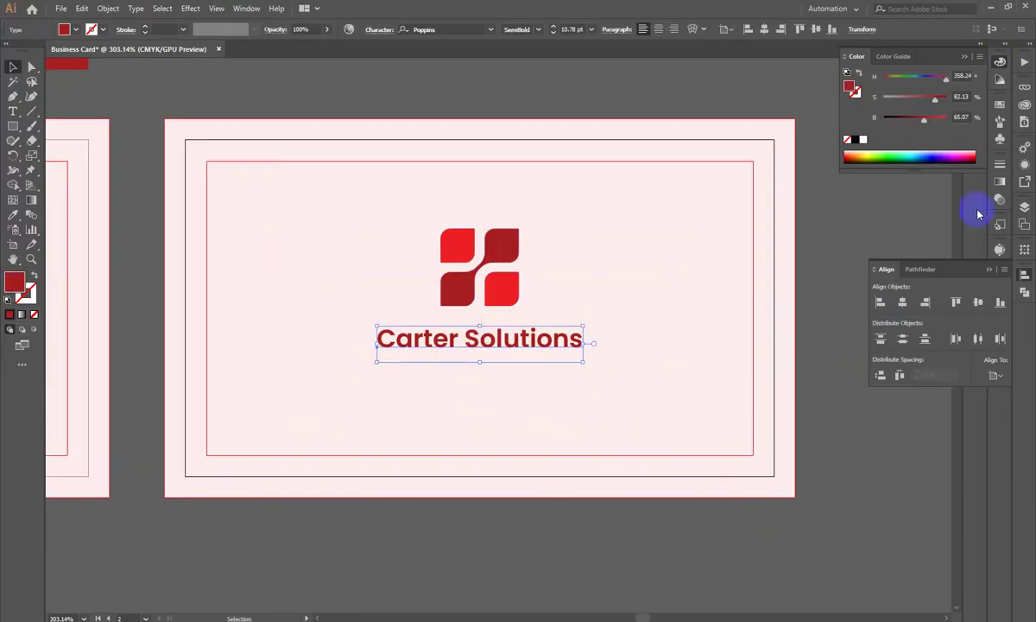
pyautogui.click(1001, 65)
pyautogui.hotkey('ctrl', 't')
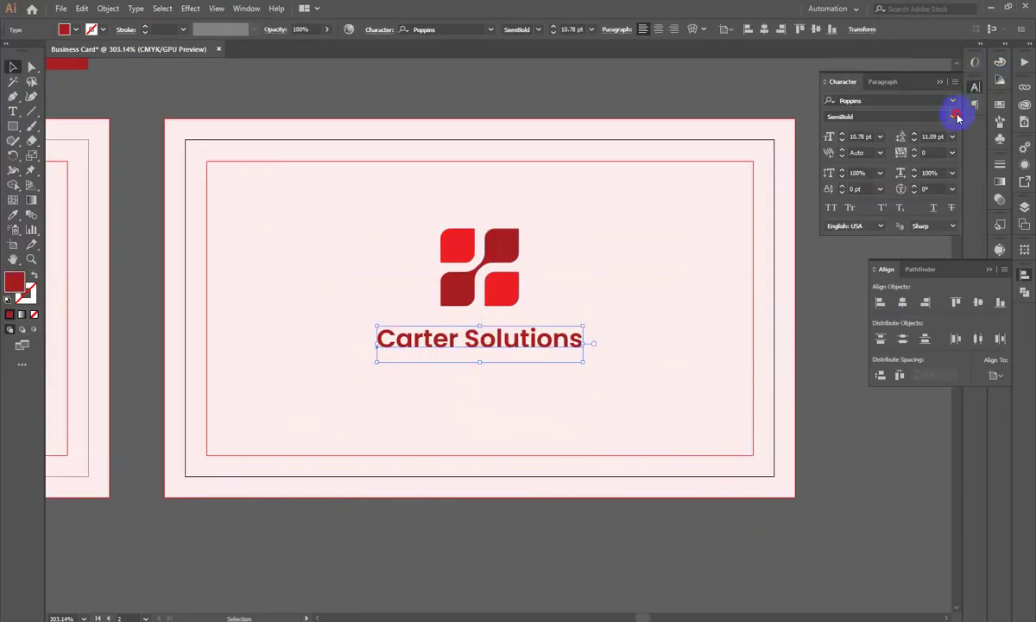
pyautogui.click(956, 117)
pyautogui.click(891, 240)
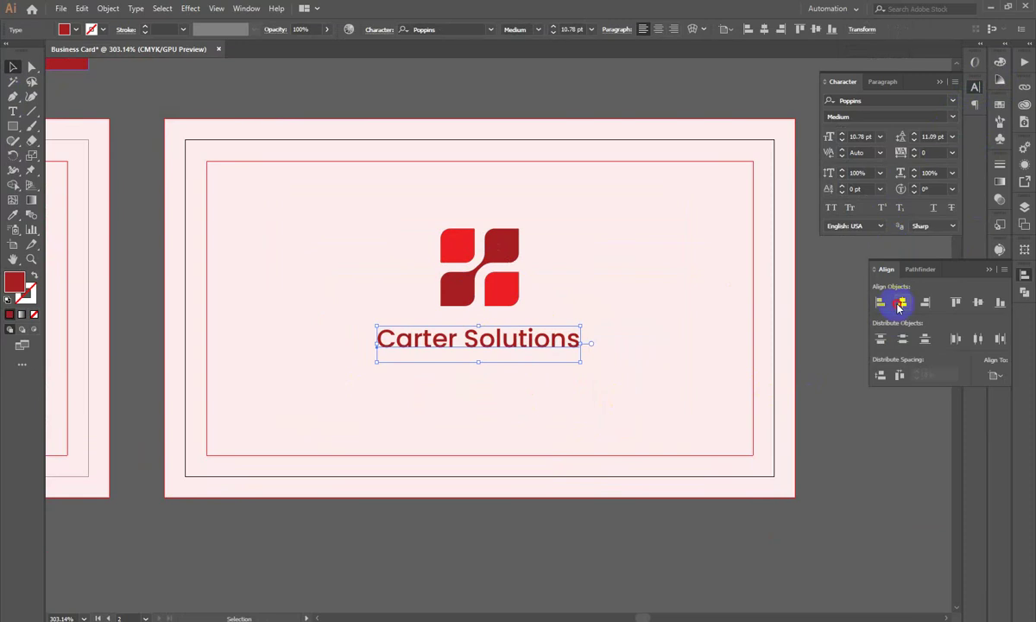
# Step: Group the logo with Carter Solutions and centre the group vertically on the back card
pyautogui.moveTo(500, 298); pyautogui.dragTo(502, 304)
pyautogui.keyDown('shift'); pyautogui.click(494, 338); pyautogui.keyUp('shift')
pyautogui.hotkey('ctrl', 'g')
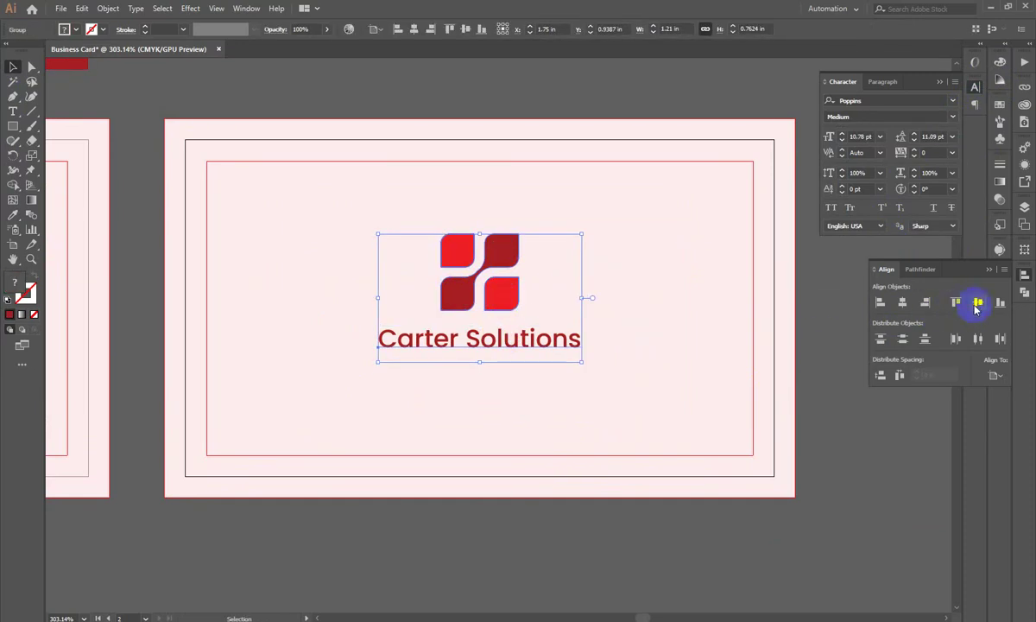
pyautogui.click(974, 307)
pyautogui.moveTo(514, 374); pyautogui.dragTo(451, 394)
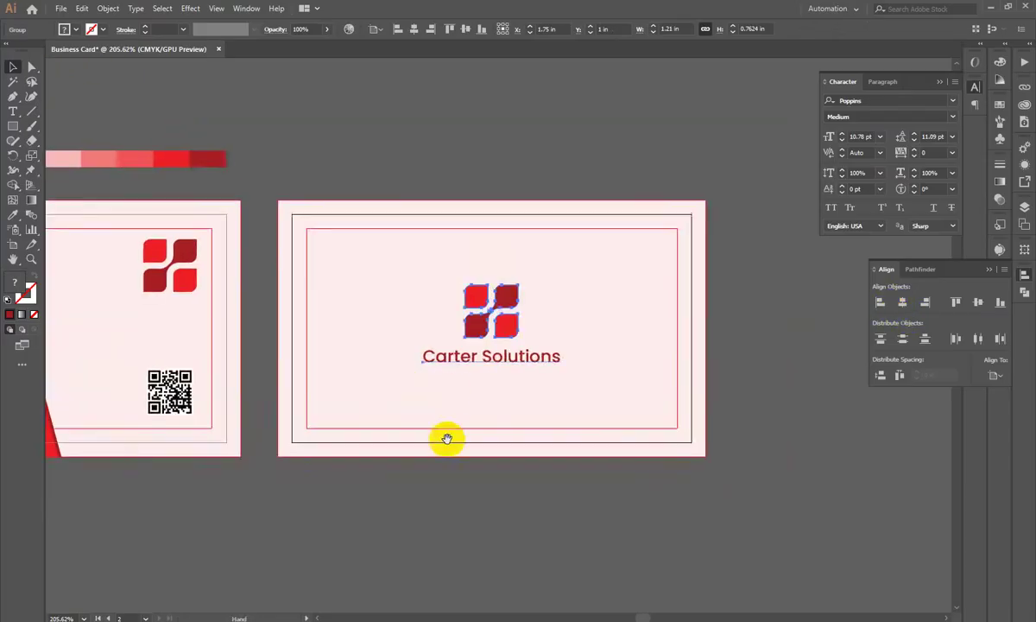
pyautogui.moveTo(455, 486); pyautogui.dragTo(483, 372)
pyautogui.click(565, 407)
pyautogui.scroll(2, 580, 414)
# Step: Fill the back card's background rectangle with the logo's red using the Eyedropper
pyautogui.moveTo(613, 354); pyautogui.dragTo(764, 461)
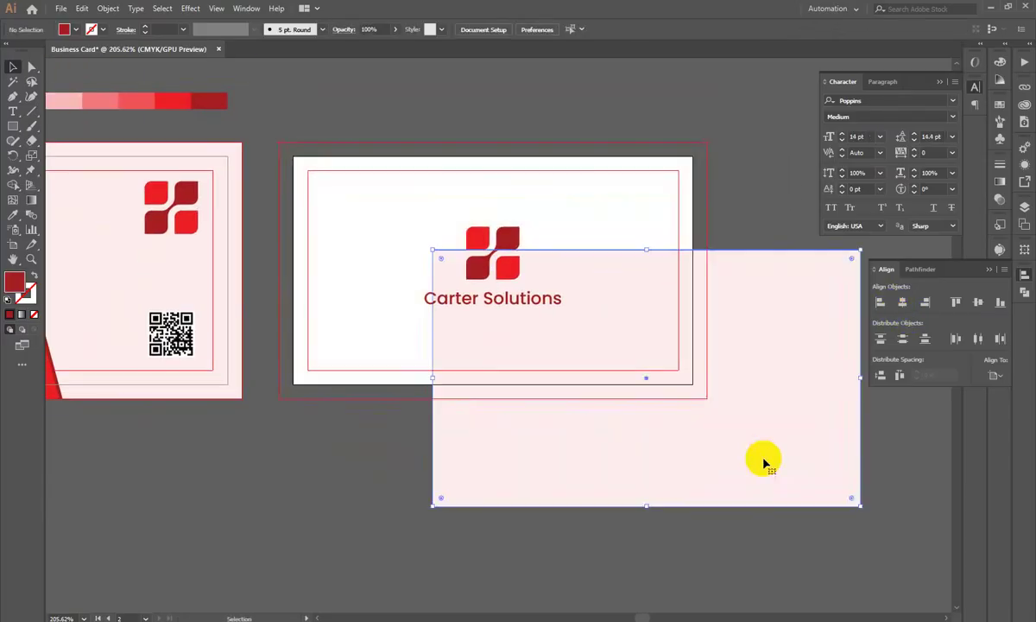
pyautogui.hotkey('ctrl', 'z')
pyautogui.click(13, 214)
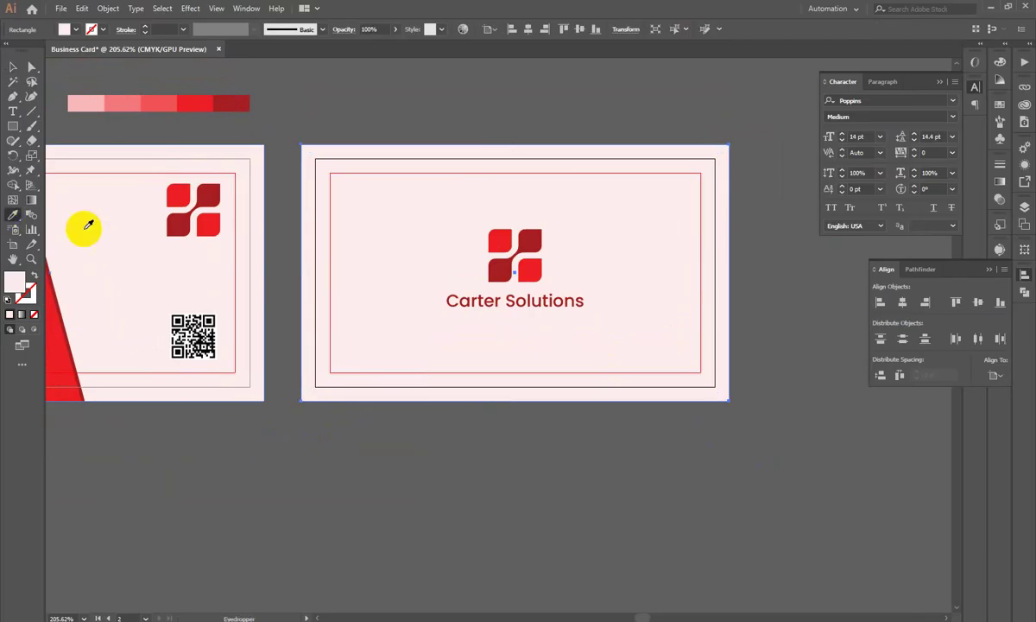
pyautogui.click(179, 197)
pyautogui.click(13, 67)
# Step: Turn the logo and Carter Solutions group white and zoom out to both cards
pyautogui.click(525, 228)
pyautogui.click(530, 252)
pyautogui.click(527, 269)
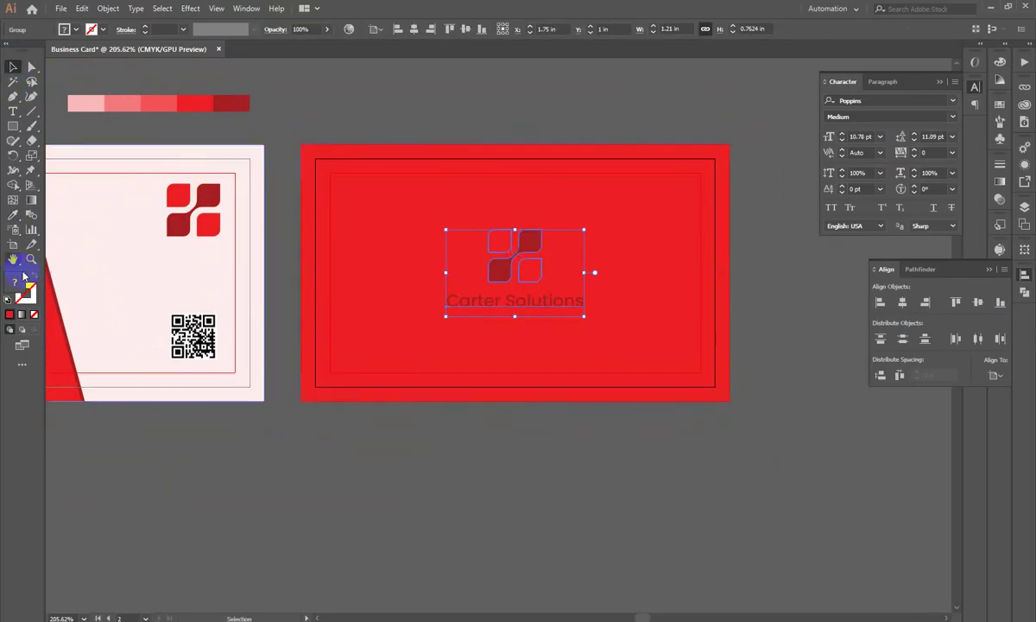
pyautogui.moveTo(1001, 62); pyautogui.dragTo(956, 86)
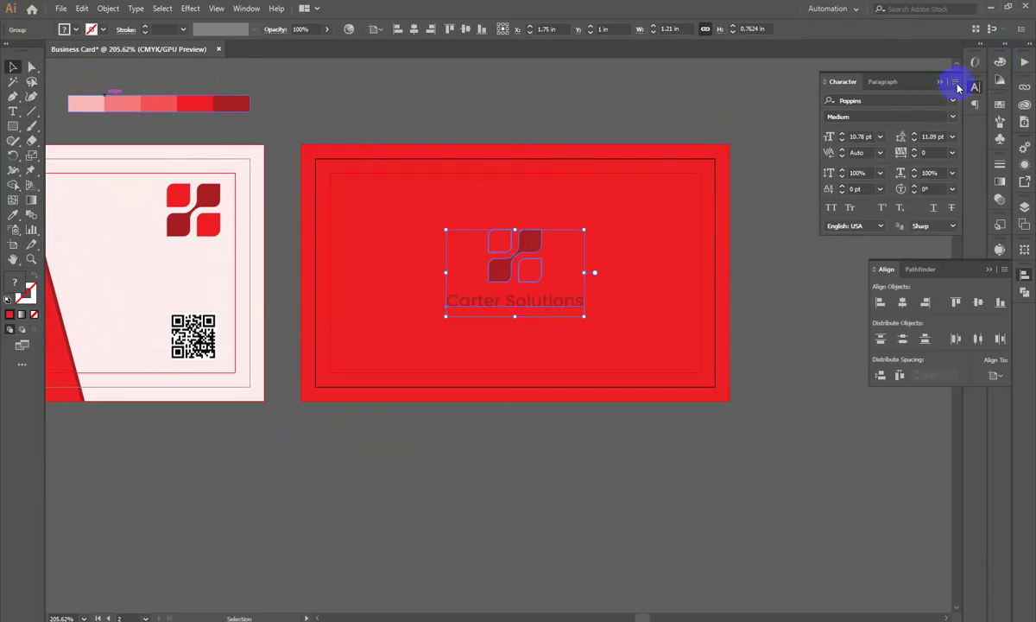
pyautogui.click(999, 69)
pyautogui.click(863, 140)
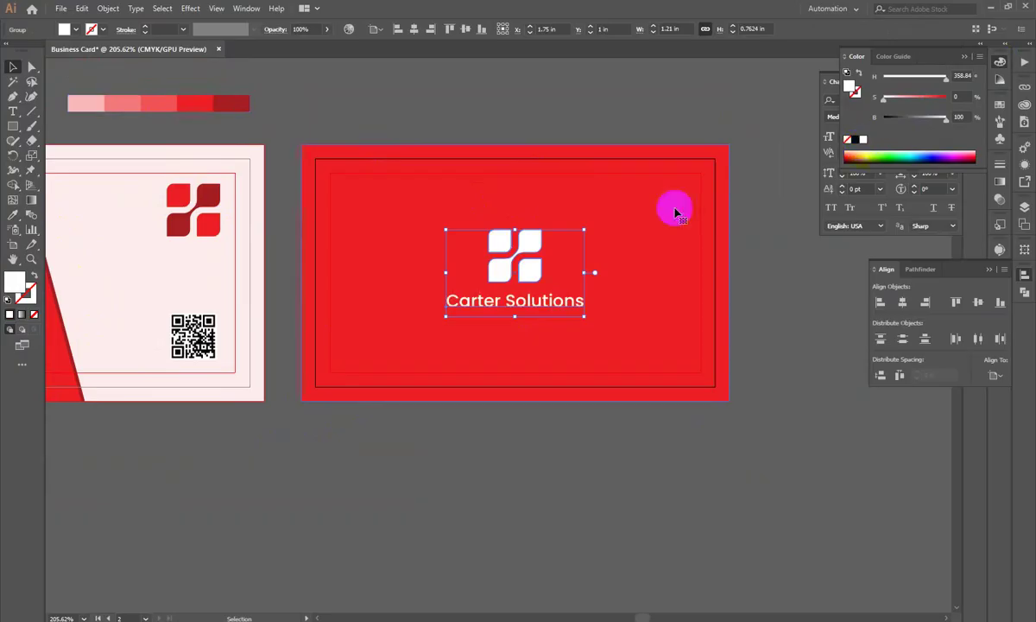
pyautogui.click(474, 101)
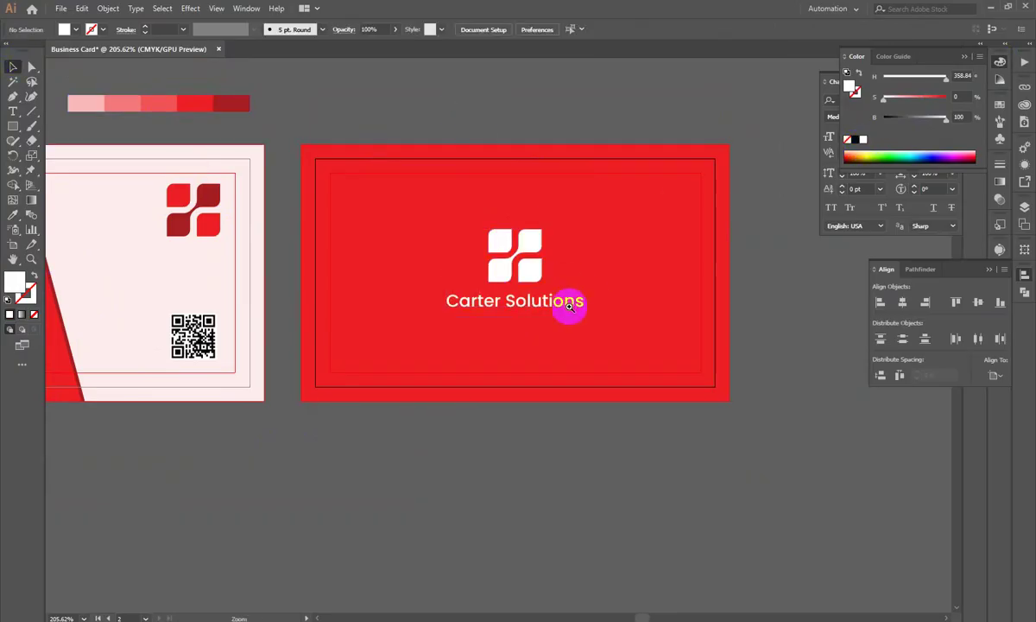
pyautogui.moveTo(590, 300); pyautogui.dragTo(471, 337)
pyautogui.moveTo(477, 249); pyautogui.dragTo(524, 192)
pyautogui.click(524, 192)
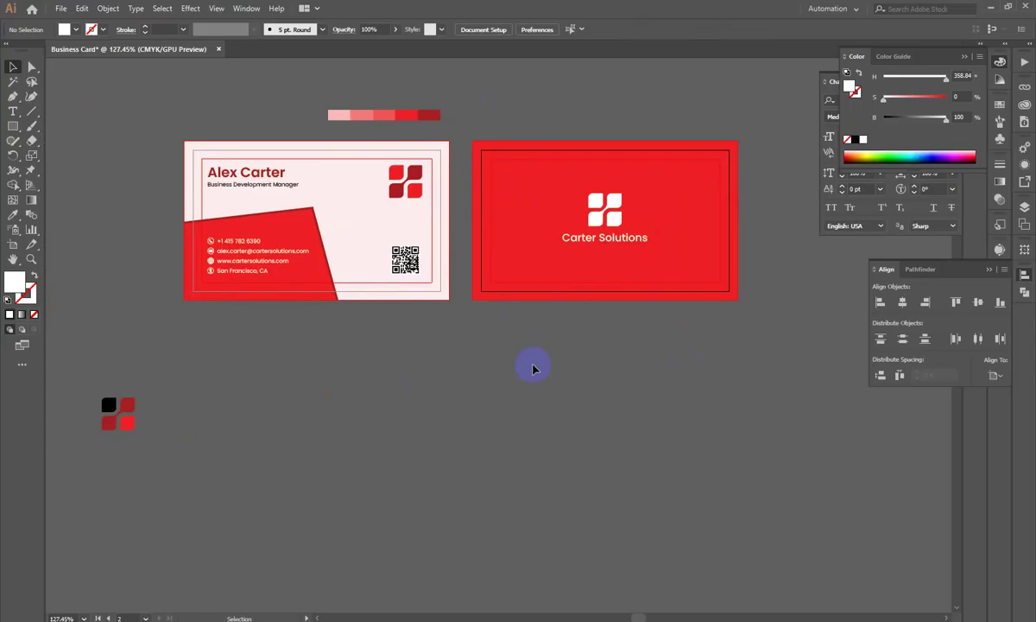
# Step: Export all artboards as separate JPEG files into Downloads
pyautogui.hotkey('ctrl', 'alt', 'e')
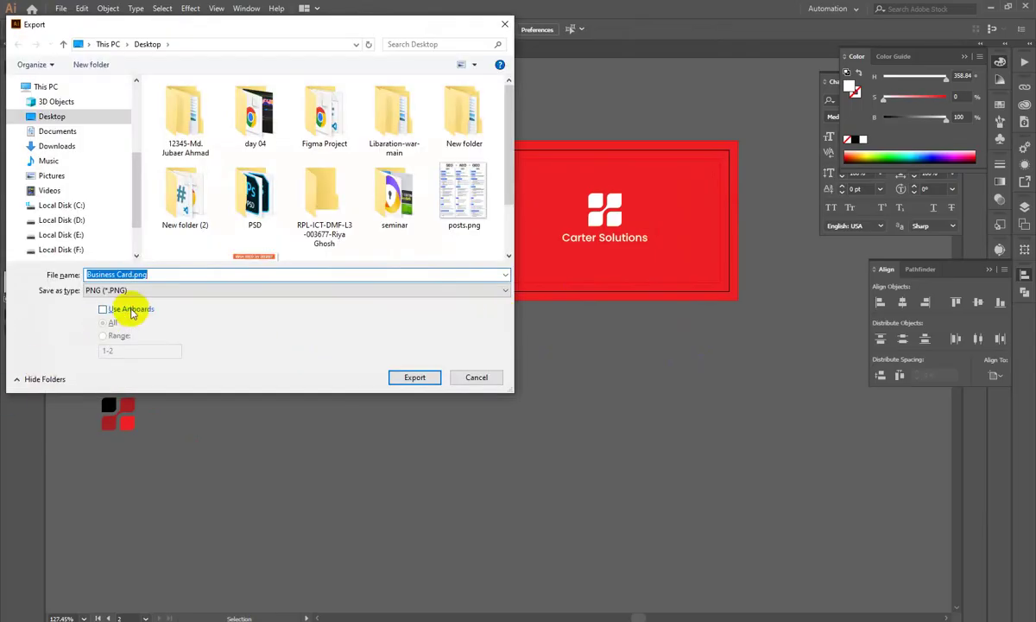
pyautogui.click(126, 291)
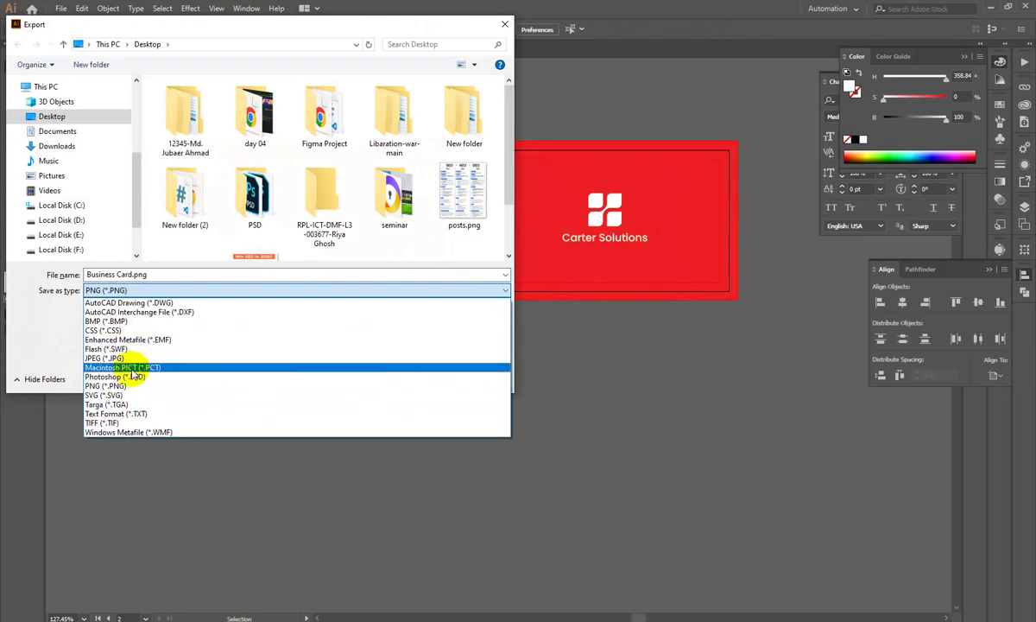
pyautogui.click(528, 386)
pyautogui.click(120, 290)
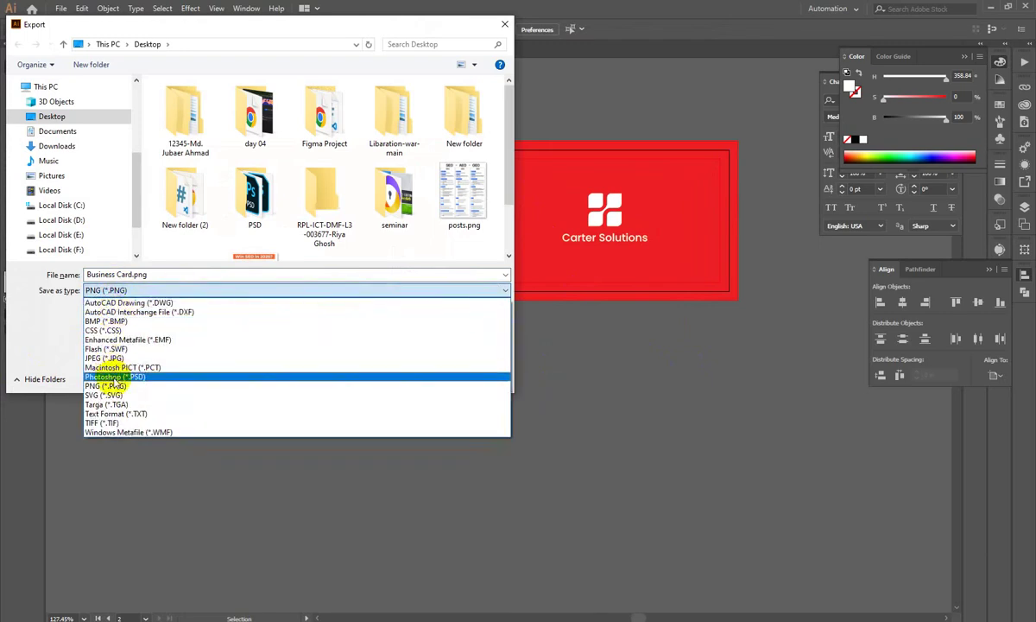
pyautogui.click(120, 358)
pyautogui.click(131, 309)
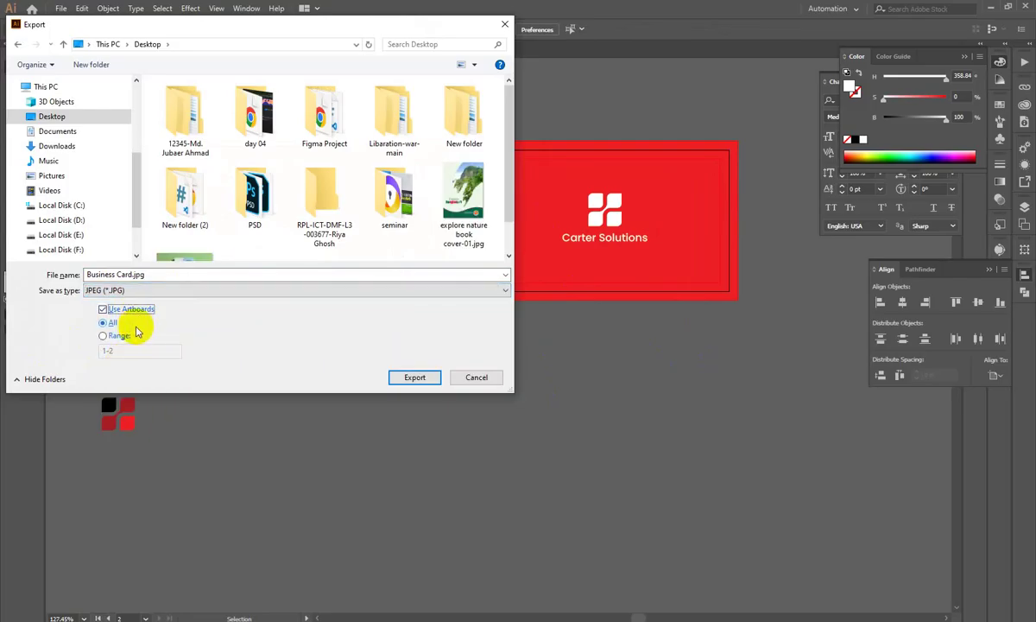
pyautogui.click(63, 152)
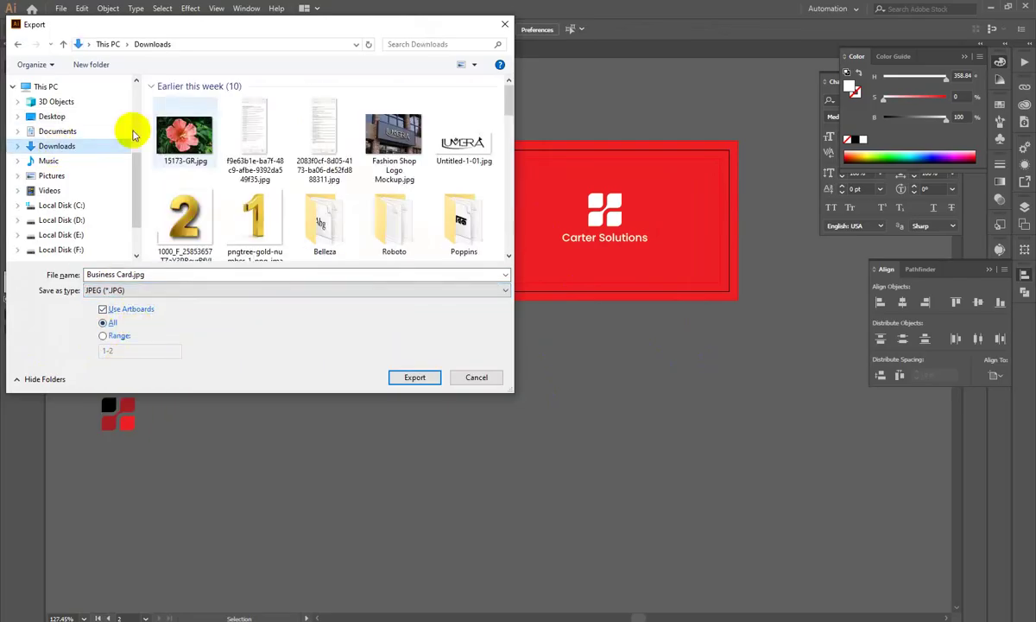
pyautogui.click(416, 378)
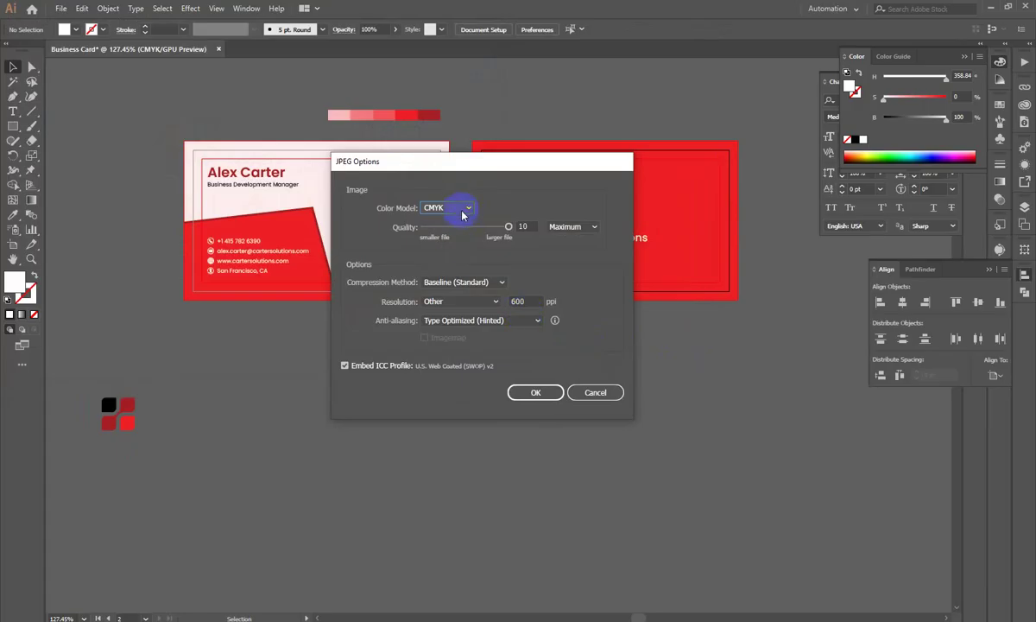
# Step: Set JPEG options to RGB at High 300 ppi, then save the document as Business Card.ai
pyautogui.click(463, 210)
pyautogui.click(442, 227)
pyautogui.click(484, 302)
pyautogui.click(466, 341)
pyautogui.click(544, 396)
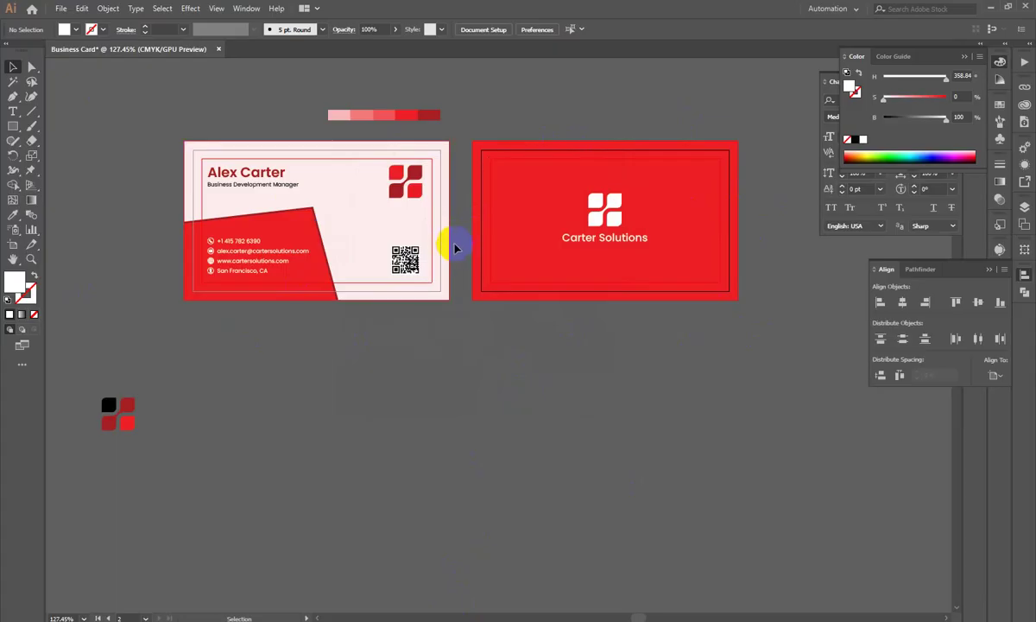
pyautogui.hotkey('ctrl', 'shift', 's')
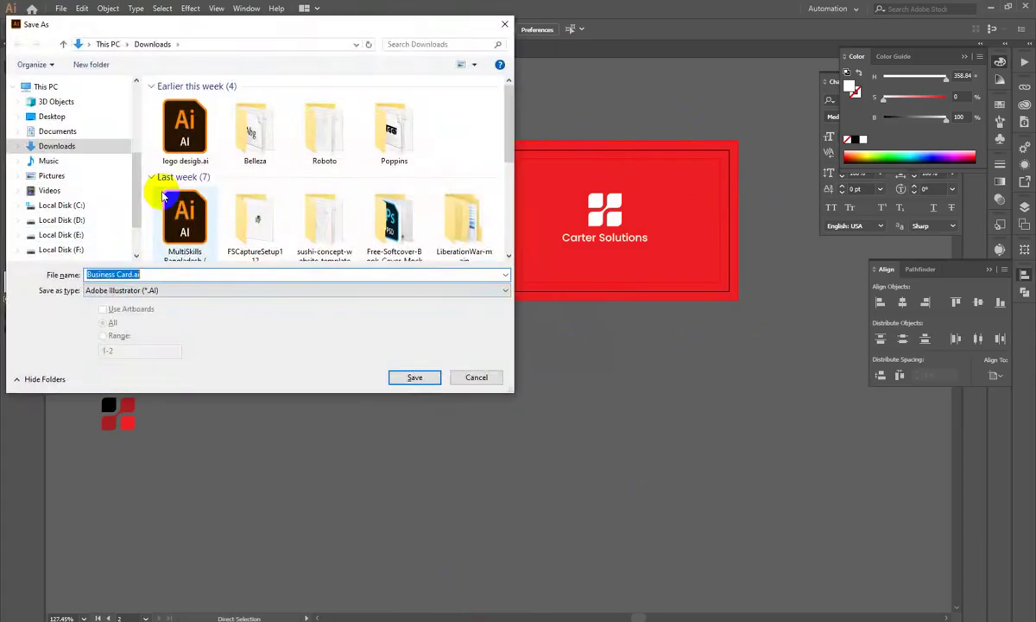
pyautogui.press('Return')
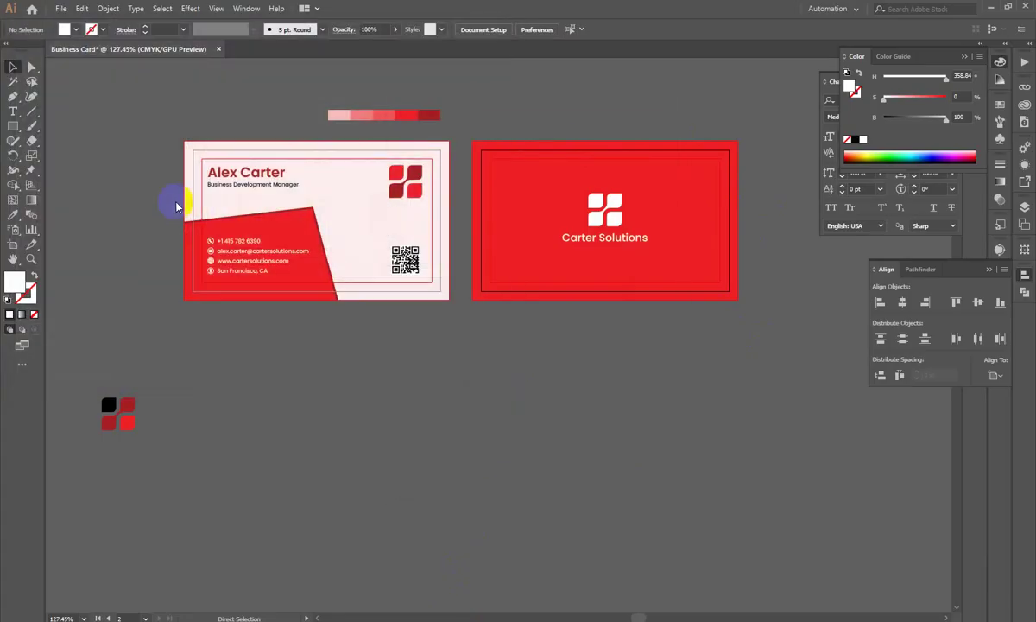
# Step: Open Business Card-01.jpg from Downloads and preview both exported card JPGs in Photos
pyautogui.press('super+e')
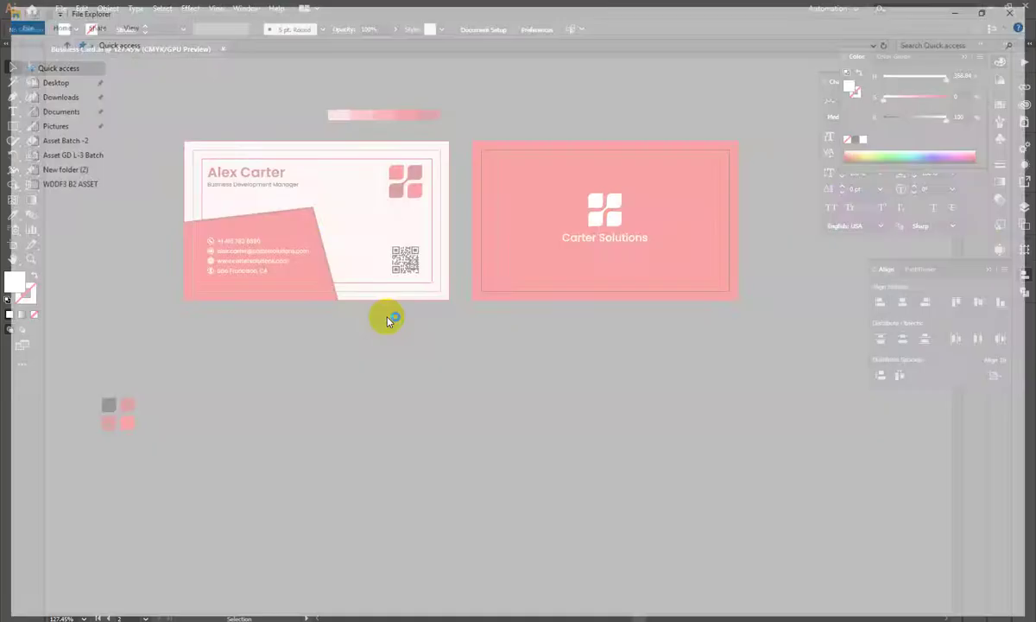
pyautogui.click(43, 99)
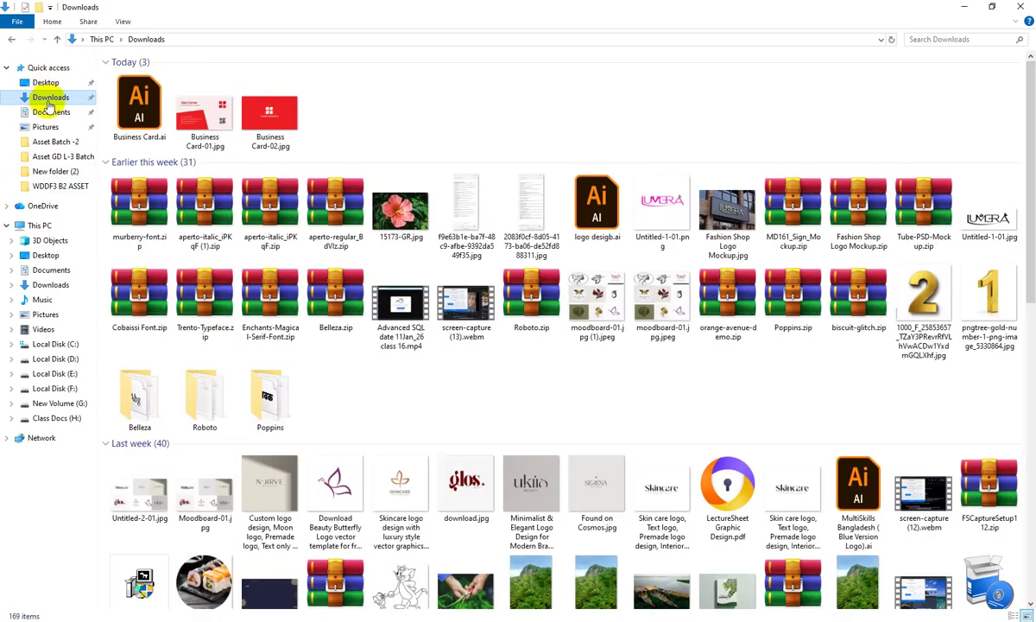
pyautogui.click(206, 127)
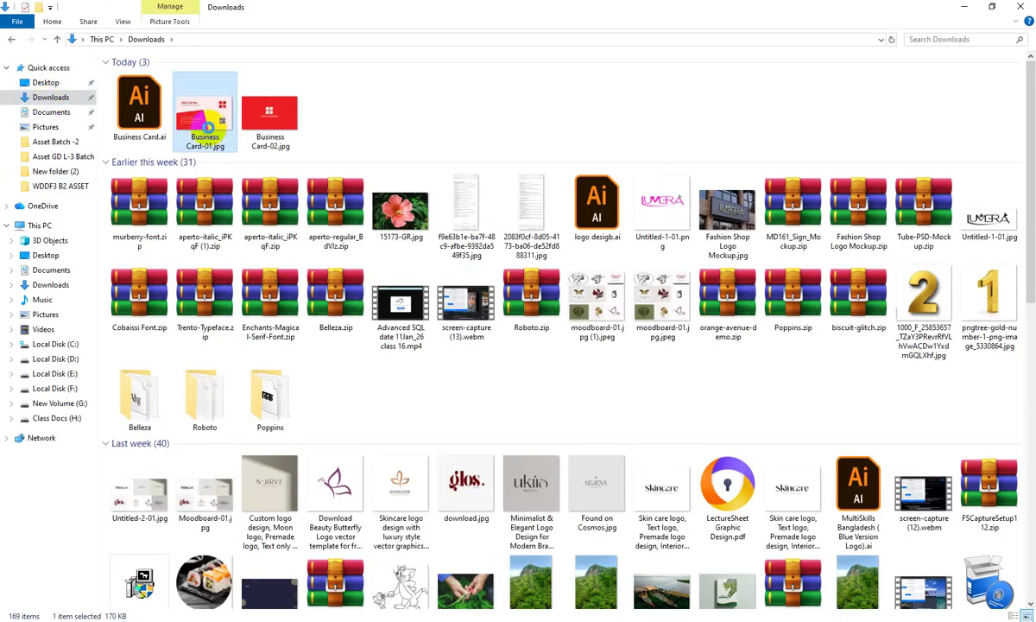
pyautogui.doubleClick(208, 129)
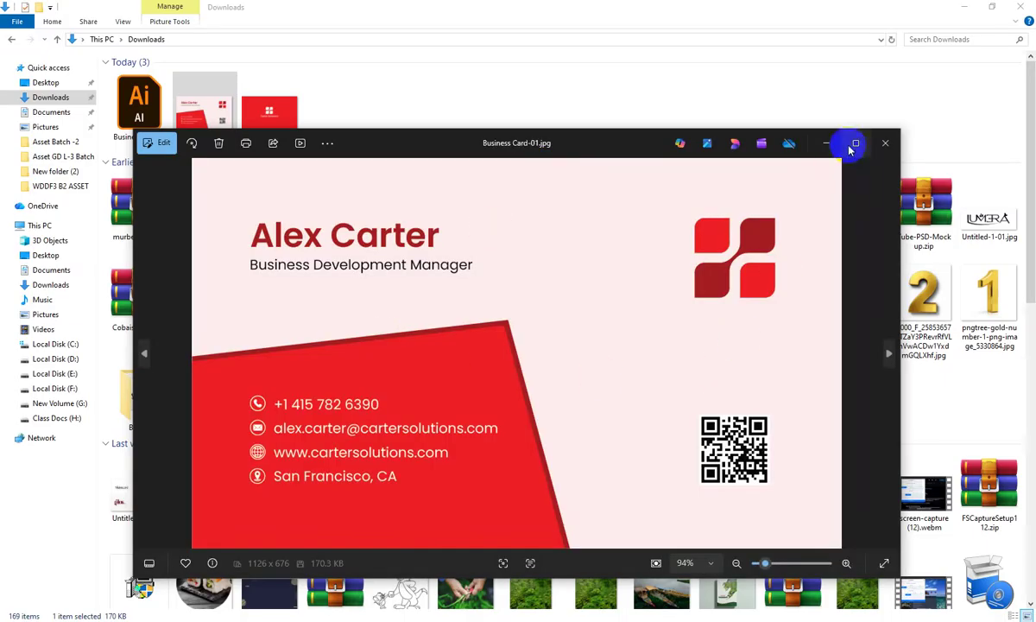
pyautogui.click(854, 143)
pyautogui.scroll(-1, 827, 157)
pyautogui.scroll(-1, 828, 157)
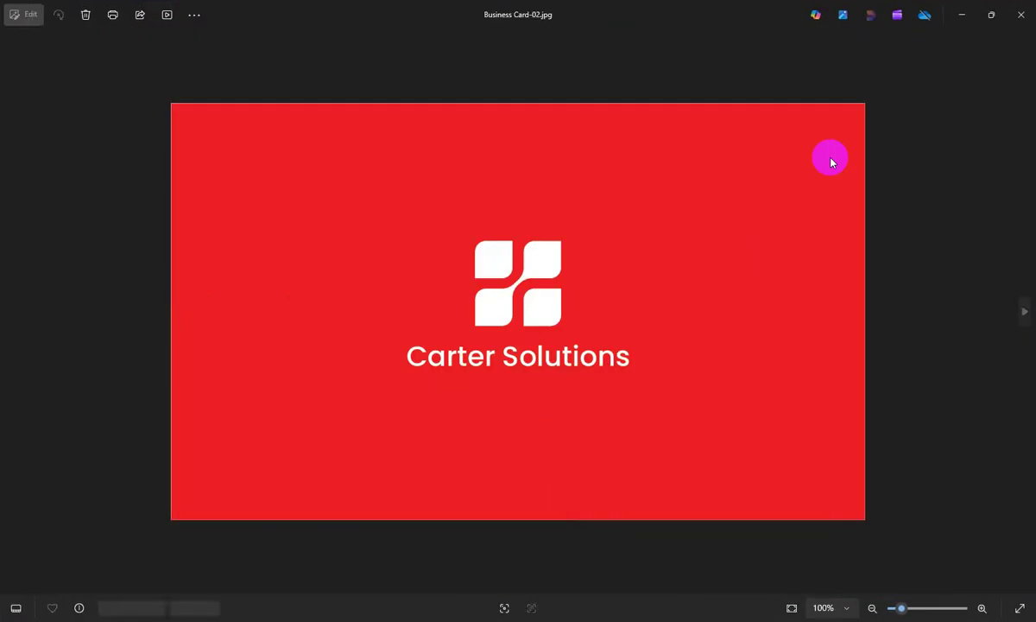
pyautogui.click(961, 15)
pyautogui.moveTo(359, 120); pyautogui.dragTo(248, 138)
# Step: Search Google in Chrome for 'rounded business card mockup'
pyautogui.hotkey('alt', 'Tab')
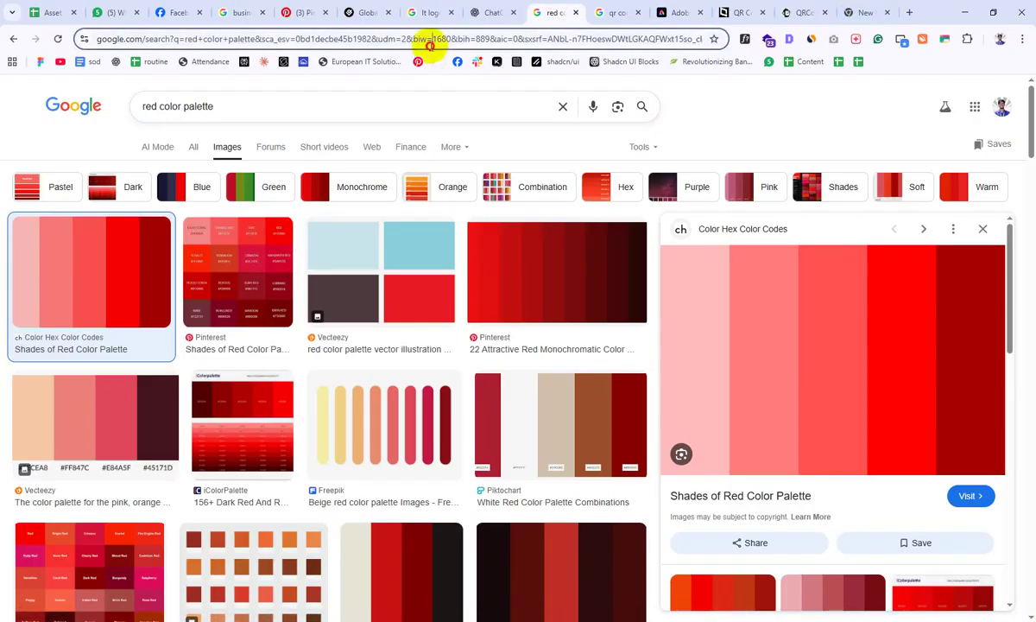
pyautogui.click(430, 40)
pyautogui.write('budi')
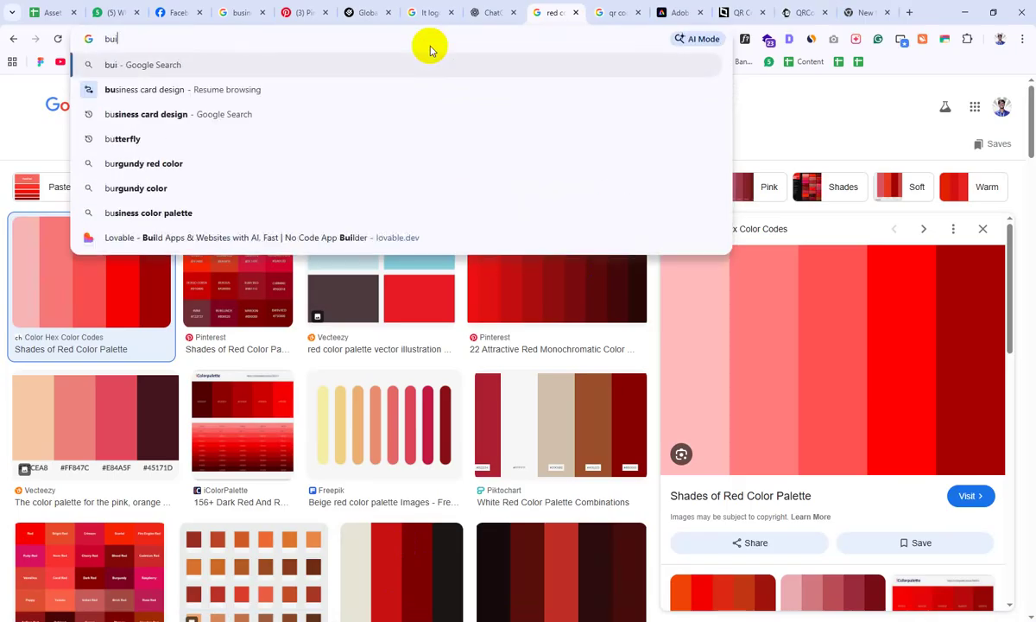
pyautogui.press('BackSpace')
pyautogui.press('BackSpace')
pyautogui.press('BackSpace')
pyautogui.write('si')
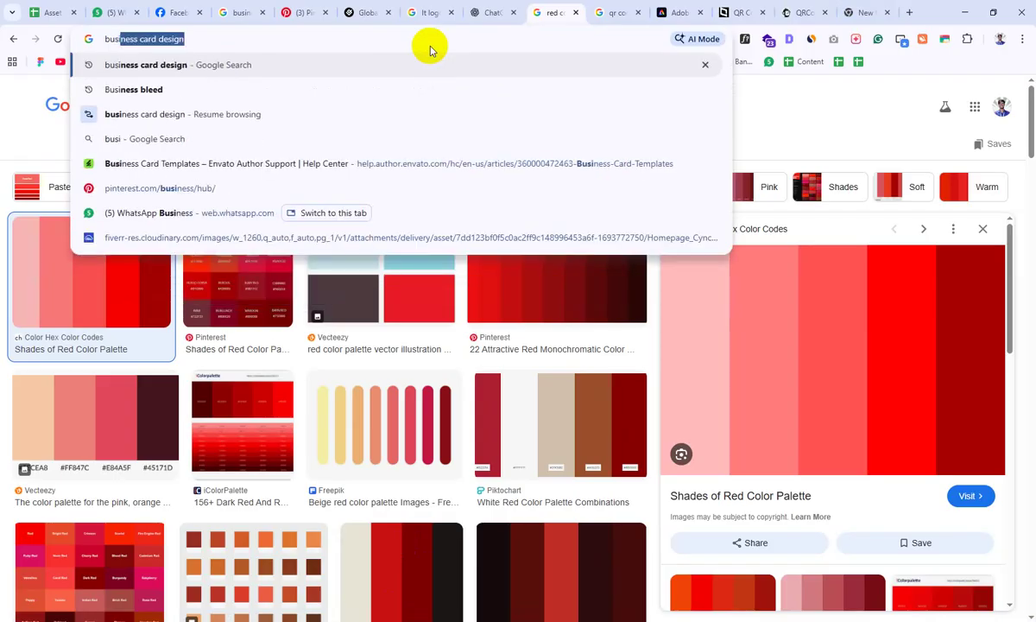
pyautogui.press('Right')
pyautogui.press('BackSpace')
pyautogui.press('BackSpace')
pyautogui.press('BackSpace')
pyautogui.press('BackSpace')
pyautogui.press('BackSpace')
pyautogui.press('BackSpace')
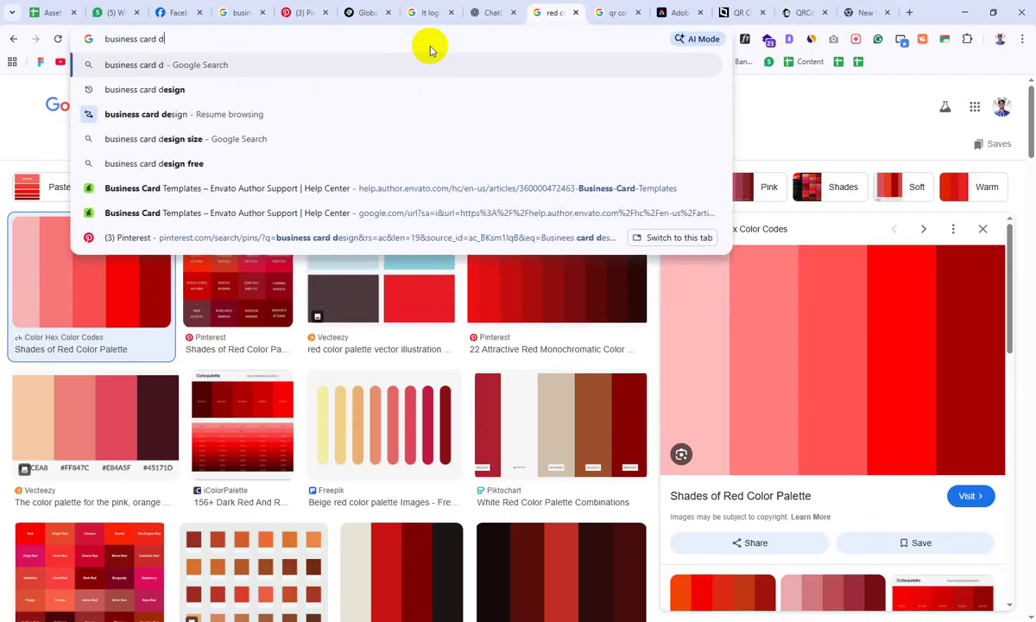
pyautogui.write('mock')
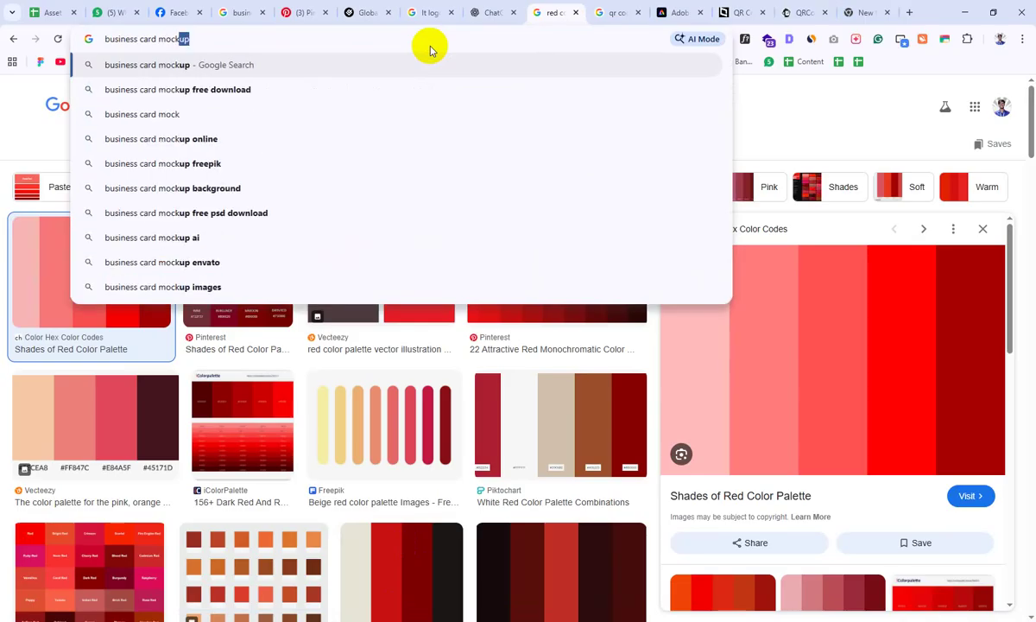
pyautogui.write('up&oq=rounded')
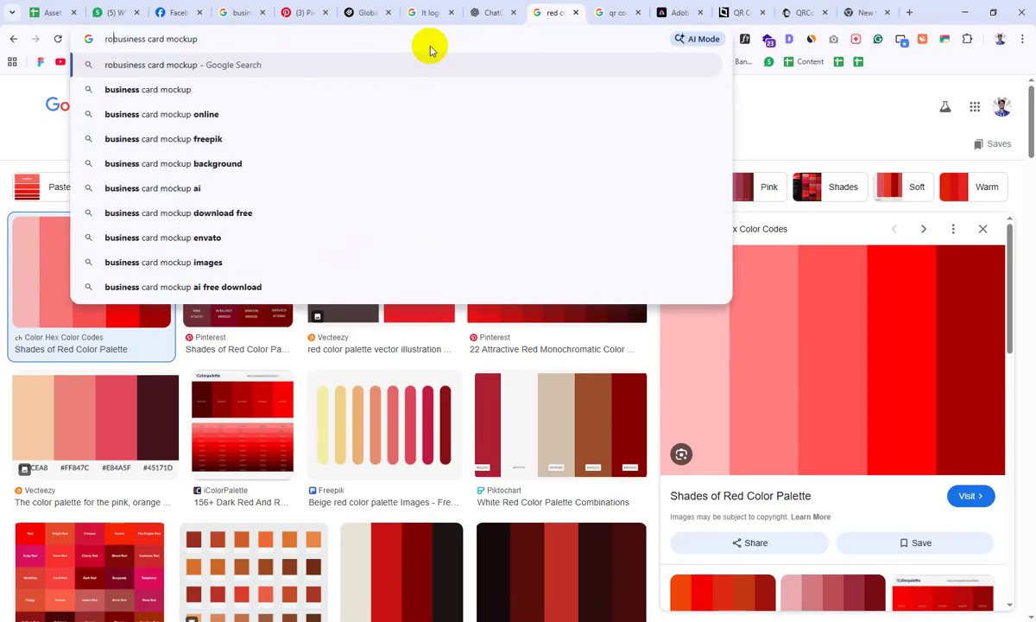
pyautogui.press('Return')
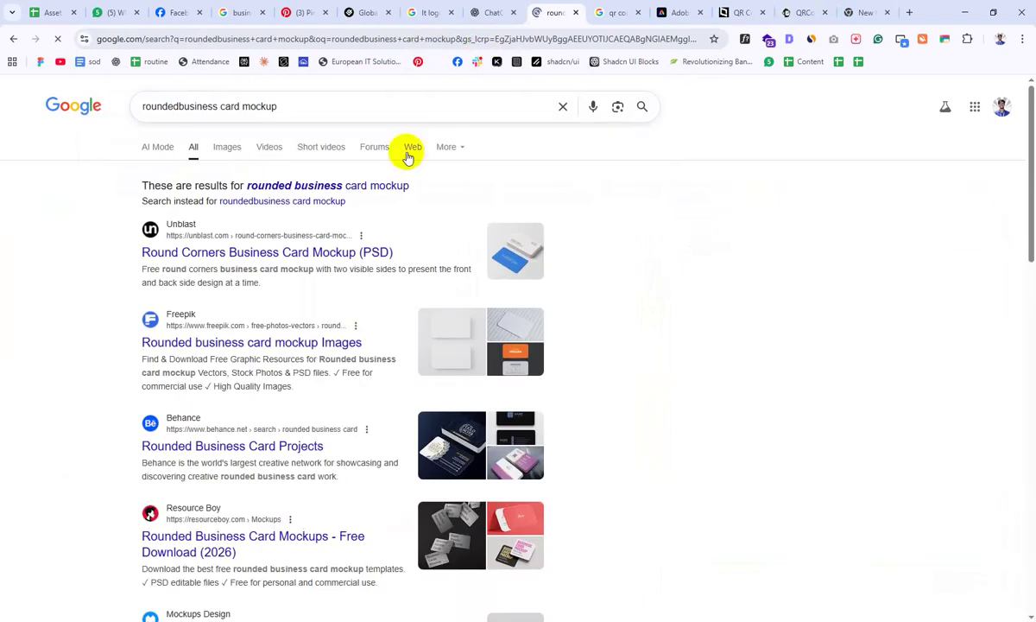
# Step: Open the Unblast rounded card mockup from image results and close the unneeded tabs
pyautogui.click(224, 145)
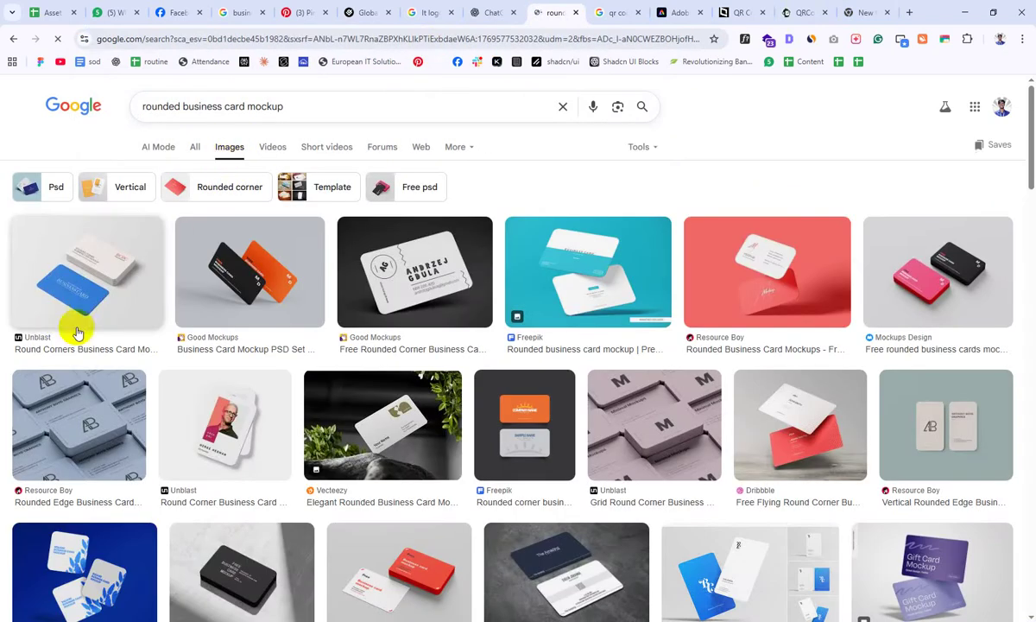
pyautogui.click(86, 272)
pyautogui.click(782, 397)
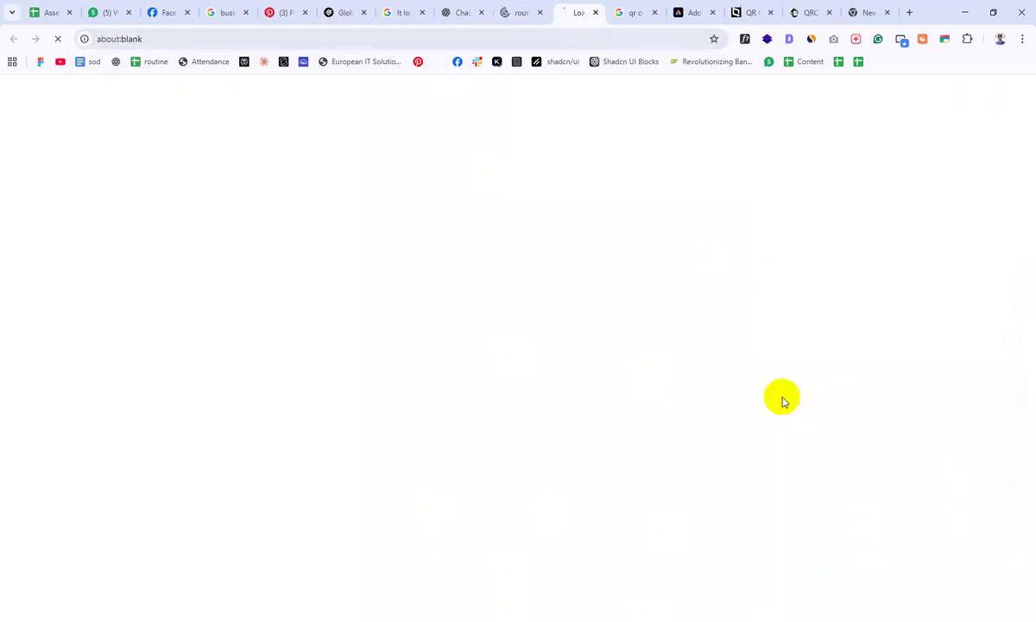
pyautogui.click(640, 11)
pyautogui.click(657, 13)
pyautogui.click(657, 13)
pyautogui.click(656, 13)
pyautogui.click(656, 12)
pyautogui.click(655, 13)
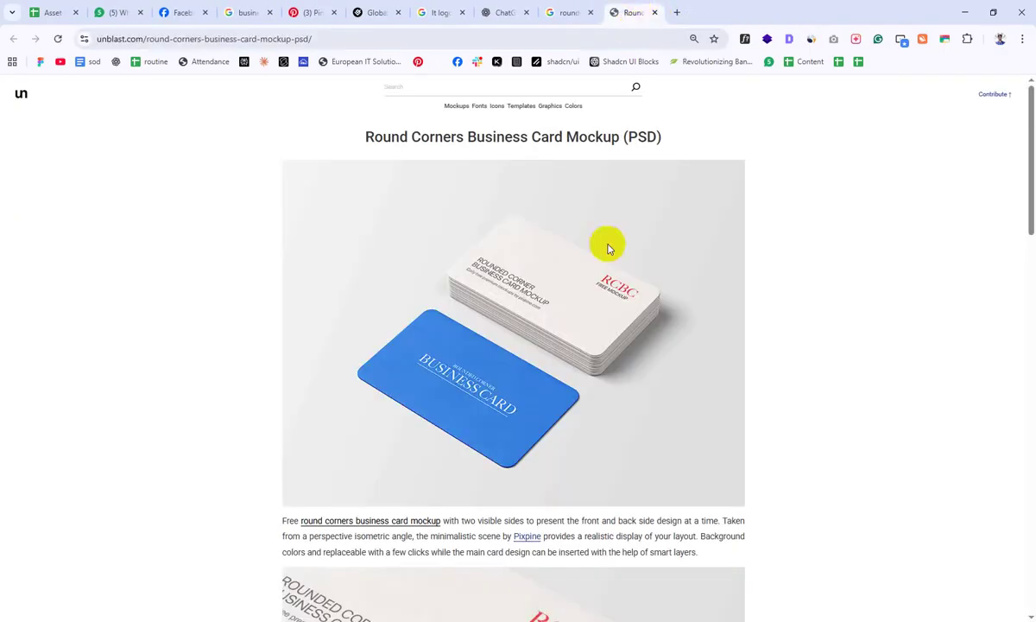
# Step: Download the free rounded-corner business card mockup from its Pixpine source, dismissing ad popups
pyautogui.scroll(-13, 594, 277)
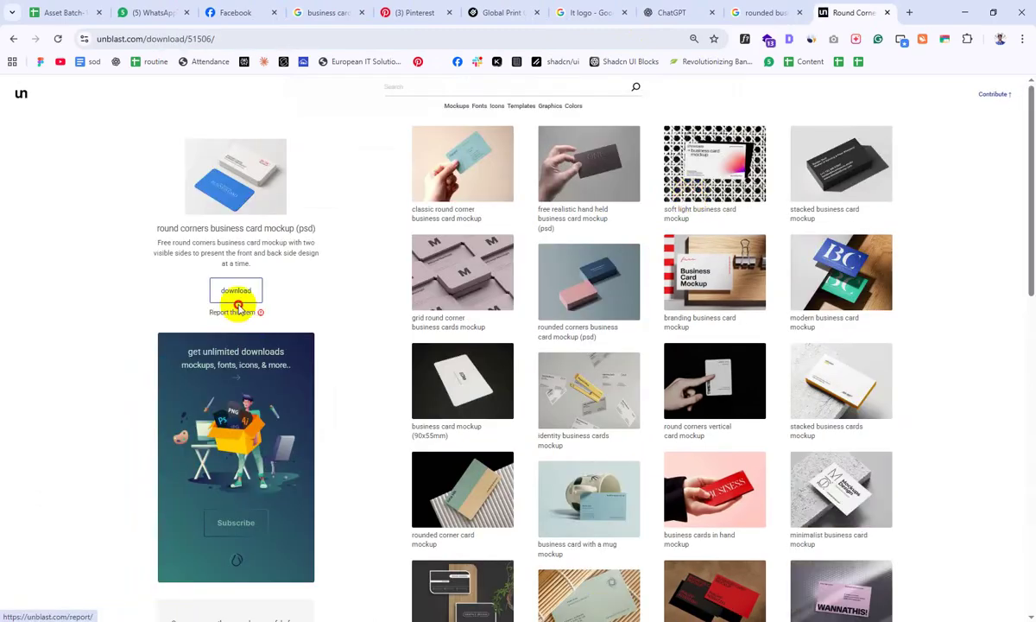
pyautogui.click(240, 292)
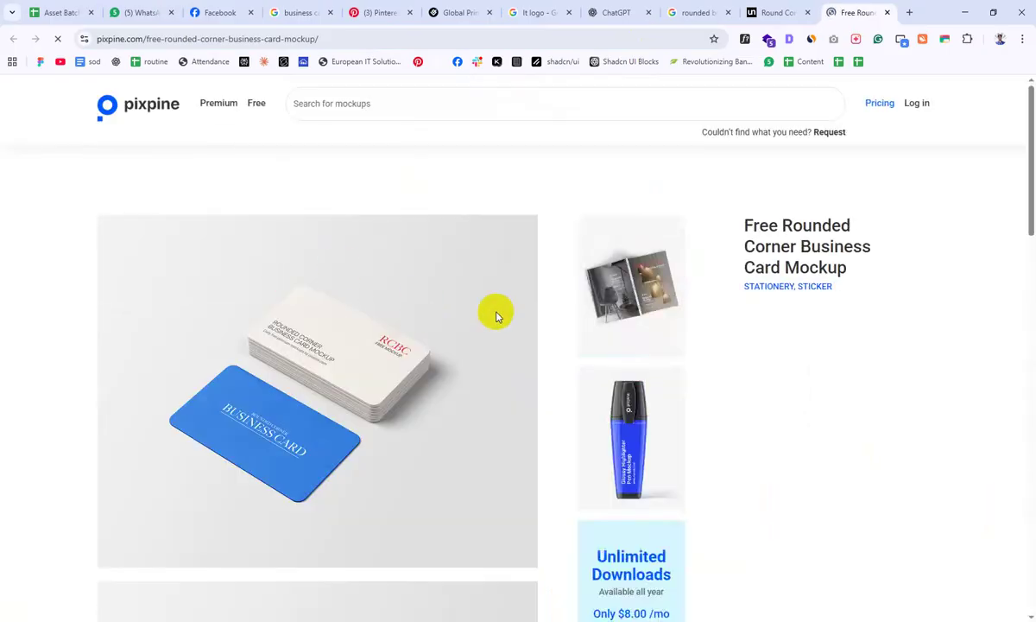
pyautogui.scroll(-8, 466, 299)
pyautogui.scroll(-5, 224, 451)
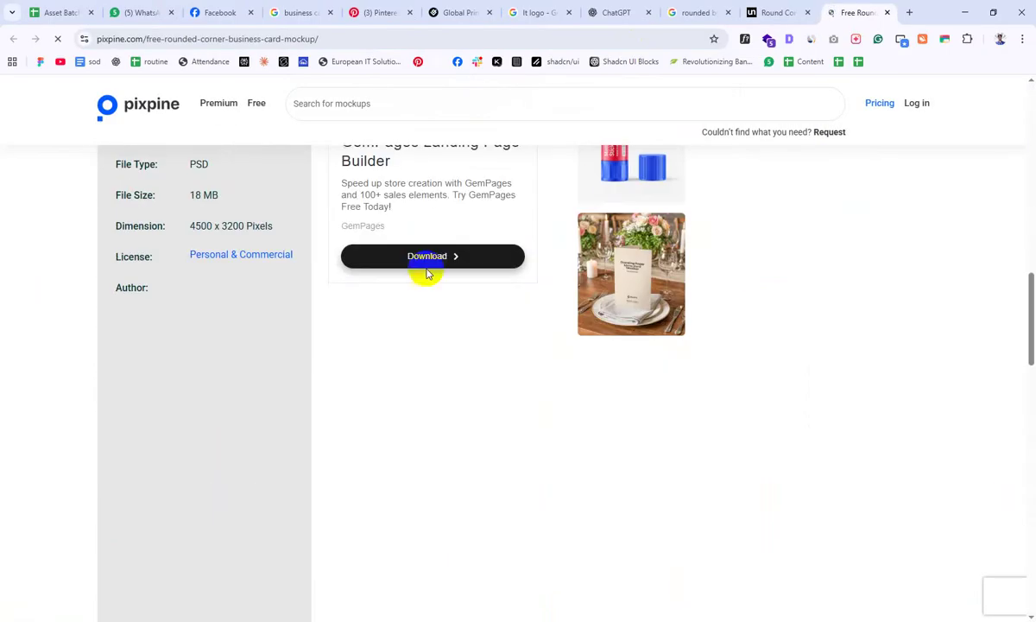
pyautogui.click(226, 402)
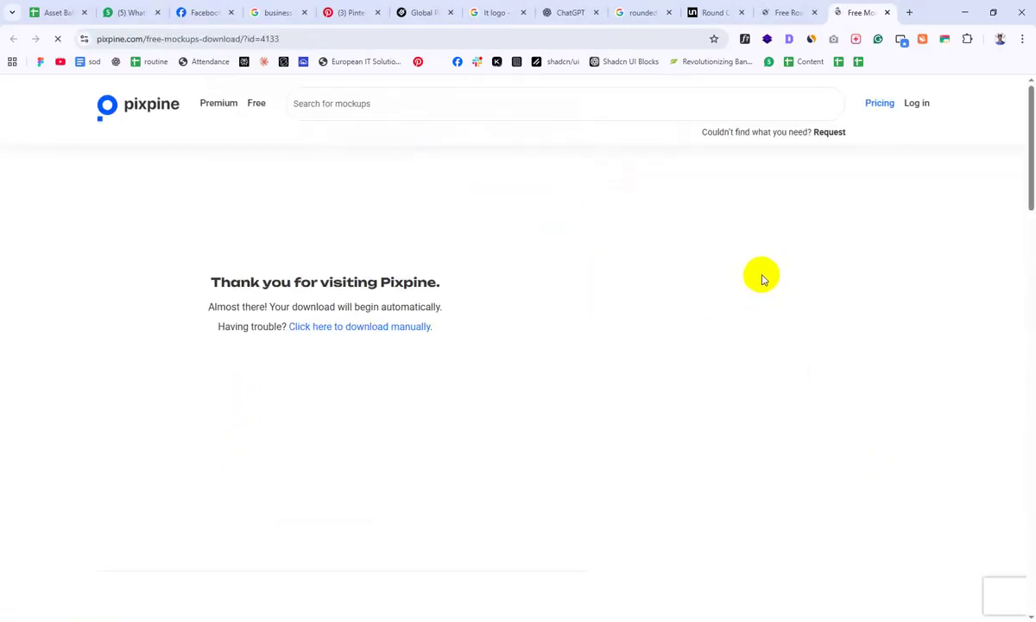
pyautogui.click(781, 12)
pyautogui.click(841, 8)
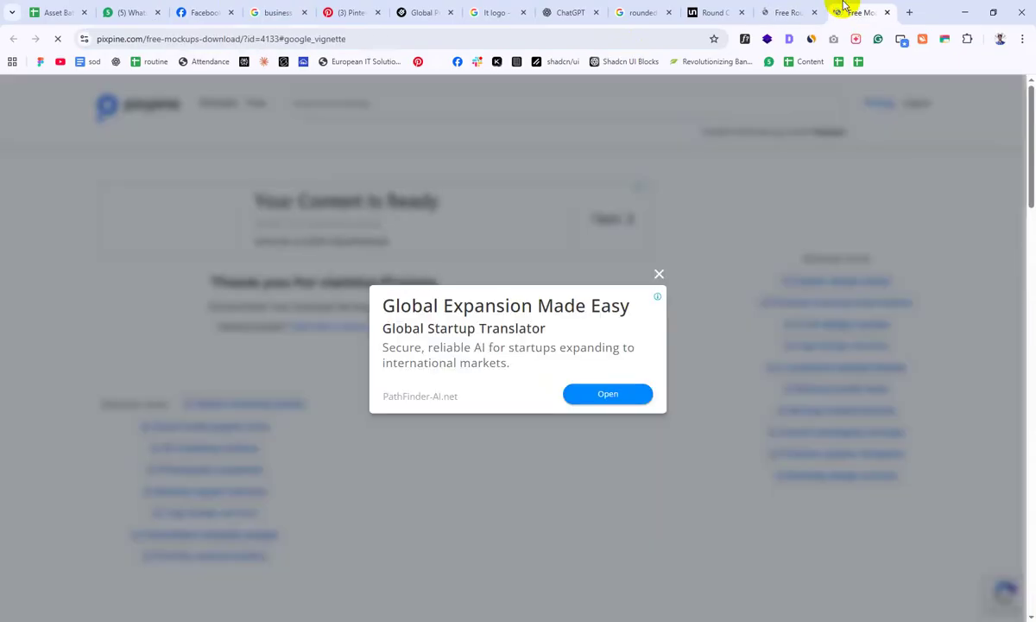
pyautogui.click(660, 278)
pyautogui.click(770, 10)
pyautogui.click(835, 12)
pyautogui.click(790, 12)
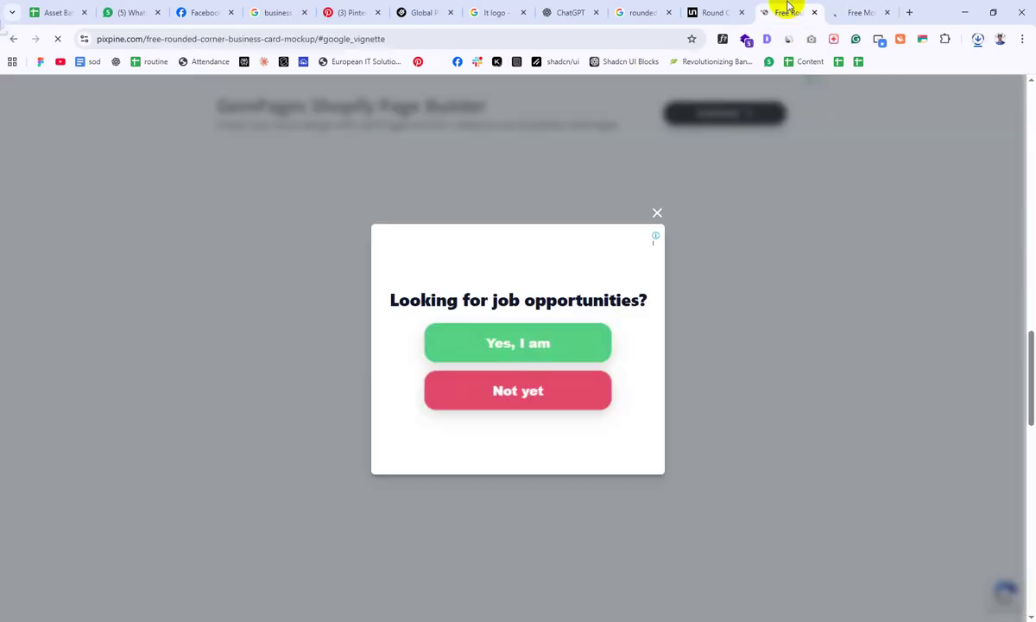
pyautogui.click(813, 12)
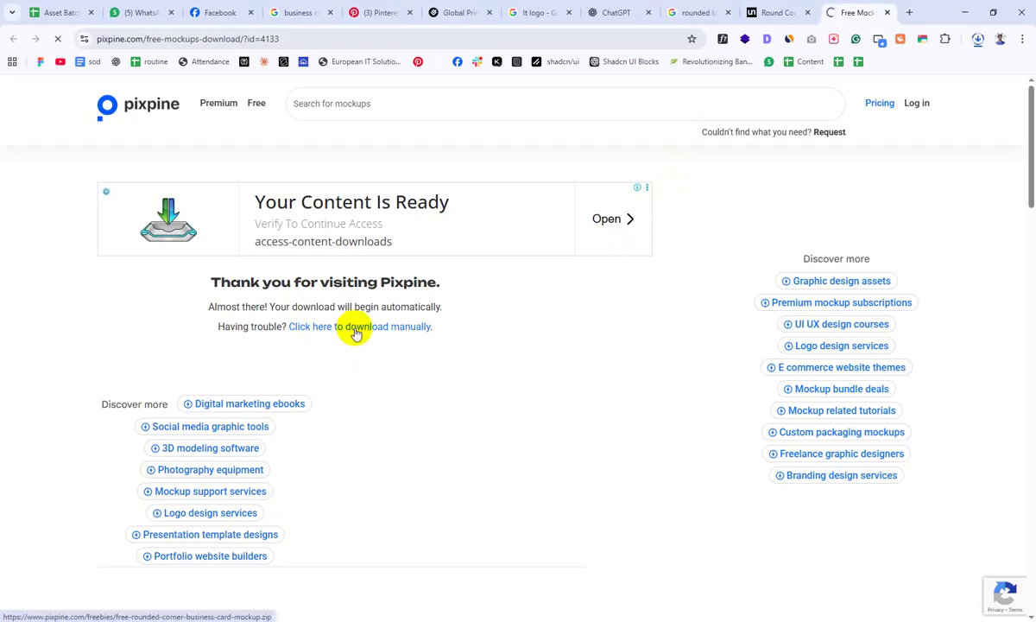
# Step: Open the downloaded mockup zip in WinRAR and minimize Chrome and the Downloads folder
pyautogui.click(978, 39)
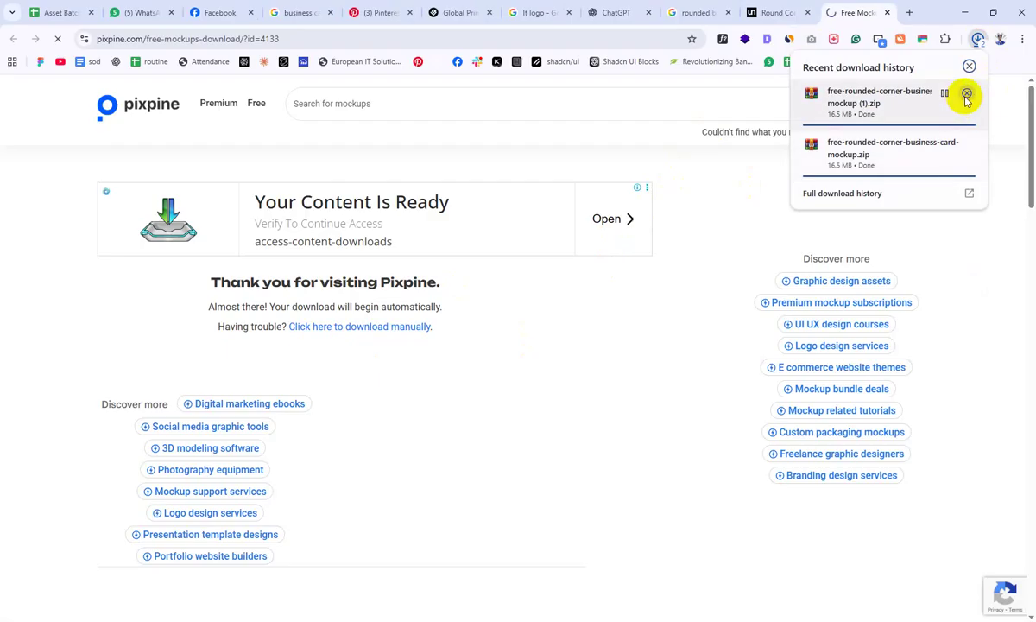
pyautogui.click(886, 154)
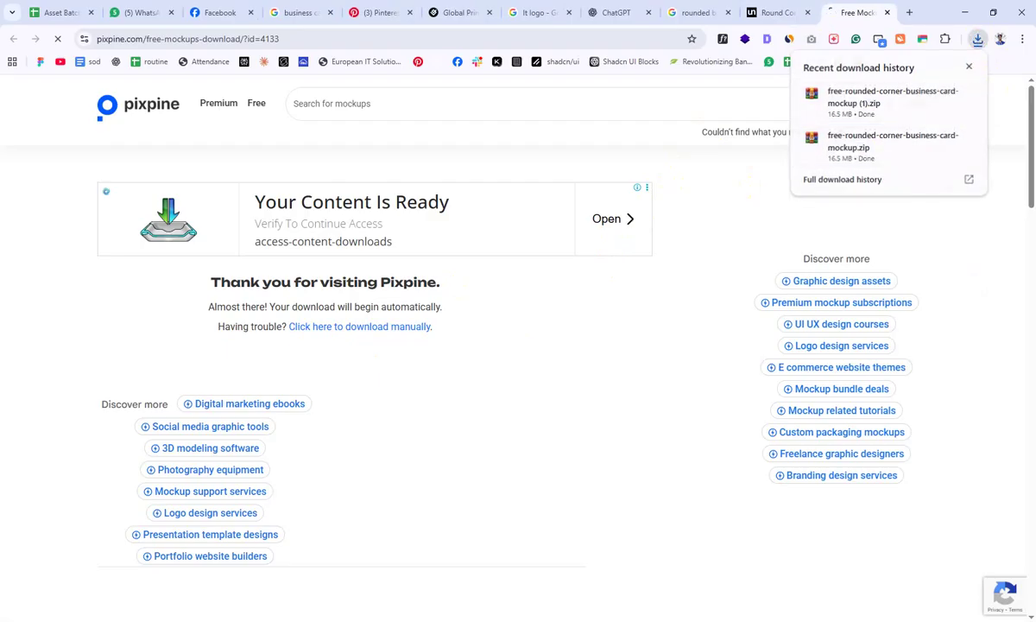
pyautogui.press('super')
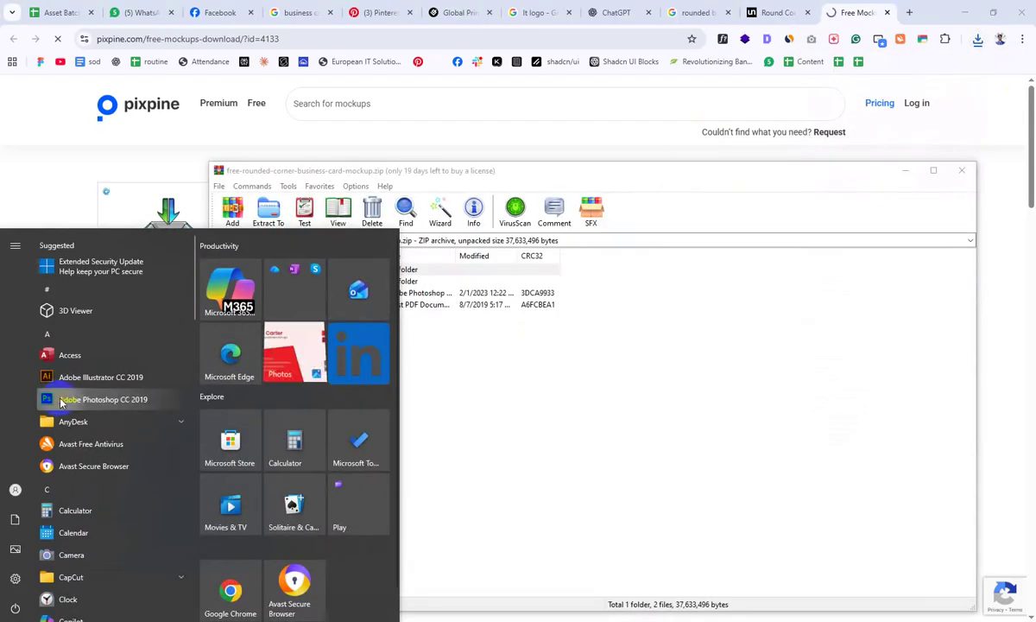
pyautogui.click(466, 391)
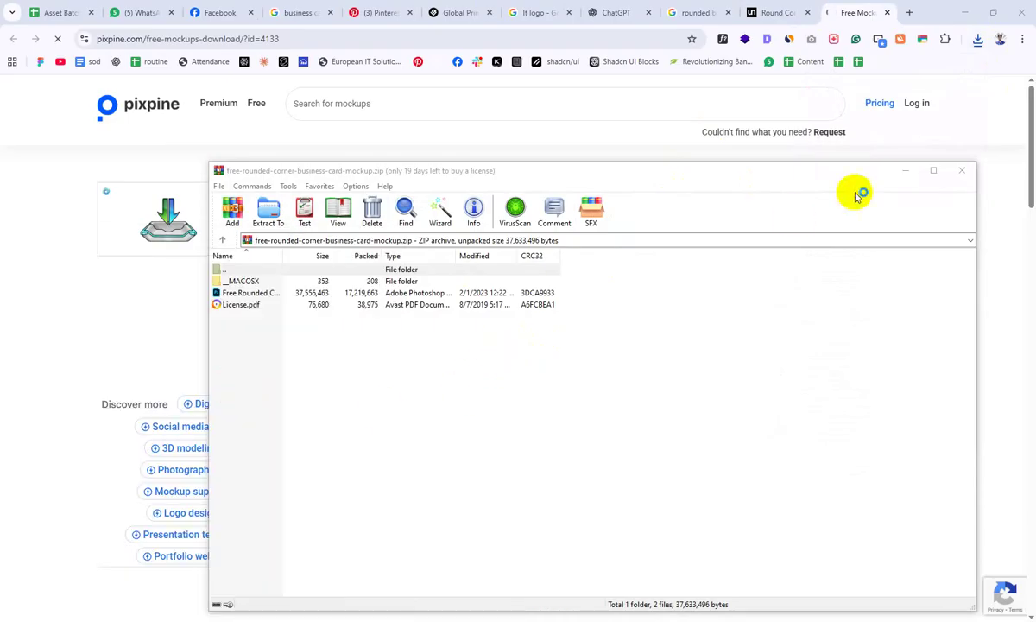
pyautogui.click(963, 13)
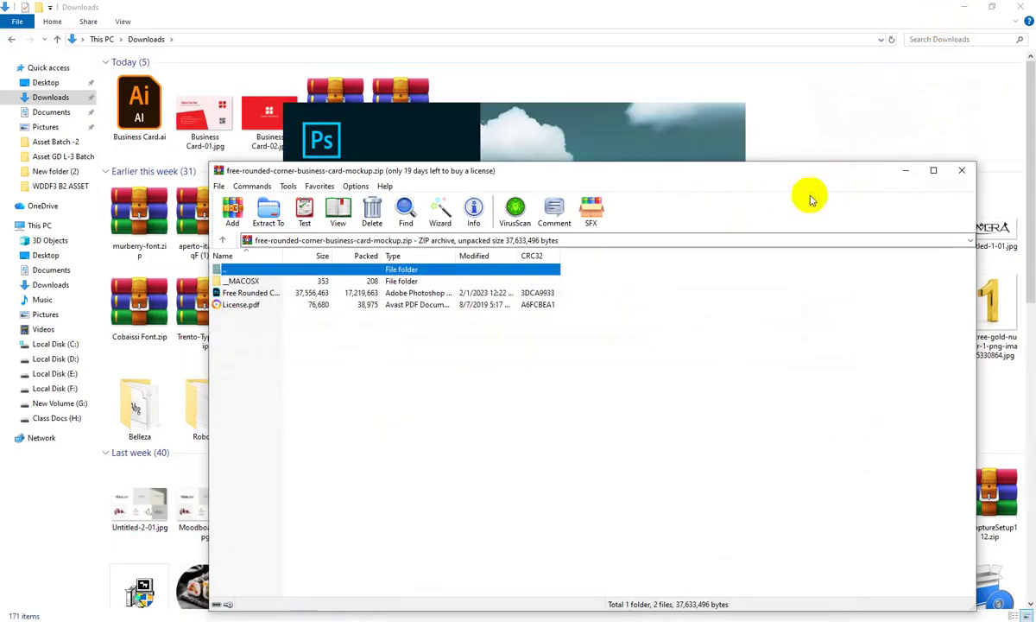
pyautogui.click(939, 7)
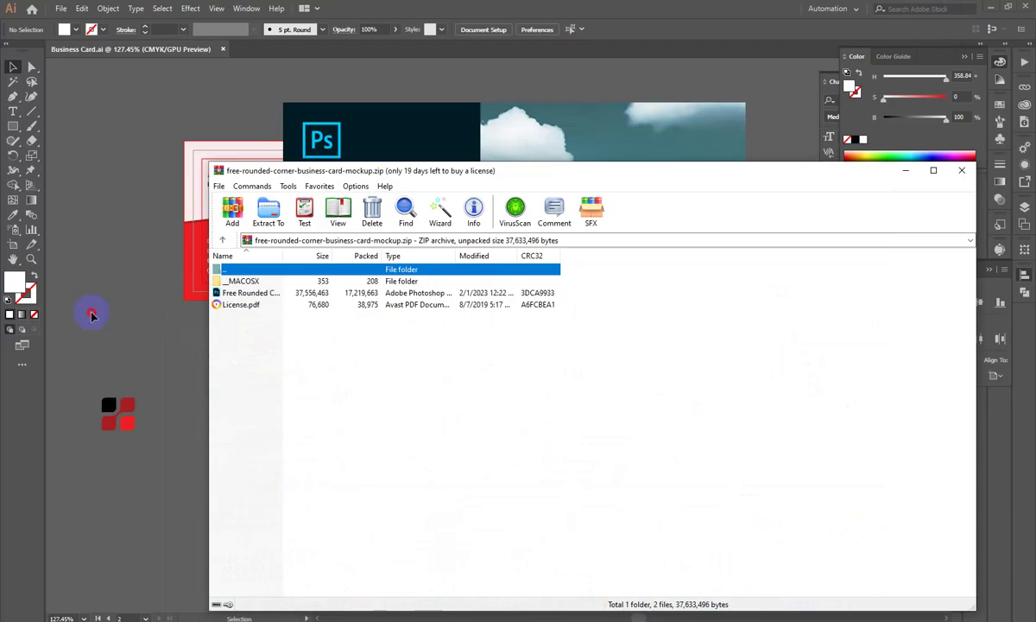
# Step: Back in Illustrator, recentre both card designs and create a new blank A4 print document
pyautogui.click(523, 140)
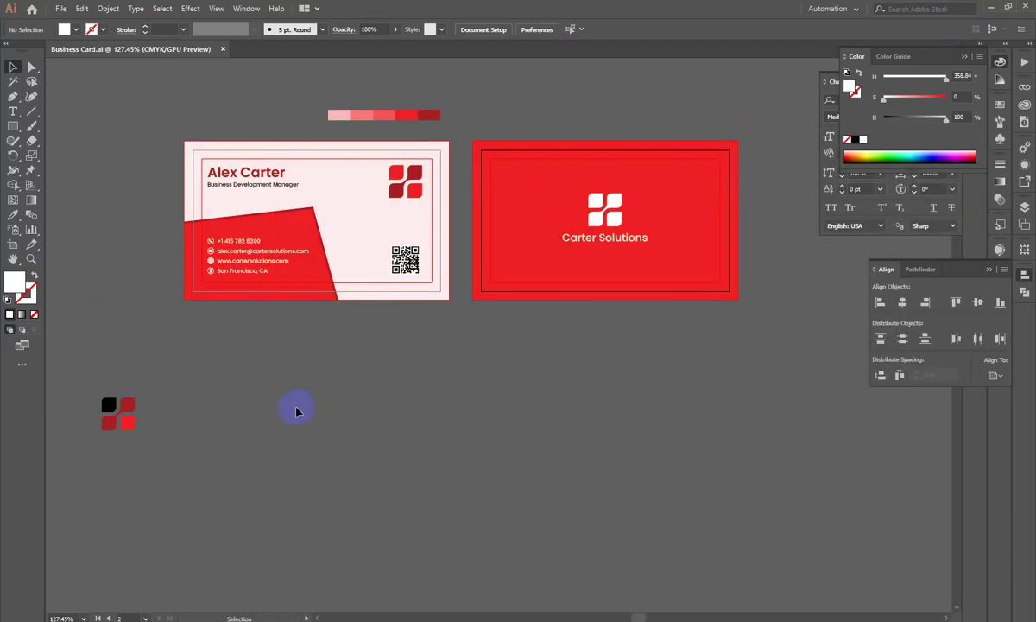
pyautogui.moveTo(450, 423); pyautogui.dragTo(490, 403)
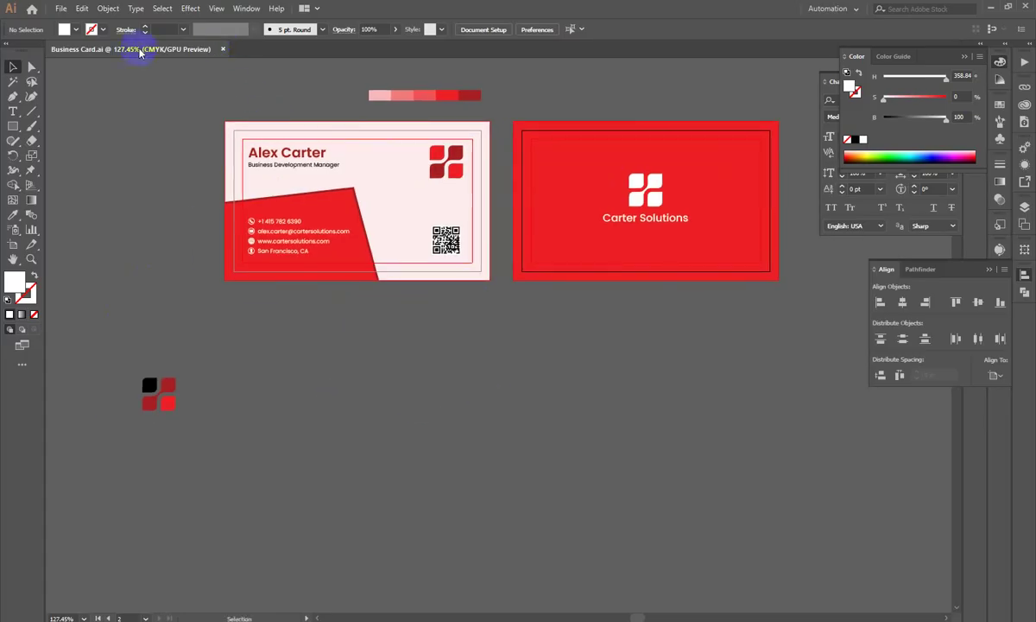
pyautogui.click(74, 9)
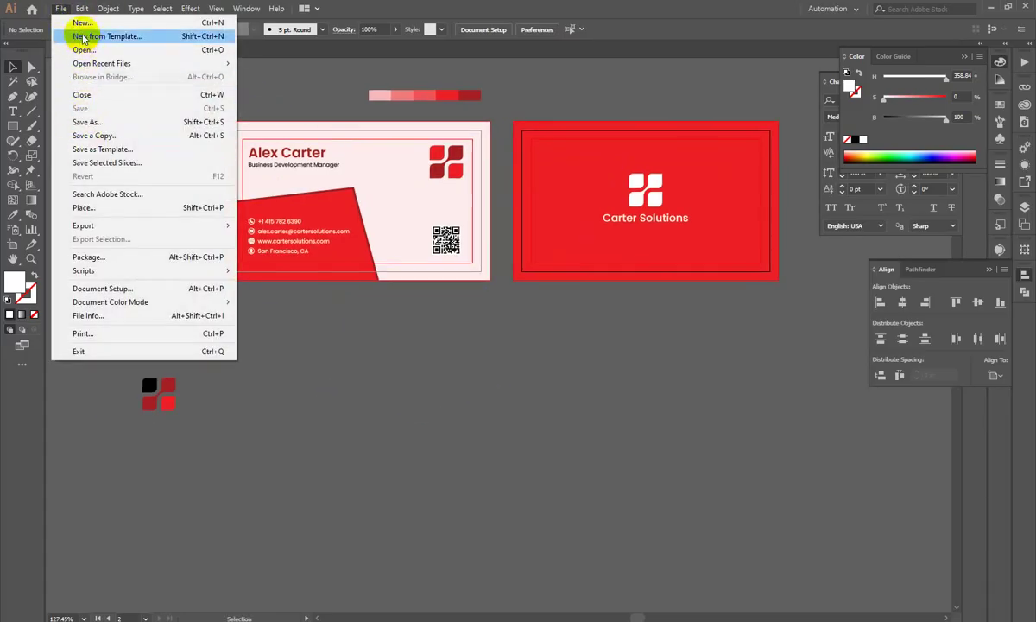
pyautogui.click(87, 25)
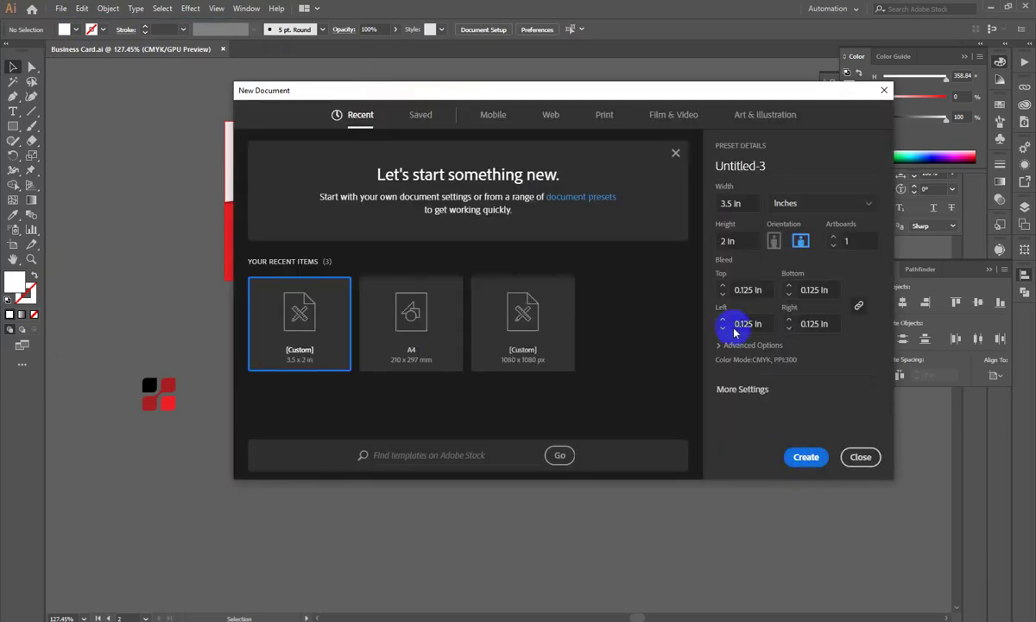
pyautogui.click(605, 117)
pyautogui.click(386, 215)
pyautogui.click(805, 456)
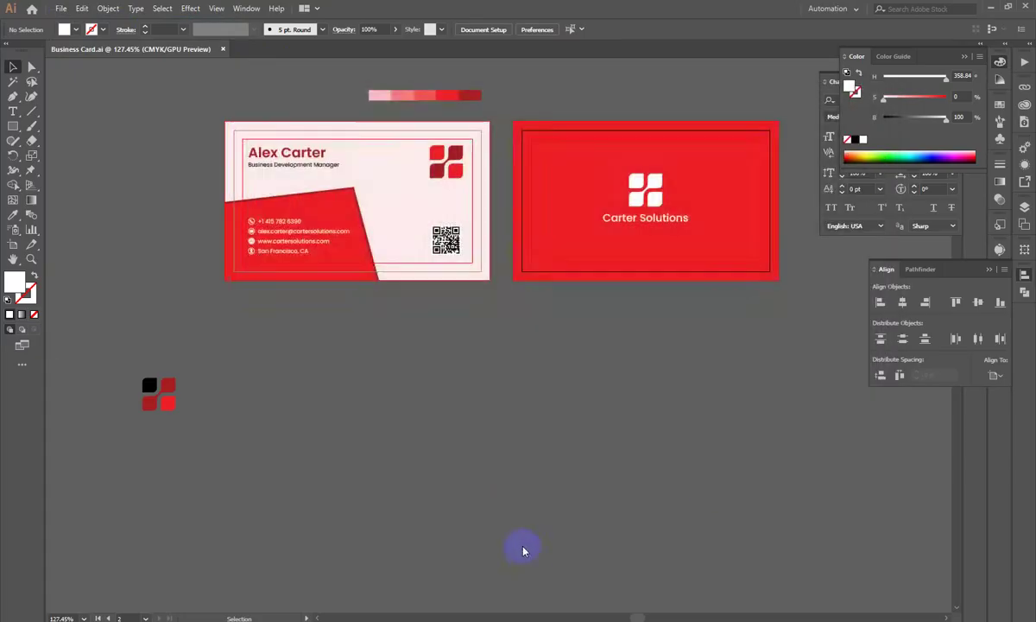
# Step: Drag Business Card-01 and Business Card-02 images from Downloads into the new document
pyautogui.hotkey('alt', 'Tab')
pyautogui.click(269, 112)
pyautogui.keyDown('ctrl'); pyautogui.click(205, 112); pyautogui.keyUp('ctrl')
pyautogui.moveTo(281, 111); pyautogui.dragTo(523, 212)
# Step: Stack the front card over the back card, enlarge both proportionally and position them on the page
pyautogui.click(367, 258)
pyautogui.moveTo(587, 328); pyautogui.dragTo(485, 351)
pyautogui.scroll(1, 529, 269)
pyautogui.moveTo(546, 215); pyautogui.dragTo(518, 229)
pyautogui.moveTo(347, 181); pyautogui.dragTo(599, 515)
pyautogui.moveTo(479, 216); pyautogui.dragTo(479, 159)
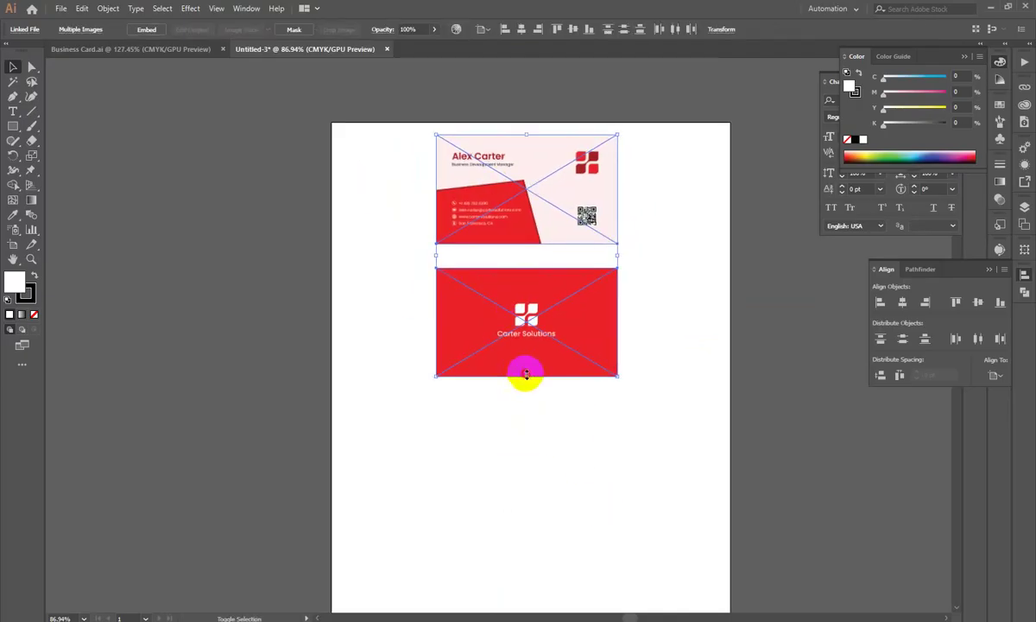
pyautogui.moveTo(527, 374); pyautogui.dragTo(526, 408)
pyautogui.moveTo(524, 302)
pyautogui.mouseDown()
pyautogui.moveTo(520, 389)
pyautogui.moveTo(508, 231)
pyautogui.moveTo(515, 292)
pyautogui.mouseUp()
pyautogui.hotkey('ctrl', 'z')
pyautogui.moveTo(381, 208); pyautogui.dragTo(505, 347)
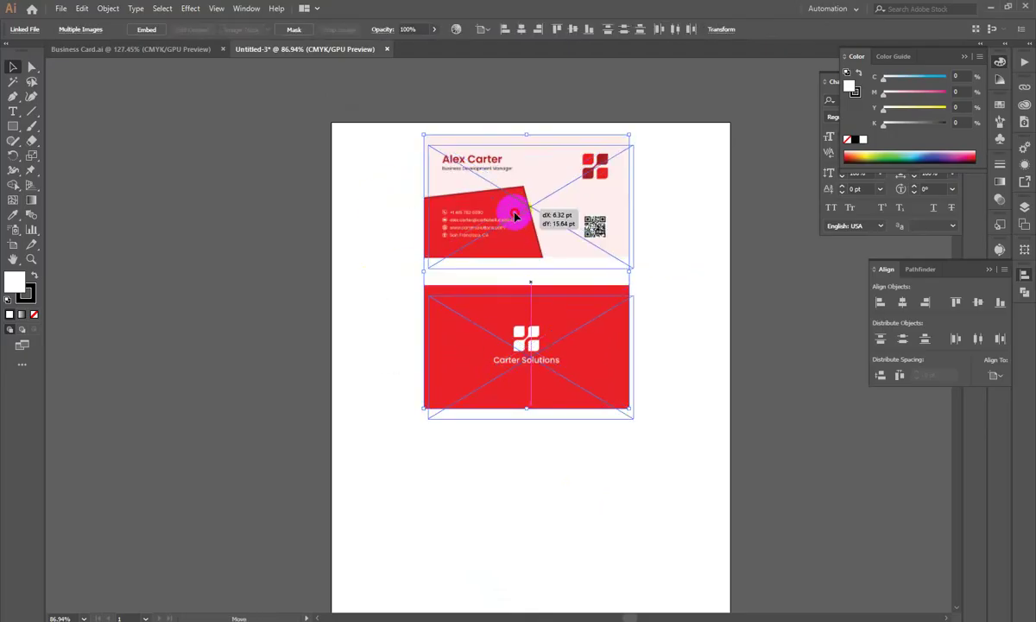
pyautogui.moveTo(511, 202); pyautogui.dragTo(511, 264)
pyautogui.click(310, 326)
# Step: Apply a soft drop shadow to the front card, then open the rounded-corner mockup PSD
pyautogui.click(490, 225)
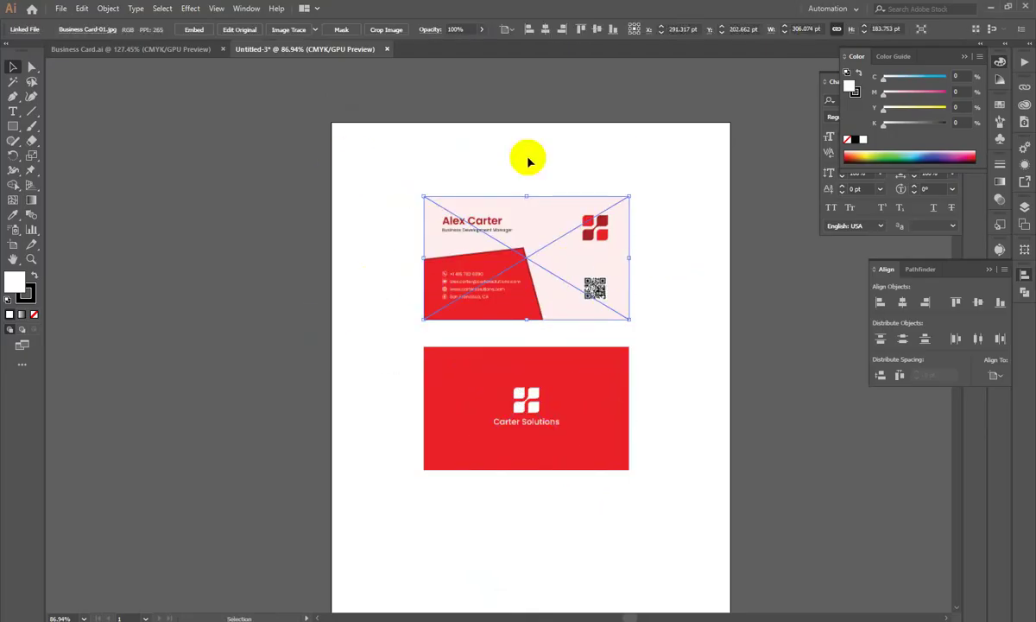
pyautogui.click(188, 9)
pyautogui.moveTo(207, 148)
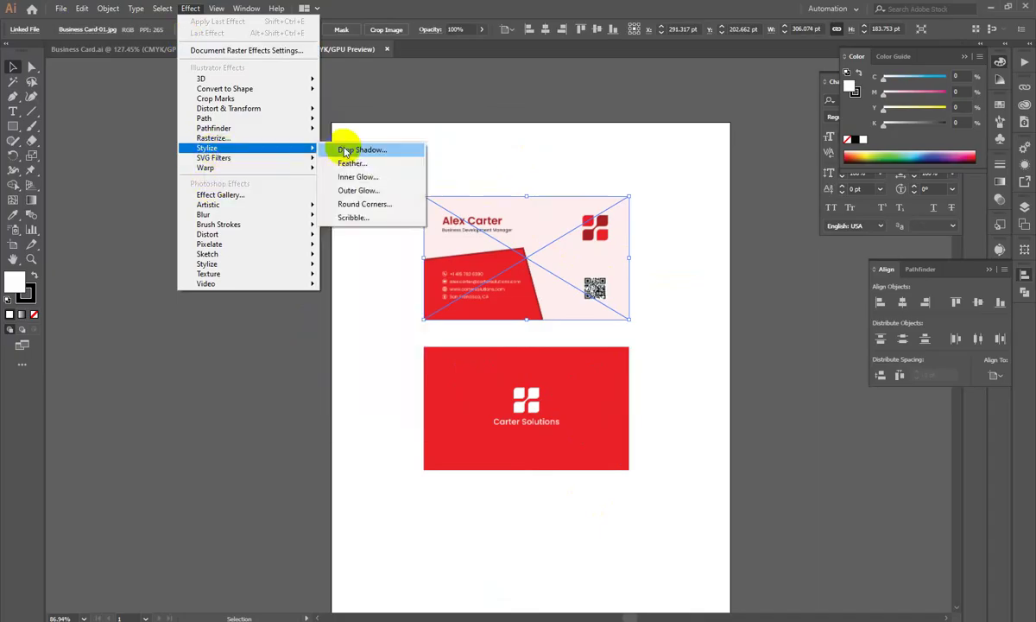
pyautogui.click(343, 151)
pyautogui.click(660, 352)
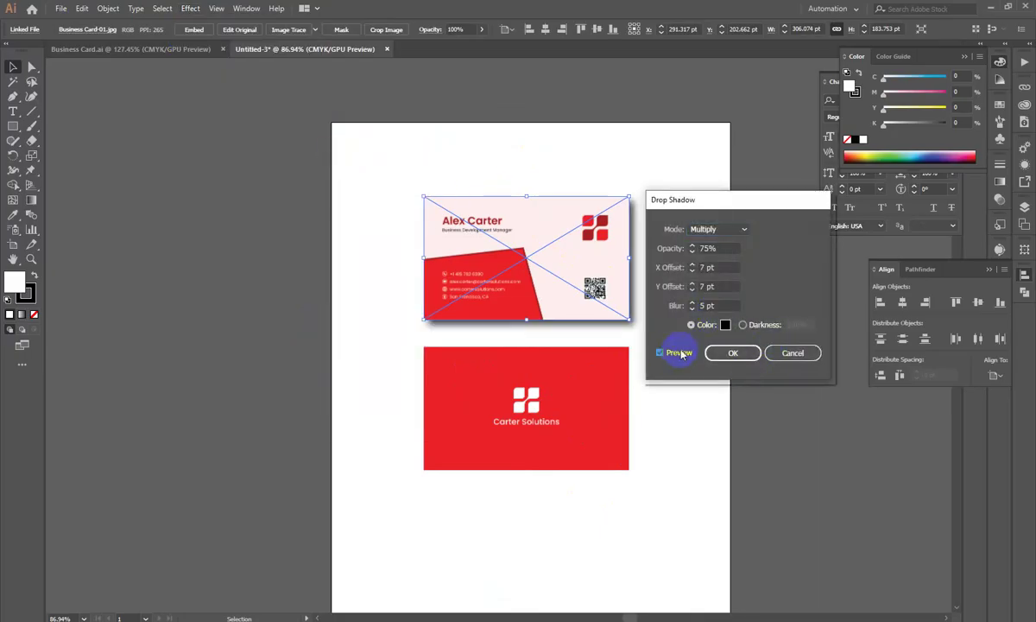
pyautogui.moveTo(722, 199); pyautogui.dragTo(751, 197)
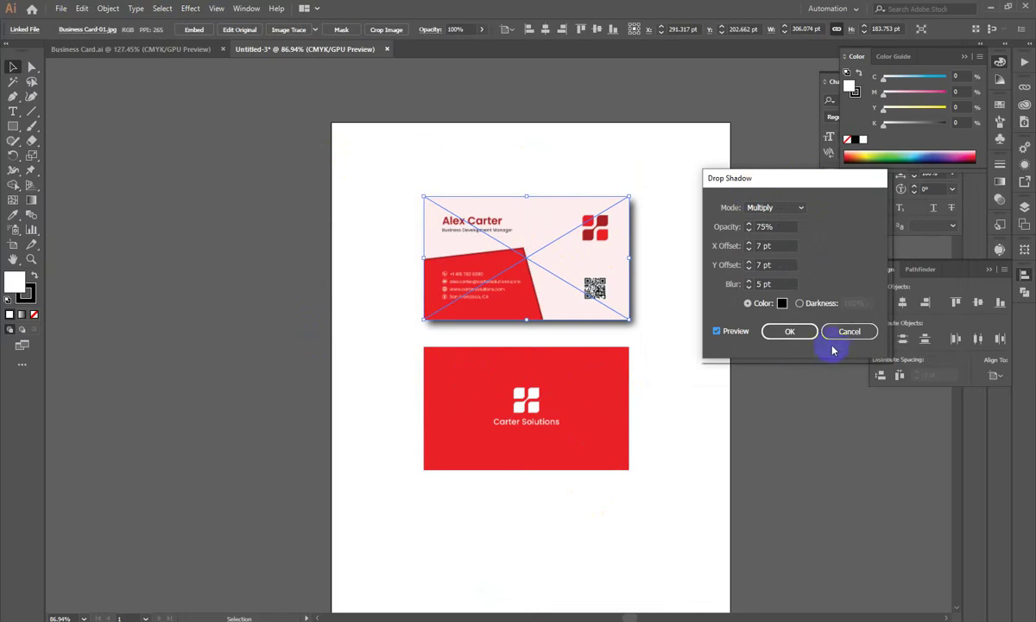
pyautogui.click(790, 333)
pyautogui.click(777, 491)
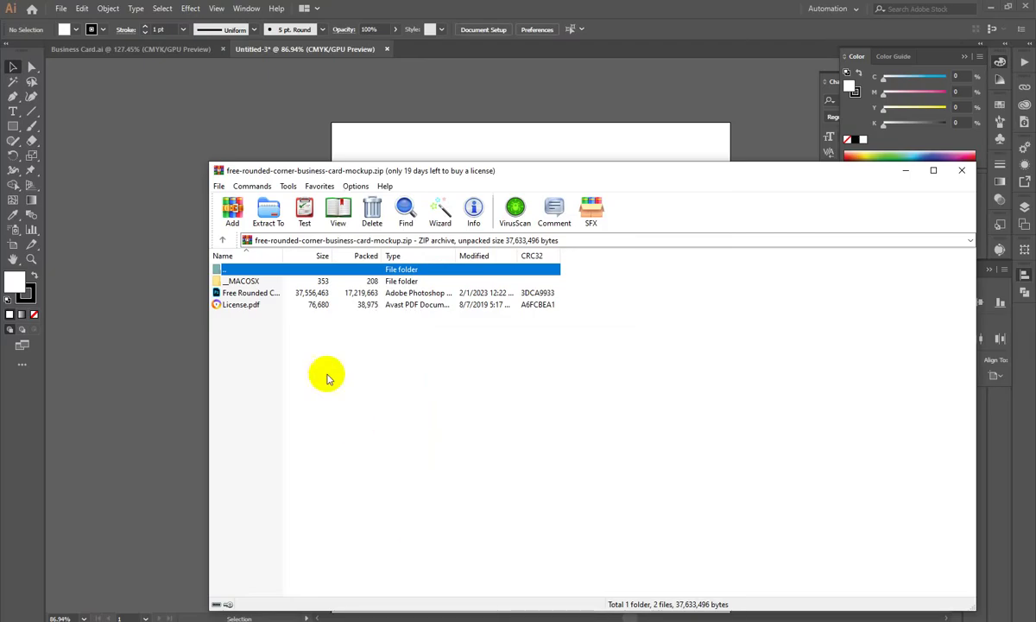
pyautogui.doubleClick(233, 293)
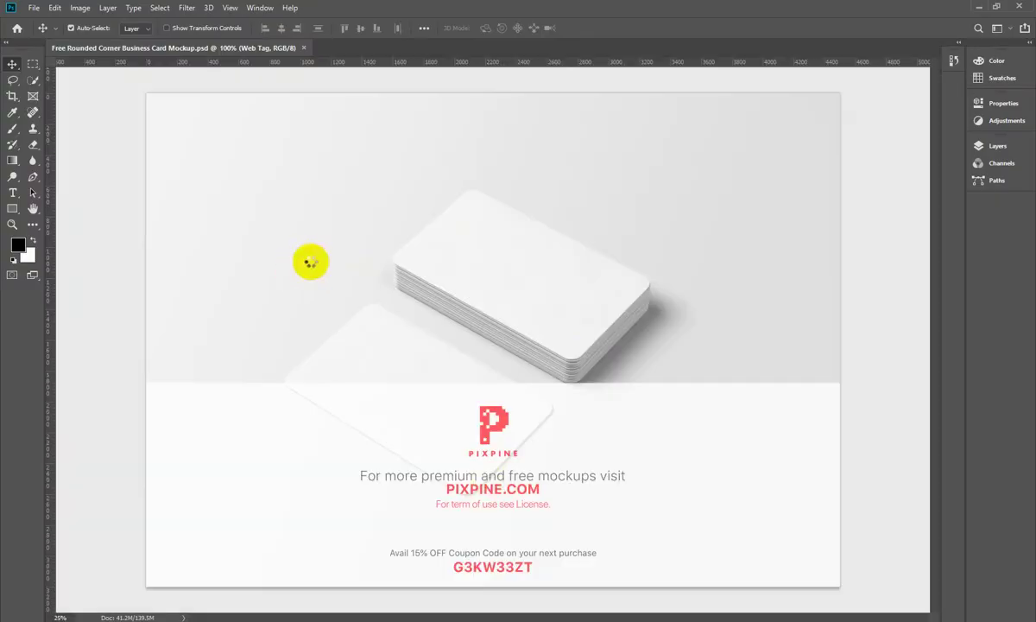
# Step: Delete the Web Tag promo layer and expand the DESIGN group
pyautogui.click(992, 149)
pyautogui.click(829, 215)
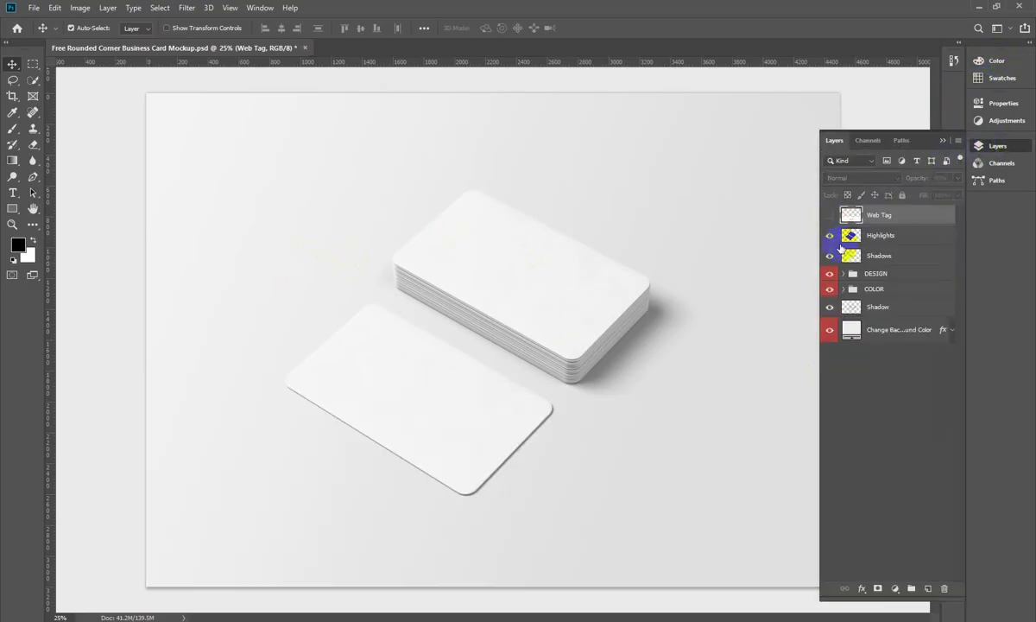
pyautogui.press('Delete')
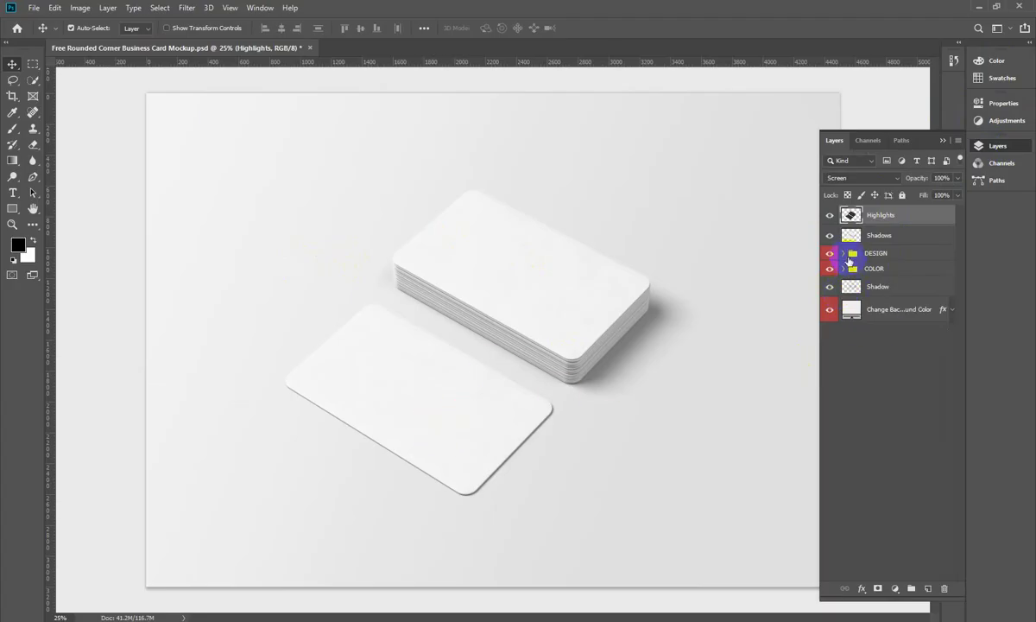
pyautogui.click(844, 254)
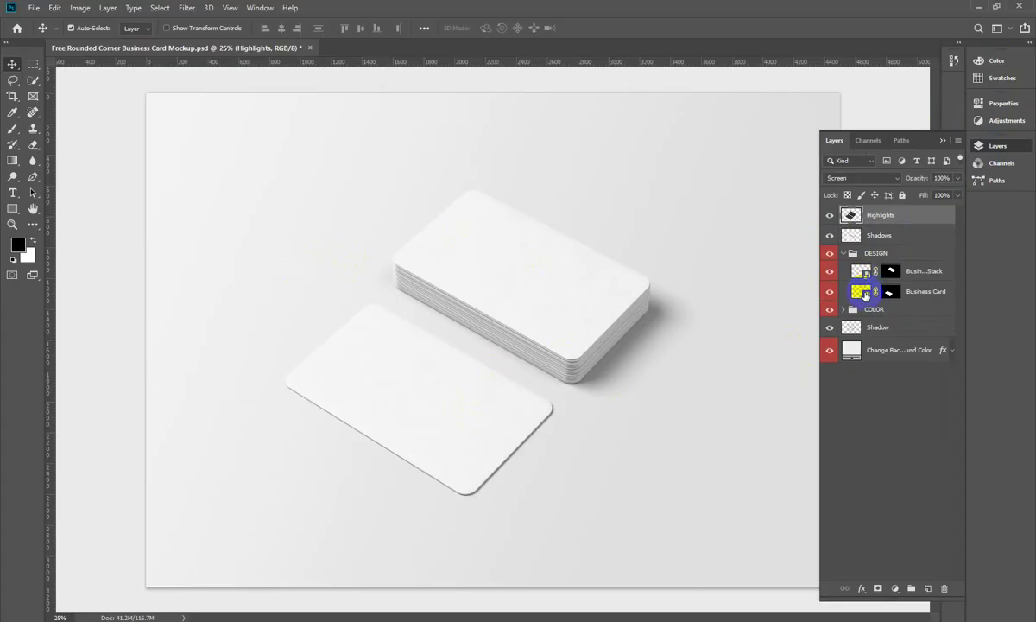
# Step: Place the front card image in the Business Card smart object, stretched to the canvas height
pyautogui.doubleClick(866, 294)
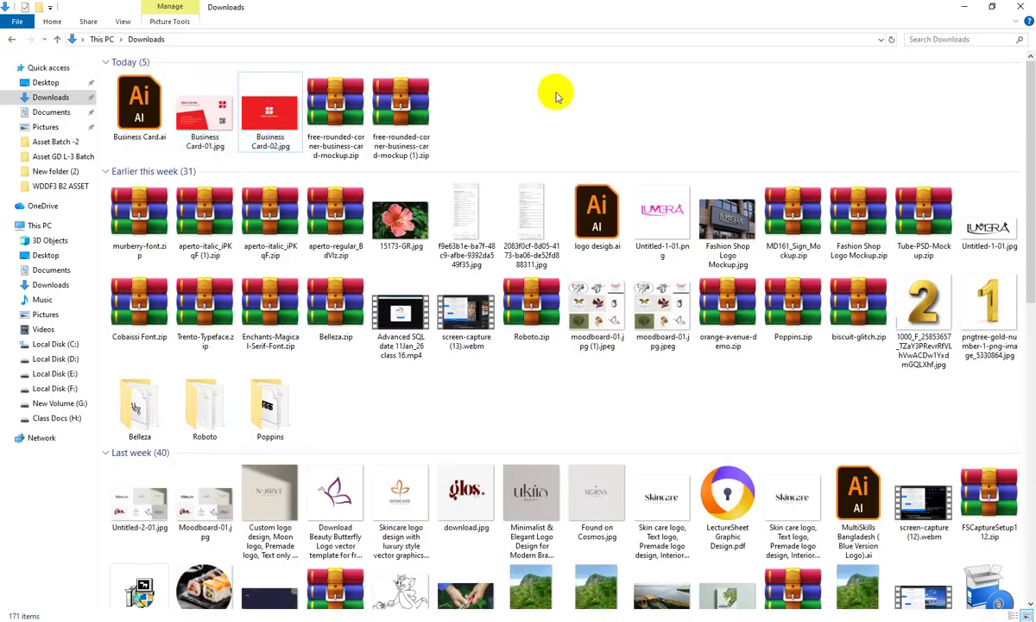
pyautogui.moveTo(211, 139); pyautogui.dragTo(499, 296)
pyautogui.moveTo(491, 223); pyautogui.dragTo(491, 191)
pyautogui.moveTo(492, 358); pyautogui.dragTo(502, 488)
pyautogui.press('Return')
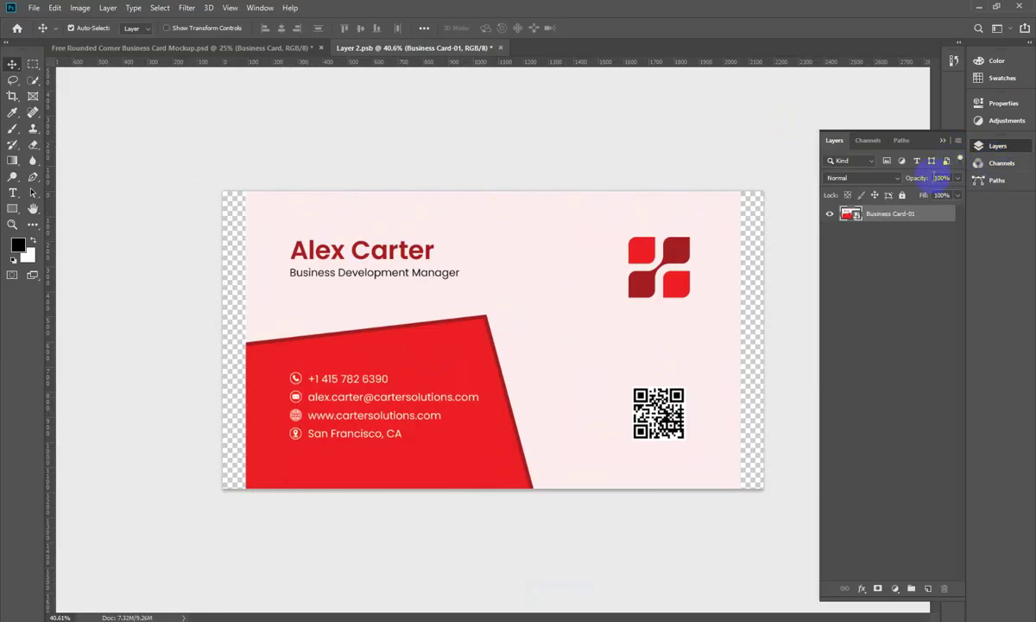
# Step: Transform the front design flush to the canvas edges and close Layer 2.psb to update the mockup
pyautogui.click(998, 146)
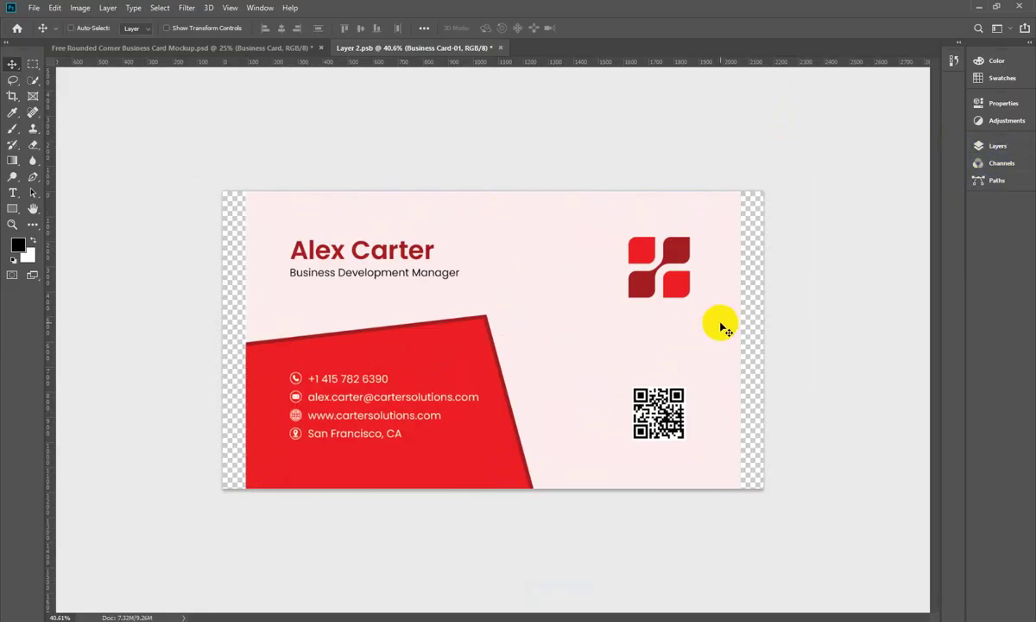
pyautogui.hotkey('ctrl', 't')
pyautogui.moveTo(719, 375); pyautogui.dragTo(763, 341)
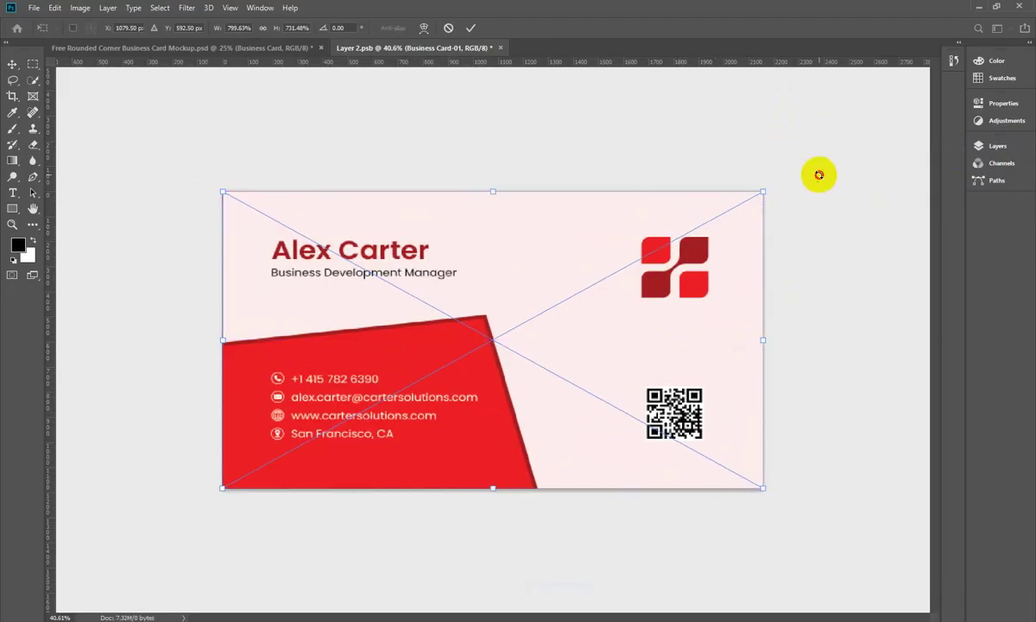
pyautogui.press('Return')
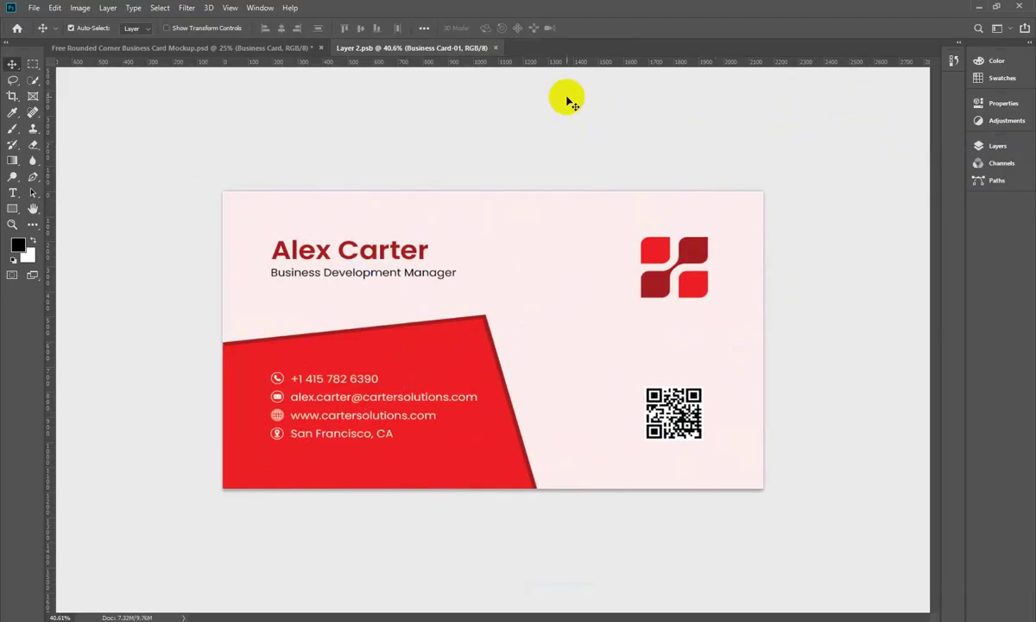
pyautogui.click(494, 47)
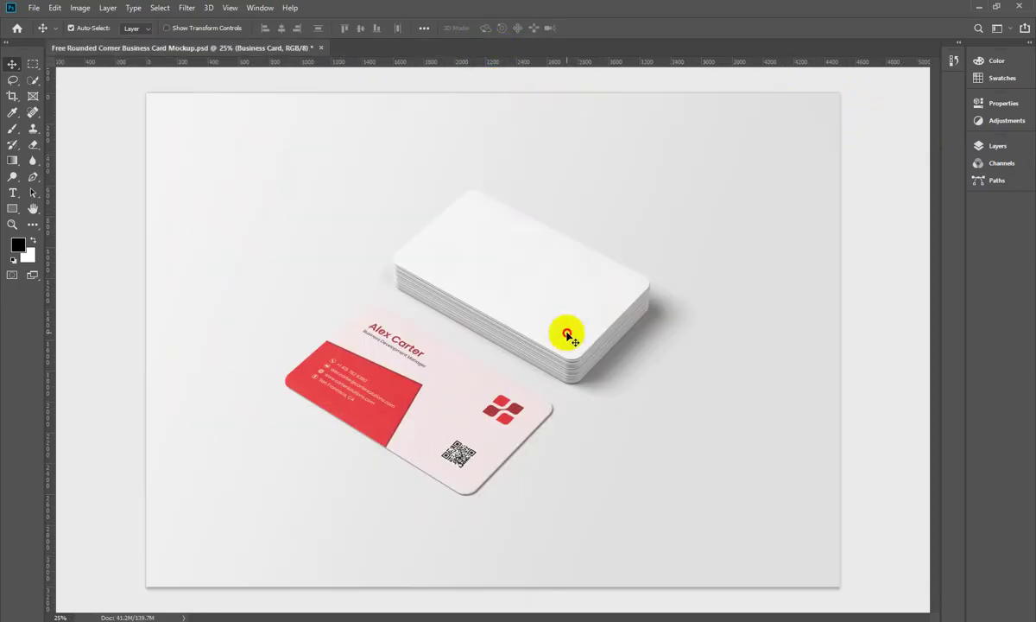
# Step: Open the Business Card Stack smart object and drop Business Card-02.jpg into it
pyautogui.click(997, 146)
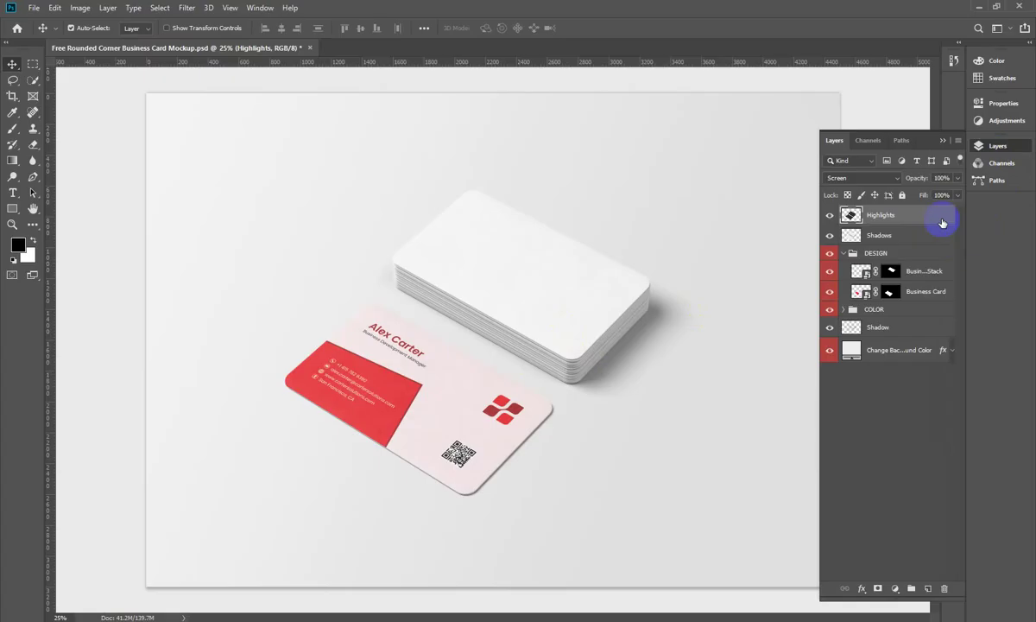
pyautogui.doubleClick(865, 274)
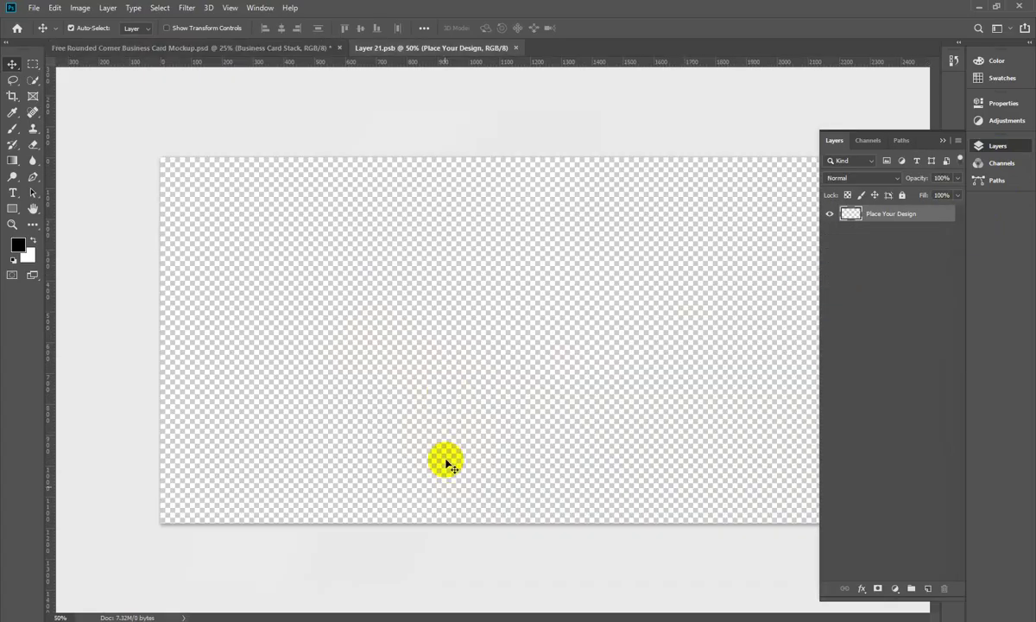
pyautogui.hotkey('alt', 'Tab')
pyautogui.moveTo(269, 112); pyautogui.dragTo(555, 416)
# Step: Stretch the red back design to fill the whole canvas, then close the tab to update the mockup
pyautogui.click(978, 148)
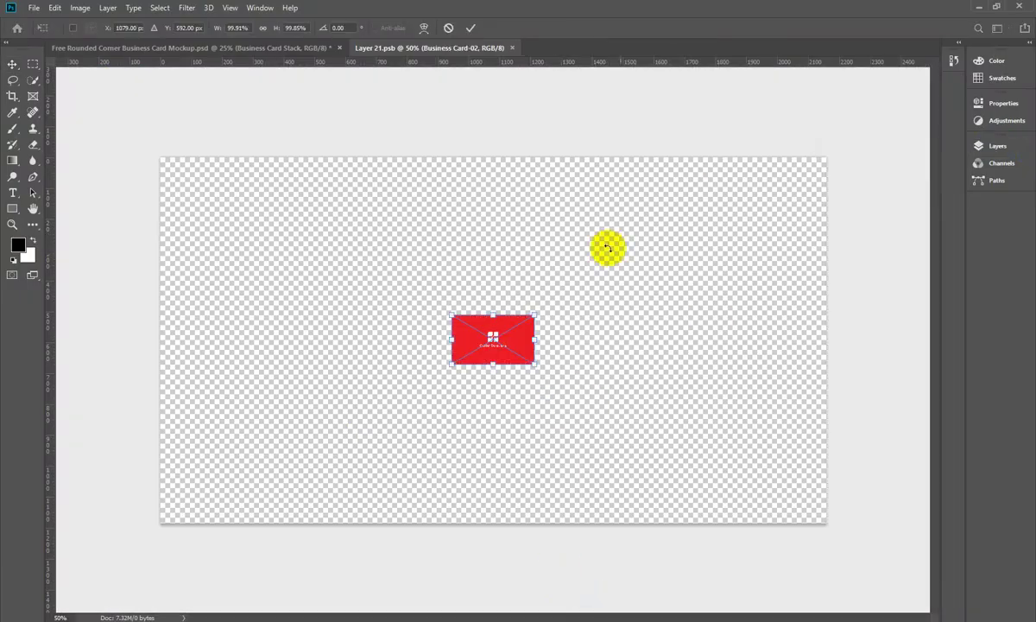
pyautogui.moveTo(492, 315); pyautogui.dragTo(501, 157)
pyautogui.moveTo(492, 363); pyautogui.dragTo(514, 523)
pyautogui.moveTo(562, 385); pyautogui.dragTo(521, 357)
pyautogui.moveTo(765, 342); pyautogui.dragTo(827, 340)
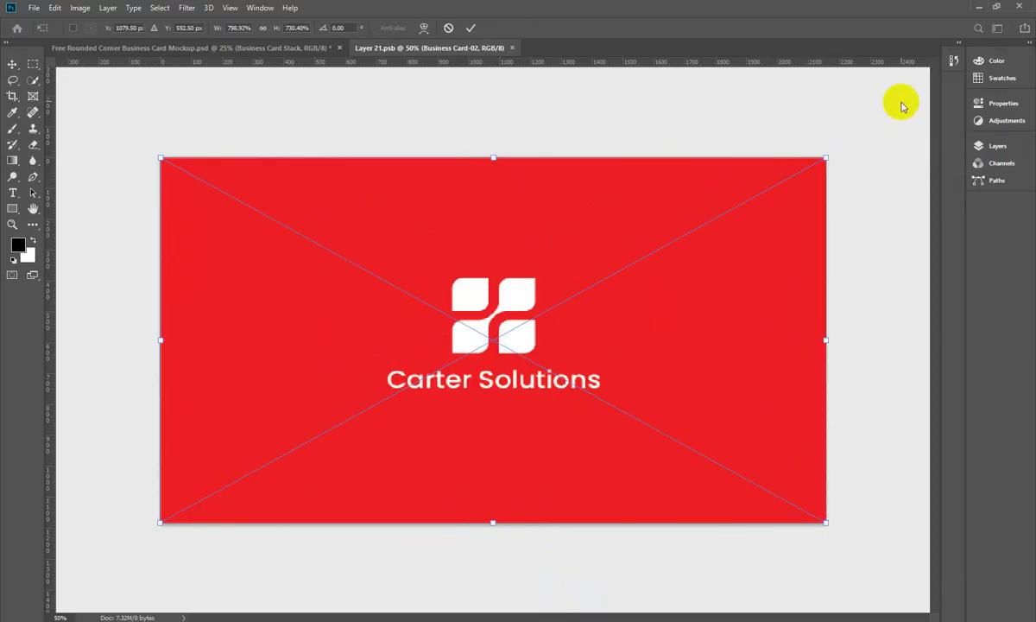
pyautogui.press('Return')
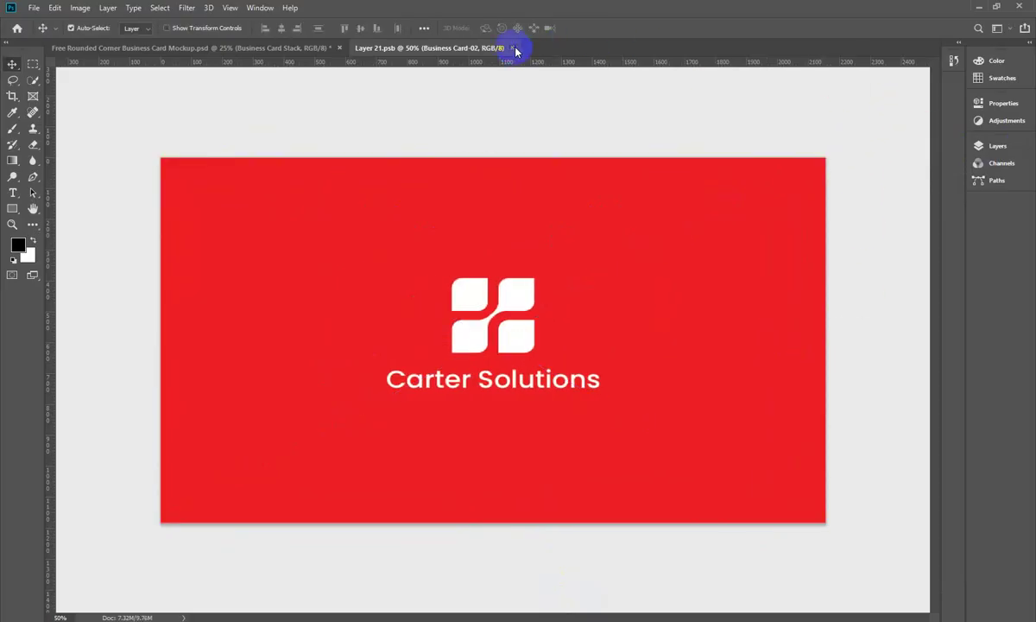
pyautogui.click(513, 48)
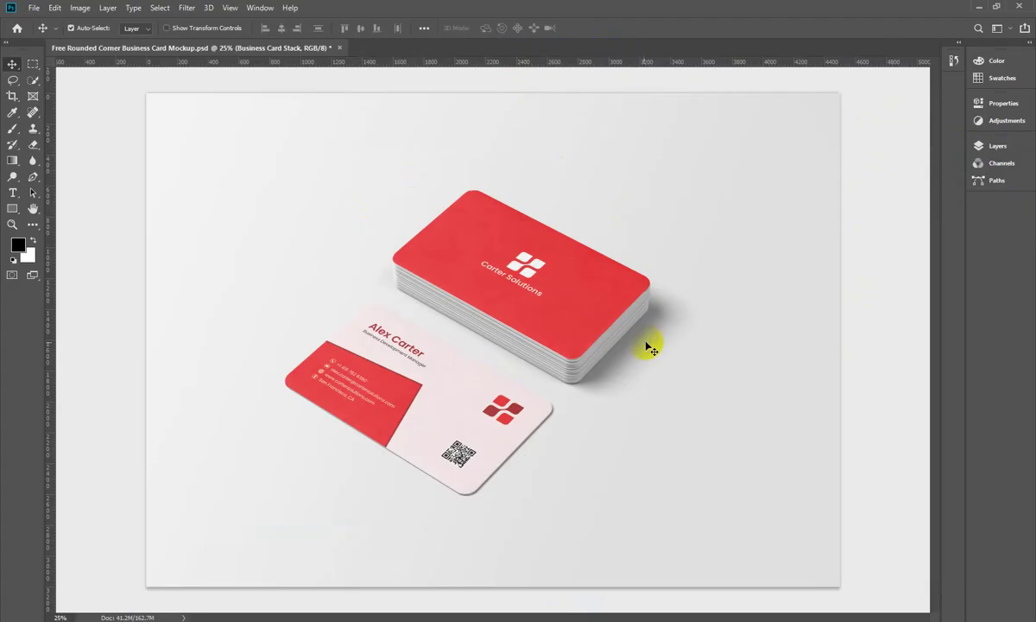
# Step: Change the Change Background Color fill to light grey #dbdbdb in the Color Picker
pyautogui.click(799, 179)
pyautogui.click(991, 147)
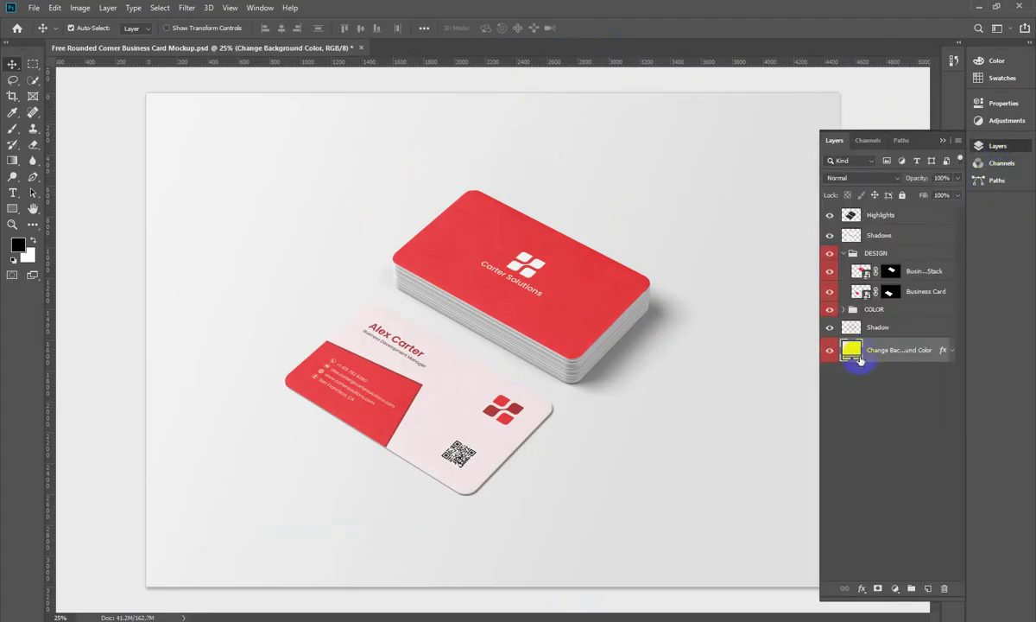
pyautogui.doubleClick(852, 351)
pyautogui.moveTo(509, 277); pyautogui.dragTo(561, 312)
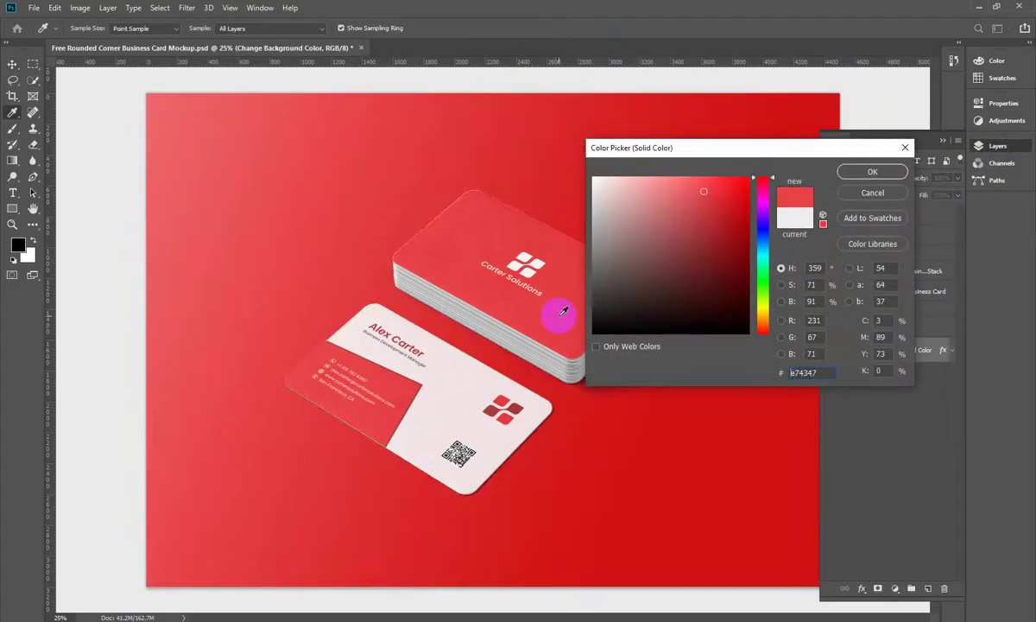
pyautogui.moveTo(629, 217); pyautogui.dragTo(612, 152)
pyautogui.moveTo(606, 214); pyautogui.dragTo(566, 199)
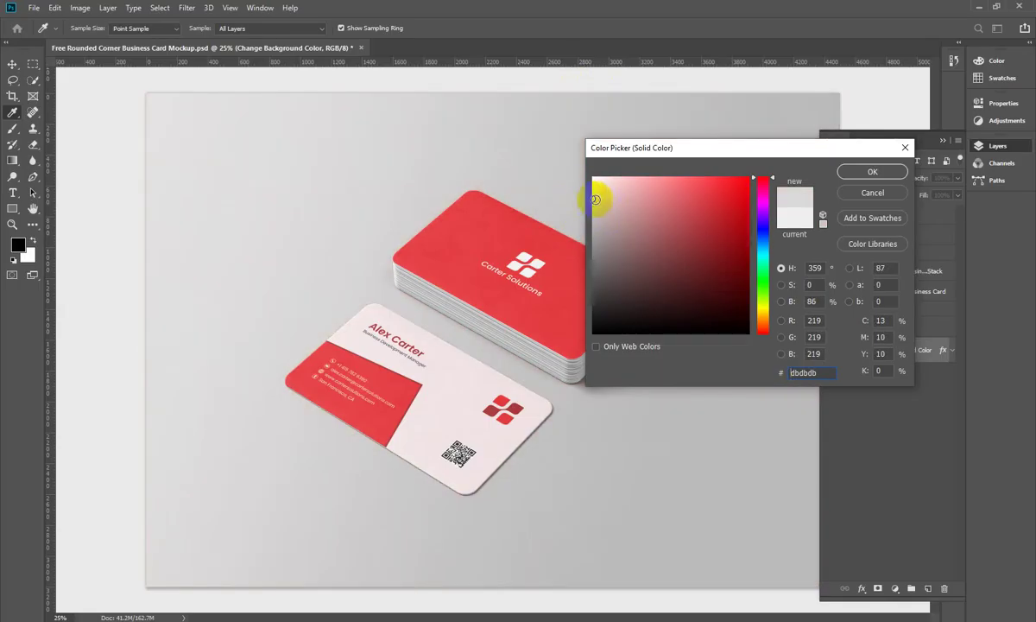
pyautogui.click(867, 171)
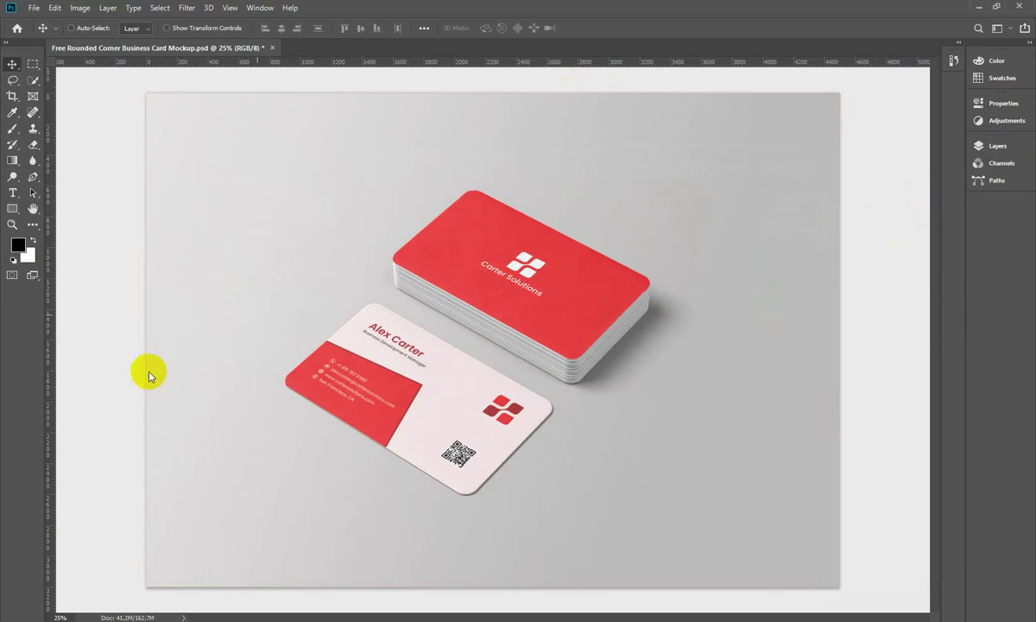
pyautogui.hotkey('ctrl', 'shift', 's')
# Step: Save the mockup as Free Rounded Corner Business Card Mockup.jpg in Downloads at Quality 12 Maximum
pyautogui.click(143, 275)
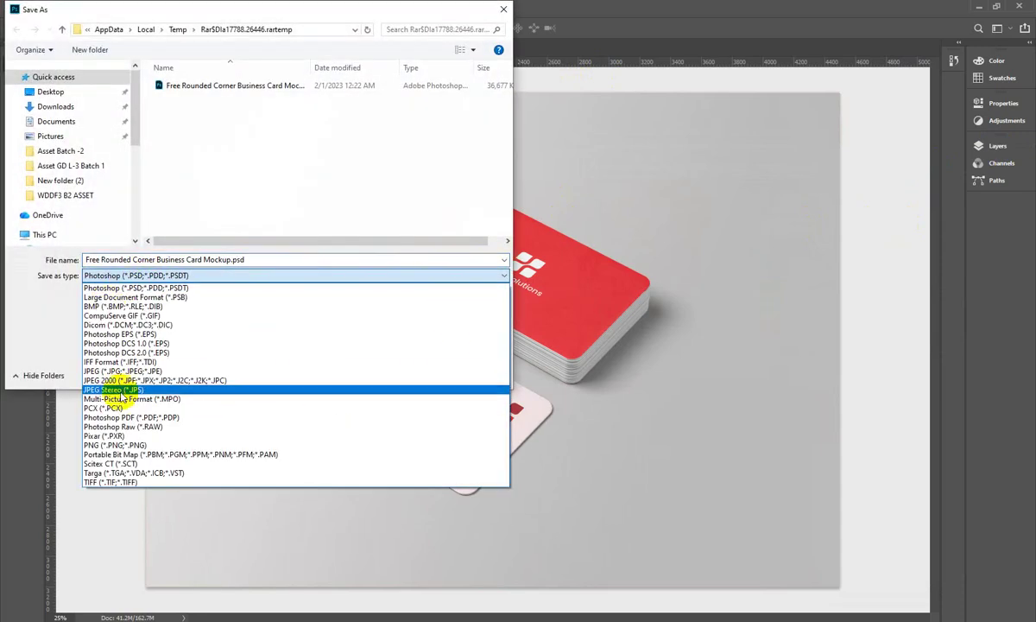
pyautogui.click(160, 383)
pyautogui.click(56, 107)
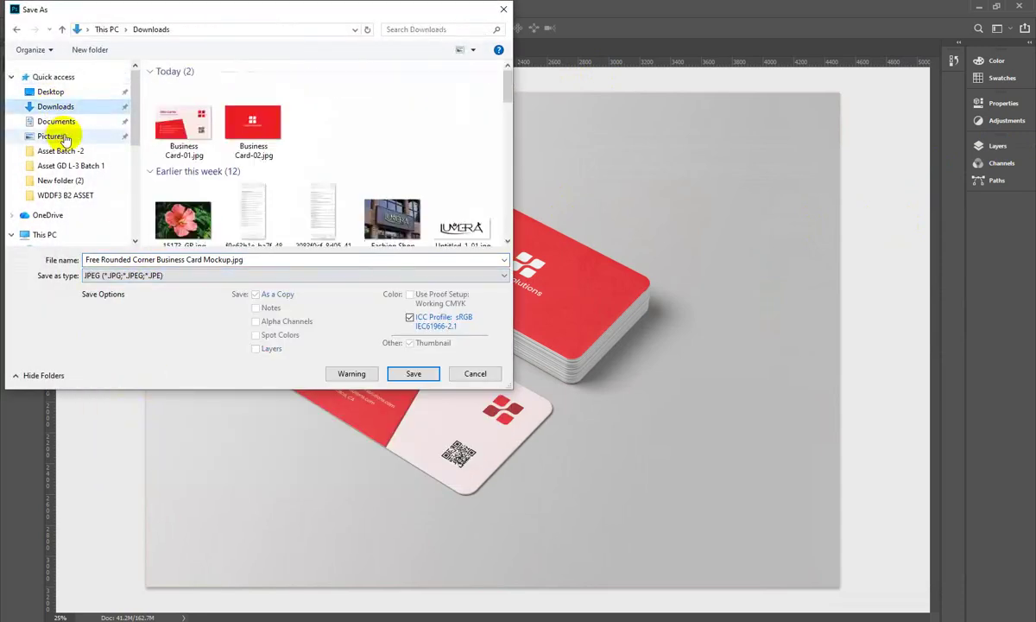
pyautogui.click(413, 373)
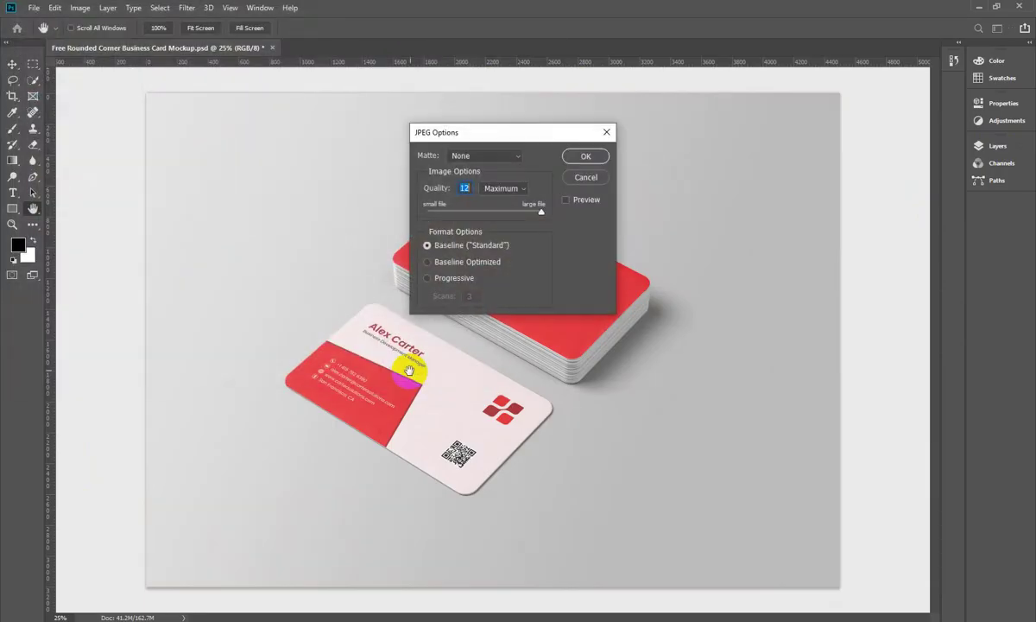
pyautogui.click(586, 157)
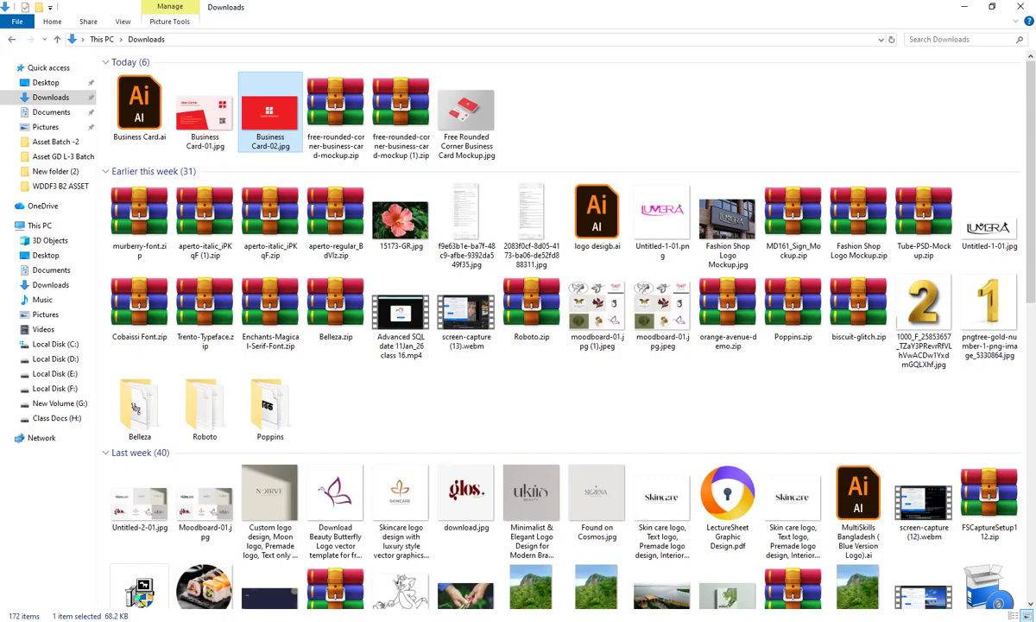
pyautogui.click(328, 535)
# Step: Send the mockup JPG and both card JPGs to the WhatsApp Web group chat
pyautogui.click(464, 111)
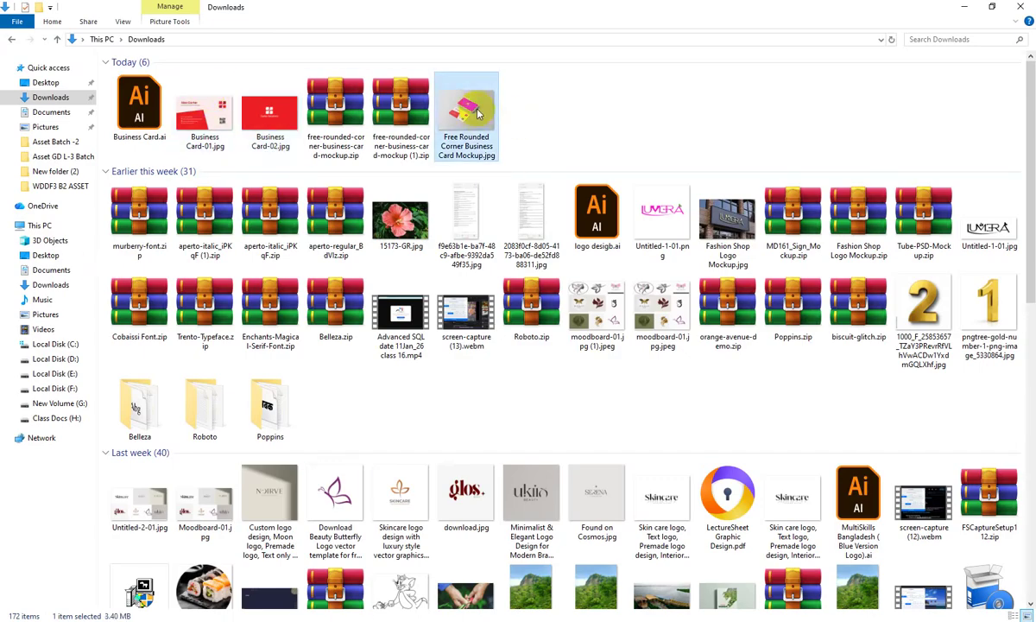
pyautogui.hotkey('alt', 'Tab')
pyautogui.click(74, 11)
pyautogui.click(145, 11)
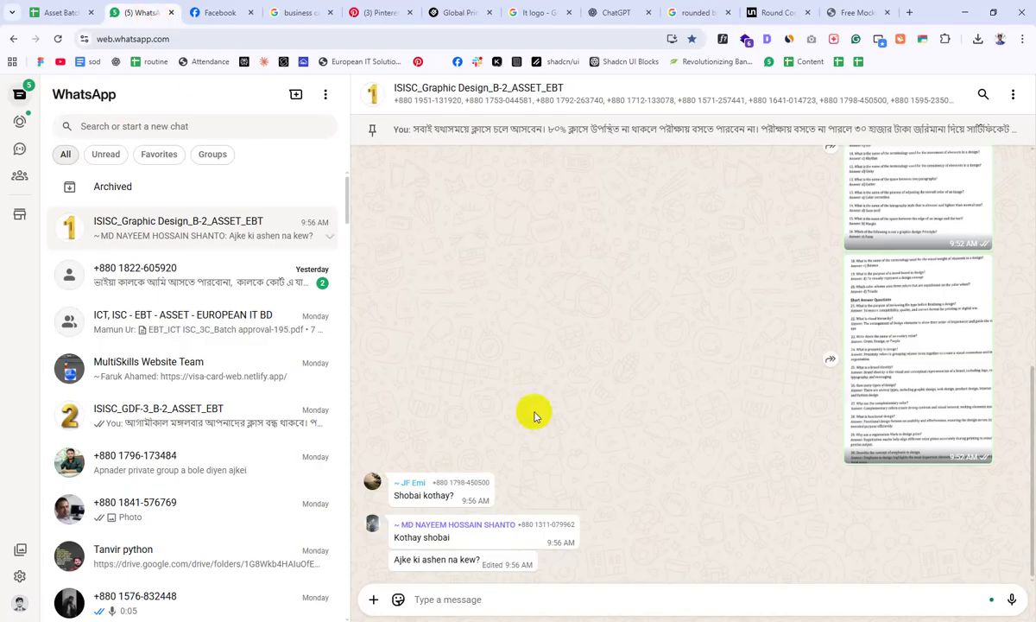
pyautogui.hotkey('alt', 'Tab')
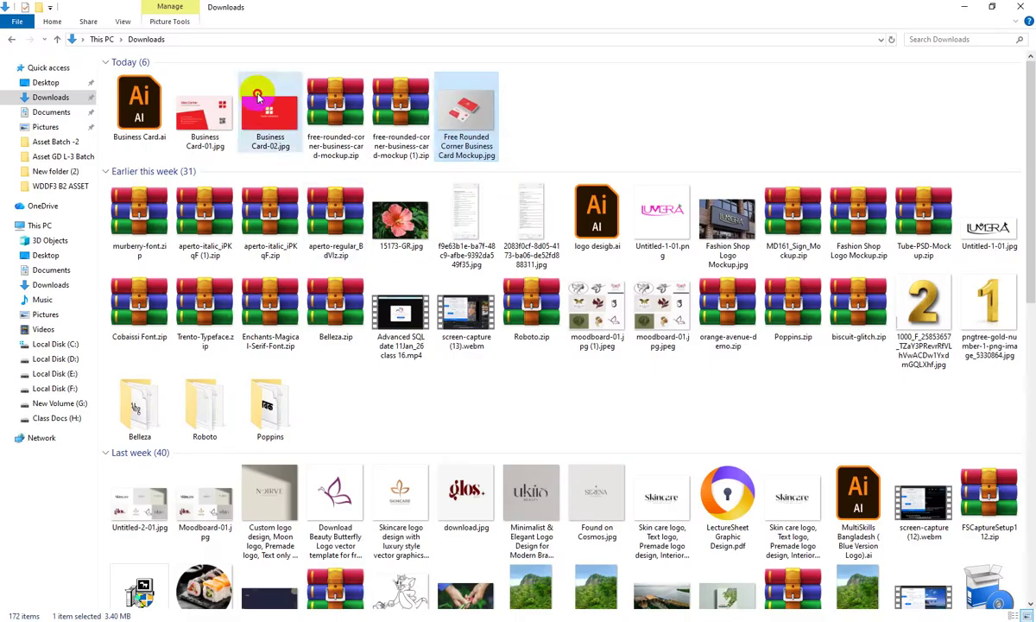
pyautogui.keyDown('ctrl'); pyautogui.click(270, 111); pyautogui.keyUp('ctrl')
pyautogui.keyDown('ctrl'); pyautogui.click(205, 110); pyautogui.keyUp('ctrl')
pyautogui.moveTo(467, 145); pyautogui.dragTo(564, 571)
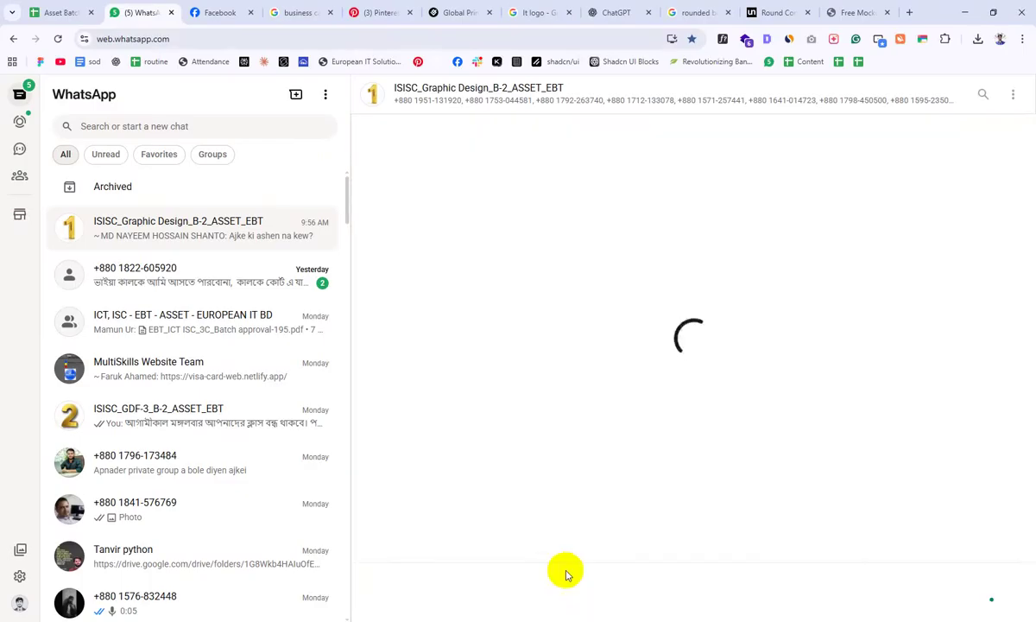
pyautogui.click(1006, 592)
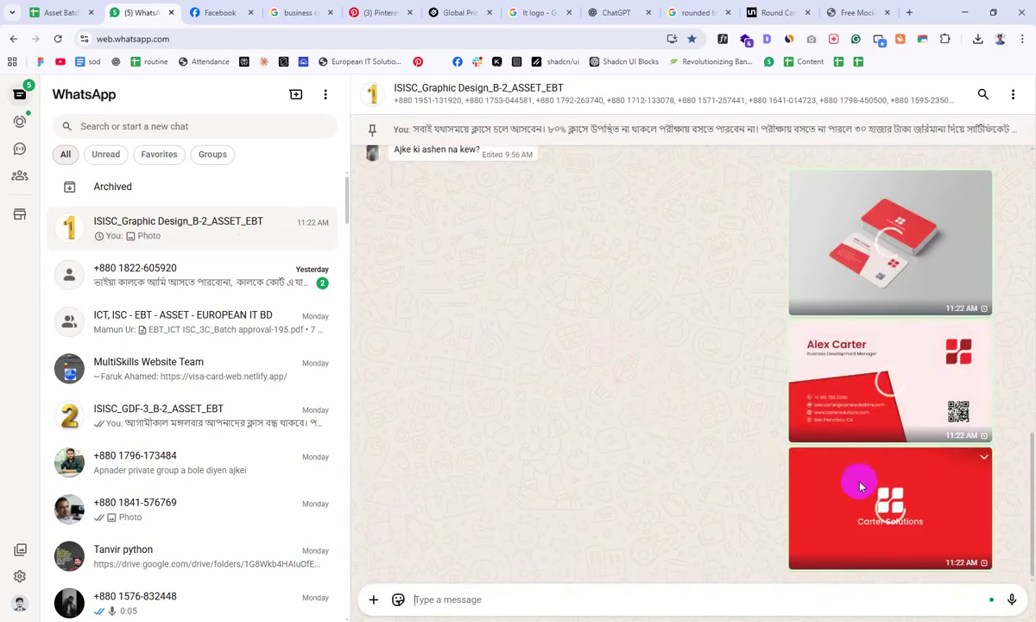
# Step: Refresh the Downloads folder and open Business Card-02.jpg in Photos
pyautogui.hotkey('alt', 'Tab')
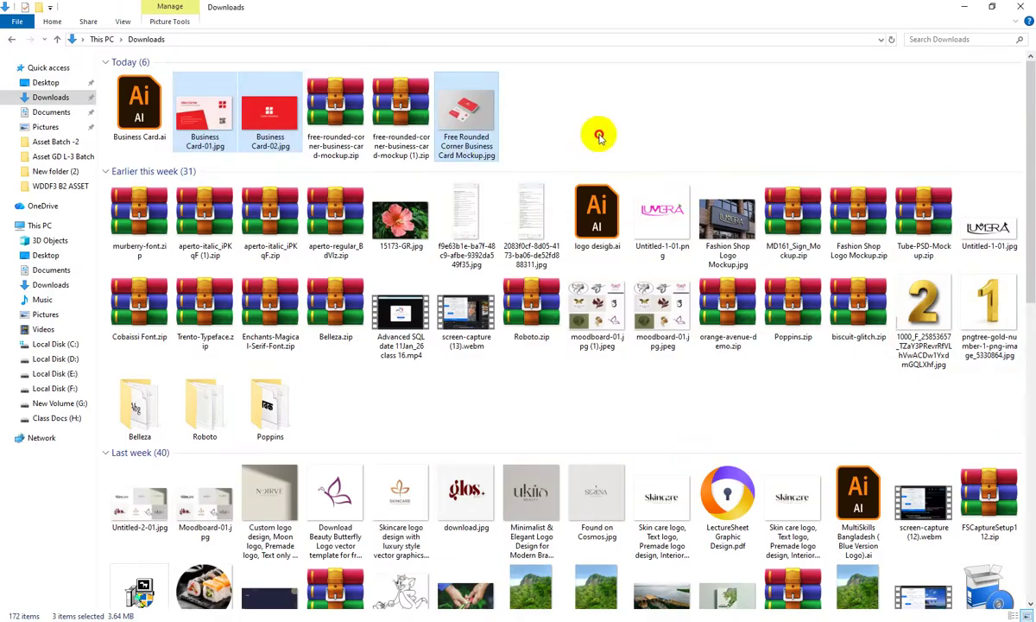
pyautogui.rightClick(605, 97)
pyautogui.click(610, 142)
pyautogui.click(466, 108)
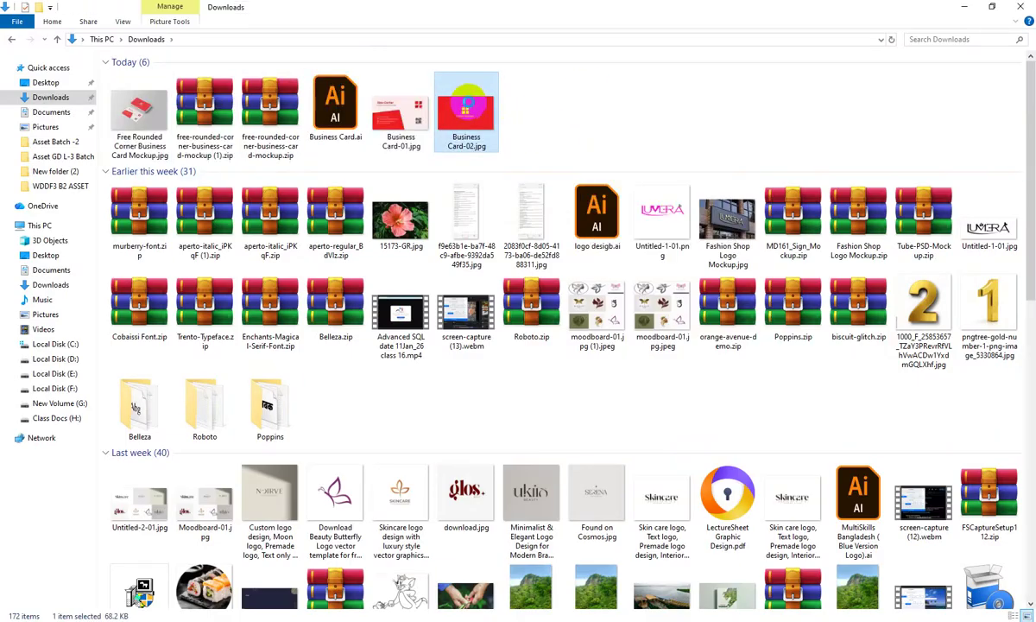
pyautogui.doubleClick(490, 121)
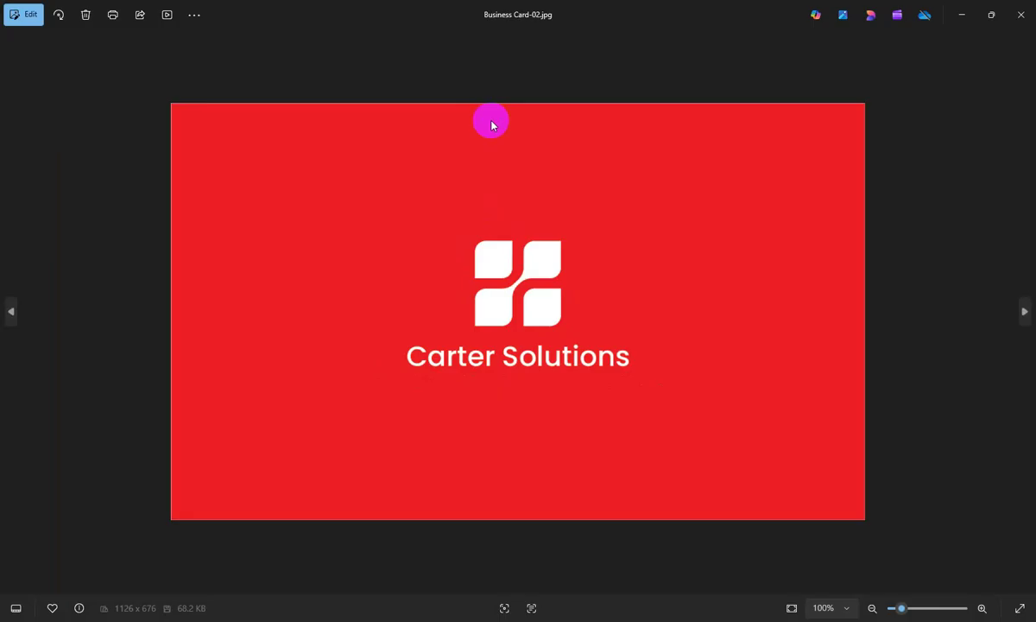
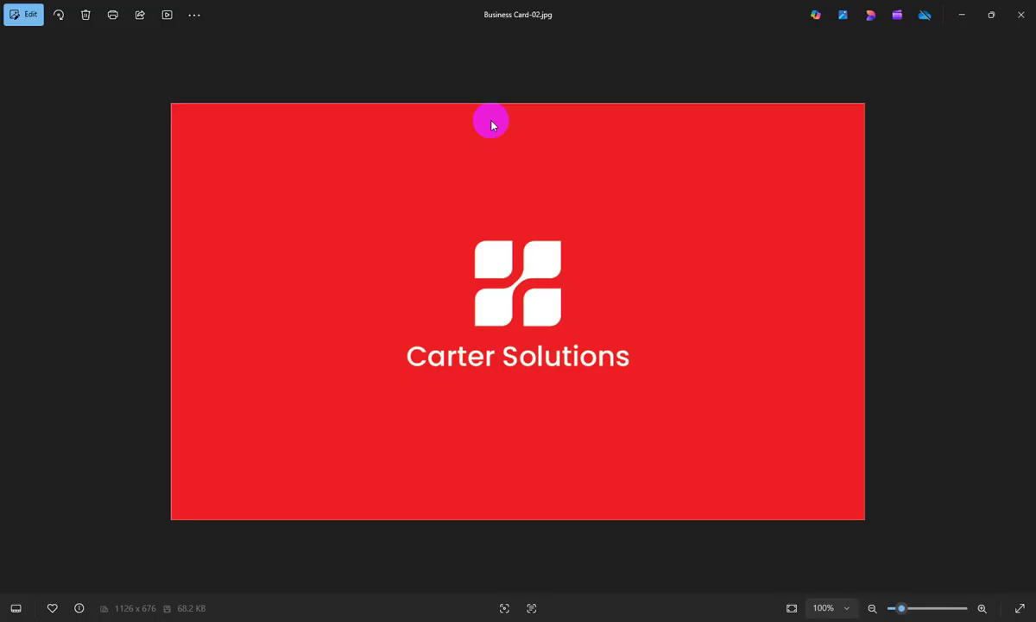
# Step: Step back in Photos to view Business Card-01.jpg
pyautogui.press('Left')
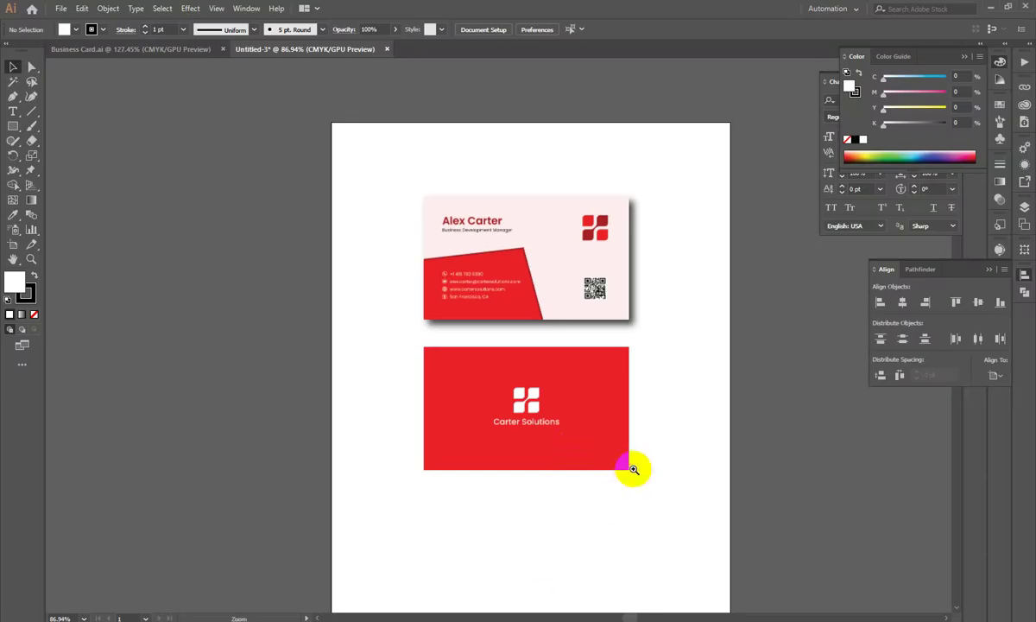
# Step: In Business Card.ai, set the QR code image's blend mode to Multiply
pyautogui.click(159, 48)
pyautogui.moveTo(536, 149); pyautogui.dragTo(533, 276)
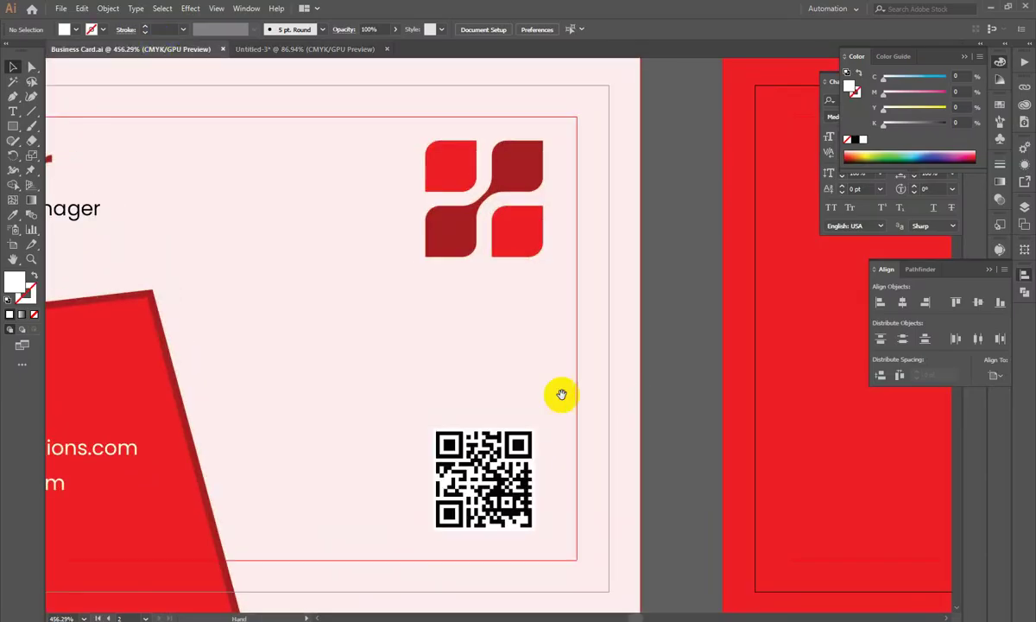
pyautogui.moveTo(513, 430); pyautogui.dragTo(668, 245)
pyautogui.doubleClick(641, 289)
pyautogui.click(639, 284)
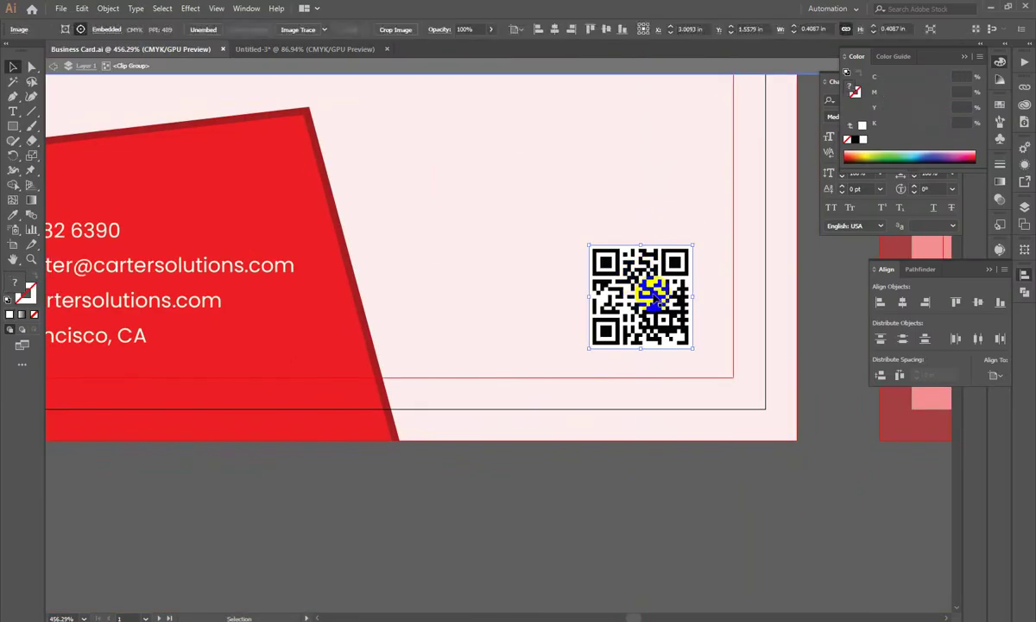
pyautogui.click(1000, 222)
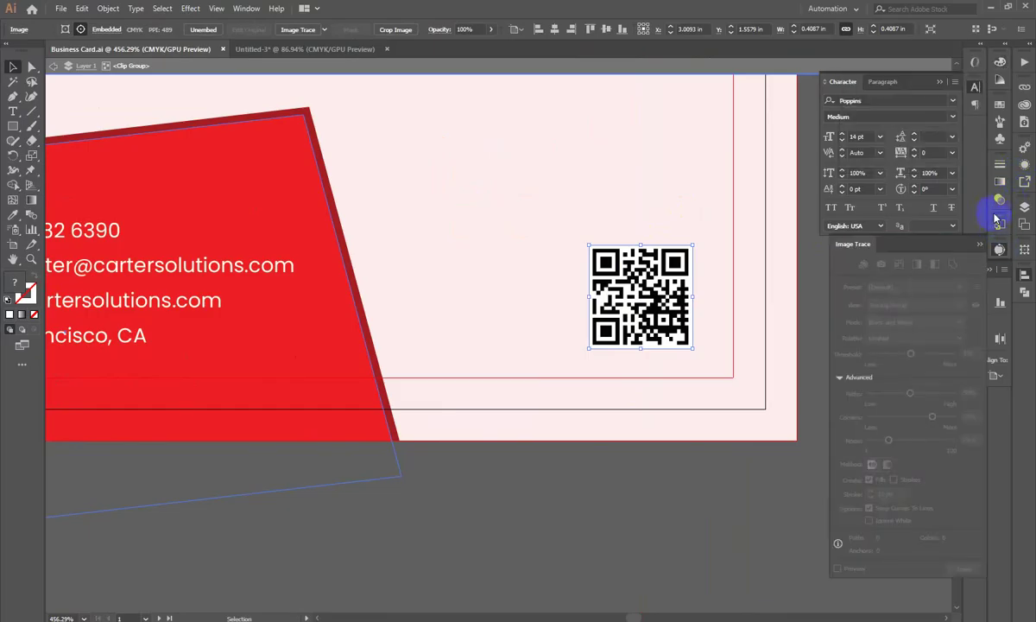
pyautogui.click(999, 200)
pyautogui.click(876, 177)
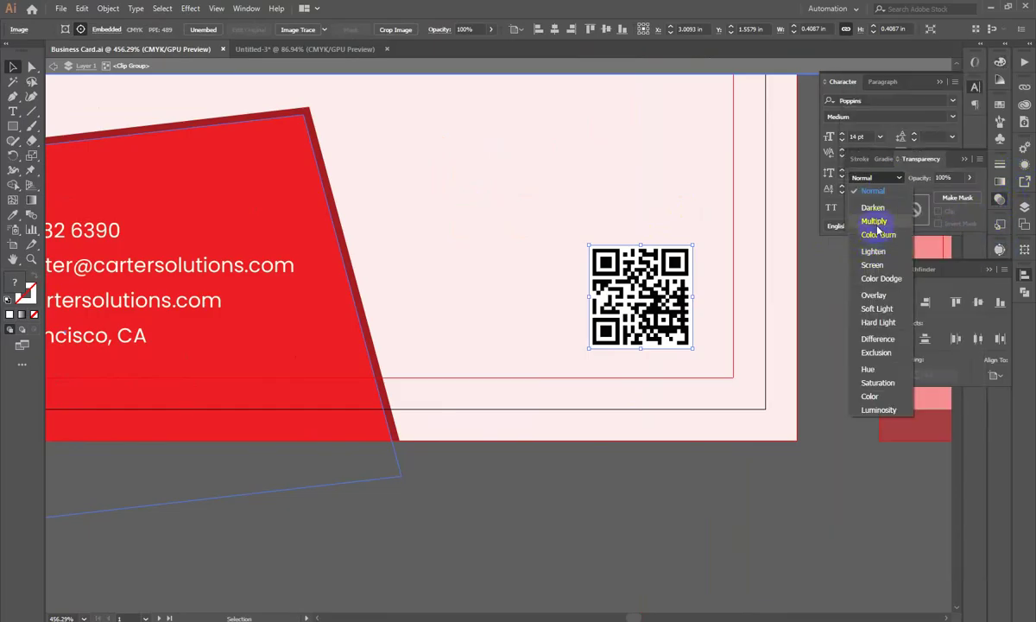
pyautogui.click(873, 221)
pyautogui.doubleClick(846, 479)
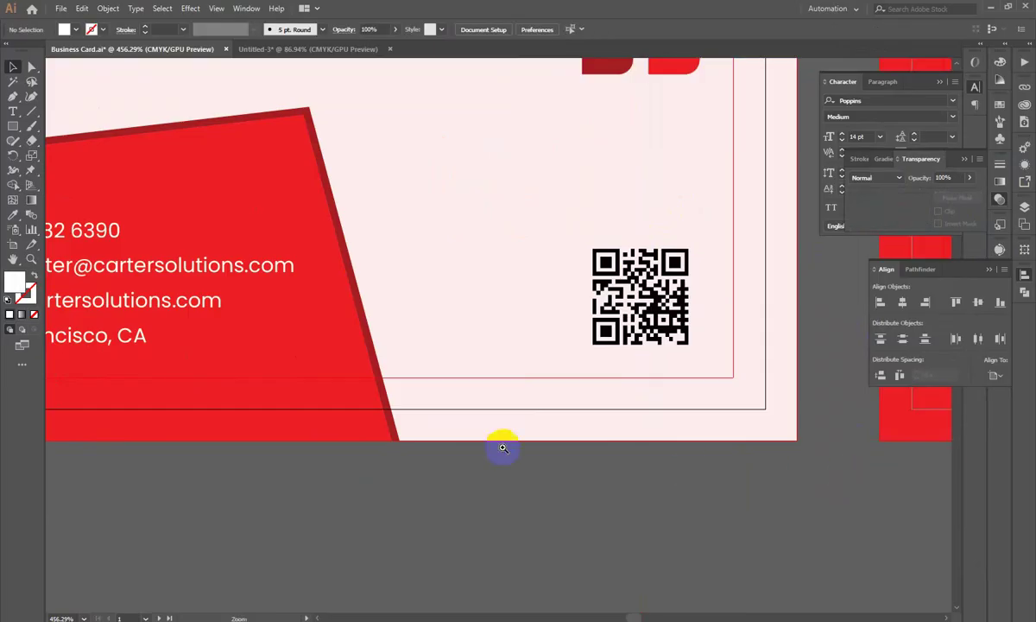
# Step: Select the front card's contact-info text and check its font size
pyautogui.scroll(-4, 430, 448)
pyautogui.moveTo(331, 463); pyautogui.dragTo(435, 424)
pyautogui.scroll(1, 296, 371)
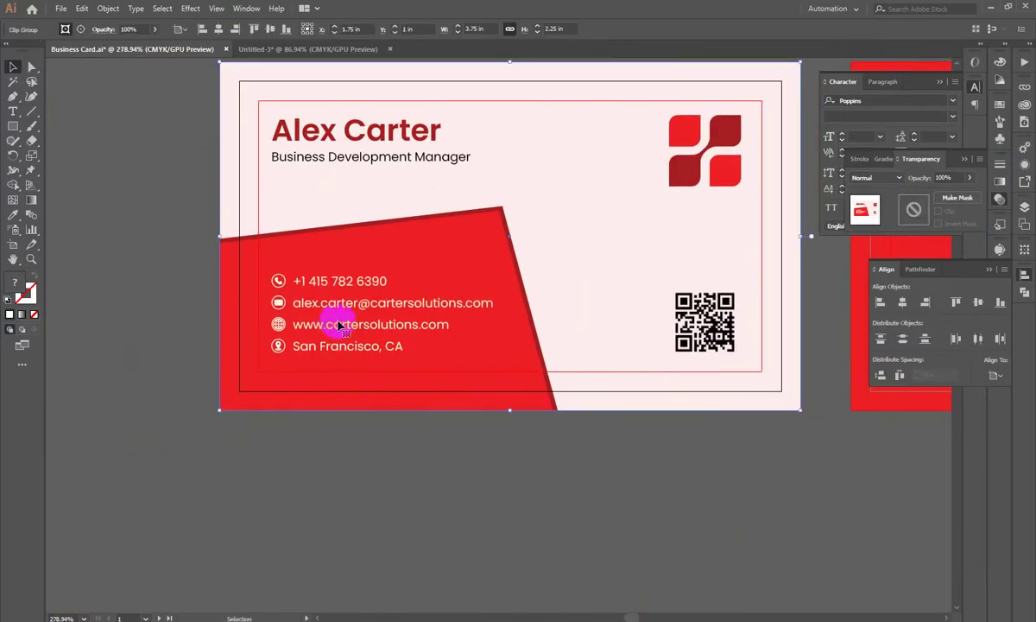
pyautogui.doubleClick(351, 370)
pyautogui.click(361, 299)
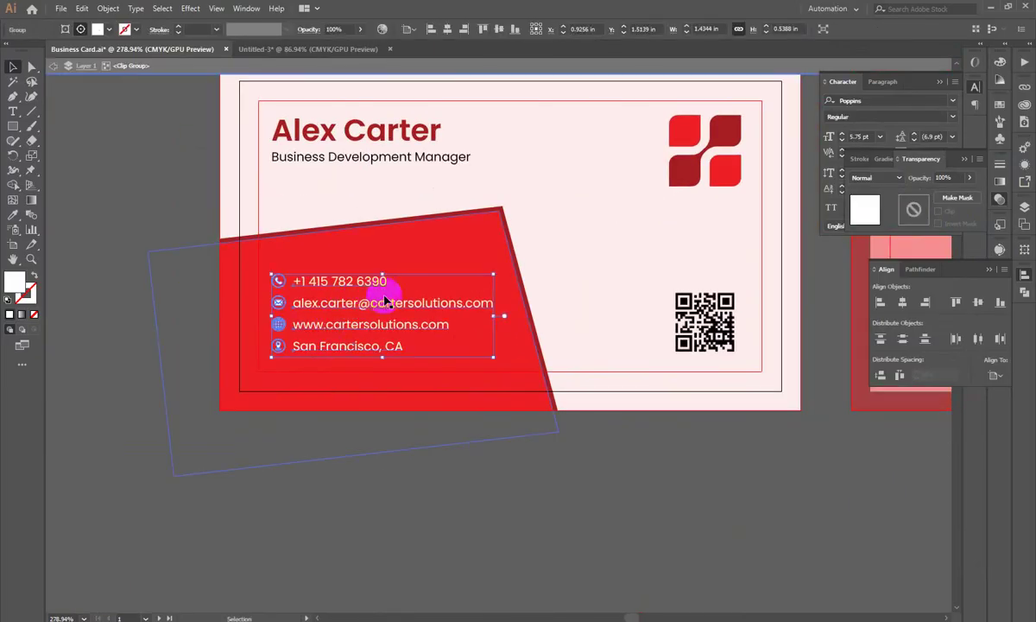
pyautogui.click(859, 137)
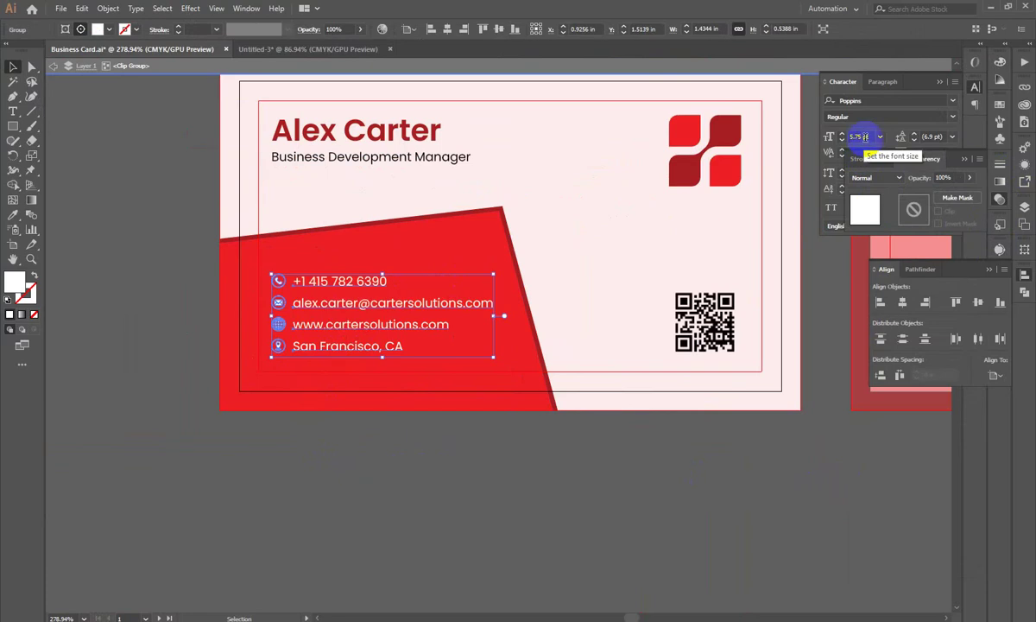
pyautogui.click(999, 199)
pyautogui.click(975, 88)
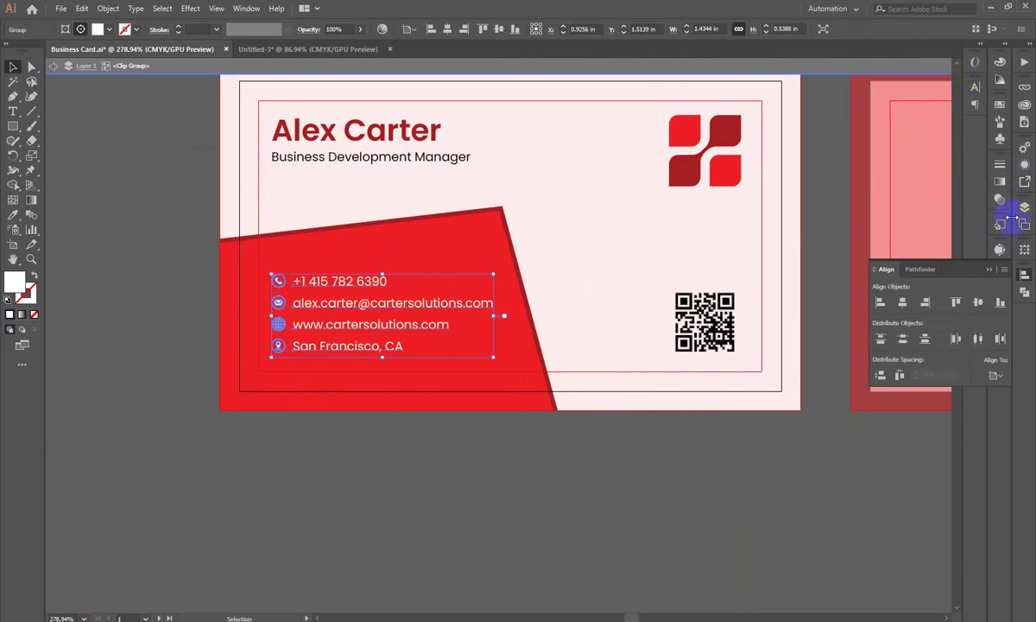
pyautogui.click(1026, 277)
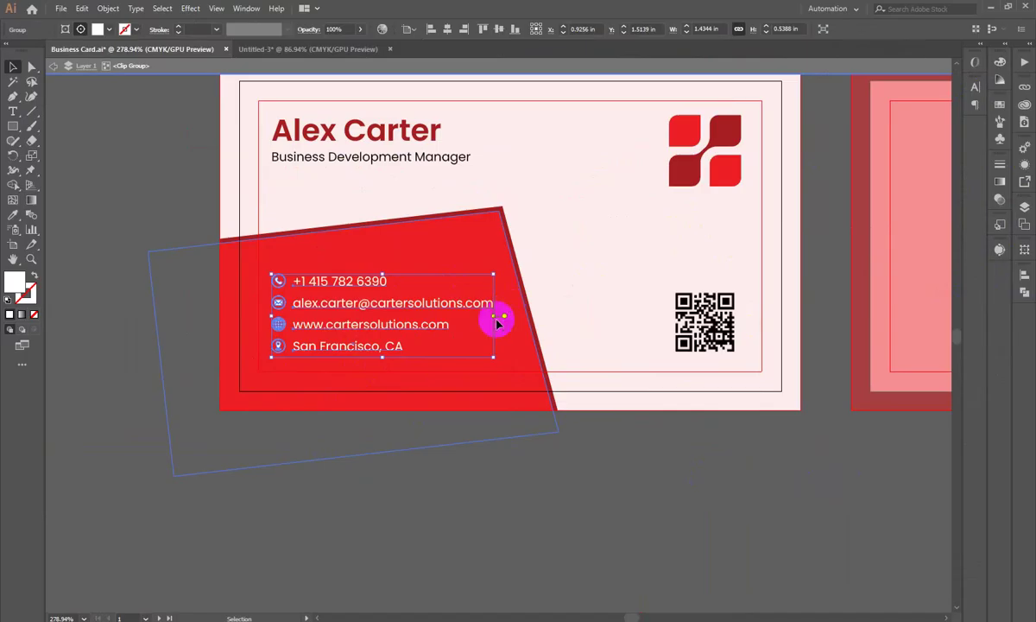
# Step: Release the clipping mask on the front card's group
pyautogui.click(493, 407)
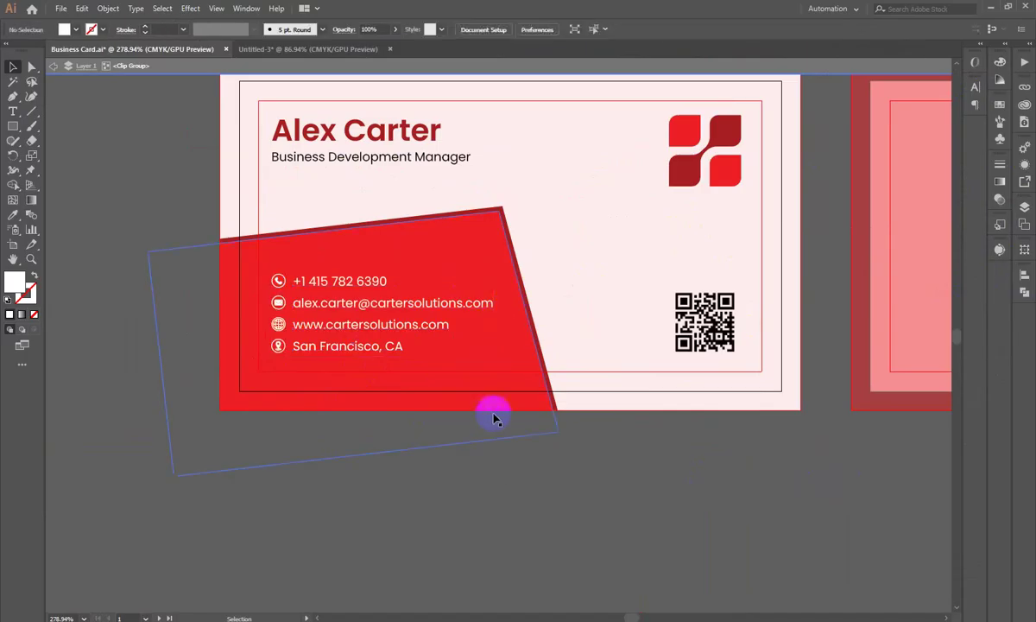
pyautogui.doubleClick(590, 504)
pyautogui.click(568, 225)
pyautogui.scroll(2, 423, 395)
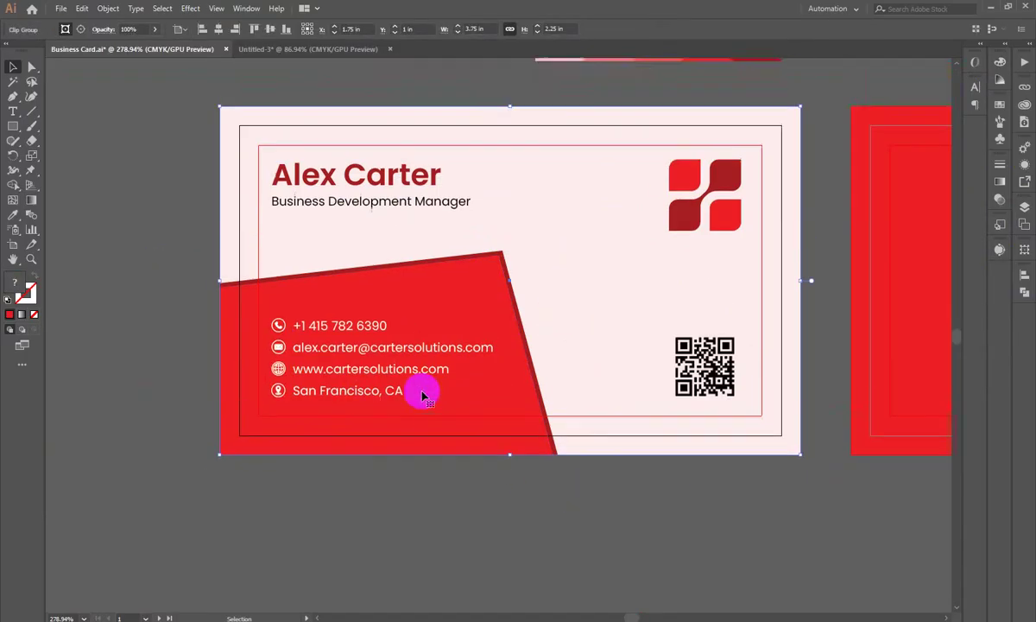
pyautogui.moveTo(561, 261); pyautogui.dragTo(222, 557)
pyautogui.hotkey('ctrl', 'z')
pyautogui.rightClick(605, 261)
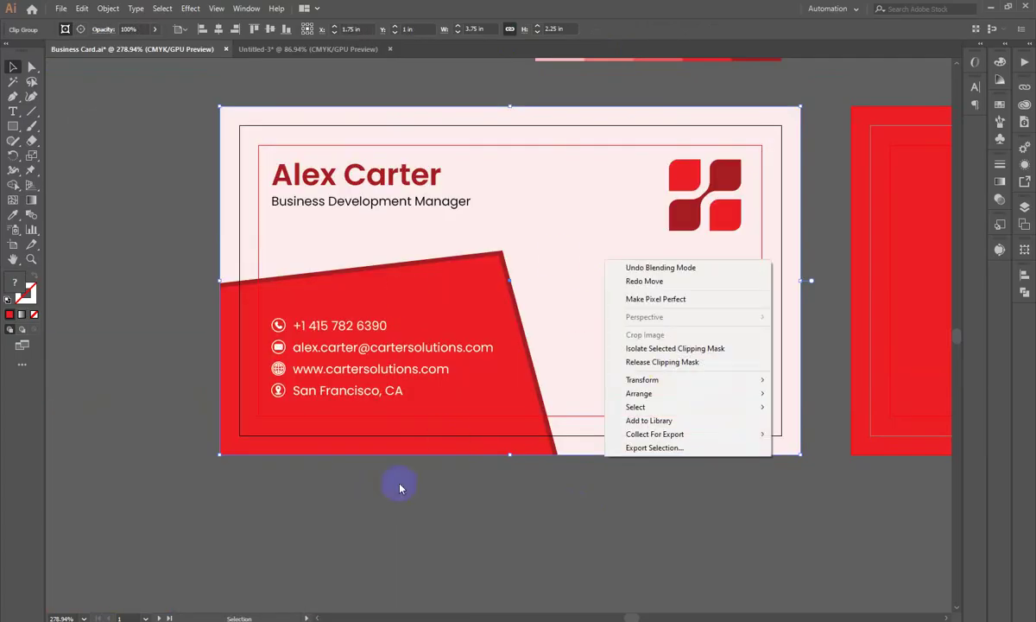
pyautogui.click(669, 362)
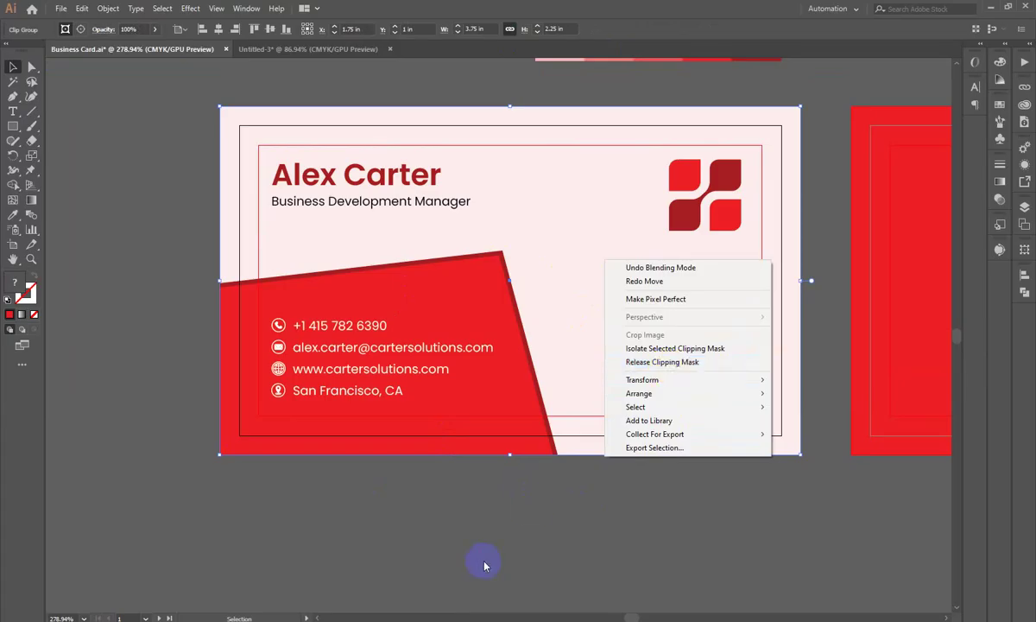
# Step: Enlarge the red shape and contact text together, then check the phone number's font size
pyautogui.doubleClick(440, 432)
pyautogui.press('a')
pyautogui.moveTo(541, 239); pyautogui.dragTo(493, 259)
pyautogui.hotkey('ctrl', 'z')
pyautogui.click(399, 362)
pyautogui.keyDown('shift'); pyautogui.click(473, 263); pyautogui.keyUp('shift')
pyautogui.moveTo(562, 385); pyautogui.dragTo(594, 385)
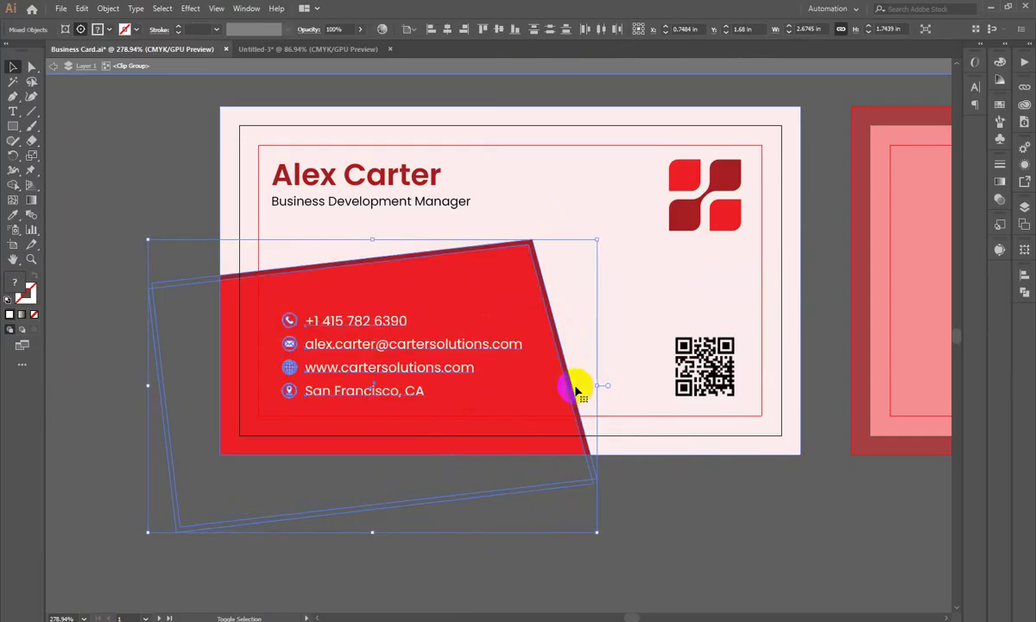
pyautogui.doubleClick(333, 320)
pyautogui.click(345, 328)
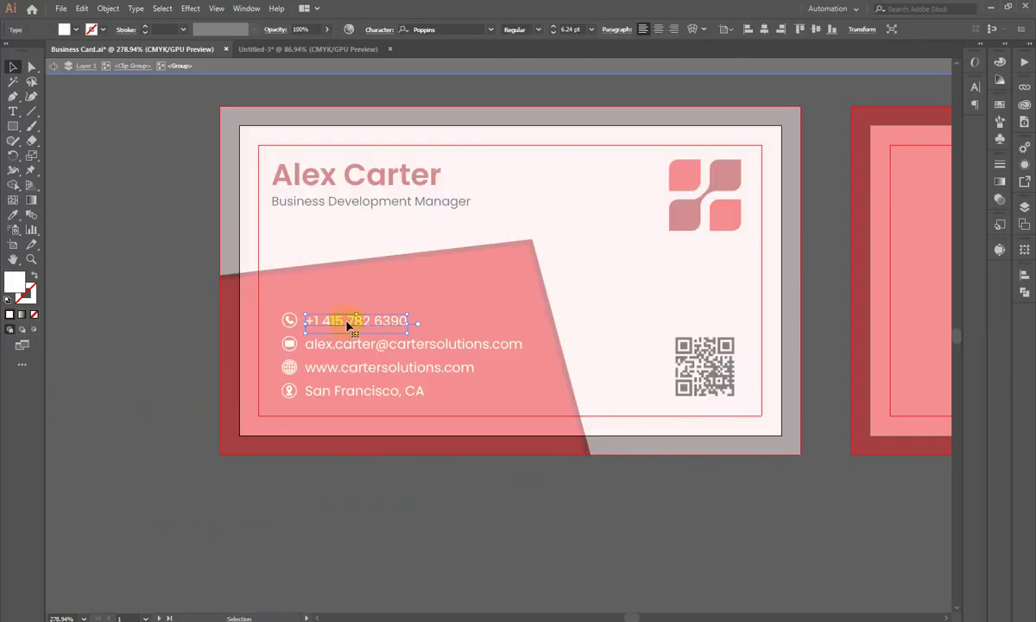
pyautogui.click(975, 87)
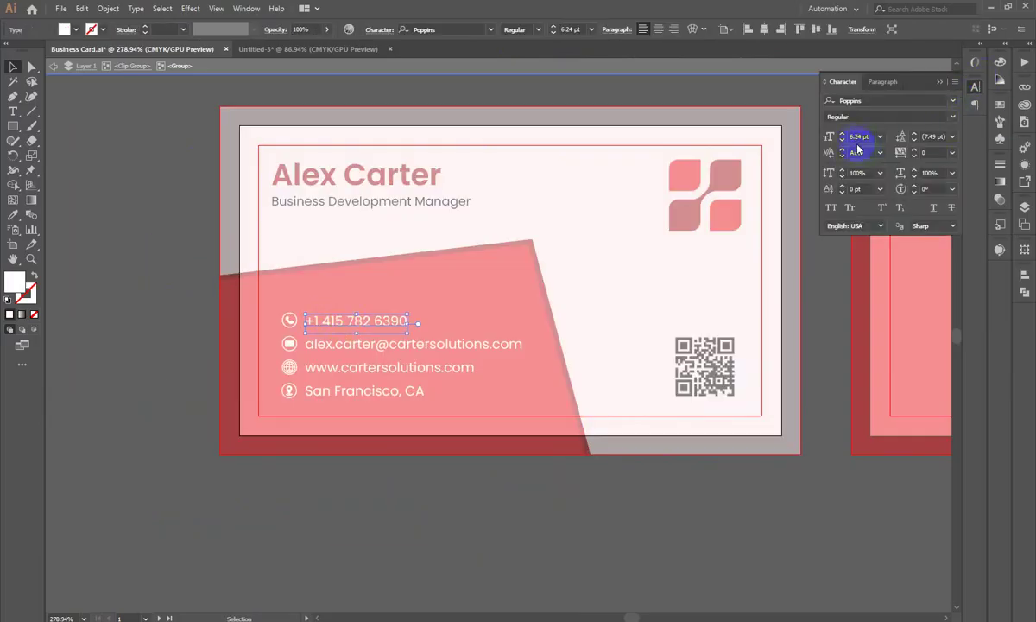
pyautogui.doubleClick(613, 473)
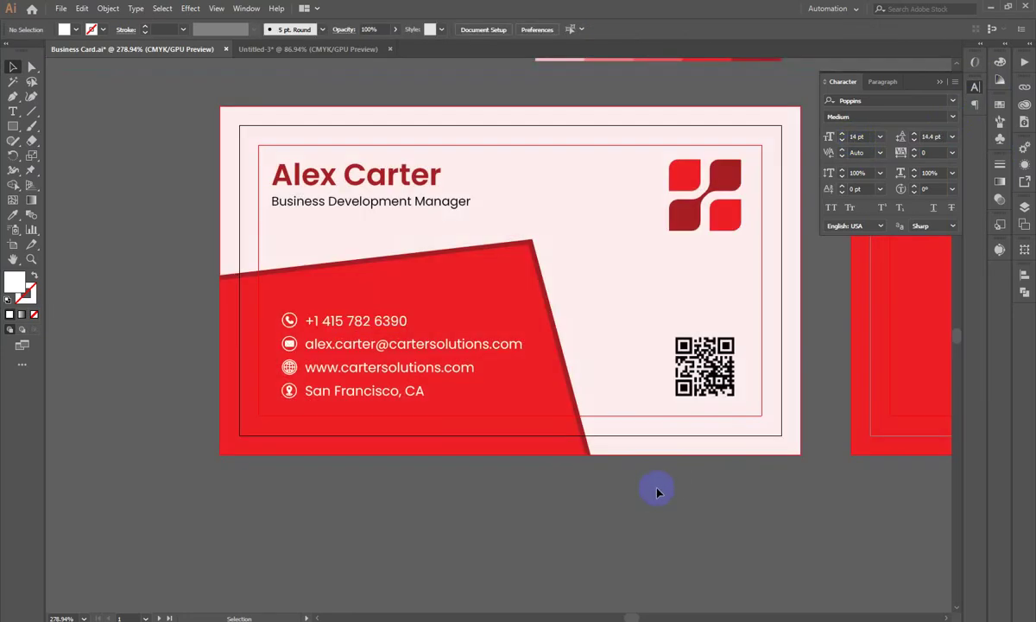
# Step: Align the contact-info lines left with the name heading
pyautogui.doubleClick(384, 342)
pyautogui.click(335, 319)
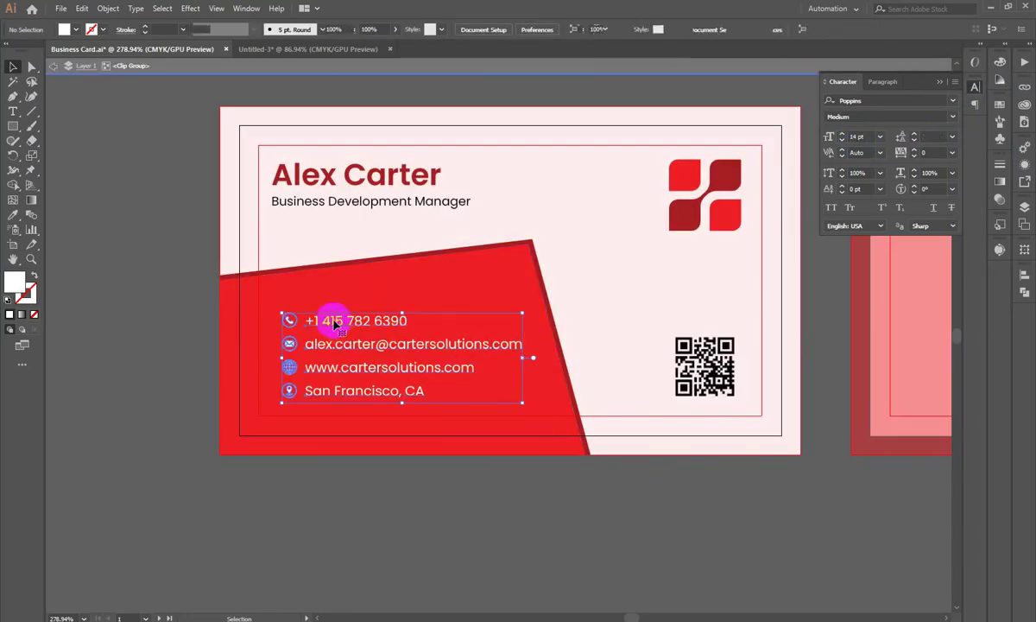
pyautogui.keyDown('shift'); pyautogui.click(276, 174); pyautogui.keyUp('shift')
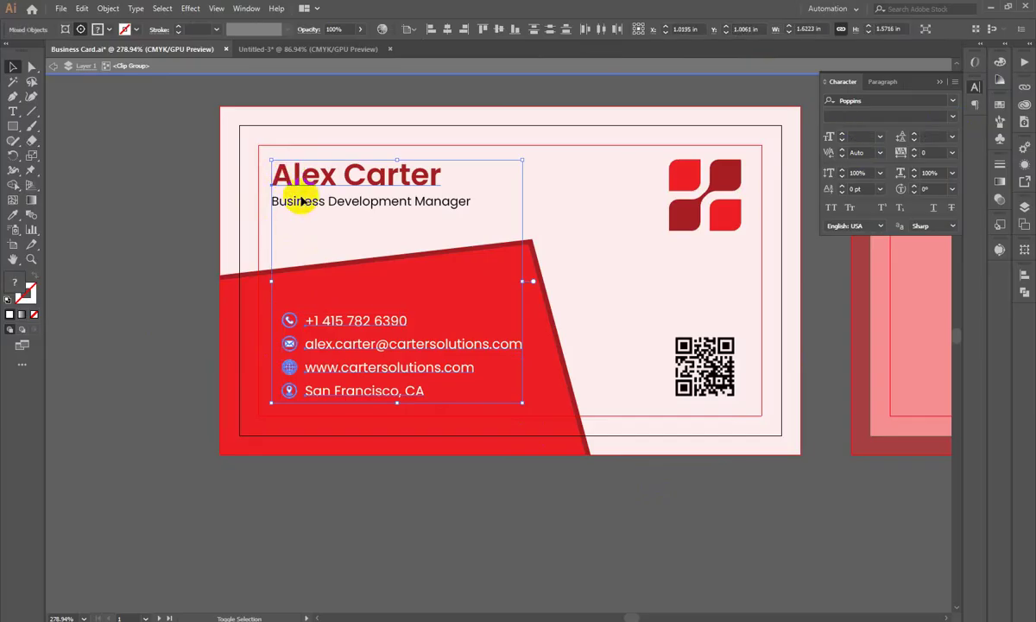
pyautogui.click(1022, 274)
pyautogui.click(880, 301)
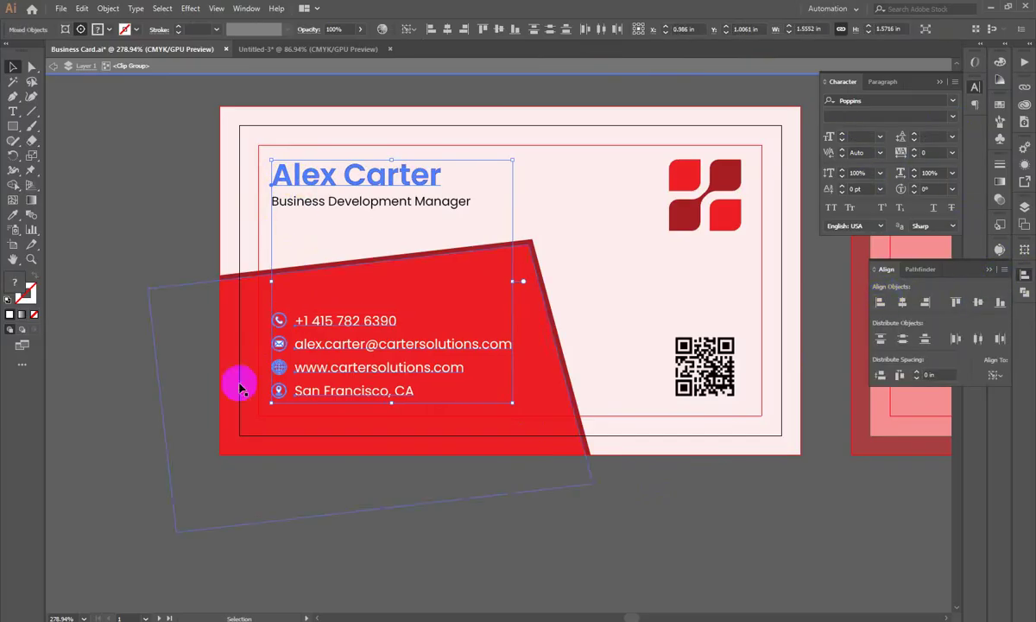
# Step: Review both cards and save Business Card.ai
pyautogui.click(145, 479)
pyautogui.press('z')
pyautogui.moveTo(325, 418); pyautogui.dragTo(211, 430)
pyautogui.moveTo(388, 363); pyautogui.dragTo(448, 407)
pyautogui.hotkey('ctrl', 's')
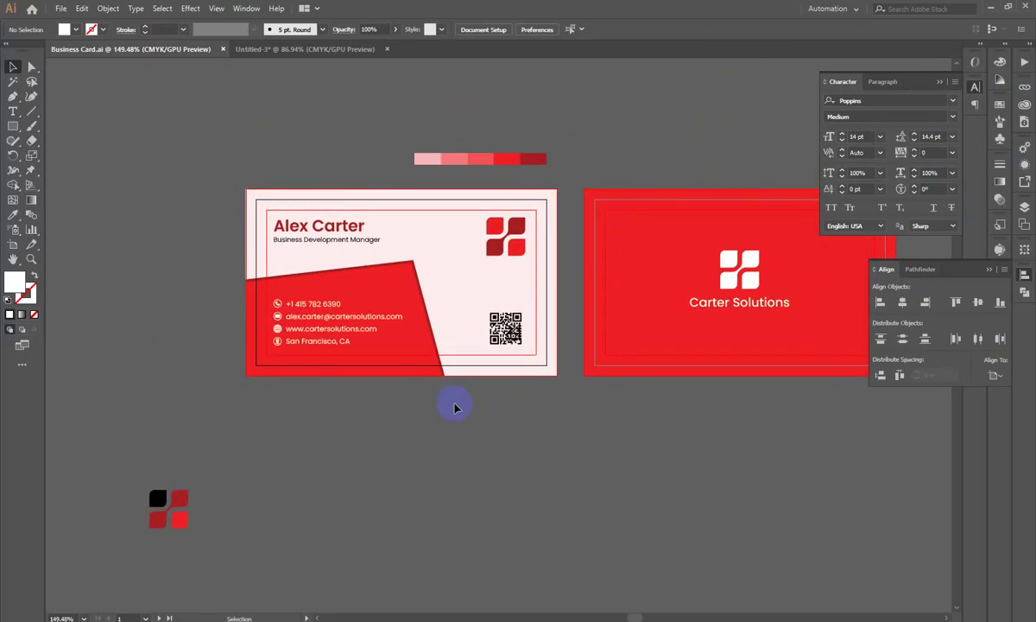
pyautogui.hotkey('ctrl', 'shift', 'e')
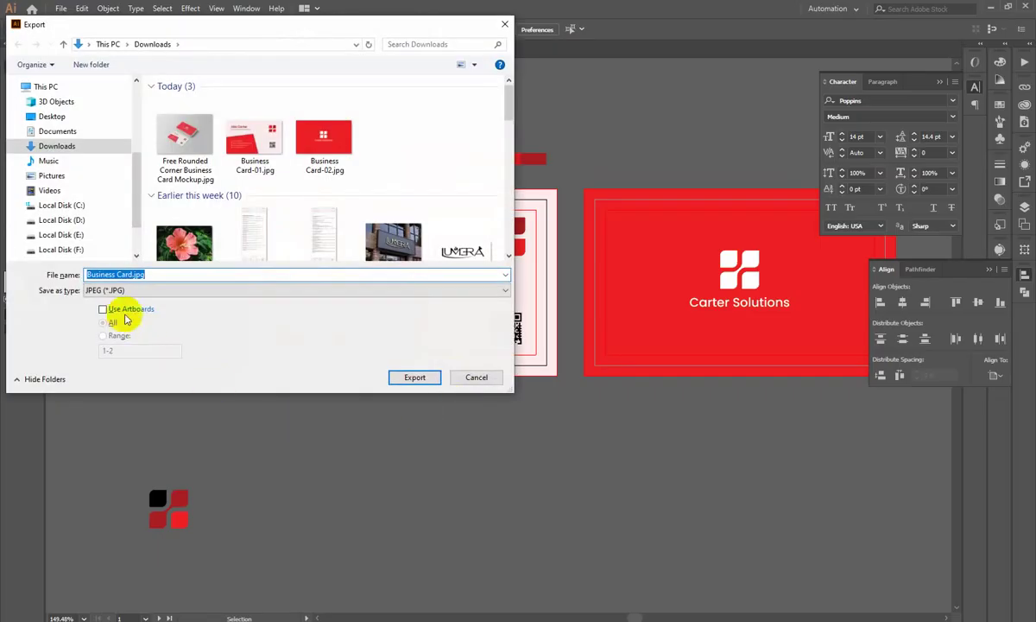
pyautogui.click(118, 310)
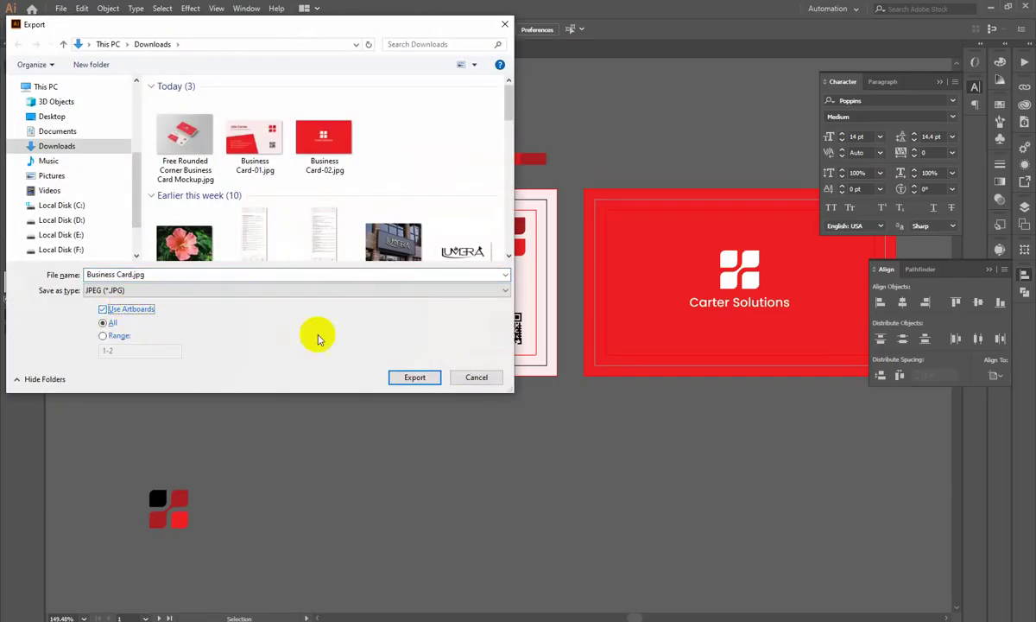
pyautogui.click(416, 379)
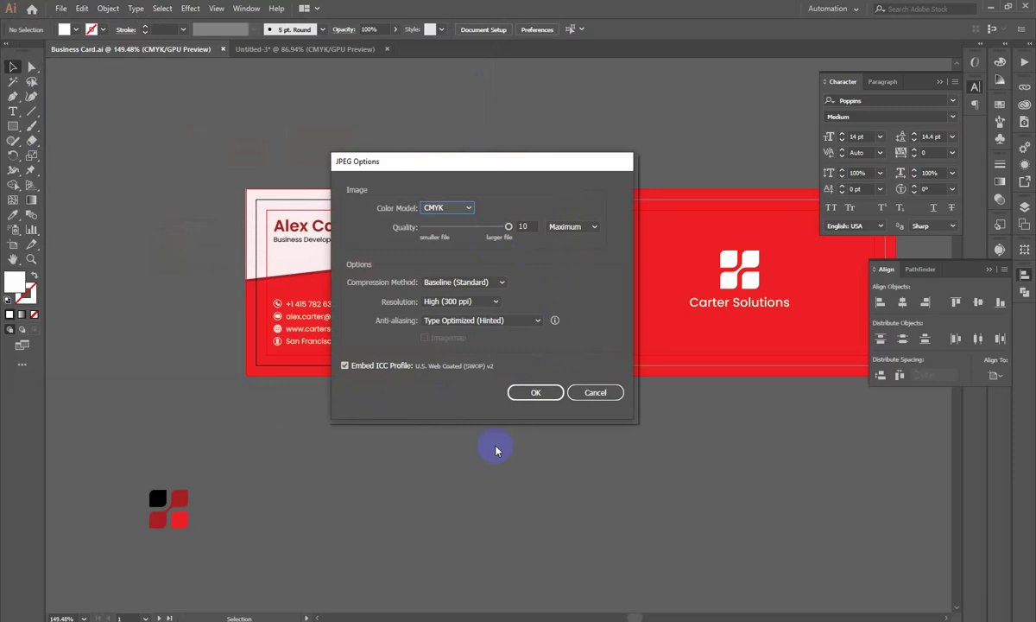
pyautogui.click(595, 392)
pyautogui.moveTo(413, 259)
pyautogui.mouseDown()
pyautogui.moveTo(421, 278)
pyautogui.moveTo(312, 314)
pyautogui.moveTo(388, 284)
pyautogui.moveTo(365, 379)
pyautogui.moveTo(420, 278)
pyautogui.mouseUp()
pyautogui.click(304, 300)
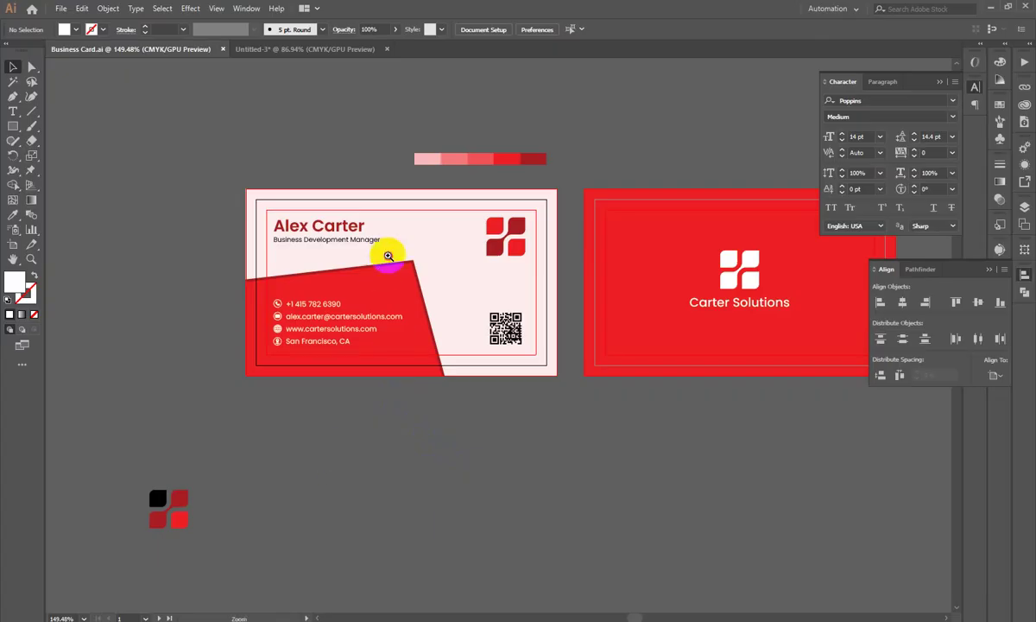
pyautogui.moveTo(382, 271); pyautogui.dragTo(431, 271)
pyautogui.moveTo(303, 403); pyautogui.dragTo(341, 401)
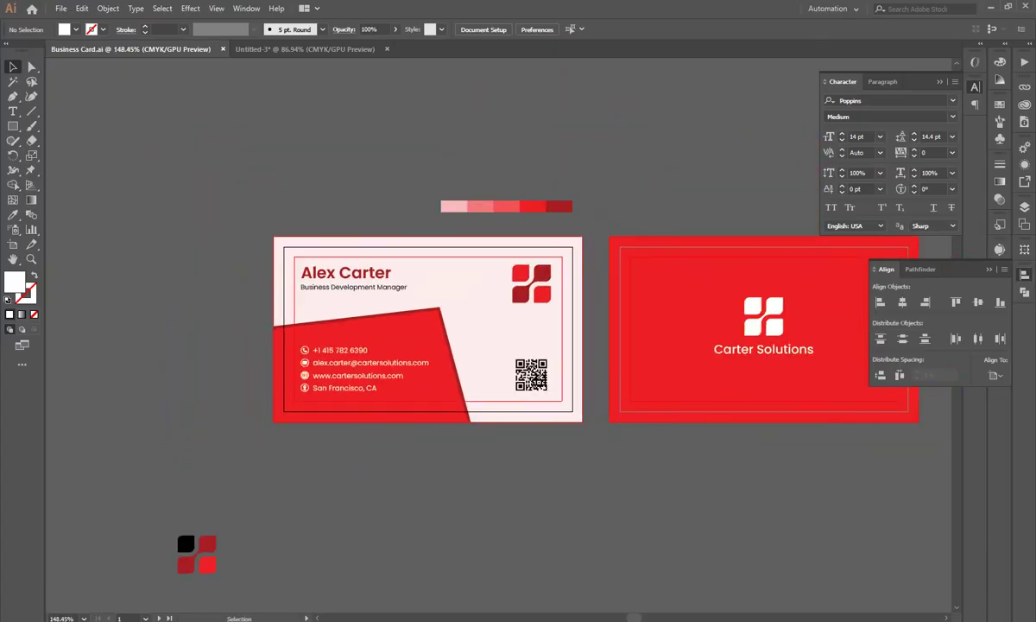
# Step: Look through the browser tabs and return to the business card mockup image results
pyautogui.hotkey('alt', 'Tab')
pyautogui.click(703, 12)
pyautogui.click(774, 12)
pyautogui.click(690, 12)
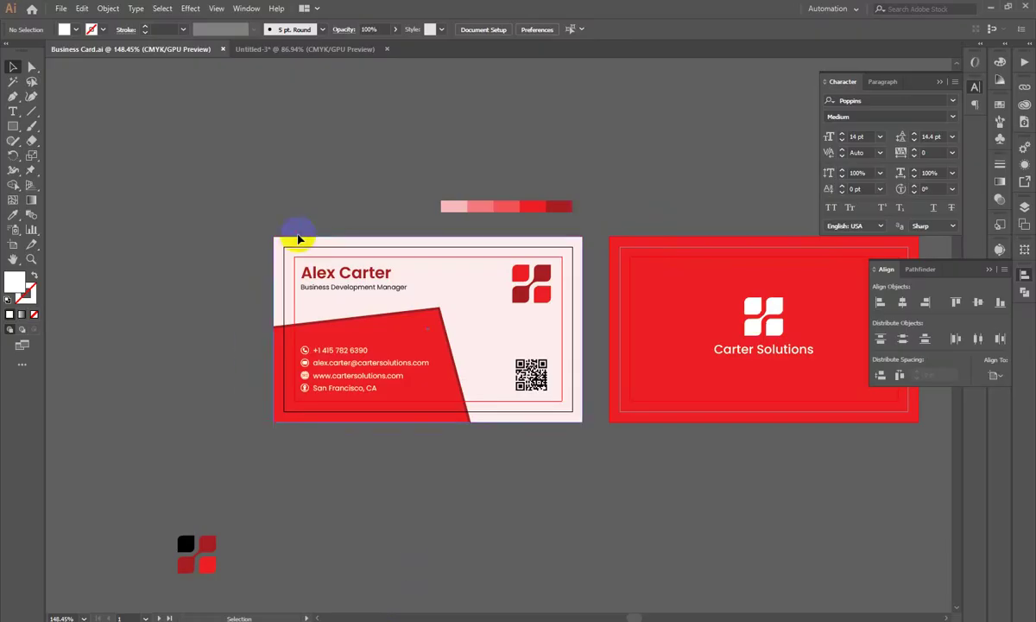
# Step: Export each artboard as RGB JPEG to Downloads, replacing the card images, and refresh Downloads
pyautogui.press('a')
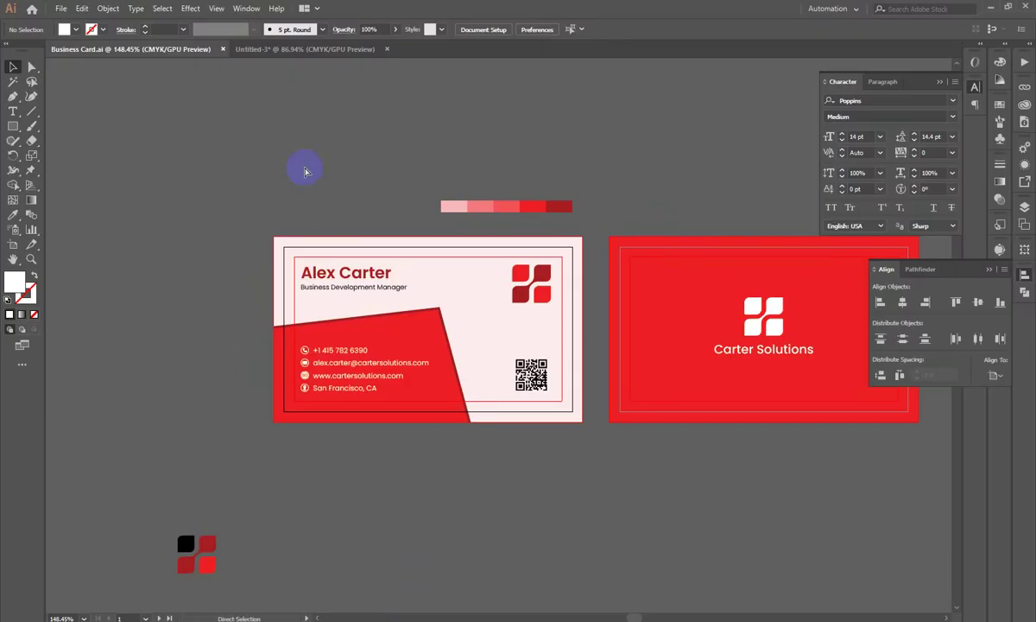
pyautogui.hotkey('ctrl', 'shift', 's')
pyautogui.click(120, 308)
pyautogui.click(407, 376)
pyautogui.click(458, 205)
pyautogui.click(460, 223)
pyautogui.click(534, 391)
pyautogui.click(598, 350)
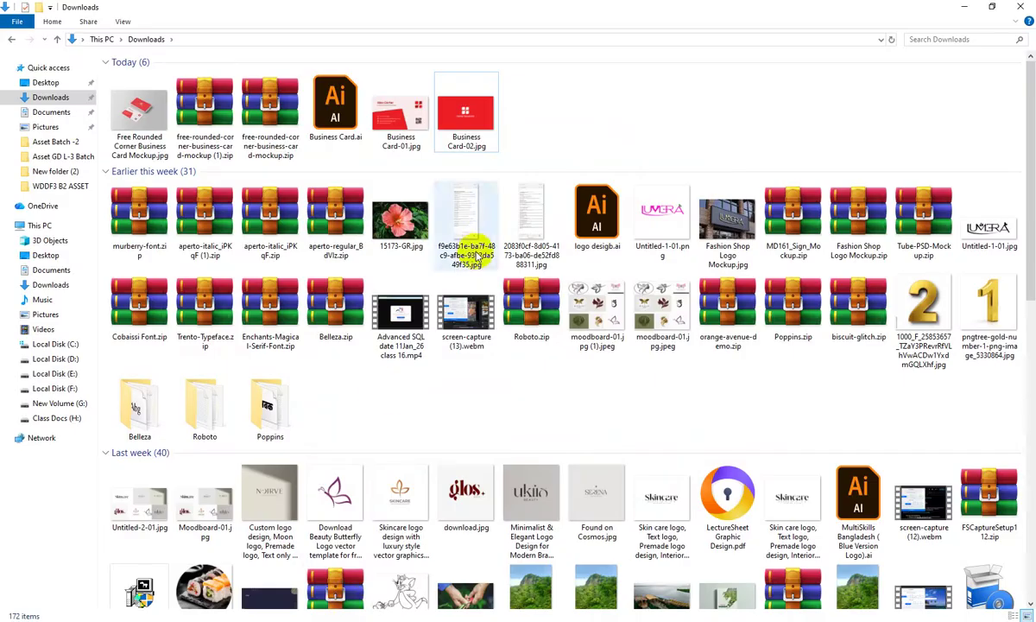
pyautogui.rightClick(594, 103)
pyautogui.click(706, 145)
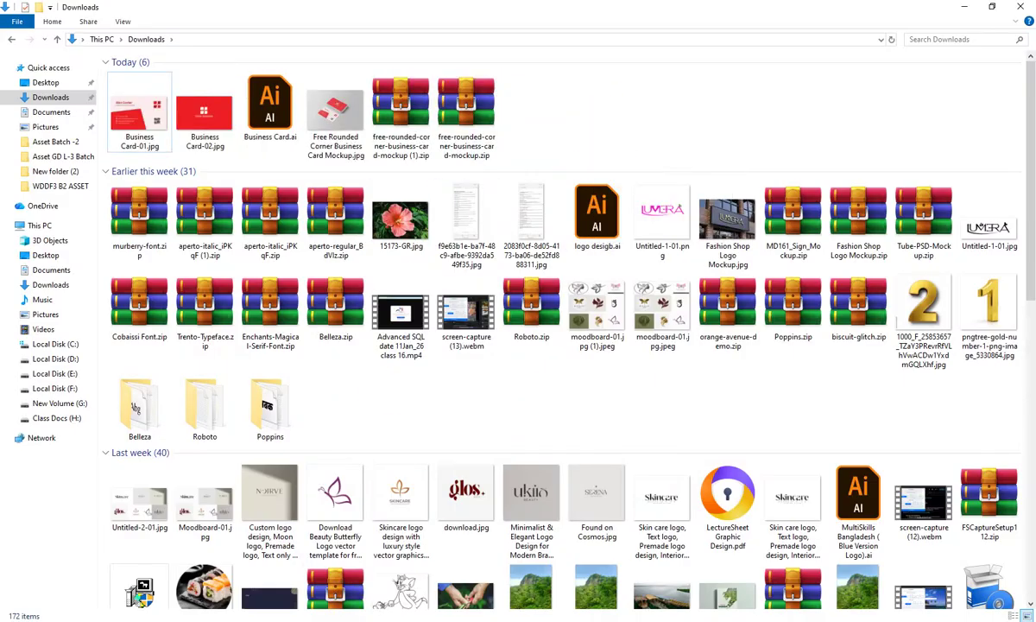